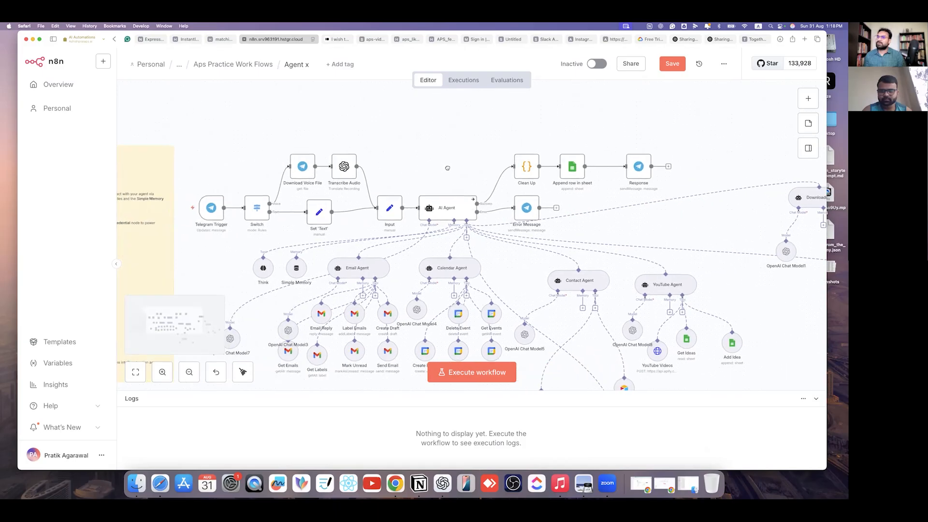
- Pan around the workflow canvas to bring the Downloading Agent and Drive nodes into view
{"action": "scroll", "coordinate": [432, 186], "scroll_direction": "up", "scroll_amount": 3}
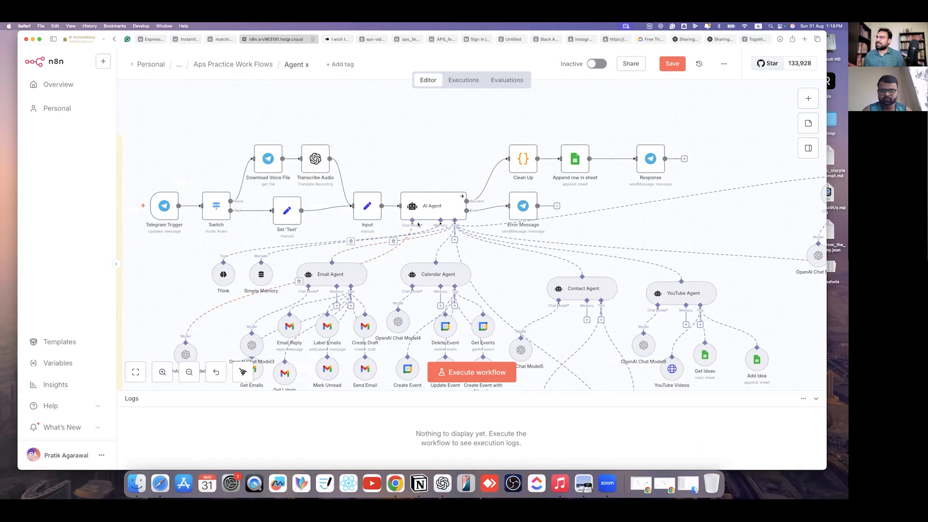
{"action": "mouse_move", "coordinate": [167, 232]}
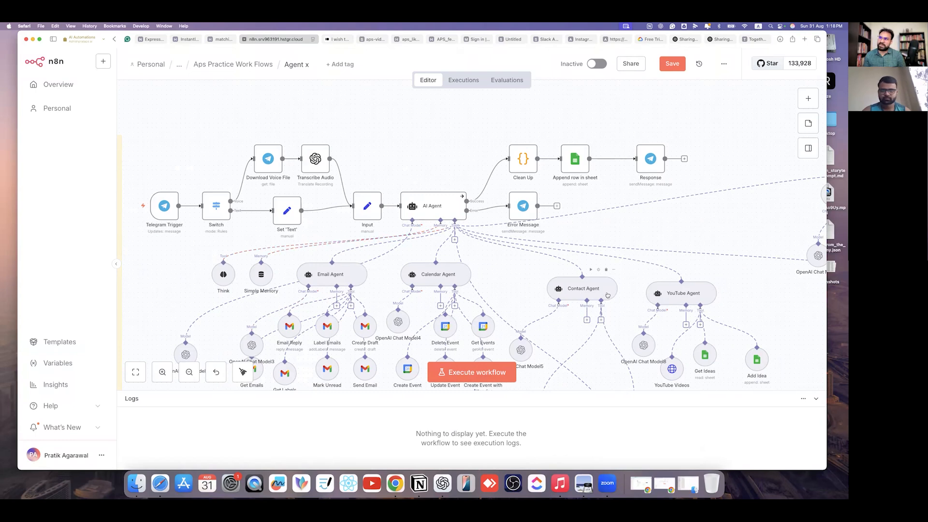
{"action": "left_click_drag", "start_coordinate": [732, 300], "coordinate": [578, 294]}
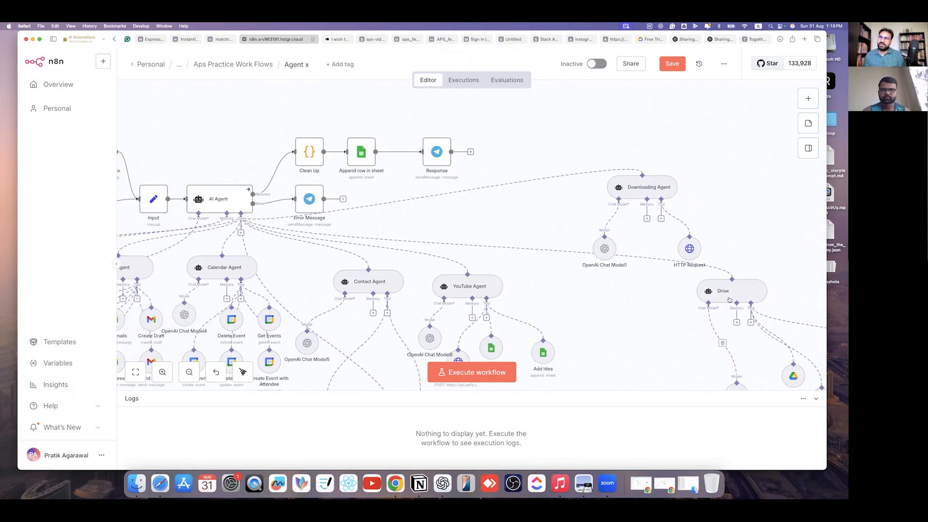
{"action": "scroll", "coordinate": [622, 326], "scroll_direction": "down", "scroll_amount": 2}
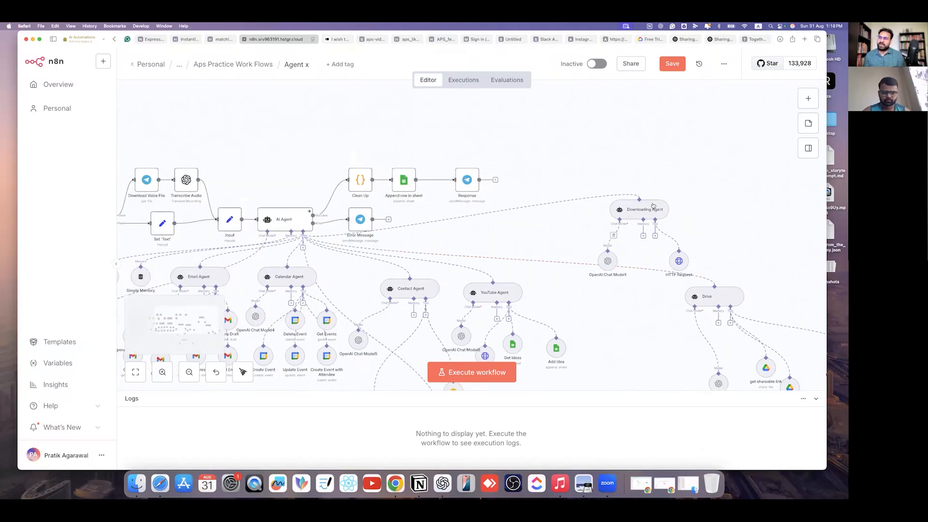
{"action": "scroll", "coordinate": [531, 304], "scroll_direction": "left", "scroll_amount": 5}
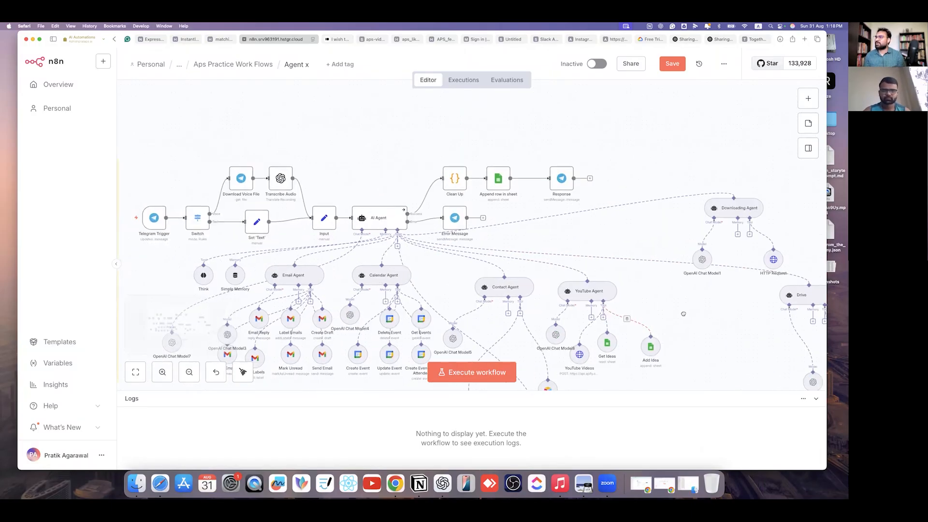
{"action": "scroll", "coordinate": [508, 314], "scroll_direction": "up", "scroll_amount": 2}
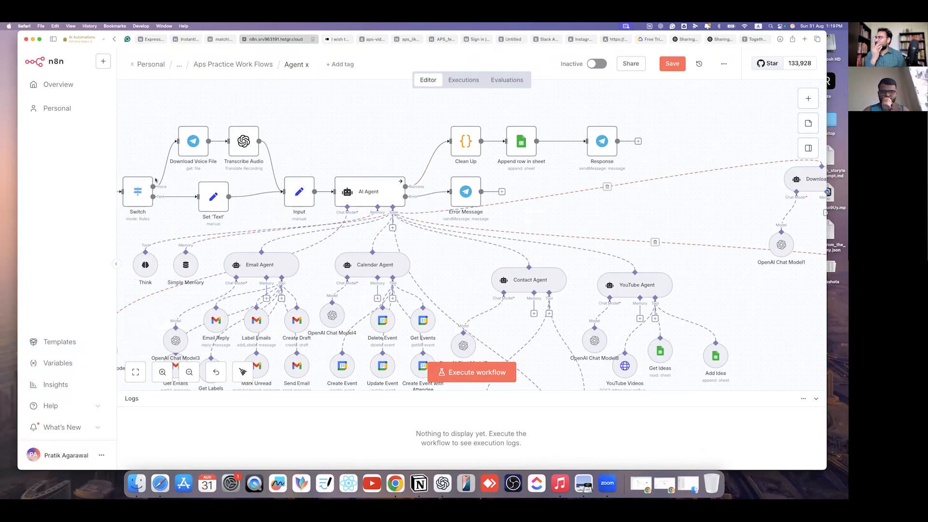
{"action": "scroll", "coordinate": [401, 230], "scroll_direction": "left", "scroll_amount": 5}
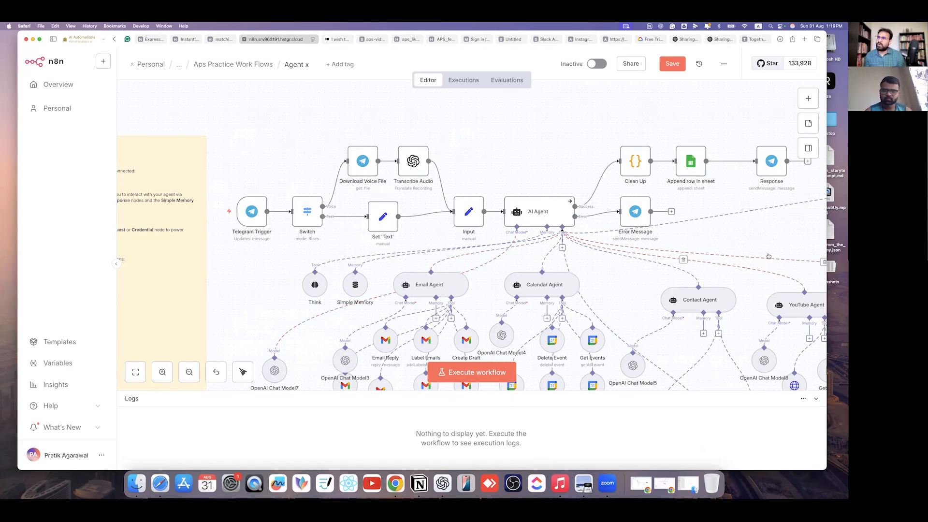
{"action": "scroll", "coordinate": [795, 287], "scroll_direction": "right", "scroll_amount": 5}
{"action": "scroll", "coordinate": [559, 215], "scroll_direction": "down", "scroll_amount": 3}
{"action": "scroll", "coordinate": [558, 215], "scroll_direction": "up", "scroll_amount": 1}
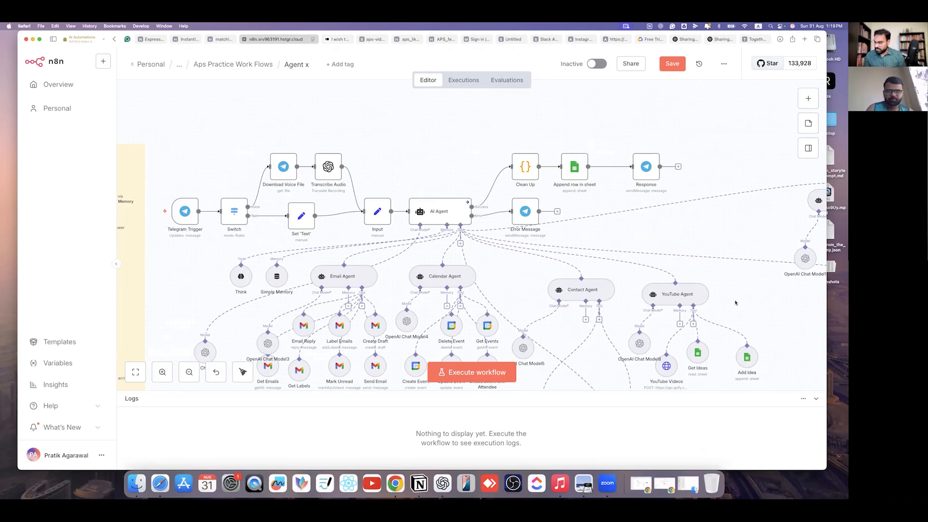
{"action": "scroll", "coordinate": [756, 298], "scroll_direction": "right", "scroll_amount": 5}
{"action": "scroll", "coordinate": [757, 298], "scroll_direction": "down", "scroll_amount": 2}
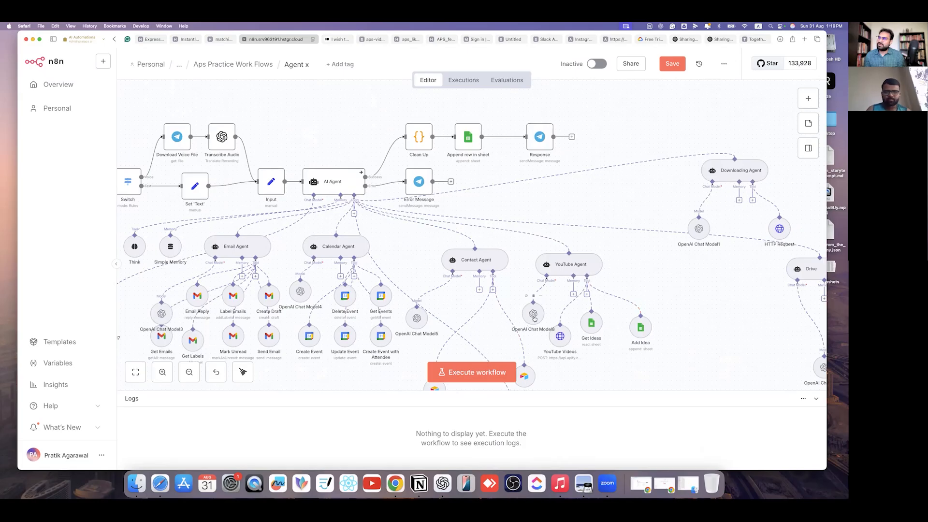
{"action": "scroll", "coordinate": [534, 314], "scroll_direction": "up", "scroll_amount": 5}
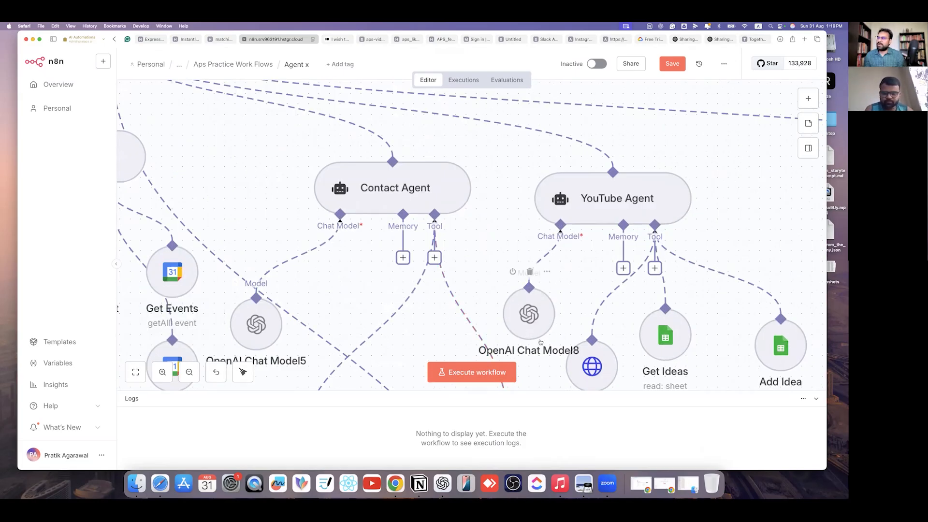
- Open OpenAI Chat Model8's settings to confirm gpt-4.1-mini, then view the OpenAI free-token help article
{"action": "left_click", "coordinate": [519, 329]}
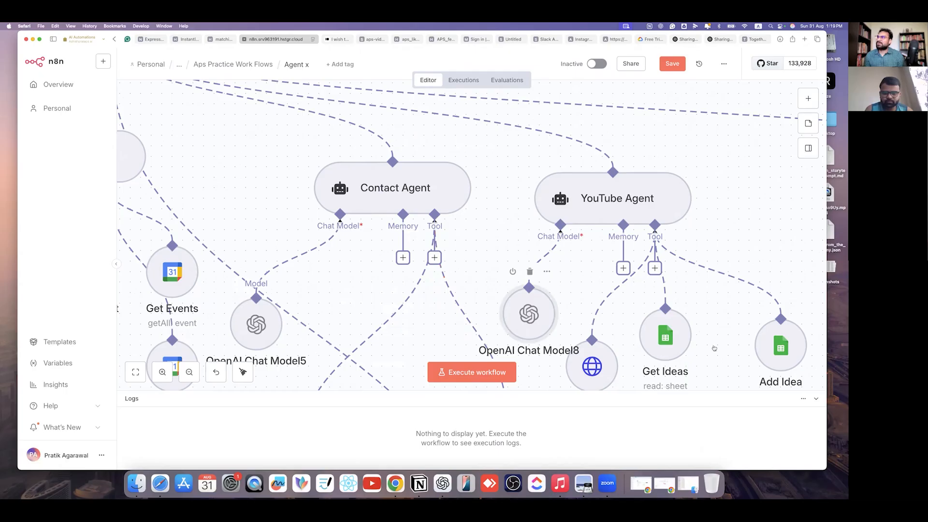
{"action": "key", "text": "Return"}
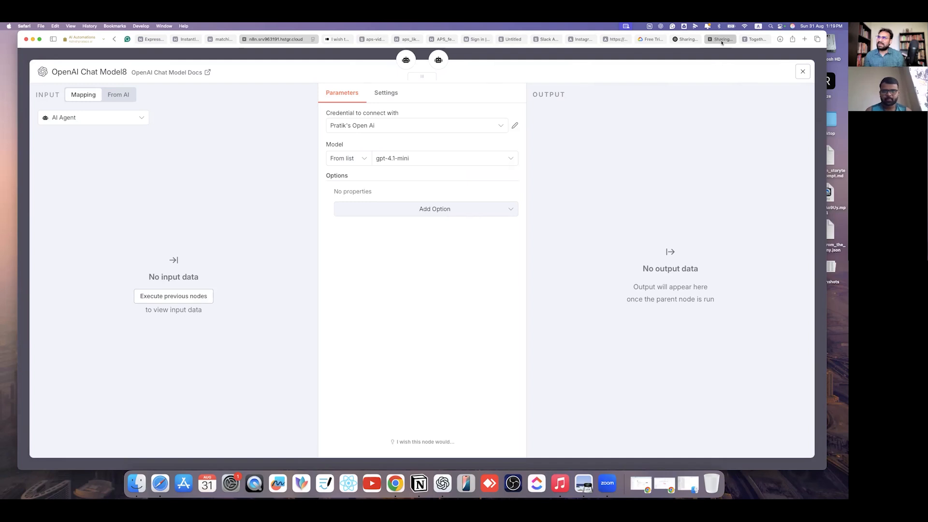
{"action": "left_click", "coordinate": [721, 41]}
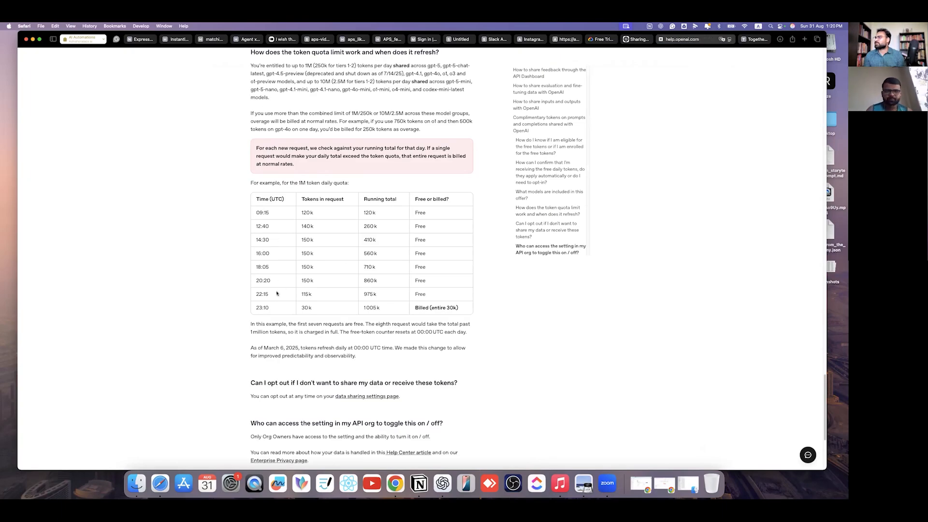
- Highlight the 10M group heading and the ten models in the 1M token group
{"action": "scroll", "coordinate": [279, 233], "scroll_direction": "up", "scroll_amount": 6}
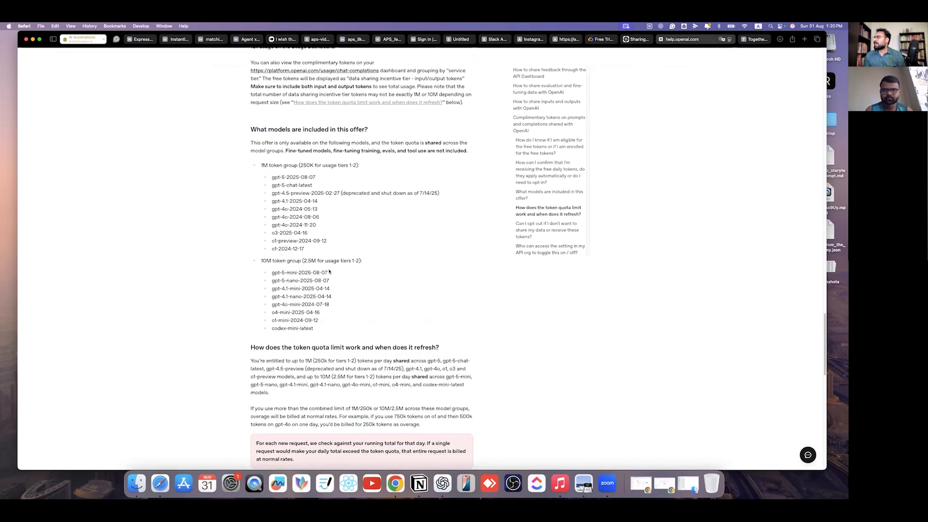
{"action": "left_click_drag", "start_coordinate": [260, 261], "coordinate": [361, 261]}
{"action": "triple_click", "coordinate": [324, 263]}
{"action": "left_click_drag", "start_coordinate": [269, 273], "coordinate": [358, 259]}
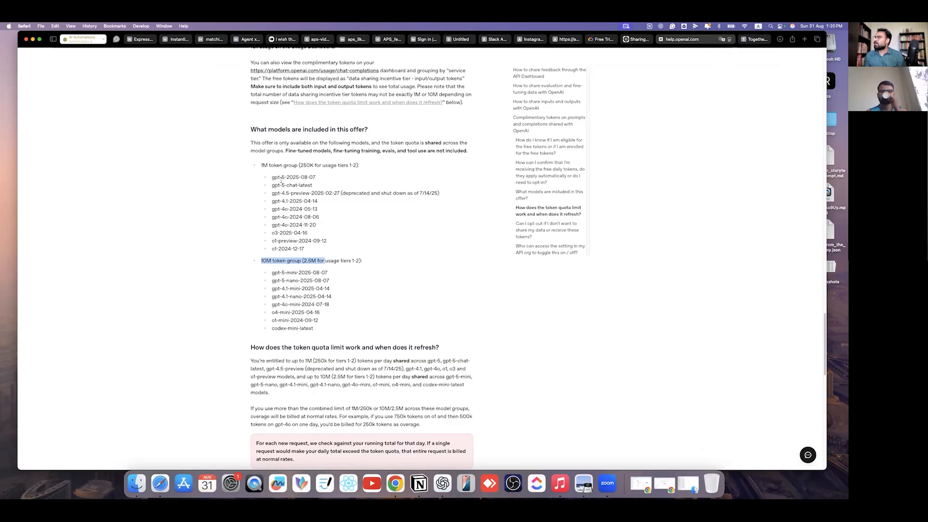
{"action": "left_click_drag", "start_coordinate": [265, 177], "coordinate": [326, 249]}
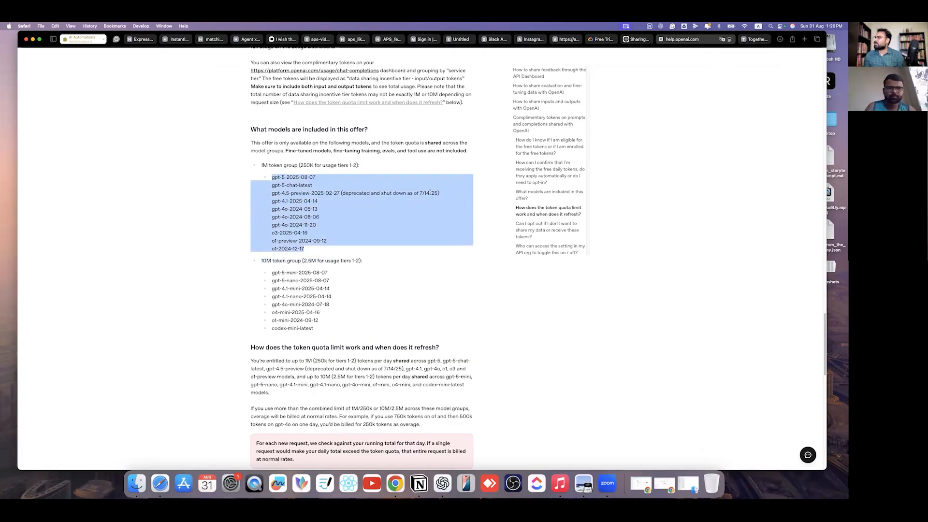
{"action": "left_click_drag", "start_coordinate": [261, 165], "coordinate": [299, 165]}
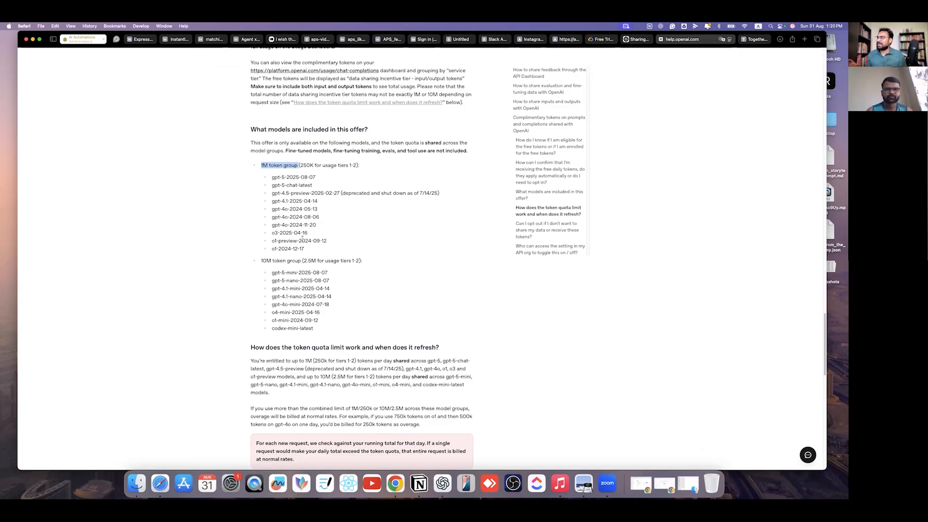
- Highlight the 10M-group models including gpt-4.1-mini-2025-04-14, then return to the Instantly Reply !1 workflow
{"action": "left_click_drag", "start_coordinate": [259, 261], "coordinate": [332, 282]}
{"action": "left_click", "coordinate": [295, 278]}
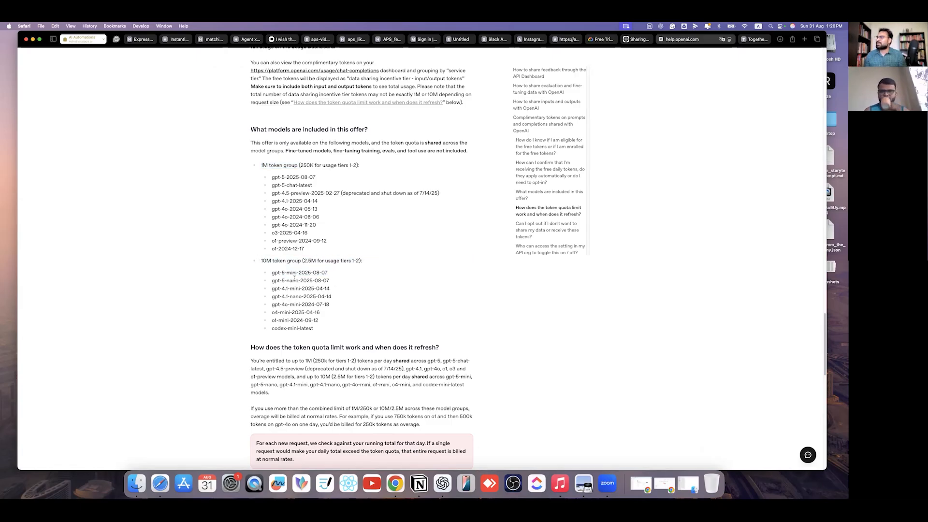
{"action": "left_click_drag", "start_coordinate": [272, 275], "coordinate": [324, 327]}
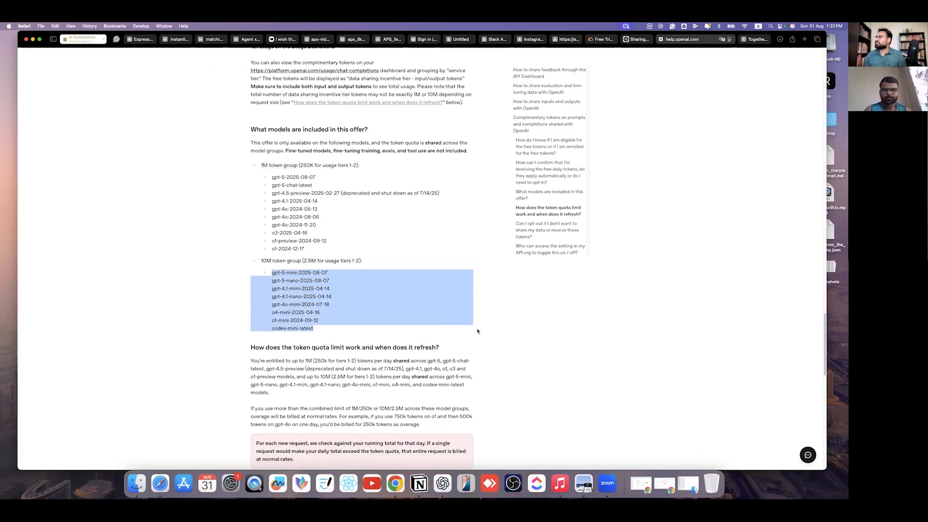
{"action": "left_click", "coordinate": [275, 266]}
{"action": "left_click_drag", "start_coordinate": [271, 273], "coordinate": [288, 273]}
{"action": "left_click", "coordinate": [330, 282]}
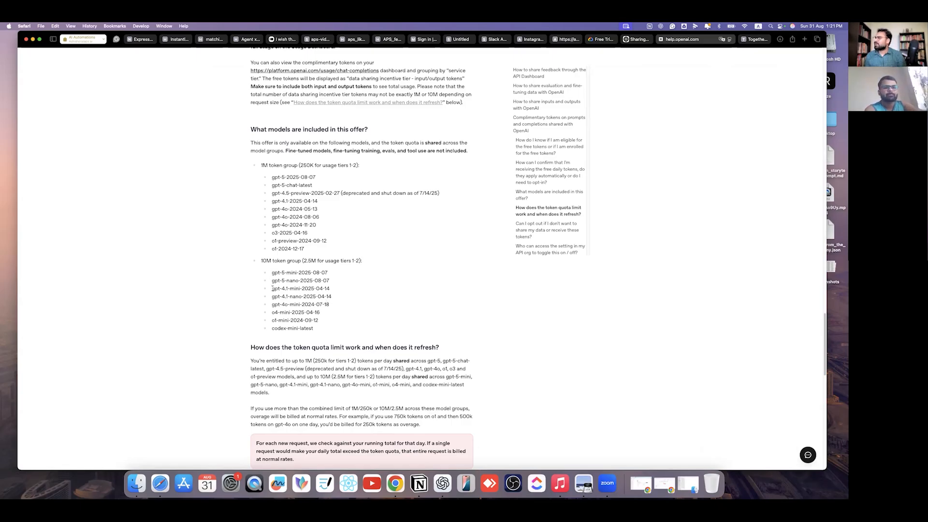
{"action": "left_click_drag", "start_coordinate": [272, 289], "coordinate": [326, 293]}
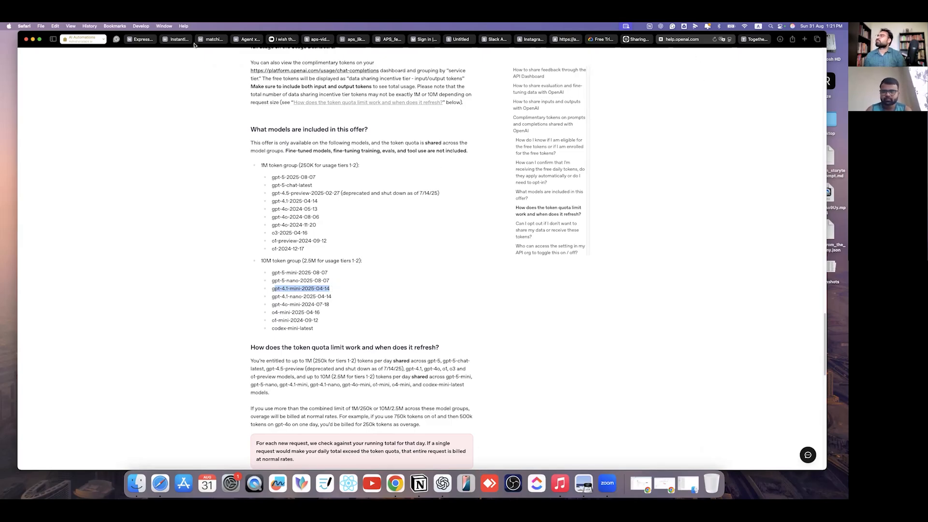
{"action": "left_click", "coordinate": [174, 39]}
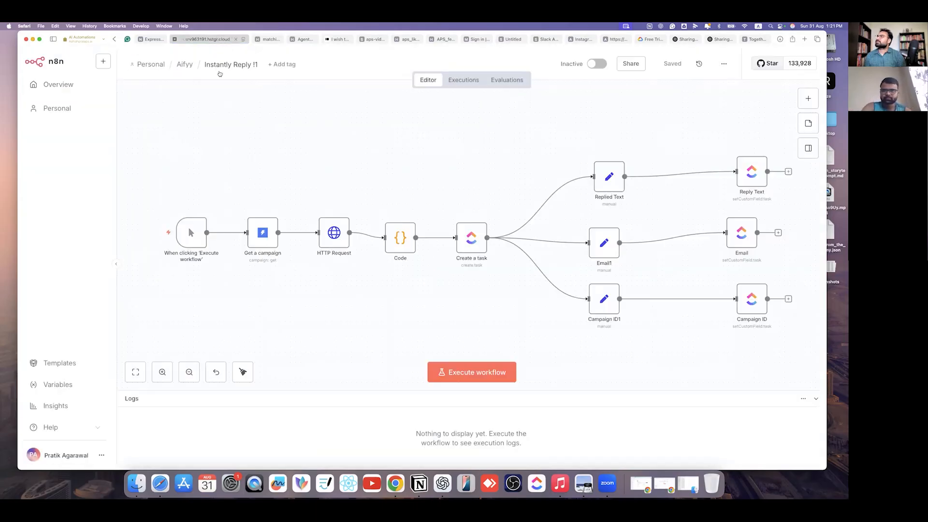
- Pin the Agent x workflow tab in the browser
{"action": "left_click", "coordinate": [375, 43]}
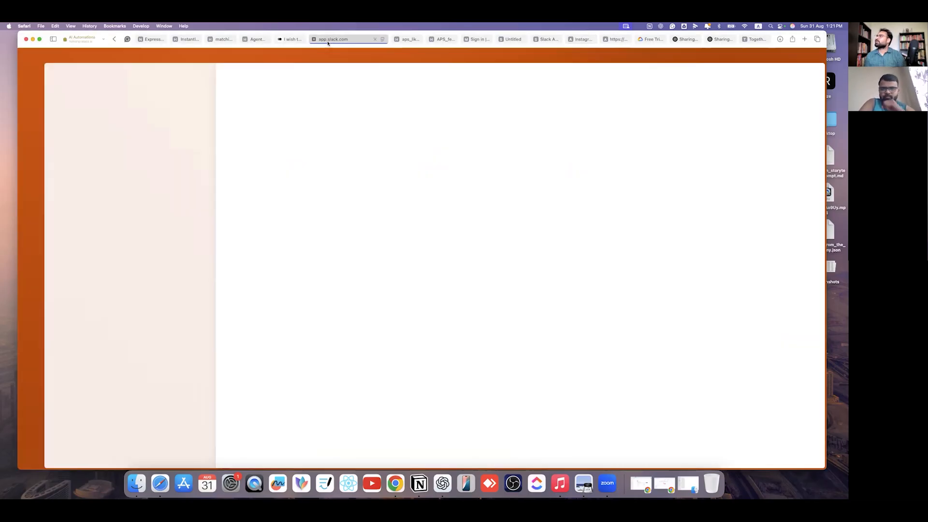
{"action": "left_click", "coordinate": [254, 41]}
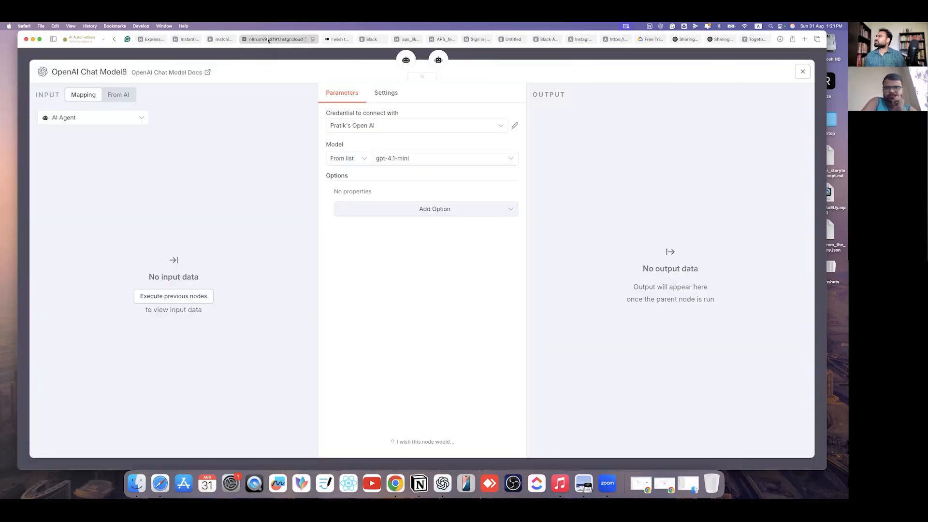
{"action": "right_click", "coordinate": [269, 40]}
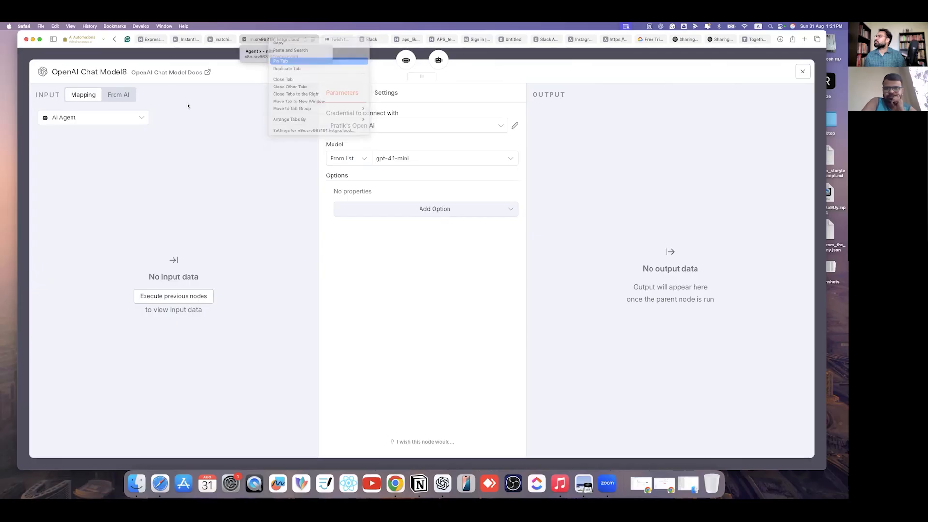
{"action": "left_click", "coordinate": [172, 72]}
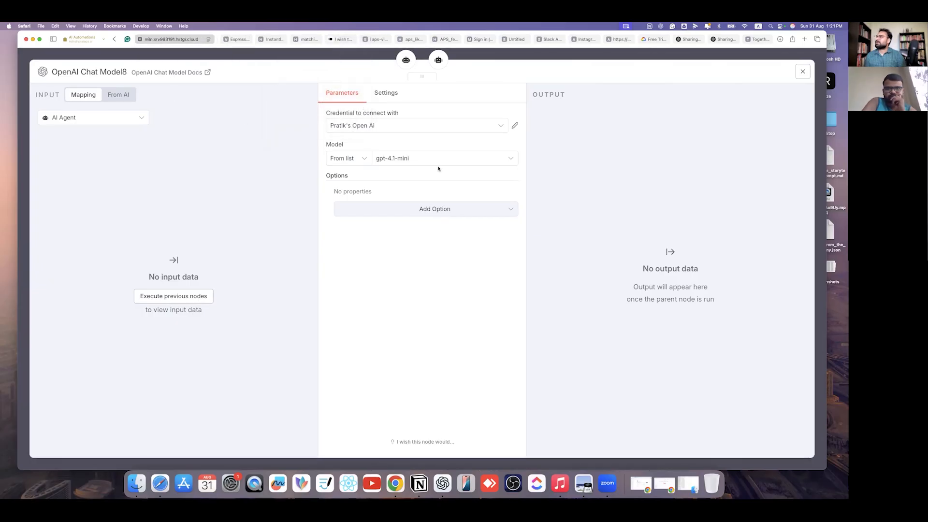
- Change OpenAI Chat Model8's model to gpt-4.1-mini-2025-04-14, leaving its credential unchanged
{"action": "left_click", "coordinate": [420, 163]}
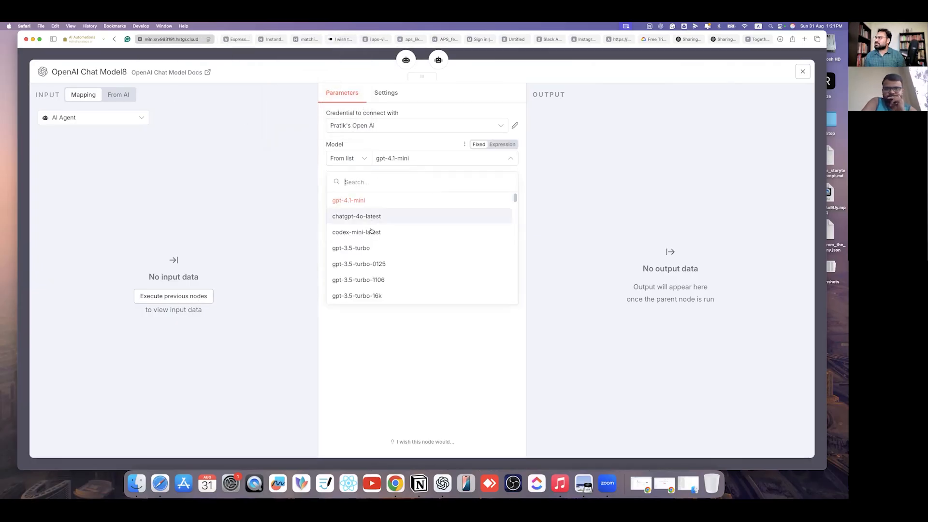
{"action": "scroll", "coordinate": [385, 263], "scroll_direction": "down", "scroll_amount": 15}
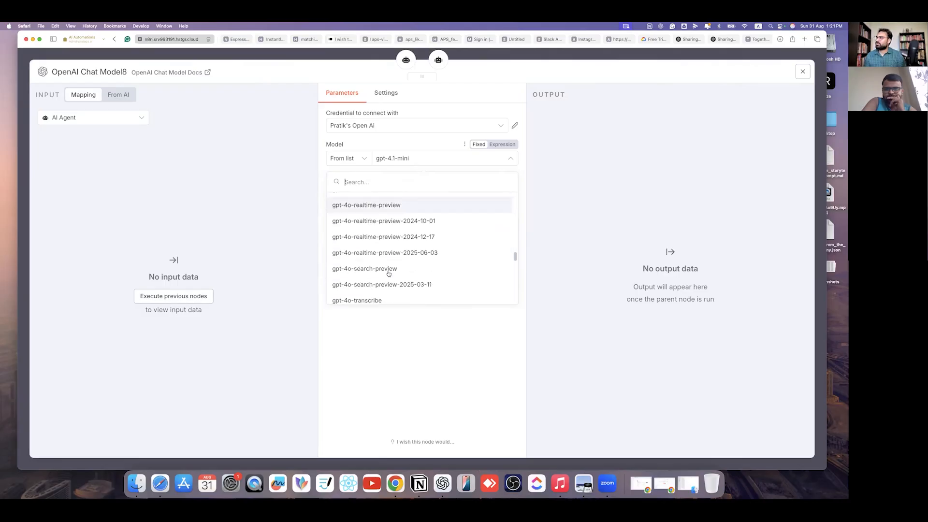
{"action": "scroll", "coordinate": [385, 271], "scroll_direction": "down", "scroll_amount": 4}
{"action": "scroll", "coordinate": [368, 213], "scroll_direction": "up", "scroll_amount": 10}
{"action": "scroll", "coordinate": [362, 229], "scroll_direction": "up", "scroll_amount": 10}
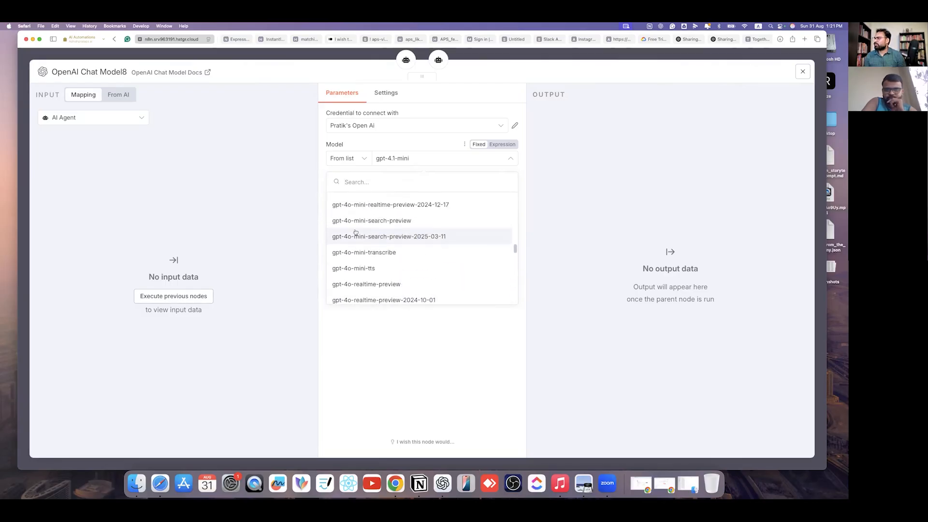
{"action": "scroll", "coordinate": [358, 244], "scroll_direction": "up", "scroll_amount": 2}
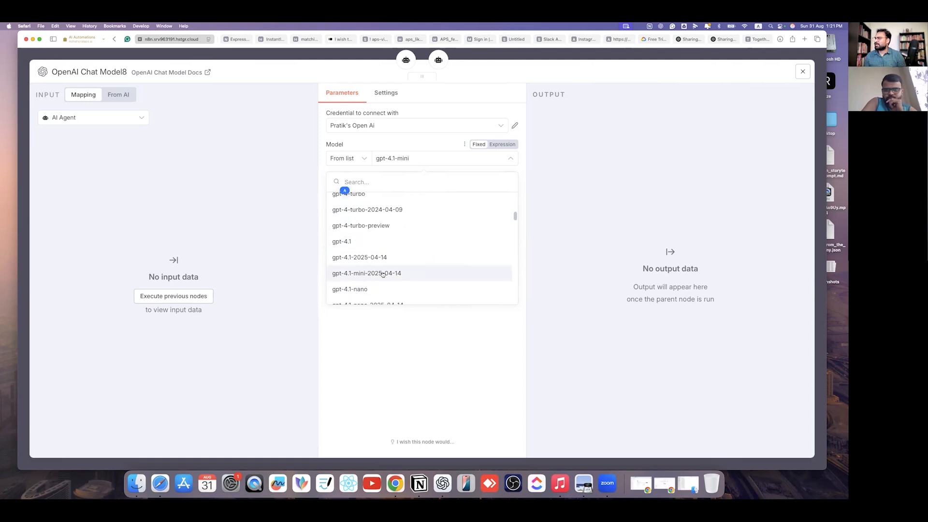
{"action": "left_click", "coordinate": [382, 273]}
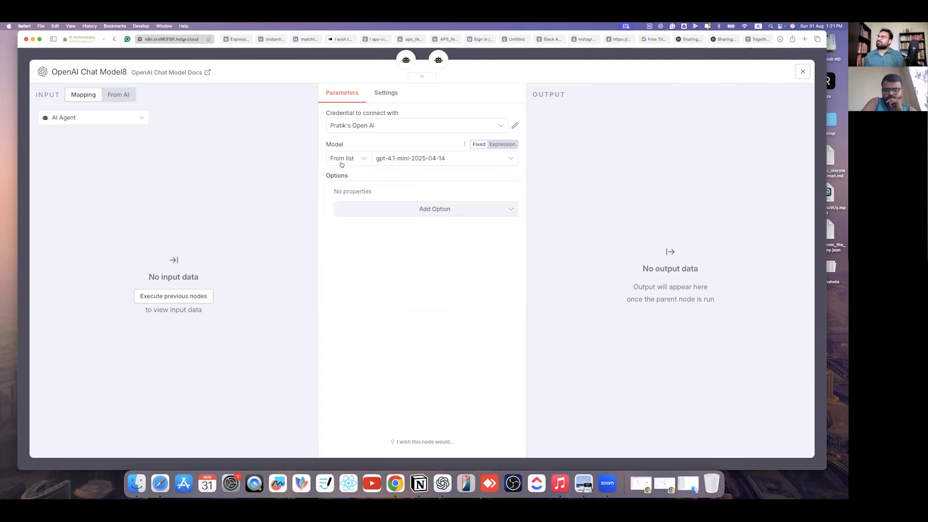
{"action": "left_click", "coordinate": [431, 124]}
{"action": "left_click", "coordinate": [366, 235]}
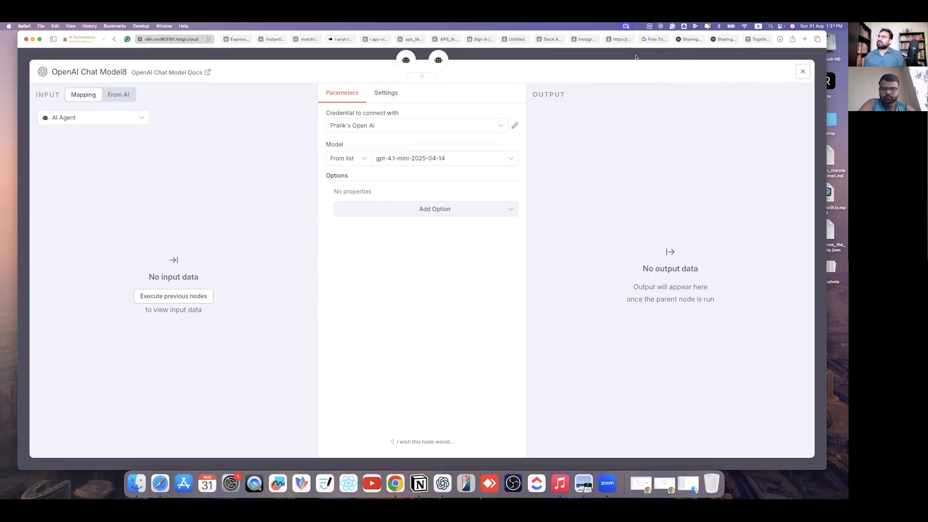
- Close the chat model settings and pan the canvas around the AI Agent
{"action": "key", "text": "Escape"}
{"action": "scroll", "coordinate": [632, 270], "scroll_direction": "down", "scroll_amount": 5}
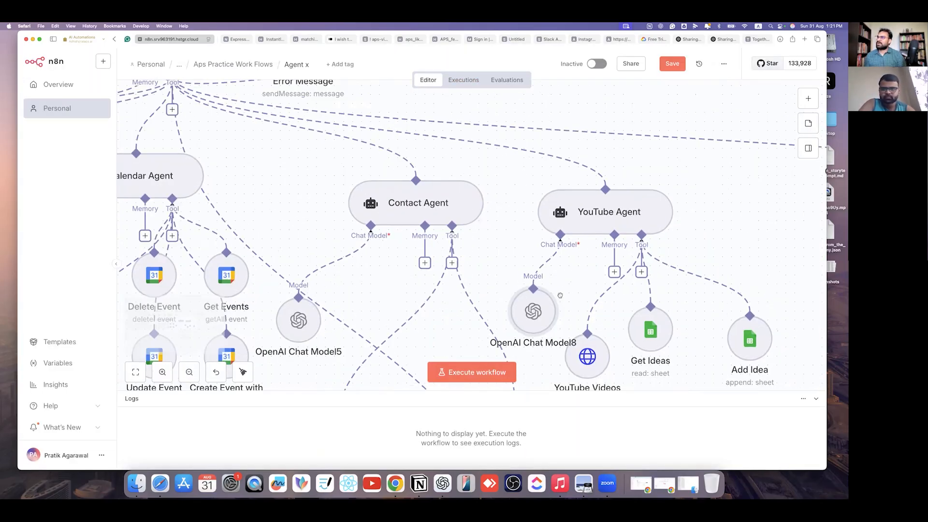
{"action": "scroll", "coordinate": [704, 276], "scroll_direction": "up", "scroll_amount": 5}
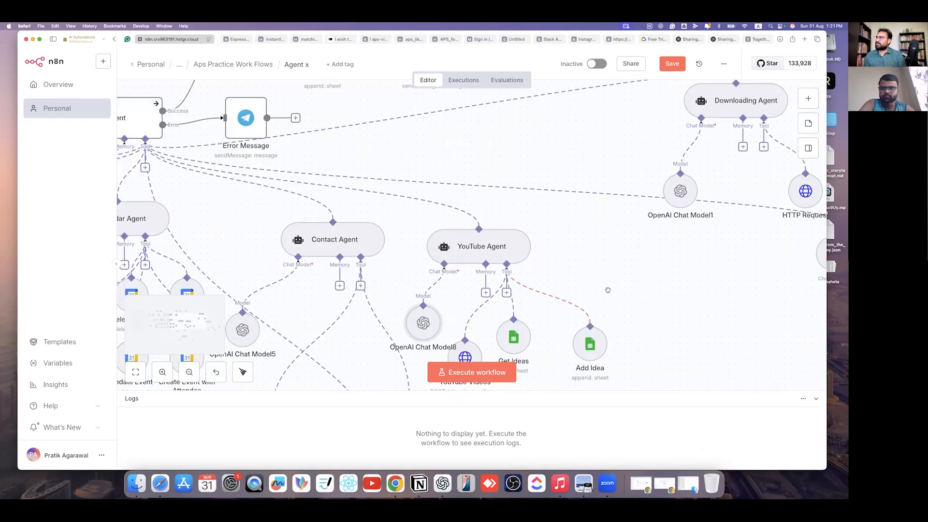
{"action": "scroll", "coordinate": [607, 290], "scroll_direction": "down", "scroll_amount": 5}
{"action": "scroll", "coordinate": [653, 295], "scroll_direction": "up", "scroll_amount": 1}
{"action": "scroll", "coordinate": [651, 296], "scroll_direction": "up", "scroll_amount": 2}
{"action": "scroll", "coordinate": [686, 285], "scroll_direction": "left", "scroll_amount": 3}
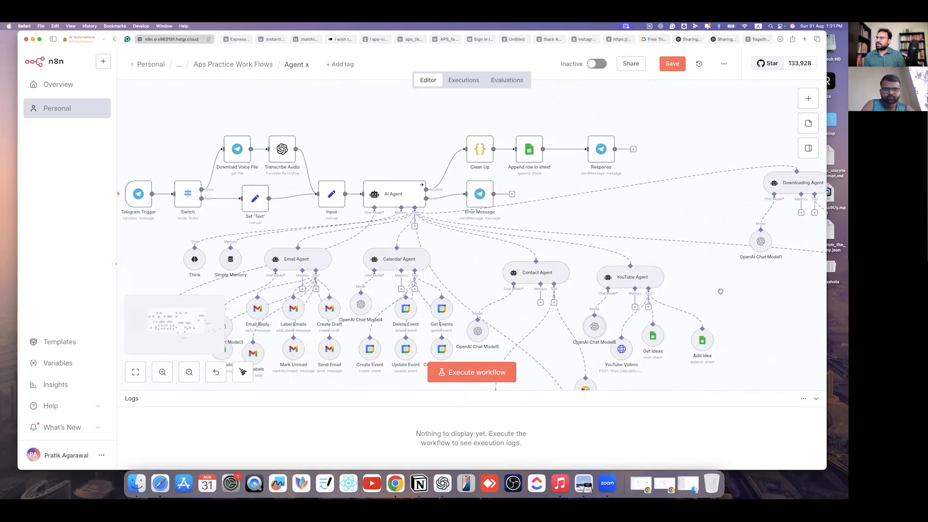
{"action": "left_click", "coordinate": [415, 226]}
{"action": "key", "text": "Escape"}
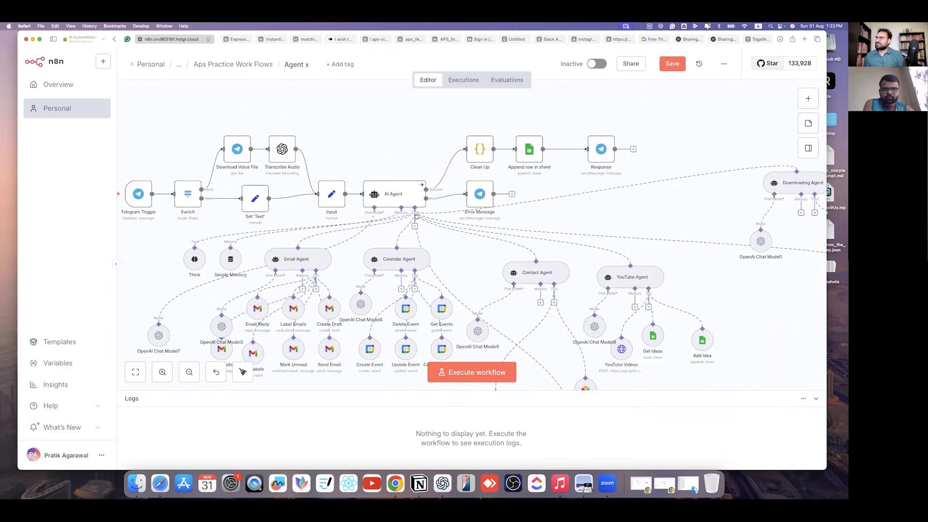
- Add an AI Agent Tool to the AI Agent by searching 'ai' in the tools list
{"action": "scroll", "coordinate": [416, 229], "scroll_direction": "up", "scroll_amount": 1}
{"action": "scroll", "coordinate": [417, 230], "scroll_direction": "up", "scroll_amount": 2}
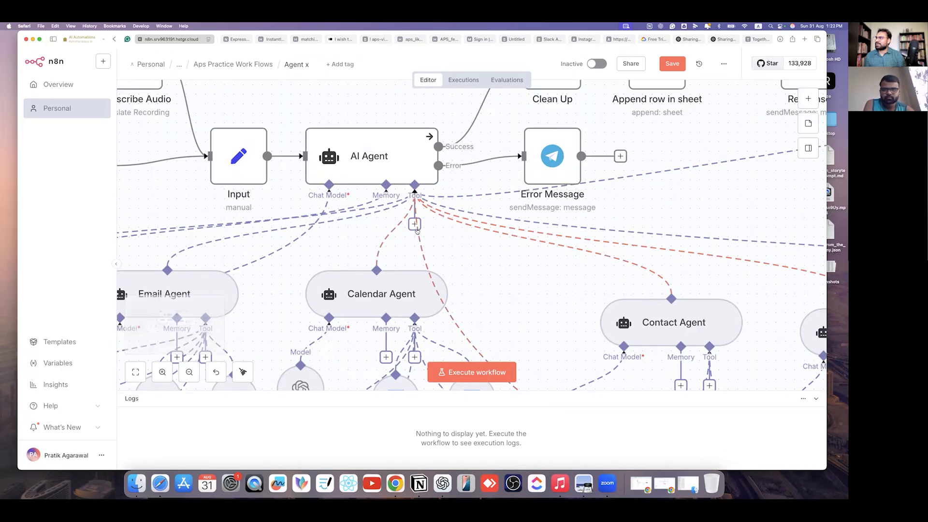
{"action": "scroll", "coordinate": [416, 228], "scroll_direction": "up", "scroll_amount": 3}
{"action": "scroll", "coordinate": [415, 226], "scroll_direction": "down", "scroll_amount": 6}
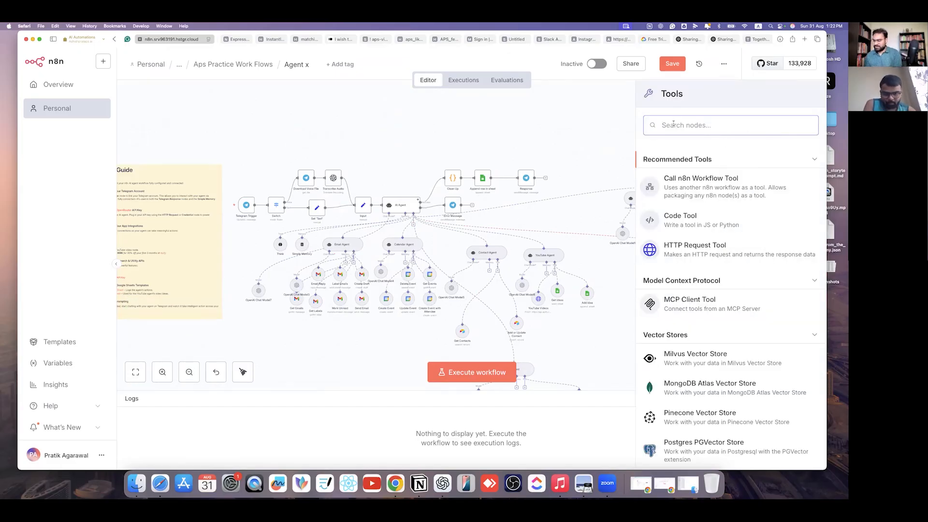
{"action": "type", "text": "ai"}
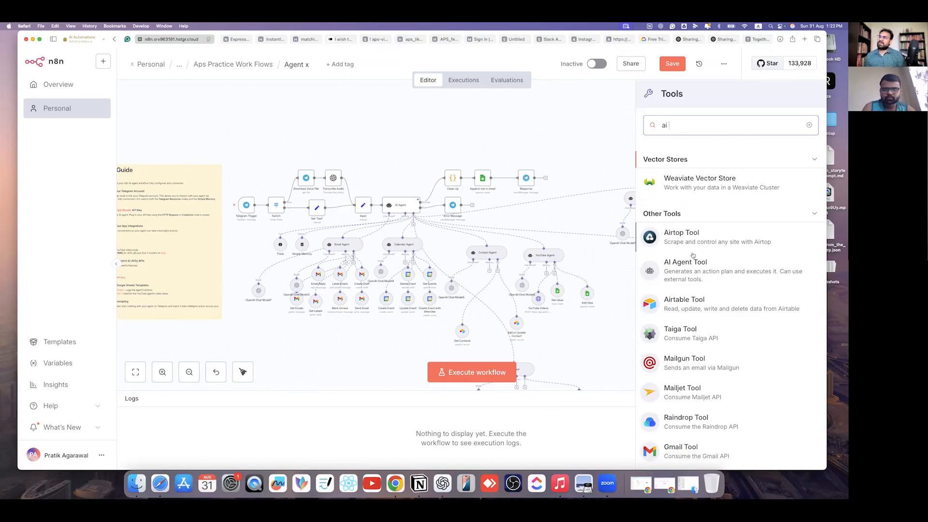
{"action": "left_click", "coordinate": [685, 267]}
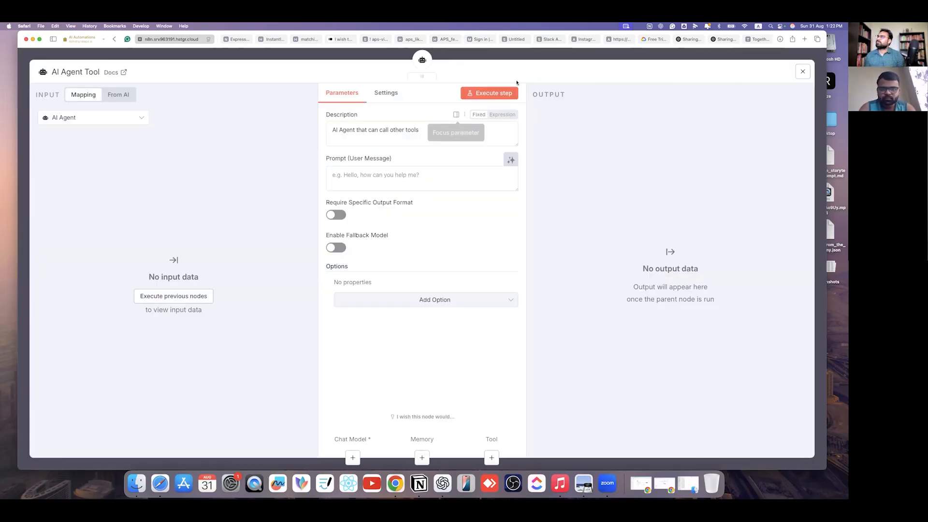
{"action": "key", "text": "Escape"}
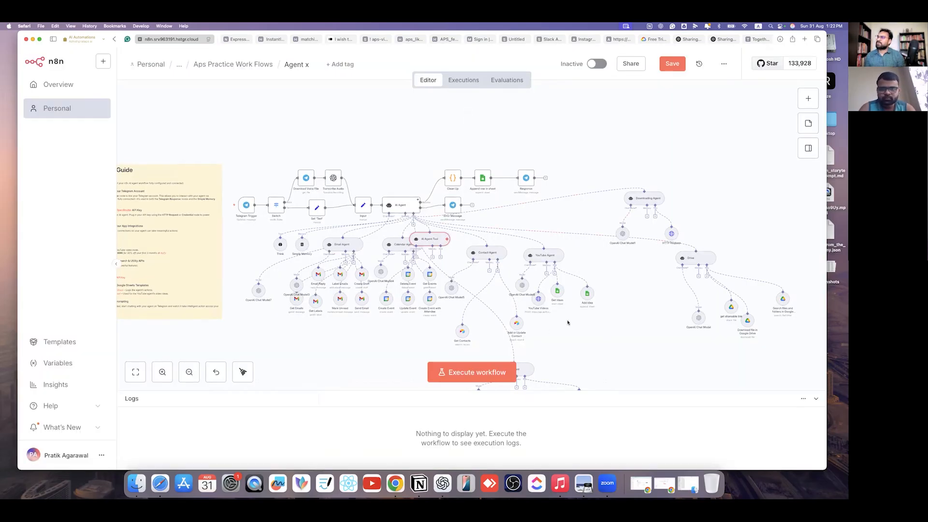
- Reposition the new AI Agent Tool node, then delete it from the canvas
{"action": "scroll", "coordinate": [575, 329], "scroll_direction": "down", "scroll_amount": 5}
{"action": "scroll", "coordinate": [592, 339], "scroll_direction": "up", "scroll_amount": 3}
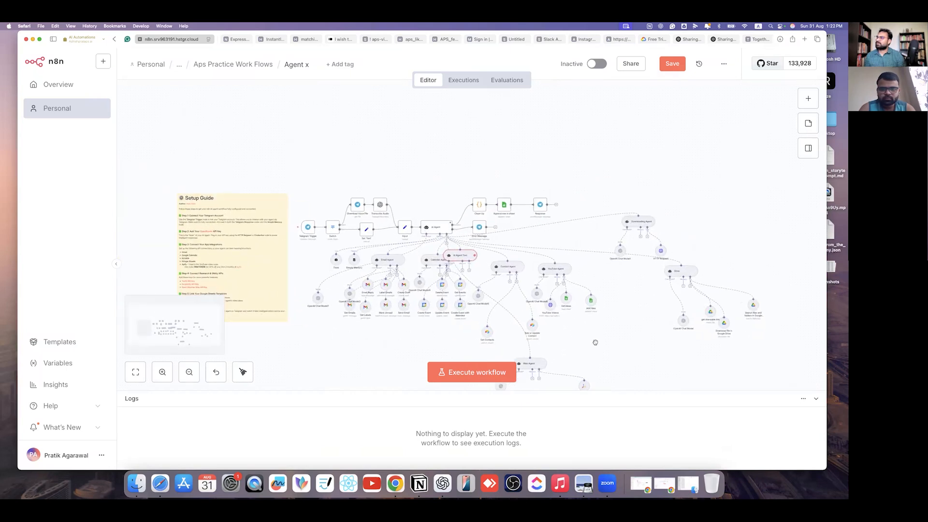
{"action": "scroll", "coordinate": [595, 342], "scroll_direction": "down", "scroll_amount": 3}
{"action": "left_click_drag", "start_coordinate": [453, 213], "coordinate": [674, 212]}
{"action": "left_click_drag", "start_coordinate": [438, 309], "coordinate": [406, 318]}
{"action": "scroll", "coordinate": [428, 305], "scroll_direction": "up", "scroll_amount": 5}
{"action": "scroll", "coordinate": [435, 300], "scroll_direction": "up", "scroll_amount": 2}
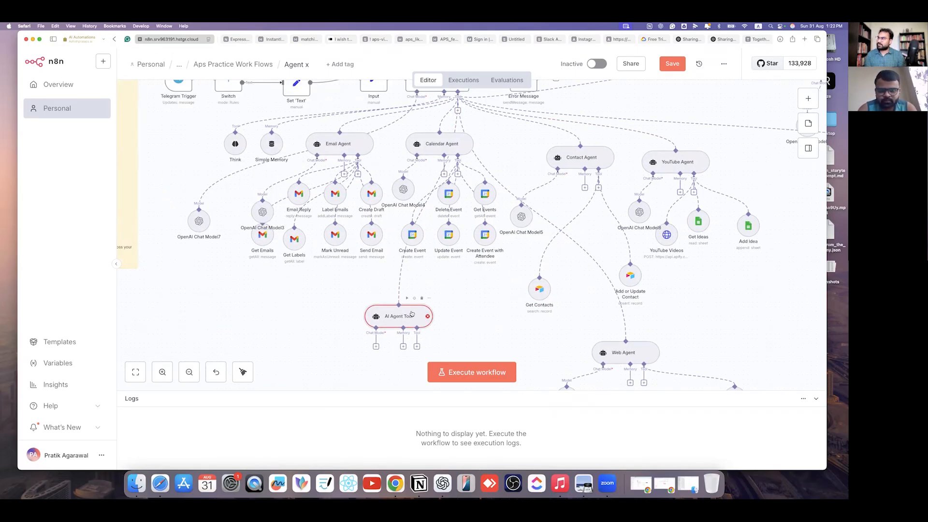
{"action": "key", "text": "Delete"}
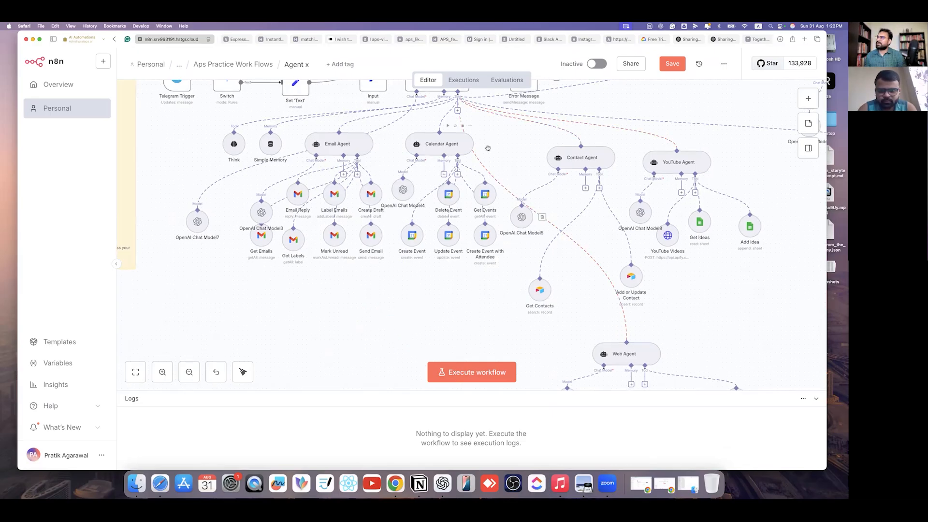
{"action": "scroll", "coordinate": [460, 121], "scroll_direction": "up", "scroll_amount": 8}
{"action": "scroll", "coordinate": [471, 205], "scroll_direction": "up", "scroll_amount": 5}
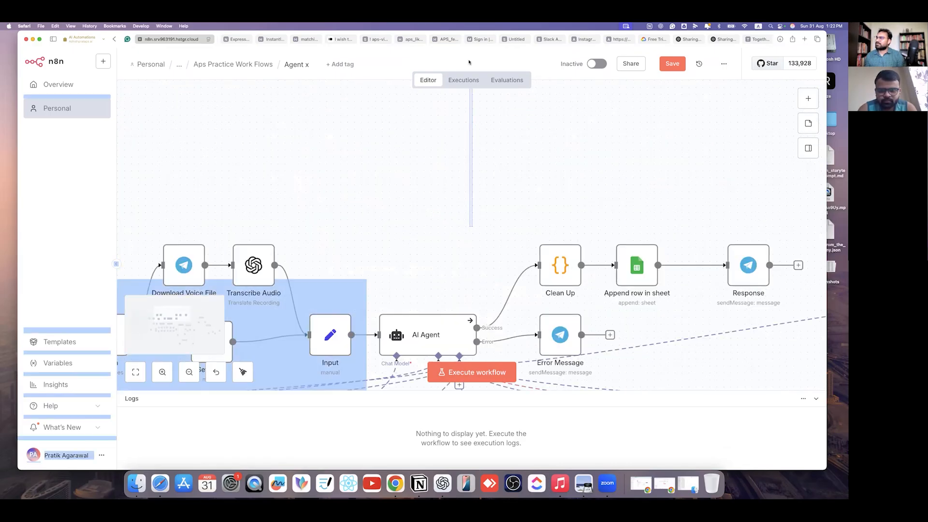
{"action": "scroll", "coordinate": [475, 271], "scroll_direction": "down", "scroll_amount": 10}
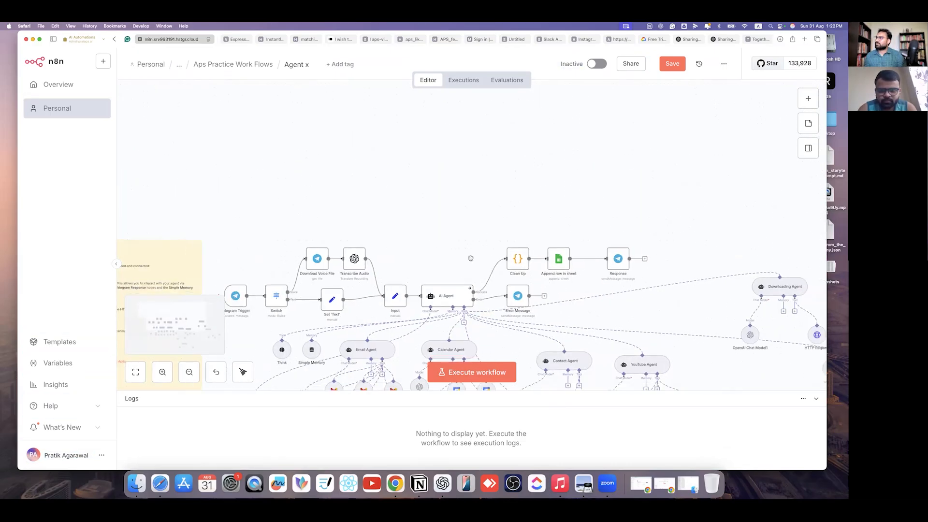
- Search the AI Agent's tools for 'AI' and attach the AI Agent Tool
{"action": "left_click", "coordinate": [445, 214]}
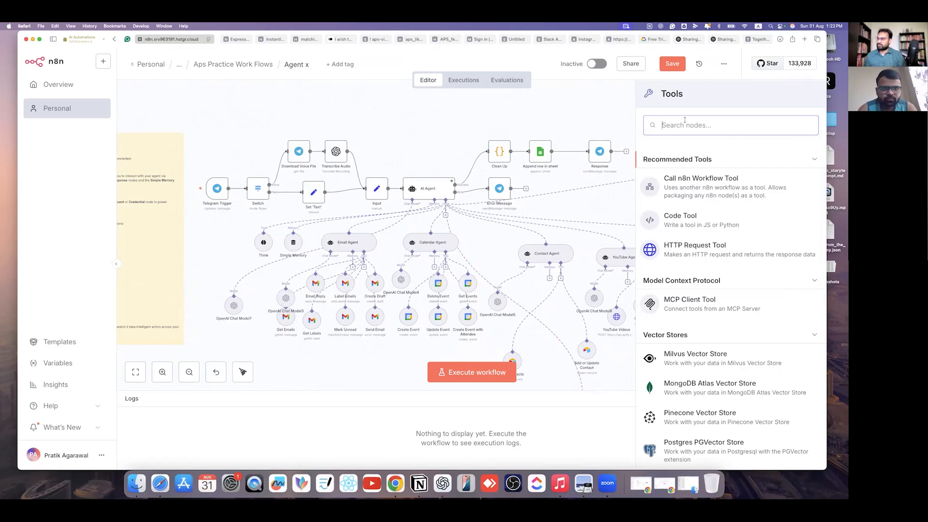
{"action": "type", "text": "Ai"}
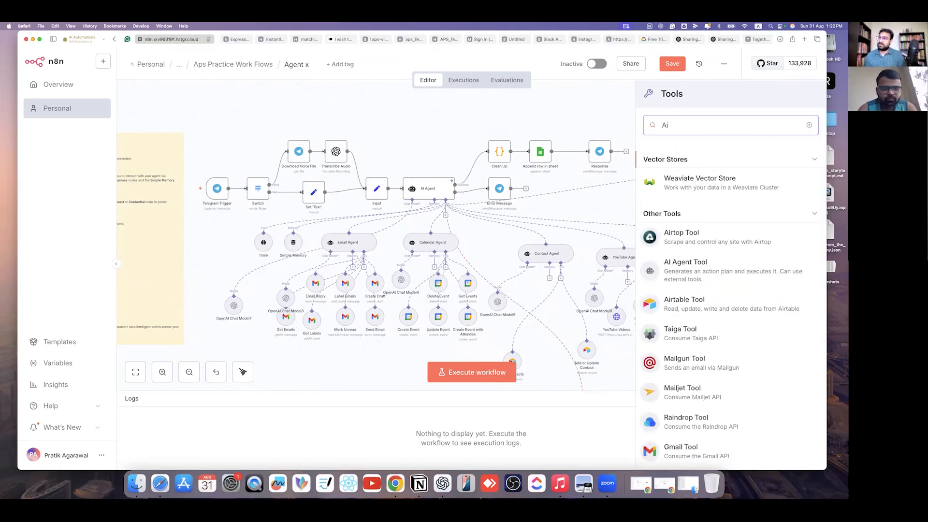
{"action": "key", "text": "BackSpace"}
{"action": "type", "text": "I"}
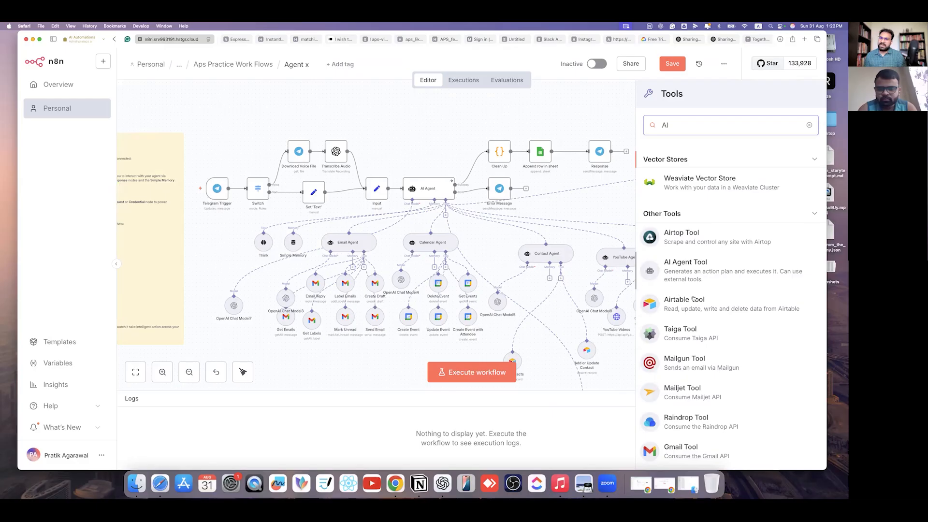
{"action": "left_click", "coordinate": [704, 265]}
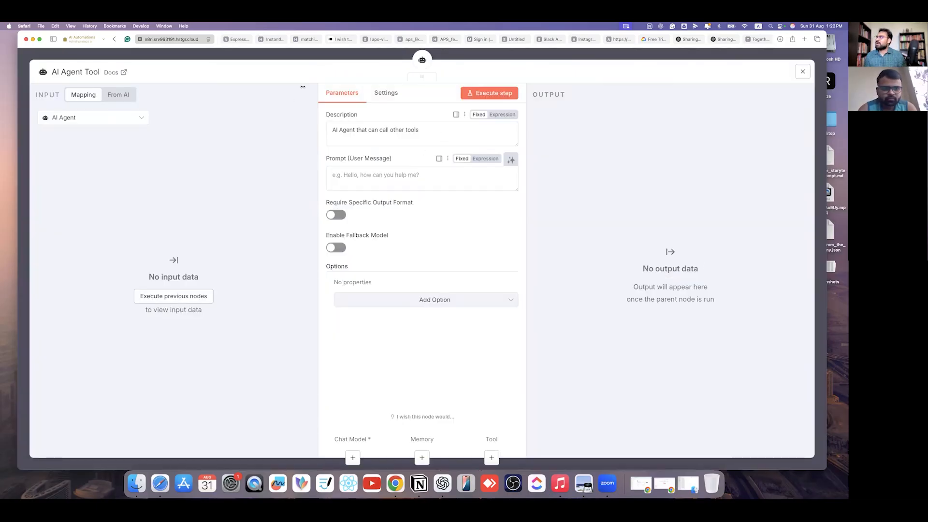
- Rename the new tool node to 'DPP Agent' and close its settings
{"action": "left_click", "coordinate": [82, 73]}
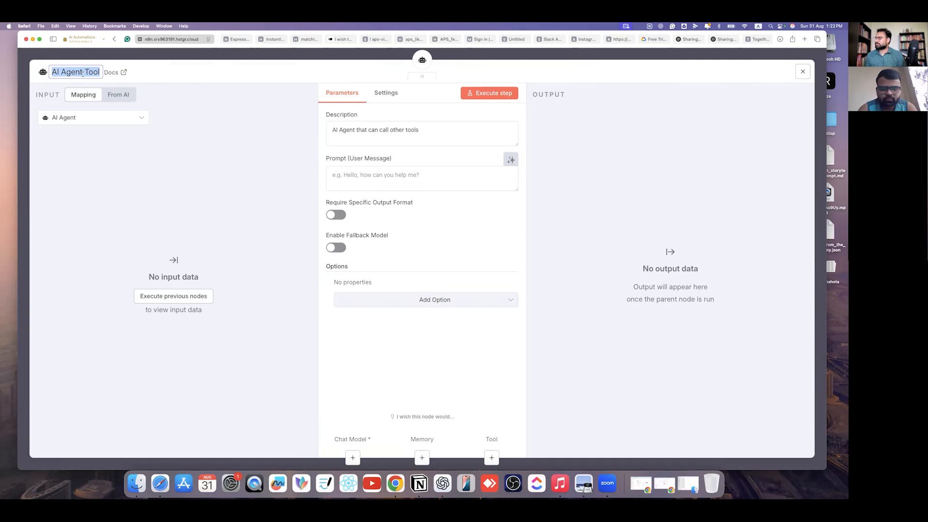
{"action": "type", "text": "DPP"}
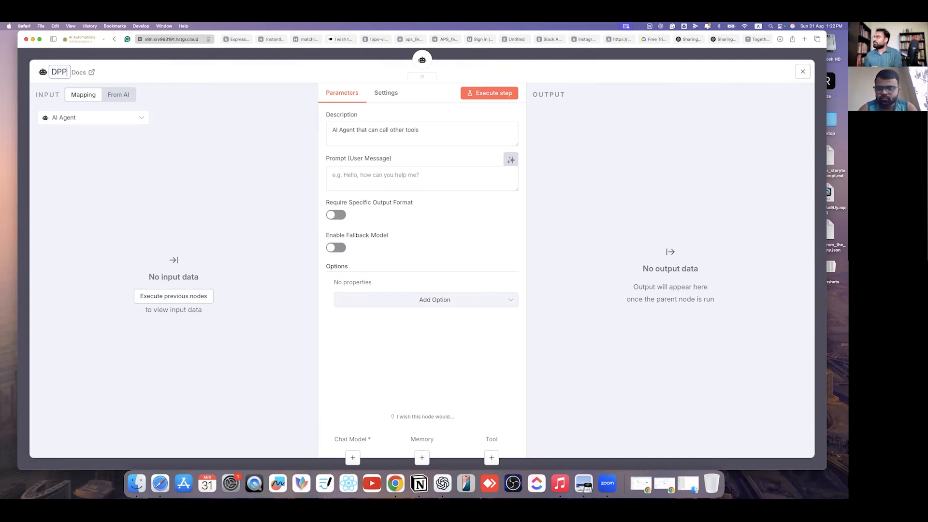
{"action": "type", "text": " Agent"}
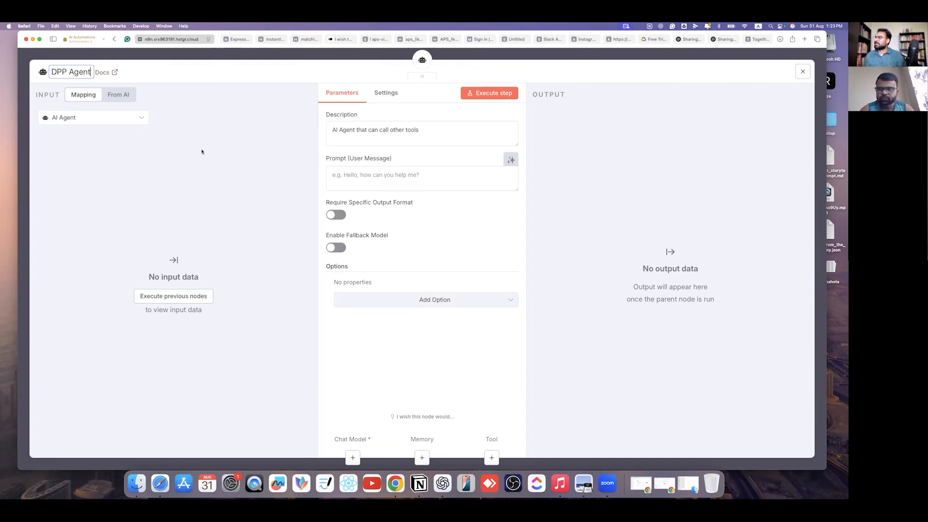
{"action": "key", "text": "Return"}
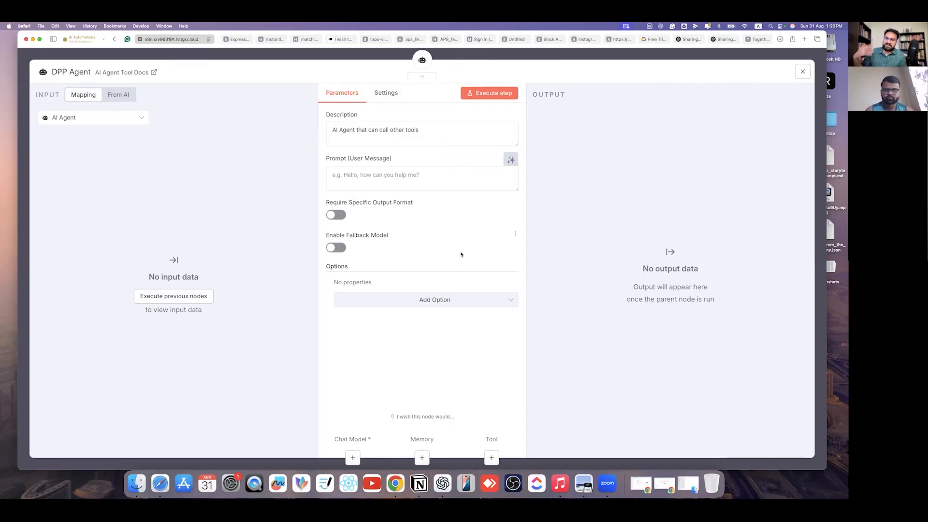
{"action": "left_click", "coordinate": [646, 59]}
- Move DPP Agent to the top right and shift Downloading Agent with its sub-nodes beside Add Idea
{"action": "left_click_drag", "start_coordinate": [478, 242], "coordinate": [490, 121]}
{"action": "left_click_drag", "start_coordinate": [416, 130], "coordinate": [709, 106]}
{"action": "left_click_drag", "start_coordinate": [757, 181], "coordinate": [811, 279]}
{"action": "left_click_drag", "start_coordinate": [708, 160], "coordinate": [814, 273]}
{"action": "left_click_drag", "start_coordinate": [760, 155], "coordinate": [751, 139]}
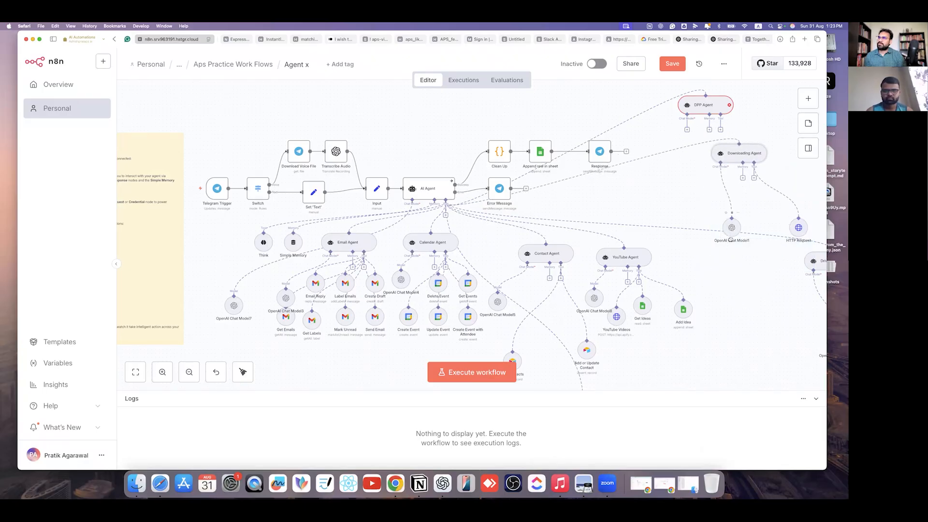
{"action": "left_click_drag", "start_coordinate": [731, 235], "coordinate": [690, 363]}
{"action": "left_click_drag", "start_coordinate": [796, 206], "coordinate": [751, 348]}
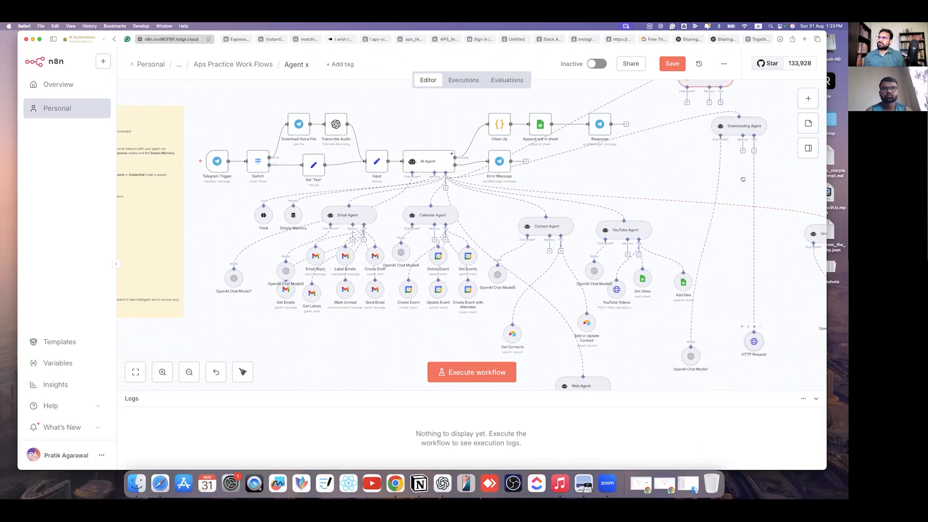
{"action": "left_click_drag", "start_coordinate": [746, 124], "coordinate": [732, 276]}
- Nudge DPP Agent down and to the right among the sub-agents
{"action": "scroll", "coordinate": [762, 183], "scroll_direction": "right", "scroll_amount": 3}
{"action": "scroll", "coordinate": [761, 182], "scroll_direction": "up", "scroll_amount": 1}
{"action": "left_click_drag", "start_coordinate": [590, 127], "coordinate": [635, 208]}
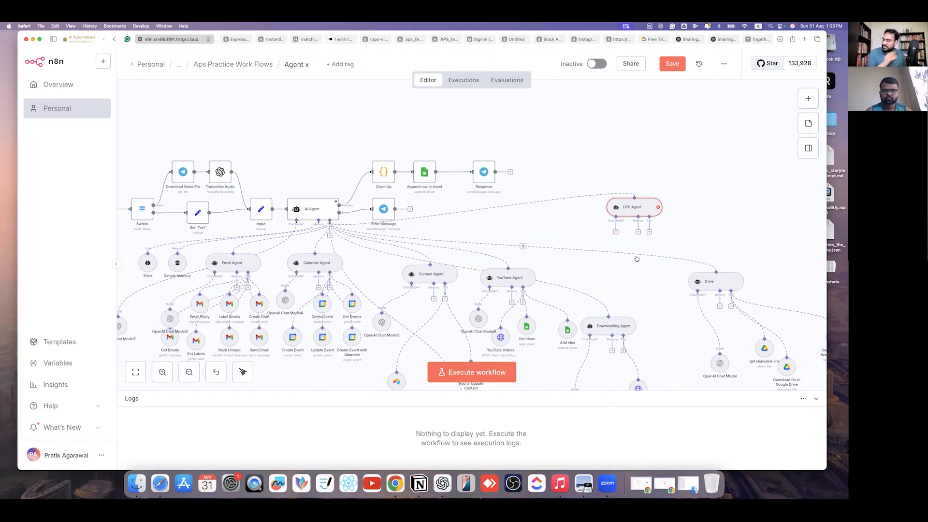
{"action": "scroll", "coordinate": [623, 244], "scroll_direction": "up", "scroll_amount": 5}
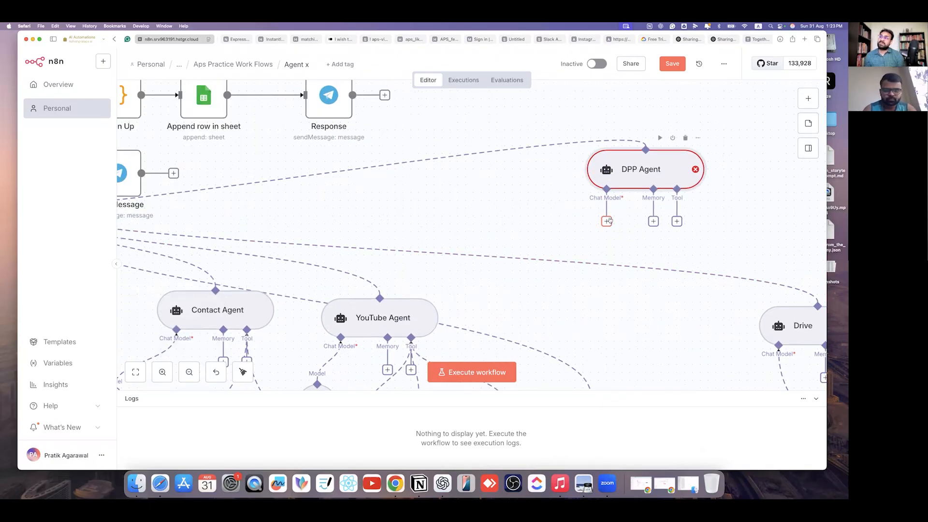
- Search language models for 'open' and attach an OpenAI Chat Model to DPP Agent
{"action": "left_click", "coordinate": [607, 221]}
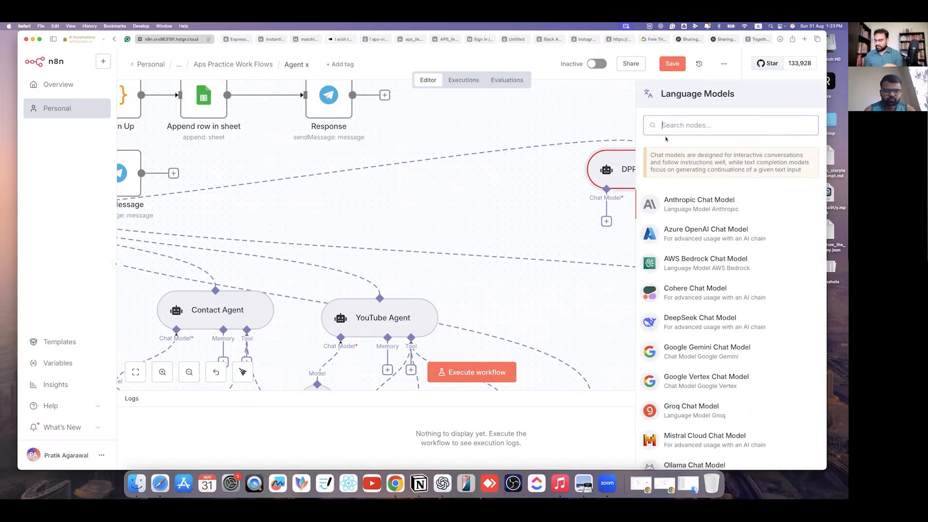
{"action": "type", "text": "open"}
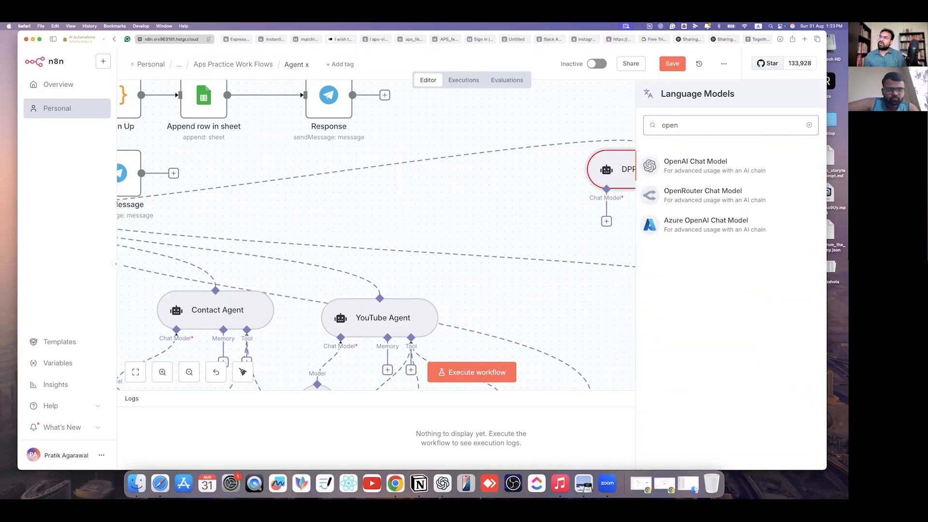
{"action": "left_click", "coordinate": [727, 170]}
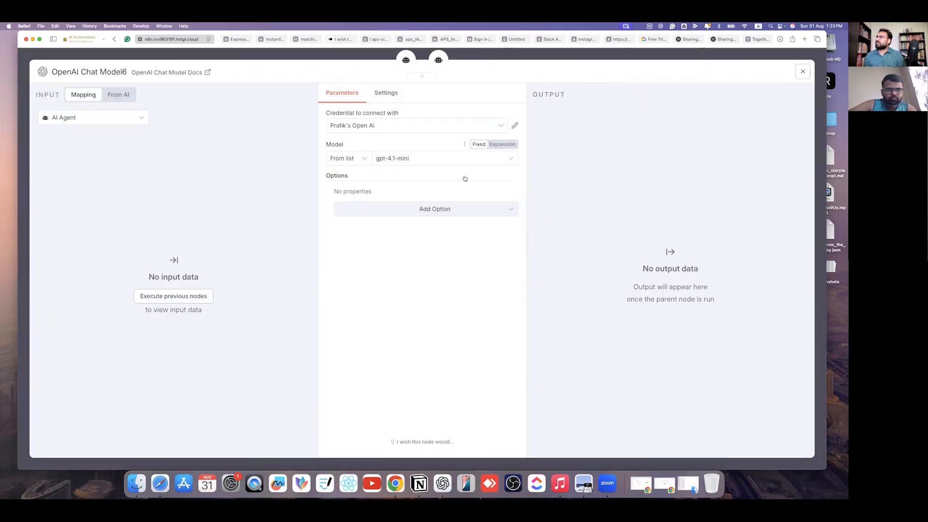
- Set the new chat model to gpt-4.1-mini-2025-04-14
{"action": "left_click", "coordinate": [459, 160]}
{"action": "scroll", "coordinate": [405, 273], "scroll_direction": "down", "scroll_amount": 5}
{"action": "scroll", "coordinate": [405, 276], "scroll_direction": "down", "scroll_amount": 10}
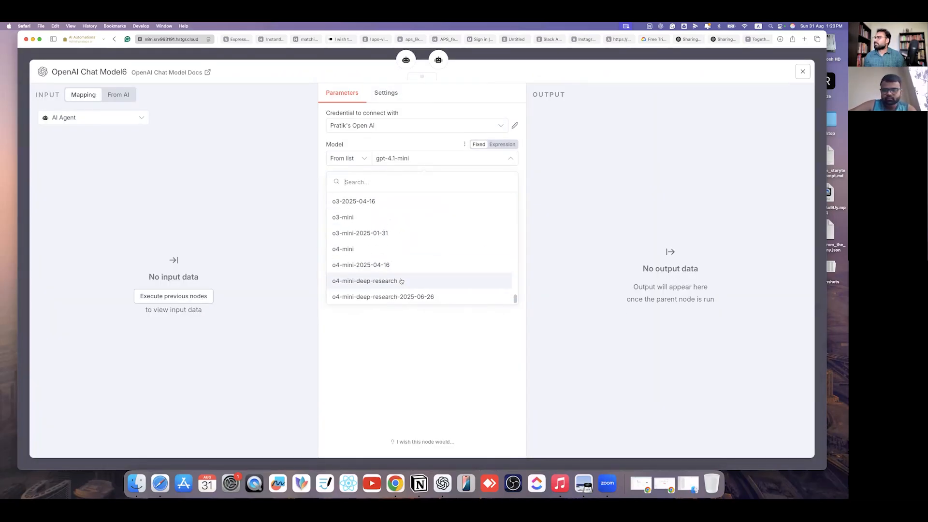
{"action": "scroll", "coordinate": [402, 283], "scroll_direction": "up", "scroll_amount": 10}
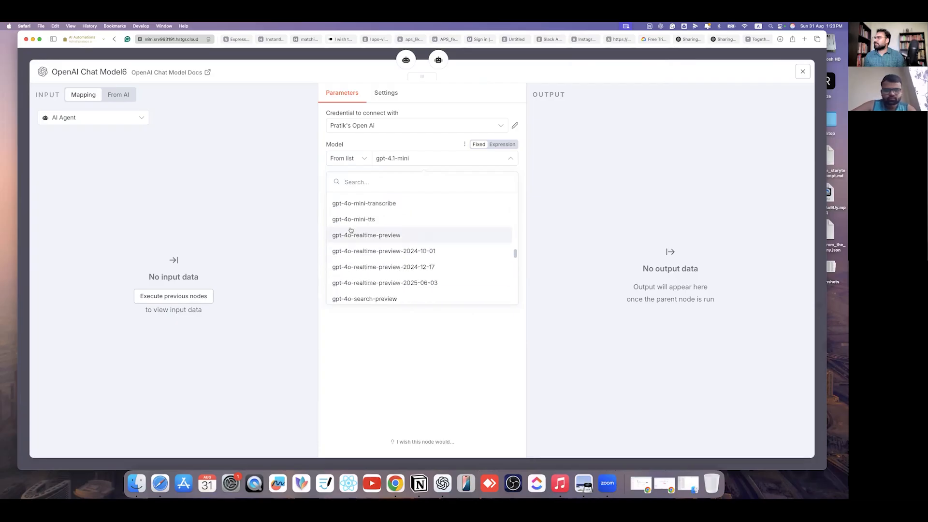
{"action": "scroll", "coordinate": [375, 256], "scroll_direction": "up", "scroll_amount": 8}
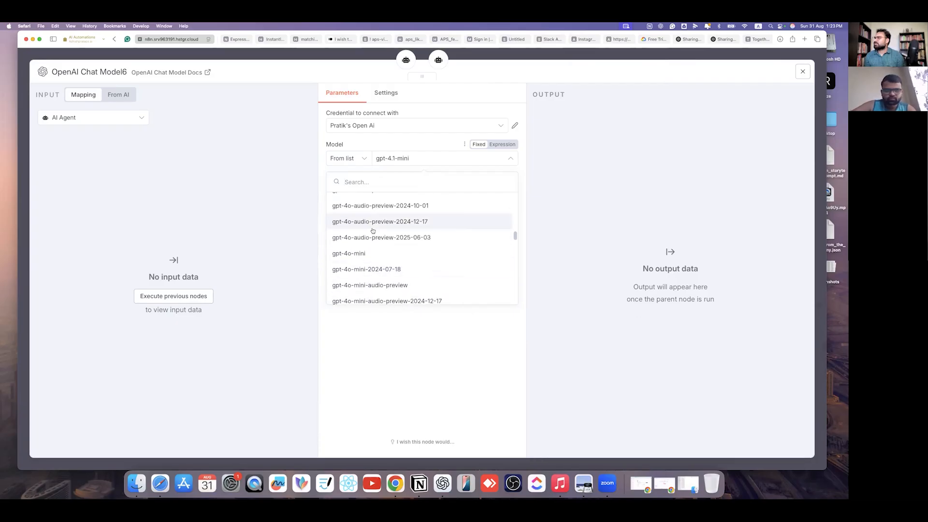
{"action": "scroll", "coordinate": [373, 234], "scroll_direction": "up", "scroll_amount": 1}
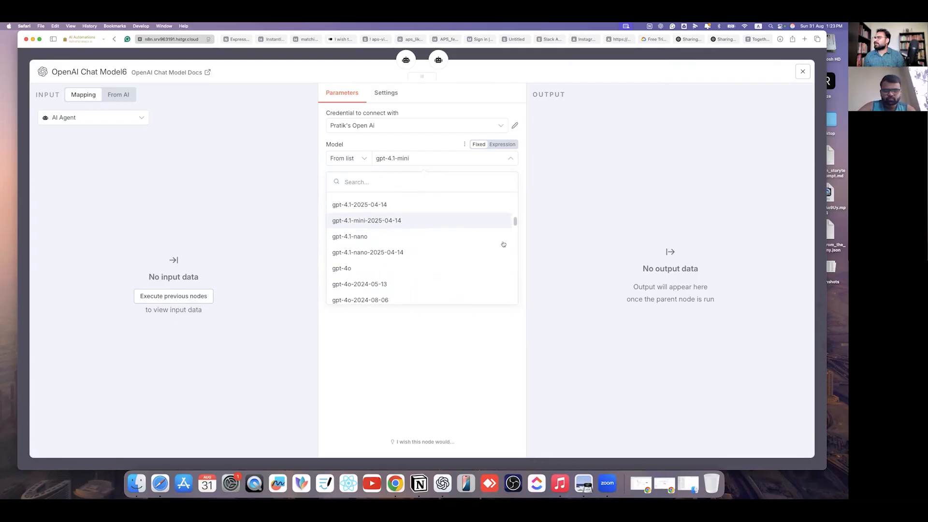
{"action": "left_click", "coordinate": [372, 222]}
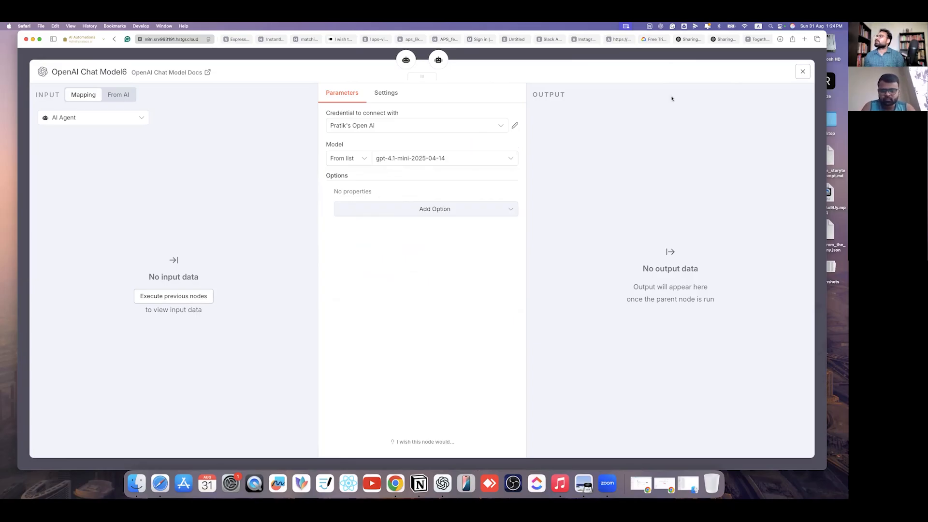
{"action": "left_click", "coordinate": [689, 39]}
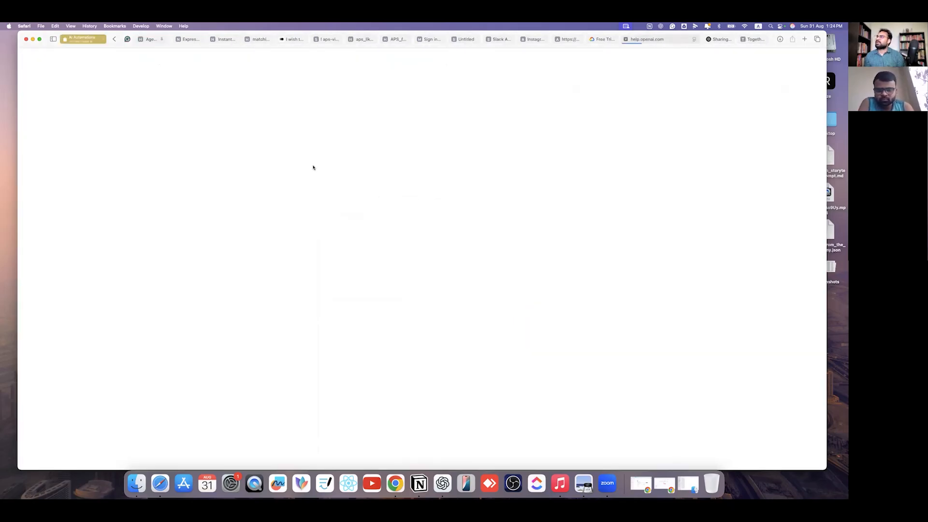
{"action": "scroll", "coordinate": [394, 242], "scroll_direction": "down", "scroll_amount": 10}
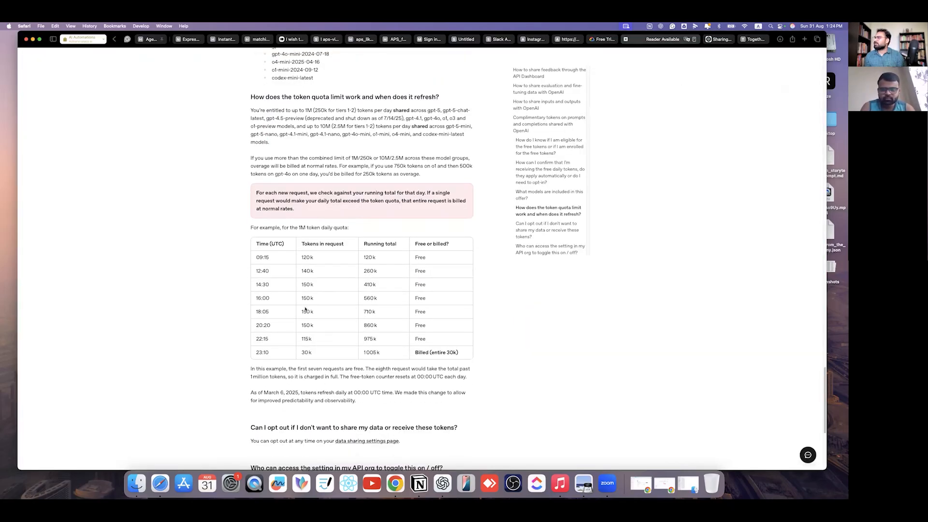
{"action": "scroll", "coordinate": [300, 327], "scroll_direction": "up", "scroll_amount": 15}
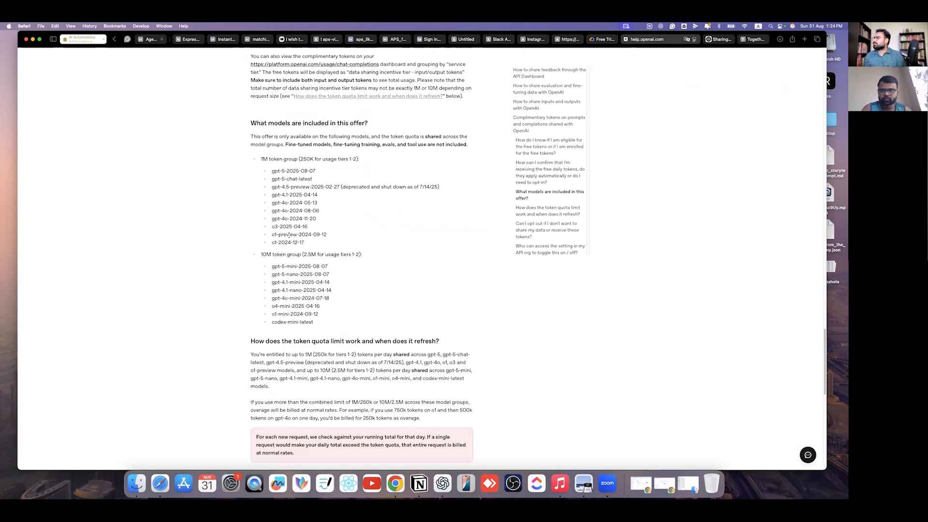
{"action": "left_click_drag", "start_coordinate": [330, 282], "coordinate": [288, 283]}
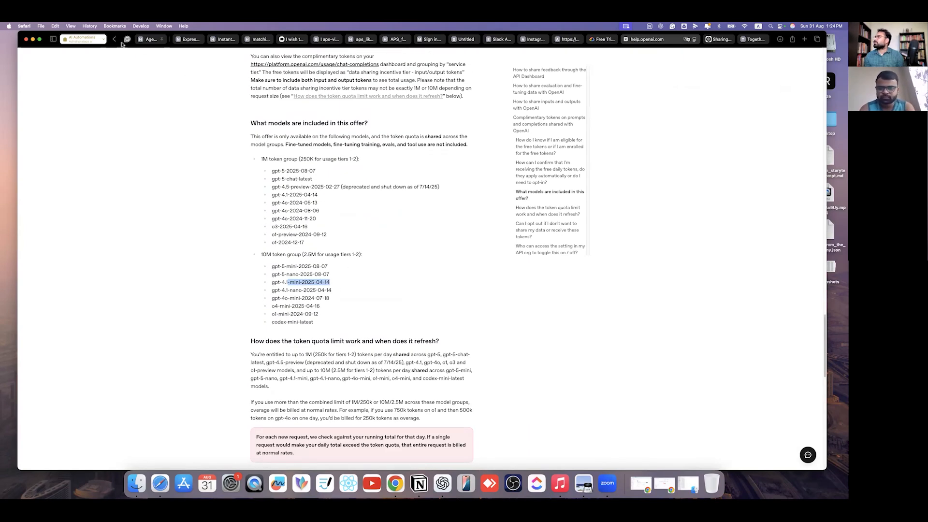
{"action": "left_click", "coordinate": [150, 39]}
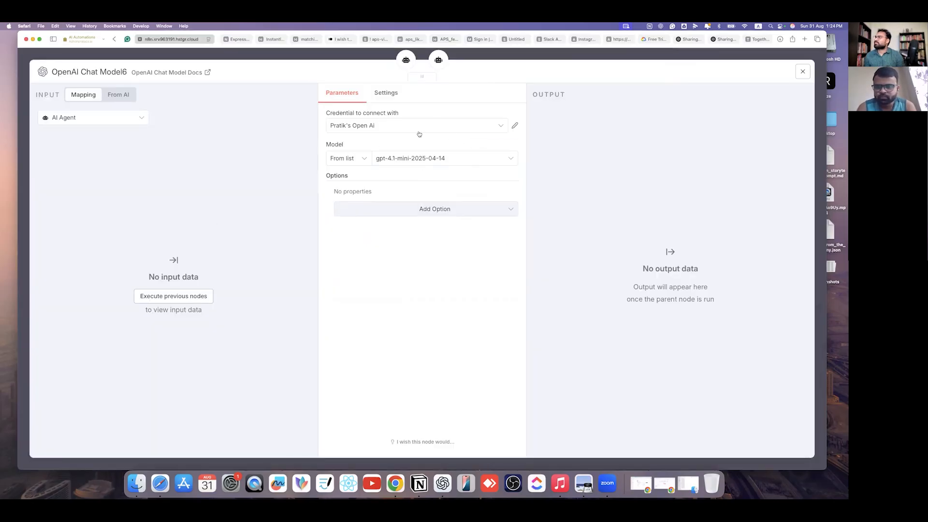
- Close the chat model settings, nudge DPP Agent slightly, and bring up the running workflow's Chrome window
{"action": "left_click", "coordinate": [600, 56]}
{"action": "left_click_drag", "start_coordinate": [646, 175], "coordinate": [638, 183]}
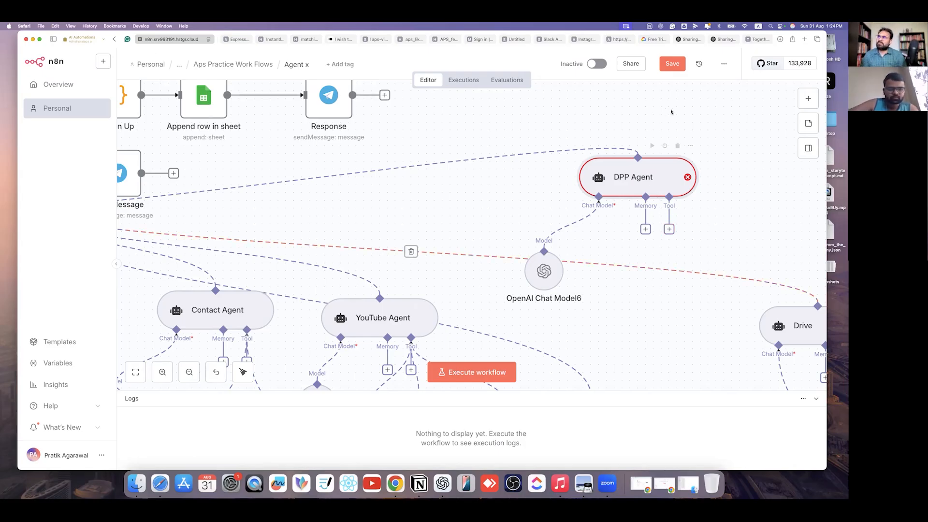
{"action": "left_click", "coordinate": [395, 481]}
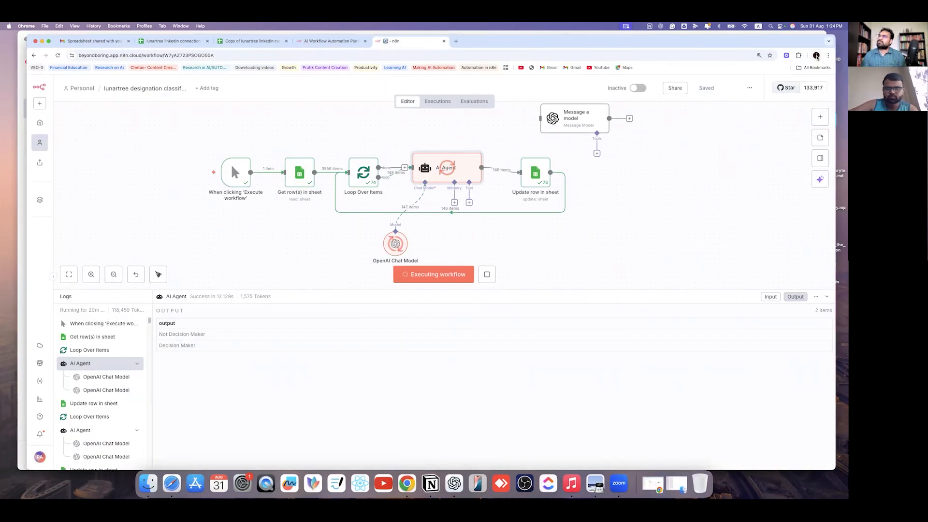
- Switch to the 'lunartree linkedin connections' spreadsheet tab via the Chrome profile list
{"action": "left_click", "coordinate": [817, 56]}
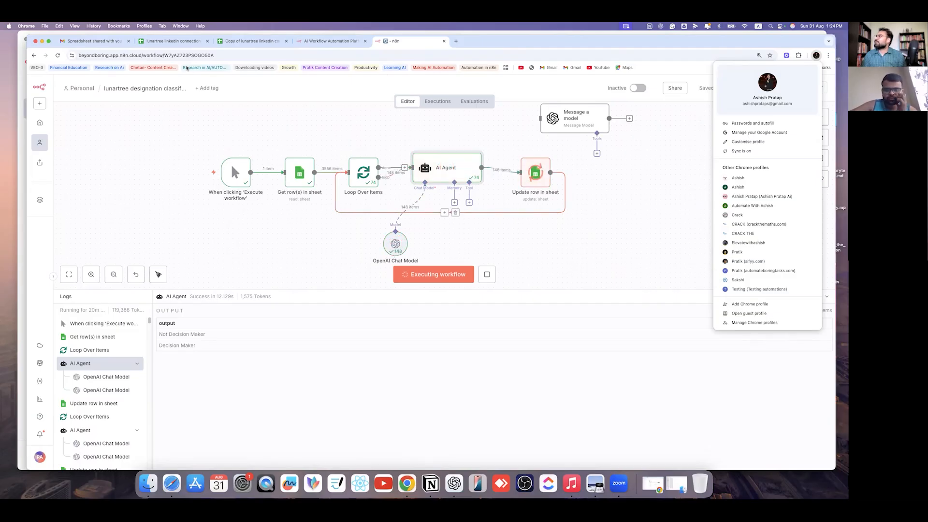
{"action": "left_click", "coordinate": [172, 41]}
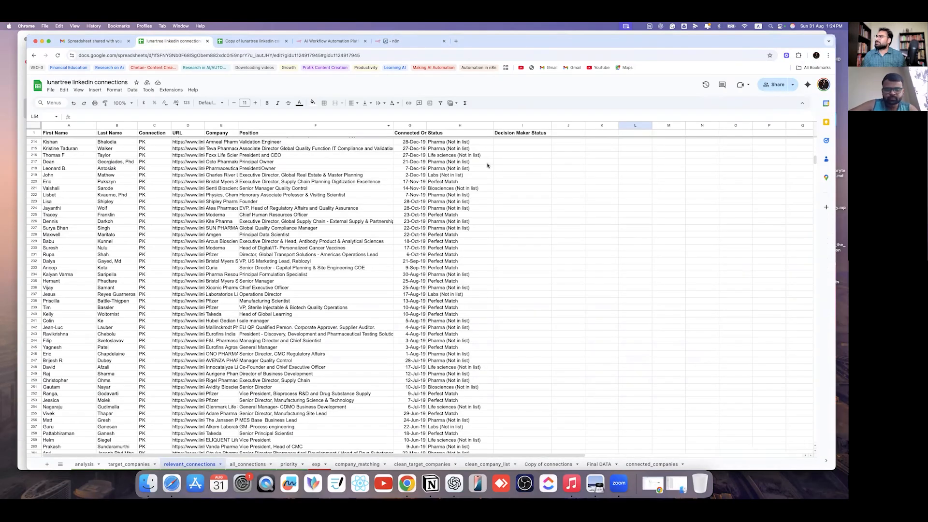
- Minimize the spreadsheet window to reveal the blank New tab window of another Chrome profile
{"action": "scroll", "coordinate": [488, 166], "scroll_direction": "up", "scroll_amount": 20}
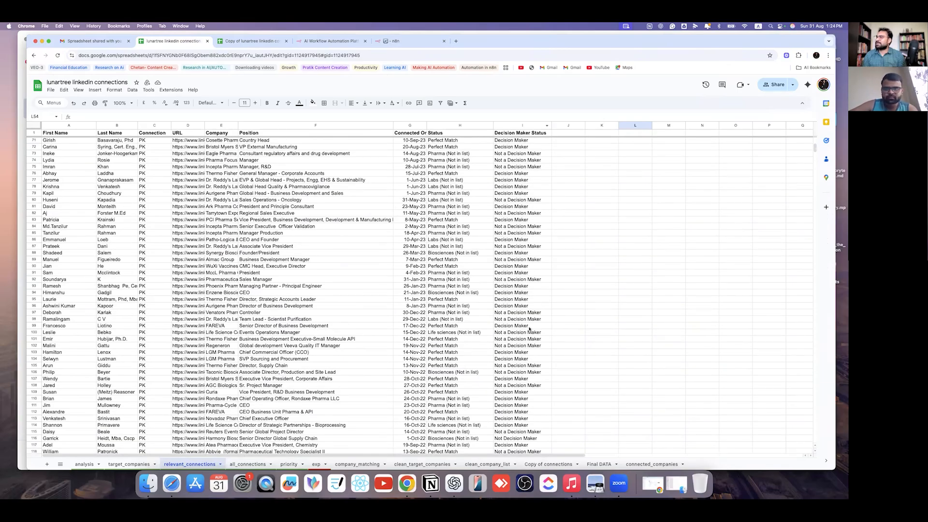
{"action": "scroll", "coordinate": [529, 329], "scroll_direction": "down", "scroll_amount": 8}
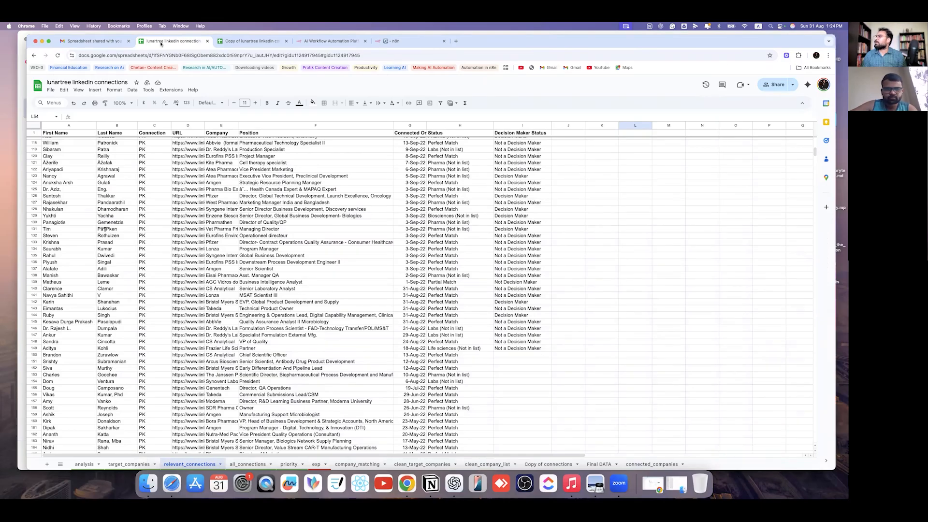
{"action": "left_click", "coordinate": [816, 55]}
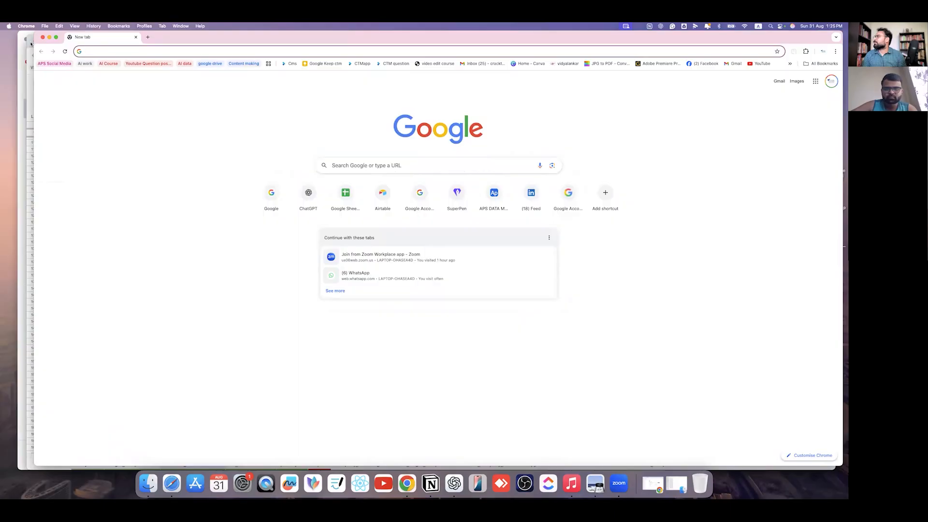
{"action": "left_click", "coordinate": [31, 44]}
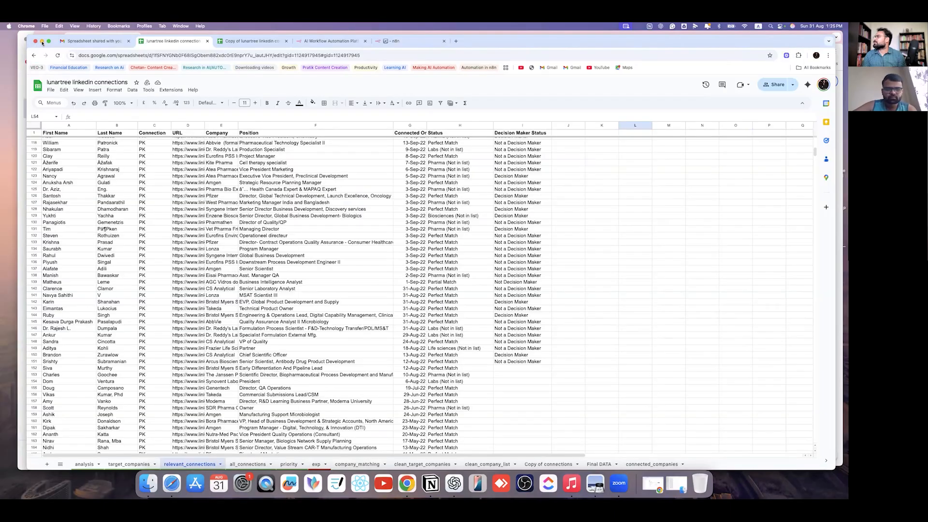
{"action": "left_click", "coordinate": [42, 41]}
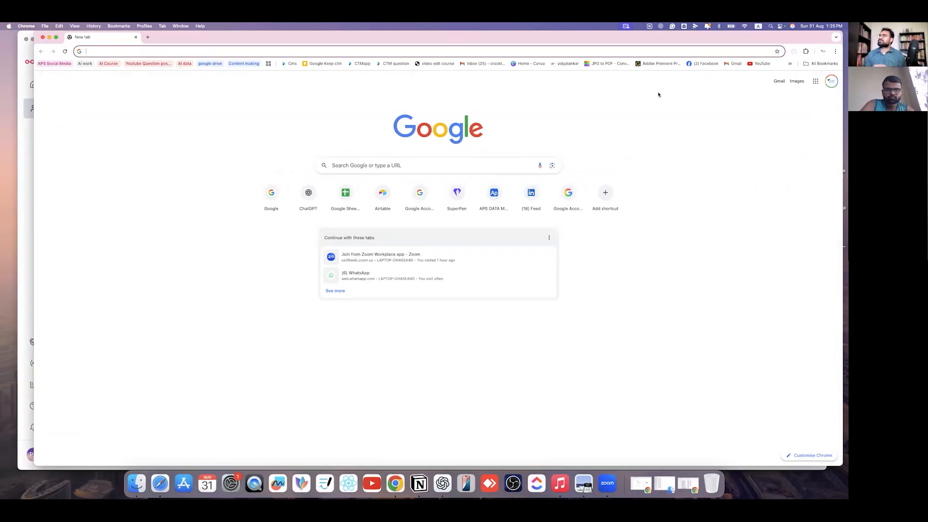
- Browse from My Drive into _CTM, 01 CTM Mathematics and the CTM excel files folder
{"action": "left_click", "coordinate": [815, 81]}
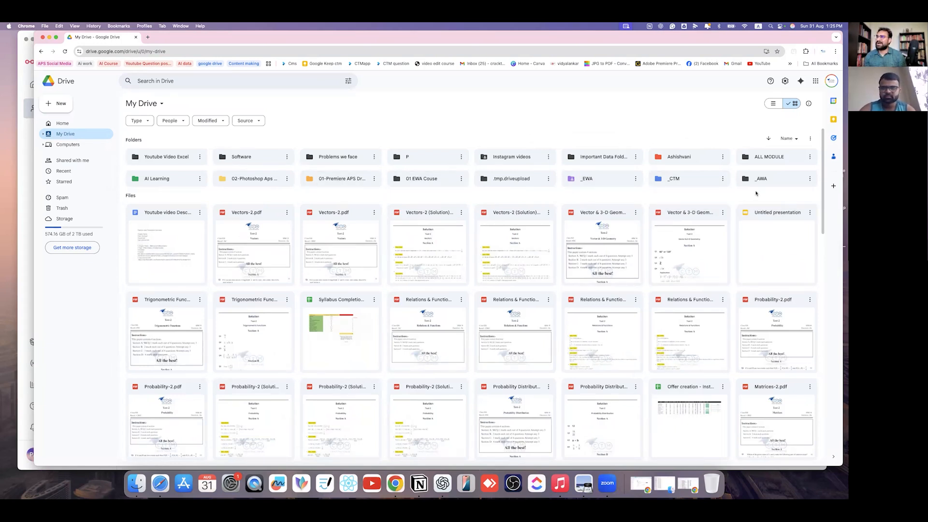
{"action": "double_click", "coordinate": [675, 183]}
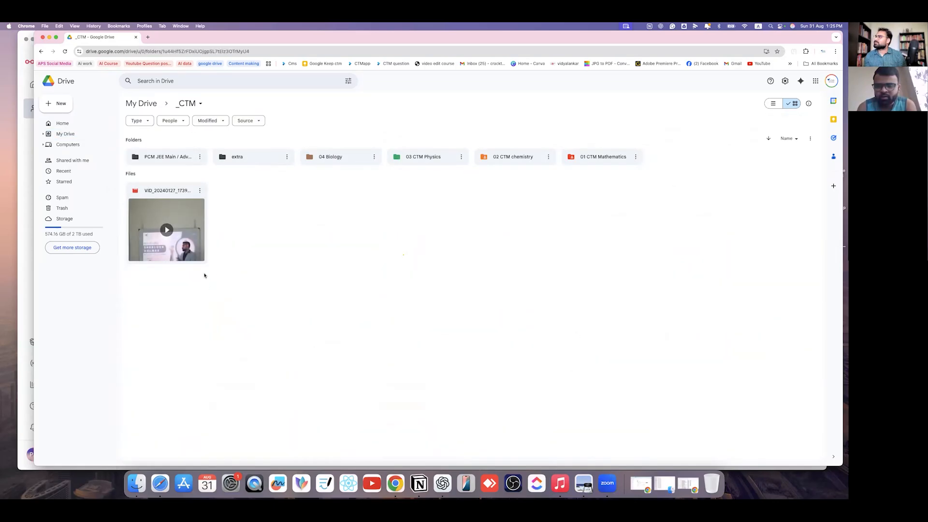
{"action": "left_click", "coordinate": [141, 103]}
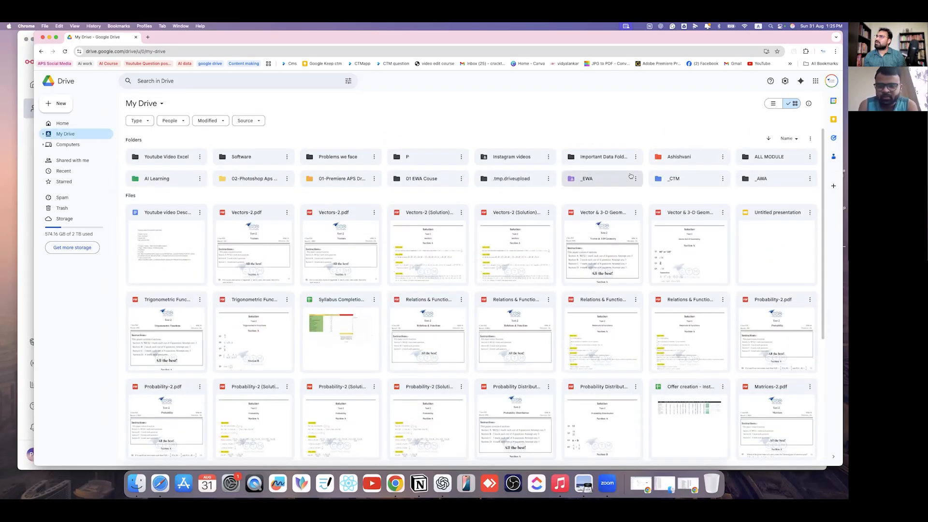
{"action": "double_click", "coordinate": [677, 178]}
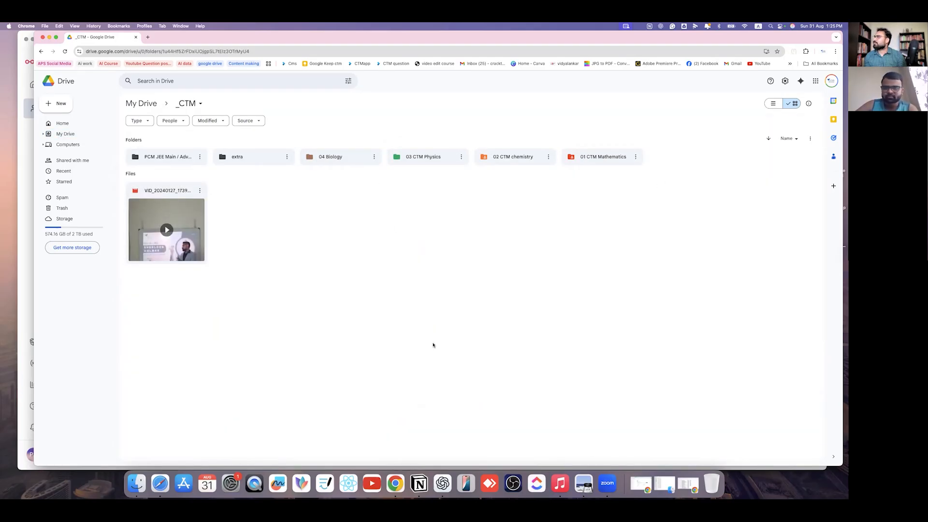
{"action": "double_click", "coordinate": [604, 157]}
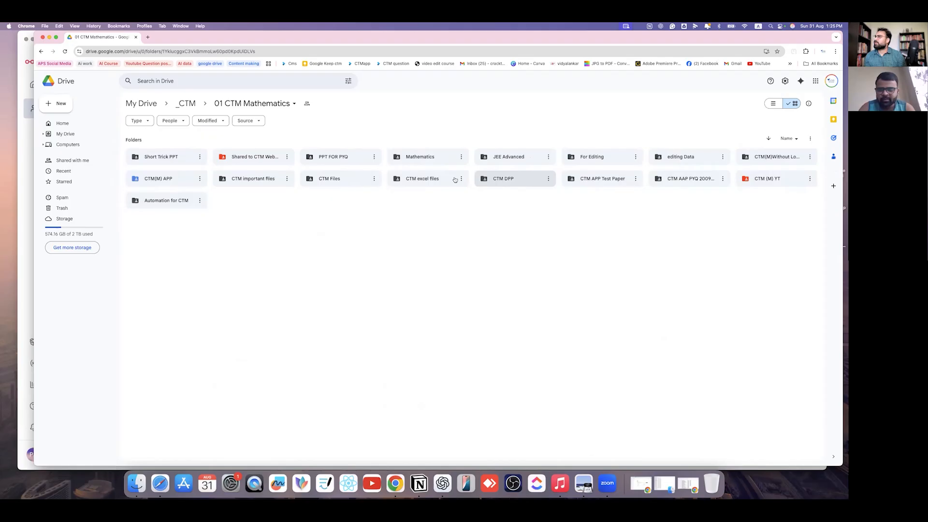
{"action": "double_click", "coordinate": [433, 180]}
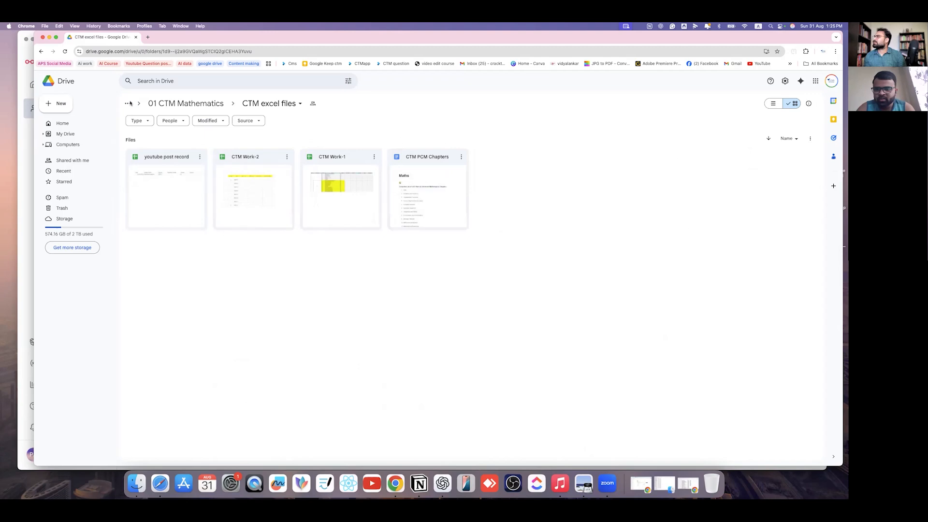
- Explore CTM DPP > 12TH DPP > 3-D Geometry, then go back up to 01 CTM Mathematics
{"action": "left_click", "coordinate": [41, 51]}
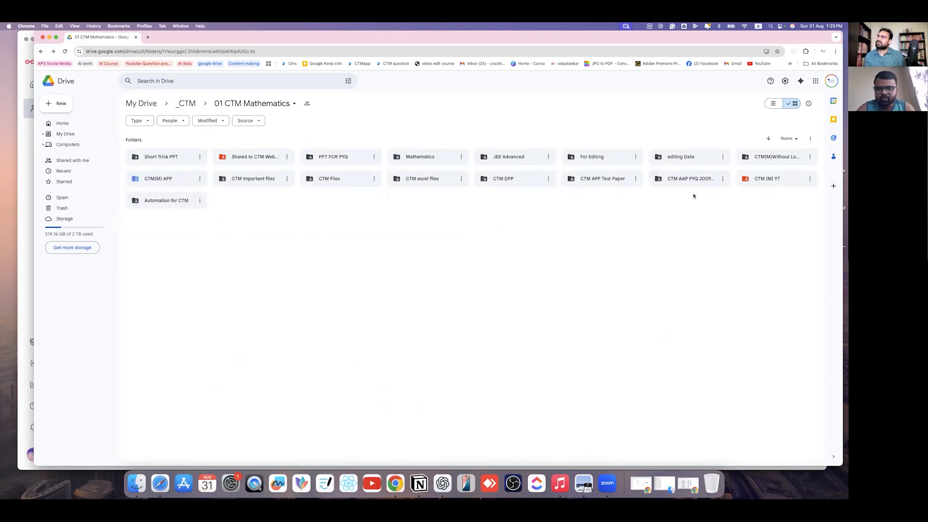
{"action": "double_click", "coordinate": [516, 179]}
{"action": "double_click", "coordinate": [155, 156]}
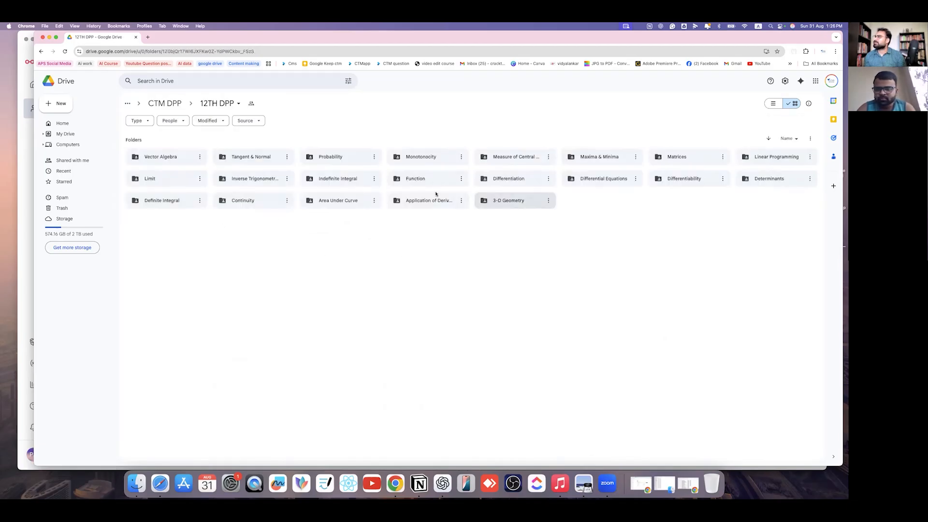
{"action": "double_click", "coordinate": [506, 201]}
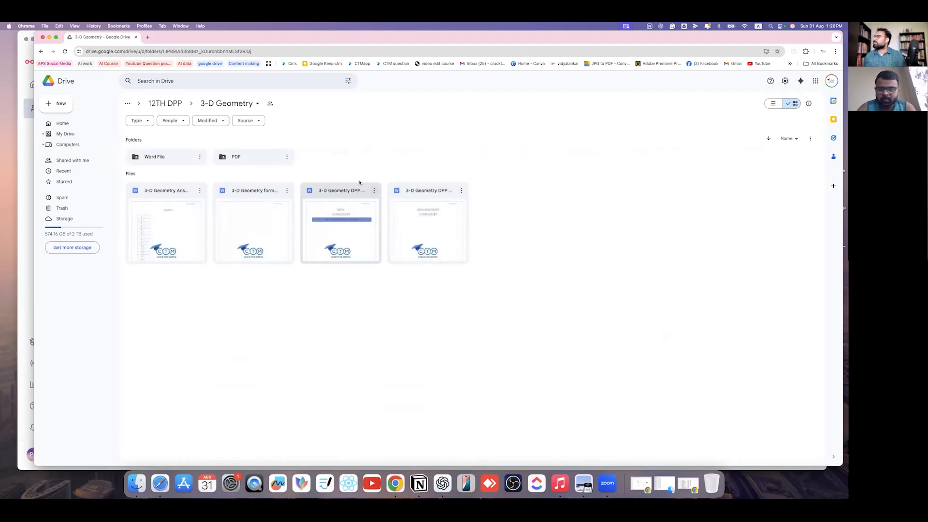
{"action": "left_click", "coordinate": [37, 53]}
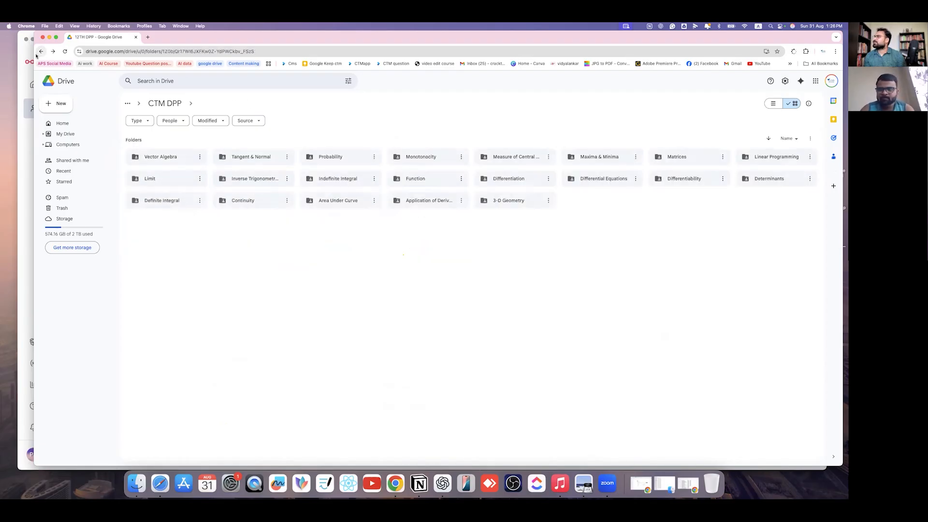
{"action": "left_click", "coordinate": [37, 53]}
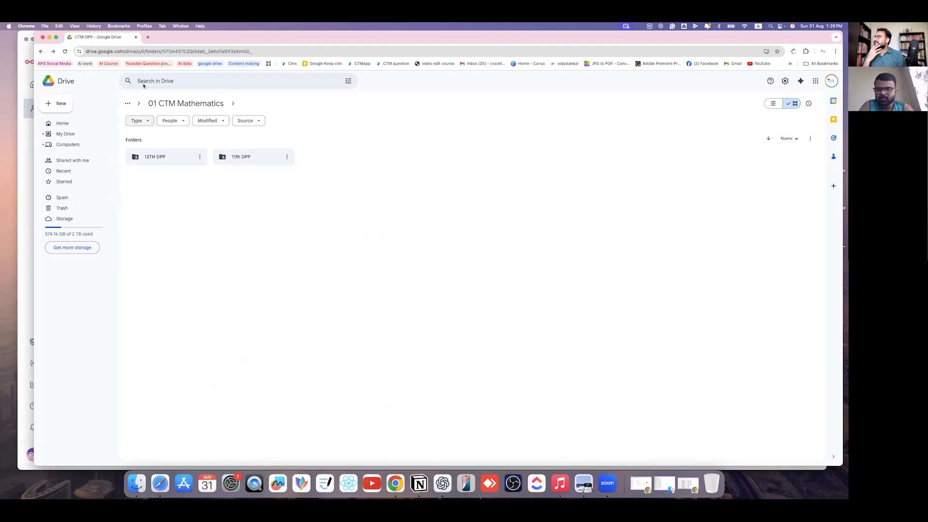
{"action": "left_click", "coordinate": [40, 53]}
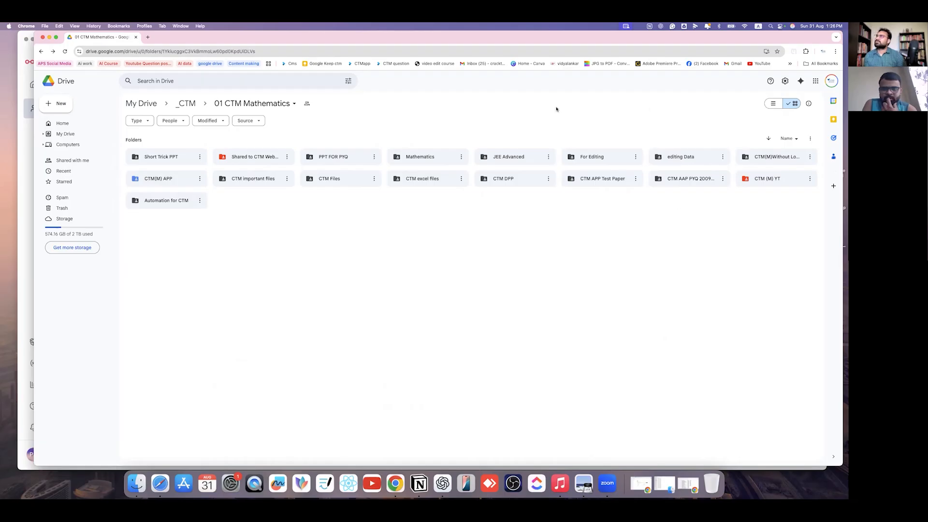
- Search Drive for 'CTM'
{"action": "left_click", "coordinate": [170, 82]}
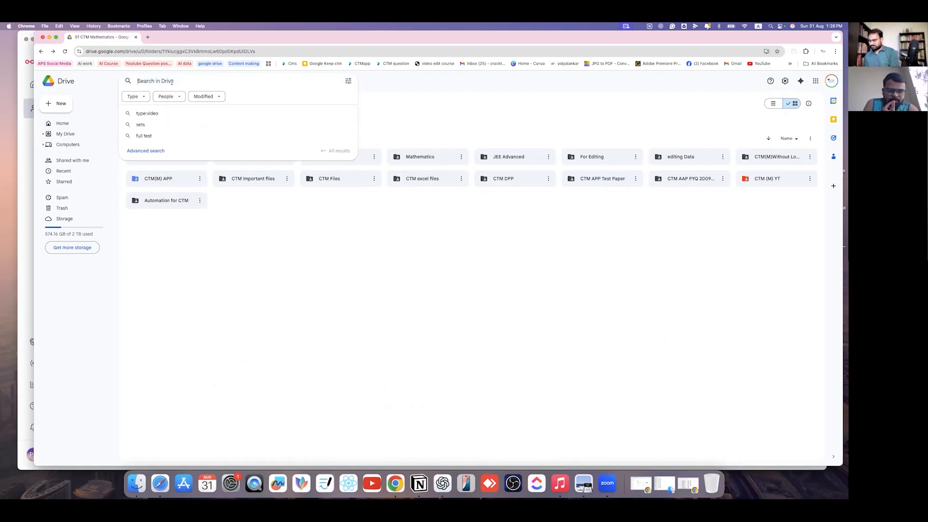
{"action": "type", "text": "CTM dpp"}
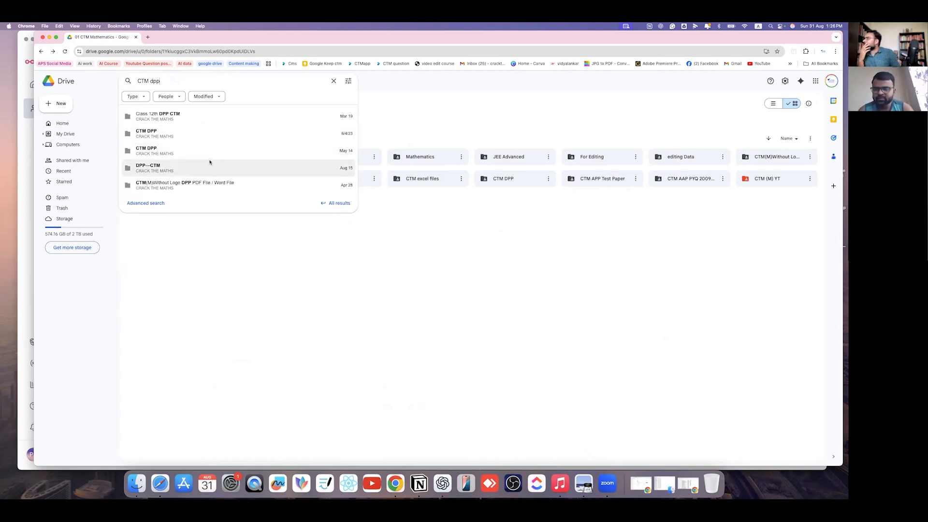
{"action": "key", "text": "BackSpace"}
{"action": "key", "text": "BackSpace"}
{"action": "key", "text": "BackSpace"}
{"action": "key", "text": "BackSpace"}
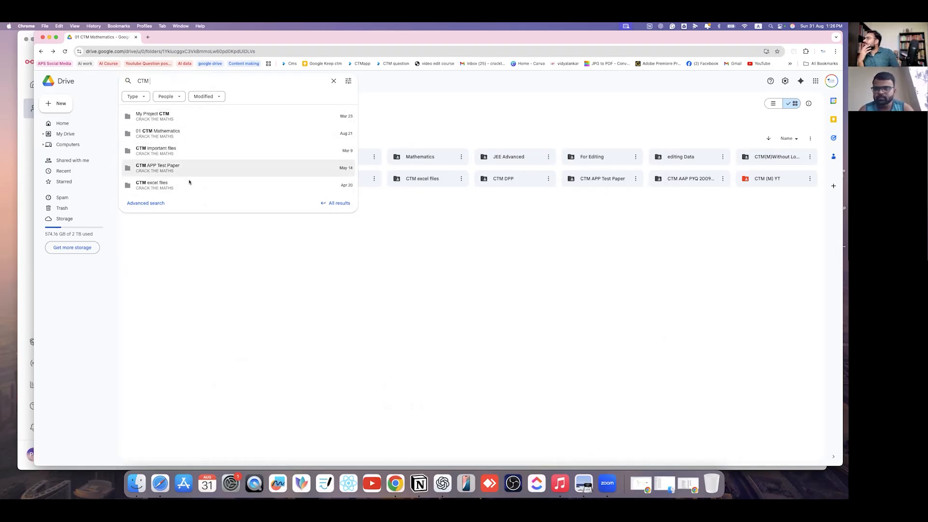
{"action": "left_click", "coordinate": [406, 214]}
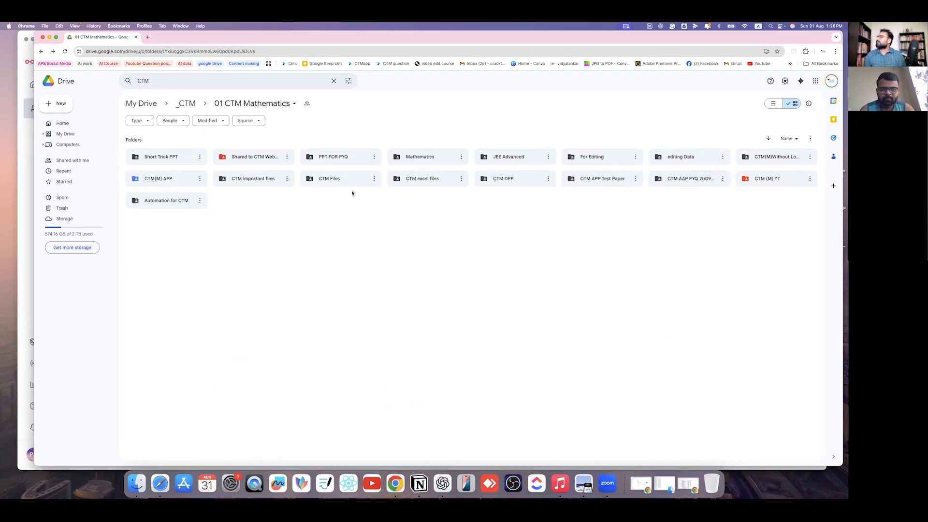
- Open the extra folder inside _CTM, then return to the top of My Drive
{"action": "left_click", "coordinate": [42, 51]}
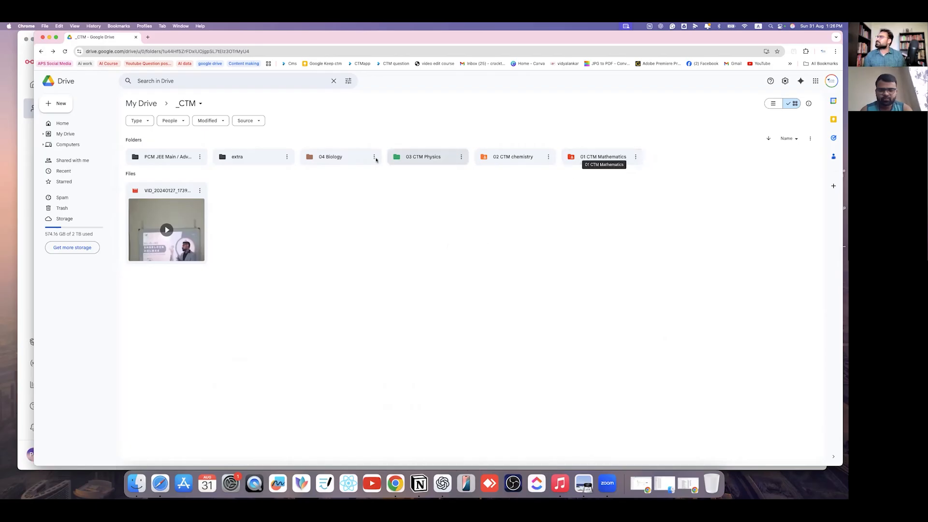
{"action": "left_click", "coordinate": [248, 161]}
{"action": "double_click", "coordinate": [247, 161]}
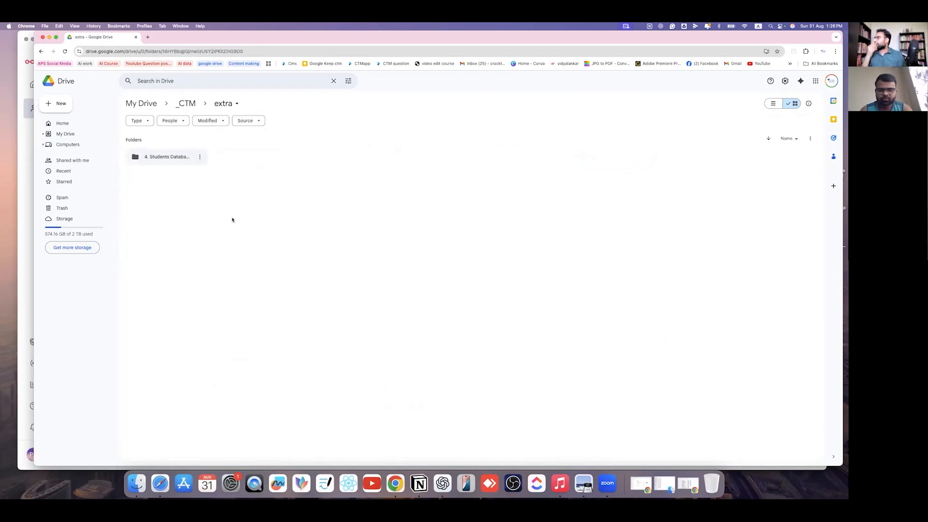
{"action": "left_click", "coordinate": [43, 52]}
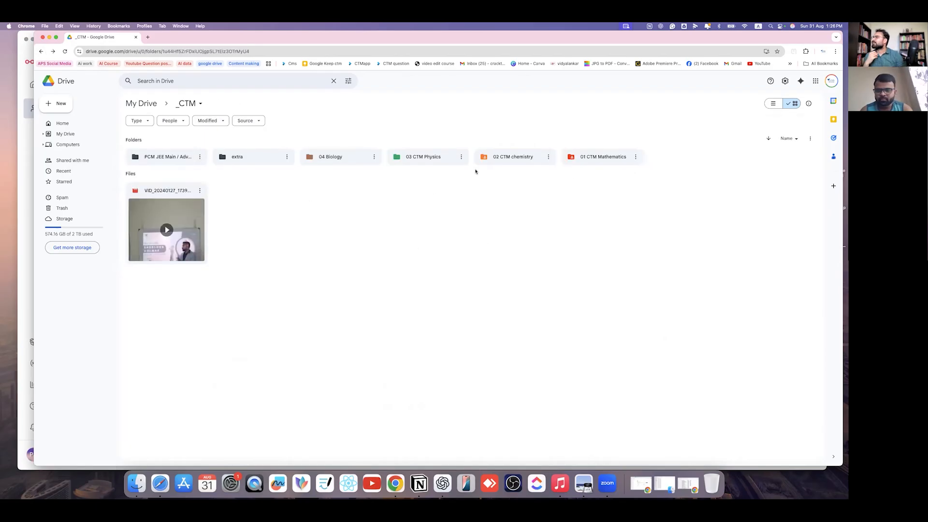
{"action": "left_click", "coordinate": [41, 51]}
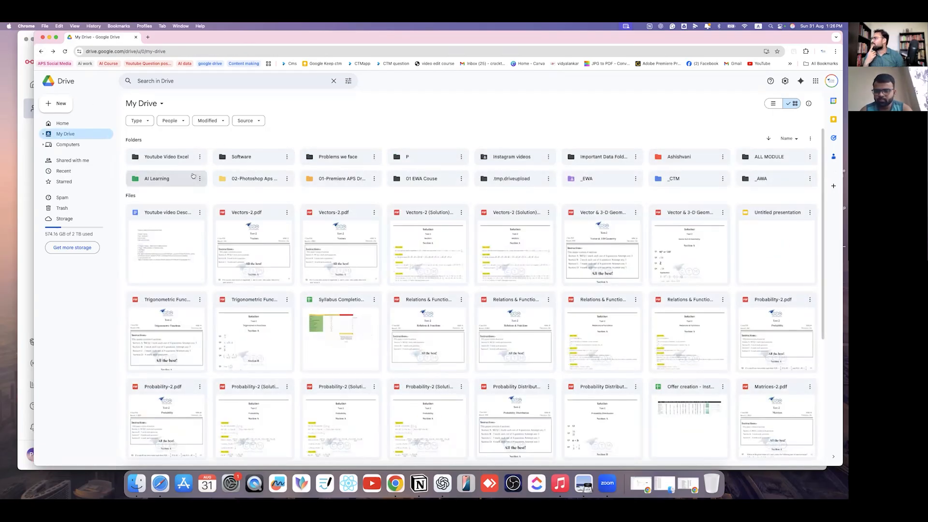
{"action": "scroll", "coordinate": [401, 339], "scroll_direction": "down", "scroll_amount": 20}
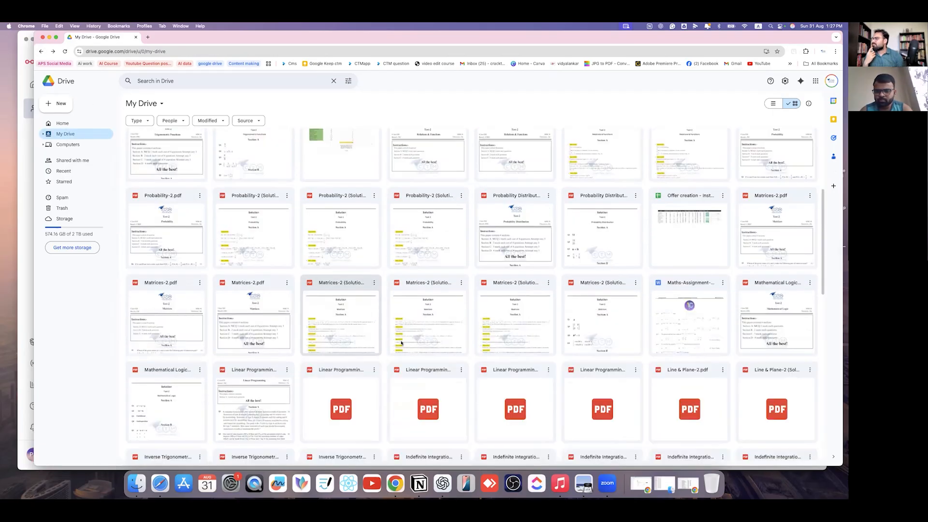
{"action": "scroll", "coordinate": [426, 334], "scroll_direction": "up", "scroll_amount": 20}
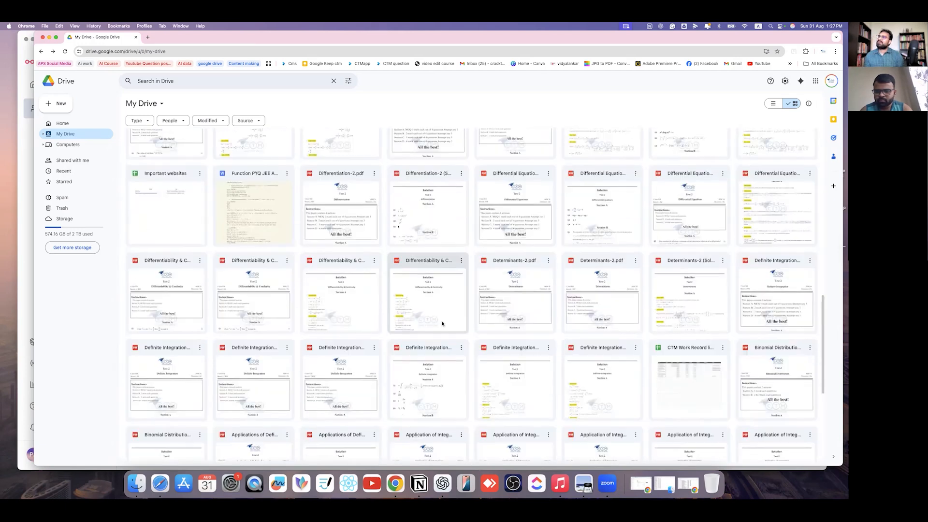
- Launch Google Sheets in a new tab from the Google apps grid
{"action": "left_click", "coordinate": [814, 81]}
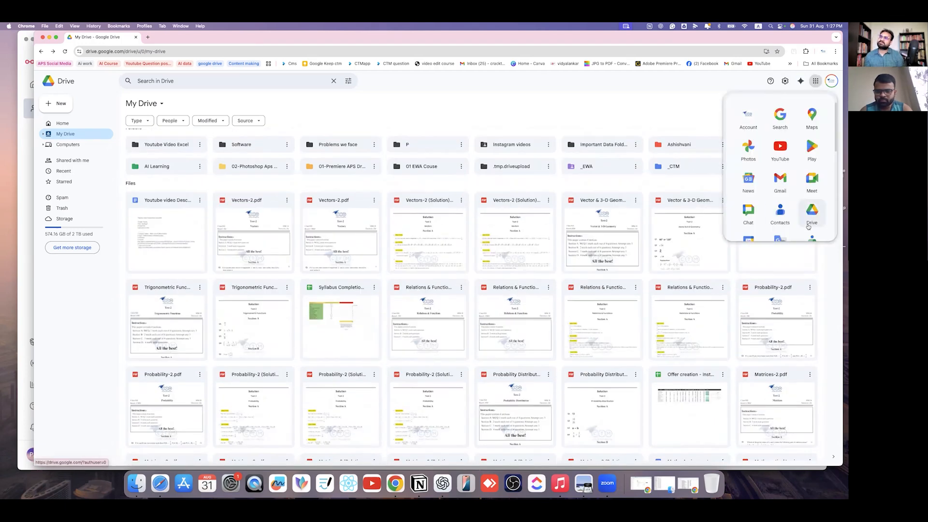
{"action": "scroll", "coordinate": [778, 144], "scroll_direction": "down", "scroll_amount": 3}
{"action": "left_click", "coordinate": [812, 175]}
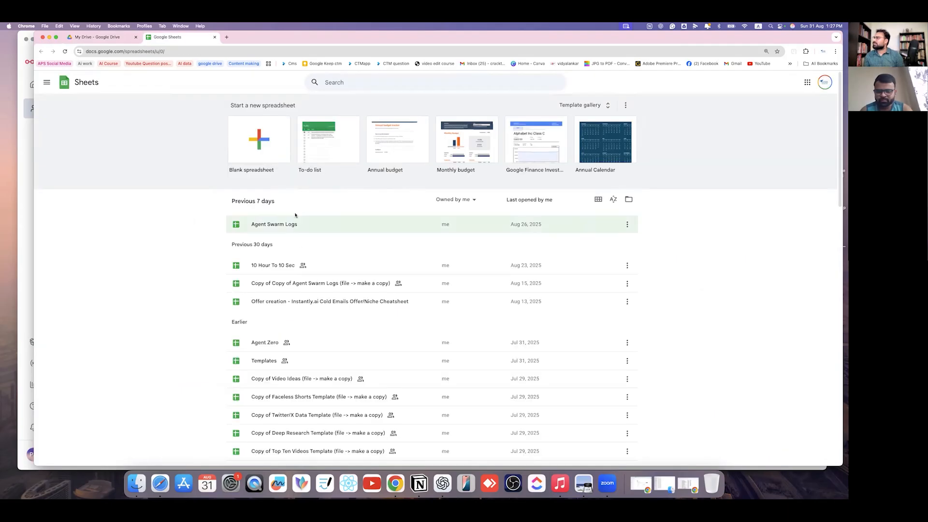
- Scroll the recent files list and open the CTM Work-2 spreadsheet
{"action": "scroll", "coordinate": [306, 330], "scroll_direction": "down", "scroll_amount": 5}
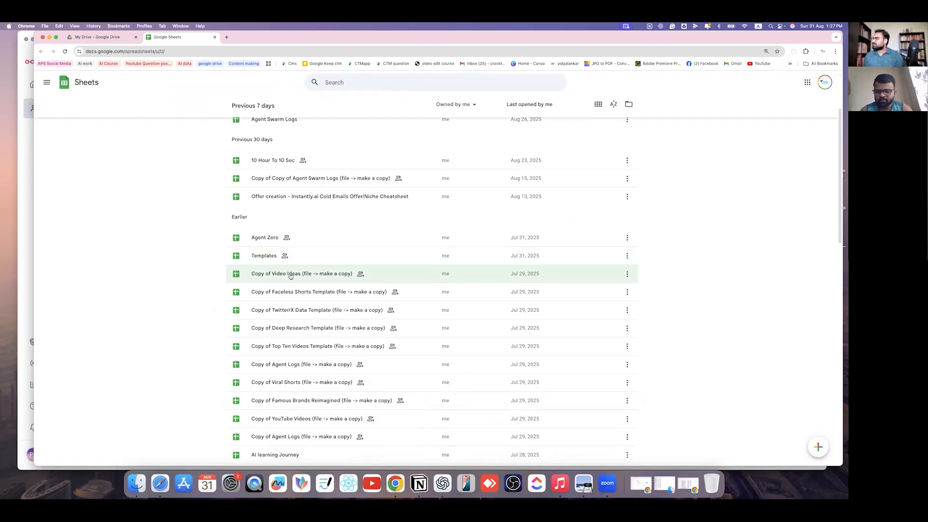
{"action": "scroll", "coordinate": [310, 338], "scroll_direction": "down", "scroll_amount": 7}
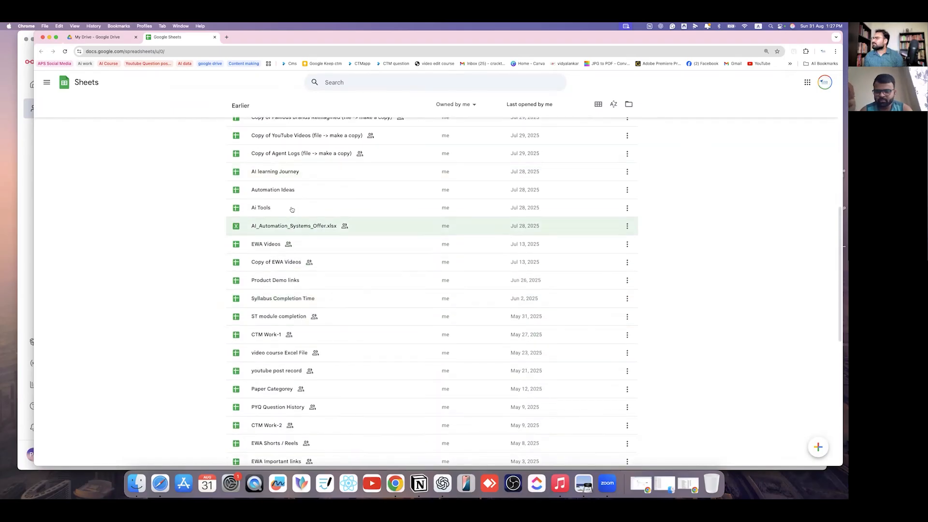
{"action": "scroll", "coordinate": [299, 268], "scroll_direction": "down", "scroll_amount": 3}
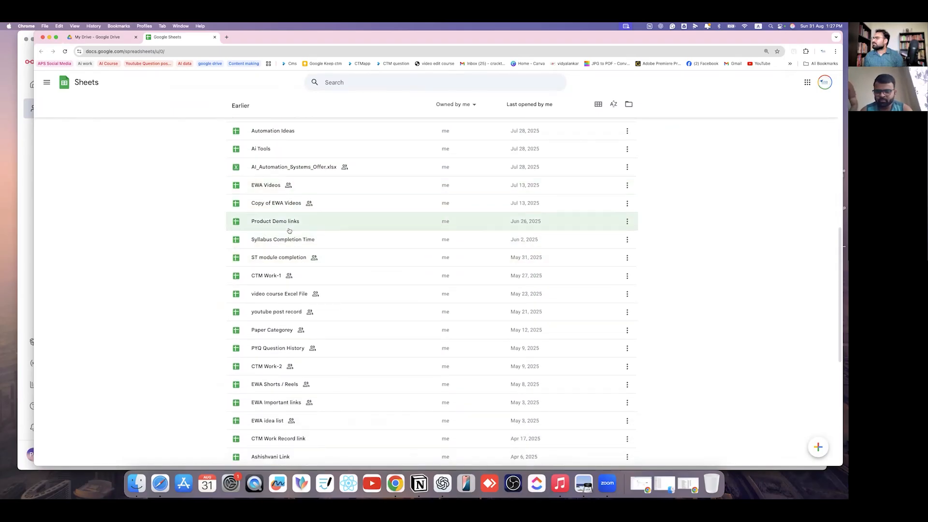
{"action": "scroll", "coordinate": [324, 288], "scroll_direction": "down", "scroll_amount": 3}
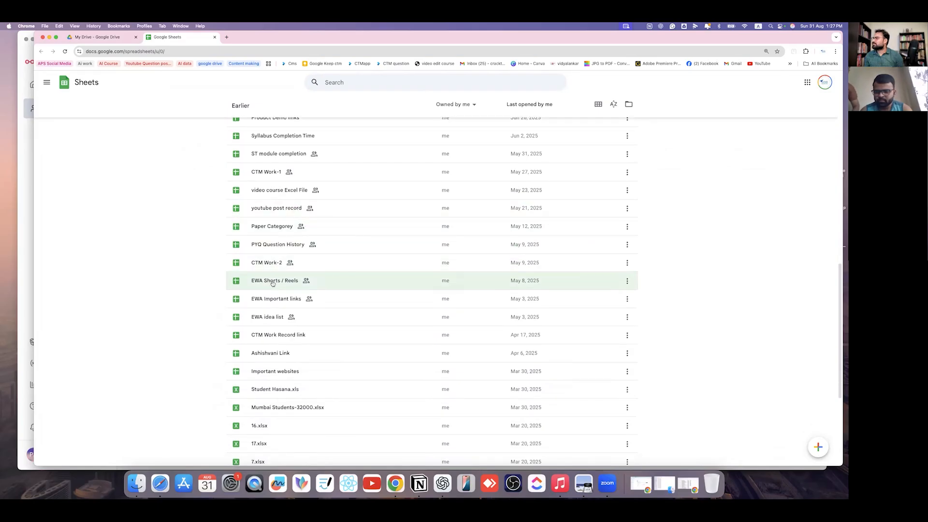
{"action": "left_click", "coordinate": [310, 262]}
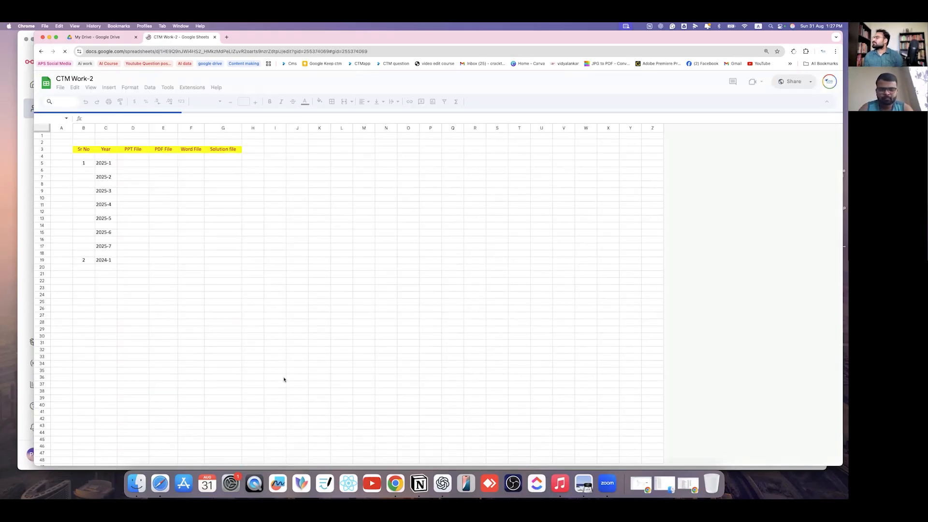
- View the PPT CHEM PYQ, Chemistry DPP, PPT PHY PYQ and PPT MATH PYQ sheets
{"action": "left_click", "coordinate": [161, 459]}
{"action": "left_click", "coordinate": [269, 461]}
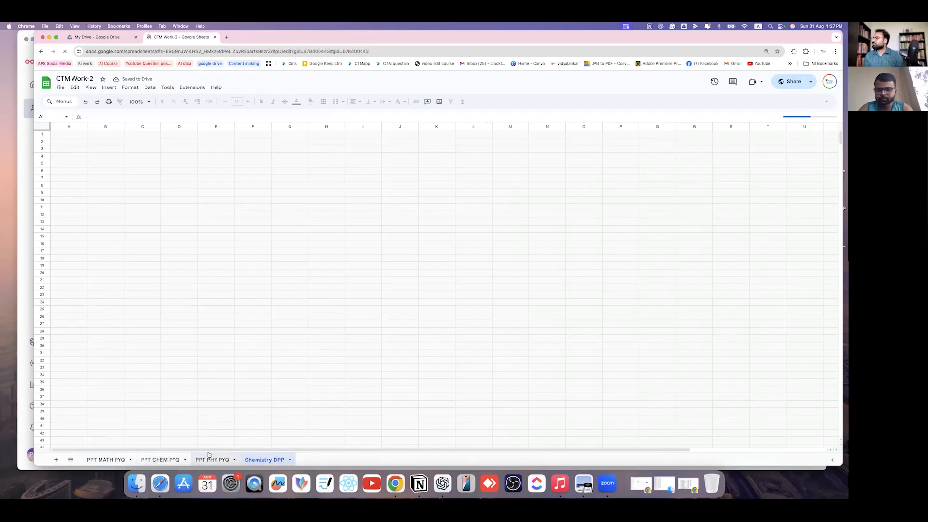
{"action": "left_click", "coordinate": [213, 460]}
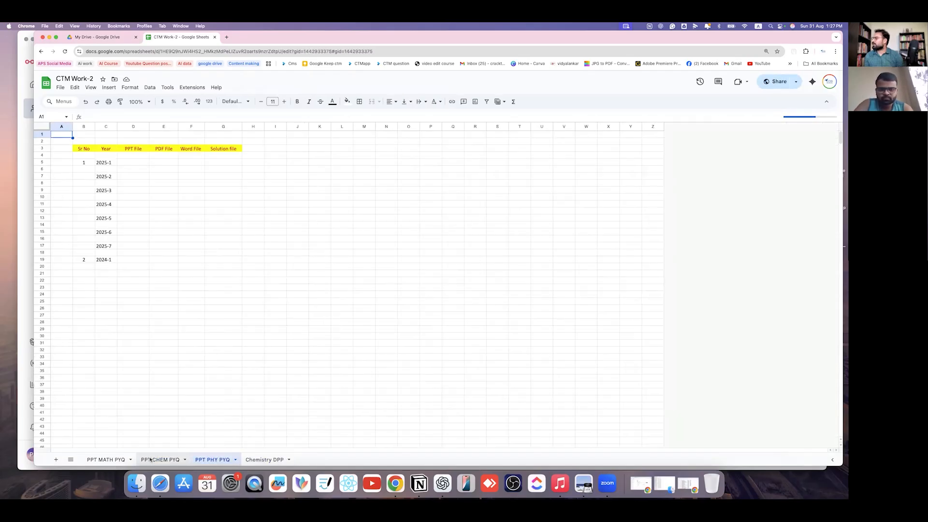
{"action": "left_click", "coordinate": [100, 459]}
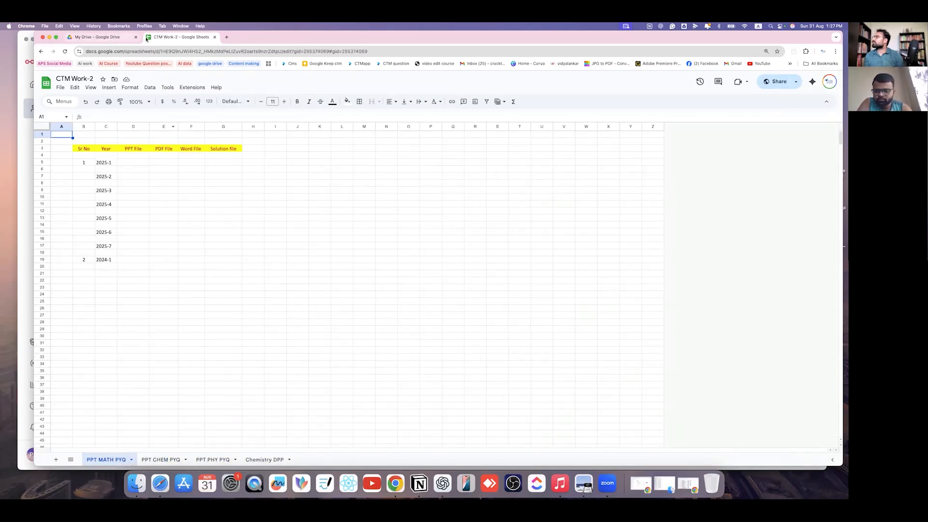
- Step back through the viewed sheets, then return to the My Drive browser tab
{"action": "left_click", "coordinate": [42, 53]}
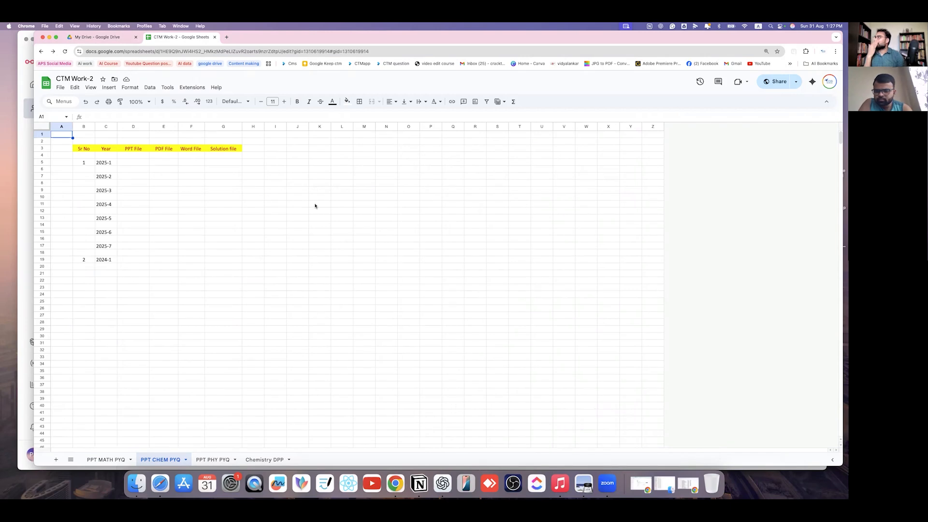
{"action": "left_click", "coordinate": [40, 53]}
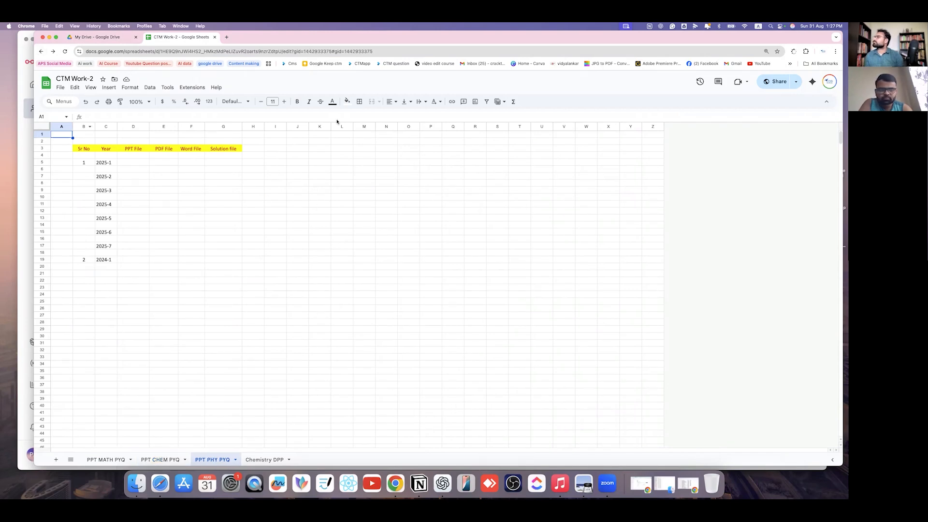
{"action": "left_click", "coordinate": [42, 52]}
{"action": "left_click", "coordinate": [41, 51]}
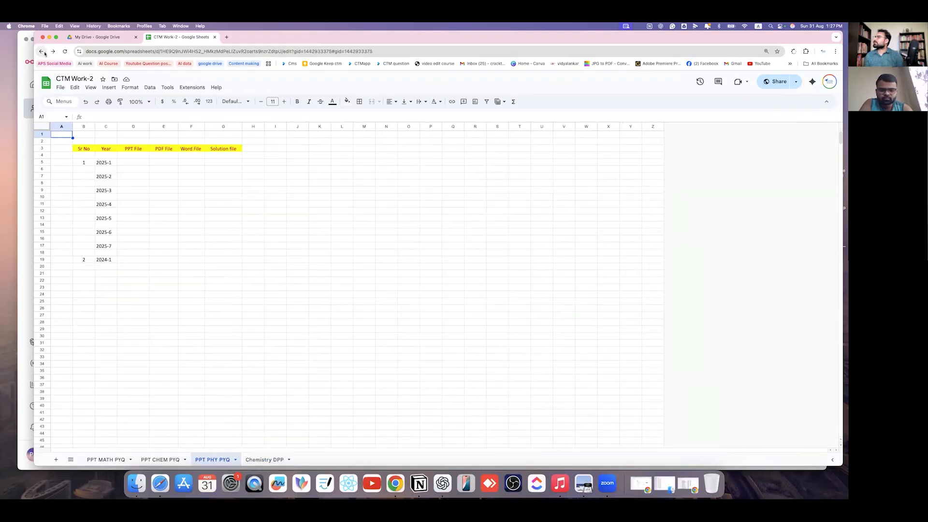
{"action": "left_click", "coordinate": [42, 52]}
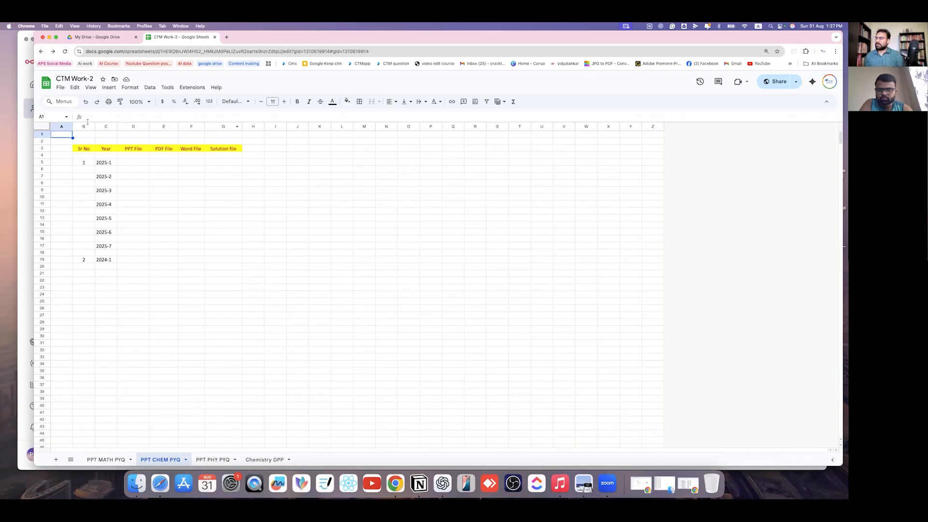
{"action": "left_click", "coordinate": [41, 51]}
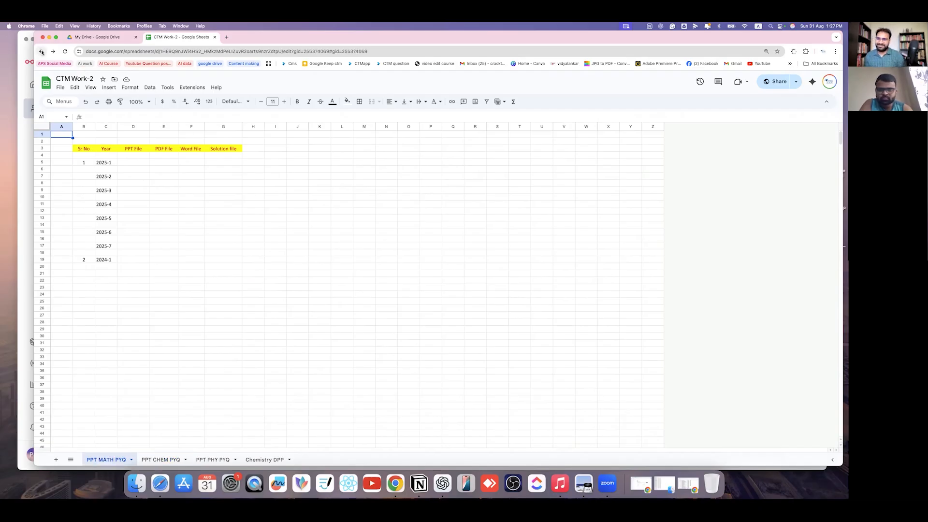
{"action": "left_click", "coordinate": [127, 38]}
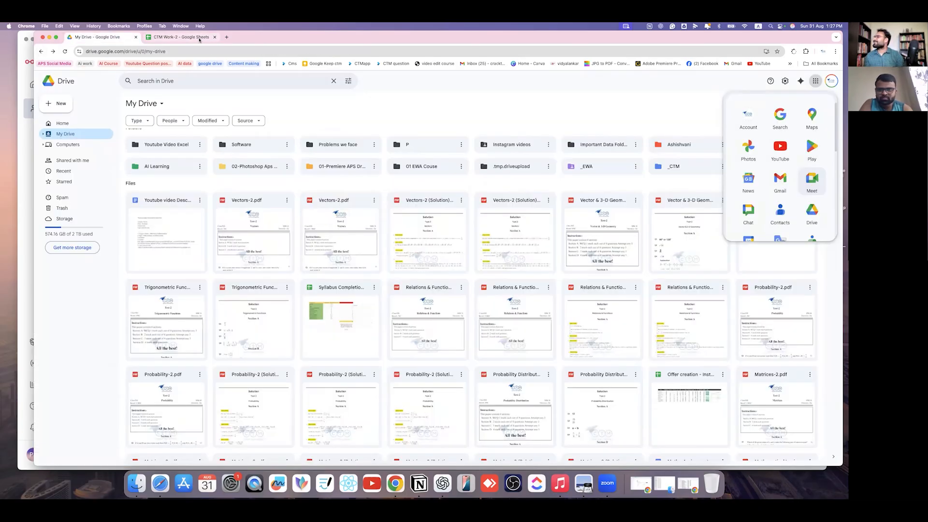
- Return to the Sheets home tab and scroll to older files like CTM Work-1 and EWA Videos
{"action": "left_click", "coordinate": [194, 37]}
{"action": "left_click", "coordinate": [119, 37]}
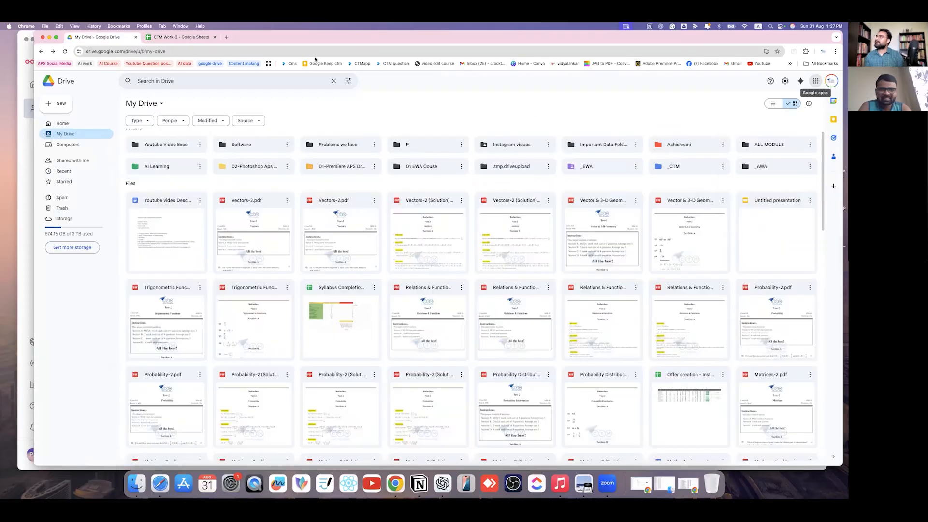
{"action": "left_click", "coordinate": [183, 38]}
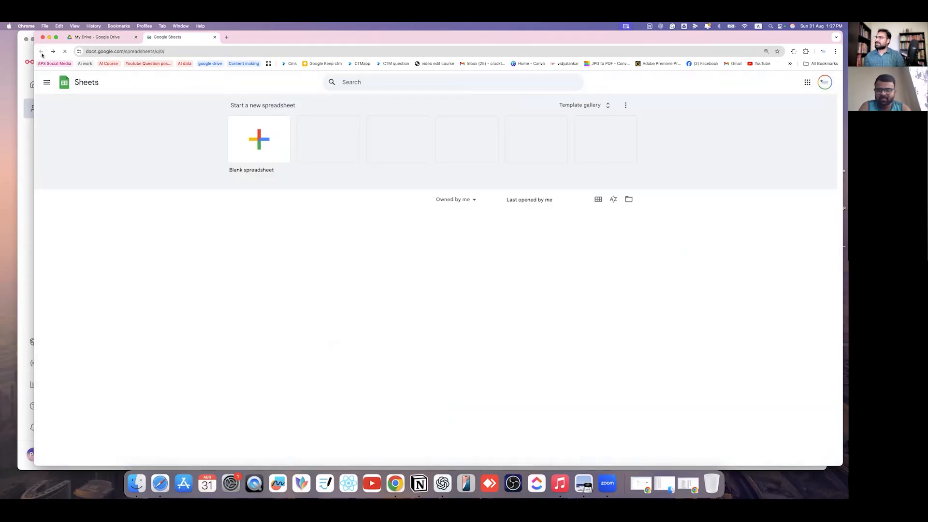
{"action": "scroll", "coordinate": [318, 348], "scroll_direction": "down", "scroll_amount": 3}
{"action": "scroll", "coordinate": [318, 348], "scroll_direction": "down", "scroll_amount": 6}
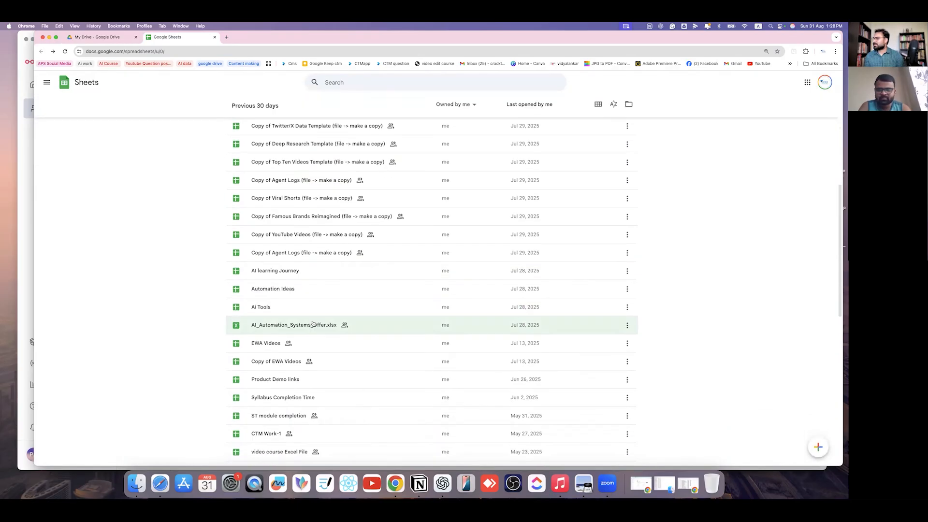
{"action": "scroll", "coordinate": [290, 332], "scroll_direction": "down", "scroll_amount": 15}
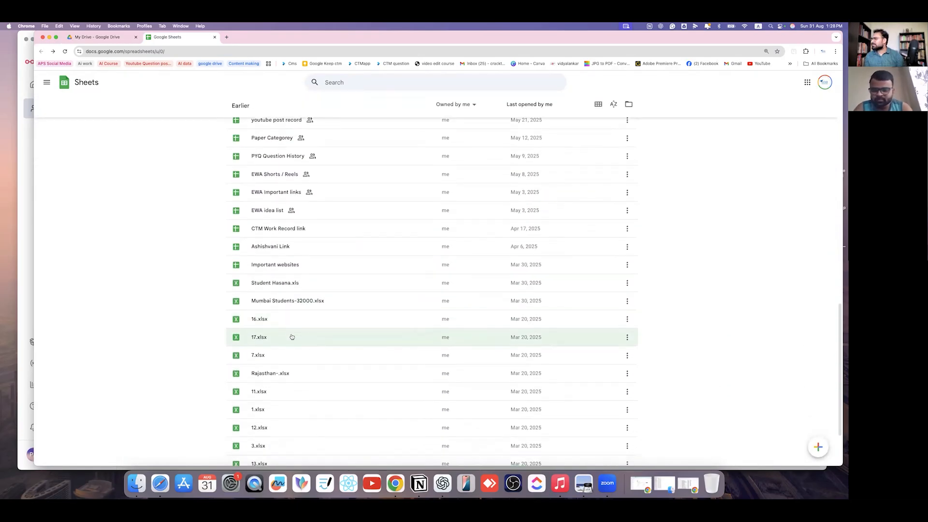
{"action": "scroll", "coordinate": [290, 193], "scroll_direction": "up", "scroll_amount": 2}
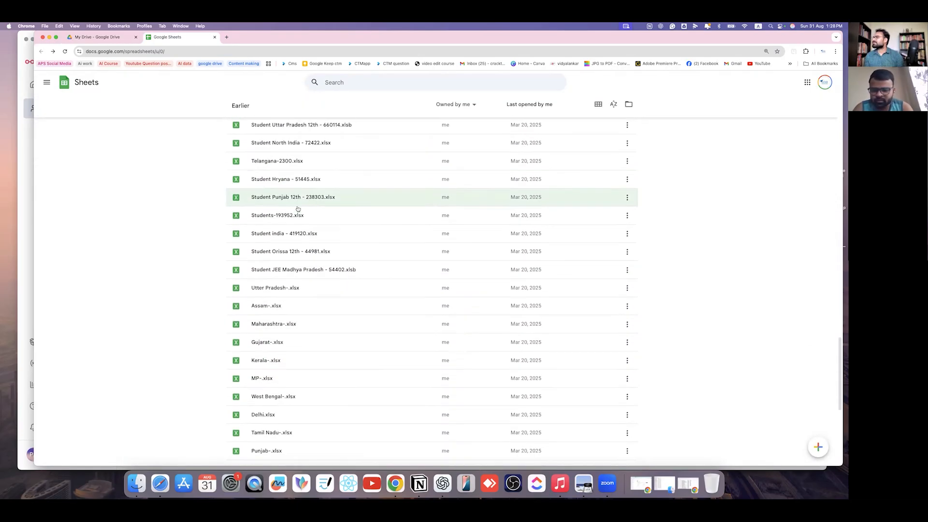
{"action": "scroll", "coordinate": [296, 243], "scroll_direction": "down", "scroll_amount": 7}
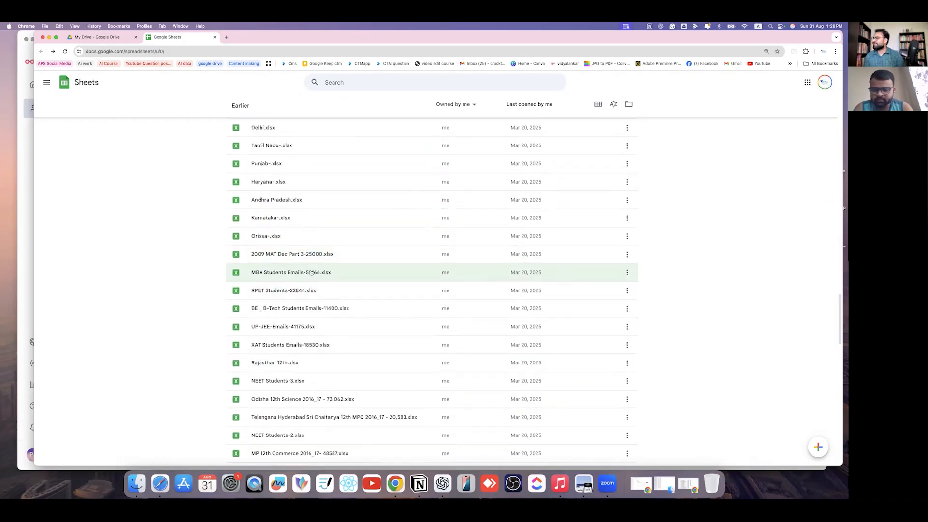
{"action": "scroll", "coordinate": [365, 324], "scroll_direction": "up", "scroll_amount": 10}
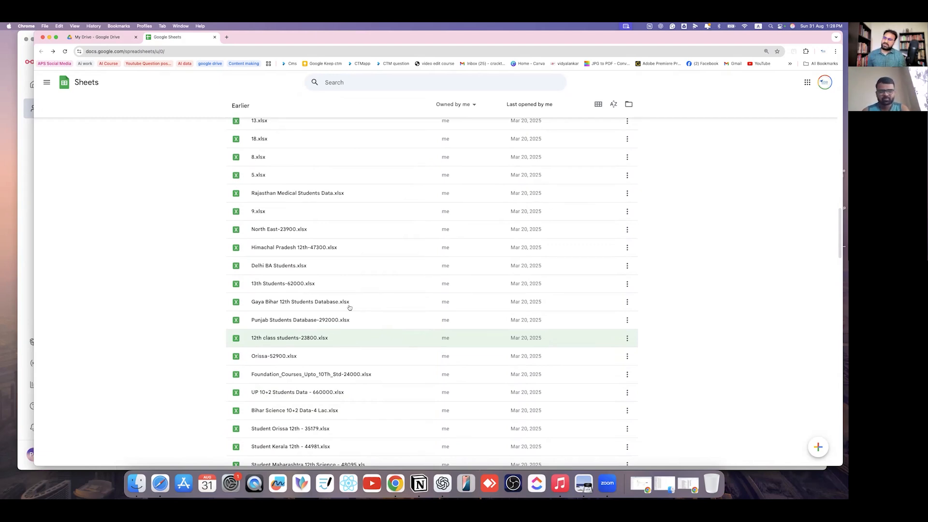
{"action": "scroll", "coordinate": [290, 283], "scroll_direction": "up", "scroll_amount": 10}
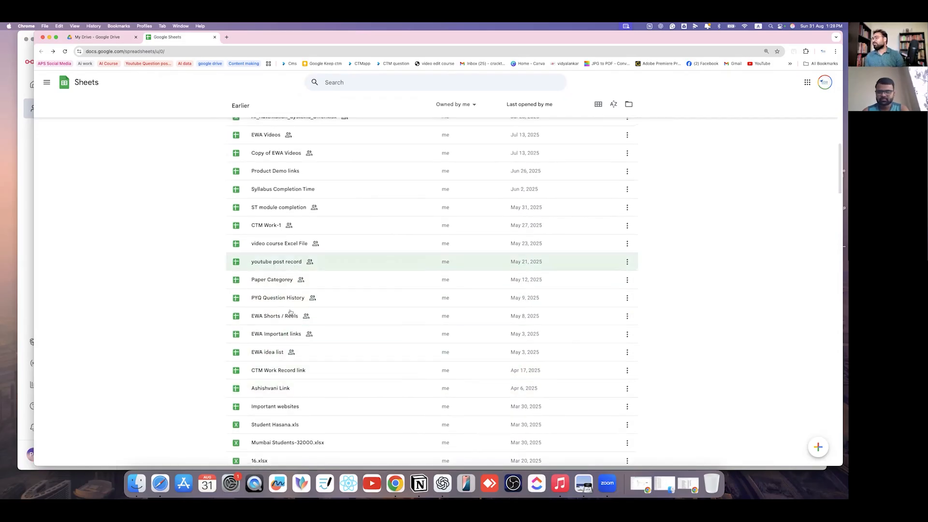
{"action": "left_click", "coordinate": [322, 232]}
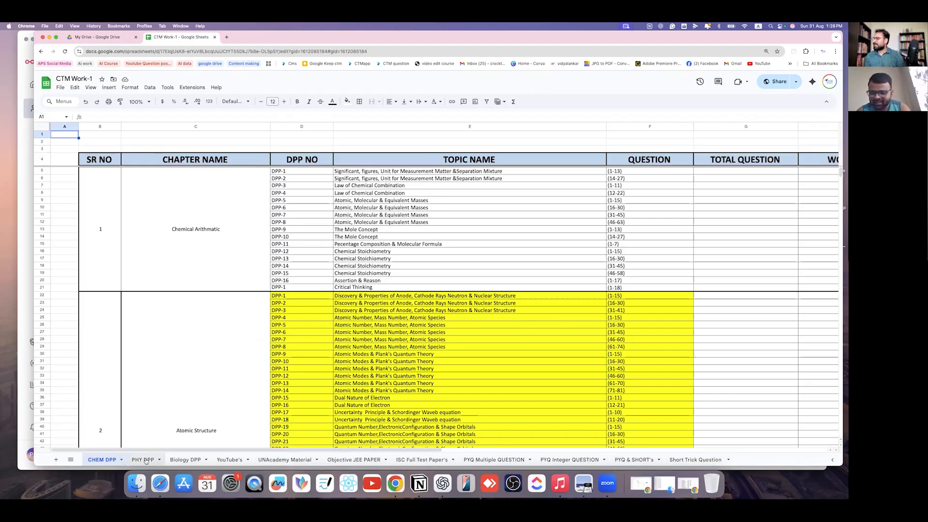
{"action": "scroll", "coordinate": [659, 290], "scroll_direction": "down", "scroll_amount": 10}
{"action": "scroll", "coordinate": [677, 367], "scroll_direction": "up", "scroll_amount": 10}
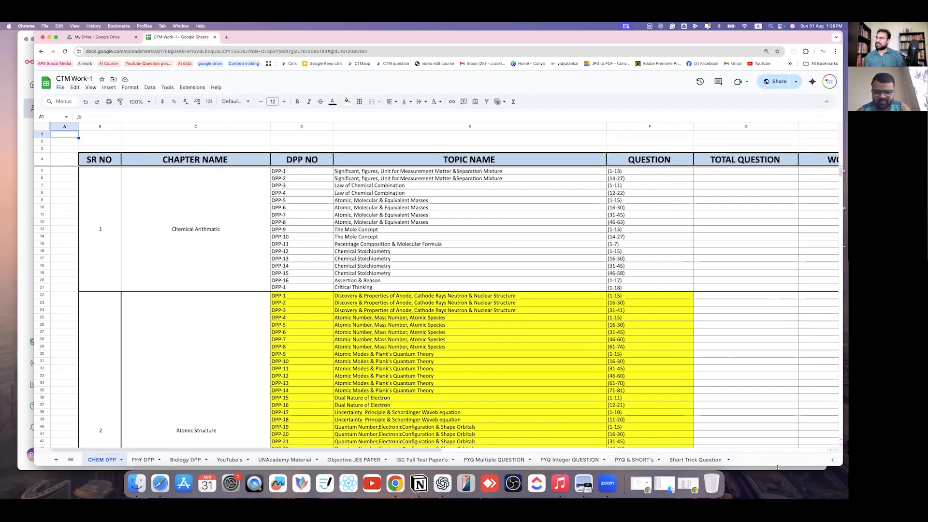
{"action": "scroll", "coordinate": [680, 349], "scroll_direction": "right", "scroll_amount": 15}
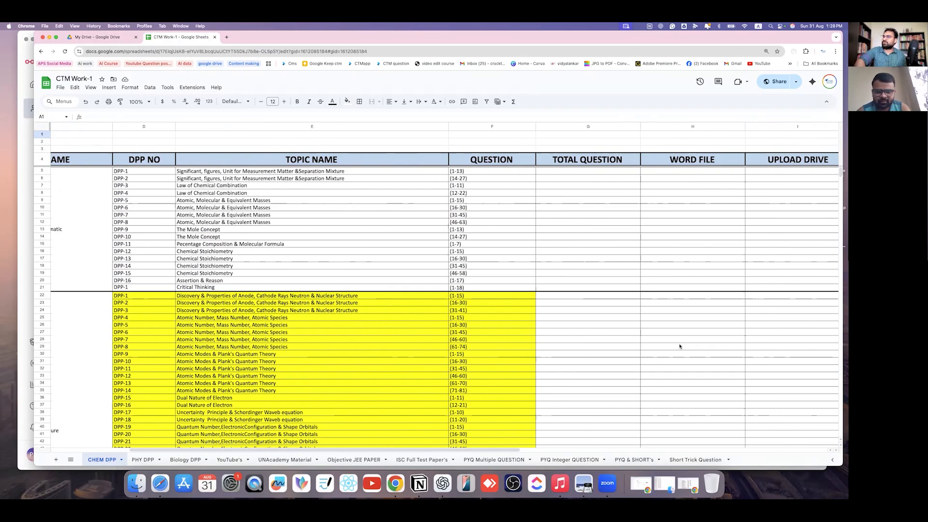
{"action": "scroll", "coordinate": [680, 348], "scroll_direction": "left", "scroll_amount": 10}
{"action": "scroll", "coordinate": [680, 346], "scroll_direction": "down", "scroll_amount": 5}
{"action": "scroll", "coordinate": [680, 346], "scroll_direction": "down", "scroll_amount": 3}
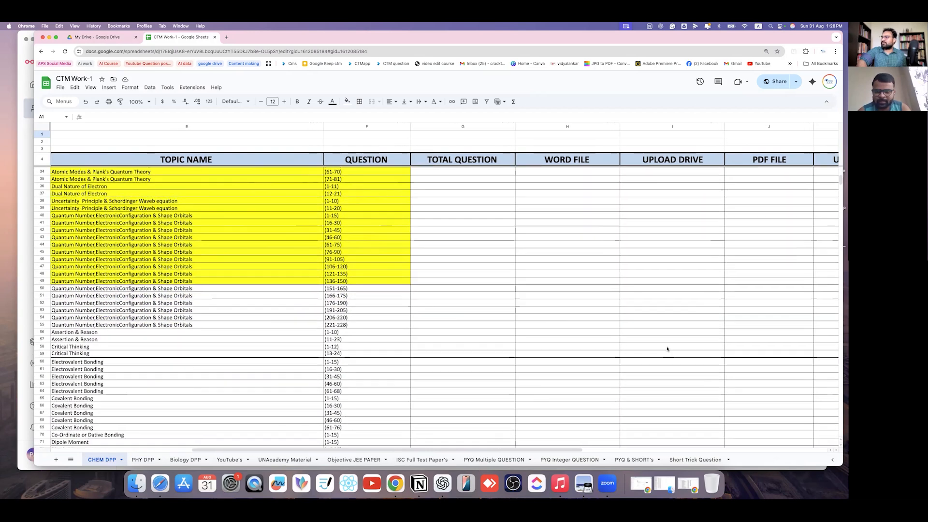
{"action": "scroll", "coordinate": [671, 348], "scroll_direction": "left", "scroll_amount": 5}
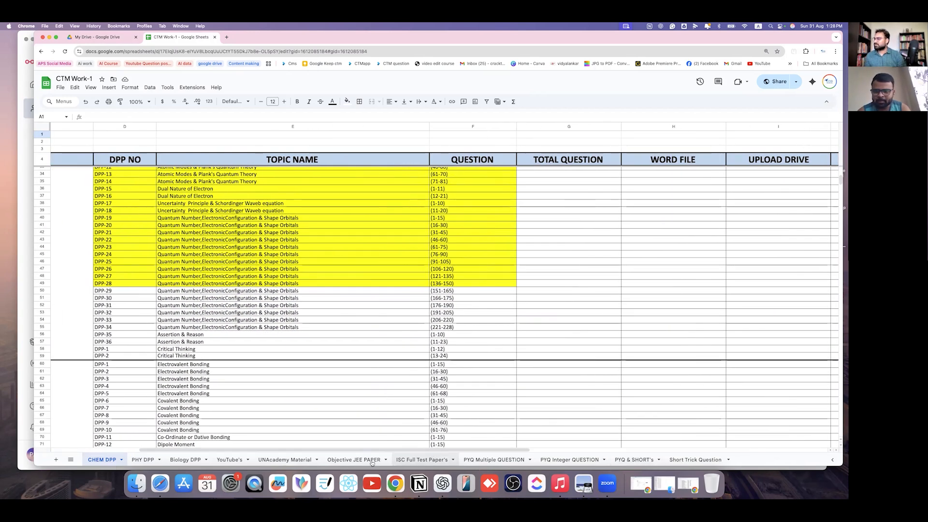
{"action": "left_click", "coordinate": [280, 460]}
{"action": "left_click", "coordinate": [233, 459]}
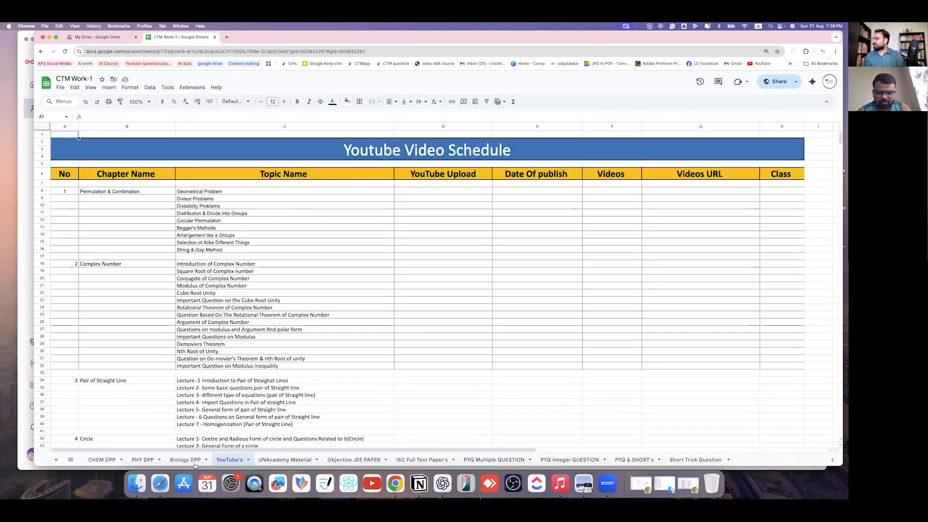
{"action": "left_click", "coordinate": [186, 460]}
{"action": "left_click", "coordinate": [143, 459]}
{"action": "left_click", "coordinate": [357, 459]}
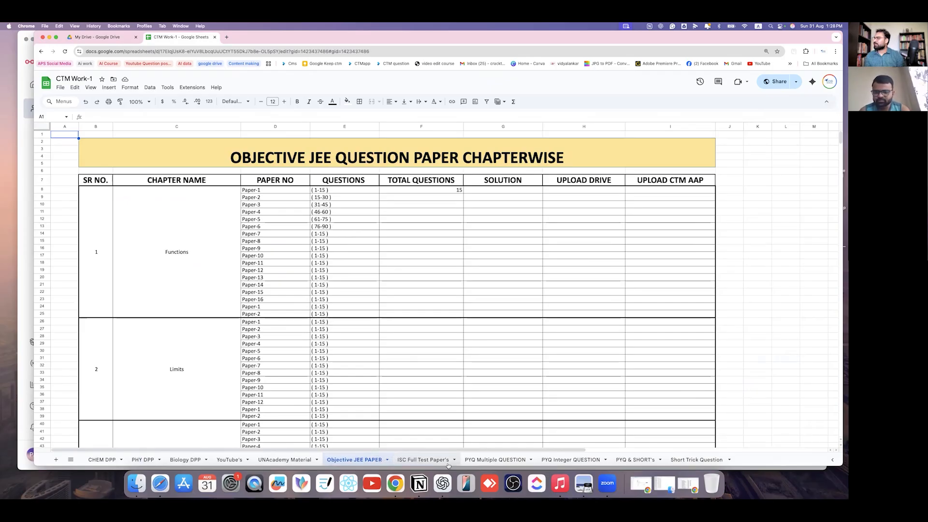
{"action": "left_click", "coordinate": [428, 460]}
{"action": "left_click", "coordinate": [495, 460]}
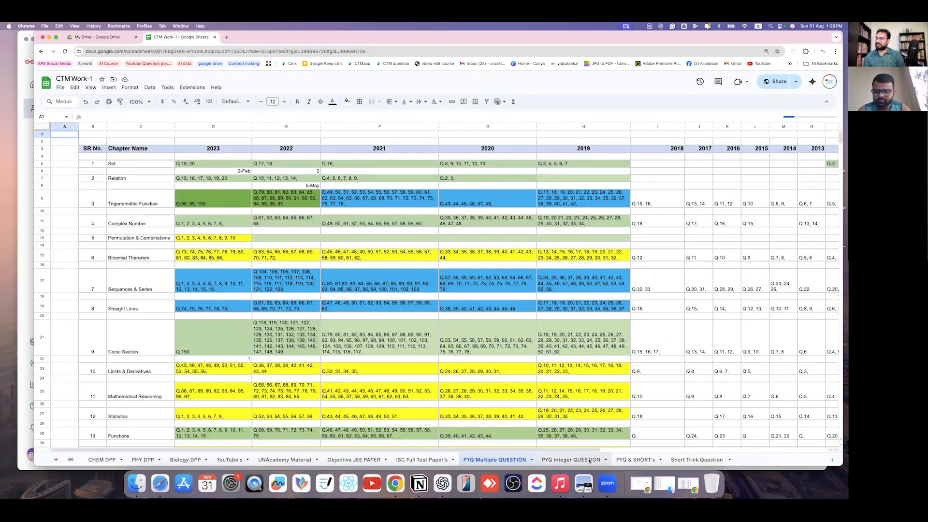
{"action": "left_click", "coordinate": [570, 460]}
{"action": "left_click", "coordinate": [507, 461]}
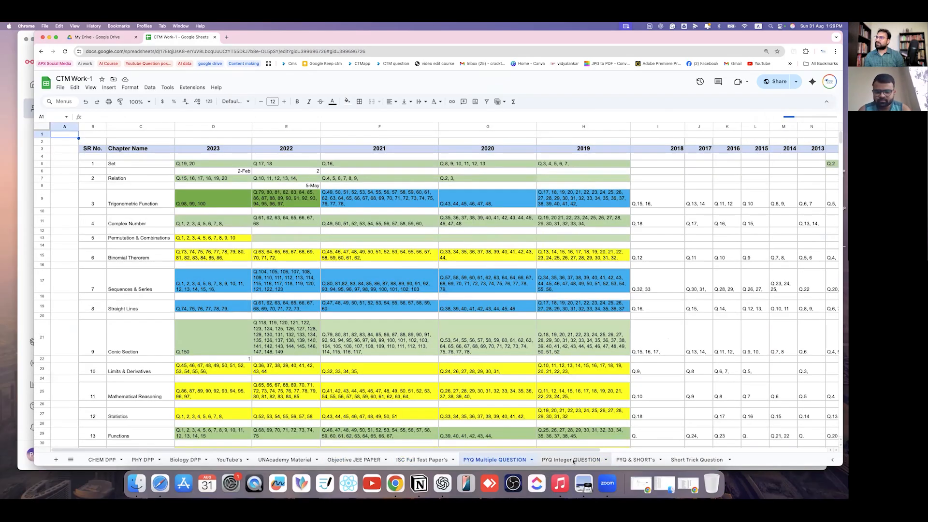
{"action": "left_click", "coordinate": [573, 461]}
{"action": "left_click", "coordinate": [636, 460]}
{"action": "left_click", "coordinate": [697, 461]}
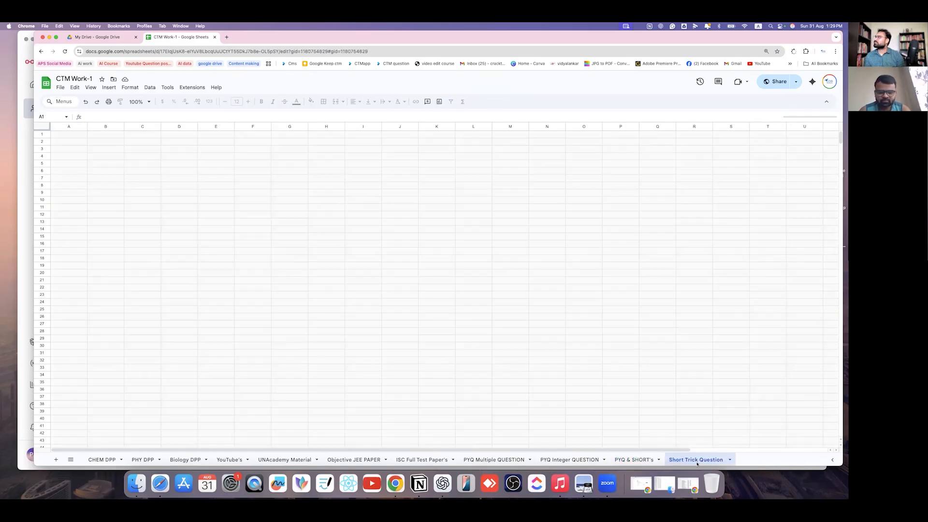
{"action": "scroll", "coordinate": [273, 285], "scroll_direction": "down", "scroll_amount": 5}
{"action": "scroll", "coordinate": [273, 287], "scroll_direction": "up", "scroll_amount": 5}
{"action": "scroll", "coordinate": [273, 287], "scroll_direction": "down", "scroll_amount": 15}
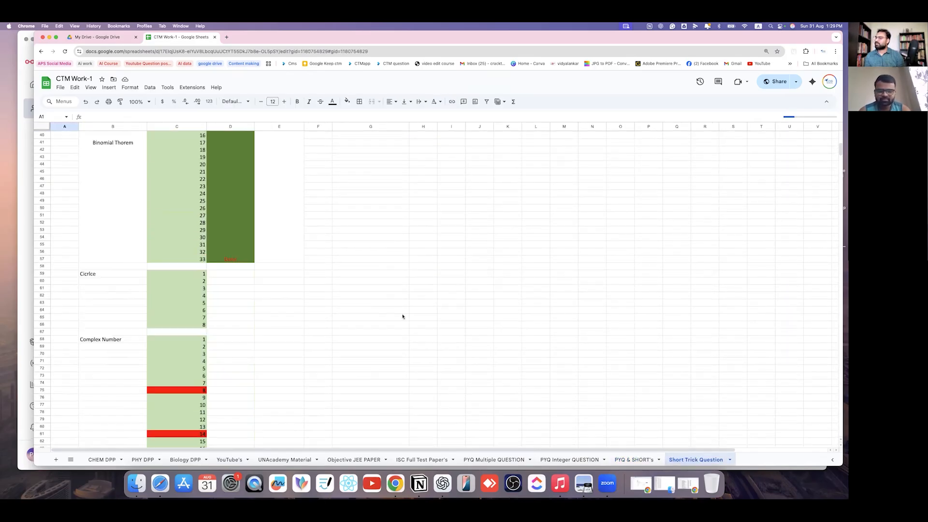
{"action": "scroll", "coordinate": [189, 339], "scroll_direction": "up", "scroll_amount": 15}
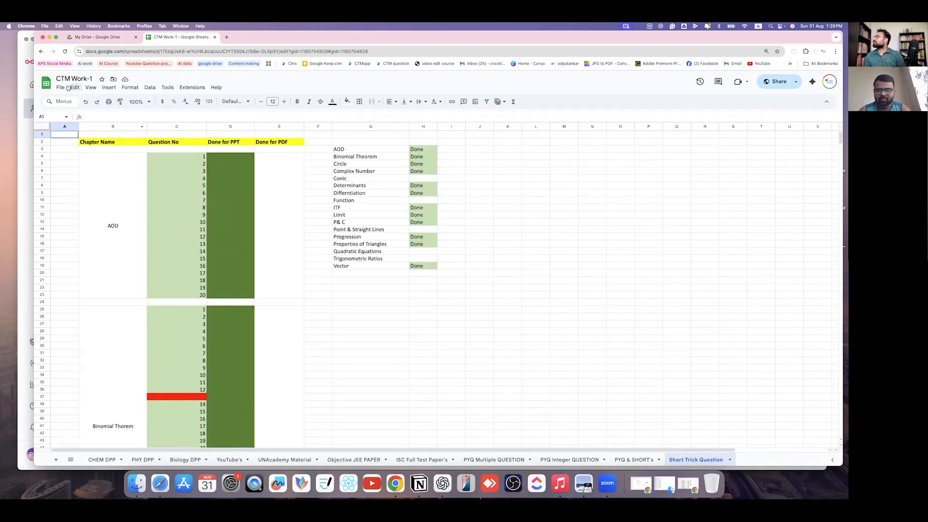
{"action": "left_click", "coordinate": [43, 51]}
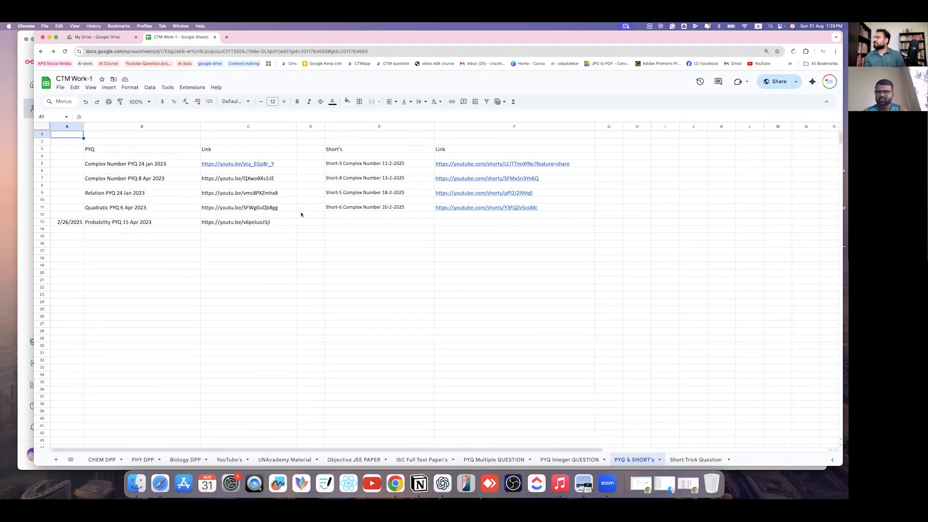
{"action": "left_click", "coordinate": [41, 52]}
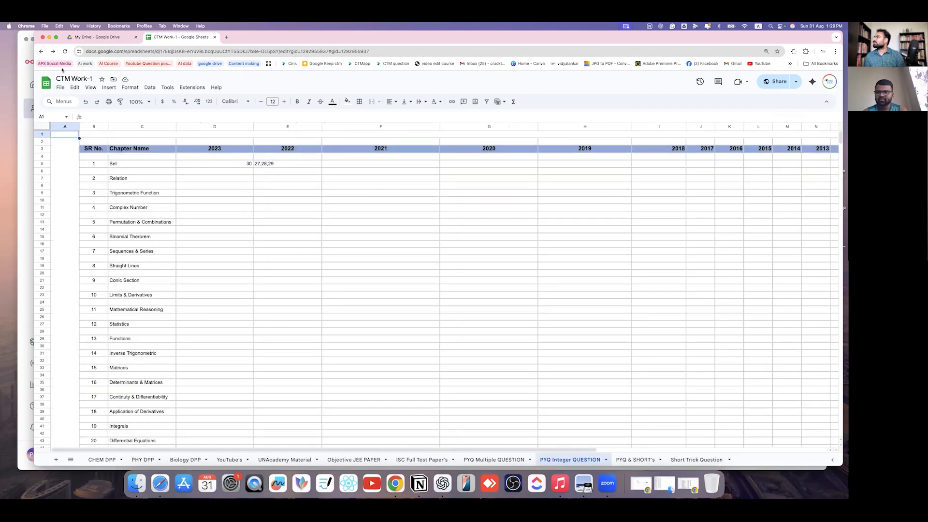
{"action": "left_click", "coordinate": [42, 51]}
{"action": "left_click", "coordinate": [43, 52]}
{"action": "left_click", "coordinate": [43, 51]}
{"action": "left_click", "coordinate": [43, 51]}
{"action": "left_click", "coordinate": [43, 51]}
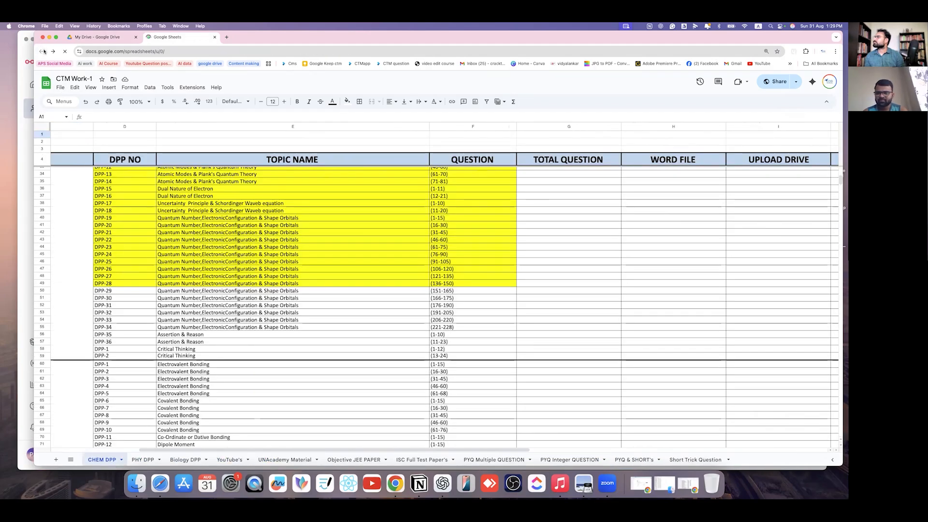
{"action": "scroll", "coordinate": [304, 338], "scroll_direction": "down", "scroll_amount": 15}
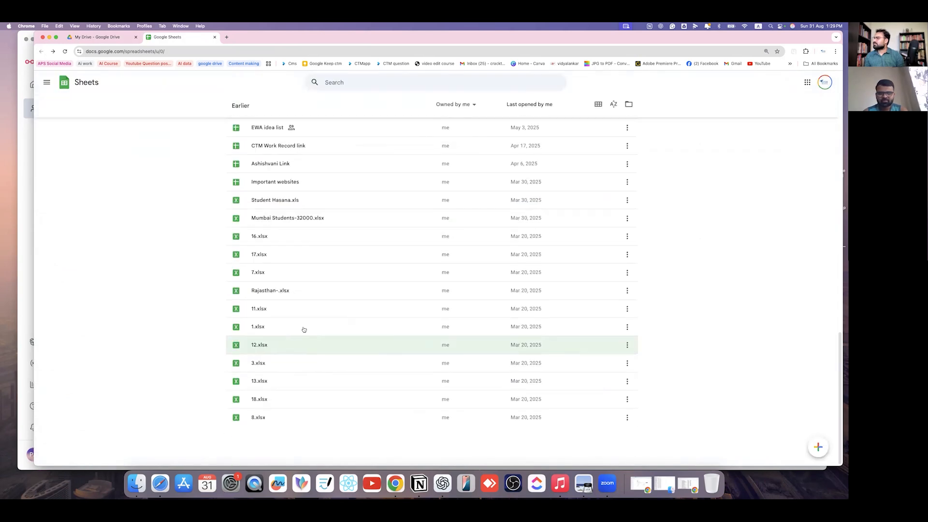
{"action": "scroll", "coordinate": [309, 309], "scroll_direction": "up", "scroll_amount": 10}
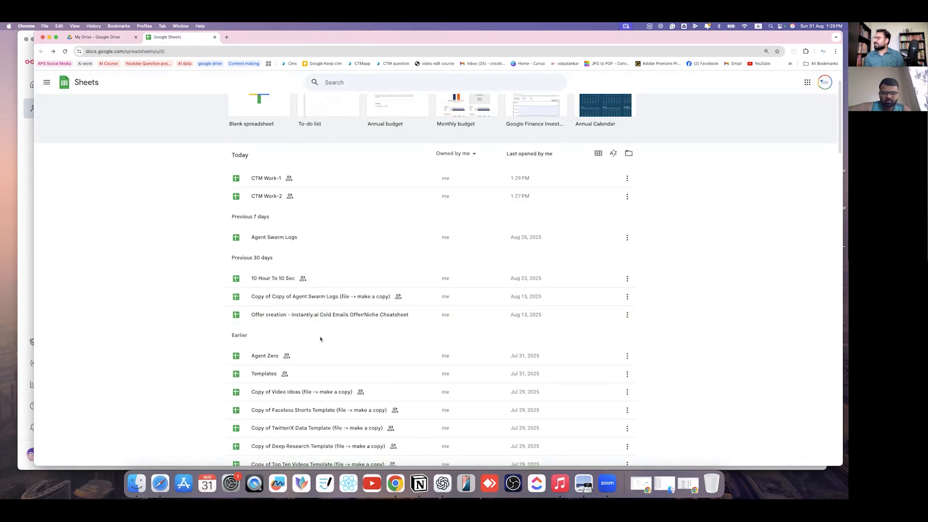
{"action": "scroll", "coordinate": [319, 338], "scroll_direction": "down", "scroll_amount": 3}
{"action": "scroll", "coordinate": [322, 344], "scroll_direction": "down", "scroll_amount": 5}
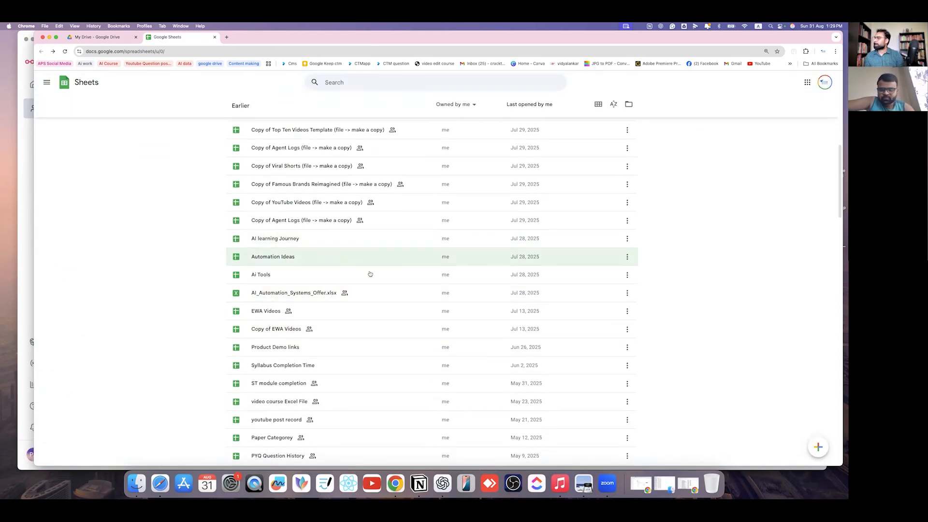
{"action": "scroll", "coordinate": [340, 357], "scroll_direction": "down", "scroll_amount": 2}
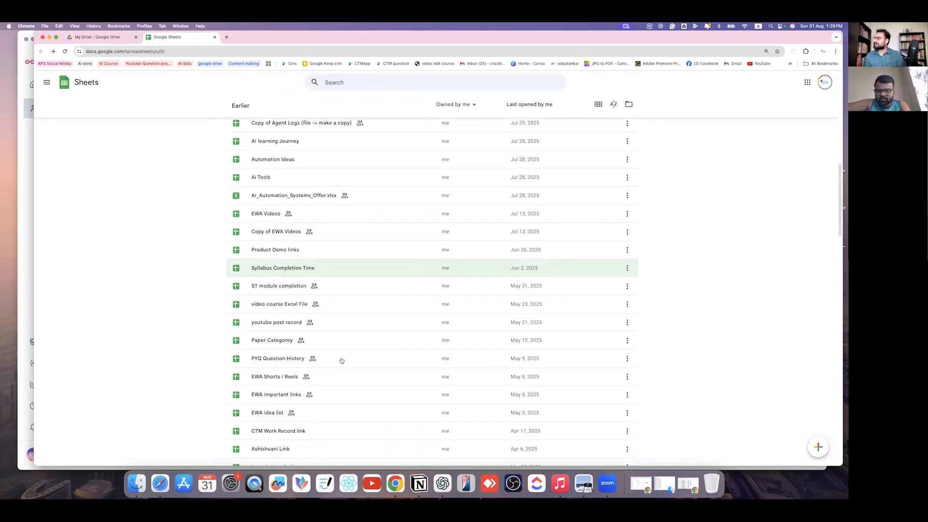
{"action": "scroll", "coordinate": [342, 360], "scroll_direction": "down", "scroll_amount": 3}
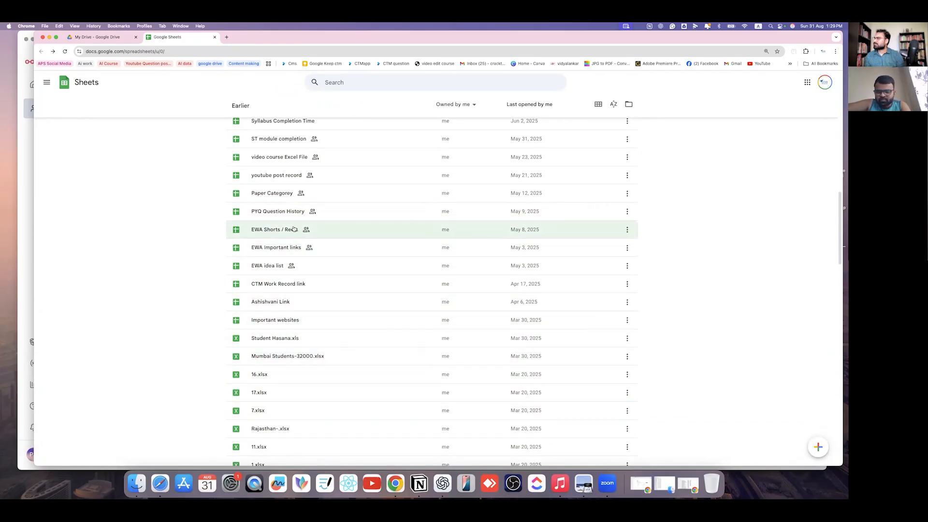
{"action": "scroll", "coordinate": [319, 227], "scroll_direction": "up", "scroll_amount": 3}
{"action": "scroll", "coordinate": [357, 255], "scroll_direction": "up", "scroll_amount": 4}
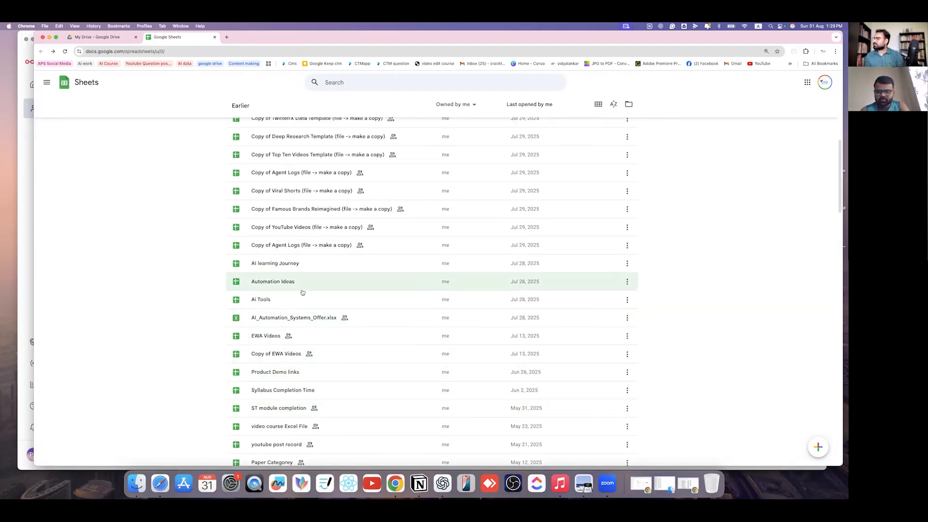
{"action": "scroll", "coordinate": [304, 290], "scroll_direction": "up", "scroll_amount": 6}
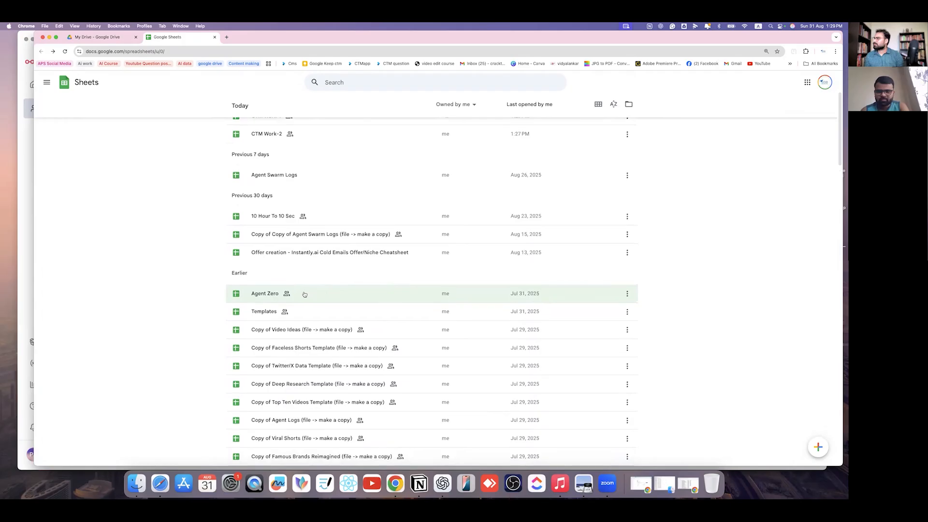
{"action": "scroll", "coordinate": [304, 294], "scroll_direction": "up", "scroll_amount": 3}
{"action": "scroll", "coordinate": [304, 293], "scroll_direction": "down", "scroll_amount": 20}
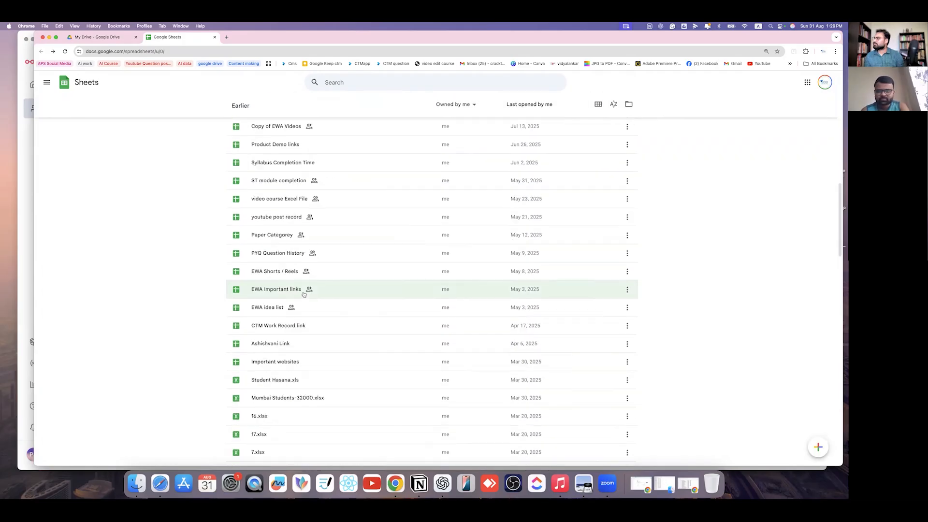
{"action": "scroll", "coordinate": [303, 298], "scroll_direction": "down", "scroll_amount": 5}
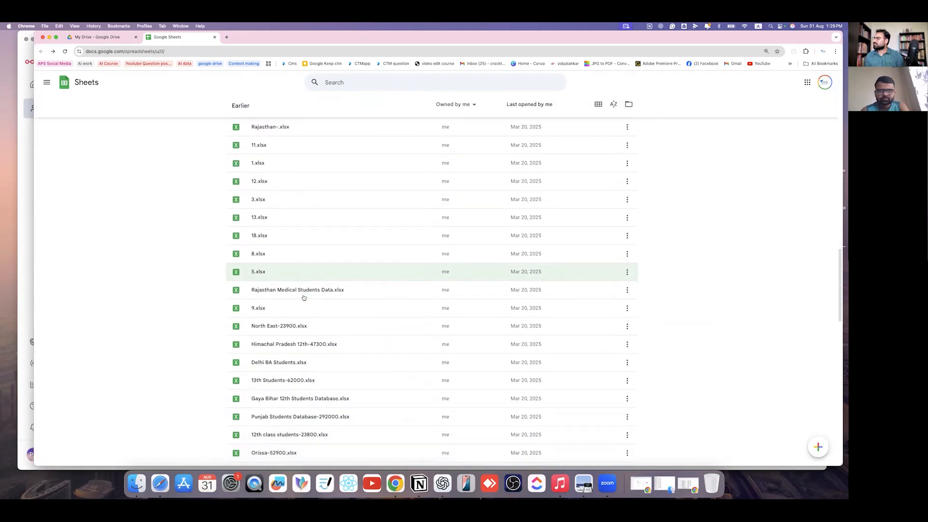
{"action": "scroll", "coordinate": [304, 304], "scroll_direction": "down", "scroll_amount": 8}
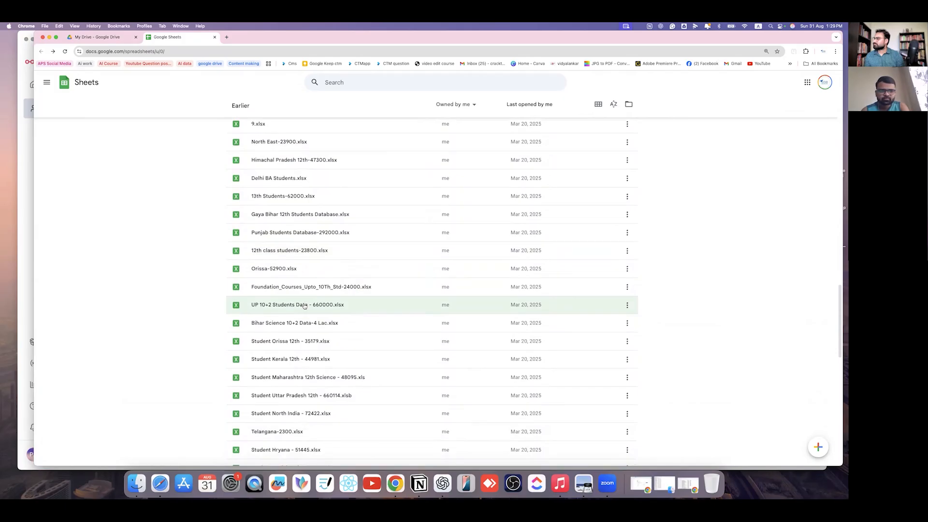
{"action": "scroll", "coordinate": [305, 307], "scroll_direction": "down", "scroll_amount": 14}
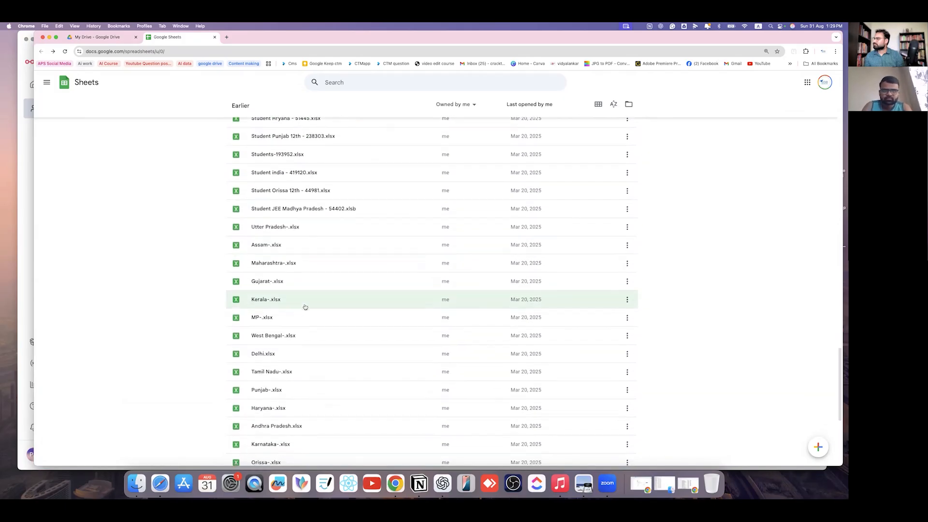
{"action": "scroll", "coordinate": [305, 307], "scroll_direction": "down", "scroll_amount": 15}
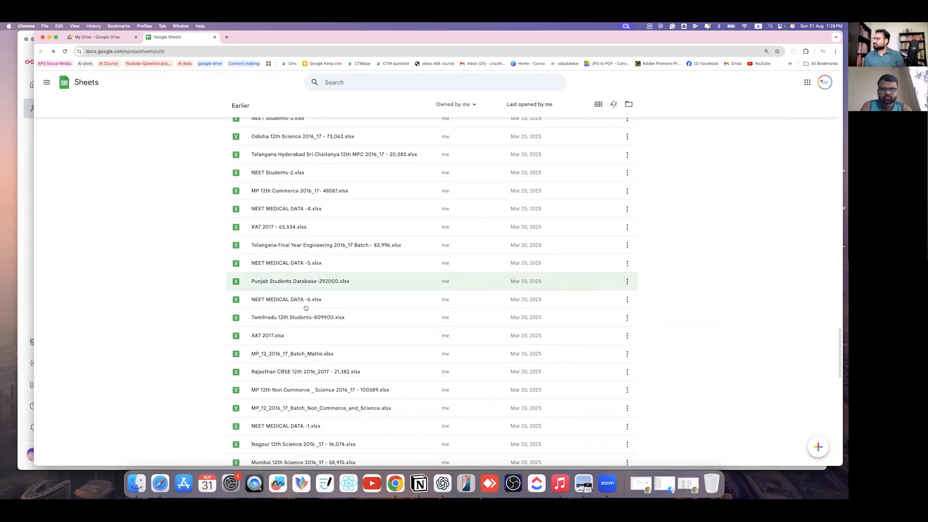
{"action": "scroll", "coordinate": [305, 307], "scroll_direction": "down", "scroll_amount": 3}
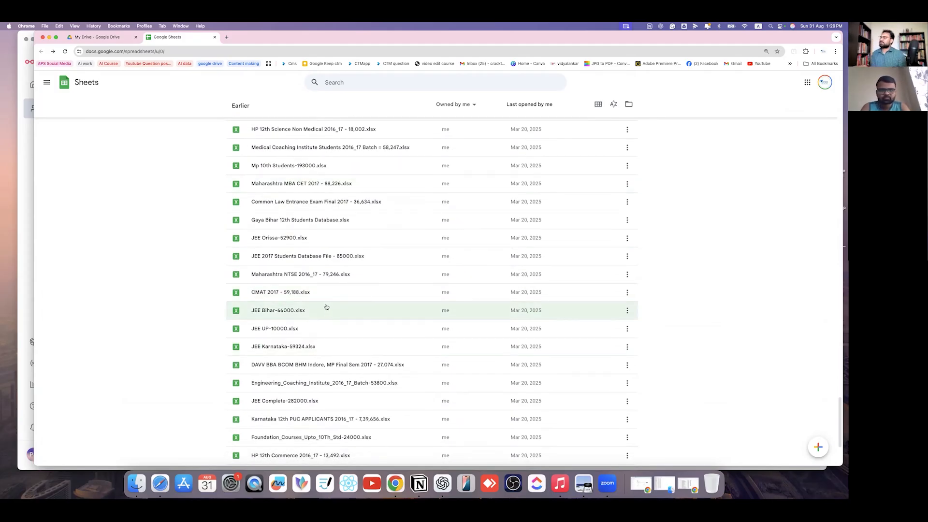
{"action": "scroll", "coordinate": [327, 298], "scroll_direction": "down", "scroll_amount": 4}
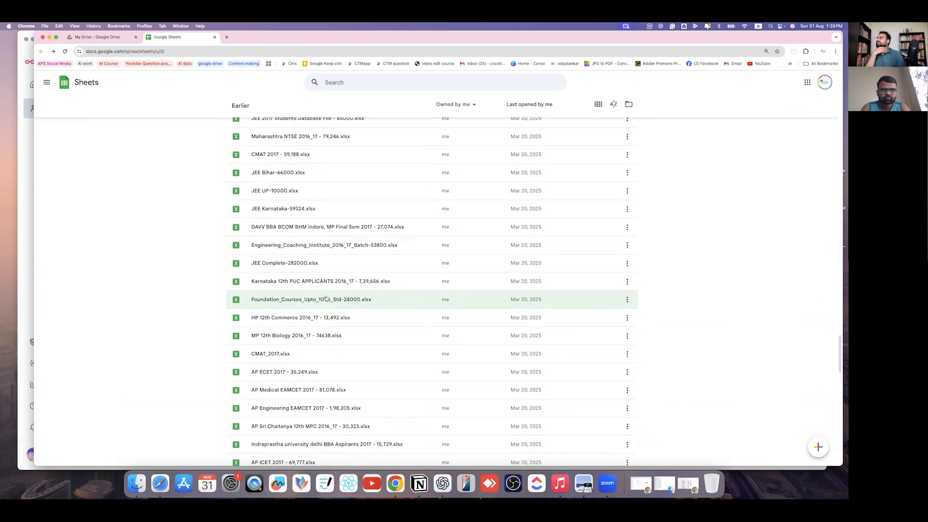
{"action": "scroll", "coordinate": [325, 298], "scroll_direction": "down", "scroll_amount": 4}
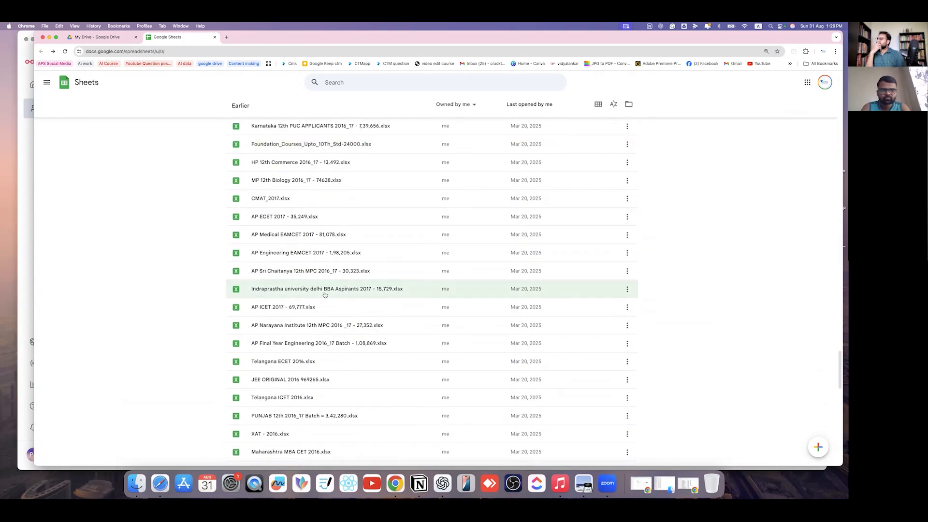
{"action": "scroll", "coordinate": [325, 290], "scroll_direction": "down", "scroll_amount": 6}
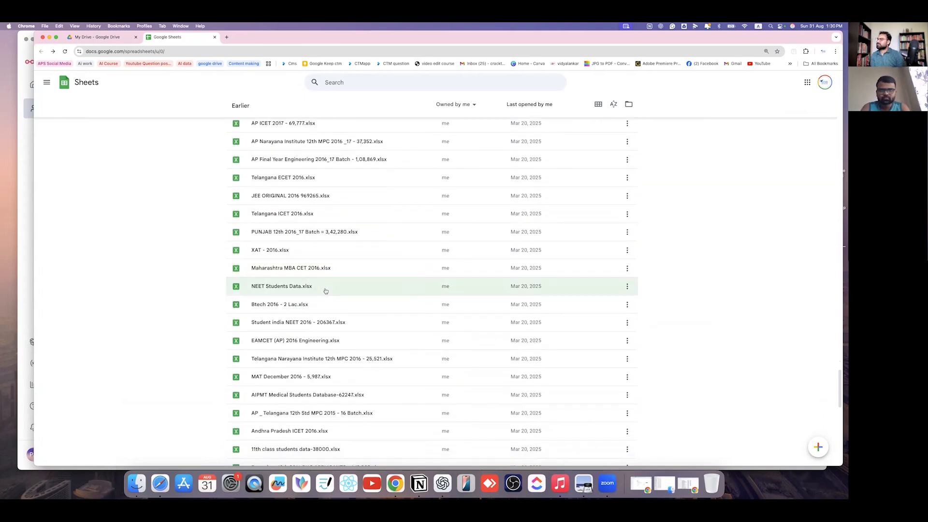
{"action": "scroll", "coordinate": [326, 292], "scroll_direction": "down", "scroll_amount": 7}
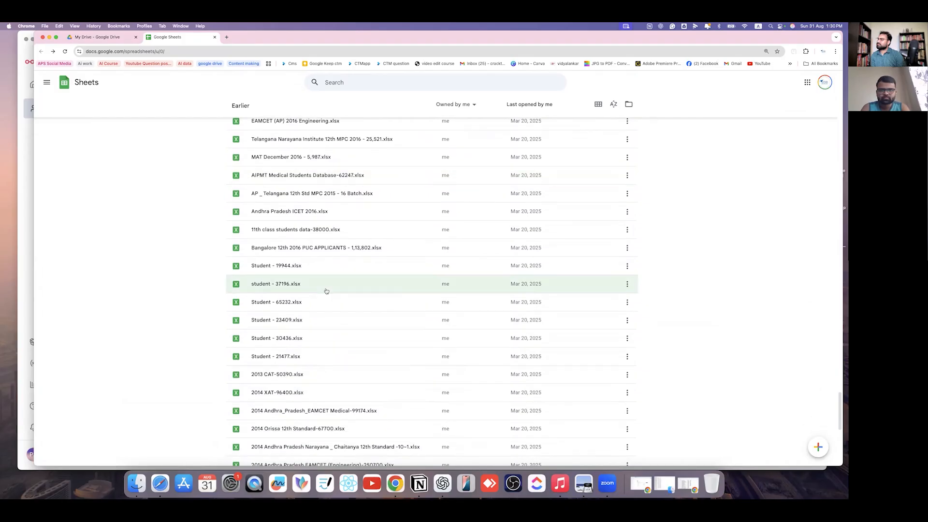
{"action": "scroll", "coordinate": [326, 291], "scroll_direction": "down", "scroll_amount": 7}
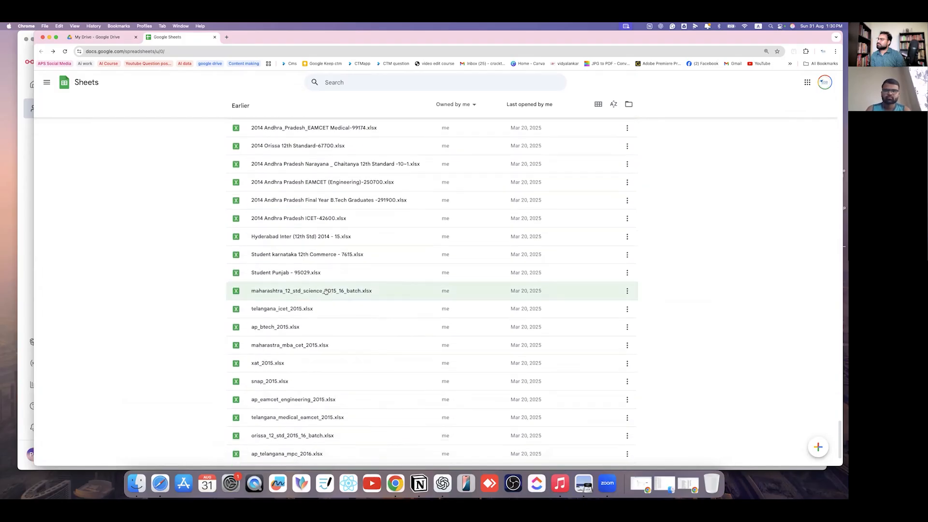
{"action": "scroll", "coordinate": [326, 291], "scroll_direction": "down", "scroll_amount": 15}
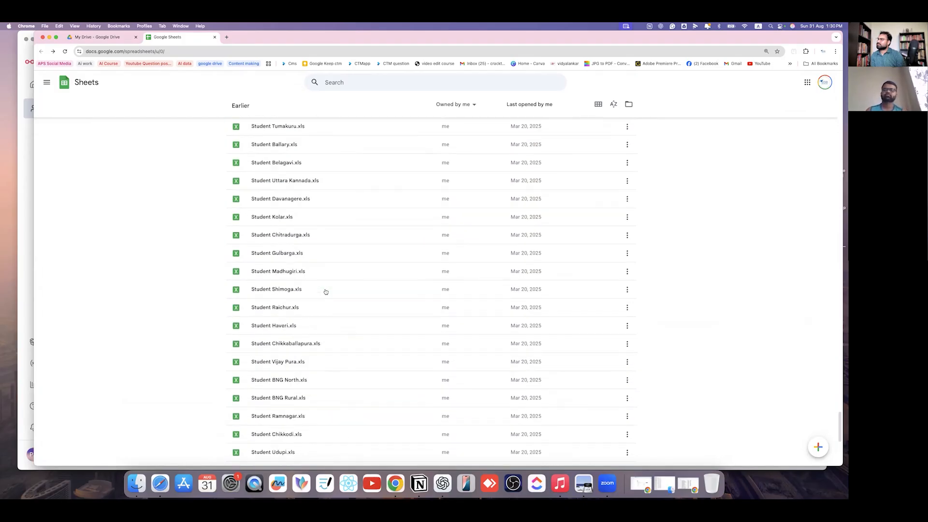
{"action": "scroll", "coordinate": [326, 291], "scroll_direction": "down", "scroll_amount": 20}
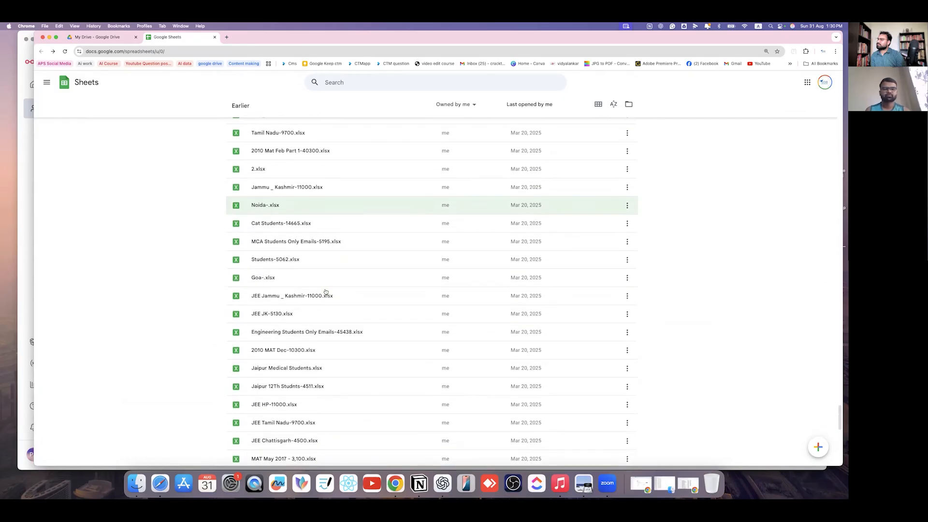
{"action": "scroll", "coordinate": [326, 292], "scroll_direction": "down", "scroll_amount": 10}
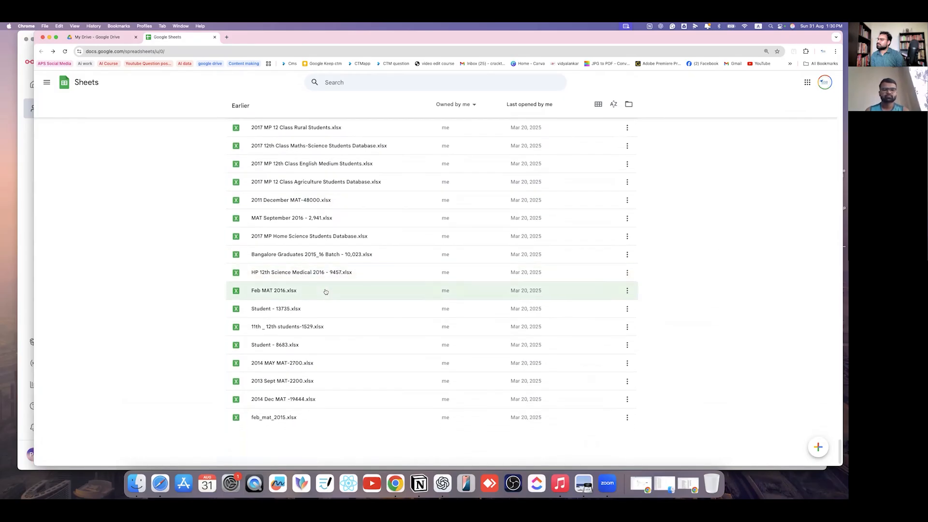
{"action": "scroll", "coordinate": [274, 246], "scroll_direction": "up", "scroll_amount": 20}
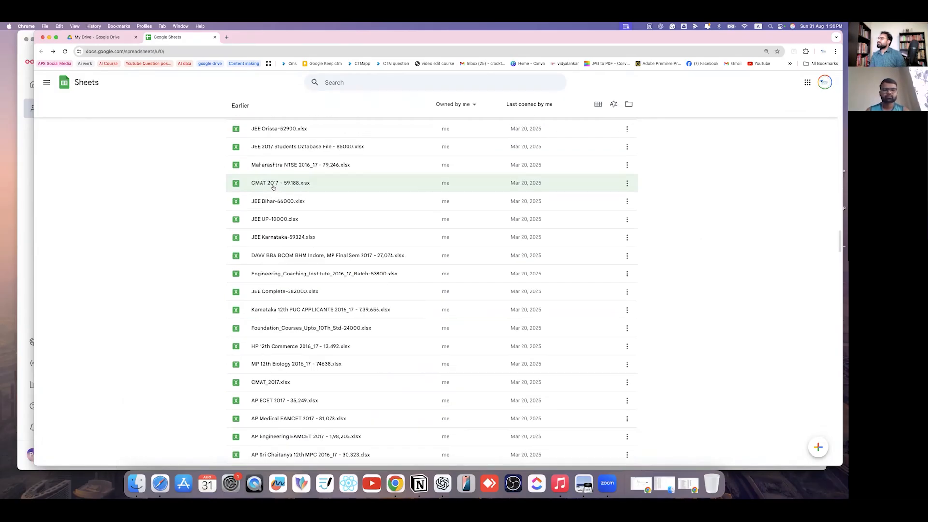
{"action": "scroll", "coordinate": [272, 191], "scroll_direction": "up", "scroll_amount": 20}
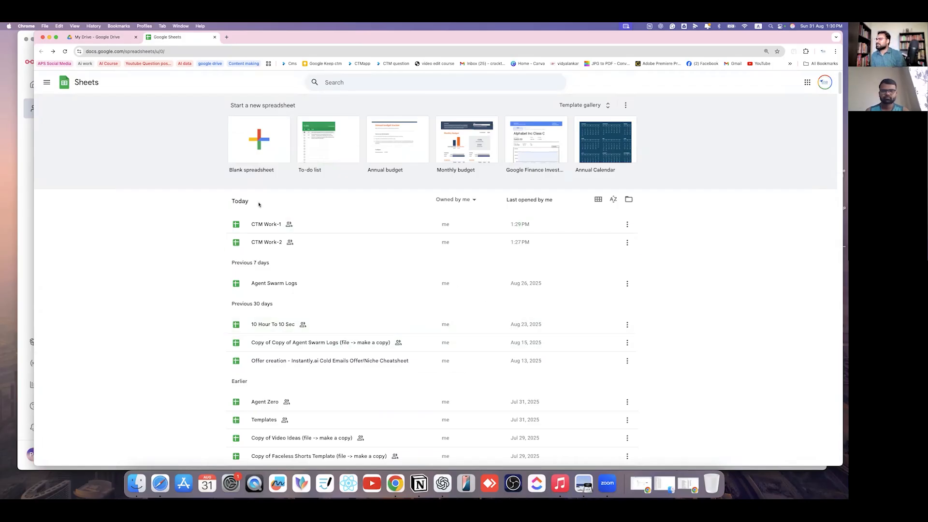
- From My Drive, open _CTM, then 01 CTM Mathematics, then the CTM excel files folder
{"action": "left_click", "coordinate": [96, 38]}
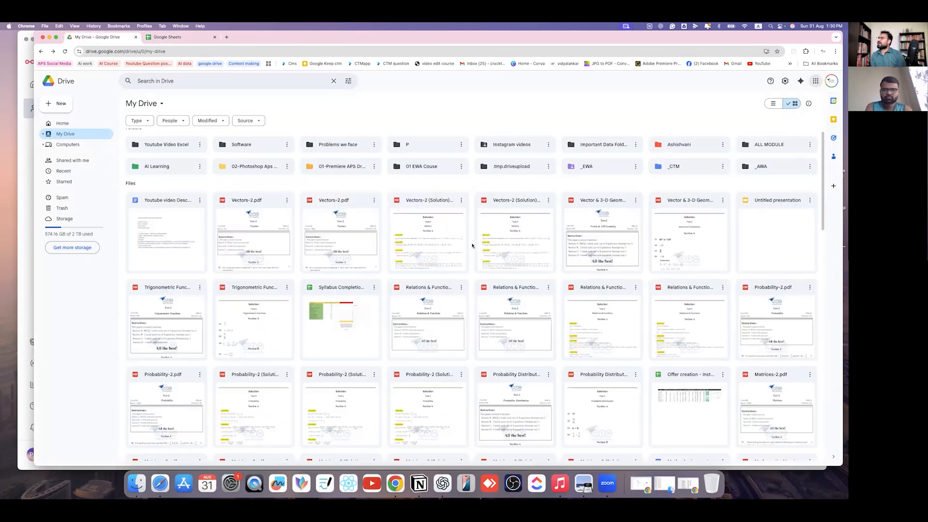
{"action": "left_click", "coordinate": [690, 166]}
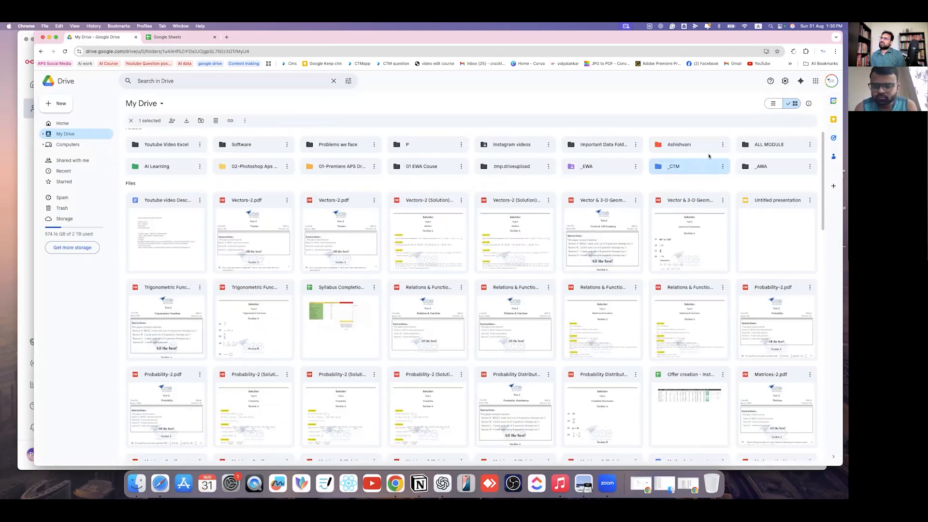
{"action": "double_click", "coordinate": [690, 167]}
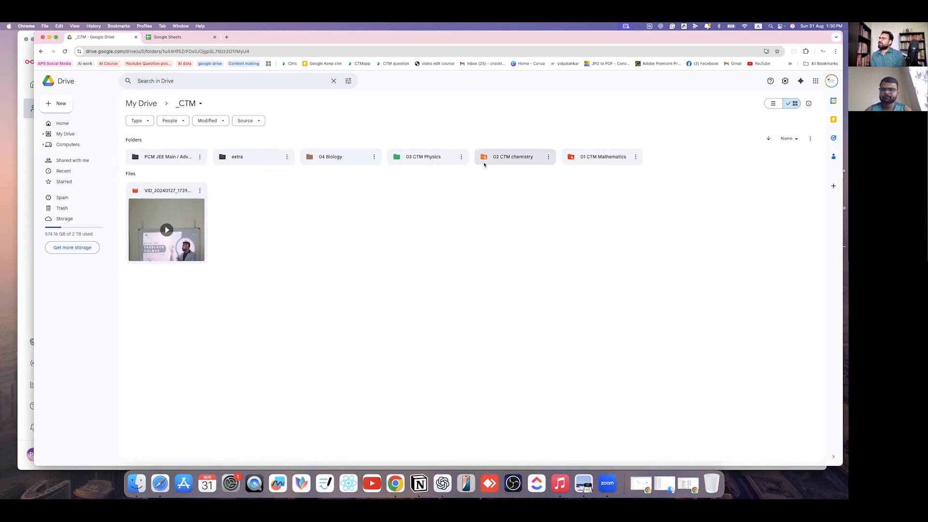
{"action": "left_click", "coordinate": [585, 163]}
{"action": "double_click", "coordinate": [586, 163]}
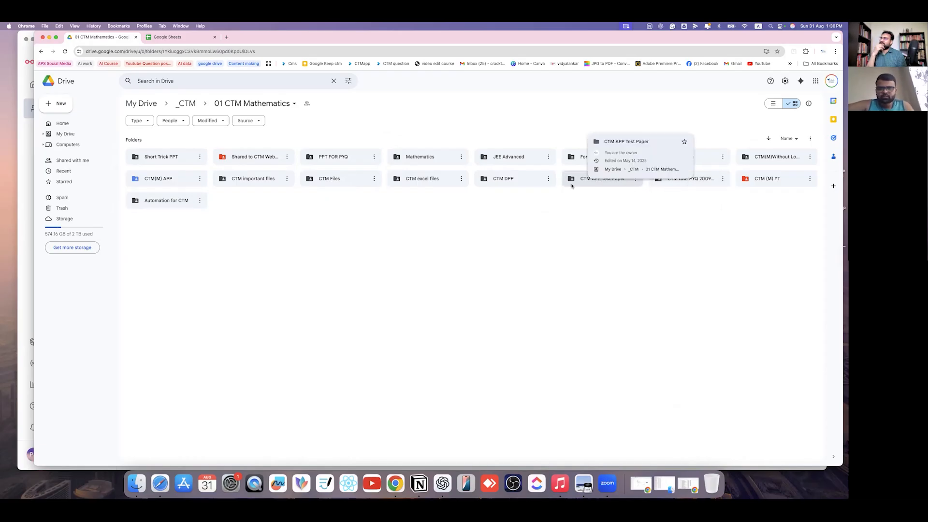
{"action": "double_click", "coordinate": [419, 179]}
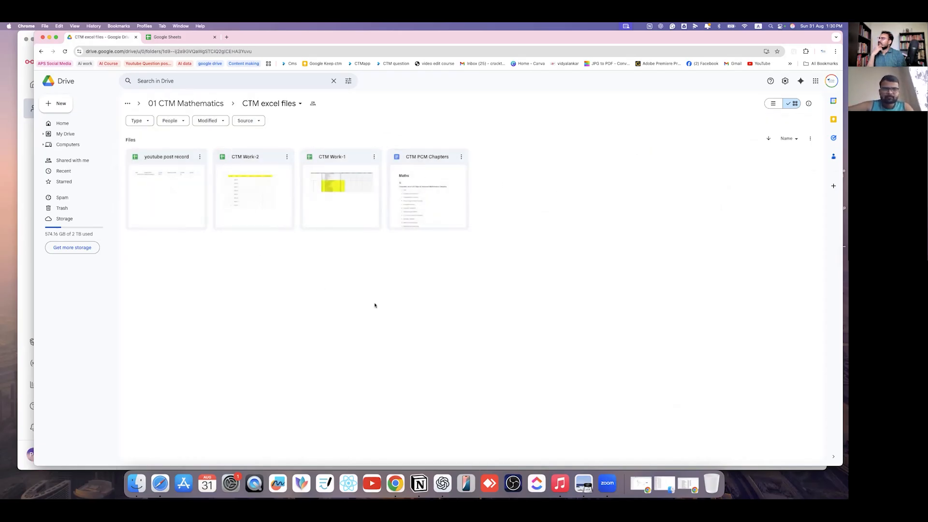
- Add a Google Sheets file in the empty folder area and confirm Create and share
{"action": "right_click", "coordinate": [522, 254]}
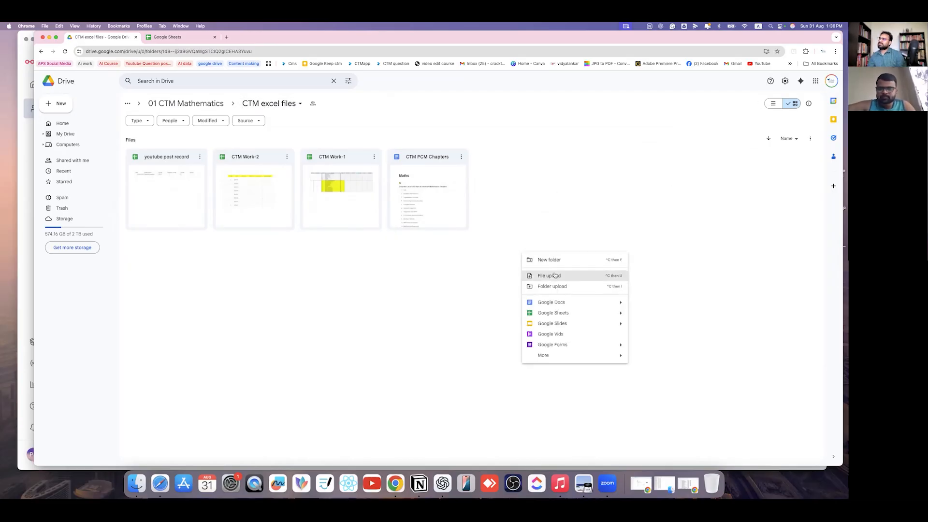
{"action": "left_click", "coordinate": [567, 314]}
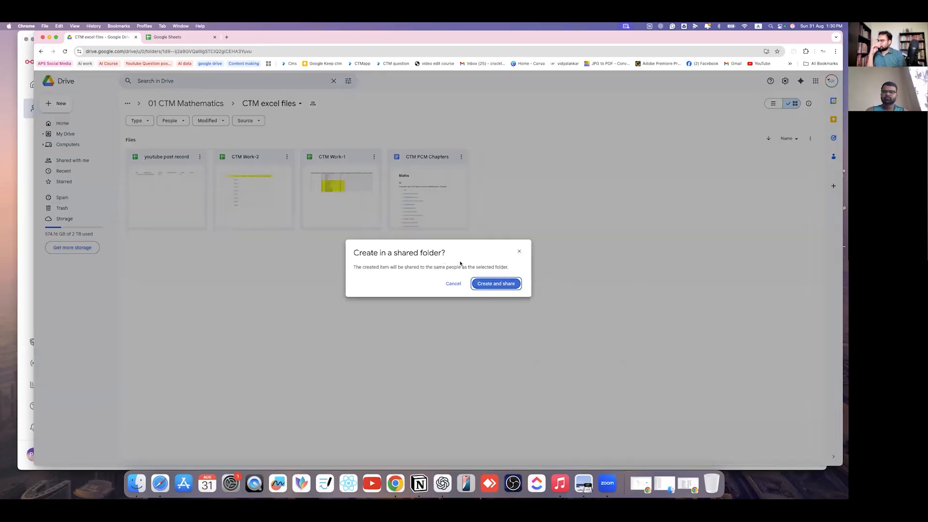
{"action": "left_click", "coordinate": [501, 286]}
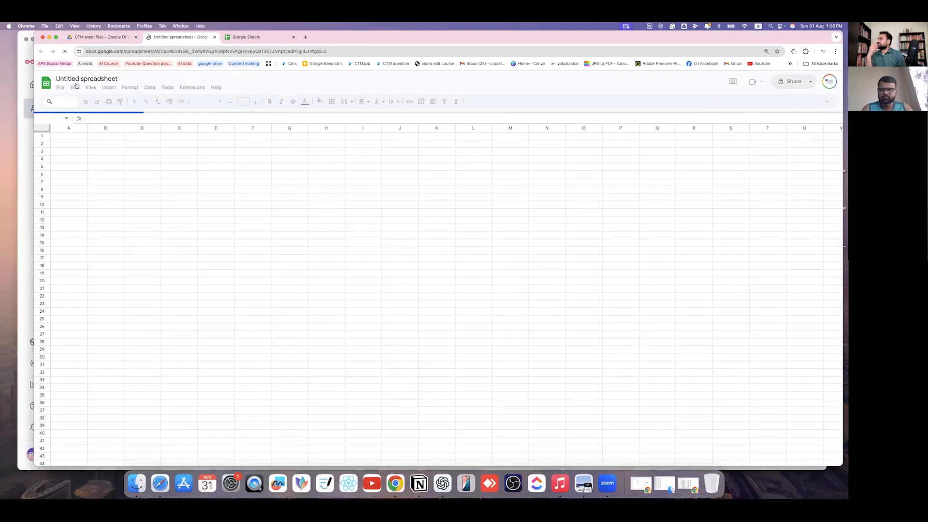
- Rename the spreadsheet to 'CTM DPP no logo' and clear the CTM text from cell A1
{"action": "type", "text": "CTM"}
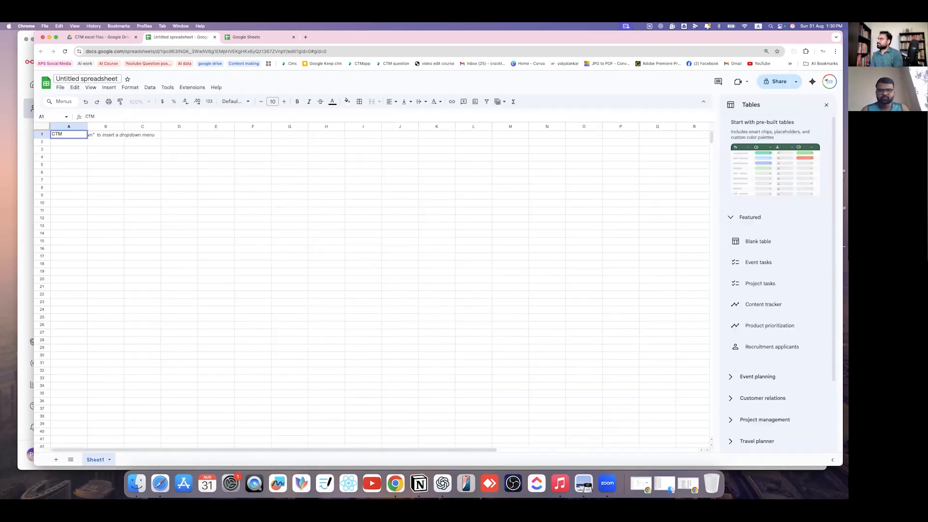
{"action": "left_click", "coordinate": [117, 79]}
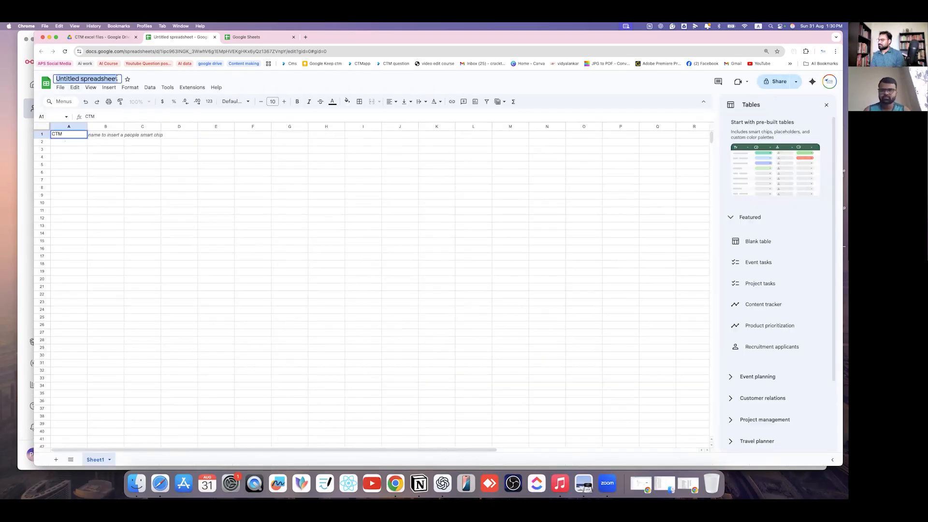
{"action": "type", "text": "CTM DPP no"}
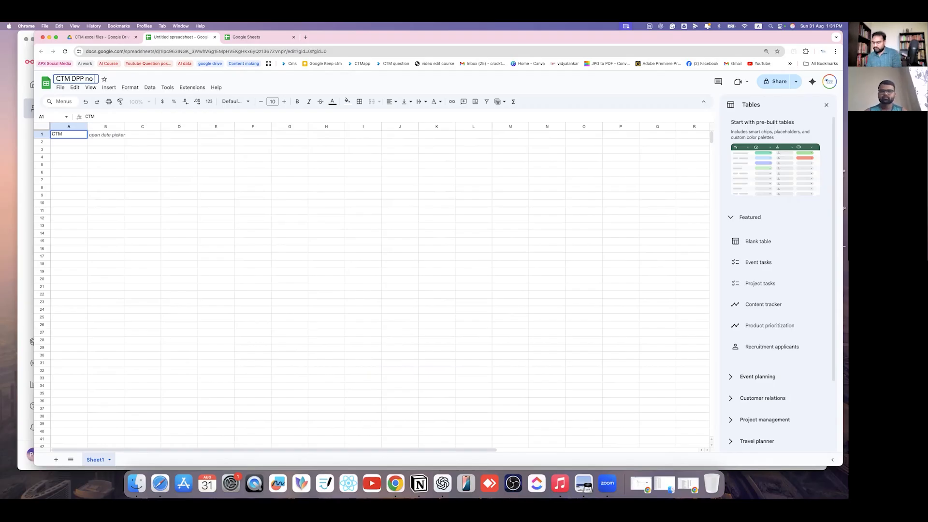
{"action": "type", "text": "logo"}
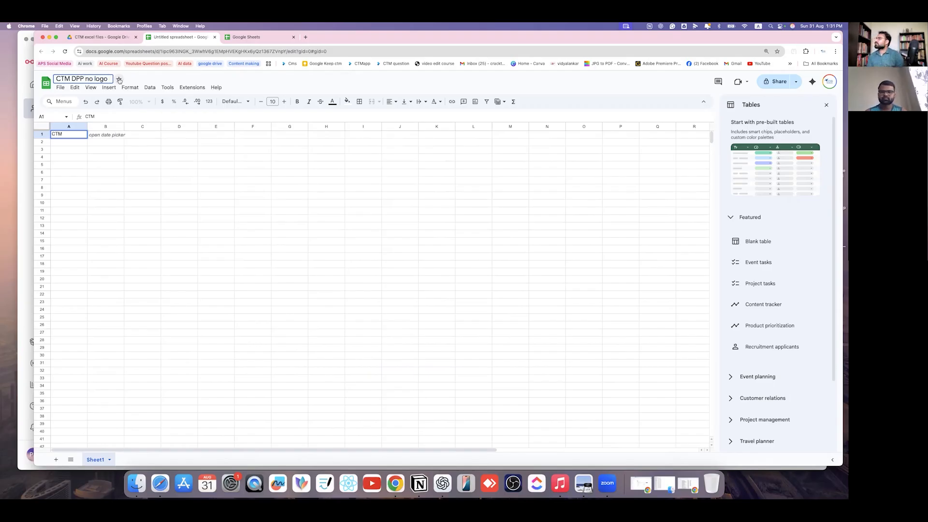
{"action": "left_click", "coordinate": [65, 131]}
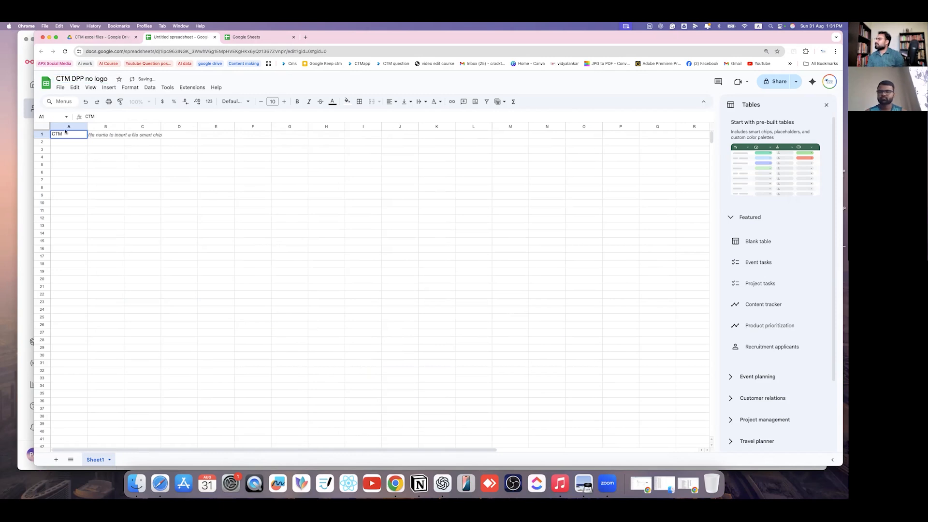
{"action": "left_click_drag", "start_coordinate": [72, 133], "coordinate": [51, 135]}
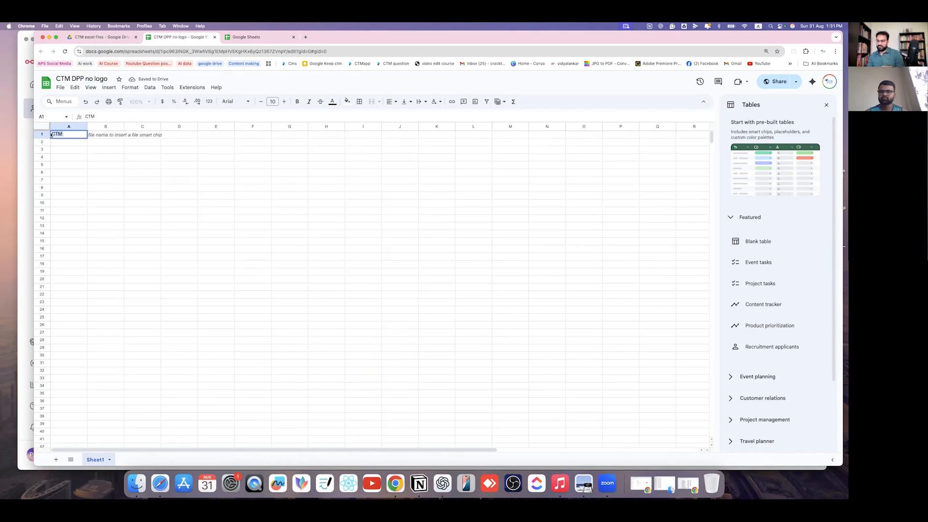
{"action": "key", "text": "BackSpace"}
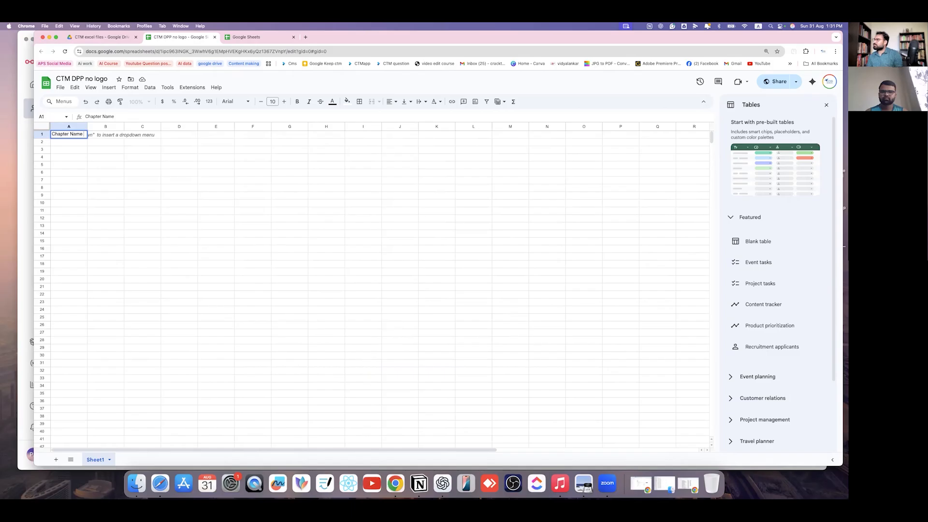
- Enter headers Chapter Name, DPP, Topic and Link in A1:D1 and widen columns A–D
{"action": "left_click", "coordinate": [108, 136]}
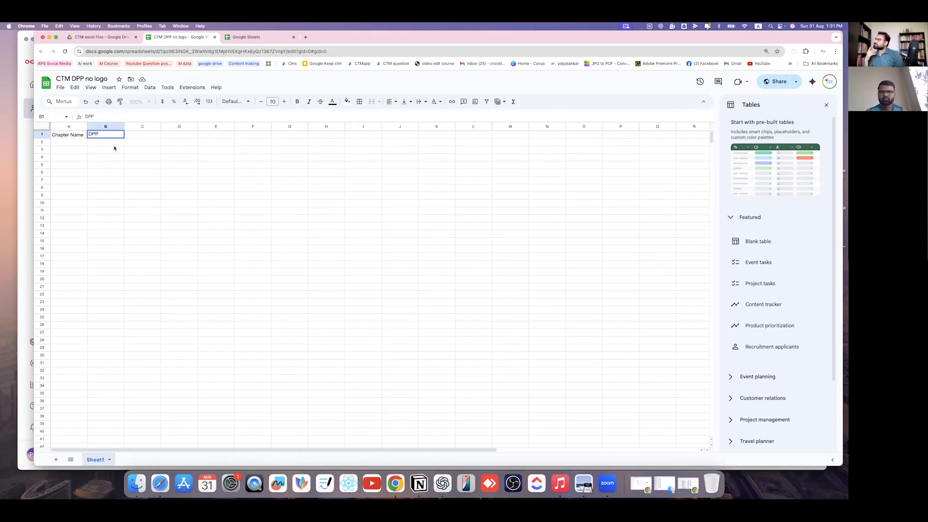
{"action": "left_click_drag", "start_coordinate": [125, 126], "coordinate": [130, 126]}
{"action": "left_click", "coordinate": [150, 134]}
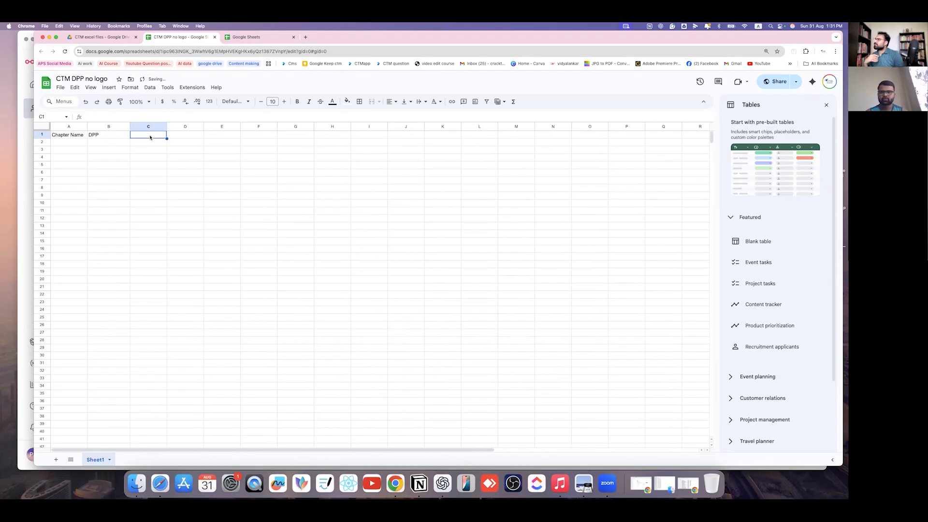
{"action": "type", "text": "Topic"}
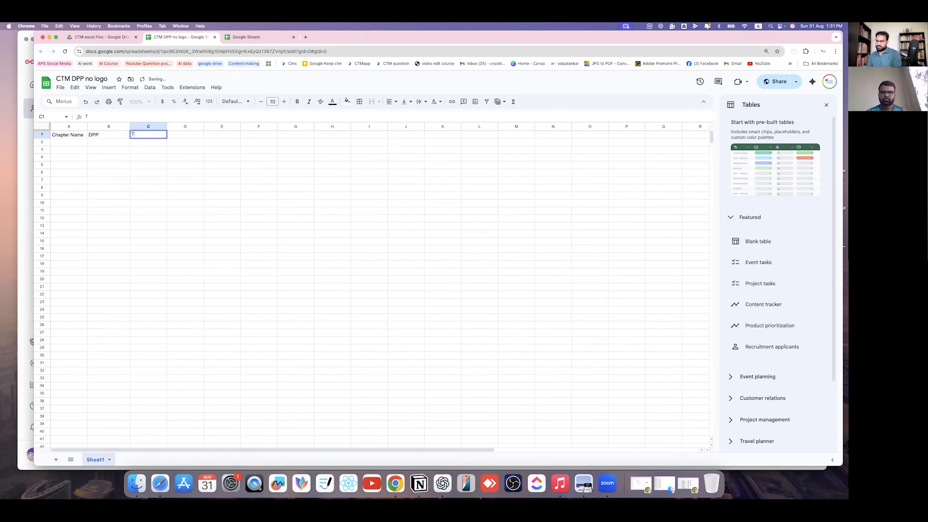
{"action": "left_click", "coordinate": [187, 134]}
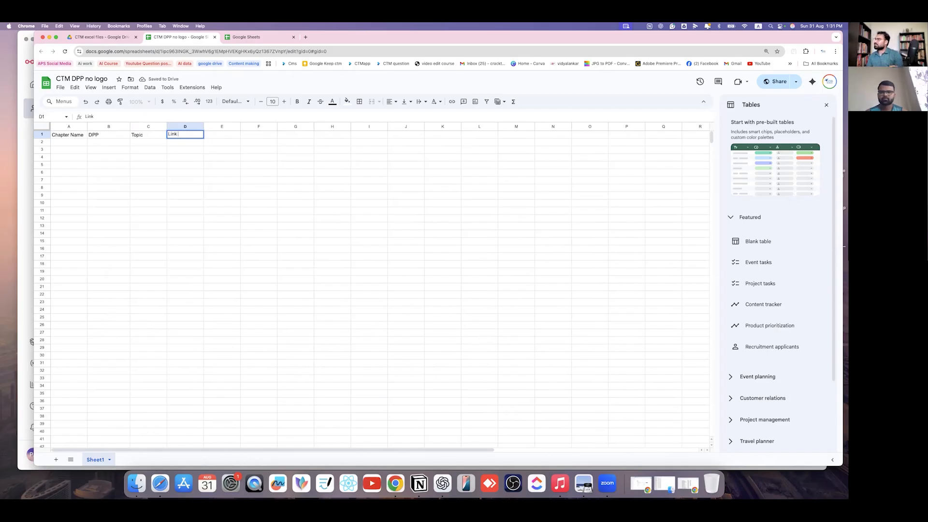
{"action": "left_click", "coordinate": [270, 197]}
{"action": "left_click_drag", "start_coordinate": [203, 126], "coordinate": [242, 127]}
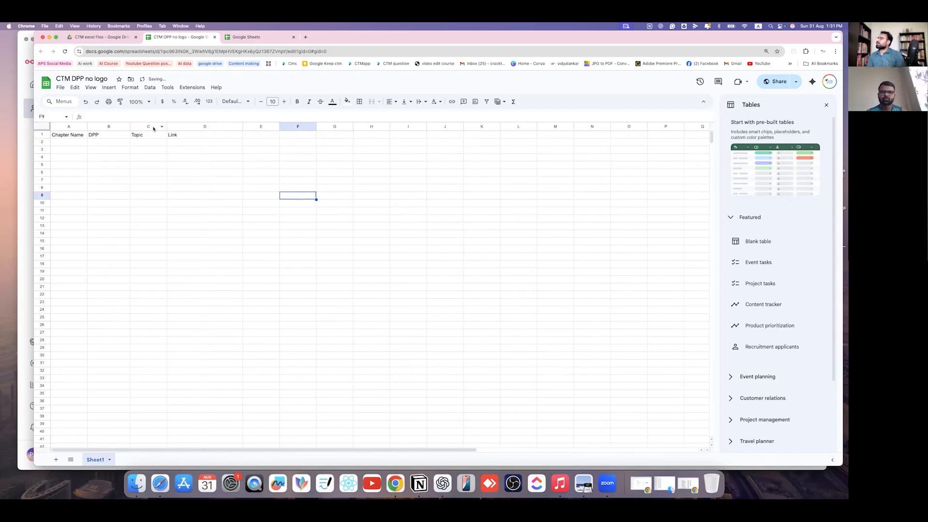
{"action": "left_click_drag", "start_coordinate": [167, 126], "coordinate": [147, 126]}
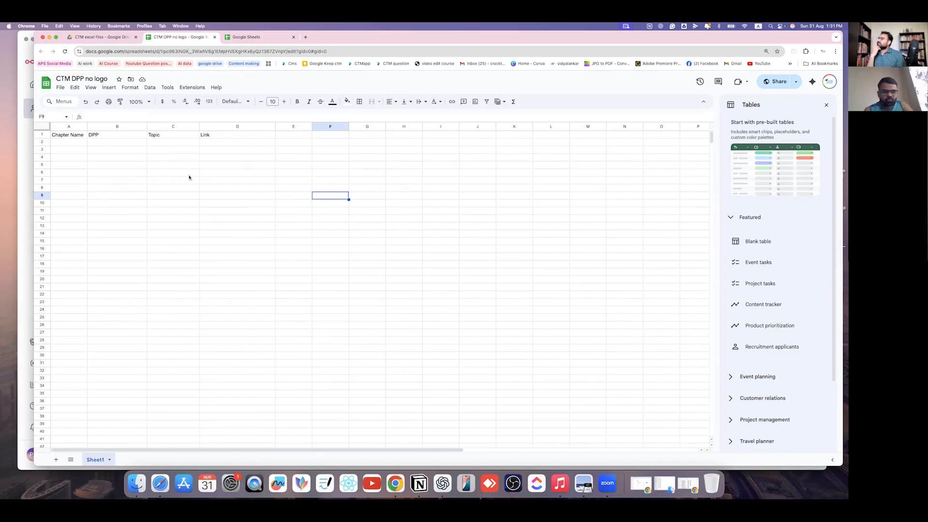
{"action": "left_click_drag", "start_coordinate": [88, 128], "coordinate": [106, 129]}
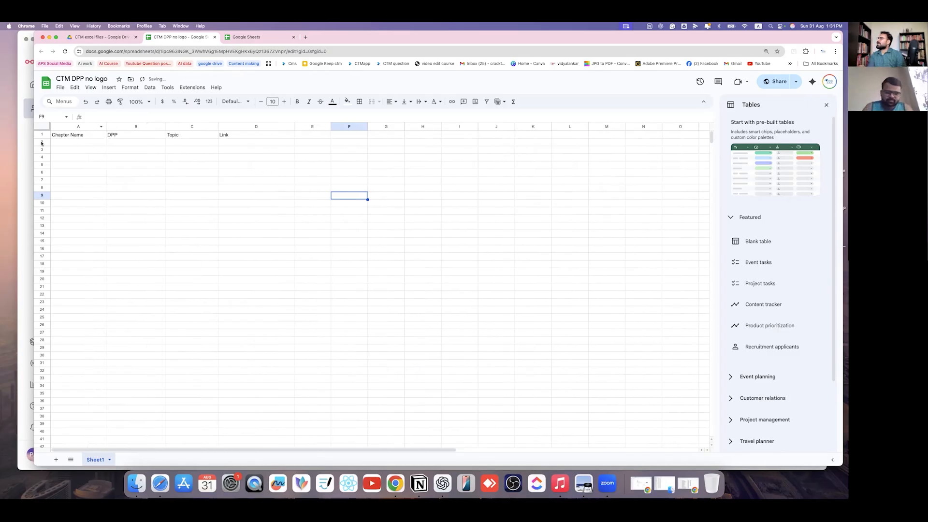
- Change the B1 header to 'DPP NO'
{"action": "double_click", "coordinate": [130, 134]}
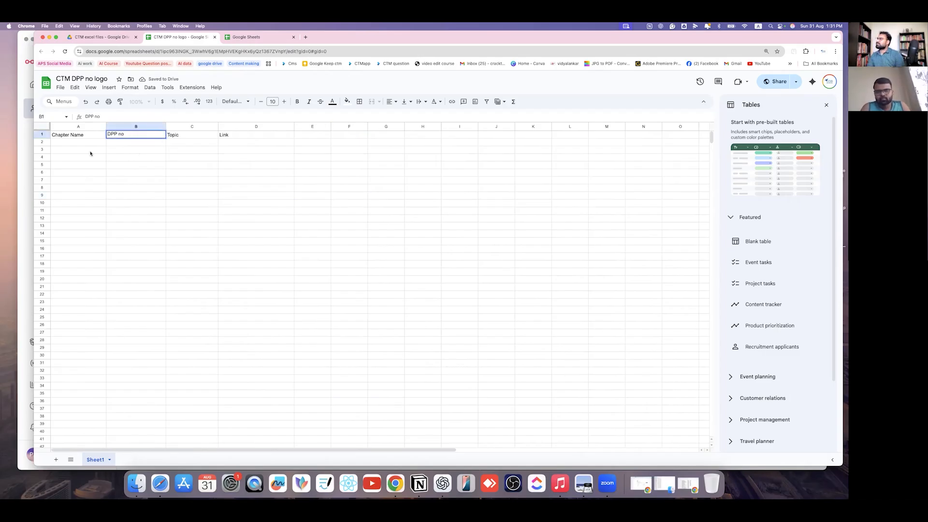
{"action": "type", "text": "NO"}
{"action": "left_click", "coordinate": [167, 171]}
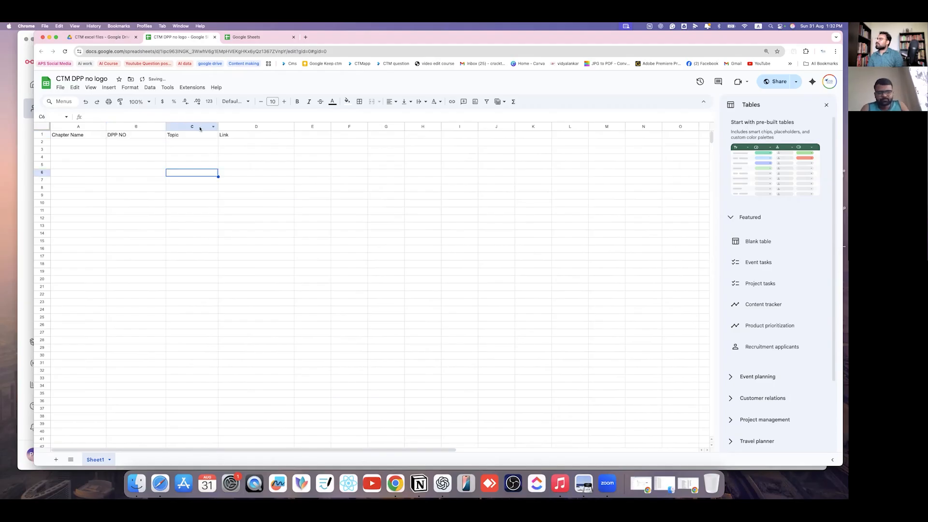
{"action": "left_click", "coordinate": [234, 137]}
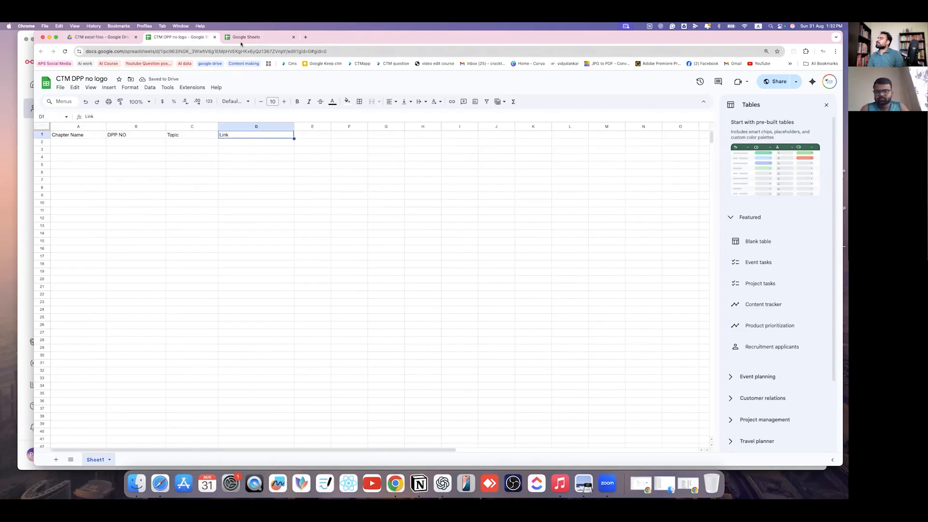
- Go via the Drive tab back to the n8n 'Agent x' workflow canvas
{"action": "left_click", "coordinate": [116, 38]}
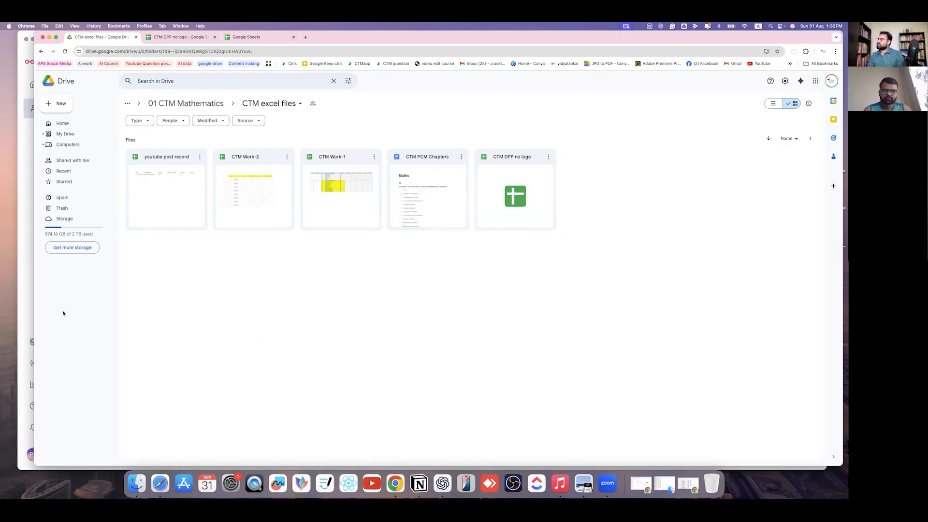
{"action": "left_click", "coordinate": [23, 300]}
{"action": "scroll", "coordinate": [628, 231], "scroll_direction": "down", "scroll_amount": 8}
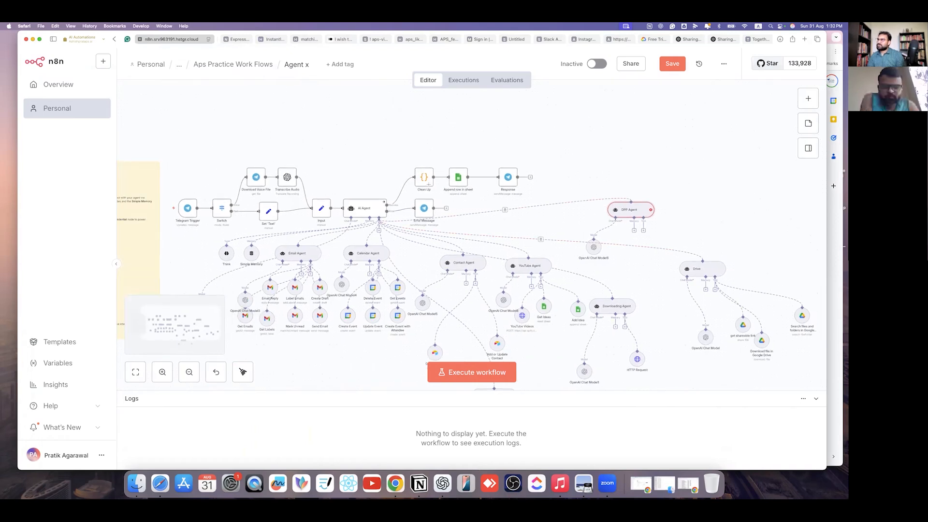
- Save Agent x, duplicate the n8n tab, and return to the Aps Practice Work Flows list
{"action": "key", "text": "super+s"}
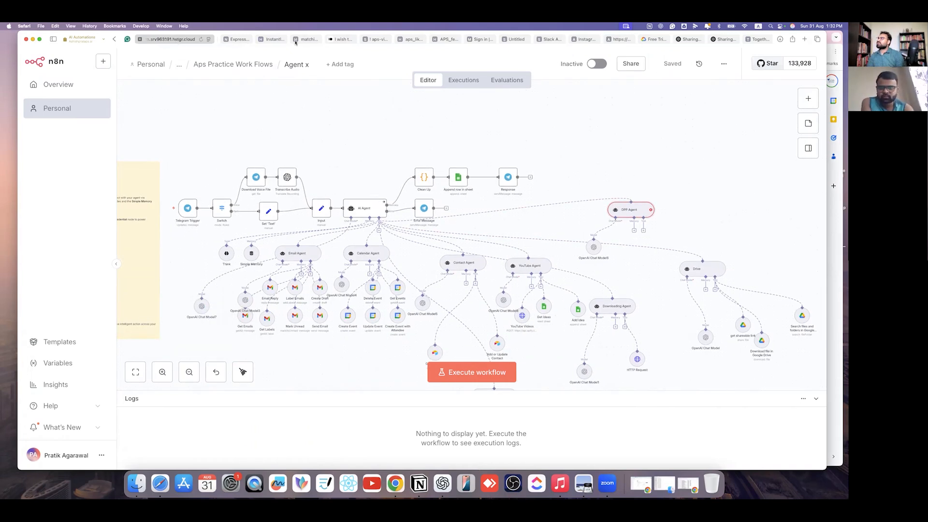
{"action": "mouse_move", "coordinate": [377, 41]}
{"action": "left_mouse_down"}
{"action": "mouse_move", "coordinate": [236, 42]}
{"action": "mouse_move", "coordinate": [379, 40]}
{"action": "left_mouse_up"}
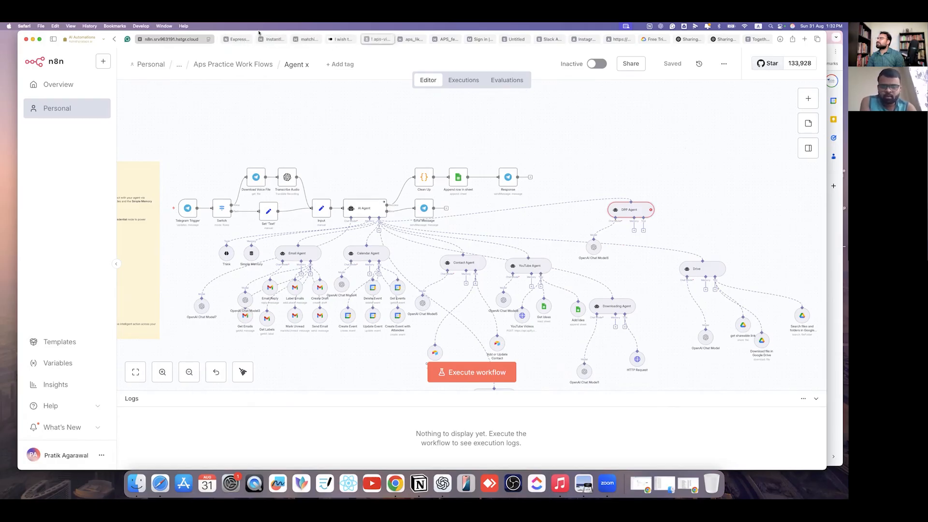
{"action": "right_click", "coordinate": [182, 44]}
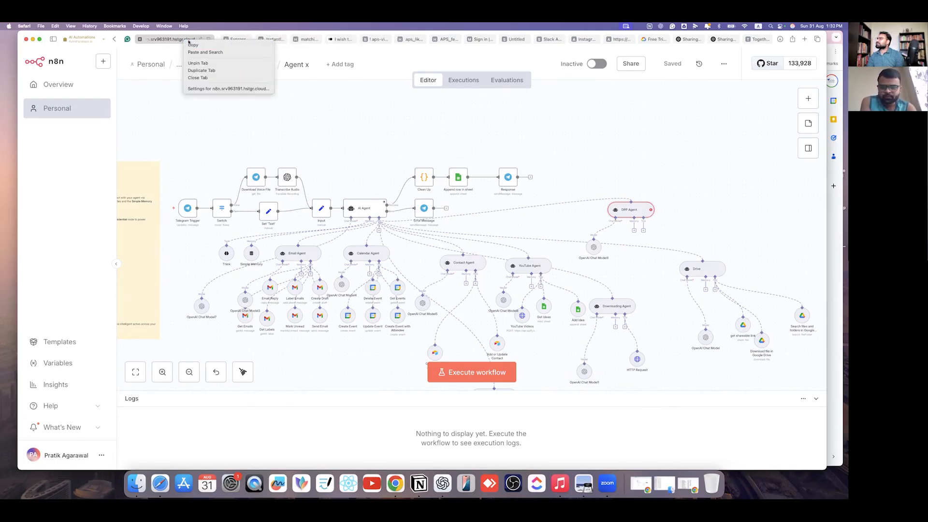
{"action": "left_click", "coordinate": [233, 72]}
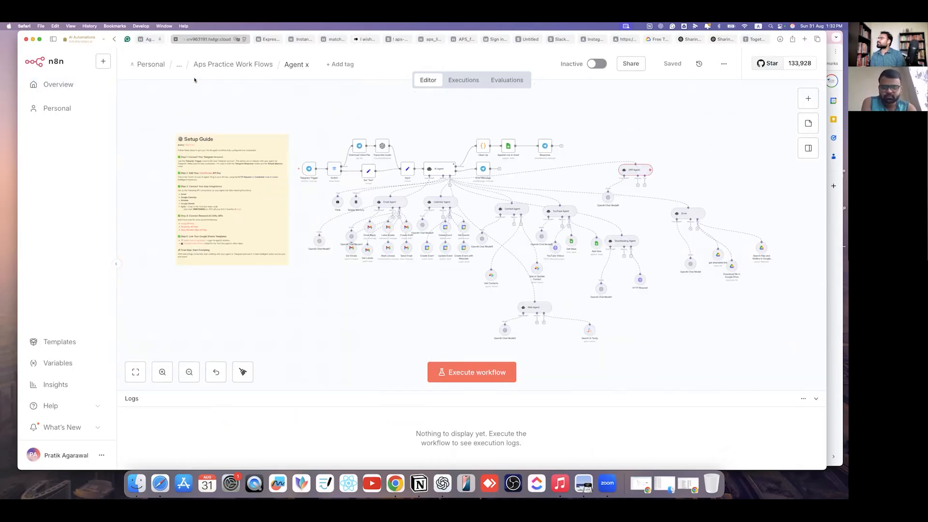
{"action": "left_click", "coordinate": [226, 64]}
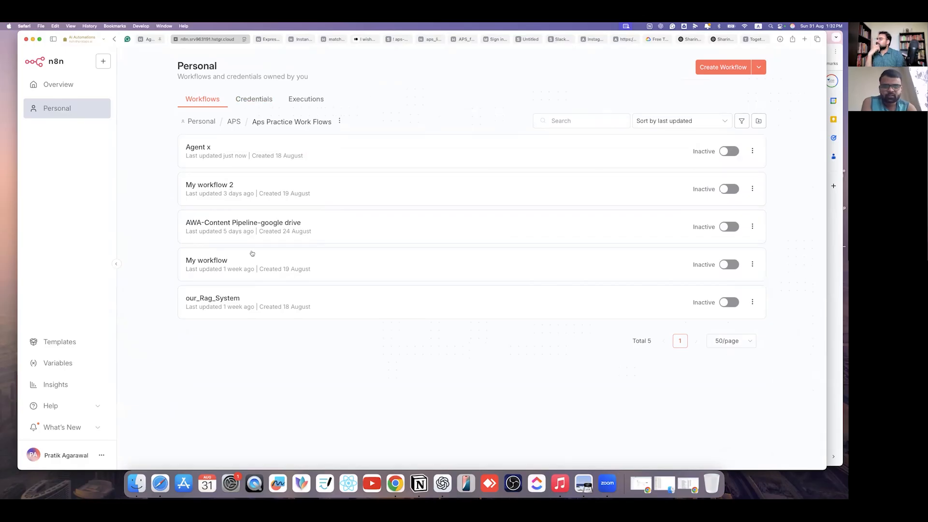
- Inspect the AWA-Content Pipeline-google drive workflow's Drive nodes, then return to the list
{"action": "left_click", "coordinate": [327, 225]}
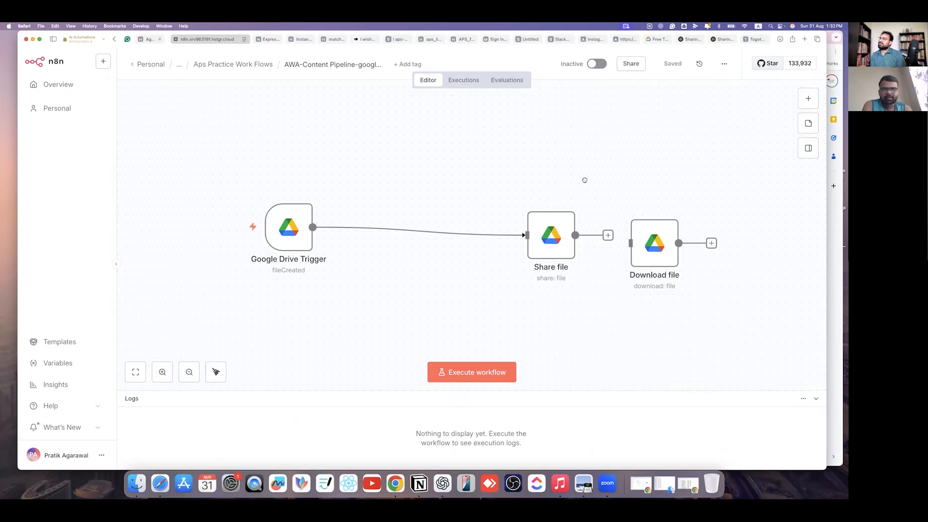
{"action": "left_click_drag", "start_coordinate": [584, 180], "coordinate": [494, 160]}
{"action": "scroll", "coordinate": [491, 162], "scroll_direction": "down", "scroll_amount": 5}
{"action": "scroll", "coordinate": [490, 161], "scroll_direction": "up", "scroll_amount": 5}
{"action": "left_click_drag", "start_coordinate": [387, 128], "coordinate": [420, 167]}
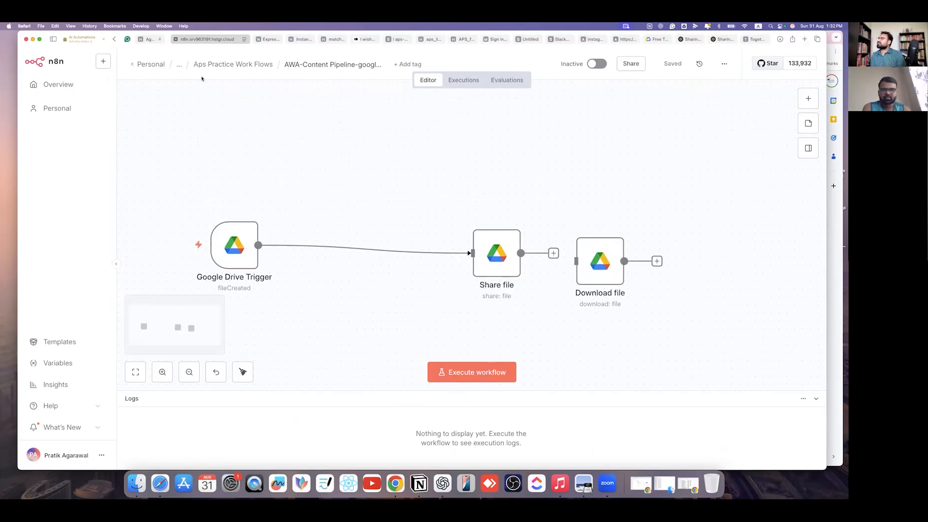
{"action": "left_click", "coordinate": [240, 65]}
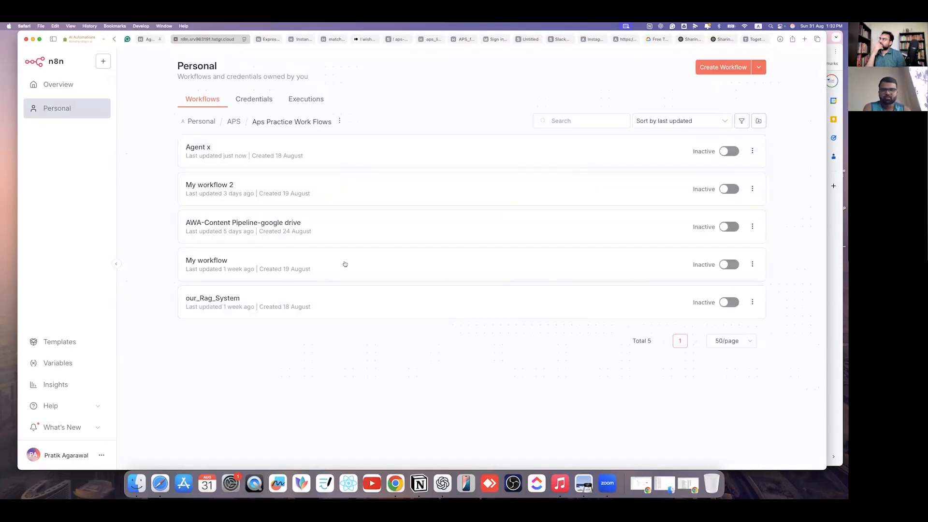
- Review the Agent x workflow, then go back to Aps Practice Work Flows
{"action": "left_click", "coordinate": [310, 153]}
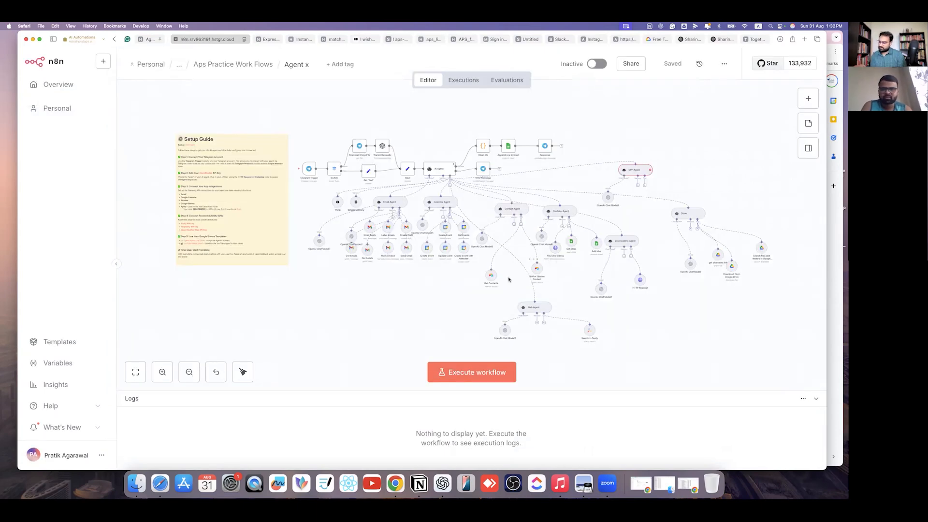
{"action": "scroll", "coordinate": [505, 268], "scroll_direction": "up", "scroll_amount": 4}
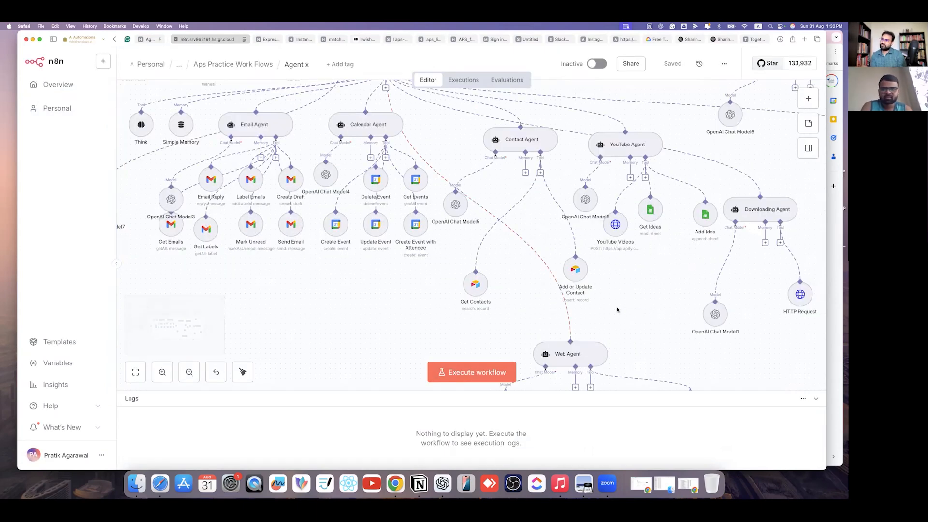
{"action": "scroll", "coordinate": [592, 334], "scroll_direction": "up", "scroll_amount": 2}
{"action": "scroll", "coordinate": [581, 351], "scroll_direction": "down", "scroll_amount": 3}
{"action": "scroll", "coordinate": [604, 350], "scroll_direction": "up", "scroll_amount": 1}
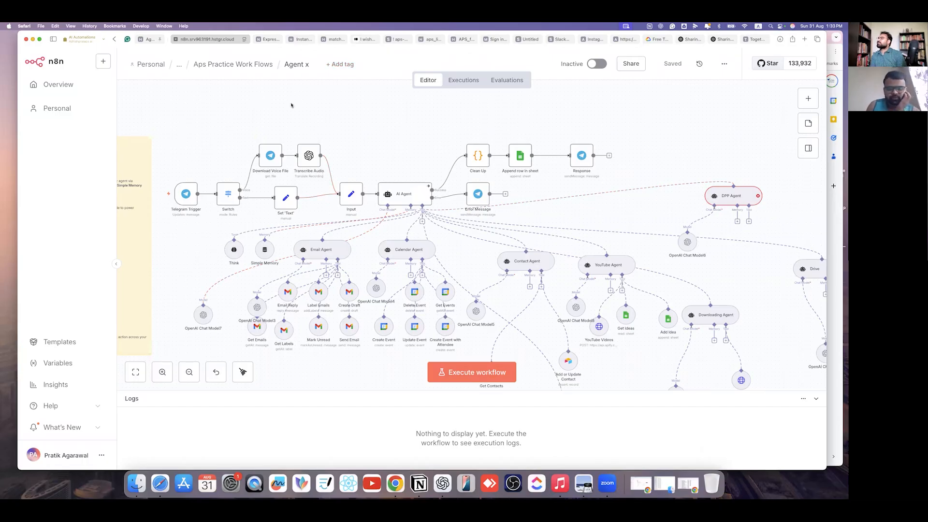
{"action": "left_click", "coordinate": [213, 66]}
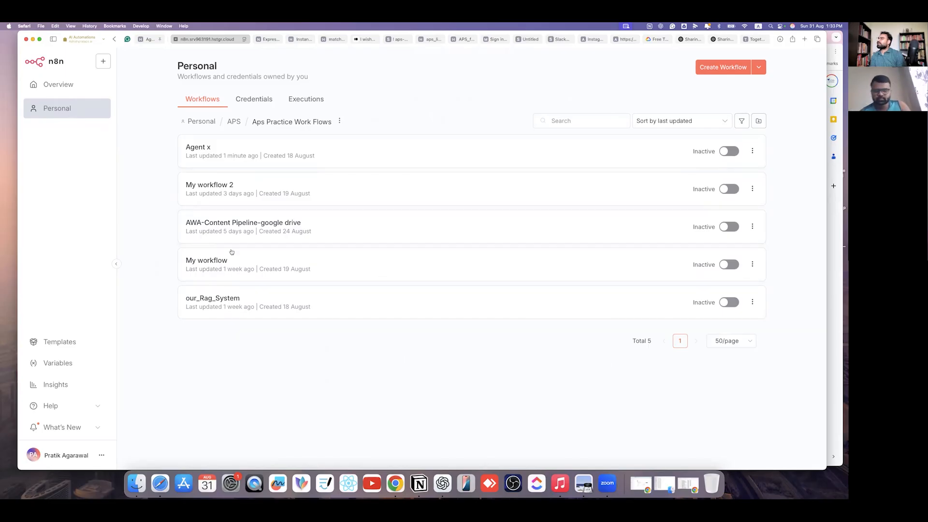
- Browse the APS Work For Clients and AWA folders, then open My workflow
{"action": "left_click", "coordinate": [230, 121]}
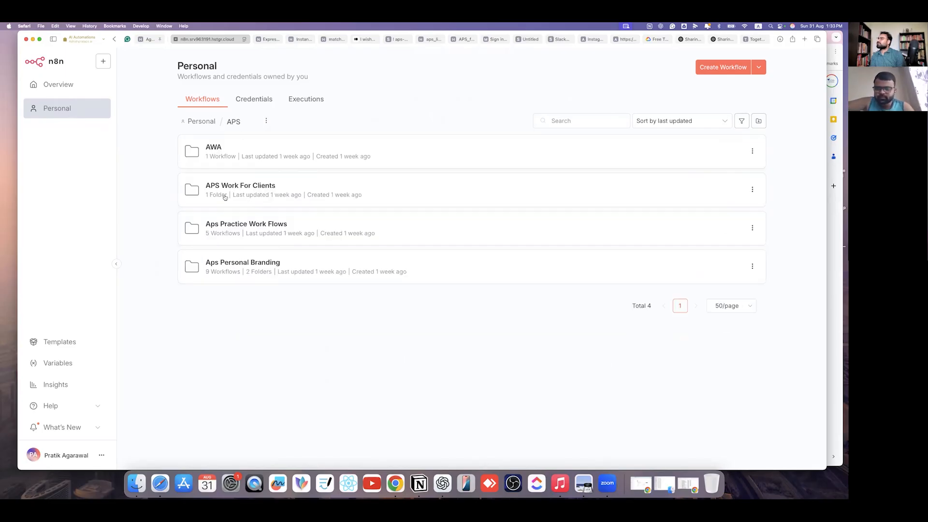
{"action": "left_click", "coordinate": [315, 190]}
{"action": "left_click", "coordinate": [232, 122]}
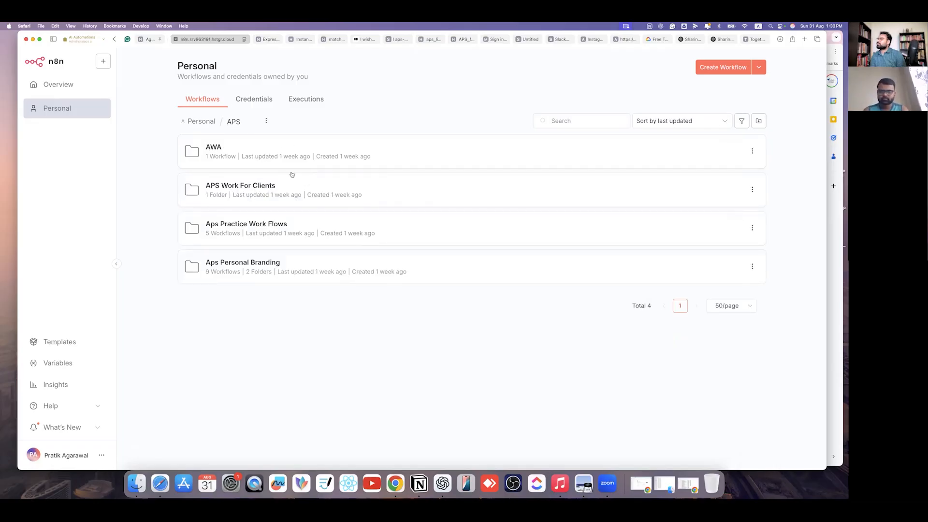
{"action": "left_click", "coordinate": [261, 150]}
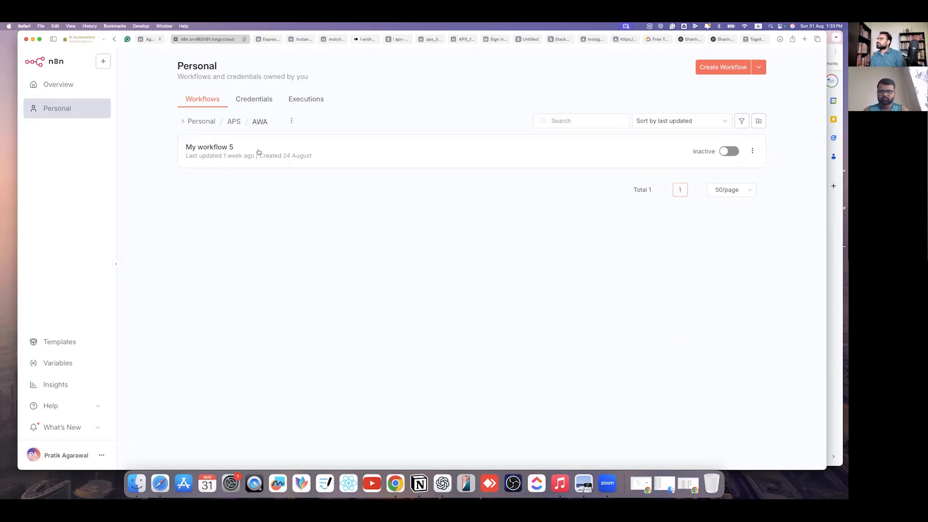
{"action": "left_click", "coordinate": [230, 125]}
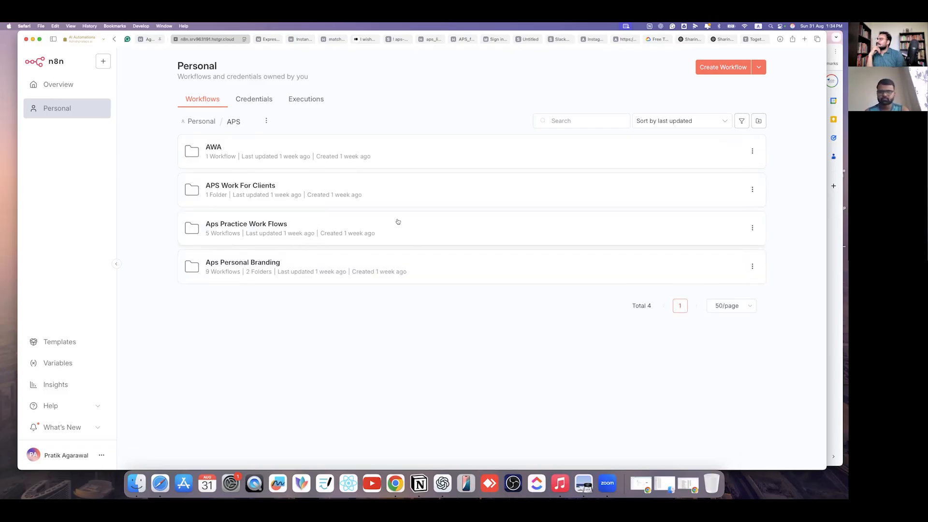
{"action": "left_click", "coordinate": [264, 224]}
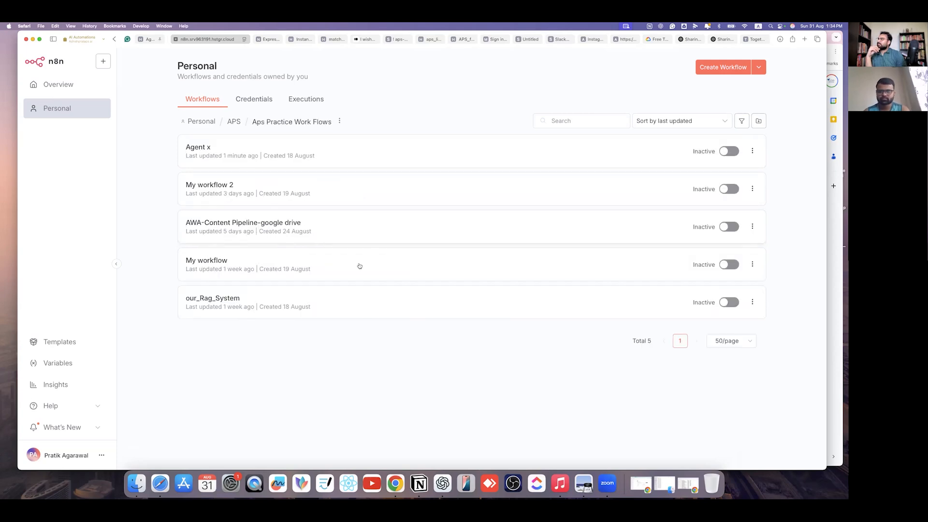
{"action": "left_click", "coordinate": [268, 266]}
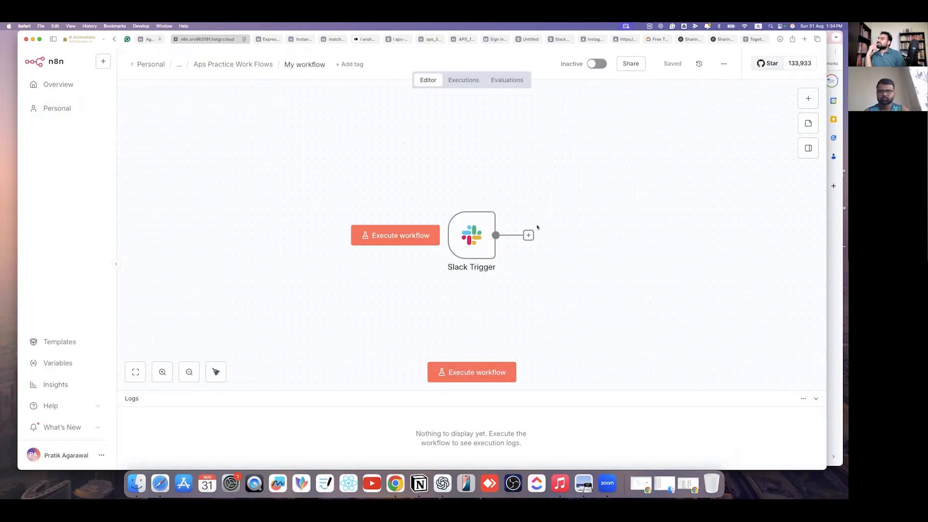
- Delete the Slack Trigger node and rename the workflow 'DPP Feeding pipe line'
{"action": "left_click_drag", "start_coordinate": [409, 153], "coordinate": [564, 302]}
{"action": "key", "text": "Delete"}
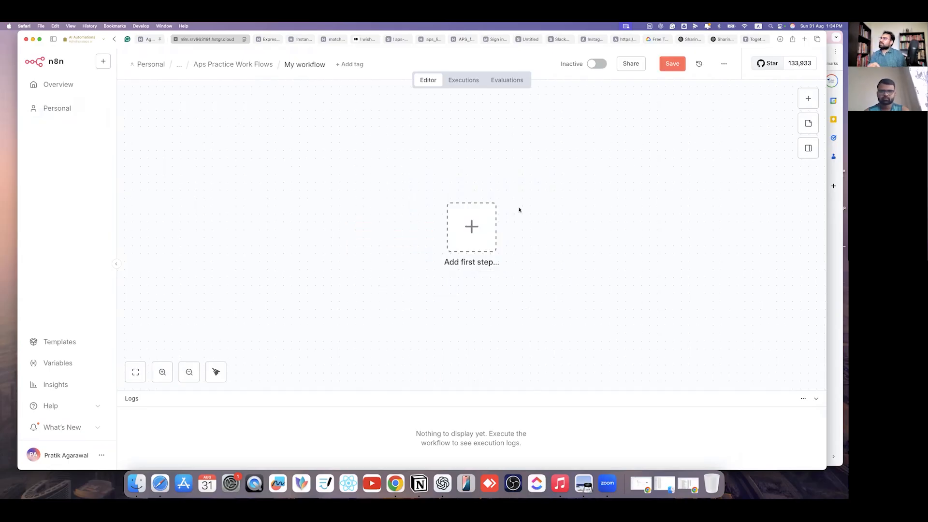
{"action": "left_click", "coordinate": [316, 64]}
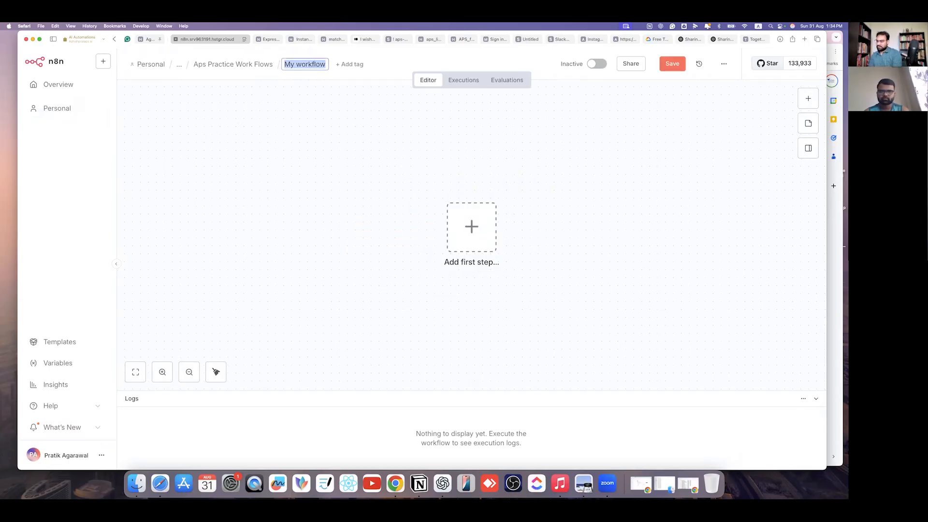
{"action": "type", "text": "DPP"}
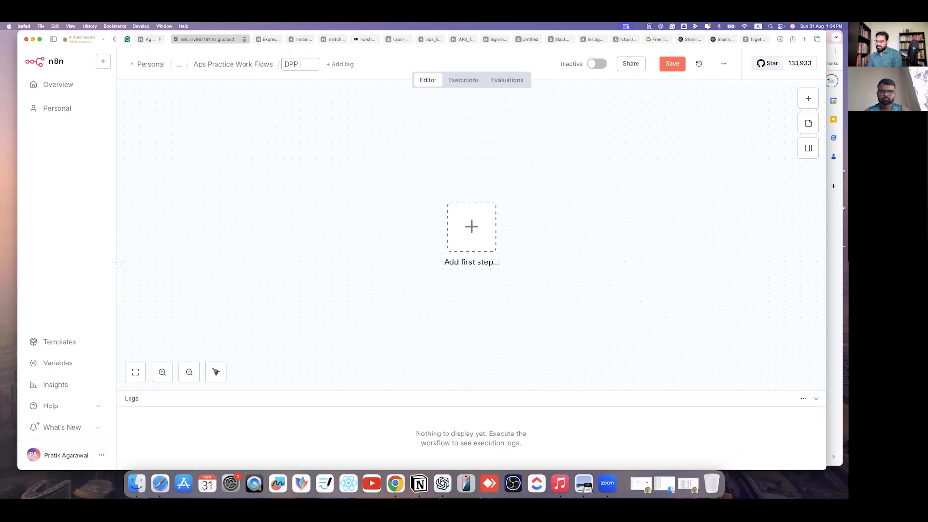
{"action": "type", "text": " Feedin"}
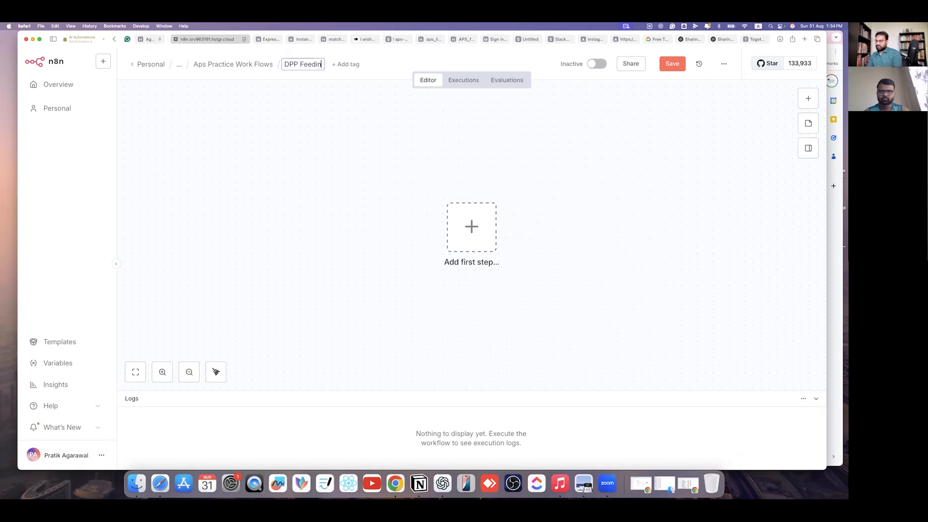
{"action": "type", "text": "g pi"}
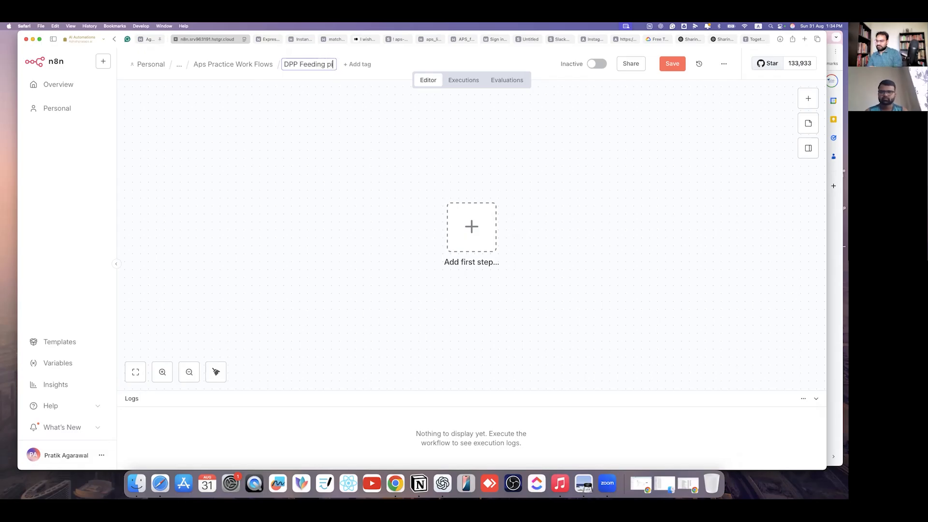
{"action": "type", "text": "pe li"}
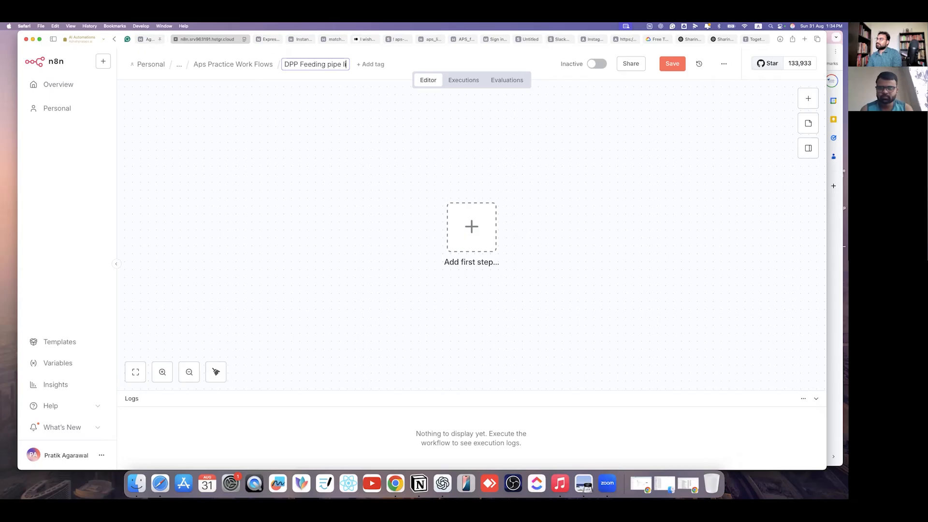
{"action": "type", "text": "ne"}
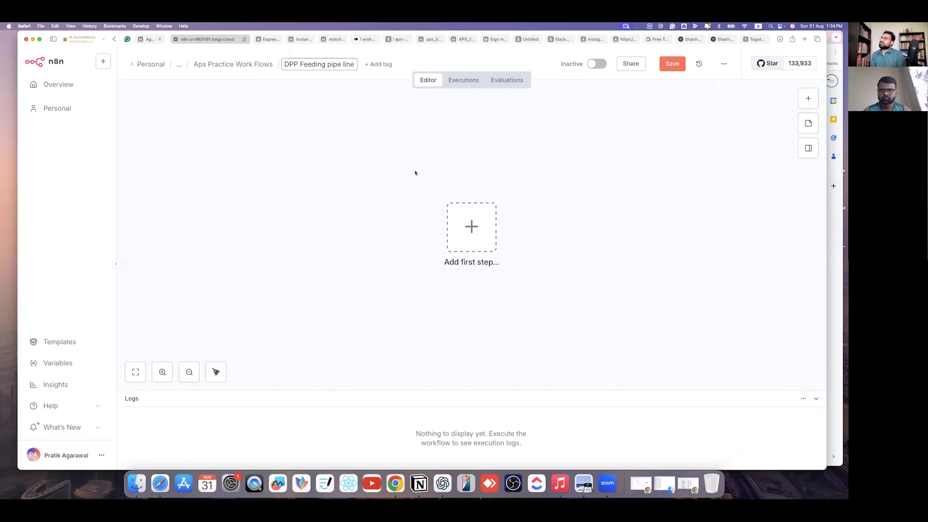
{"action": "key", "text": "Return"}
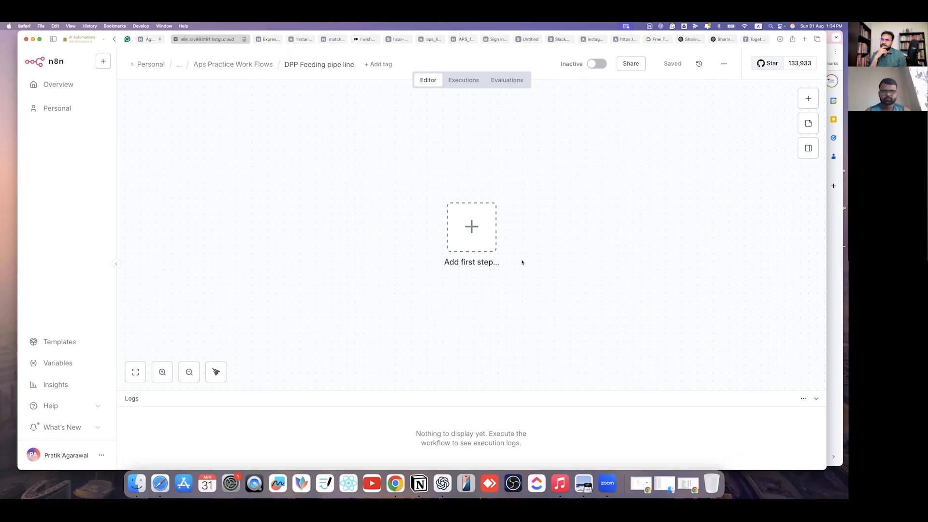
{"action": "left_click", "coordinate": [809, 99]}
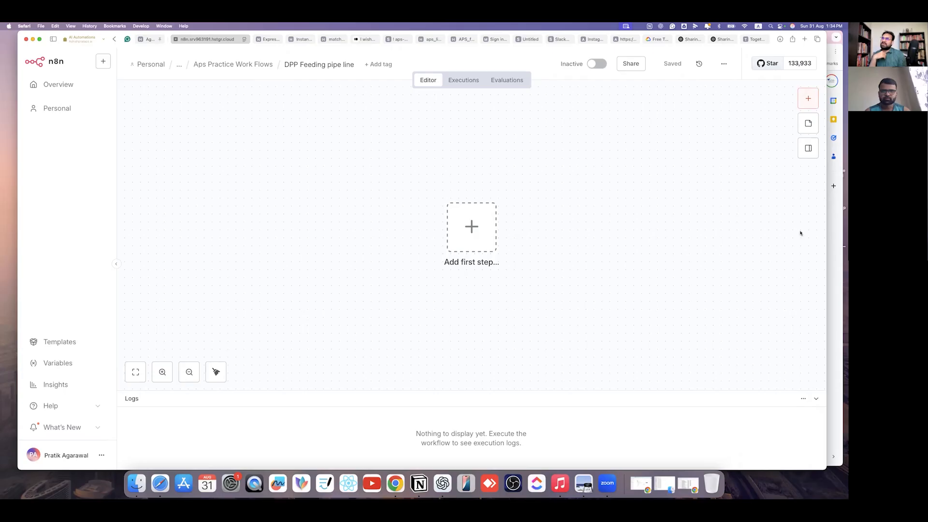
- Browse the first-step trigger choices, then switch to Freeform's All Boards gallery
{"action": "left_click", "coordinate": [579, 220]}
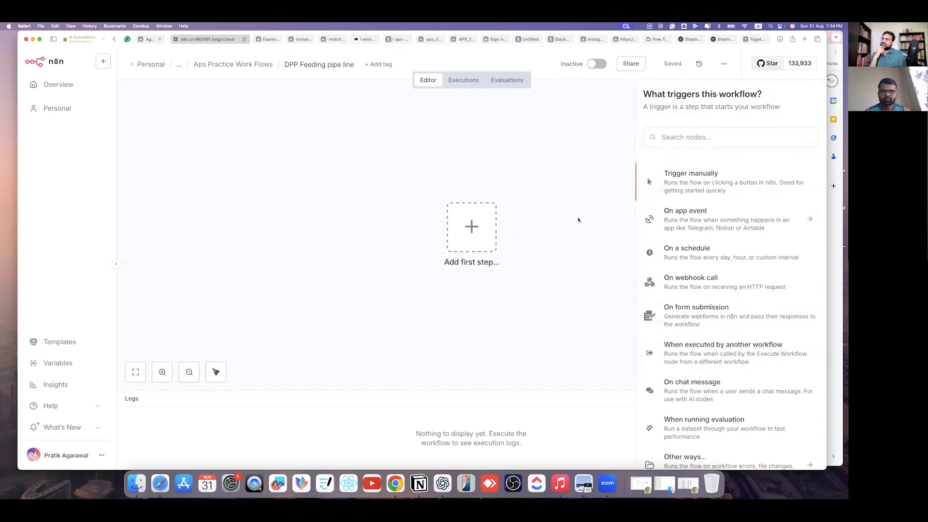
{"action": "left_click", "coordinate": [805, 100]}
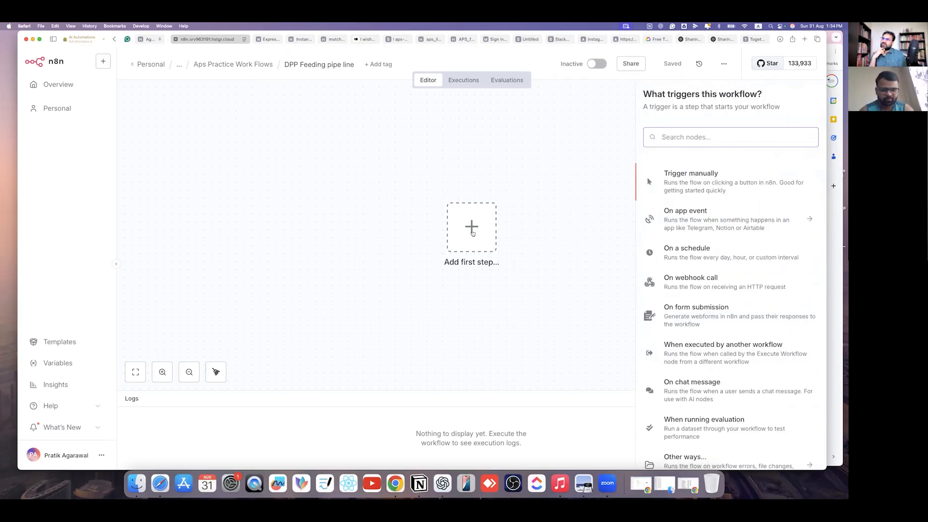
{"action": "scroll", "coordinate": [688, 250], "scroll_direction": "down", "scroll_amount": 1}
{"action": "scroll", "coordinate": [677, 236], "scroll_direction": "up", "scroll_amount": 1}
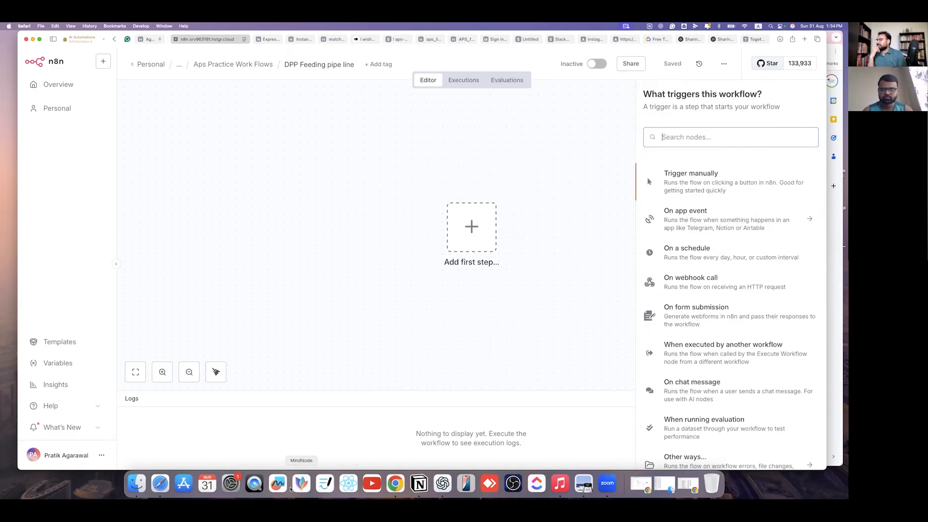
{"action": "left_click", "coordinate": [278, 483]}
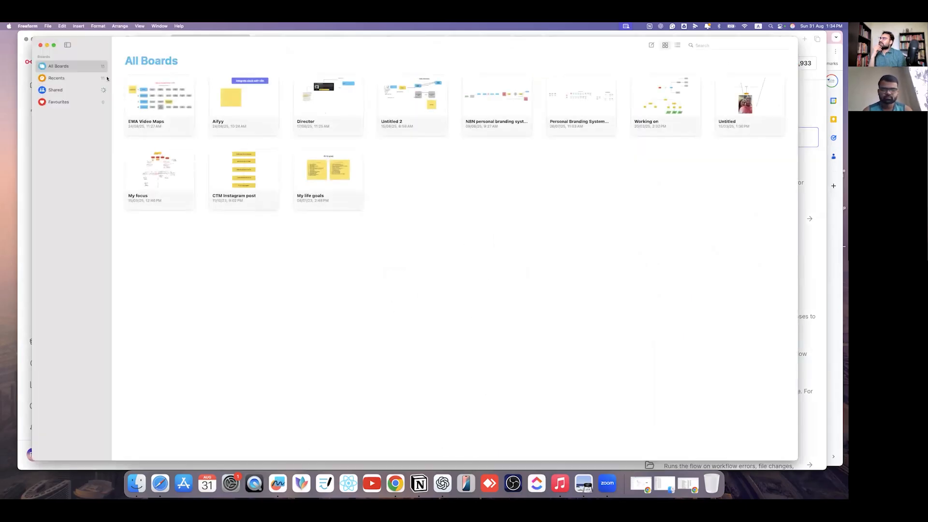
- On a new board, add a blue rounded square stretched into a wide rectangle
{"action": "left_click", "coordinate": [651, 44]}
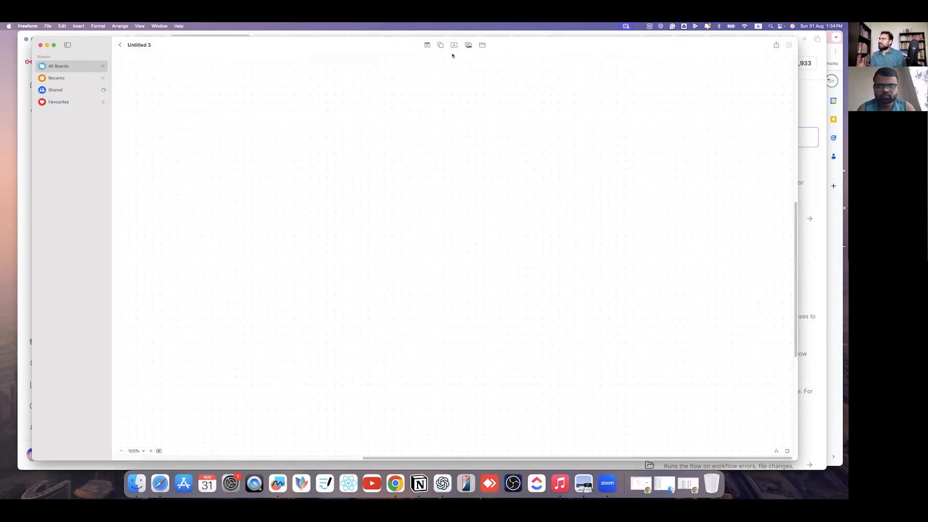
{"action": "left_click", "coordinate": [440, 44]}
{"action": "left_click", "coordinate": [455, 97]}
{"action": "left_click_drag", "start_coordinate": [479, 255], "coordinate": [363, 208]}
{"action": "left_click_drag", "start_coordinate": [307, 207], "coordinate": [300, 191]}
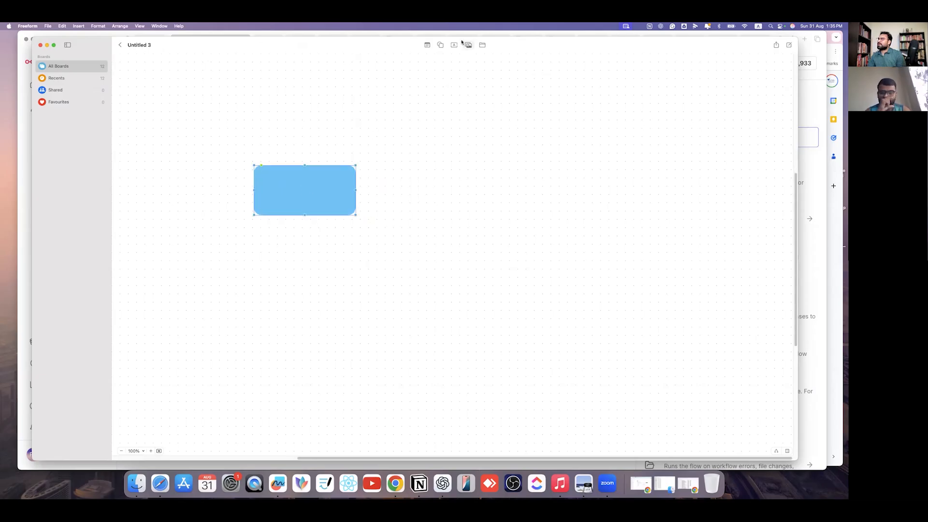
- Place a text box inside the rectangle reading 'get DPP Data from drive'
{"action": "left_click", "coordinate": [454, 44]}
{"action": "left_click_drag", "start_coordinate": [458, 252], "coordinate": [301, 186]}
{"action": "double_click", "coordinate": [301, 186]}
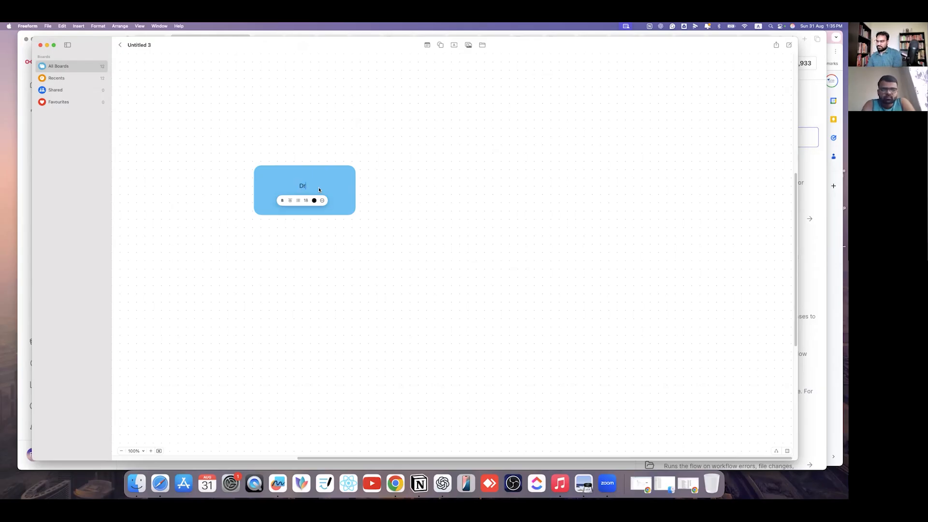
{"action": "type", "text": "get DPP Data from drive"}
{"action": "key", "text": "Escape"}
- Shrink the blue box to about 9.3 × 4 cm and duplicate it
{"action": "left_click_drag", "start_coordinate": [354, 214], "coordinate": [326, 178]}
{"action": "left_click", "coordinate": [338, 217]}
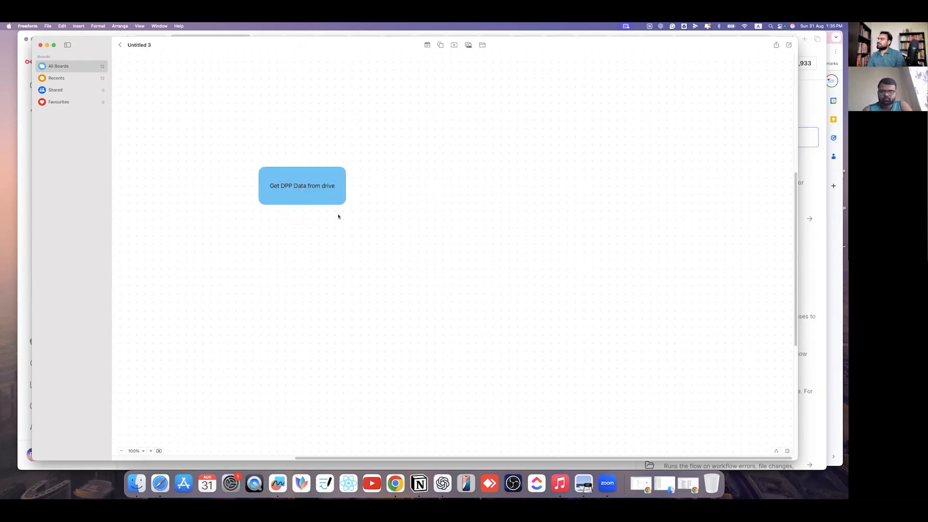
{"action": "double_click", "coordinate": [309, 187]}
{"action": "left_click", "coordinate": [374, 200]}
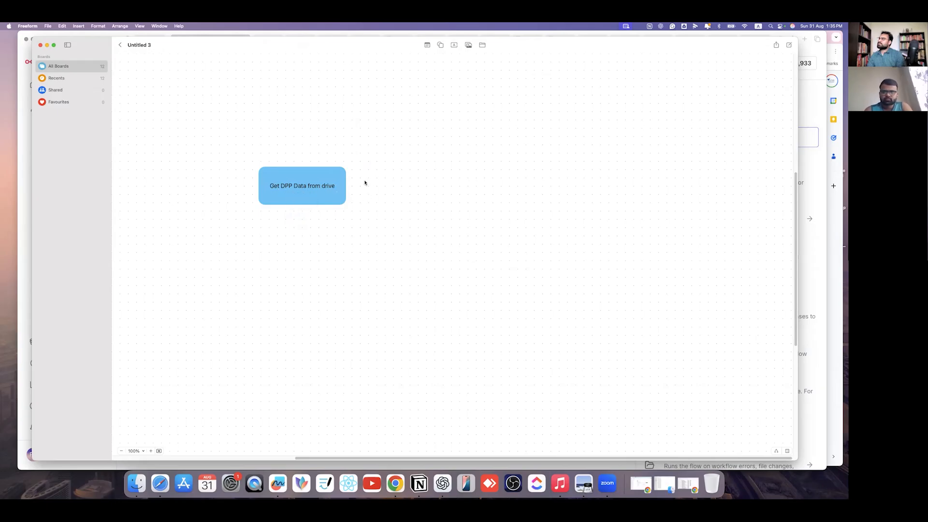
{"action": "left_click", "coordinate": [337, 181]}
{"action": "key", "text": "super+d"}
- Place the copy beside the original and set the first label's font size to 24
{"action": "left_click_drag", "start_coordinate": [336, 198], "coordinate": [425, 188]}
{"action": "double_click", "coordinate": [319, 186]}
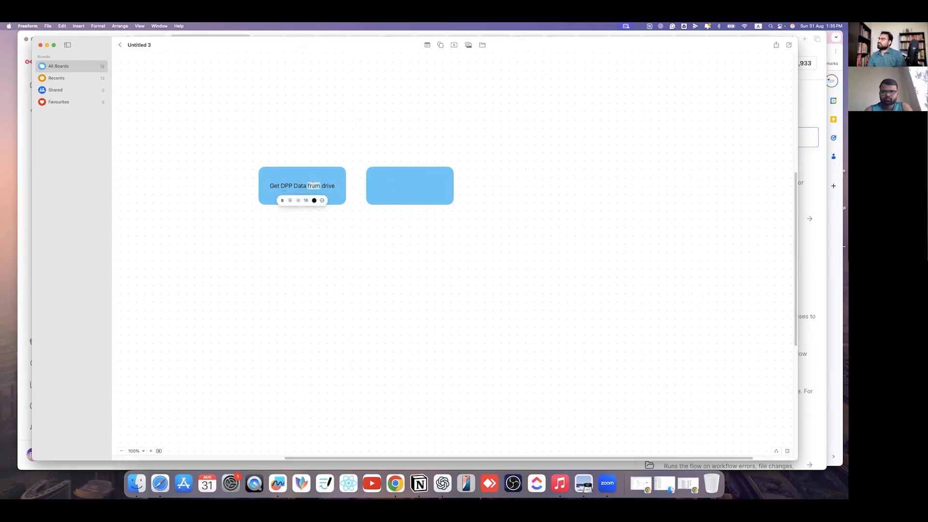
{"action": "left_click", "coordinate": [311, 200]}
{"action": "left_click", "coordinate": [316, 239]}
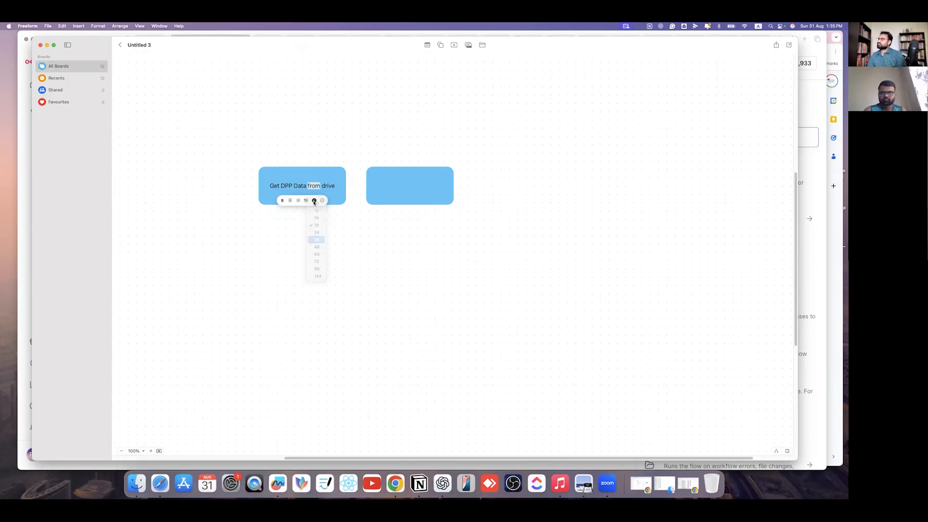
{"action": "left_click_drag", "start_coordinate": [338, 187], "coordinate": [265, 187]}
{"action": "key", "text": "super+a"}
{"action": "left_click", "coordinate": [309, 204]}
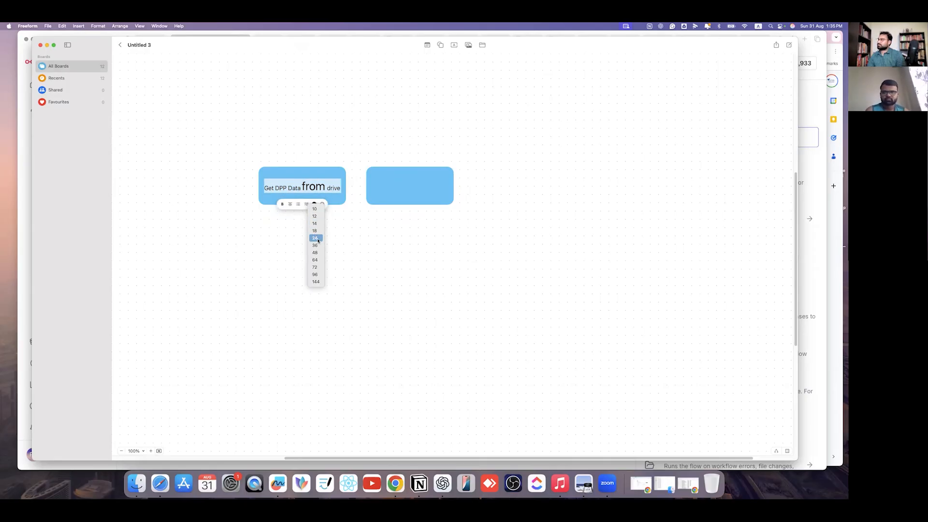
{"action": "left_click", "coordinate": [317, 246]}
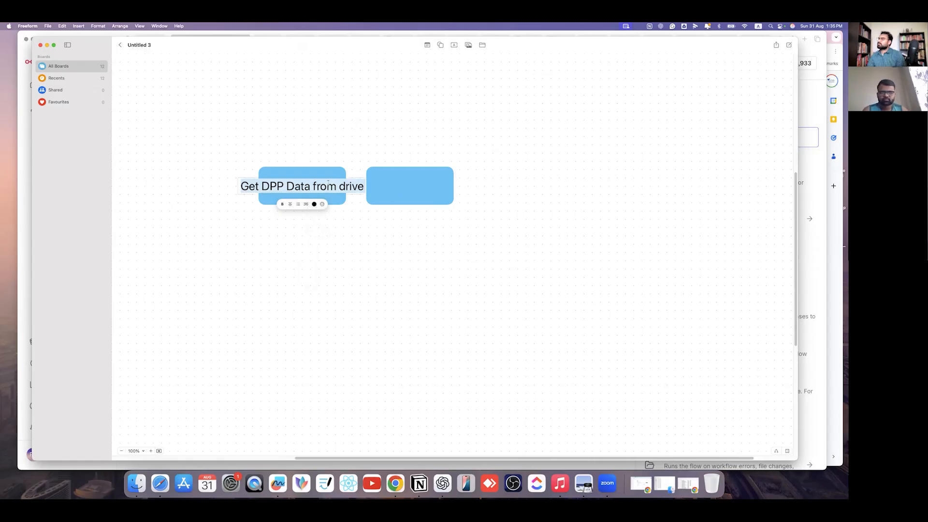
{"action": "left_click", "coordinate": [307, 205]}
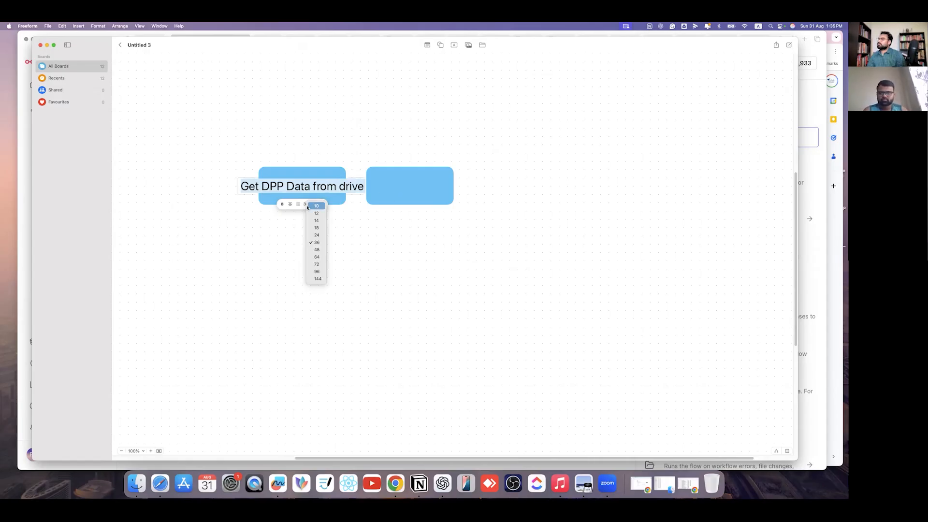
{"action": "left_click", "coordinate": [316, 238]}
{"action": "left_click", "coordinate": [365, 245]}
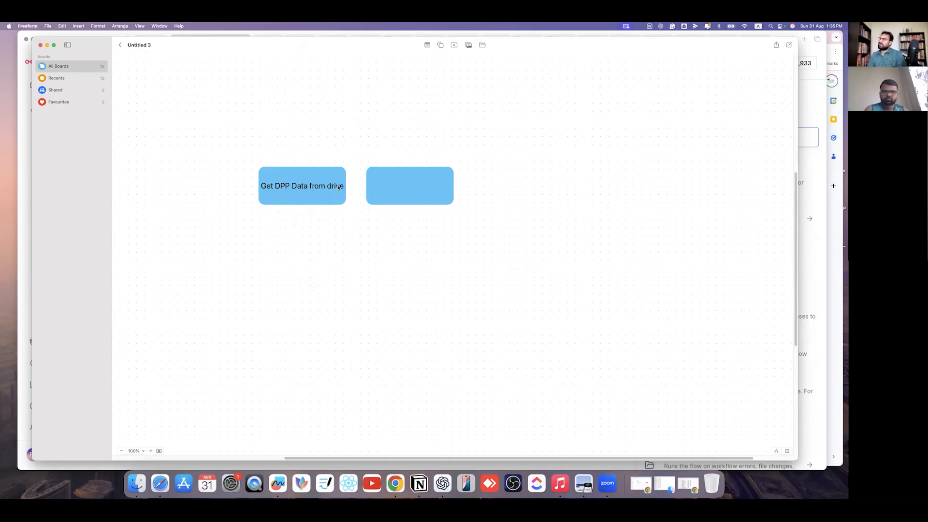
- Realign both boxes and give the labelled box a solid dark border
{"action": "left_click", "coordinate": [409, 189]}
{"action": "left_click_drag", "start_coordinate": [229, 146], "coordinate": [275, 202]}
{"action": "left_click_drag", "start_coordinate": [390, 194], "coordinate": [365, 194]}
{"action": "left_click", "coordinate": [261, 173]}
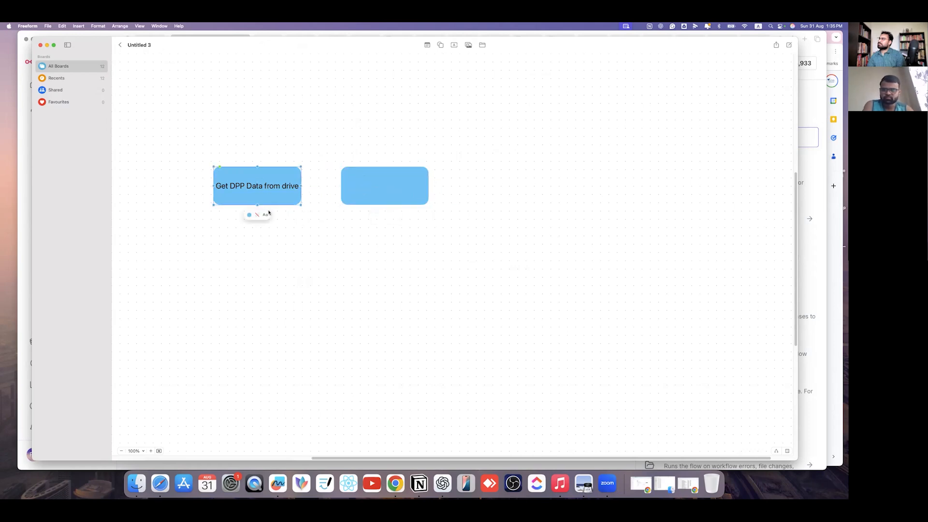
{"action": "left_click", "coordinate": [258, 214]}
{"action": "left_click", "coordinate": [244, 230]}
- Replace the empty box with a duplicate of the bordered box, copying its label in
{"action": "left_click", "coordinate": [375, 189]}
{"action": "key", "text": "Delete"}
{"action": "left_click", "coordinate": [272, 178]}
{"action": "key", "text": "super+d"}
{"action": "left_click_drag", "start_coordinate": [276, 209], "coordinate": [372, 192]}
{"action": "left_click", "coordinate": [269, 188]}
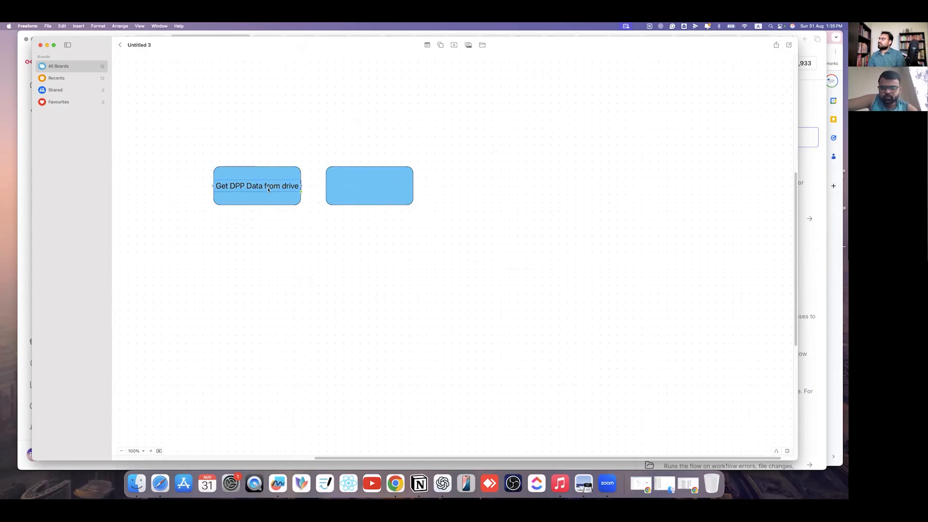
{"action": "left_click_drag", "start_coordinate": [257, 187], "coordinate": [329, 185]}
- Relabel the second box 'Fetch all the Information', correcting the misspelled word
{"action": "left_click", "coordinate": [369, 187]}
{"action": "type", "text": "Fe"}
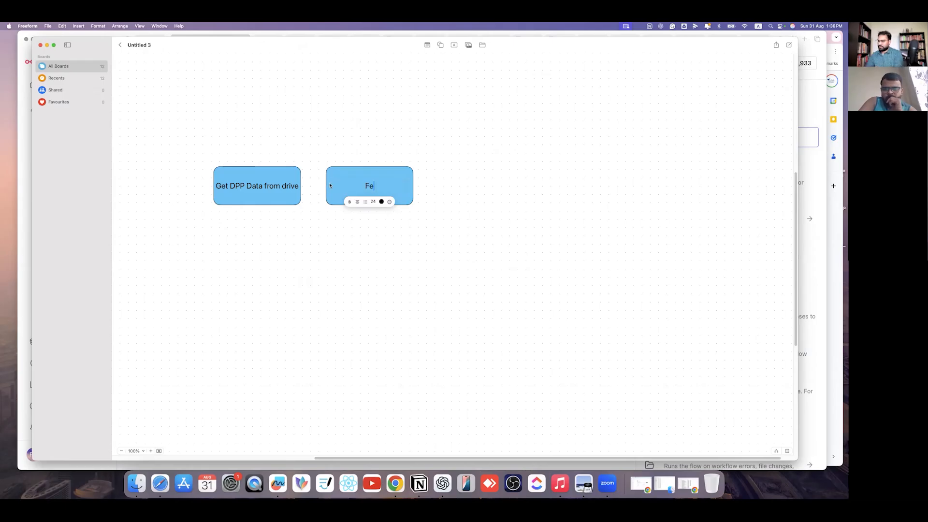
{"action": "type", "text": "tch all th"}
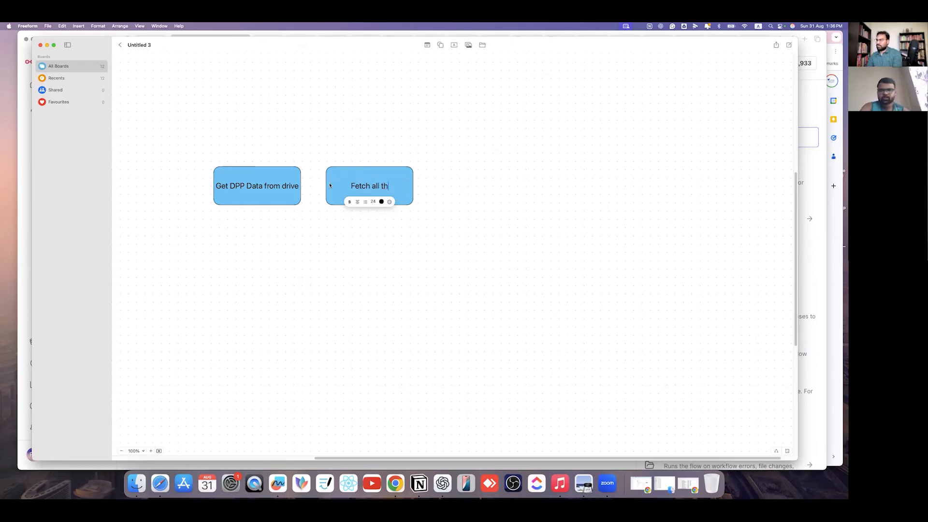
{"action": "type", "text": "e Informaton"}
{"action": "left_click", "coordinate": [385, 196]}
{"action": "key", "text": "super+z"}
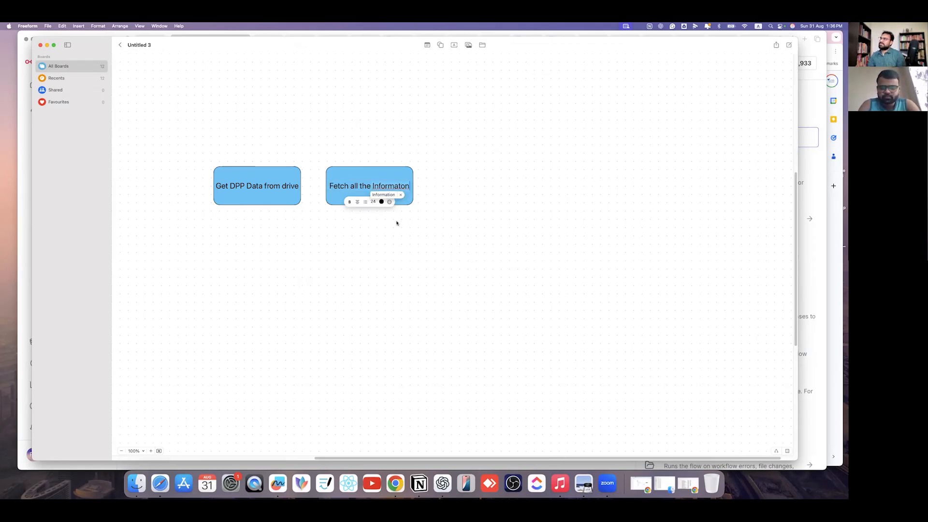
{"action": "right_click", "coordinate": [390, 188]}
{"action": "left_click", "coordinate": [362, 238]}
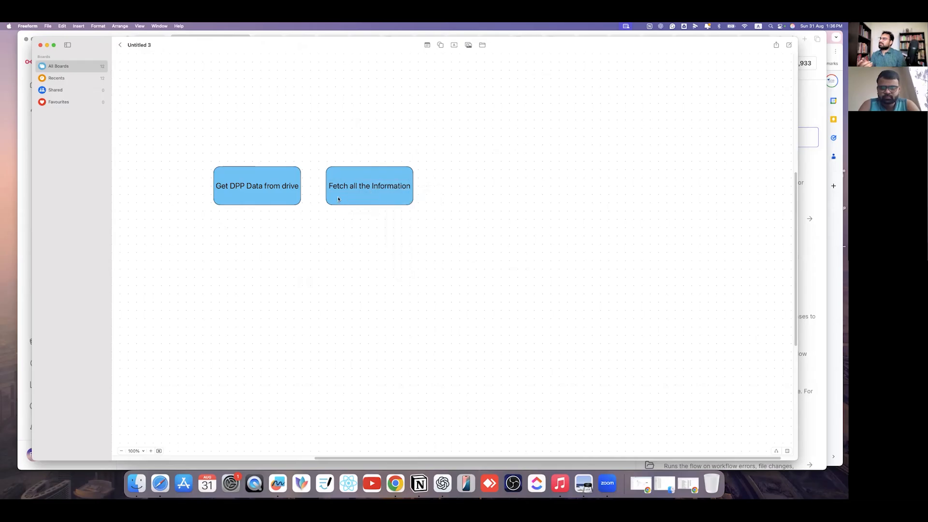
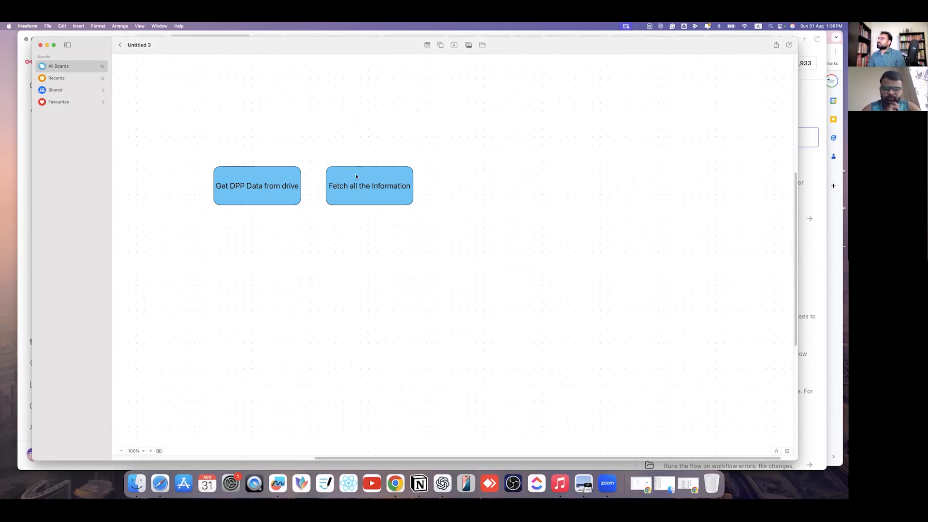
- Duplicate the Fetch all the Information box to its right and relabel it 'Feed it in Excel'
{"action": "left_click", "coordinate": [376, 203]}
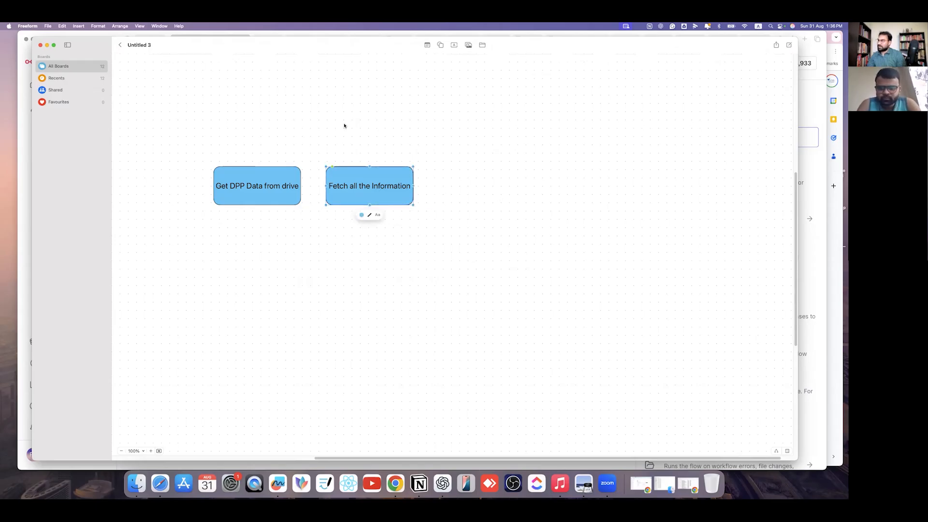
{"action": "key", "text": "super+d"}
{"action": "left_click_drag", "start_coordinate": [392, 187], "coordinate": [442, 183]}
{"action": "double_click", "coordinate": [487, 183]}
{"action": "type", "text": "D"}
{"action": "key", "text": "BackSpace"}
{"action": "type", "text": "Fee"}
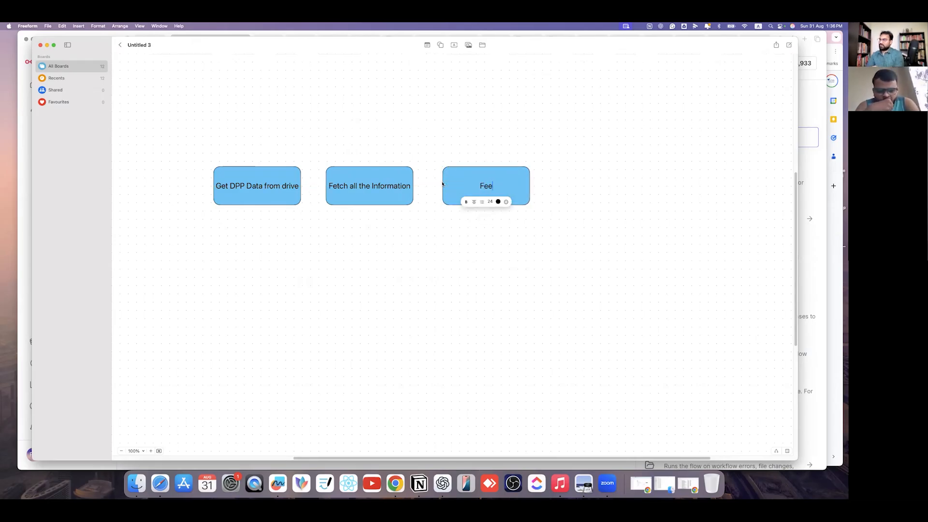
{"action": "type", "text": "d it in "}
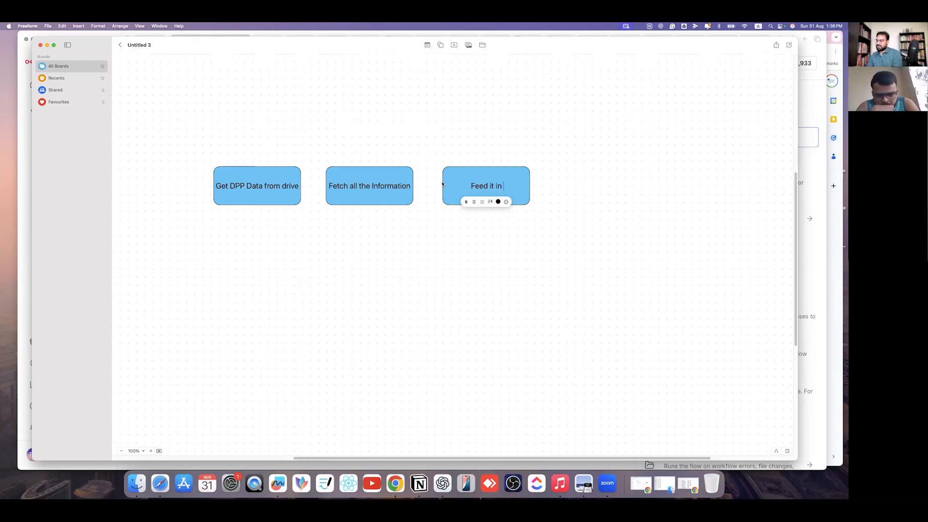
{"action": "type", "text": "Excel"}
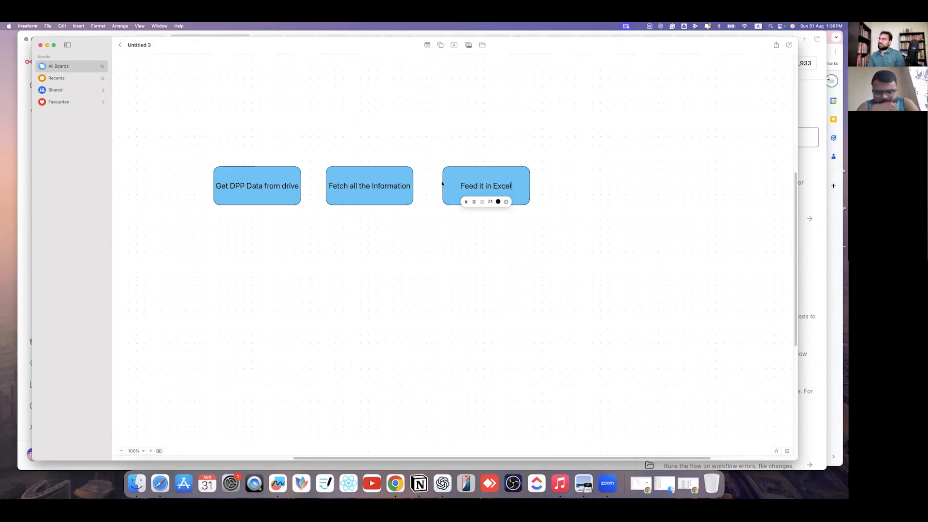
{"action": "left_click", "coordinate": [583, 266]}
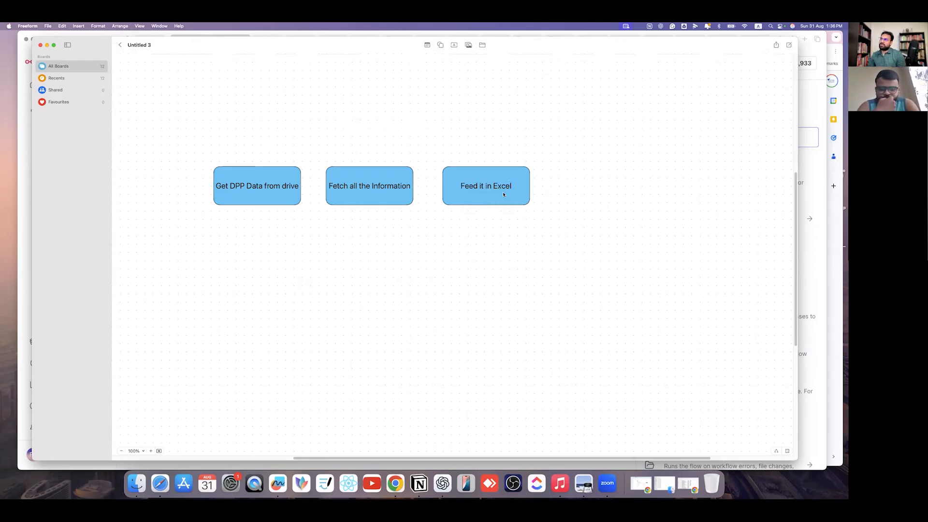
- Add a fourth box to the right reading 'Give that excel to agent'
{"action": "left_click_drag", "start_coordinate": [460, 143], "coordinate": [534, 199]}
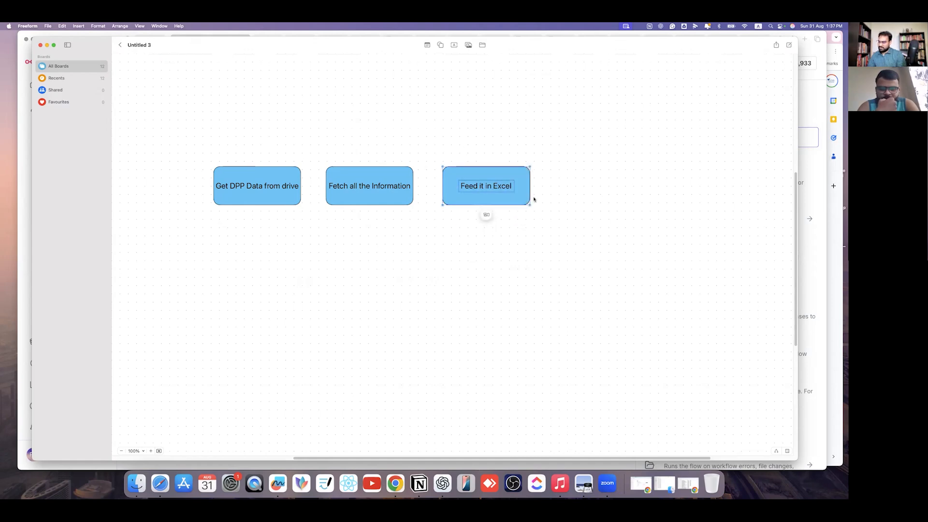
{"action": "left_click_drag", "start_coordinate": [482, 187], "coordinate": [574, 179]}
{"action": "double_click", "coordinate": [593, 186]}
{"action": "type", "text": "Give"}
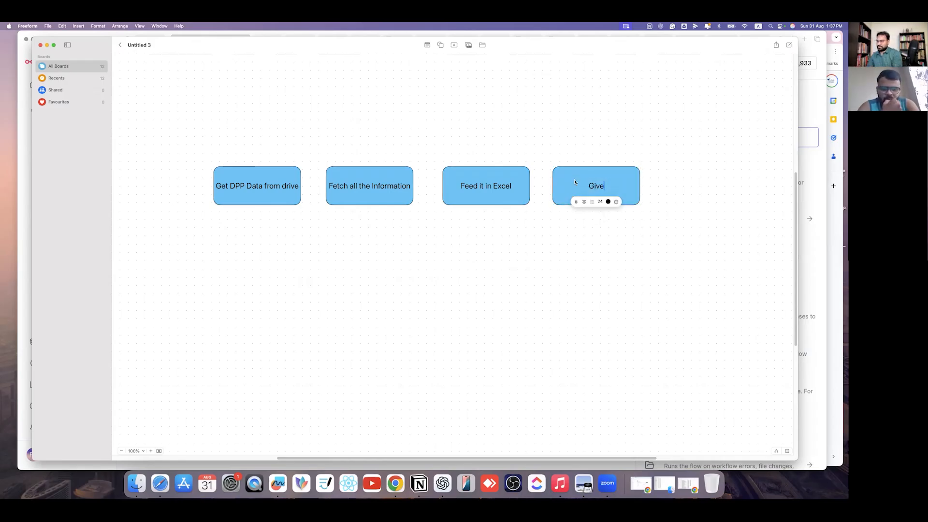
{"action": "type", "text": " that exce"}
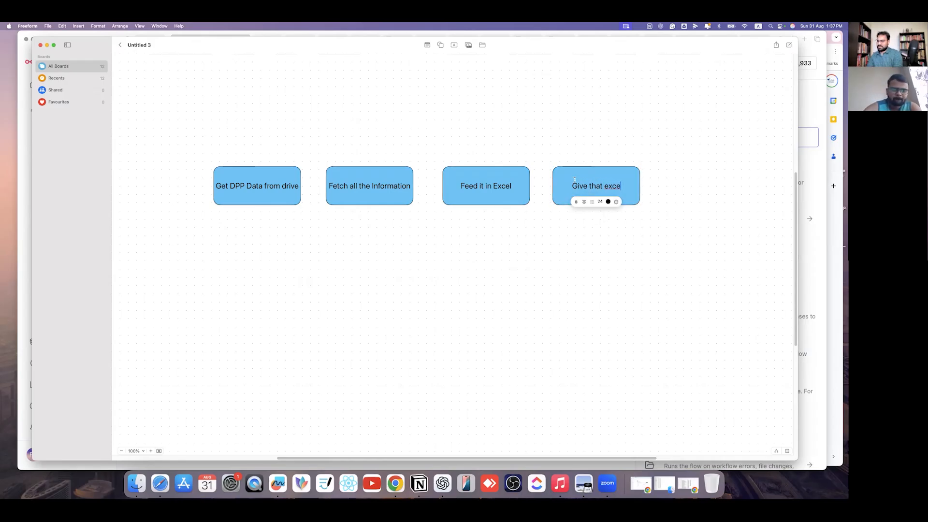
{"action": "type", "text": "l to agent"}
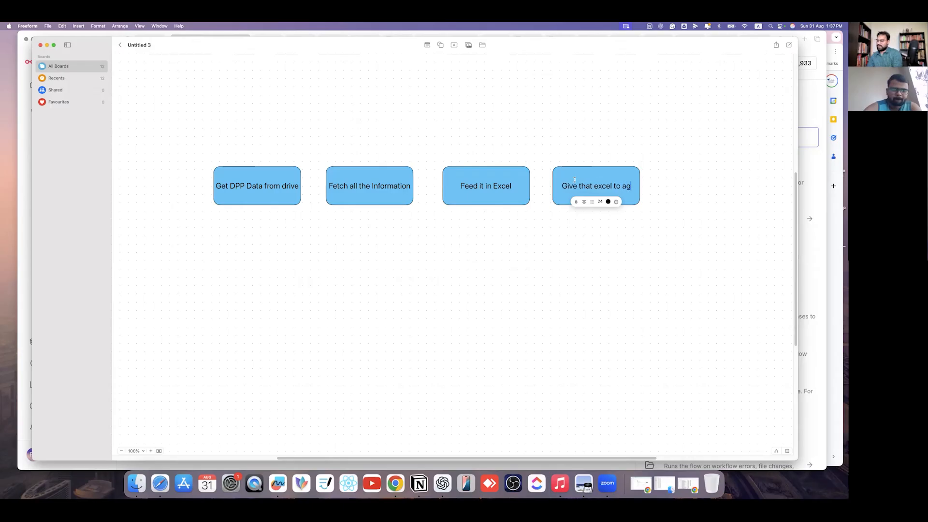
{"action": "left_click", "coordinate": [633, 334]}
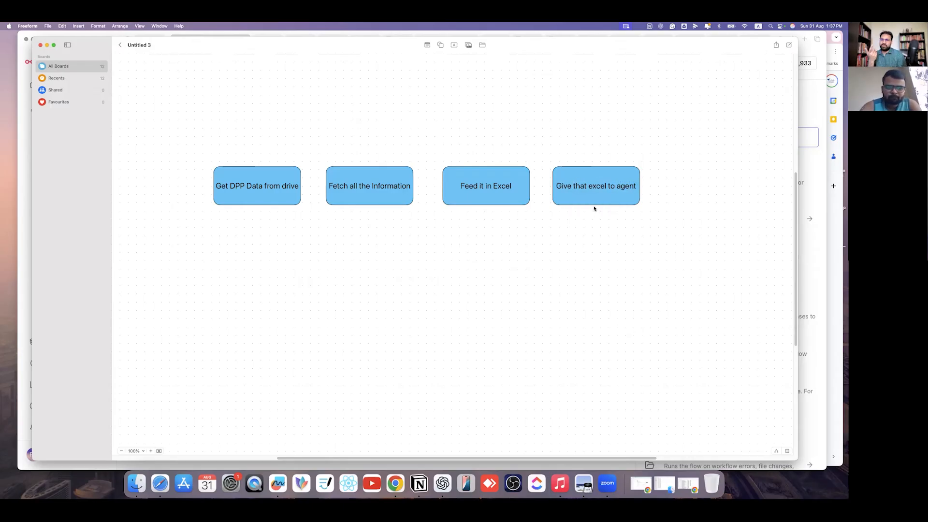
- Link each pair of the four boxes with connector lines, from Get DPP Data to Give that excel
{"action": "left_click", "coordinate": [775, 451]}
{"action": "double_click", "coordinate": [295, 189]}
{"action": "left_click_drag", "start_coordinate": [309, 186], "coordinate": [327, 186]}
{"action": "double_click", "coordinate": [408, 189]}
{"action": "left_click_drag", "start_coordinate": [422, 187], "coordinate": [447, 187]}
{"action": "double_click", "coordinate": [520, 189]}
{"action": "left_click_drag", "start_coordinate": [523, 186], "coordinate": [563, 187]}
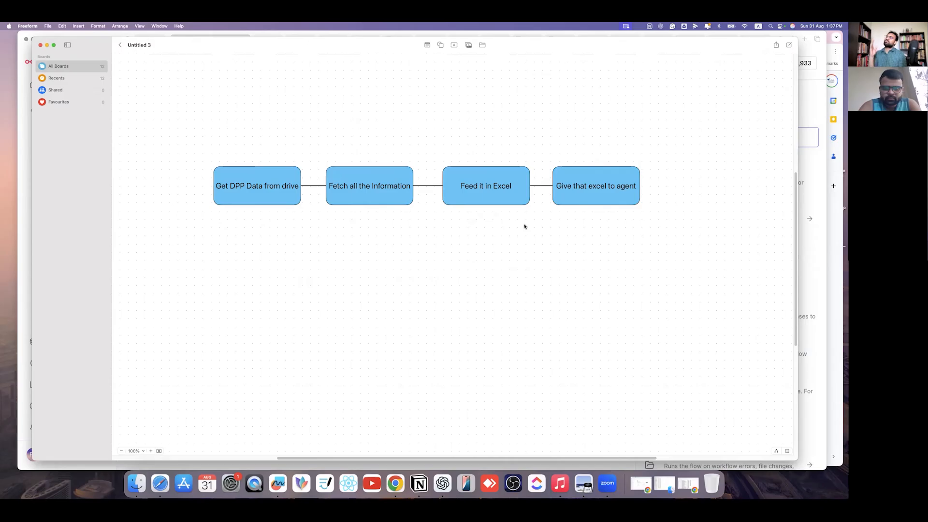
- Zoom the diagram to 125%, center it, and switch to the n8n workflow editor
{"action": "left_click", "coordinate": [151, 451]}
{"action": "left_click_drag", "start_coordinate": [391, 244], "coordinate": [409, 309]}
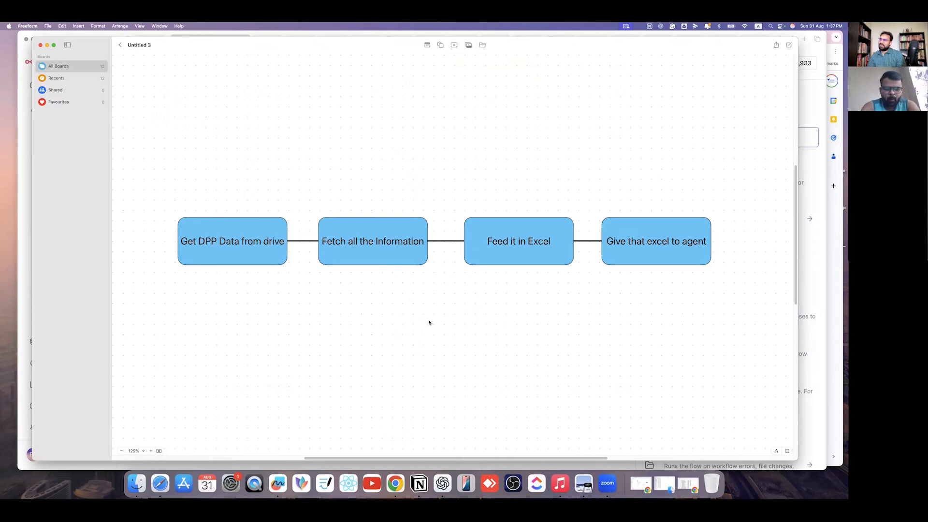
{"action": "left_click", "coordinate": [808, 432]}
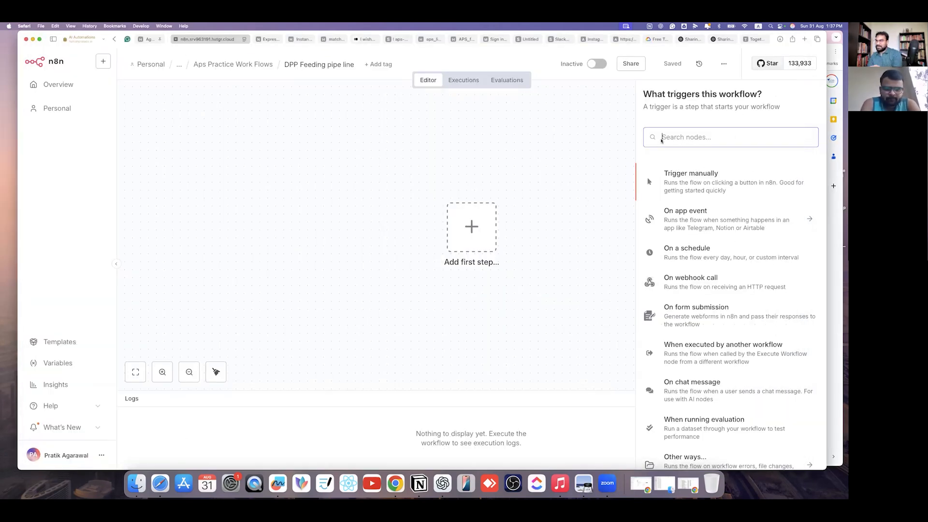
- Search 'goo' for the workflow's first step and choose the Google Drive node
{"action": "left_click", "coordinate": [578, 195]}
{"action": "left_click", "coordinate": [472, 227]}
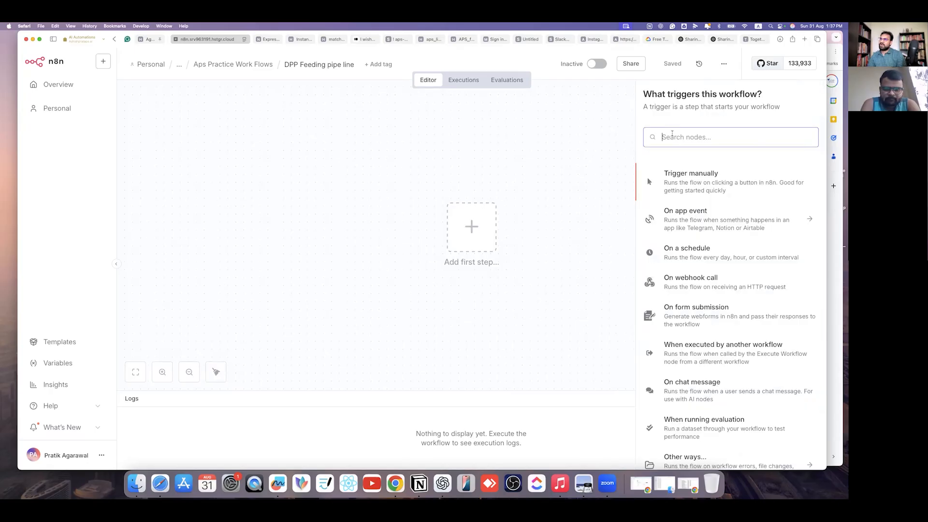
{"action": "type", "text": "goo"}
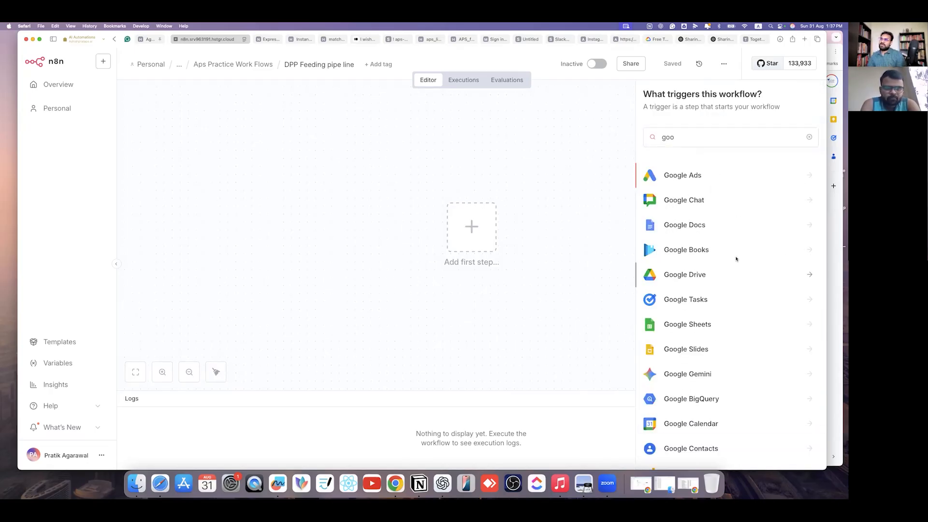
{"action": "left_click", "coordinate": [758, 280]}
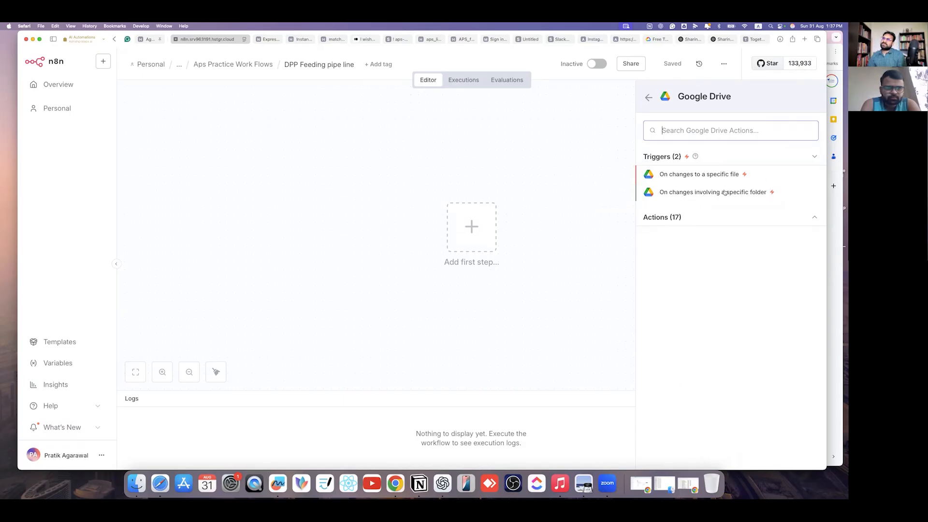
- Add the Google Drive action Search files and folders
{"action": "left_click", "coordinate": [760, 222]}
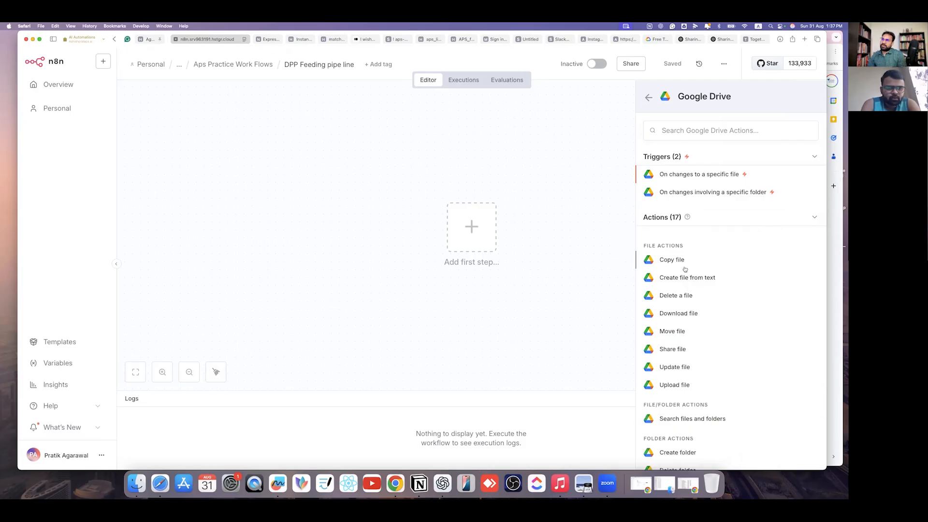
{"action": "scroll", "coordinate": [674, 387], "scroll_direction": "down", "scroll_amount": 2}
{"action": "scroll", "coordinate": [671, 381], "scroll_direction": "down", "scroll_amount": 2}
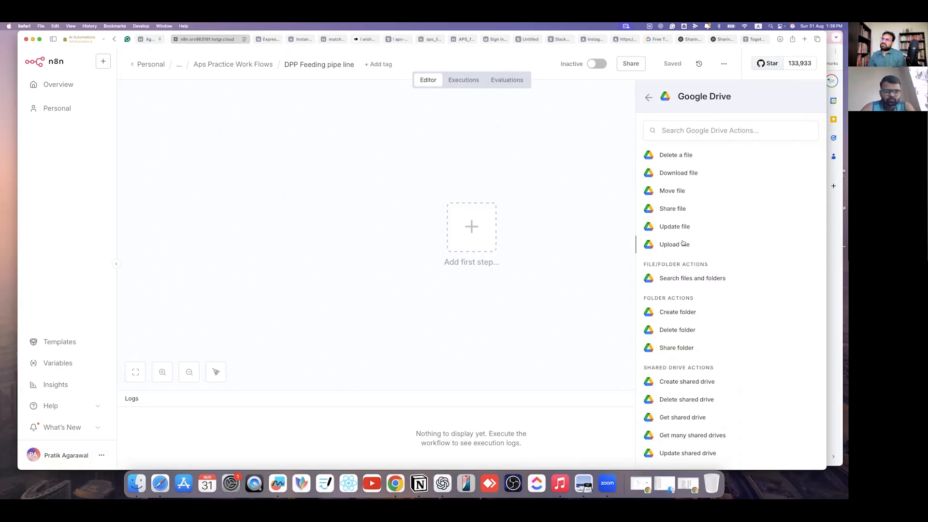
{"action": "scroll", "coordinate": [682, 223], "scroll_direction": "up", "scroll_amount": 2}
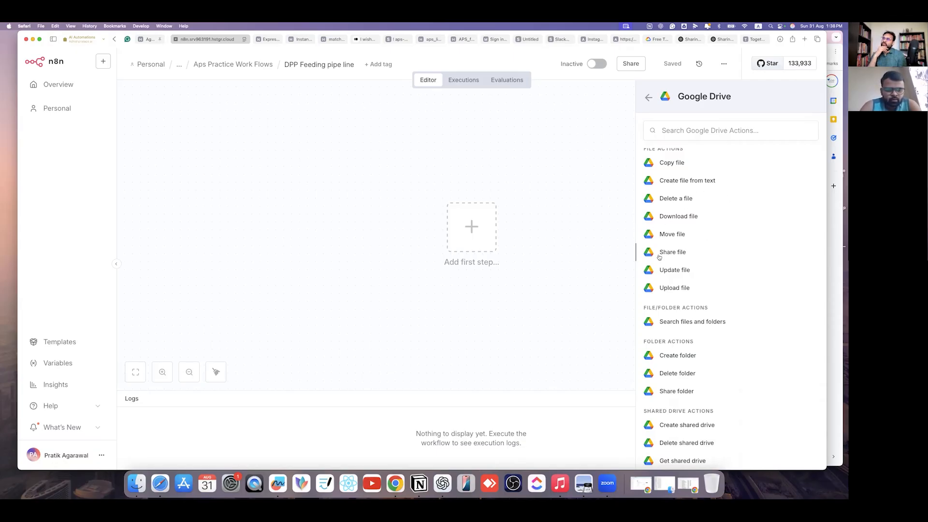
{"action": "scroll", "coordinate": [686, 314], "scroll_direction": "down", "scroll_amount": 2}
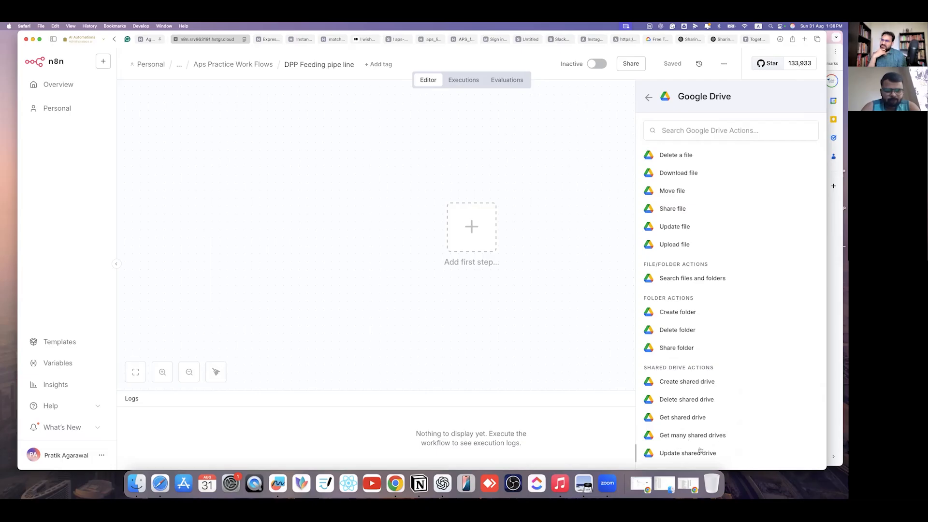
{"action": "scroll", "coordinate": [682, 397], "scroll_direction": "up", "scroll_amount": 3}
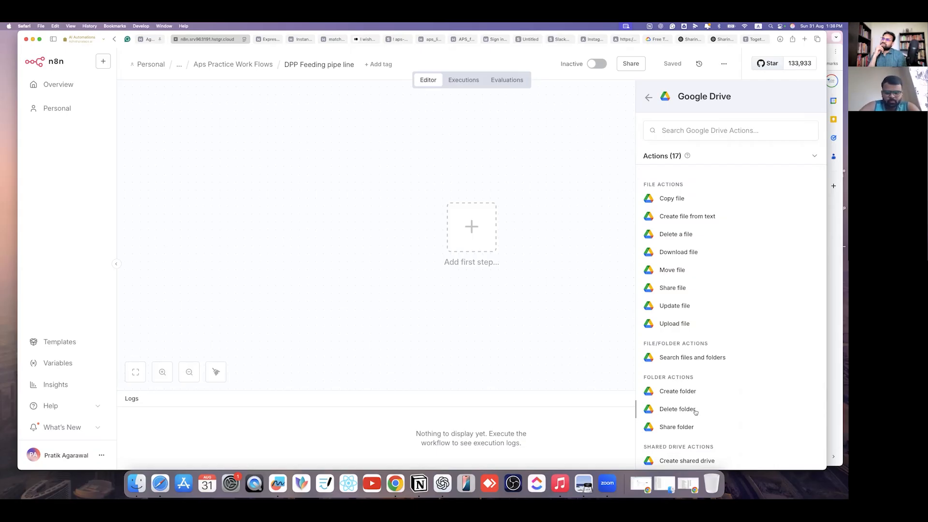
{"action": "scroll", "coordinate": [686, 310], "scroll_direction": "up", "scroll_amount": 2}
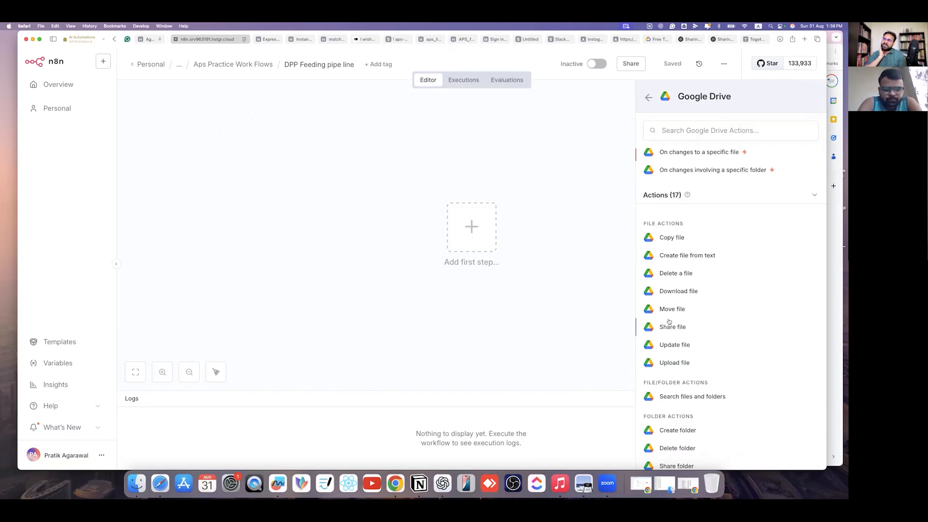
{"action": "scroll", "coordinate": [677, 348], "scroll_direction": "down", "scroll_amount": 3}
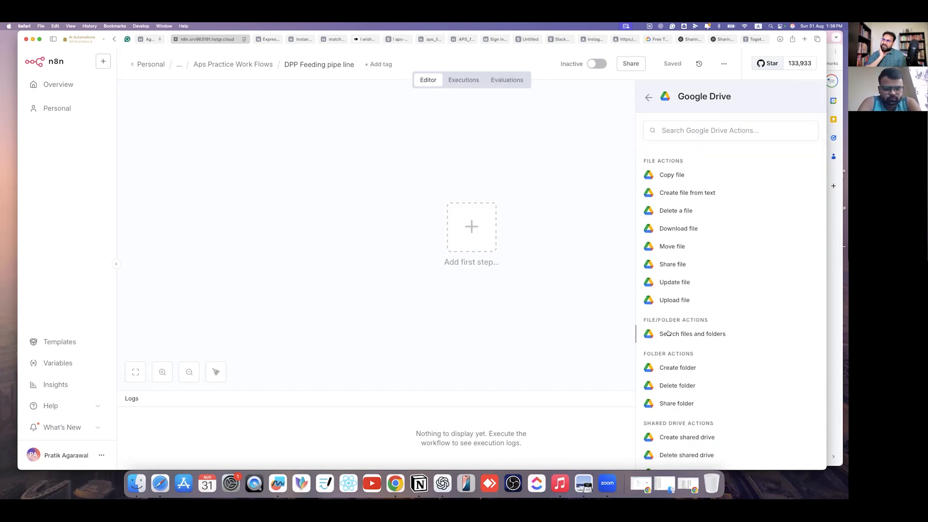
{"action": "left_click", "coordinate": [746, 338]}
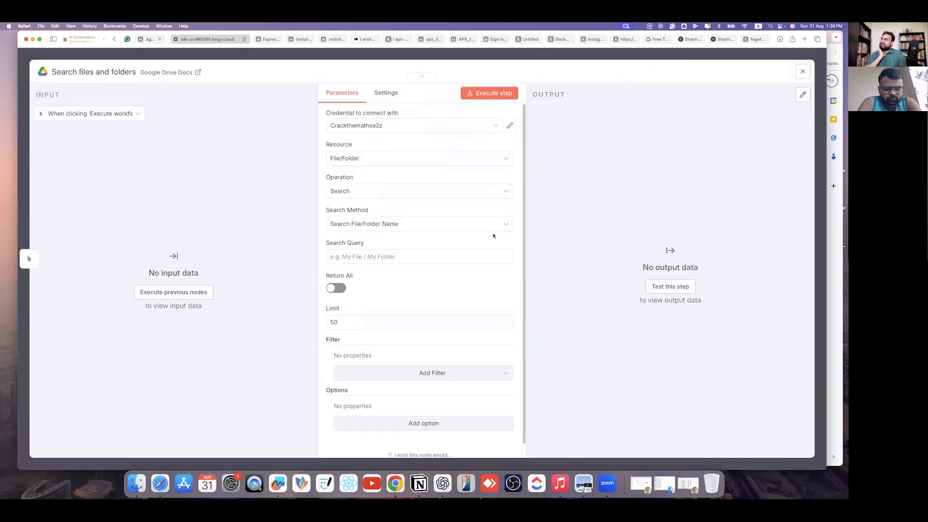
- Close the Drive node's settings, leaving the Search files and folders name unchanged
{"action": "left_click", "coordinate": [530, 58]}
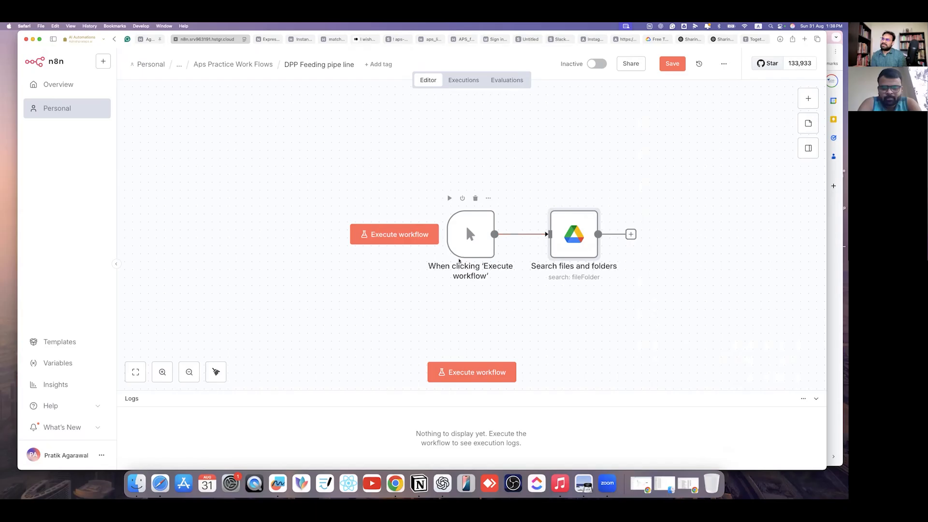
{"action": "key", "text": "F2"}
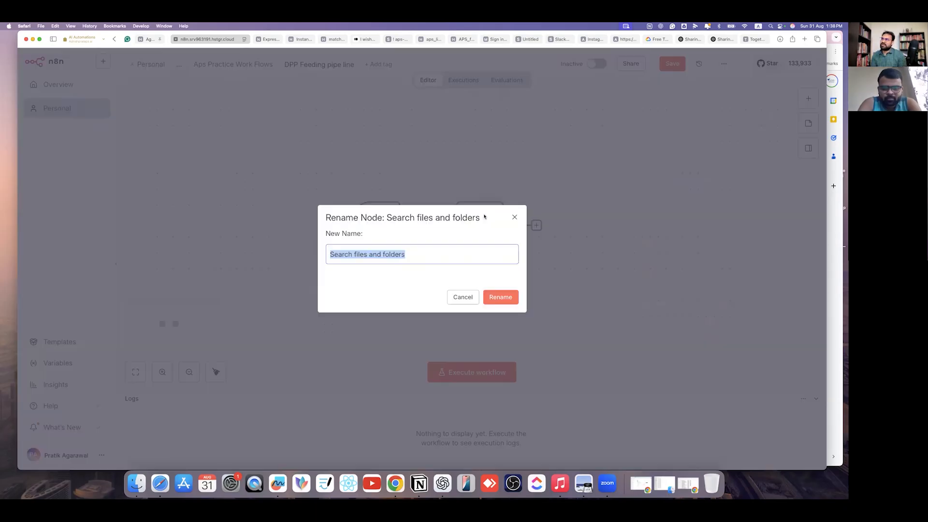
{"action": "key", "text": "Escape"}
{"action": "scroll", "coordinate": [358, 236], "scroll_direction": "right", "scroll_amount": 3}
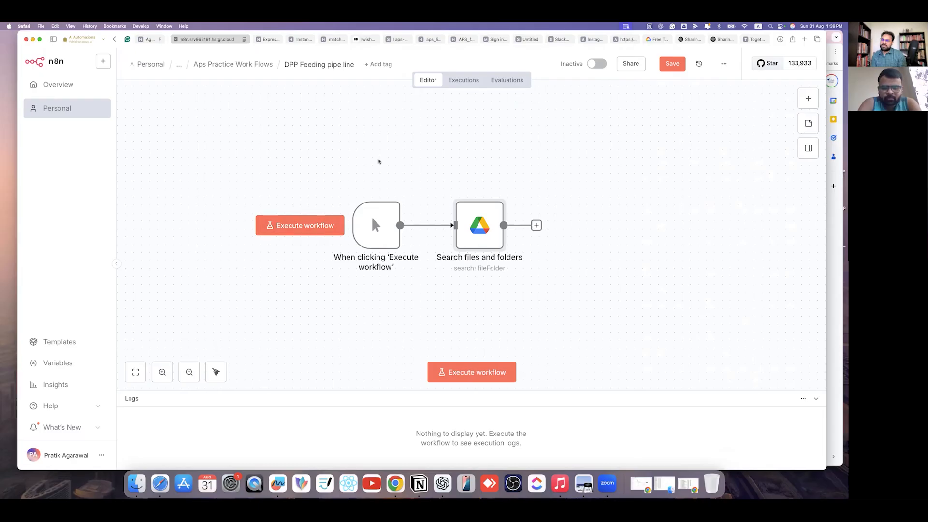
{"action": "mouse_move", "coordinate": [377, 225]}
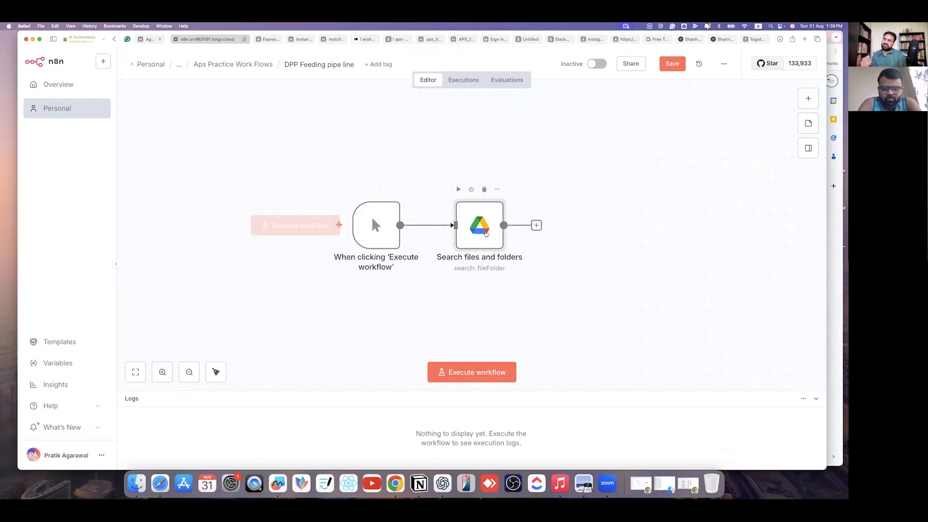
{"action": "mouse_move", "coordinate": [489, 248]}
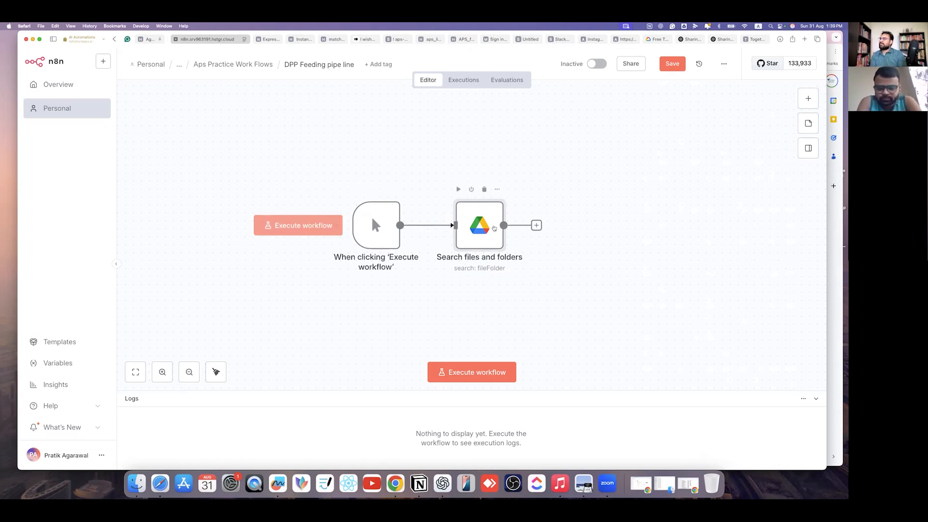
- Open the Drive search node, keep its credential, and try the Search Method options
{"action": "double_click", "coordinate": [494, 228]}
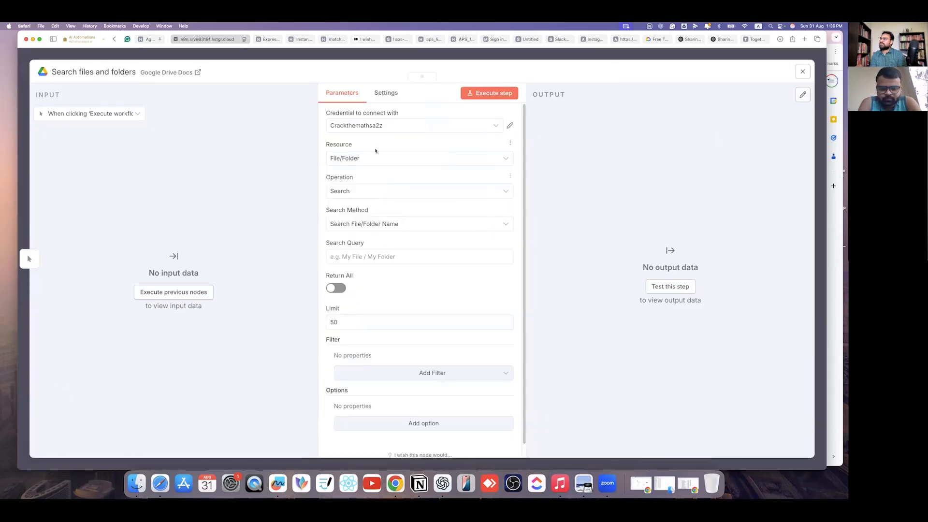
{"action": "left_click", "coordinate": [461, 126]}
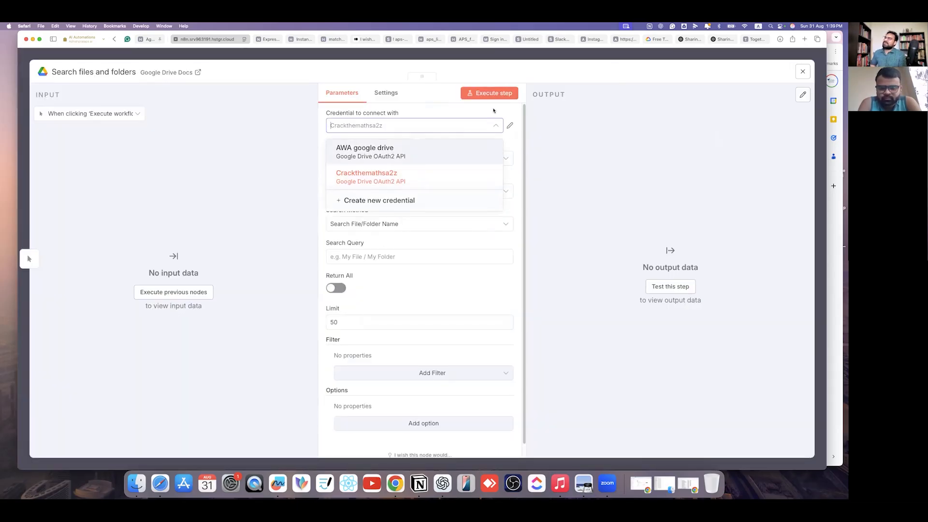
{"action": "left_click", "coordinate": [490, 111]}
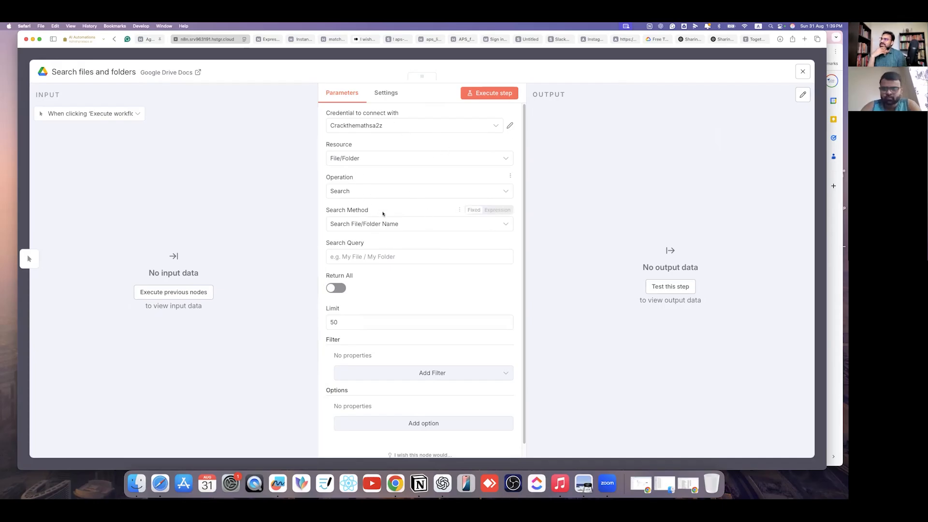
{"action": "left_click", "coordinate": [460, 227]}
{"action": "left_click", "coordinate": [413, 209]}
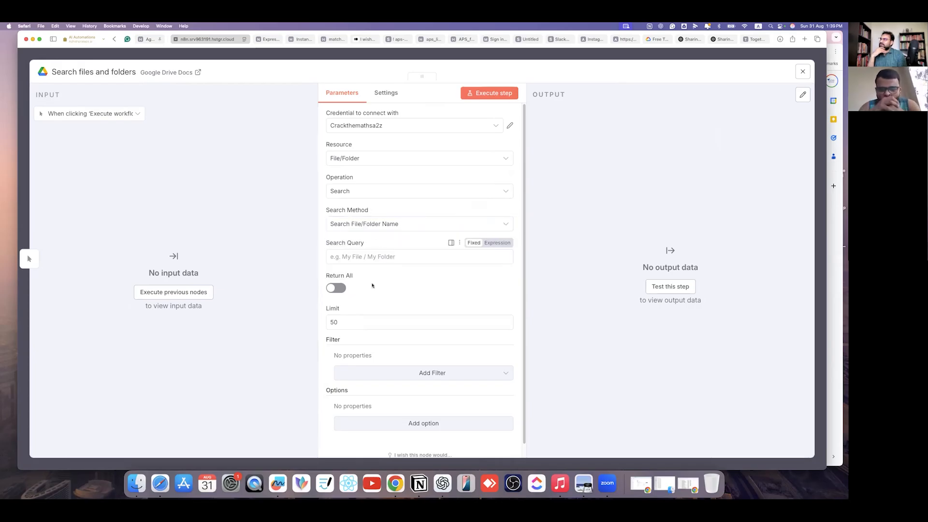
{"action": "scroll", "coordinate": [372, 285], "scroll_direction": "down", "scroll_amount": 1}
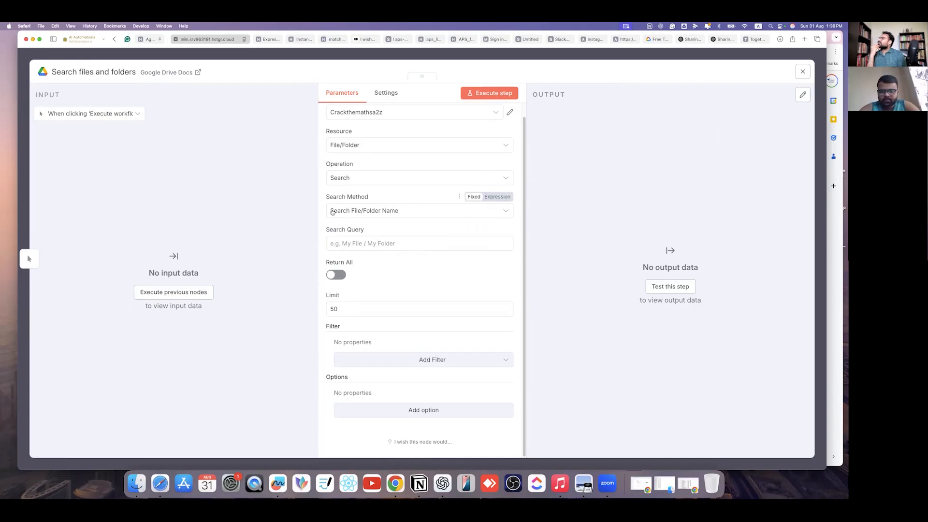
{"action": "left_click", "coordinate": [443, 212]}
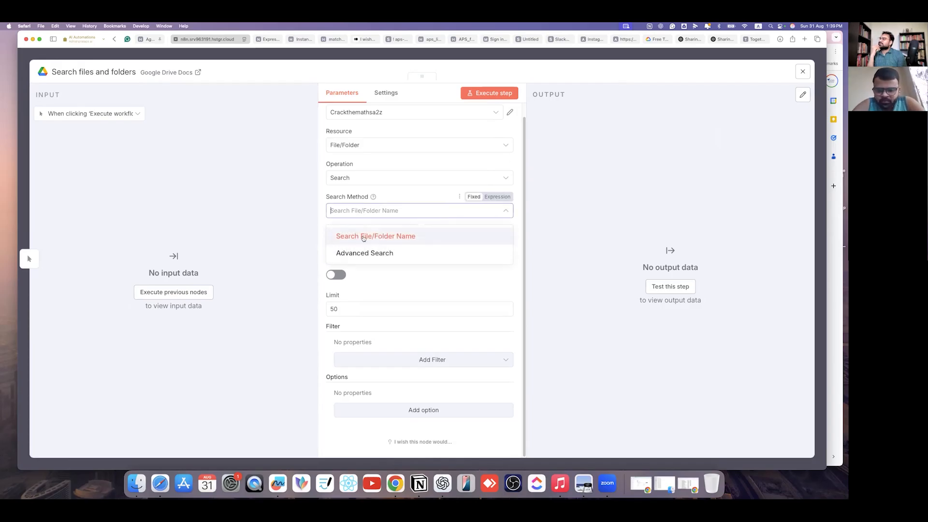
{"action": "left_click", "coordinate": [363, 244]}
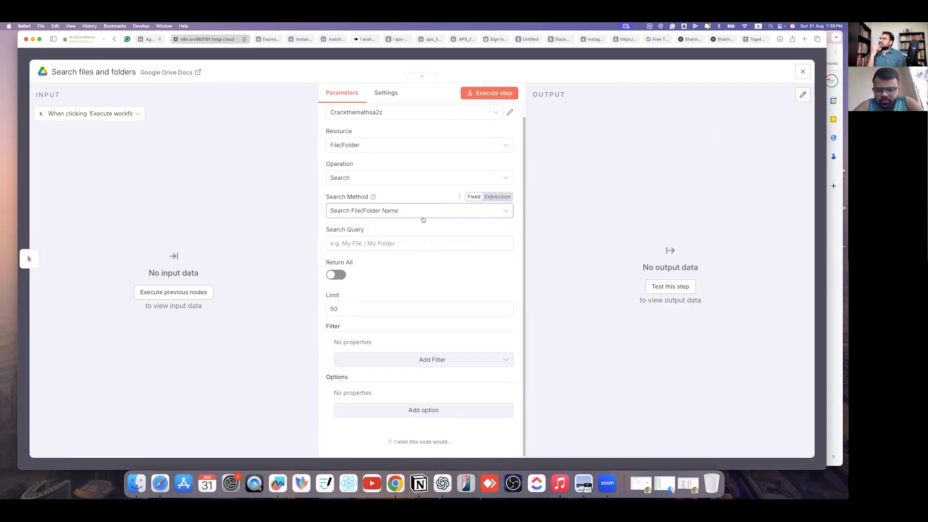
{"action": "left_click", "coordinate": [422, 213]}
{"action": "left_click", "coordinate": [367, 253]}
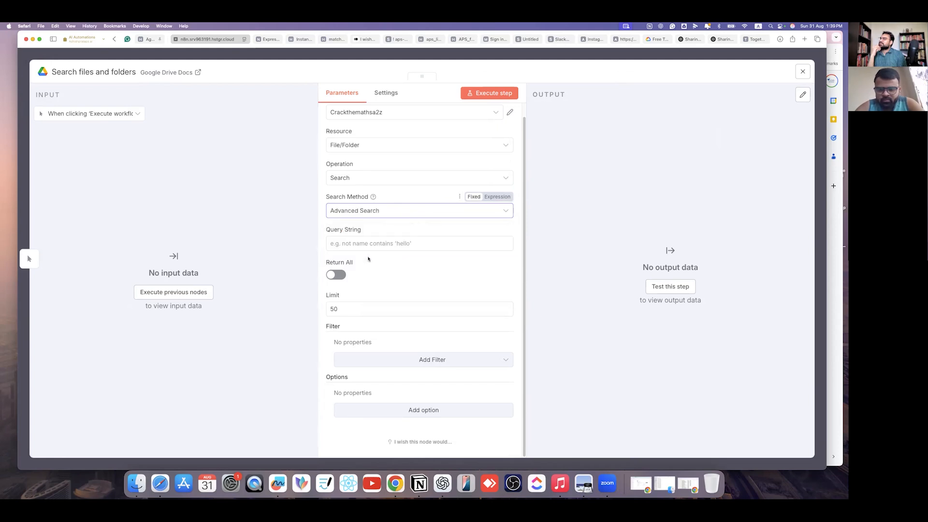
{"action": "left_click", "coordinate": [446, 210]}
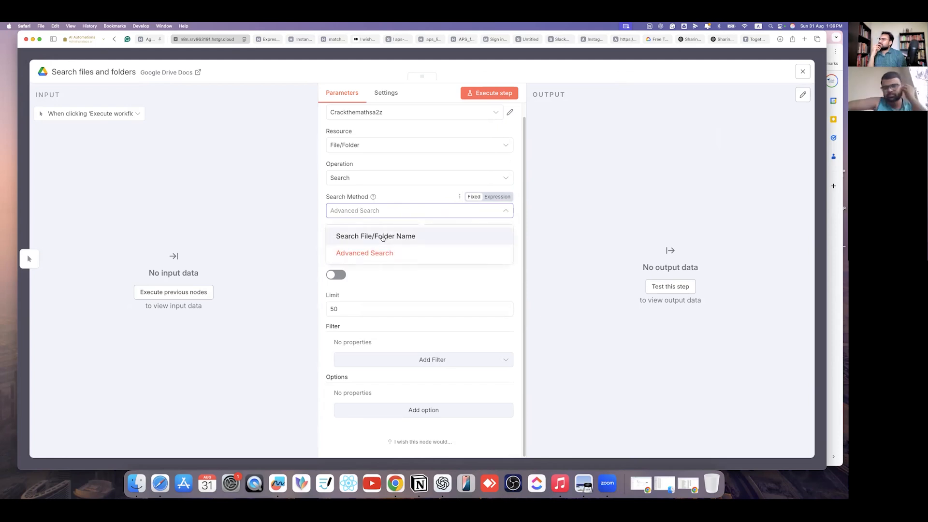
{"action": "left_click", "coordinate": [382, 236]}
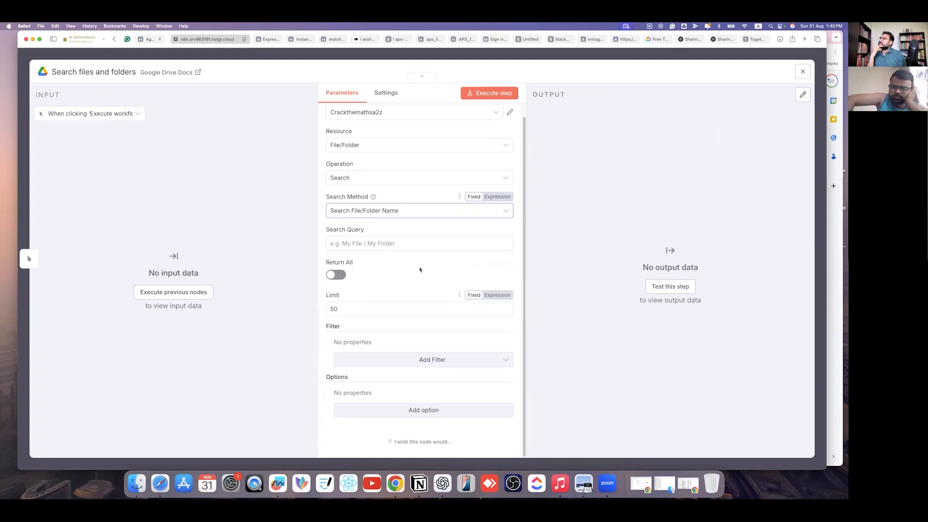
- Try the Folder and file upload resource types, then return the node to File/Folder
{"action": "left_click", "coordinate": [410, 145]}
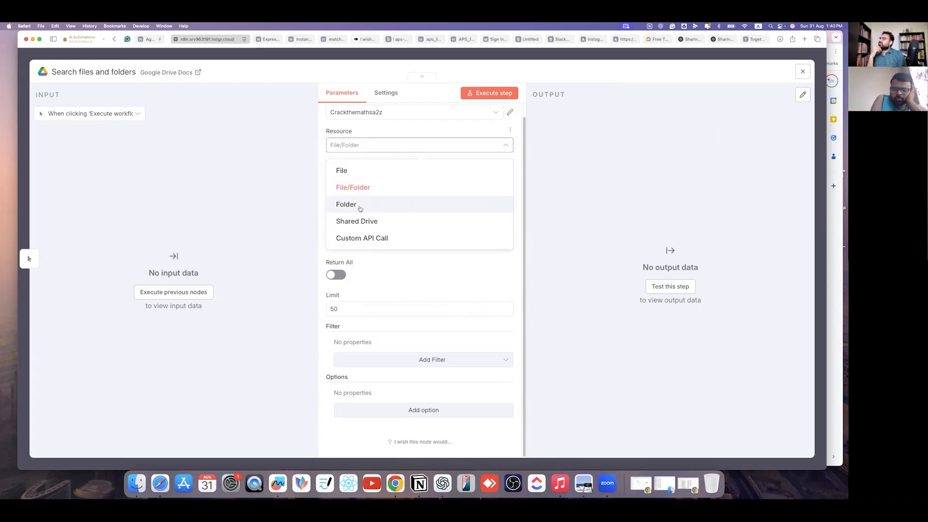
{"action": "left_click", "coordinate": [361, 207]}
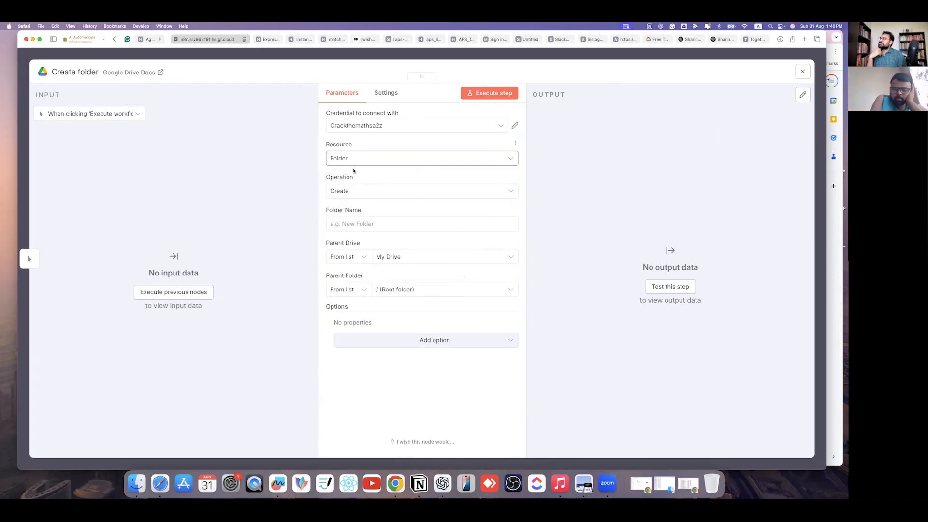
{"action": "left_click", "coordinate": [361, 159]}
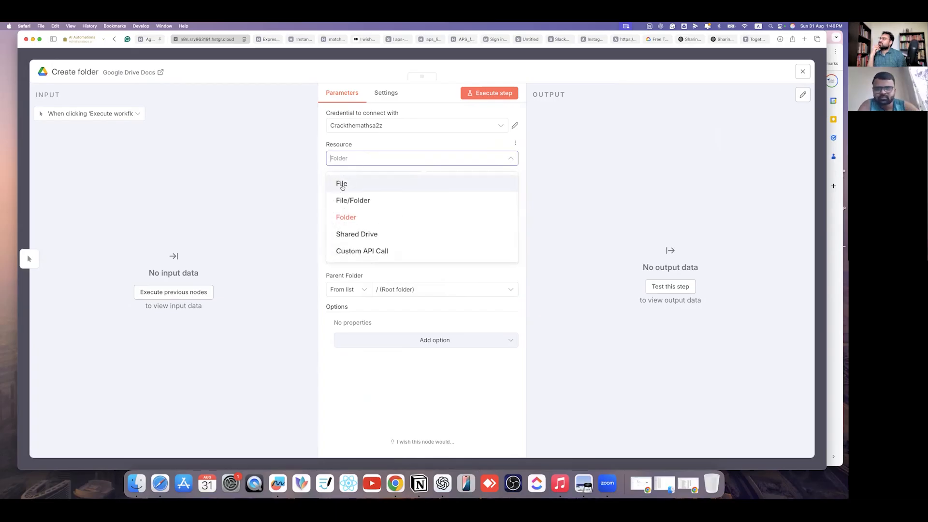
{"action": "left_click", "coordinate": [319, 165]}
{"action": "left_click", "coordinate": [377, 190]}
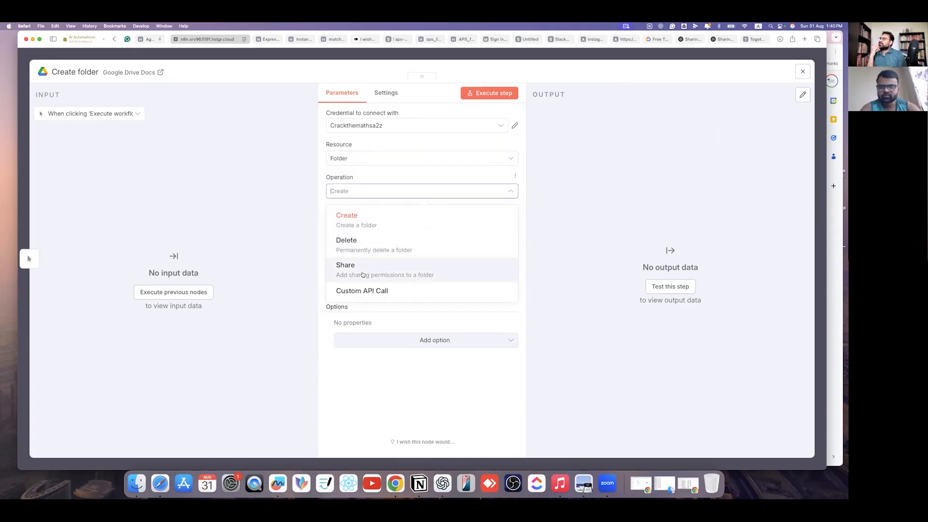
{"action": "left_click", "coordinate": [387, 217]}
{"action": "left_click", "coordinate": [388, 219]}
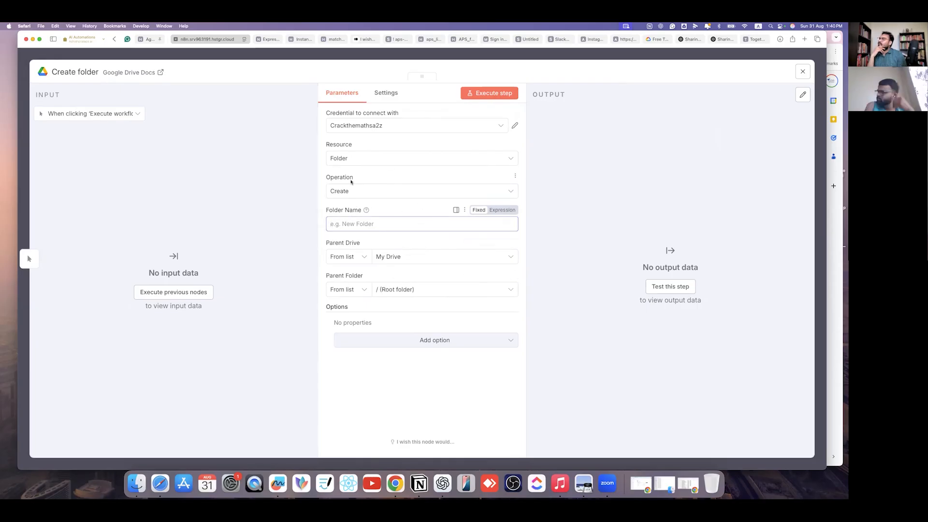
{"action": "left_click", "coordinate": [414, 161]}
{"action": "left_click", "coordinate": [369, 187]}
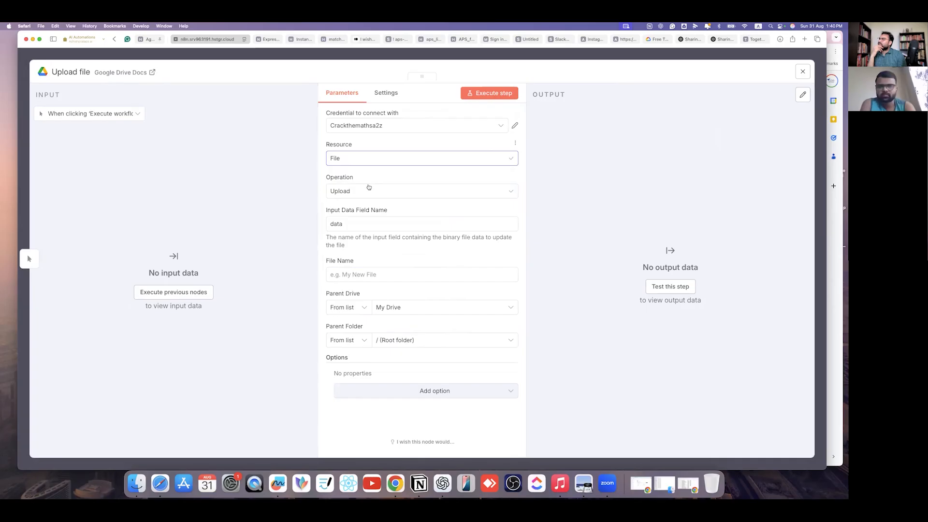
{"action": "left_click", "coordinate": [387, 160]}
{"action": "left_click", "coordinate": [367, 196]}
- Set Search by File/Folder Name with Return All off, then switch to Google Drive
{"action": "left_click", "coordinate": [422, 191]}
{"action": "left_click", "coordinate": [368, 215]}
{"action": "left_click", "coordinate": [417, 225]}
{"action": "left_click", "coordinate": [370, 250]}
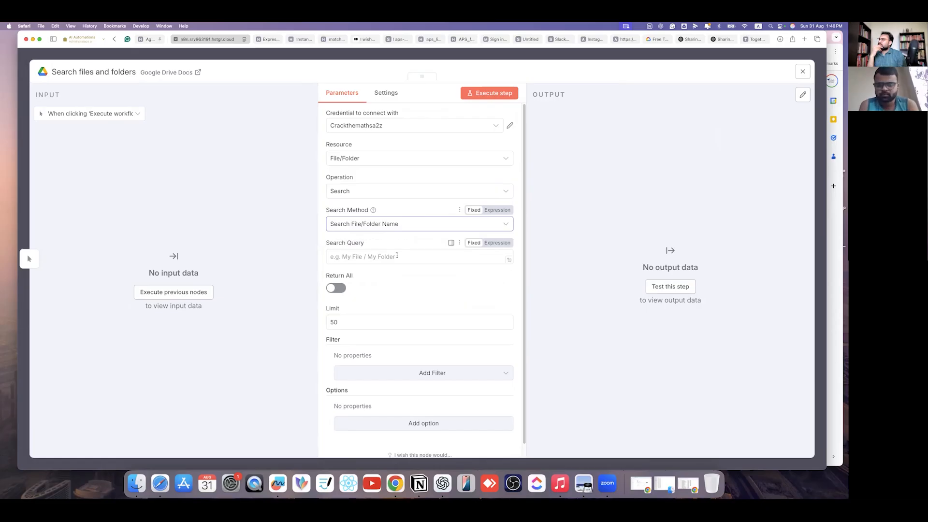
{"action": "left_click", "coordinate": [340, 289]}
{"action": "left_click", "coordinate": [341, 289]}
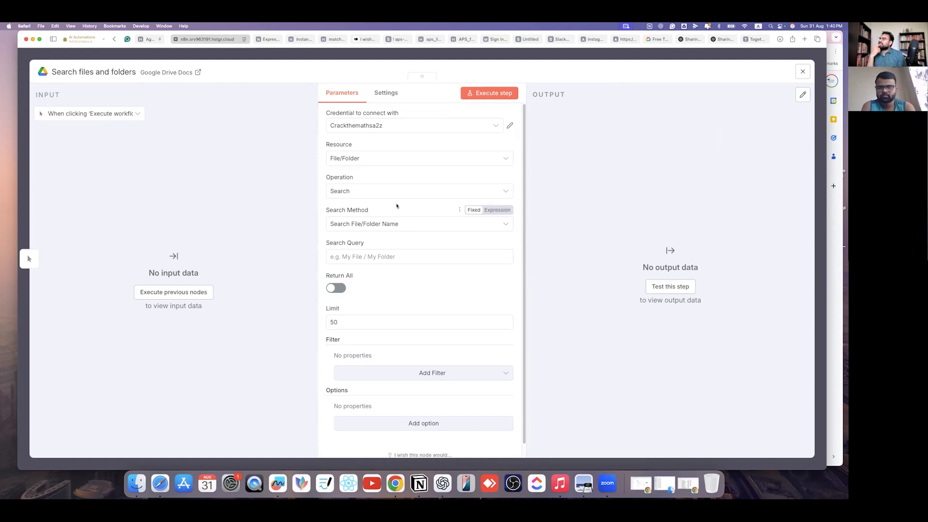
{"action": "left_click", "coordinate": [367, 257]}
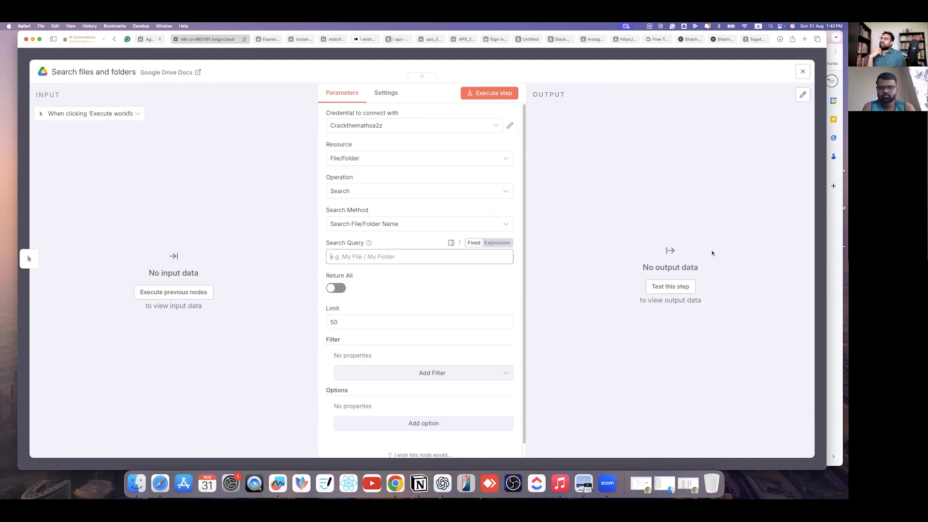
{"action": "key", "text": "super+Tab"}
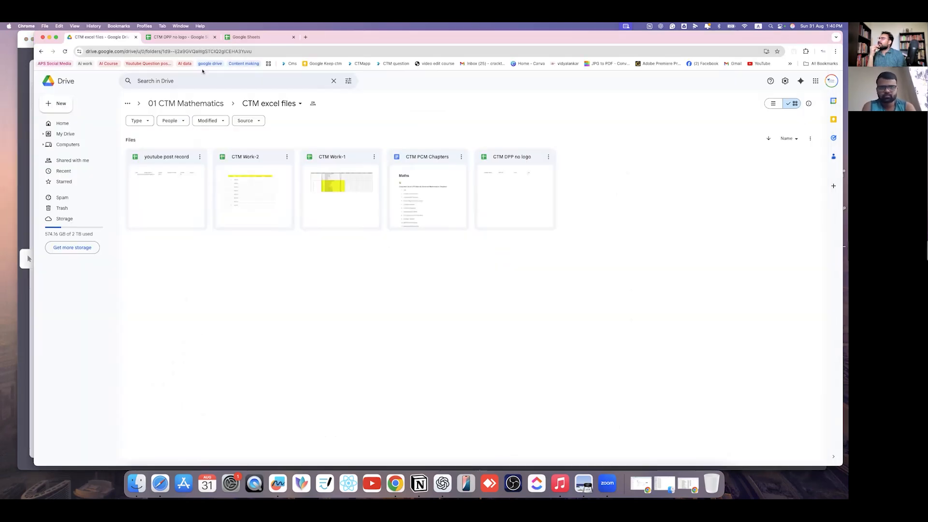
- Look inside CTM excel files, then open the Class 12 PDF files Vector Algebra folder
{"action": "left_click", "coordinate": [199, 106]}
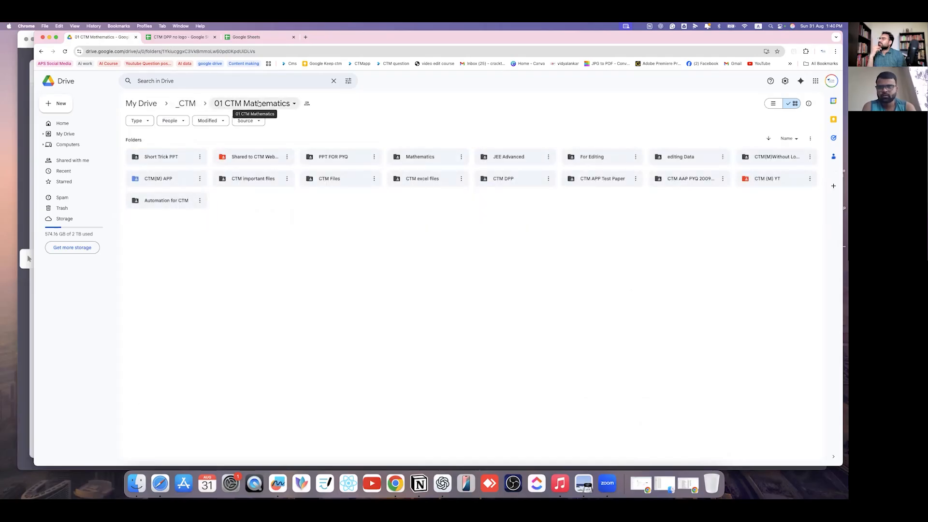
{"action": "left_click", "coordinate": [424, 181]}
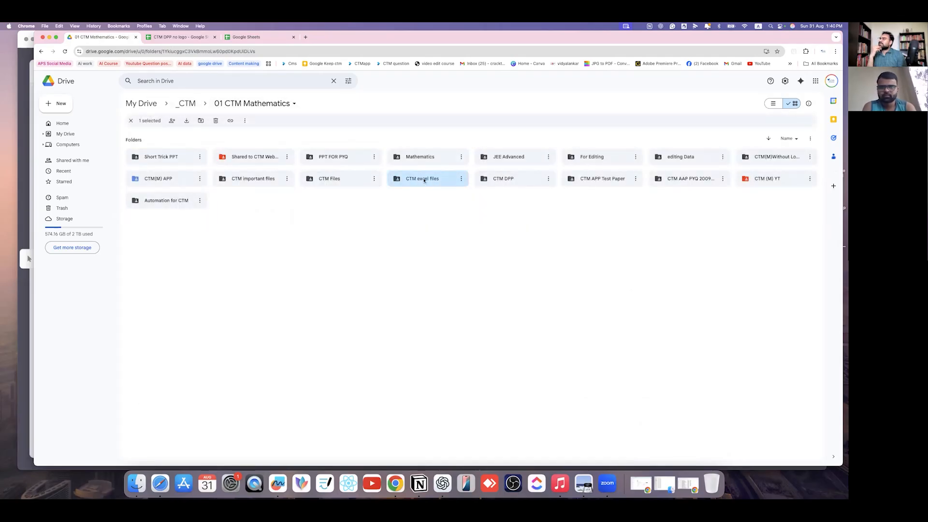
{"action": "double_click", "coordinate": [424, 181]}
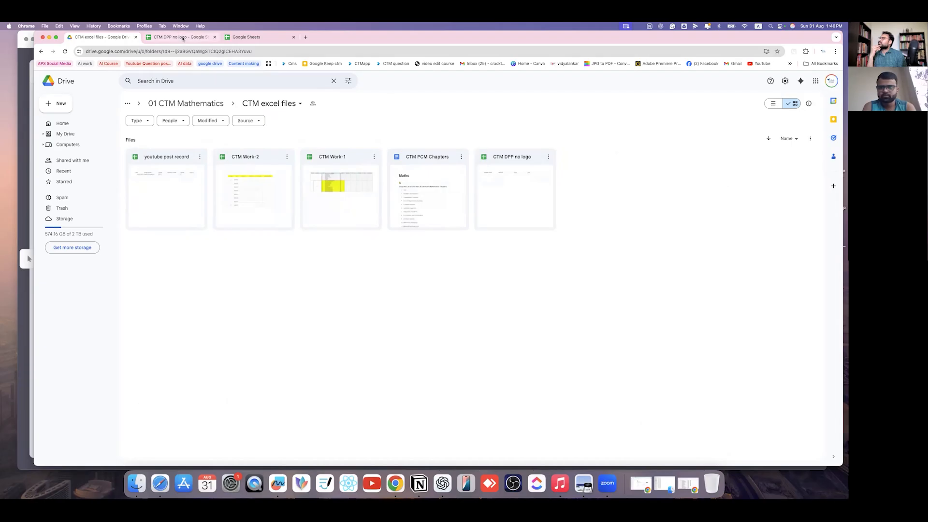
{"action": "left_click", "coordinate": [203, 103]}
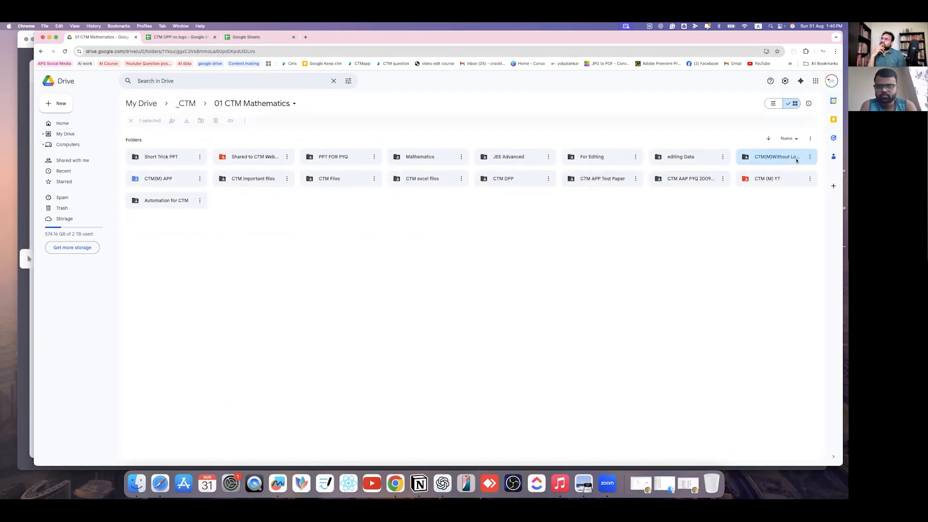
{"action": "double_click", "coordinate": [793, 158]}
{"action": "double_click", "coordinate": [170, 156]}
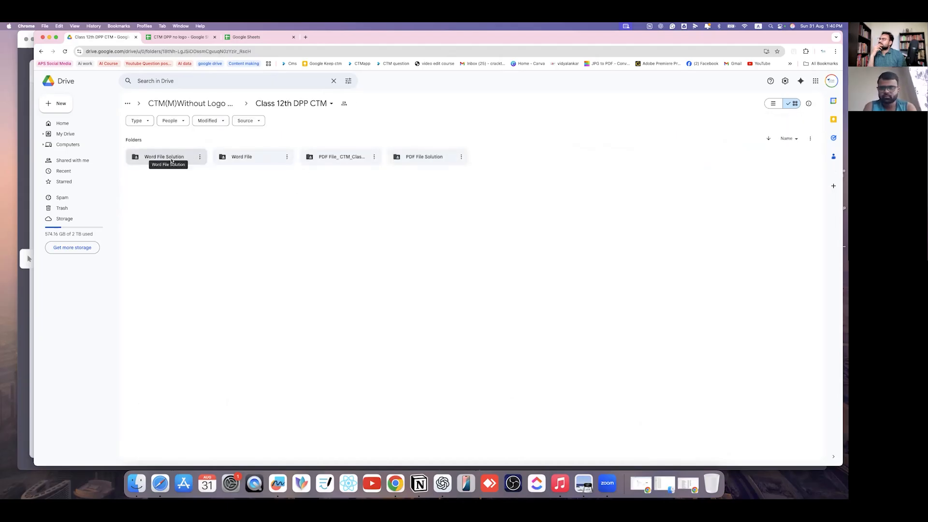
{"action": "double_click", "coordinate": [347, 159]}
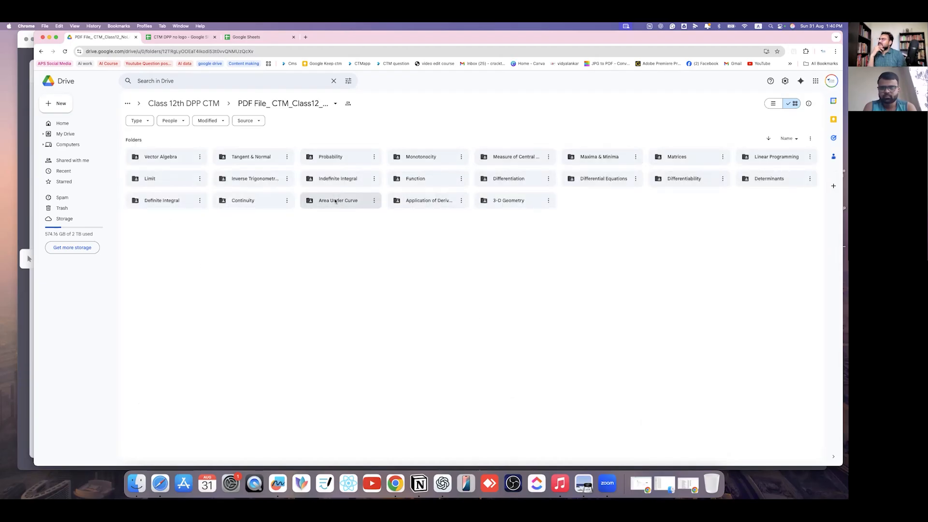
{"action": "left_click", "coordinate": [169, 163]}
{"action": "double_click", "coordinate": [169, 163]}
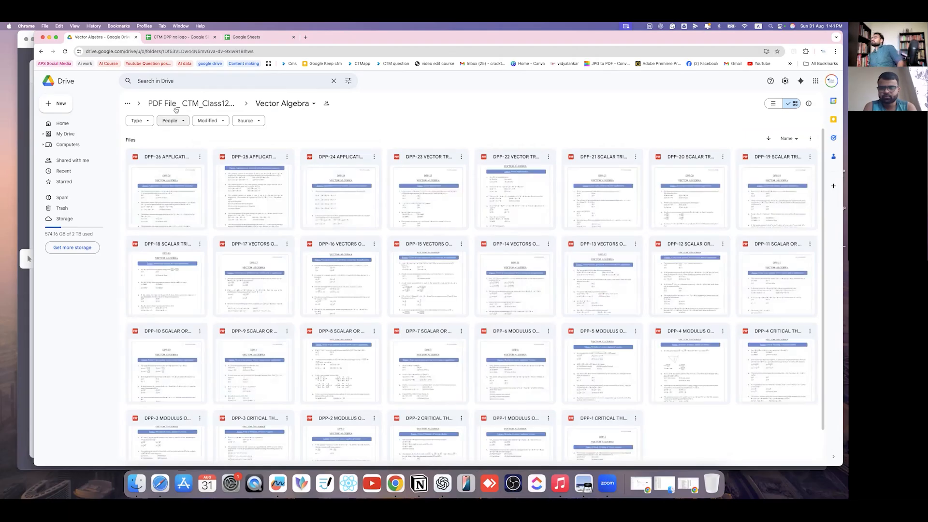
- Check the Vector Algebra folder's actions, Source and Modified filters, then return to n8n
{"action": "left_click", "coordinate": [315, 104]}
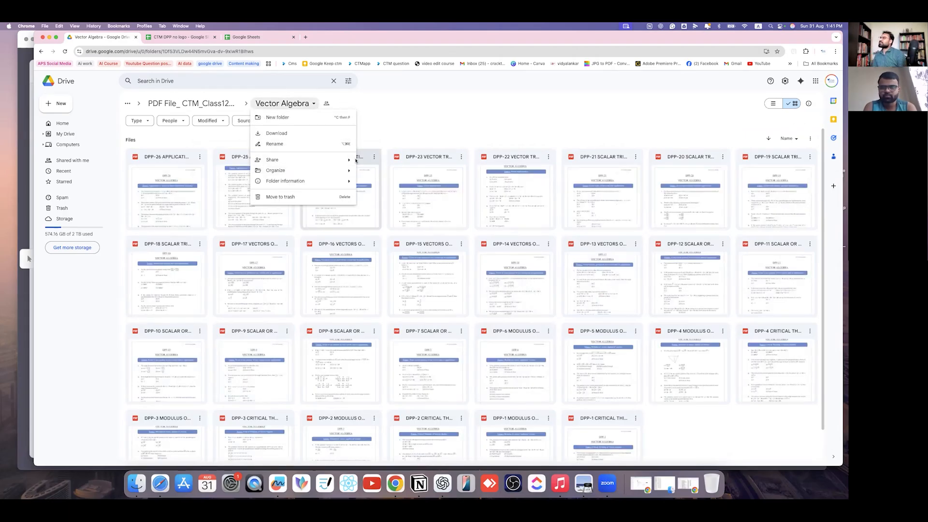
{"action": "mouse_move", "coordinate": [301, 173]}
{"action": "left_click", "coordinate": [284, 105]}
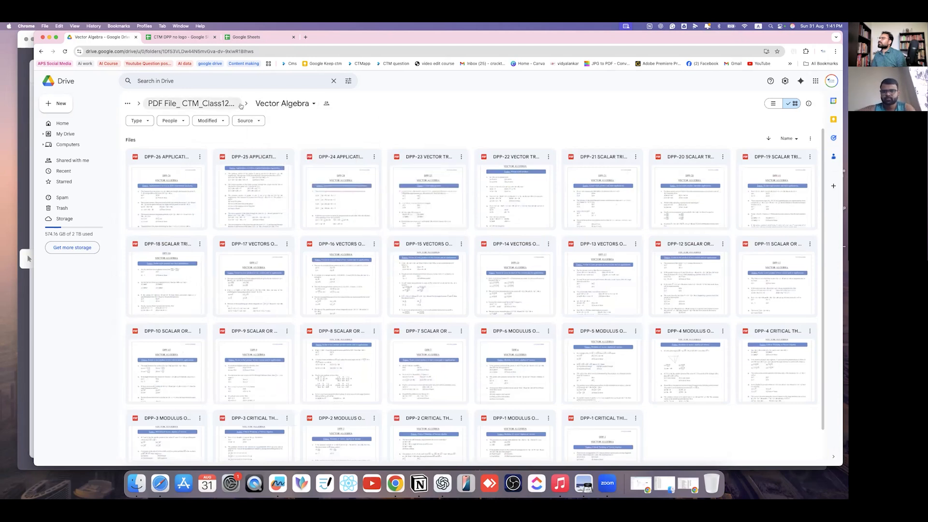
{"action": "left_click", "coordinate": [256, 121]}
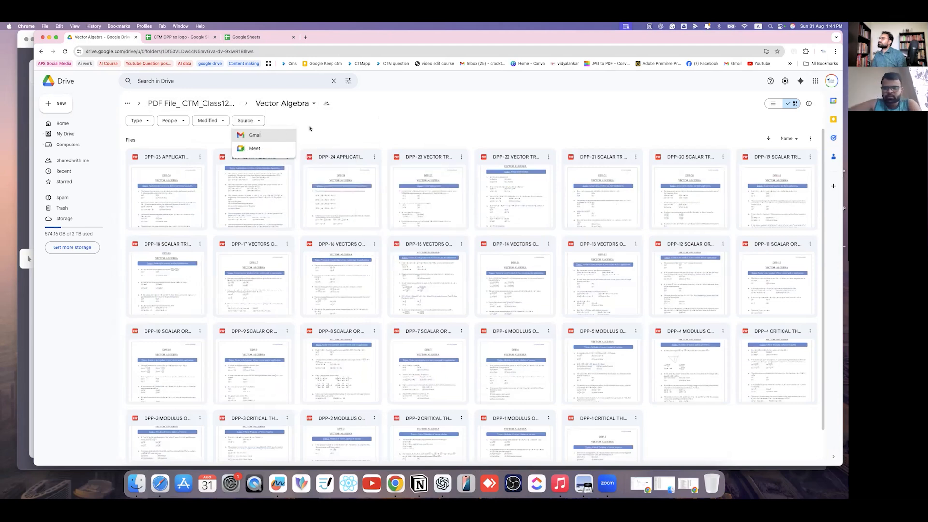
{"action": "left_click", "coordinate": [311, 128]}
{"action": "left_click", "coordinate": [210, 121]}
{"action": "left_click", "coordinate": [335, 130]}
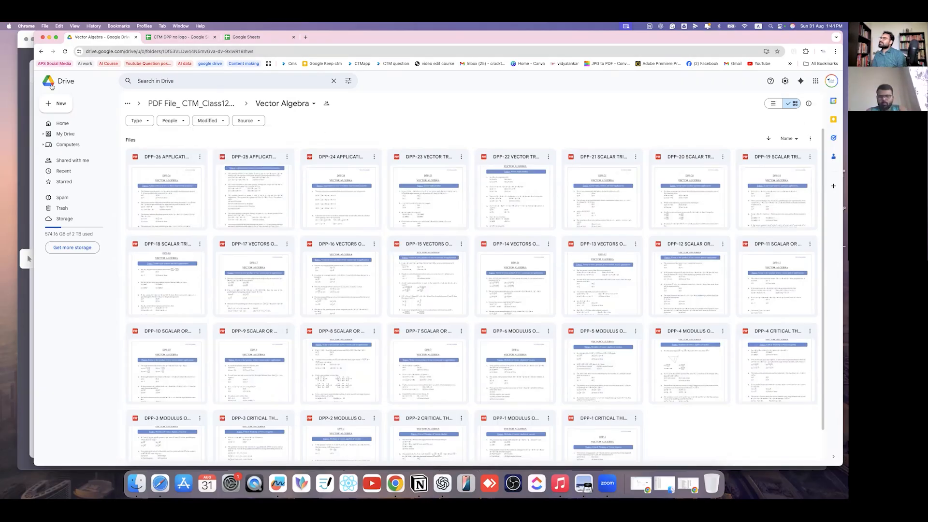
{"action": "left_click", "coordinate": [23, 76]}
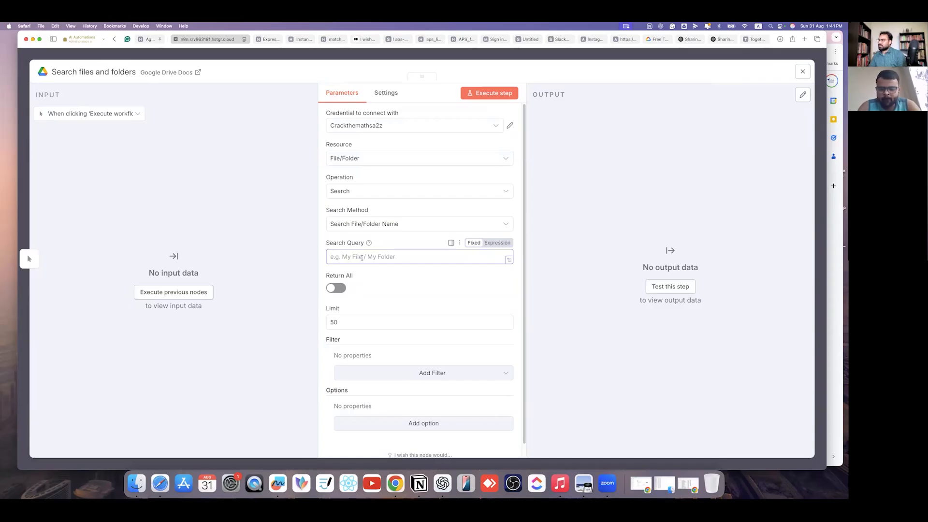
- Close the search node's settings and delete both the manual trigger and Drive search nodes
{"action": "left_click", "coordinate": [362, 258]}
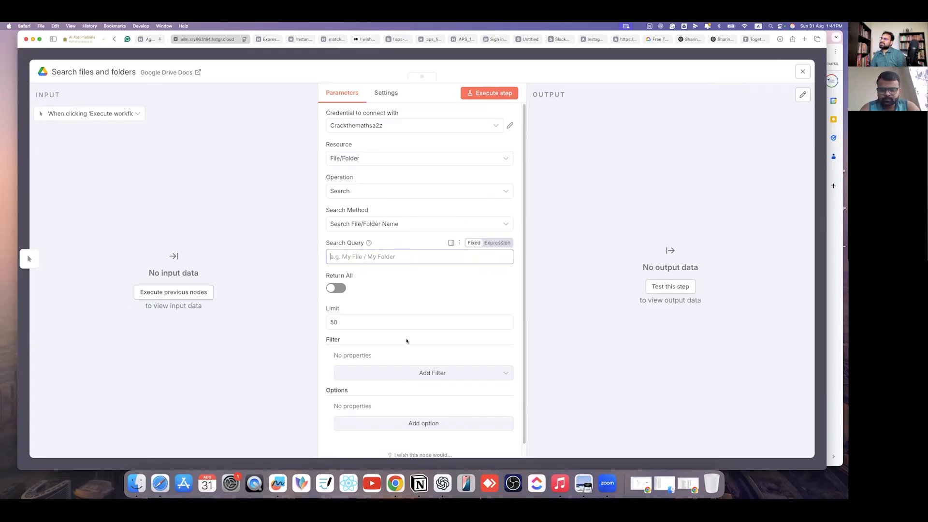
{"action": "scroll", "coordinate": [411, 323], "scroll_direction": "down", "scroll_amount": 1}
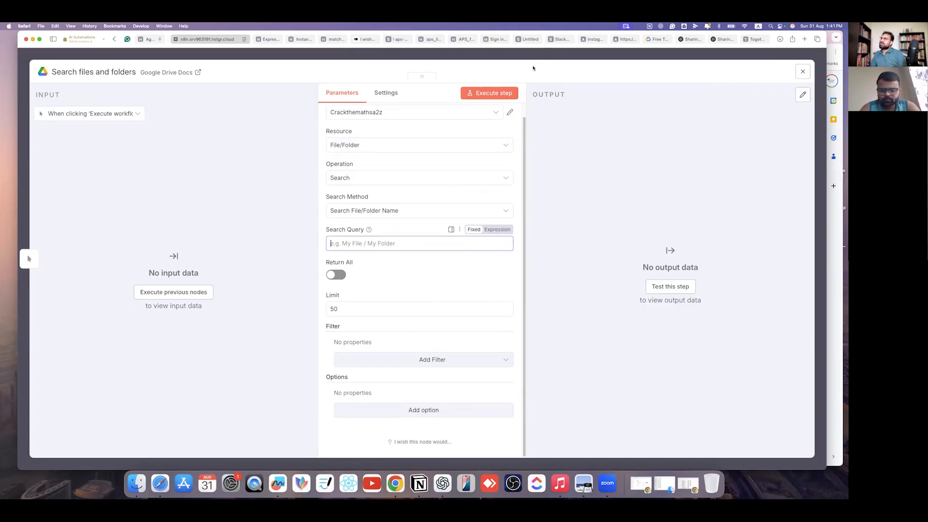
{"action": "left_click", "coordinate": [534, 59]}
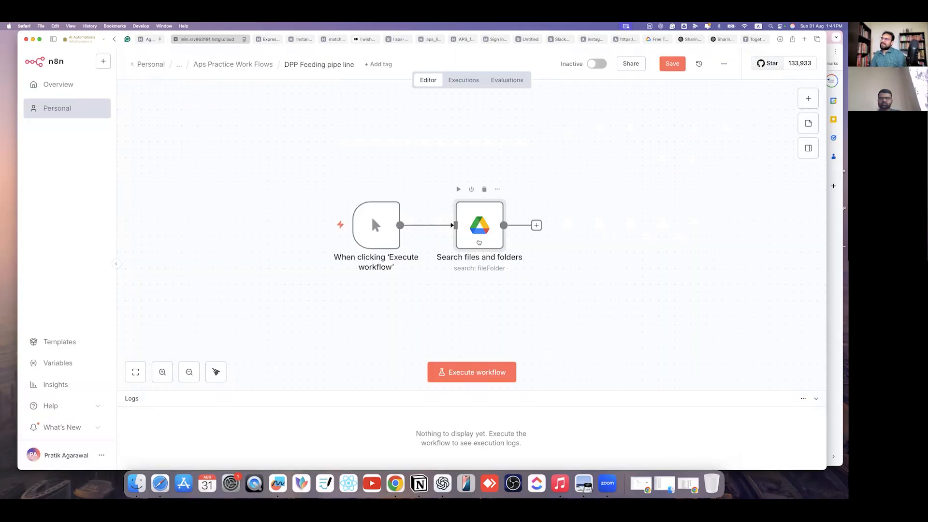
{"action": "left_click_drag", "start_coordinate": [624, 191], "coordinate": [269, 298]}
{"action": "key", "text": "Delete"}
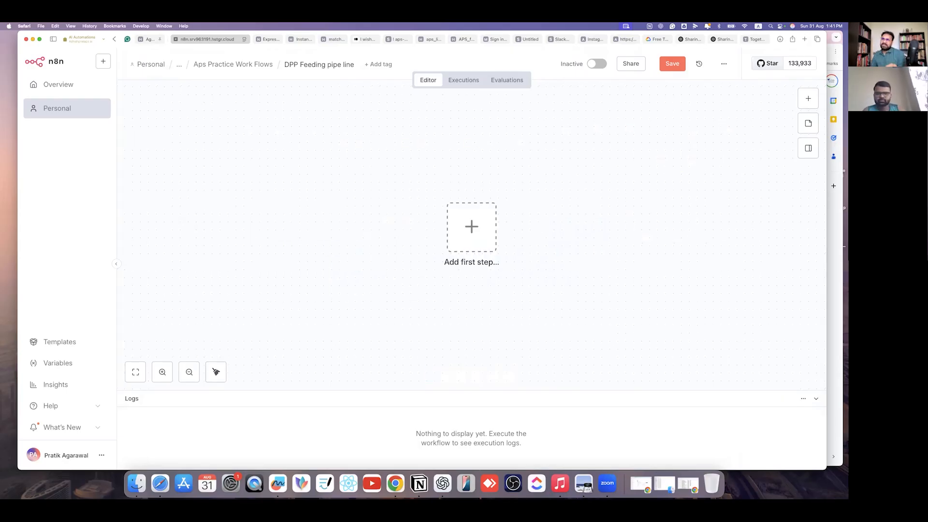
- Add a Google Drive Trigger on changes to a specific file, then switch to Drive
{"action": "left_click", "coordinate": [807, 100]}
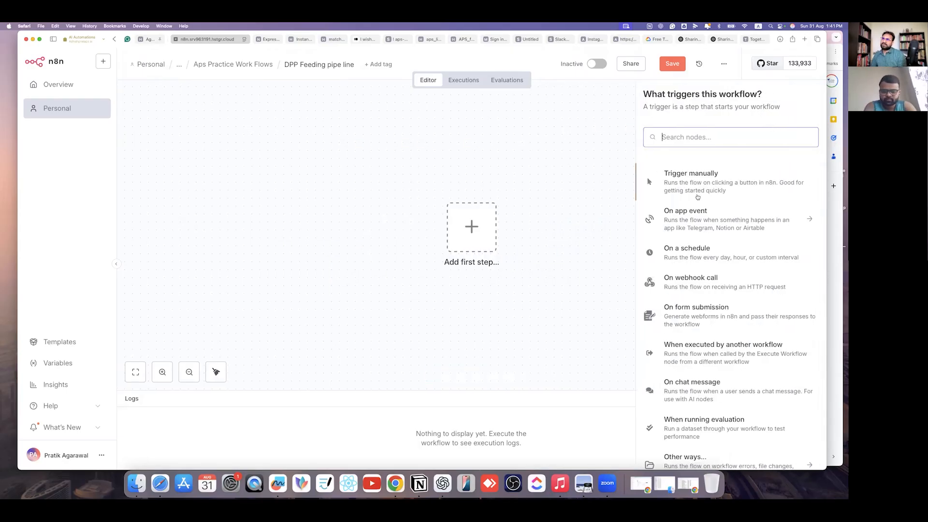
{"action": "type", "text": "goo"}
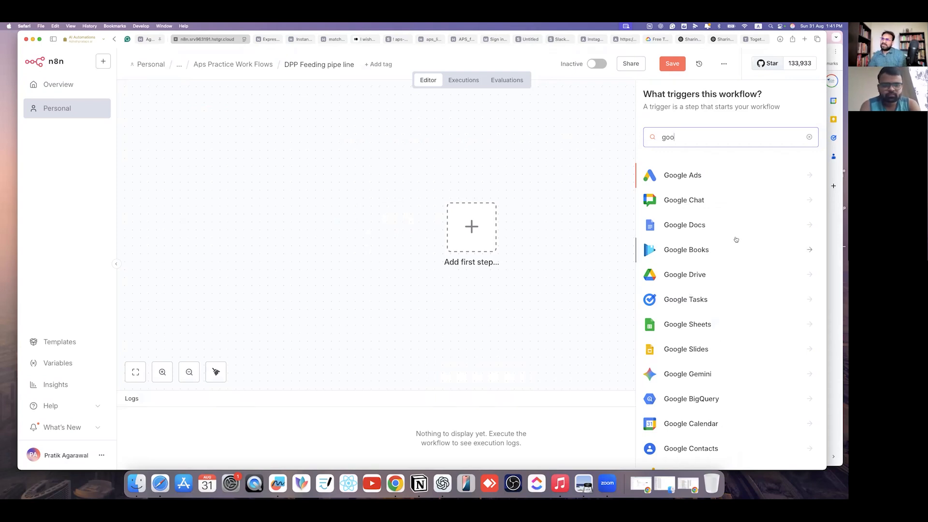
{"action": "left_click", "coordinate": [712, 276]}
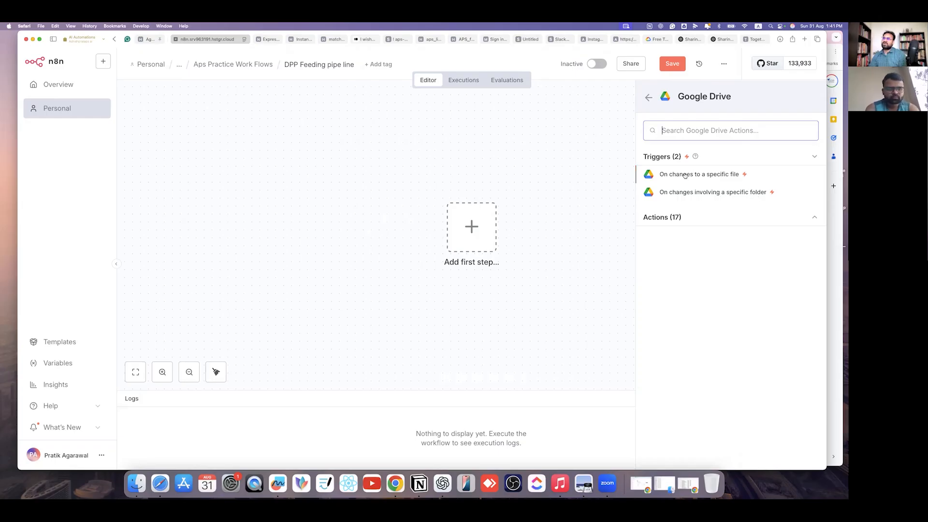
{"action": "left_click", "coordinate": [712, 174]}
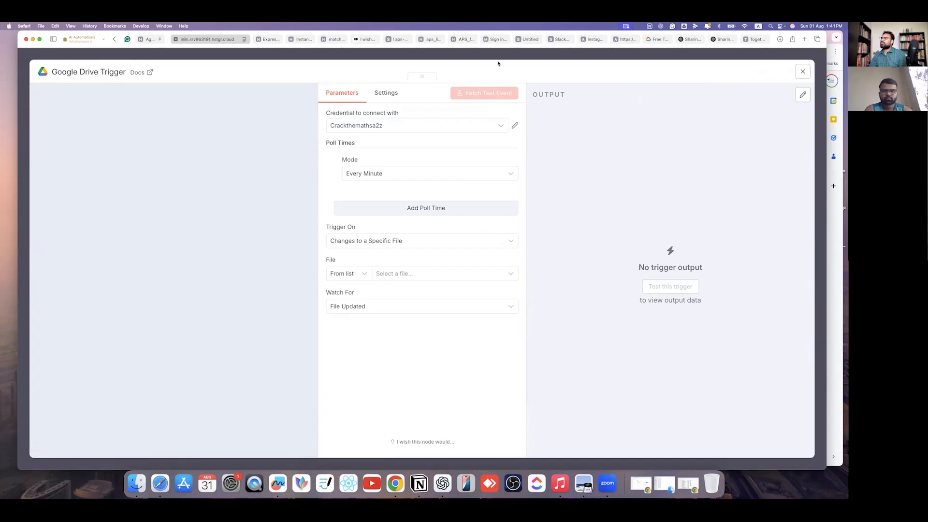
{"action": "left_click", "coordinate": [411, 274]}
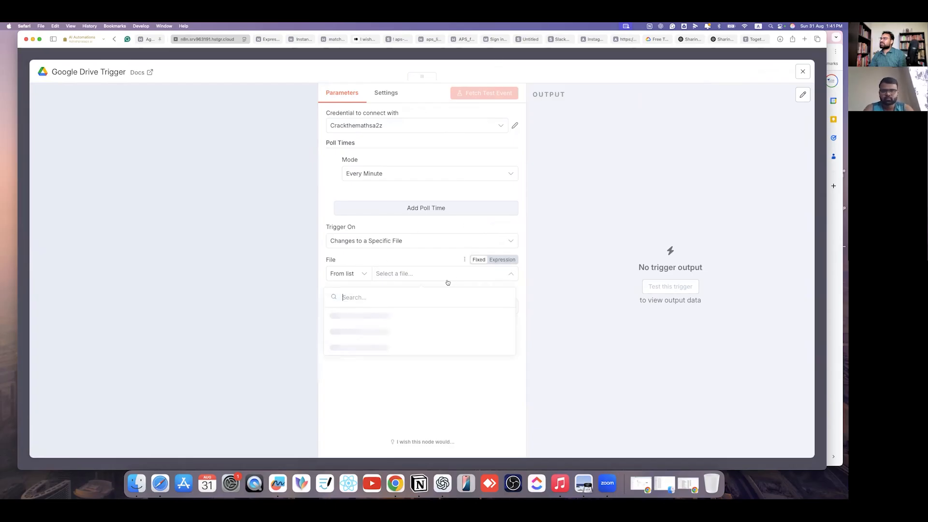
{"action": "left_click", "coordinate": [542, 57]}
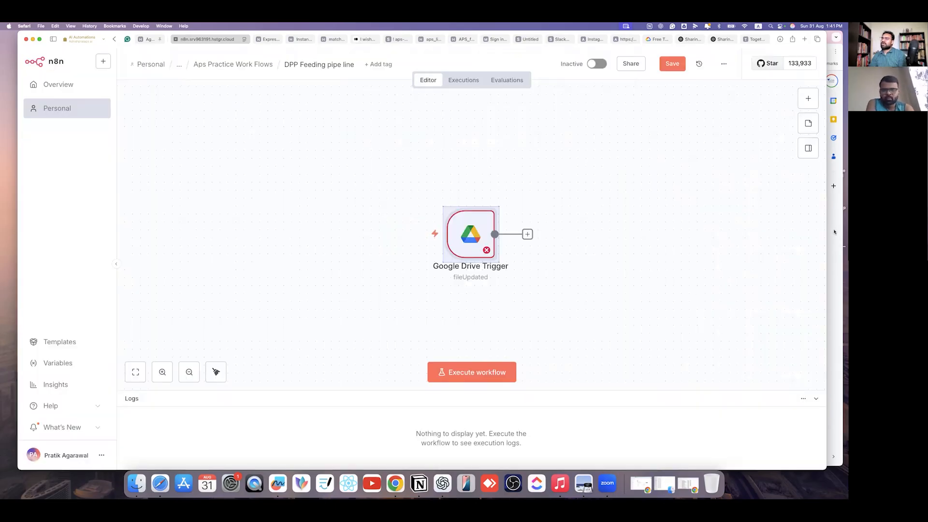
{"action": "key", "text": "super+Tab"}
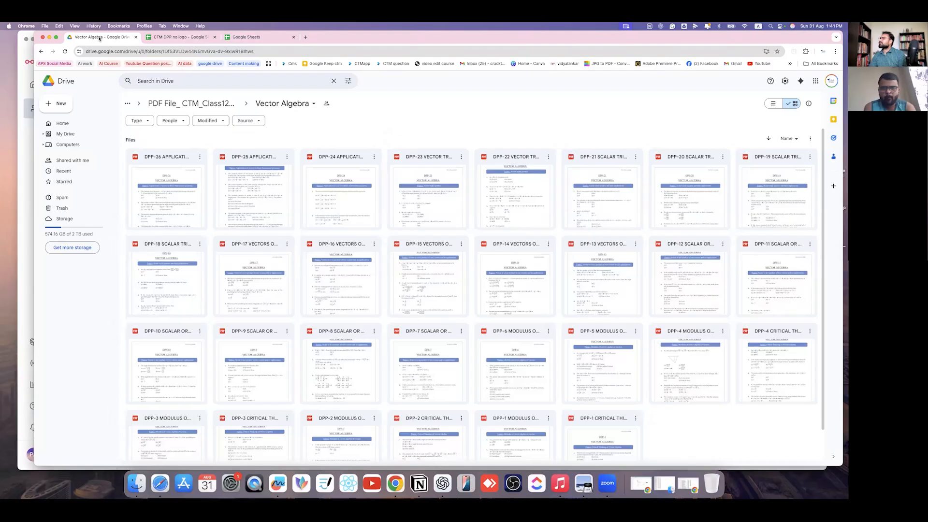
- Duplicate the Drive tab and navigate to Automation for CTM > DPP---CTM
{"action": "right_click", "coordinate": [100, 39]}
{"action": "left_click", "coordinate": [182, 98]}
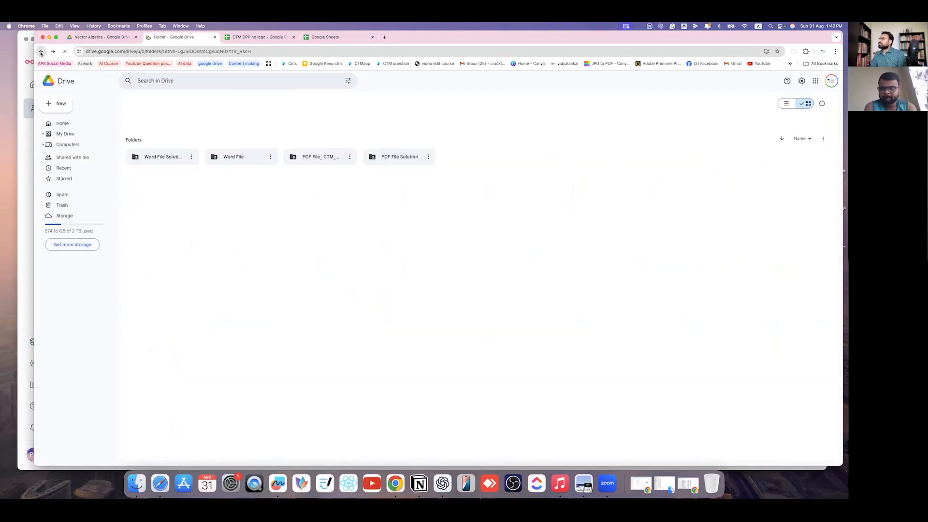
{"action": "left_click", "coordinate": [41, 52]}
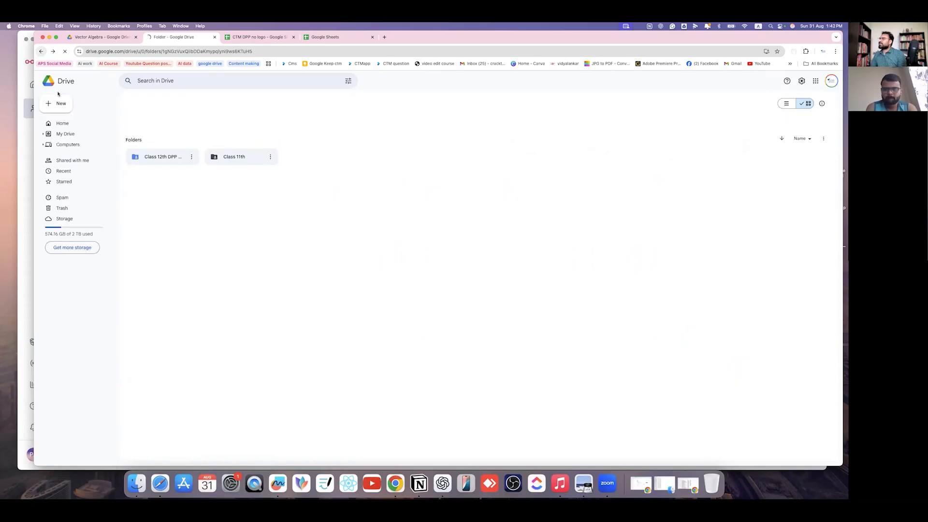
{"action": "left_click", "coordinate": [41, 52]}
{"action": "left_click", "coordinate": [41, 51]}
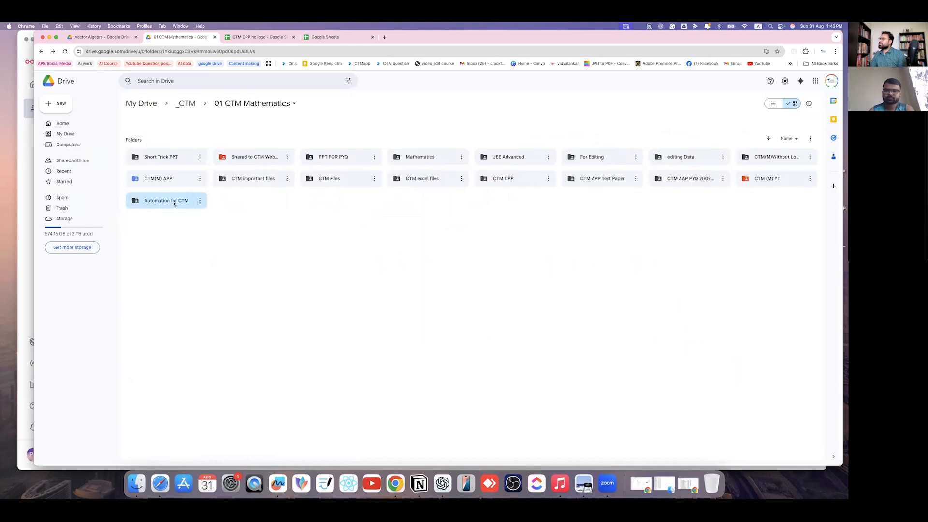
{"action": "double_click", "coordinate": [145, 203]}
{"action": "double_click", "coordinate": [166, 156]}
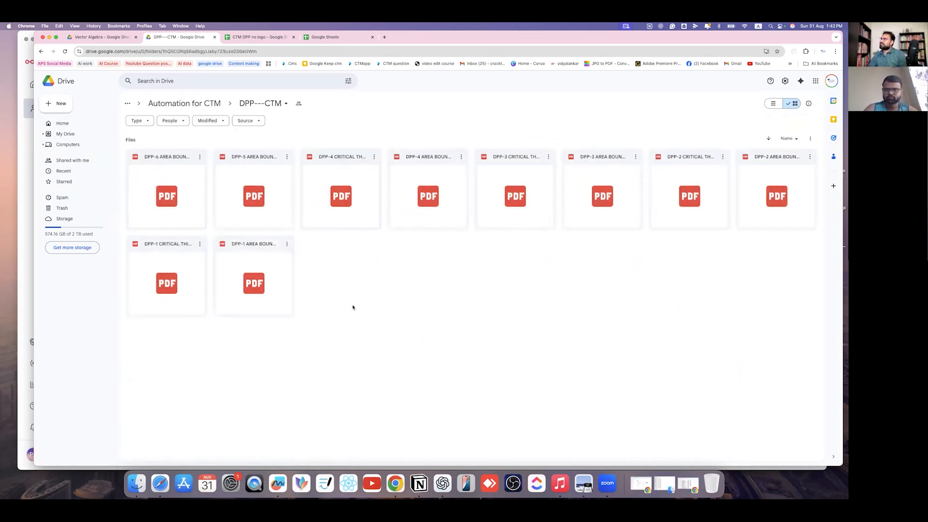
- Move all 10 DPP PDFs in DPP---CTM to trash and return to n8n
{"action": "left_click_drag", "start_coordinate": [817, 341], "coordinate": [115, 112]}
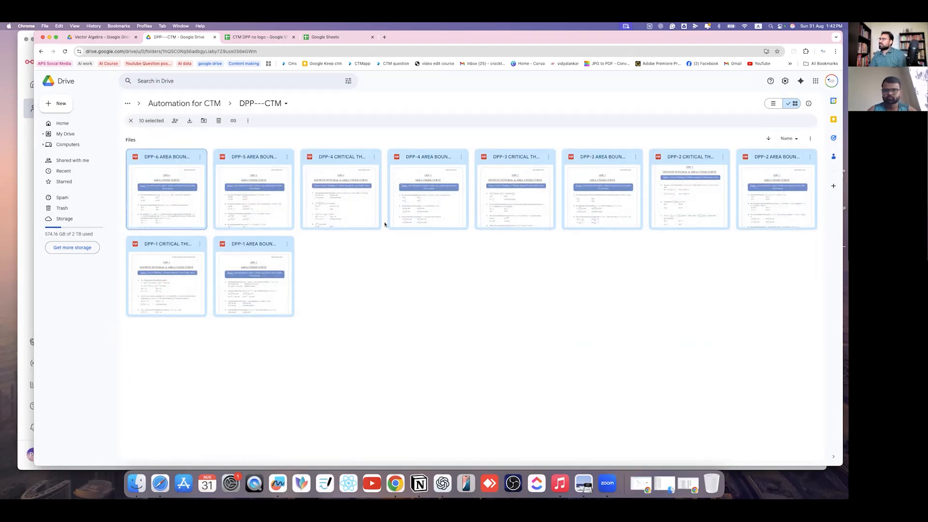
{"action": "key", "text": "Delete"}
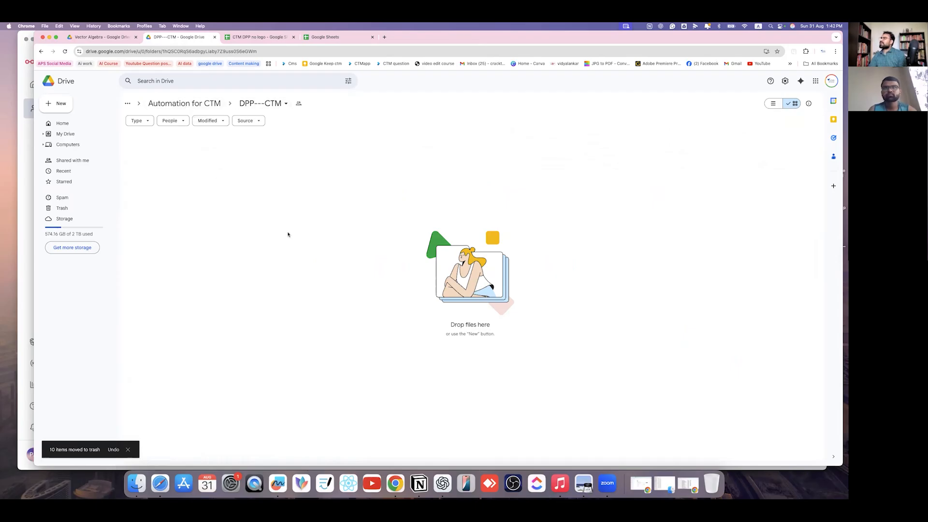
{"action": "left_click", "coordinate": [30, 139]}
- Open the Drive Trigger, hit the EAUTH file-list error, and edit its Google Drive OAuth2 credential
{"action": "mouse_move", "coordinate": [484, 255]}
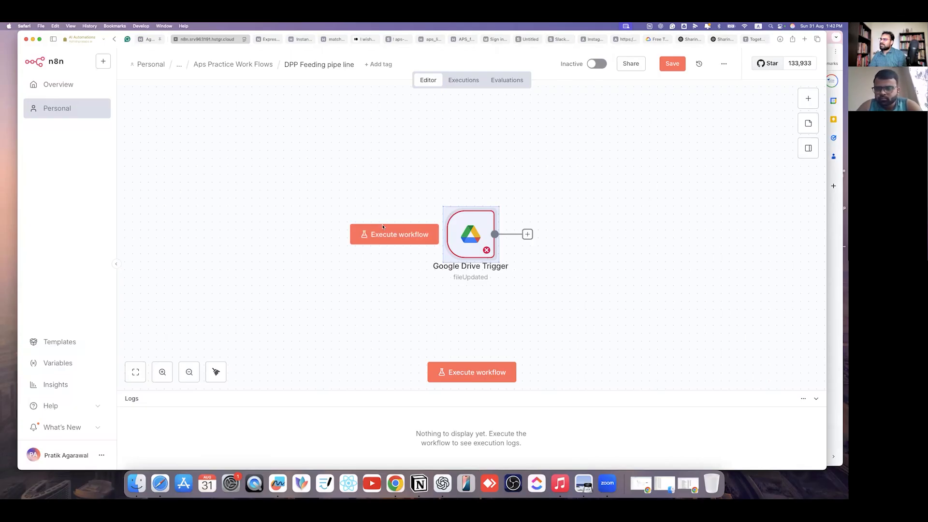
{"action": "left_click", "coordinate": [587, 281]}
{"action": "left_click", "coordinate": [468, 226]}
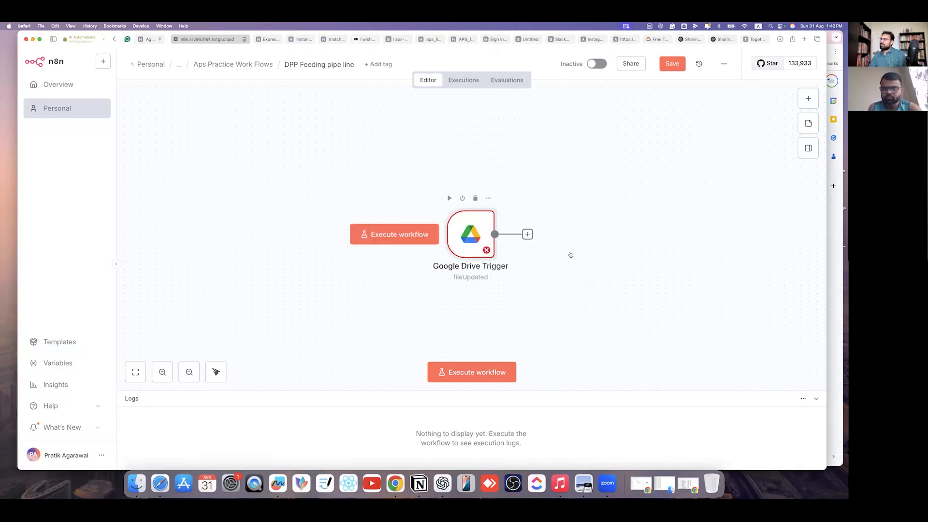
{"action": "double_click", "coordinate": [487, 221]}
{"action": "left_click", "coordinate": [416, 274]}
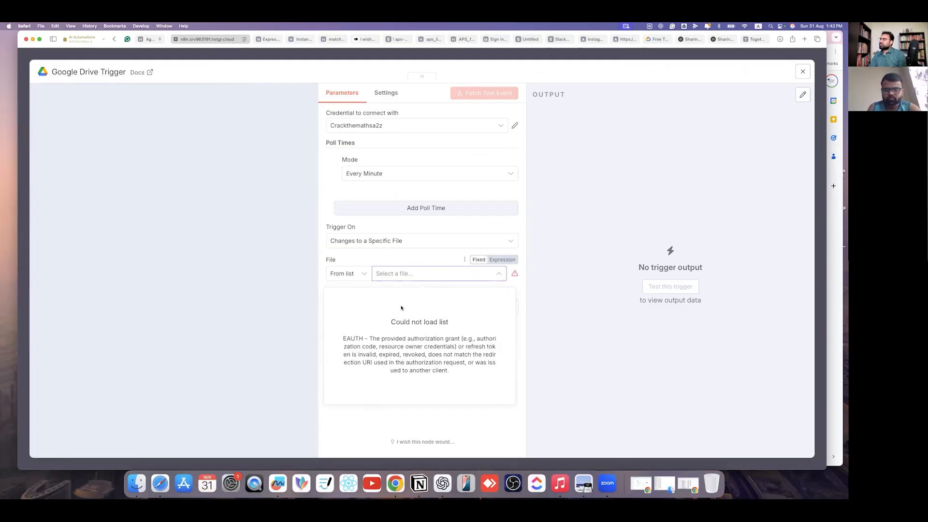
{"action": "left_click", "coordinate": [420, 246]}
{"action": "left_click", "coordinate": [488, 129]}
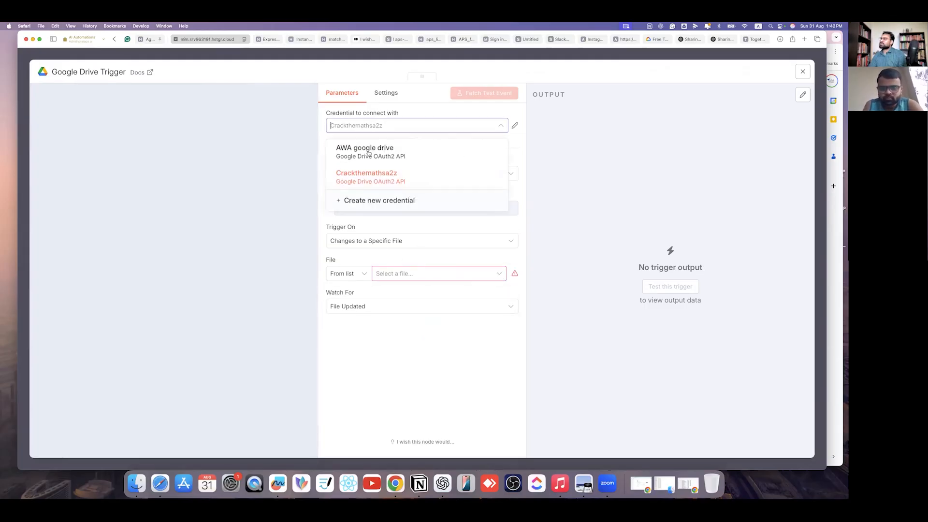
{"action": "left_click", "coordinate": [415, 179]}
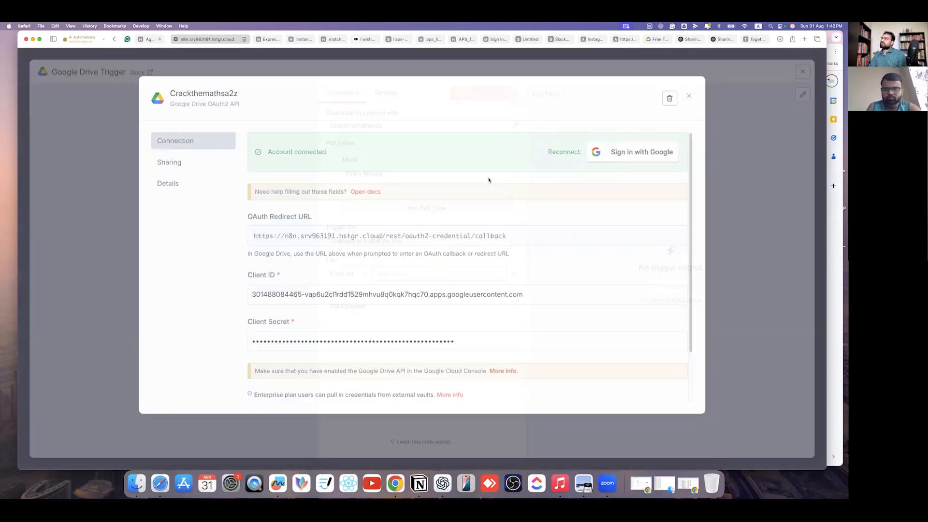
{"action": "left_click", "coordinate": [515, 126]}
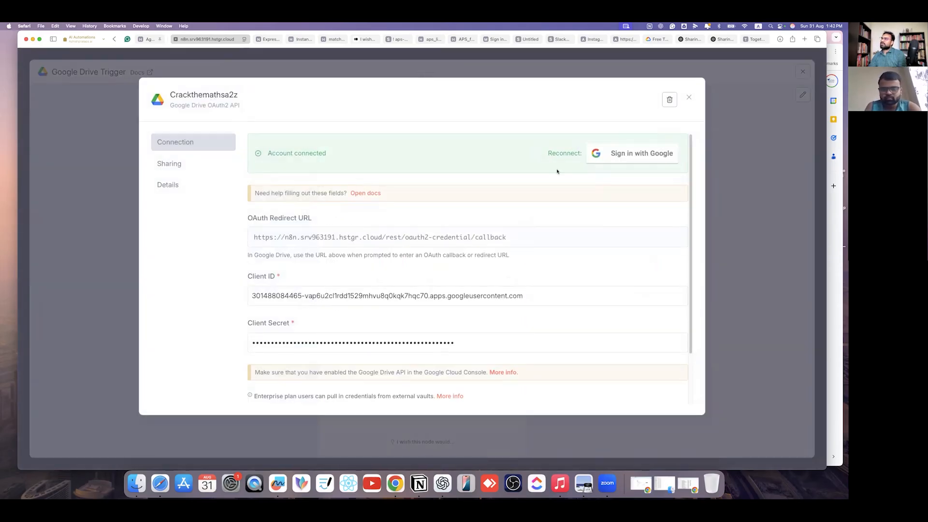
- Reconnect the Drive credential and sign in with the saved Google account
{"action": "left_click", "coordinate": [634, 153]}
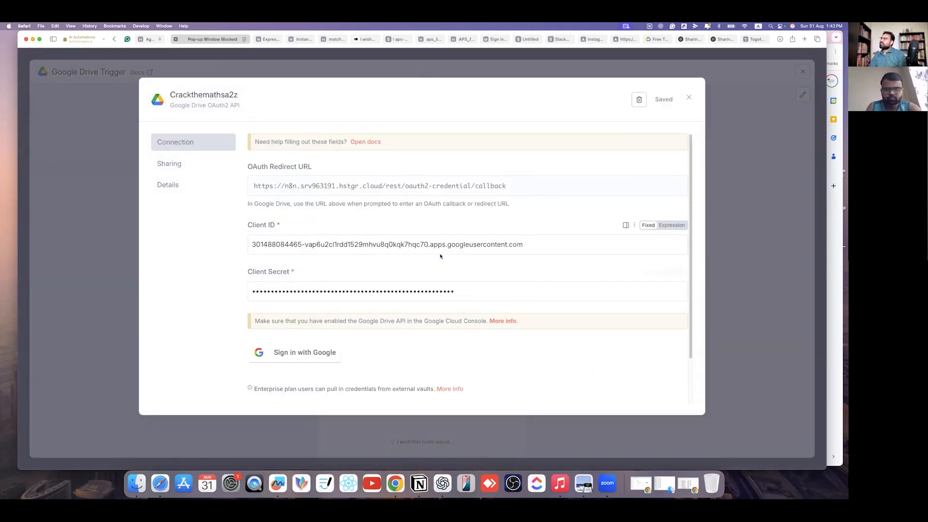
{"action": "left_click", "coordinate": [311, 353]}
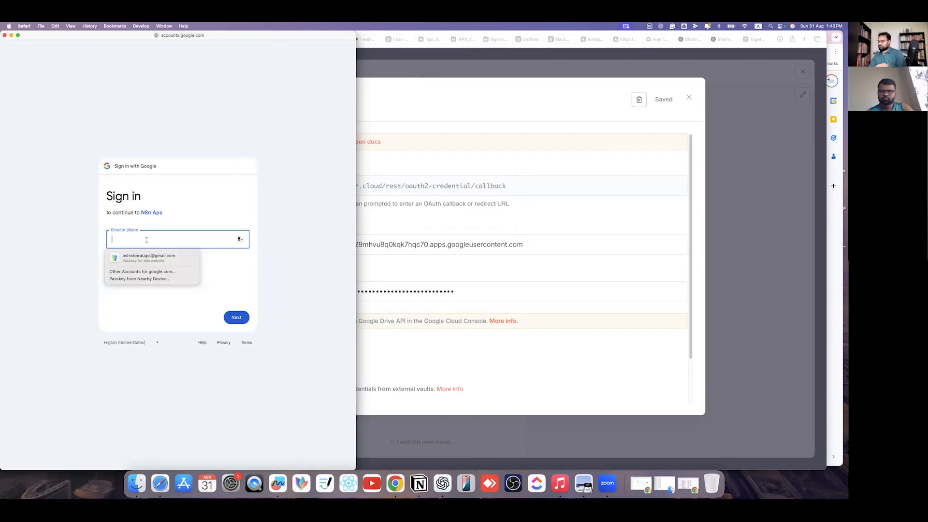
{"action": "type", "text": "crac"}
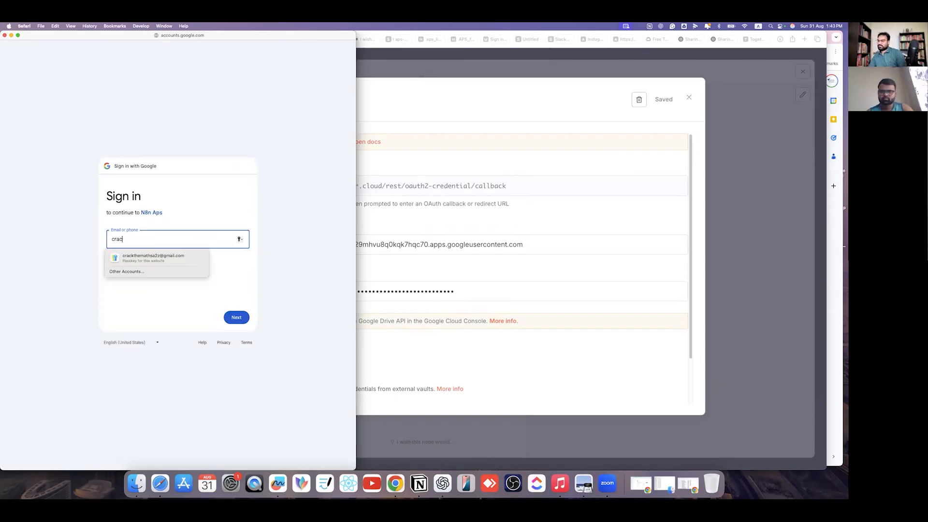
{"action": "left_click", "coordinate": [151, 256]}
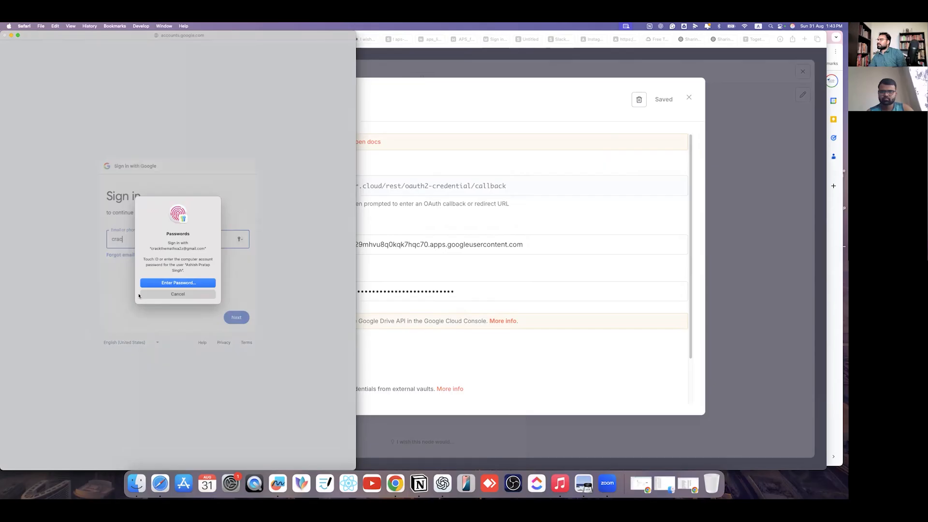
{"action": "left_click", "coordinate": [141, 294]}
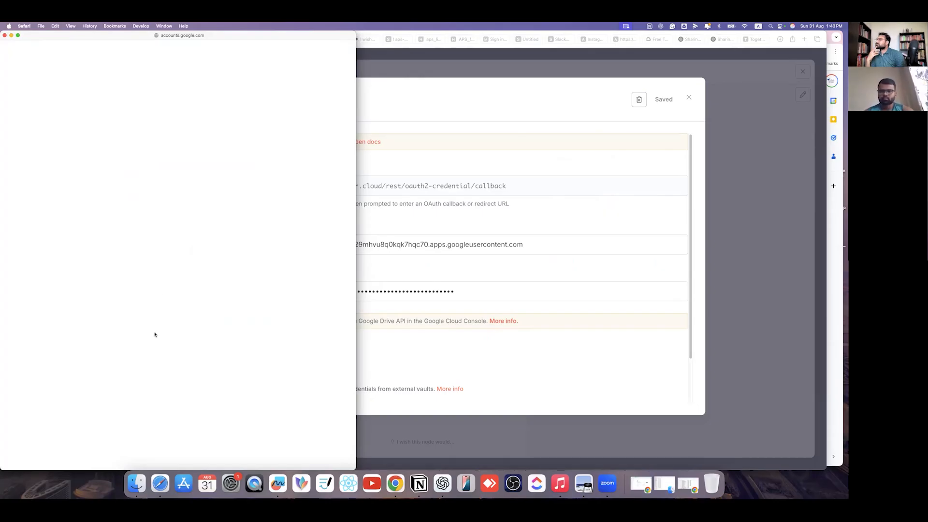
- Pass the unverified-app warning, grant all Drive permissions, and close the credential settings
{"action": "left_click", "coordinate": [129, 324]}
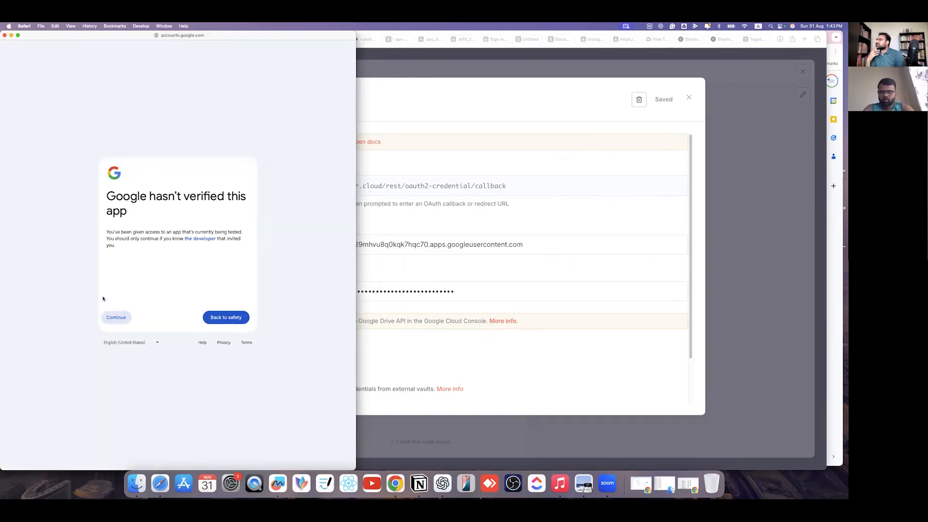
{"action": "left_click", "coordinate": [111, 191]}
{"action": "left_click", "coordinate": [212, 395]}
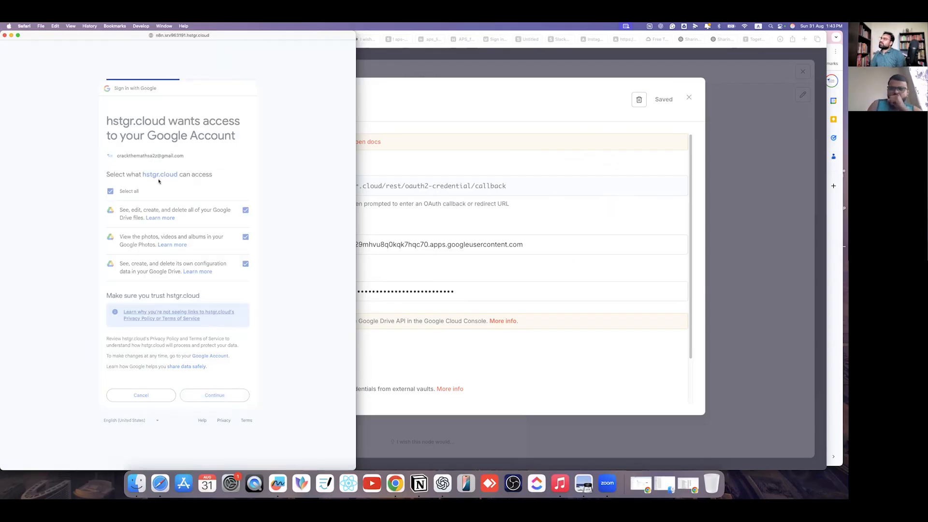
{"action": "left_click", "coordinate": [736, 119]}
{"action": "left_click", "coordinate": [427, 244]}
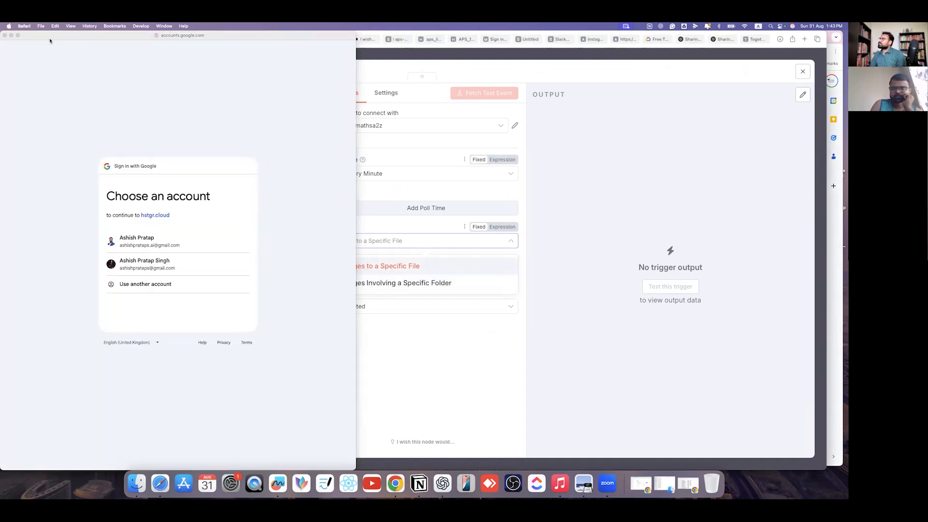
- Make the Google Drive Trigger watch changes involving the specific folder DPP---CTM
{"action": "left_click", "coordinate": [4, 35]}
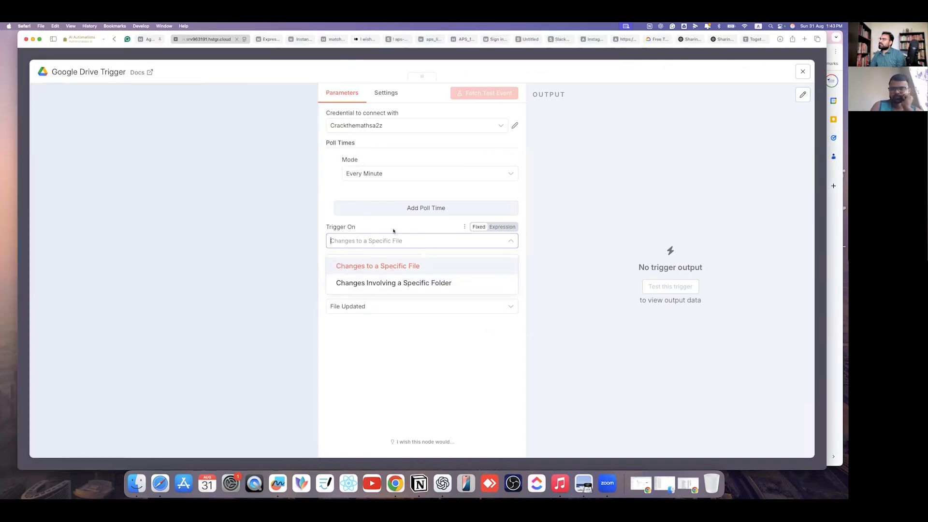
{"action": "left_click", "coordinate": [407, 246]}
{"action": "left_click", "coordinate": [407, 246]}
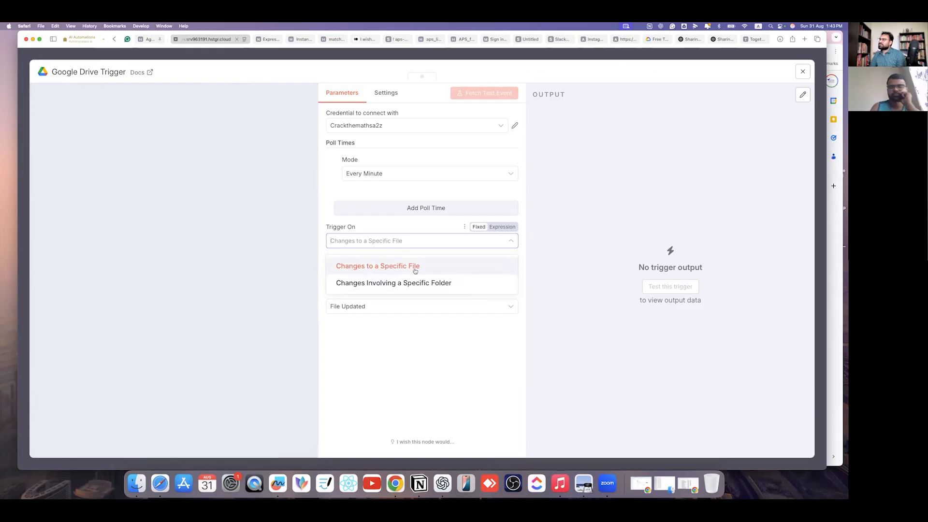
{"action": "left_click", "coordinate": [419, 283]}
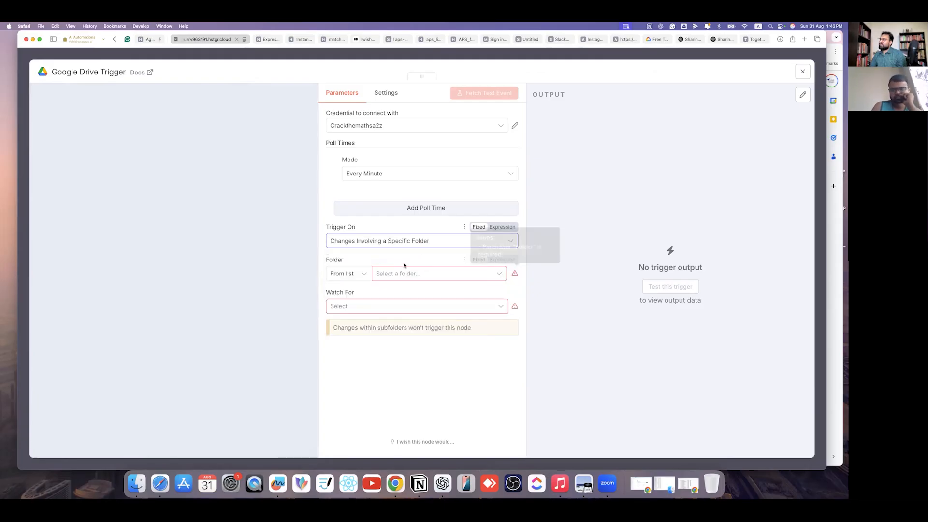
{"action": "left_click", "coordinate": [430, 269]}
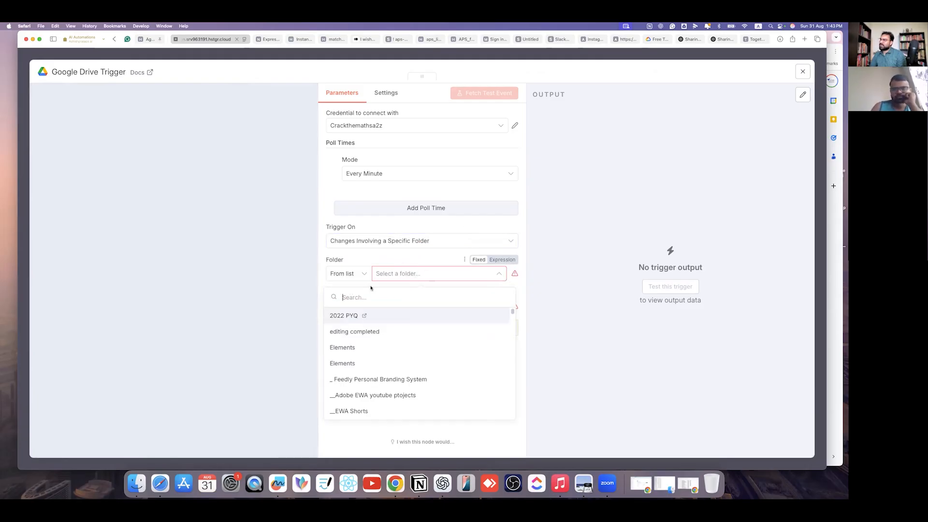
{"action": "type", "text": "DPP--CTM"}
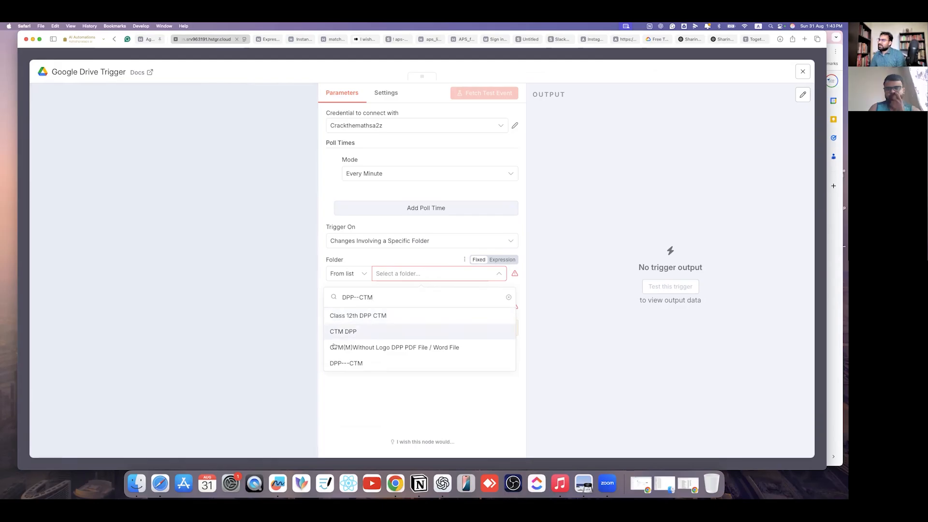
{"action": "left_click", "coordinate": [368, 363]}
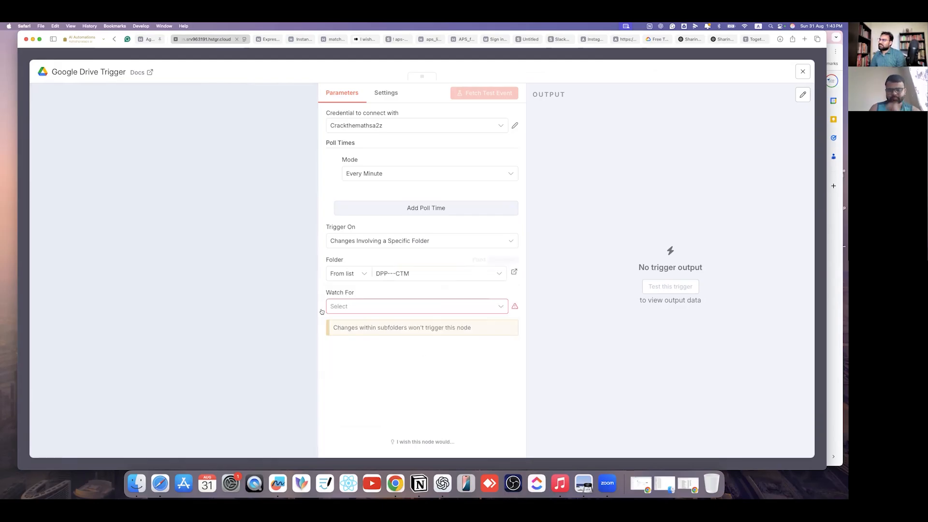
- Set the trigger to watch for File Created, then move the trigger node left on the canvas
{"action": "left_click", "coordinate": [360, 306]}
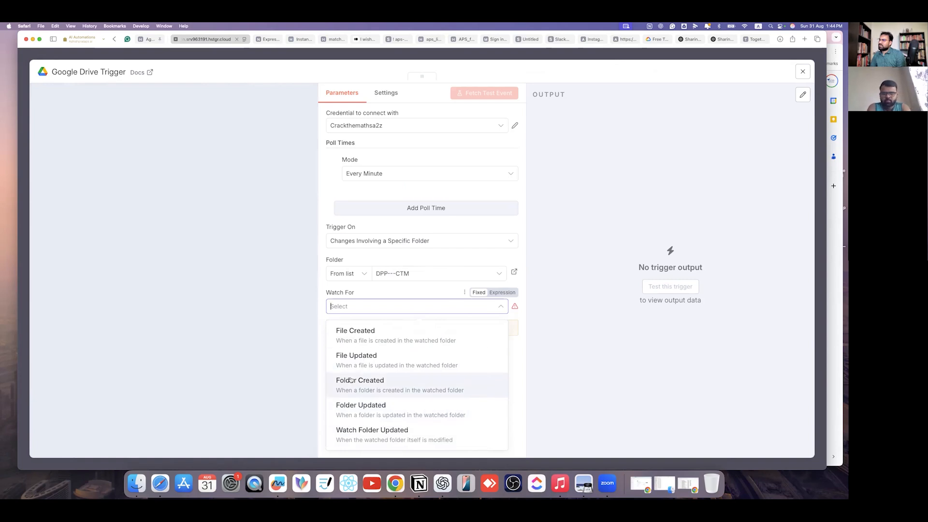
{"action": "left_click", "coordinate": [443, 338]}
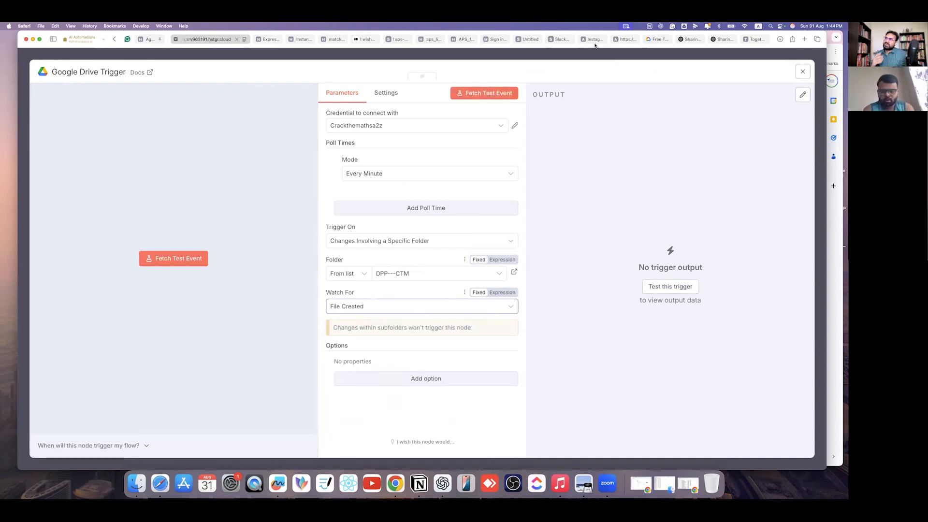
{"action": "left_click", "coordinate": [579, 56]}
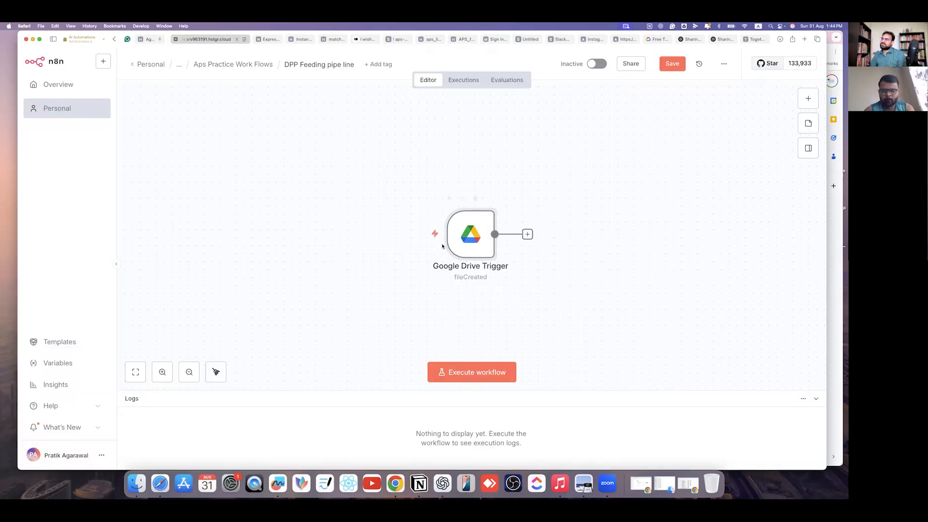
{"action": "left_click_drag", "start_coordinate": [471, 250], "coordinate": [371, 213]}
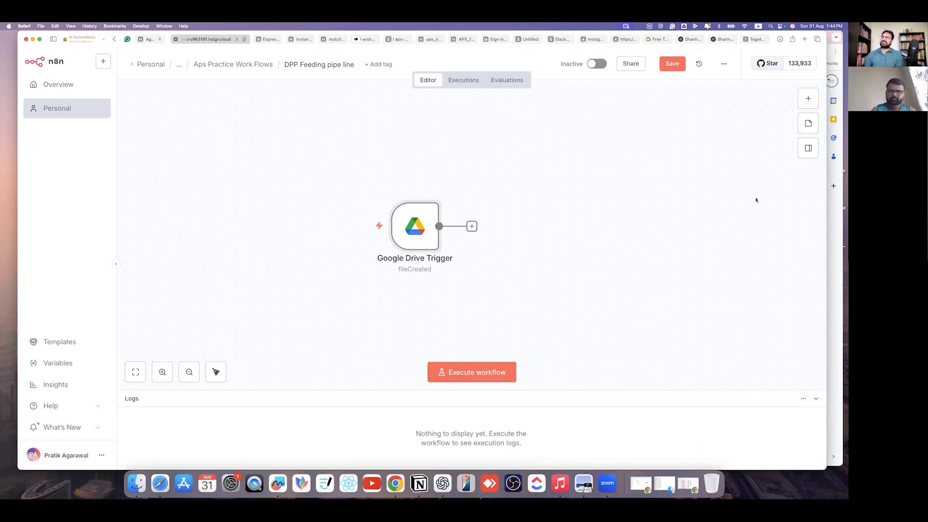
{"action": "left_click", "coordinate": [833, 229]}
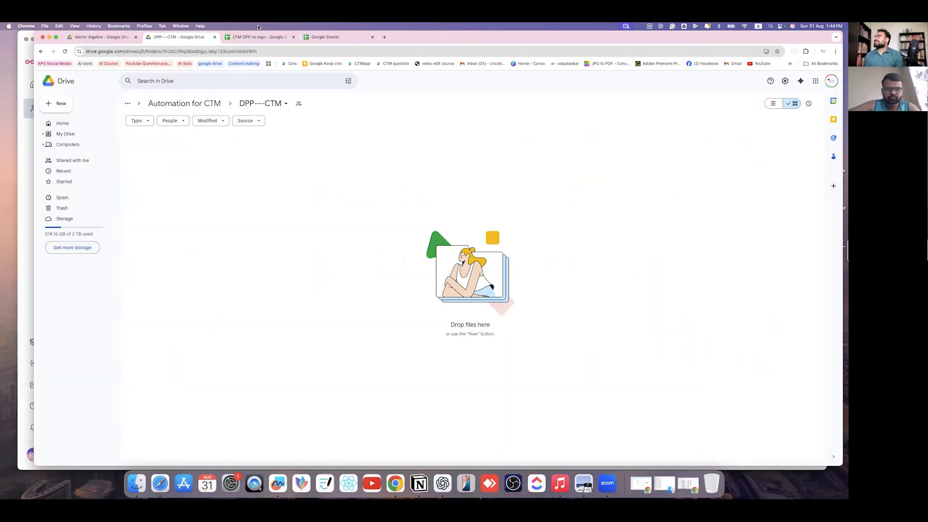
- Download the Vector Algebra folder as a zip from its parent chapters folder in Drive
{"action": "left_click", "coordinate": [101, 37]}
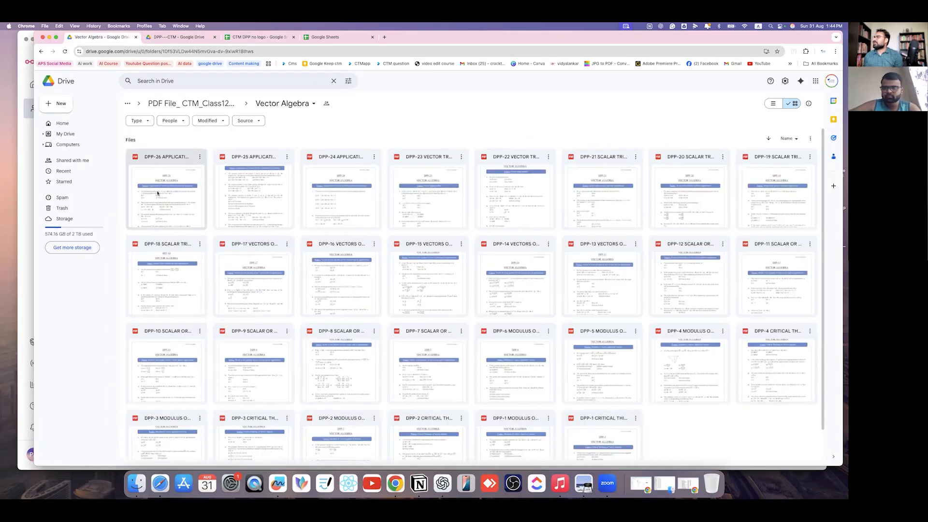
{"action": "scroll", "coordinate": [484, 290], "scroll_direction": "down", "scroll_amount": 3}
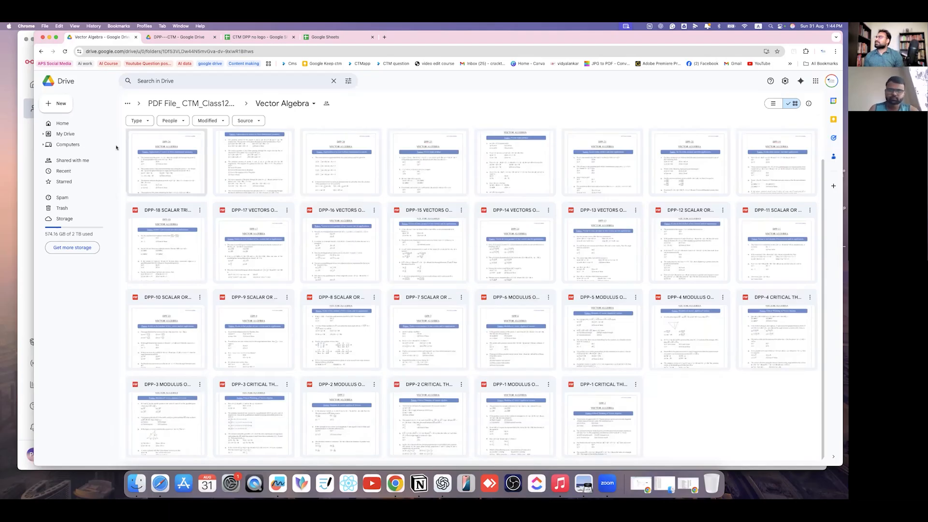
{"action": "left_click", "coordinate": [277, 102]}
{"action": "left_click", "coordinate": [296, 181]}
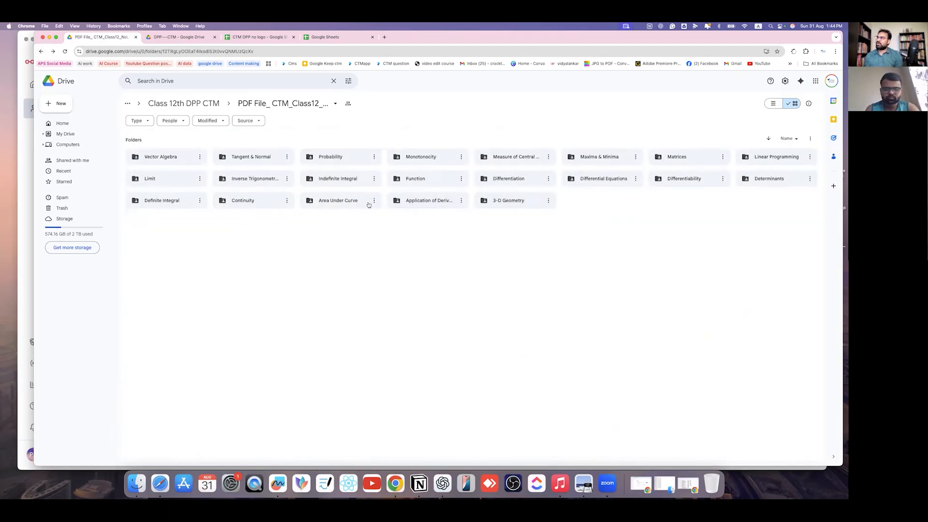
{"action": "left_click", "coordinate": [205, 156]}
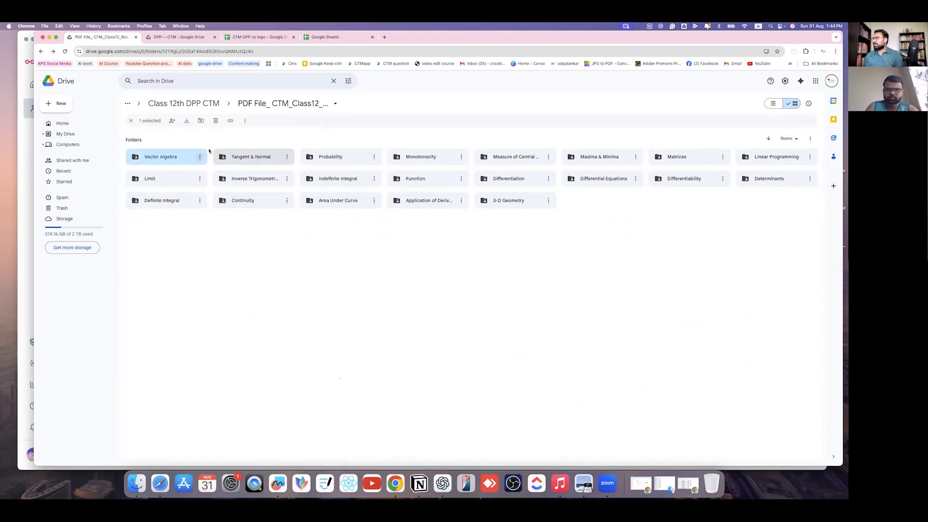
{"action": "left_click", "coordinate": [201, 156]}
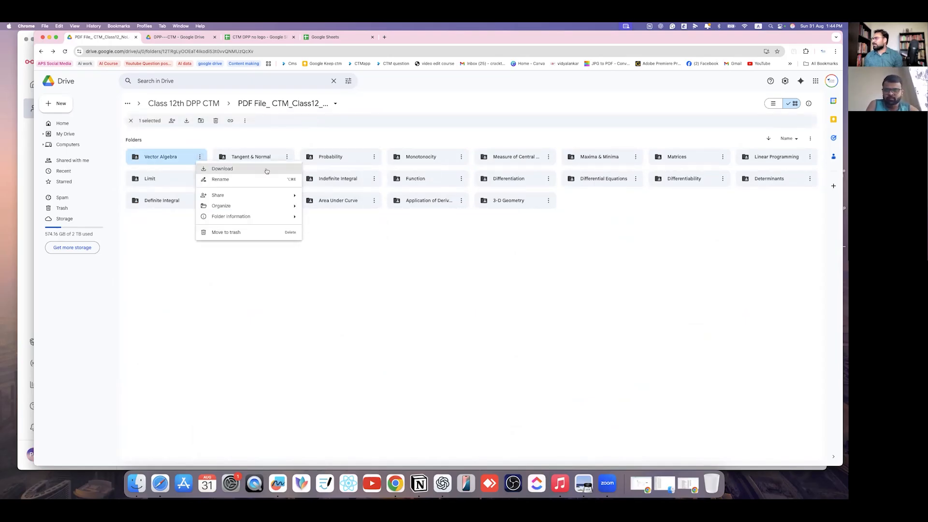
{"action": "left_click", "coordinate": [225, 169]}
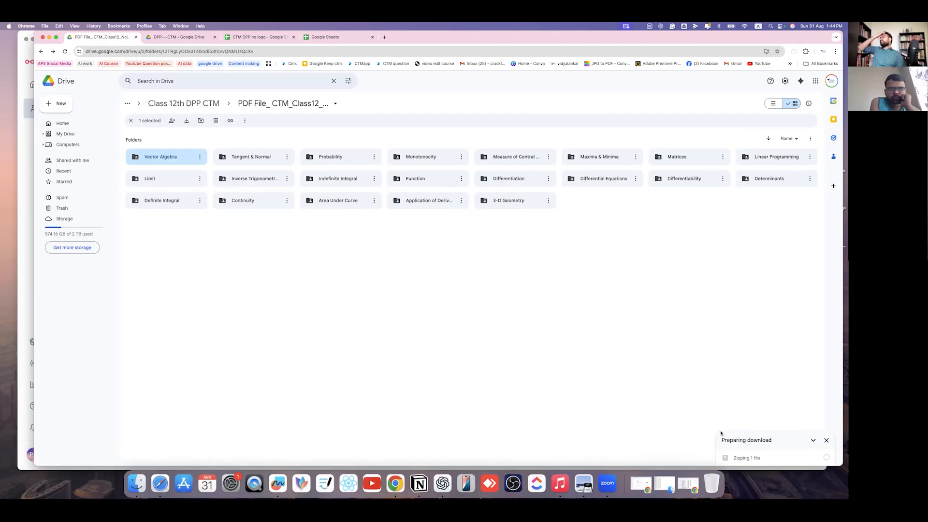
{"action": "left_click", "coordinate": [184, 37]}
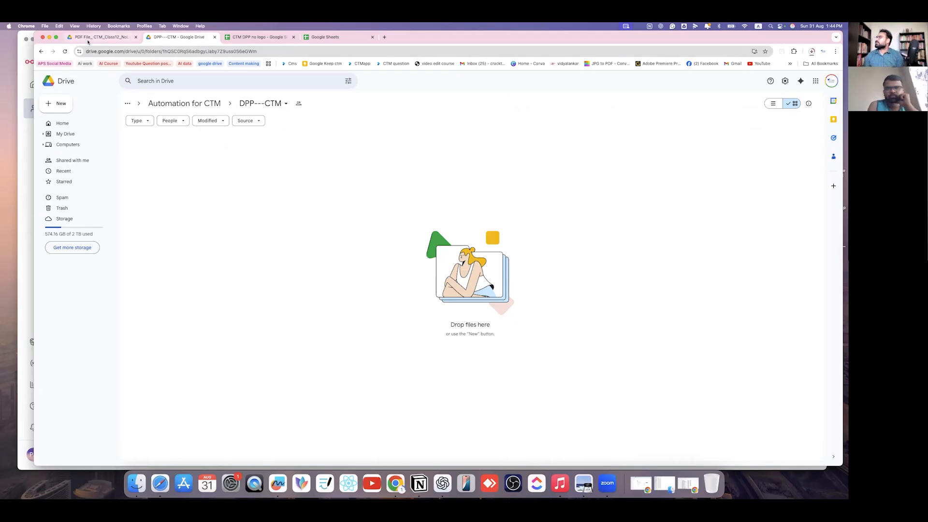
- Unzip the downloaded Vector Algebra archive in Finder to get its DPP PDFs
{"action": "left_click", "coordinate": [812, 54]}
{"action": "left_click", "coordinate": [796, 69]}
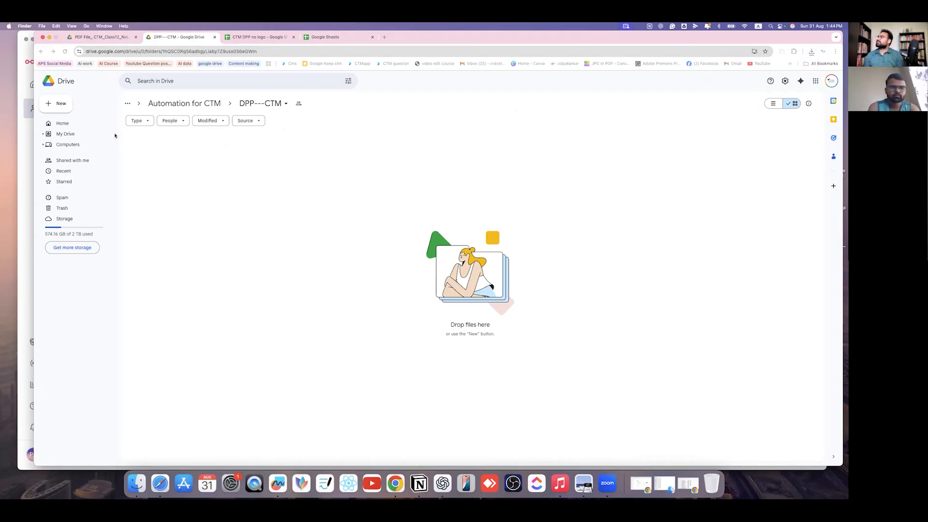
{"action": "double_click", "coordinate": [305, 306]}
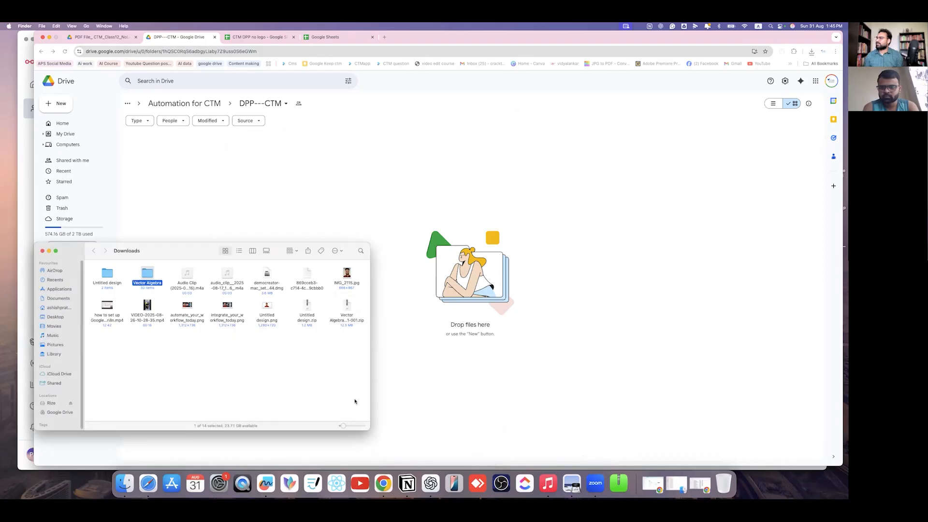
{"action": "key", "text": "super+Down"}
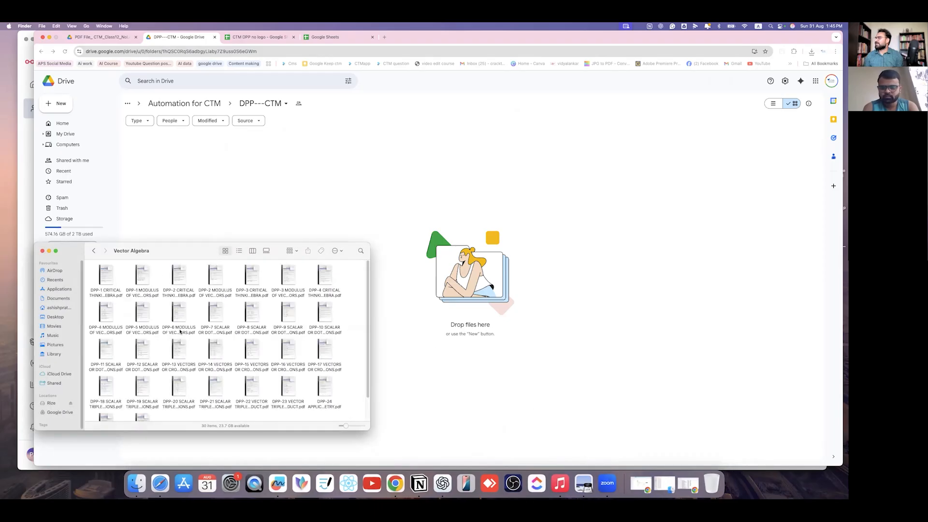
{"action": "left_click_drag", "start_coordinate": [158, 243], "coordinate": [520, 170]}
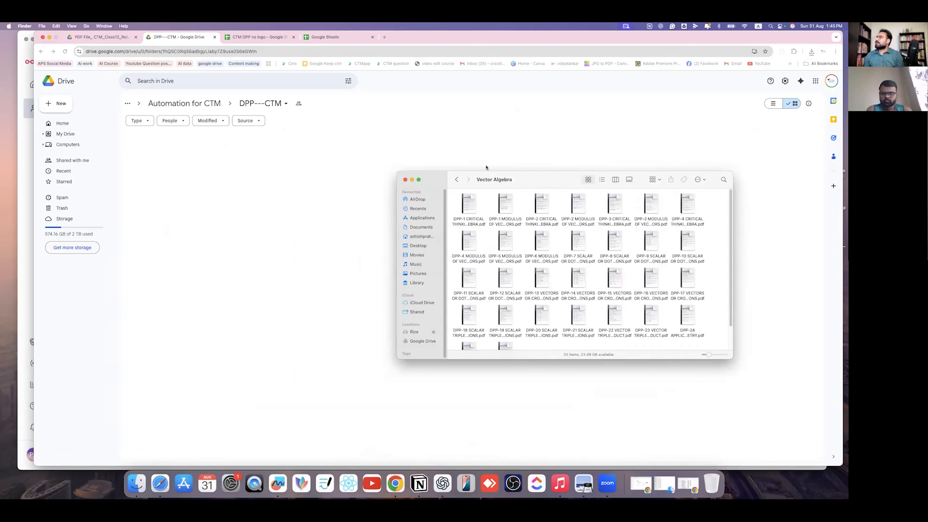
{"action": "key", "text": "super+w"}
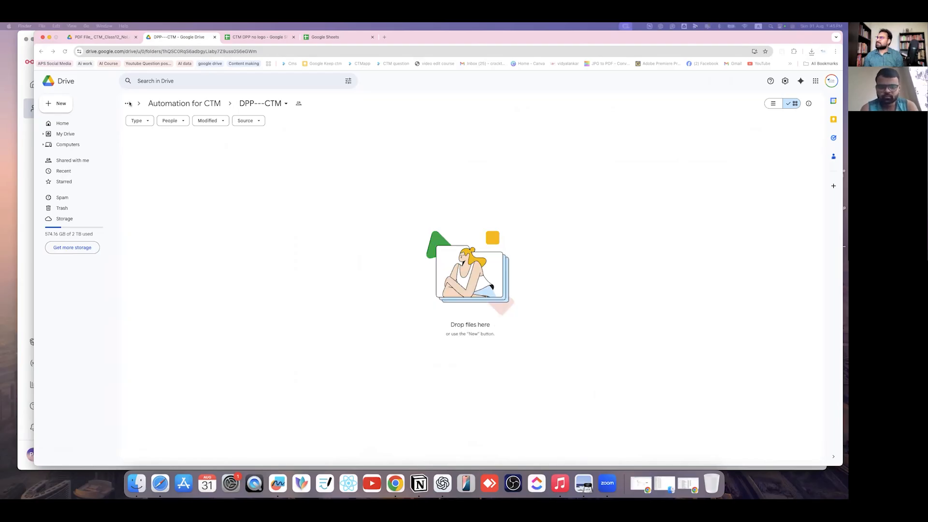
- Test-run the n8n workflow, which reports no data found yet
{"action": "left_click", "coordinate": [32, 165]}
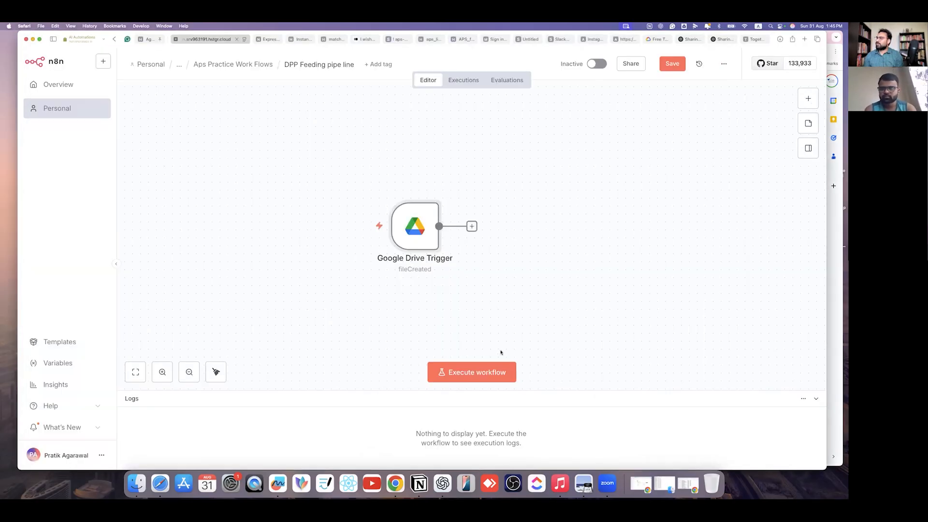
{"action": "left_click", "coordinate": [477, 379]}
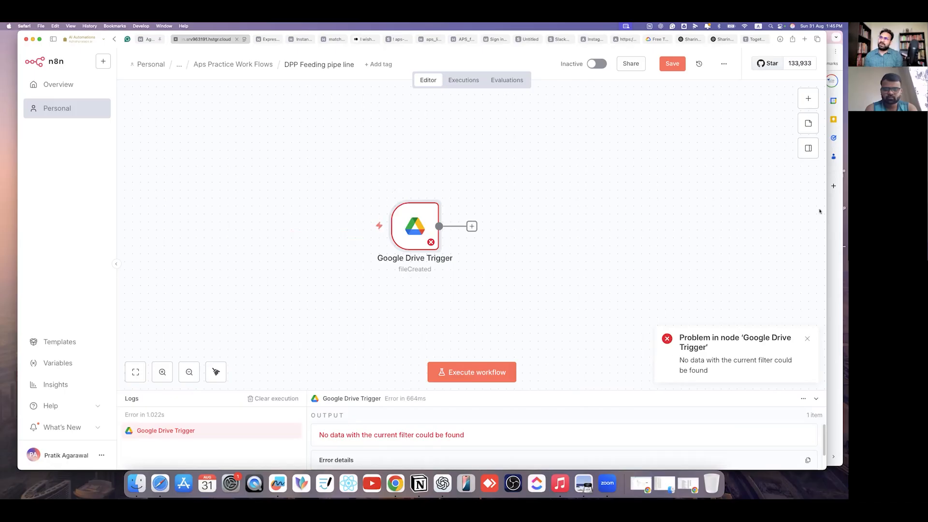
{"action": "key", "text": "super+Tab"}
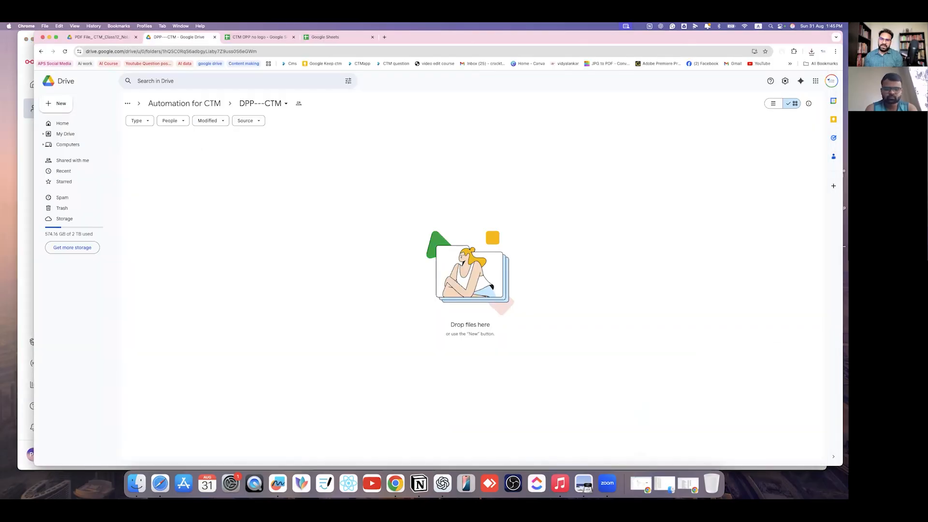
- Upload the DPP-1 modulus PDF into DPP---CTM and run the workflow so the trigger catches it
{"action": "key", "text": "super+Tab"}
{"action": "scroll", "coordinate": [296, 265], "scroll_direction": "down", "scroll_amount": 2}
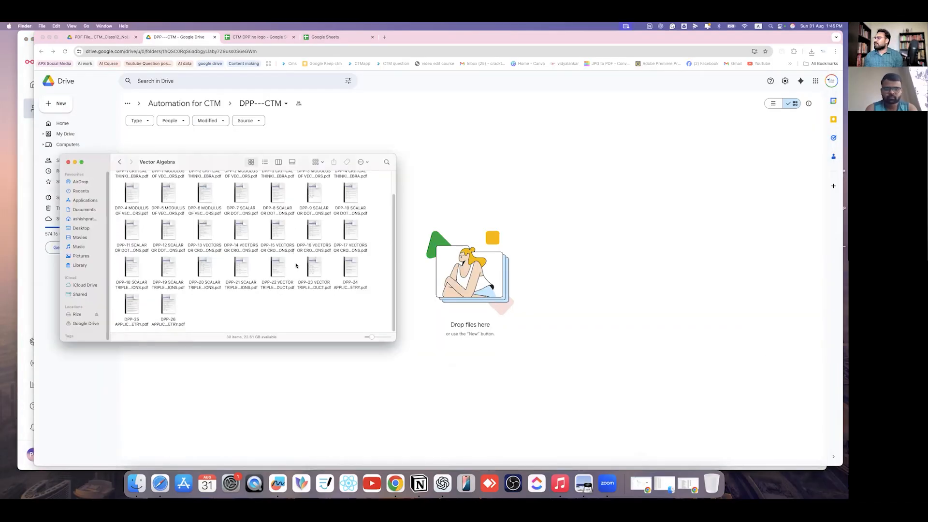
{"action": "scroll", "coordinate": [196, 295], "scroll_direction": "up", "scroll_amount": 2}
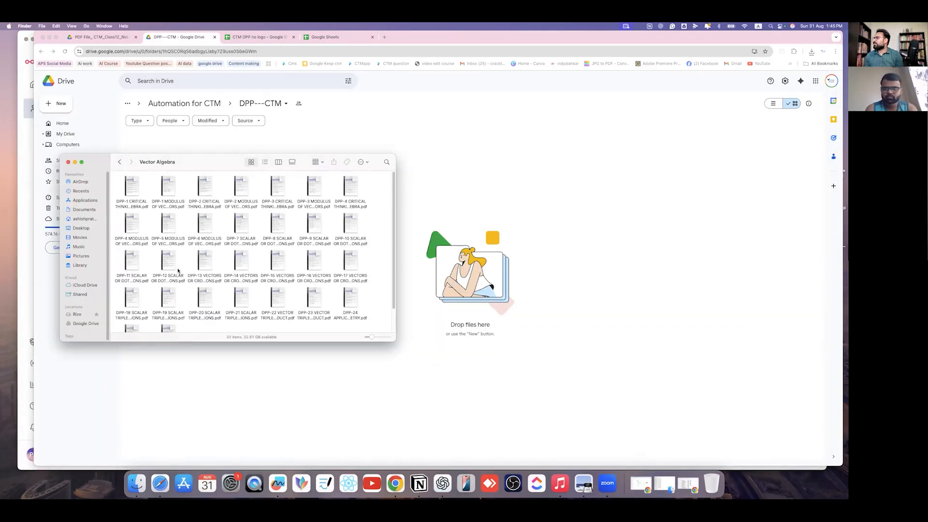
{"action": "left_click", "coordinate": [168, 187]}
{"action": "left_click_drag", "start_coordinate": [168, 184], "coordinate": [573, 166]}
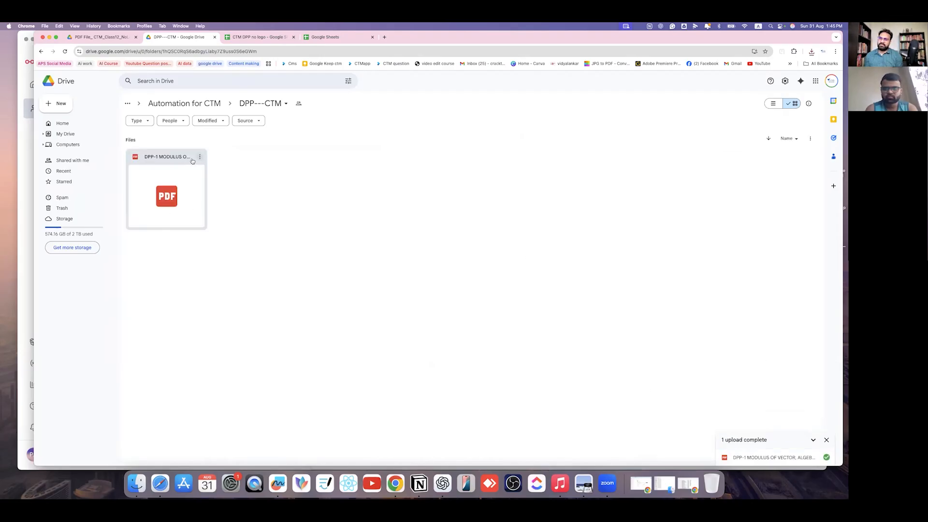
{"action": "left_click", "coordinate": [24, 177]}
{"action": "left_click", "coordinate": [468, 372]}
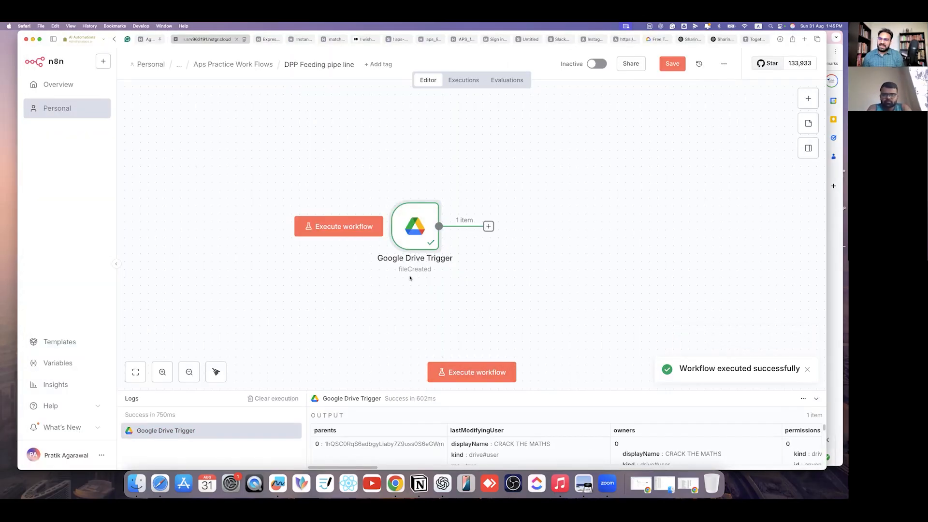
- Open the Google Drive Trigger's output and view it as JSON, then as Schema
{"action": "mouse_move", "coordinate": [428, 219]}
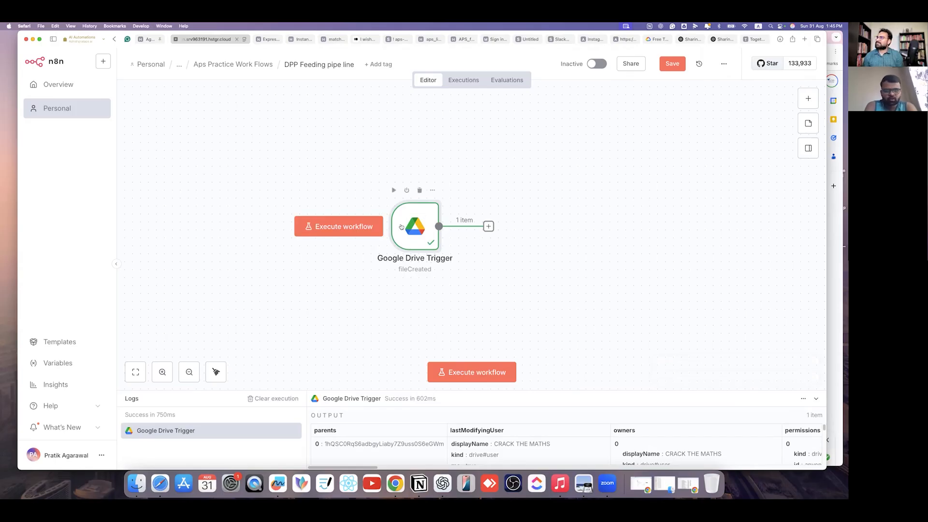
{"action": "double_click", "coordinate": [401, 227]}
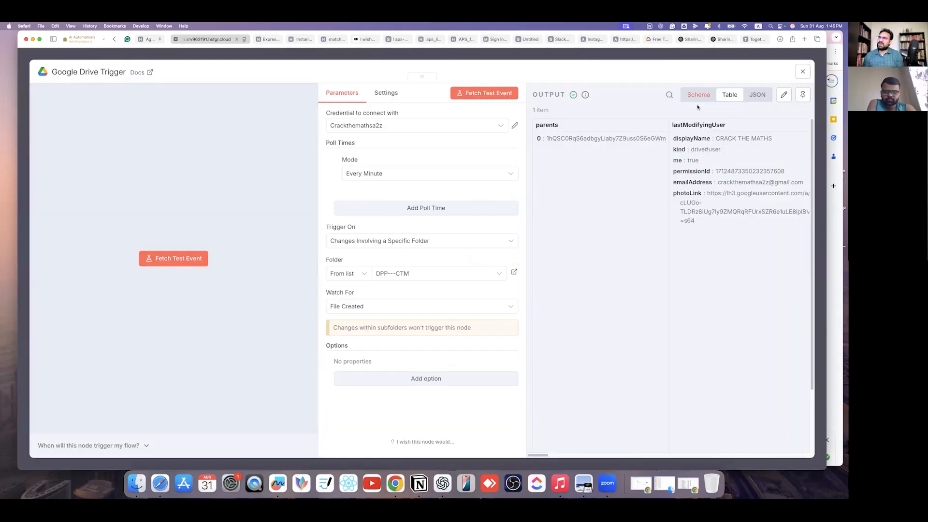
{"action": "left_click", "coordinate": [757, 94]}
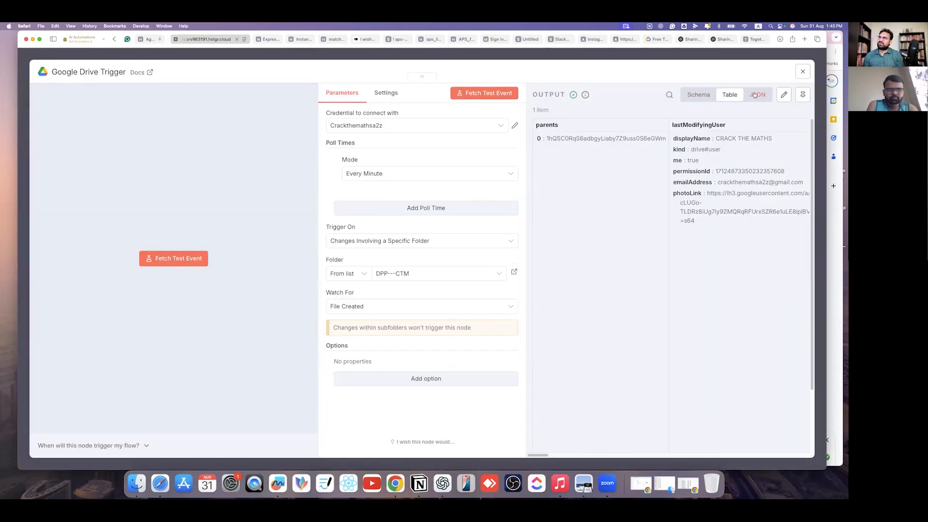
{"action": "left_click", "coordinate": [694, 96]}
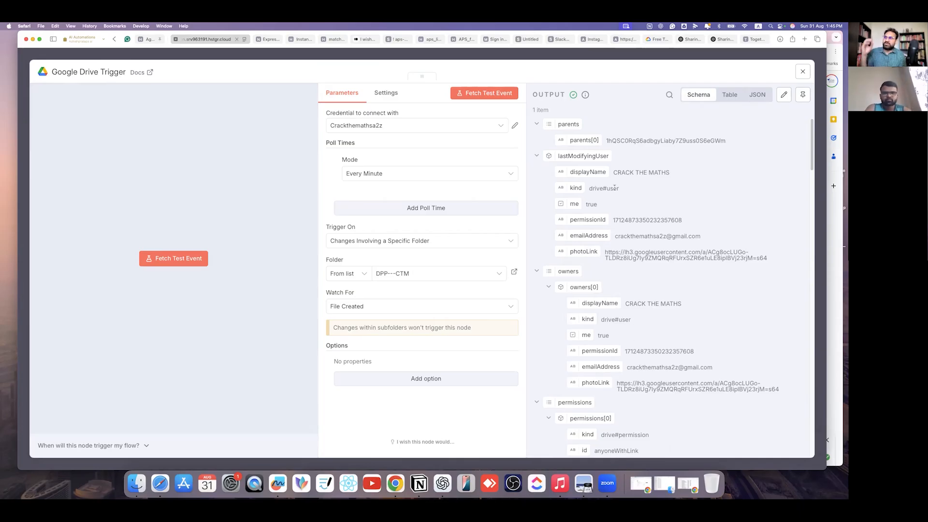
{"action": "scroll", "coordinate": [625, 321], "scroll_direction": "down", "scroll_amount": 3}
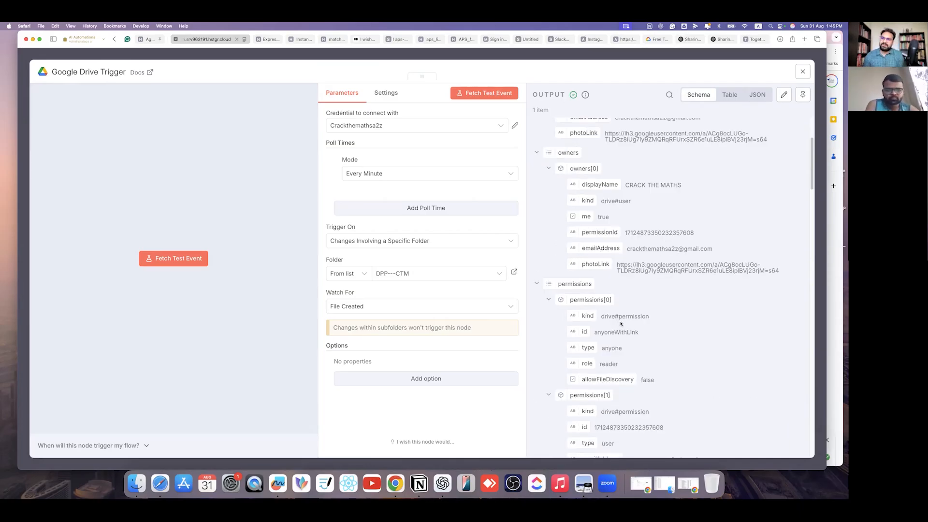
{"action": "scroll", "coordinate": [622, 324], "scroll_direction": "down", "scroll_amount": 5}
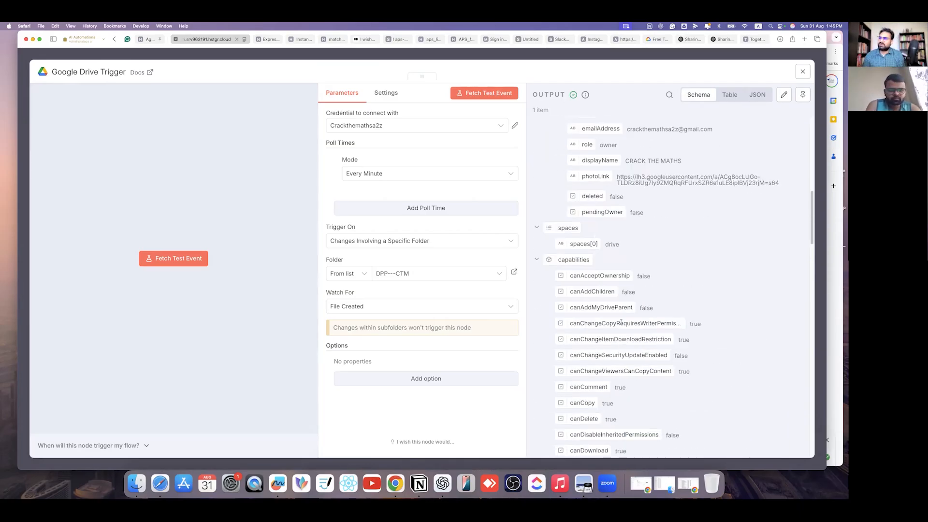
{"action": "scroll", "coordinate": [620, 320], "scroll_direction": "down", "scroll_amount": 10}
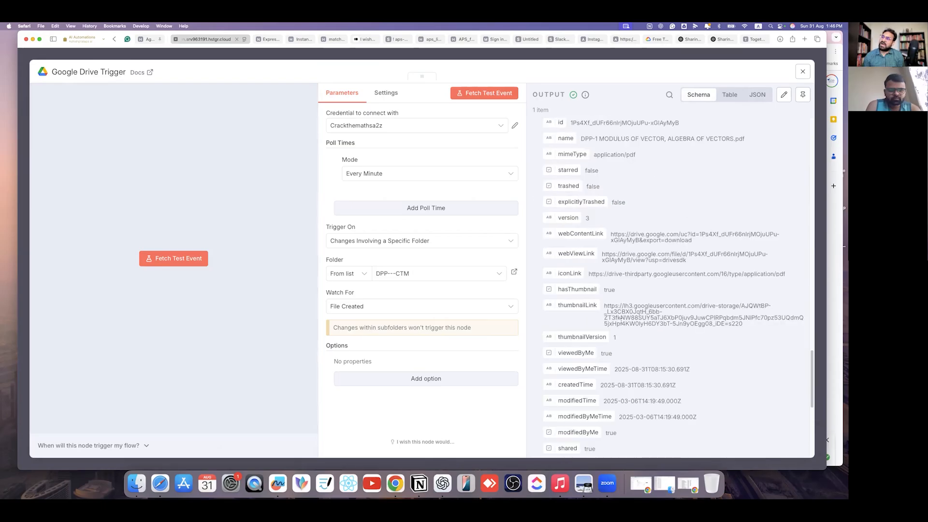
{"action": "scroll", "coordinate": [622, 319], "scroll_direction": "down", "scroll_amount": 7}
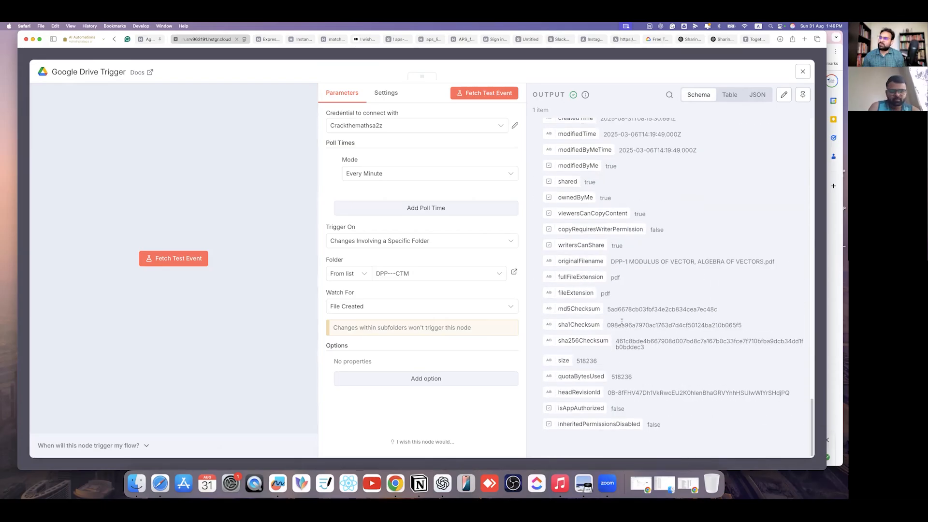
{"action": "scroll", "coordinate": [622, 321], "scroll_direction": "up", "scroll_amount": 5}
{"action": "scroll", "coordinate": [594, 276], "scroll_direction": "up", "scroll_amount": 4}
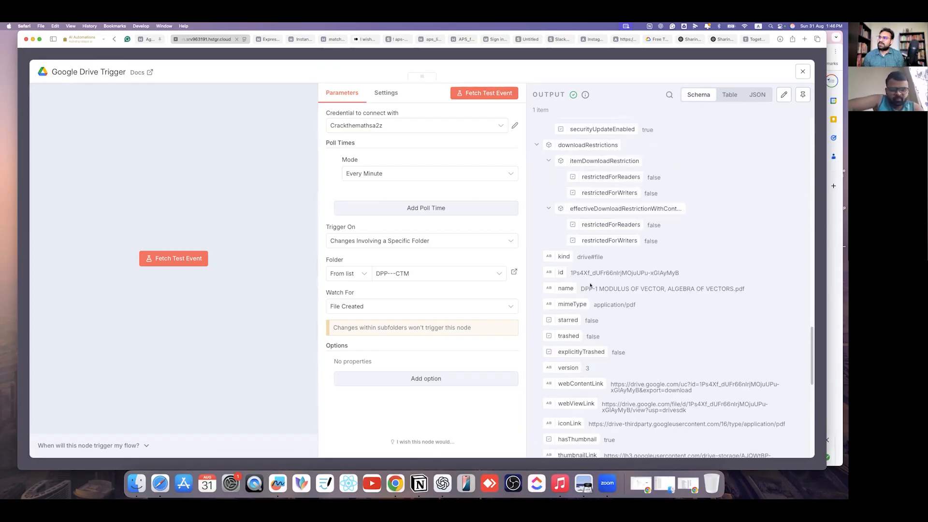
- Inspect the uploaded file's name, mimeType application/pdf, webViewLink and webContentLink values
{"action": "left_click_drag", "start_coordinate": [583, 288], "coordinate": [745, 289]}
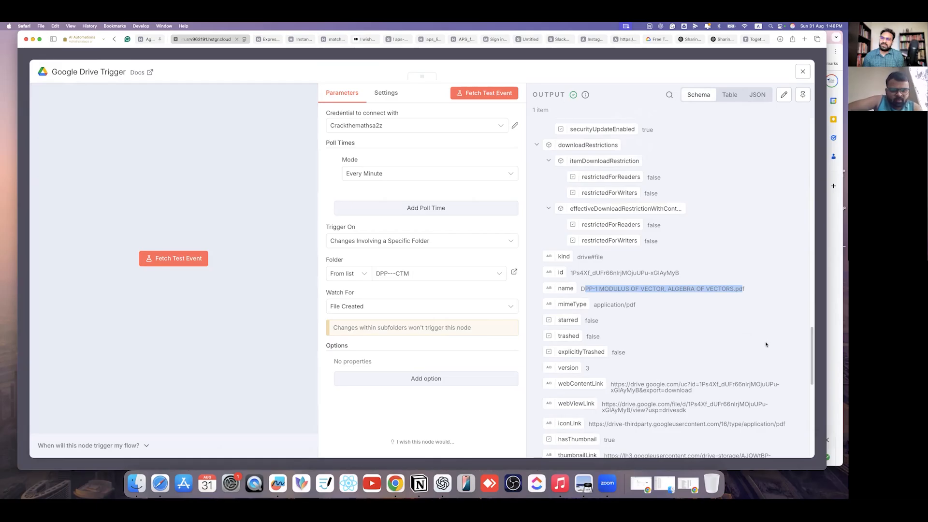
{"action": "left_click_drag", "start_coordinate": [636, 305], "coordinate": [594, 305]}
{"action": "scroll", "coordinate": [626, 352], "scroll_direction": "down", "scroll_amount": 4}
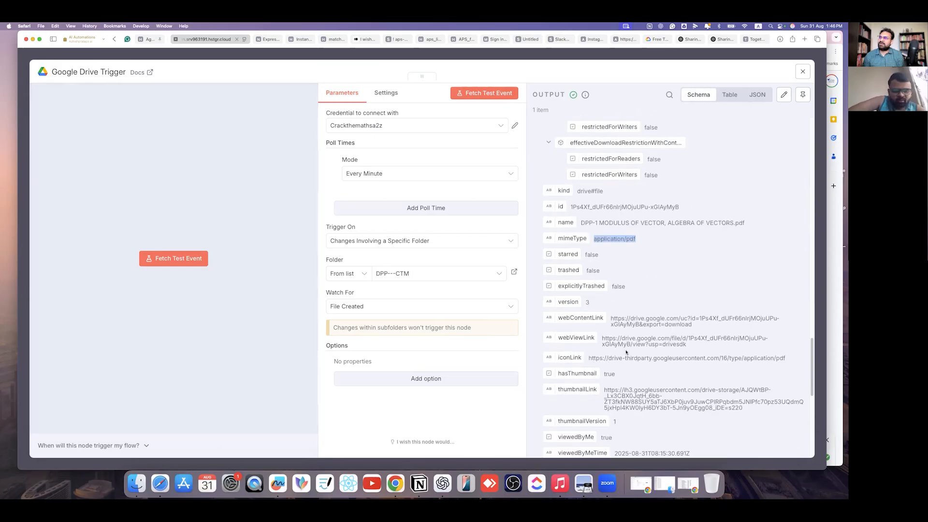
{"action": "left_click_drag", "start_coordinate": [601, 319], "coordinate": [703, 329]}
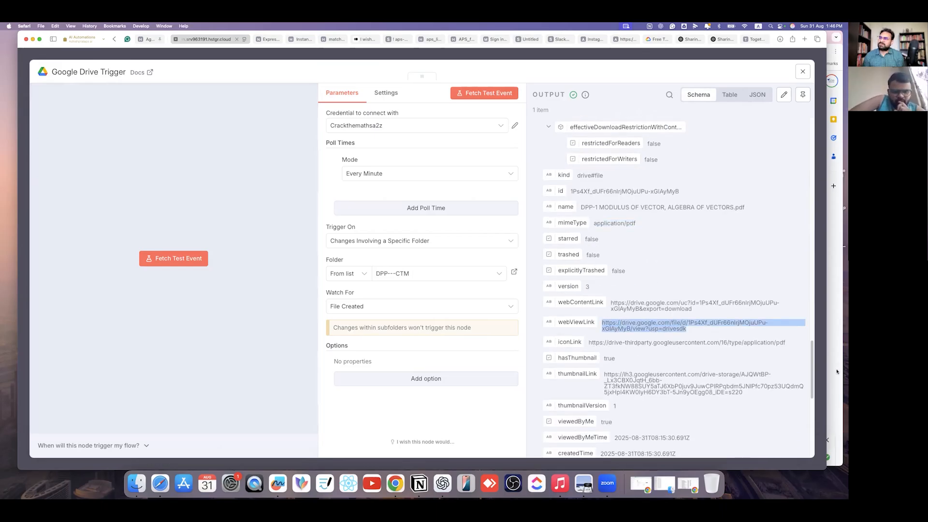
{"action": "left_click_drag", "start_coordinate": [609, 302], "coordinate": [685, 315]}
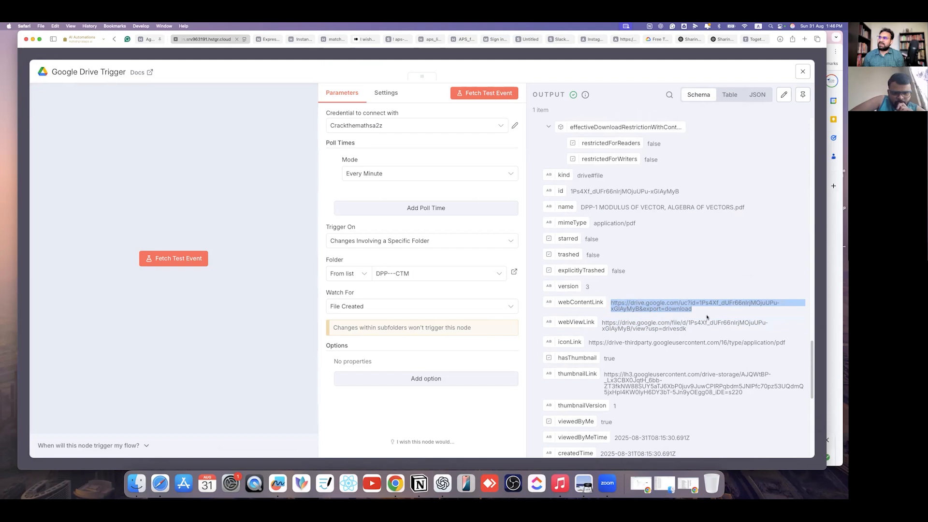
{"action": "left_click_drag", "start_coordinate": [693, 310], "coordinate": [611, 299]}
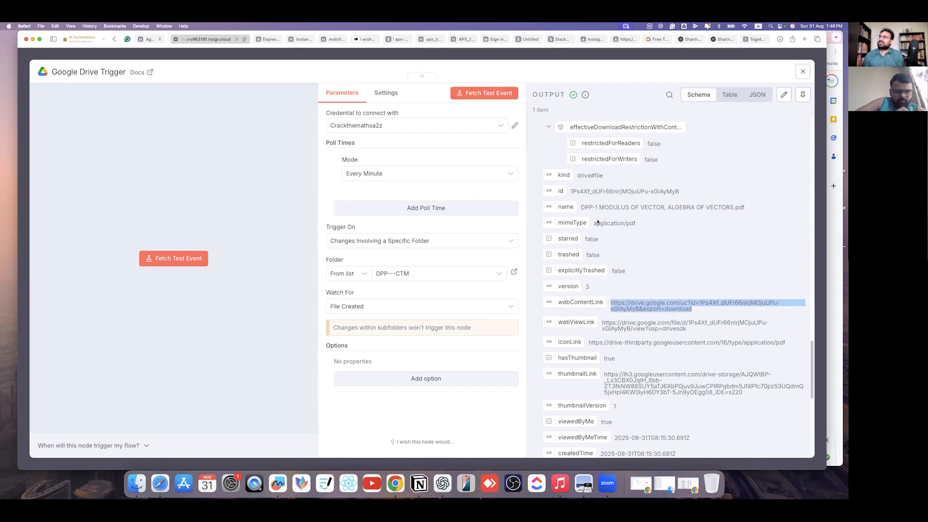
{"action": "scroll", "coordinate": [598, 221], "scroll_direction": "up", "scroll_amount": 10}
{"action": "scroll", "coordinate": [601, 261], "scroll_direction": "down", "scroll_amount": 10}
{"action": "scroll", "coordinate": [648, 245], "scroll_direction": "down", "scroll_amount": 10}
{"action": "scroll", "coordinate": [661, 321], "scroll_direction": "up", "scroll_amount": 10}
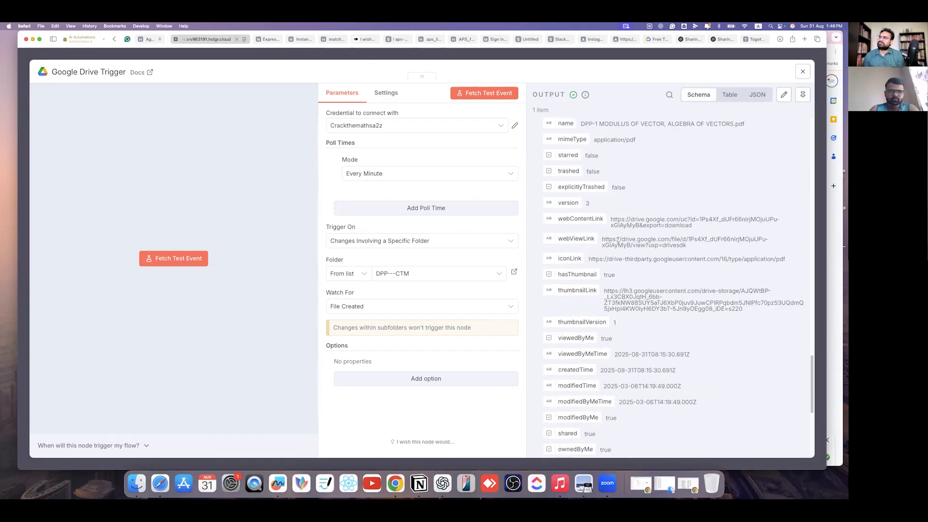
{"action": "scroll", "coordinate": [633, 297], "scroll_direction": "down", "scroll_amount": 10}
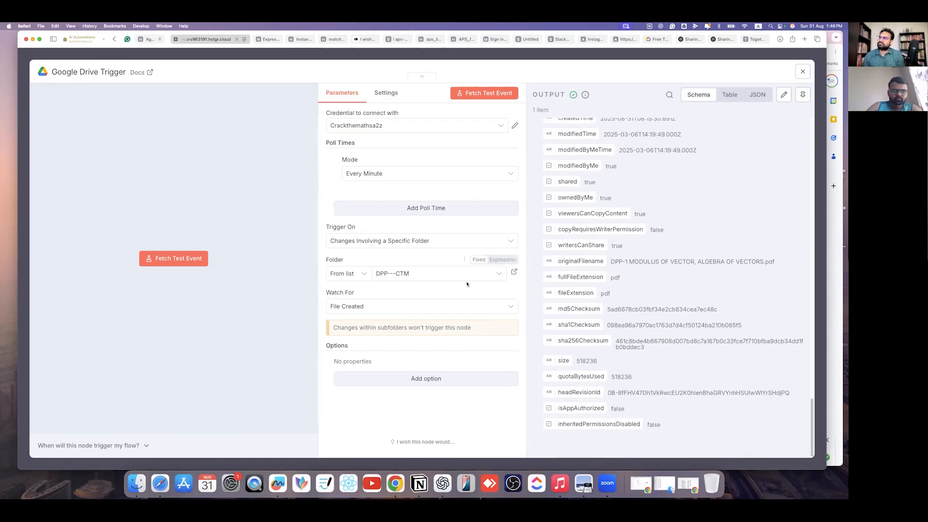
{"action": "scroll", "coordinate": [612, 227], "scroll_direction": "up", "scroll_amount": 5}
{"action": "scroll", "coordinate": [612, 227], "scroll_direction": "up", "scroll_amount": 4}
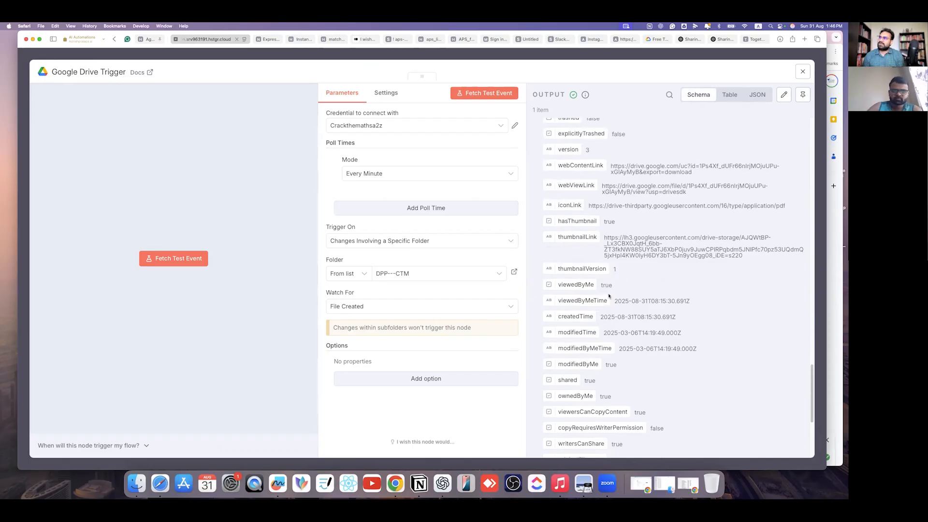
{"action": "scroll", "coordinate": [634, 287], "scroll_direction": "down", "scroll_amount": 8}
{"action": "scroll", "coordinate": [633, 287], "scroll_direction": "up", "scroll_amount": 4}
{"action": "scroll", "coordinate": [629, 285], "scroll_direction": "down", "scroll_amount": 3}
- Check the originalFilename value, then close the details and move the trigger node left
{"action": "mouse_move", "coordinate": [611, 315]}
{"action": "left_mouse_down"}
{"action": "mouse_move", "coordinate": [772, 315]}
{"action": "mouse_move", "coordinate": [610, 315]}
{"action": "left_mouse_up"}
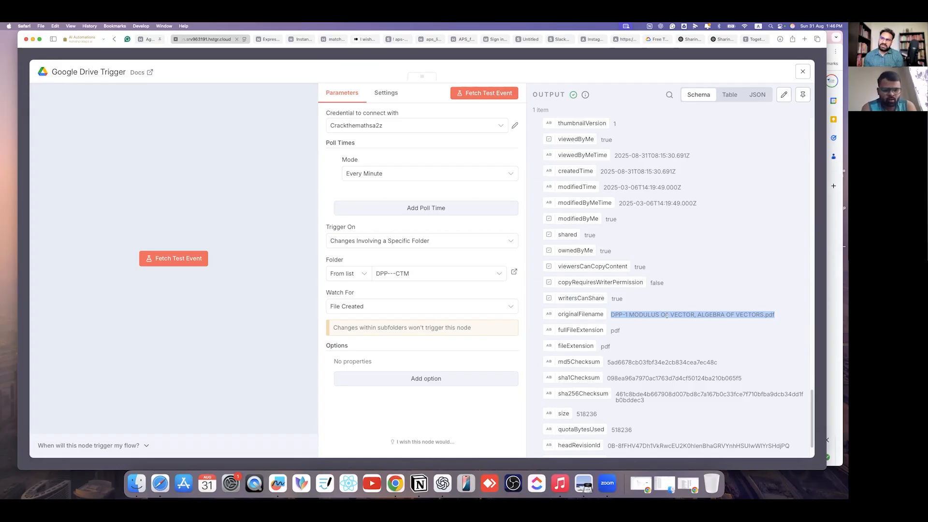
{"action": "left_click", "coordinate": [633, 56]}
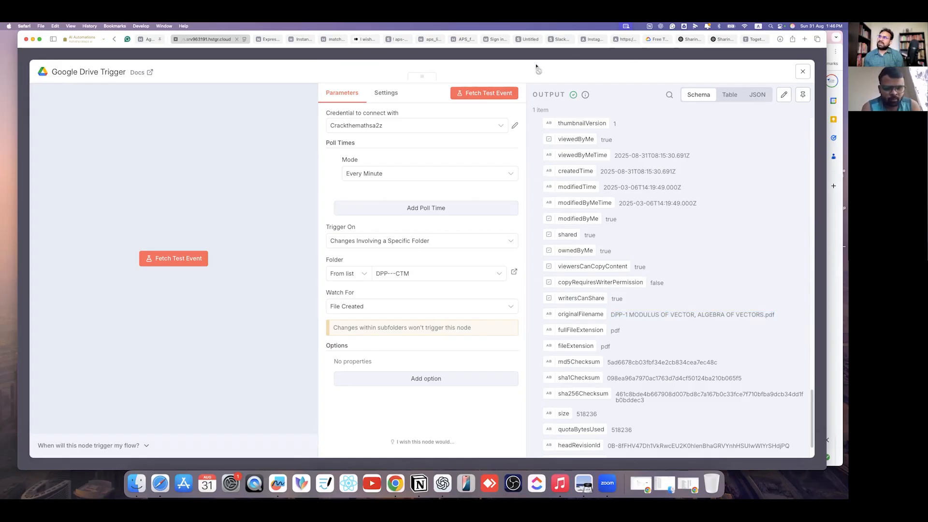
{"action": "left_click_drag", "start_coordinate": [428, 239], "coordinate": [309, 224]}
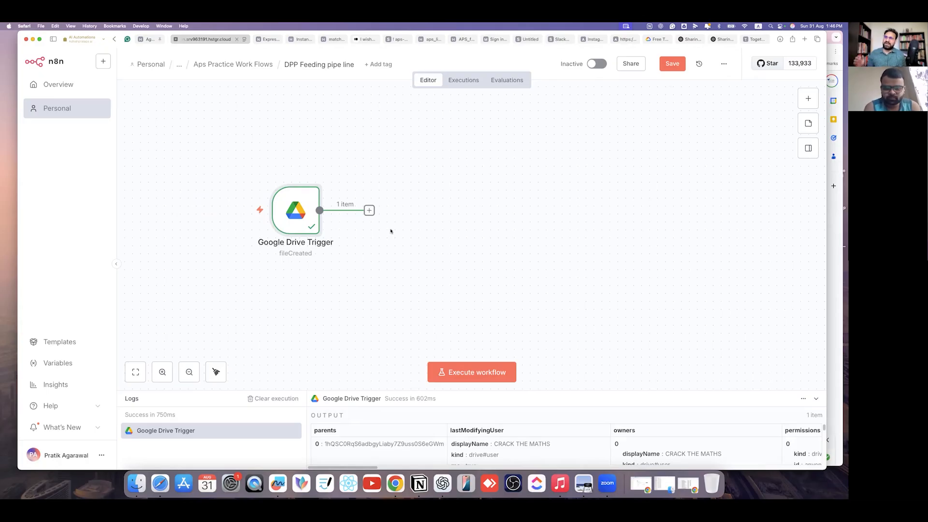
- Insert an AI Agent node after the trigger by searching 'ai' in the node list
{"action": "left_click", "coordinate": [369, 210]}
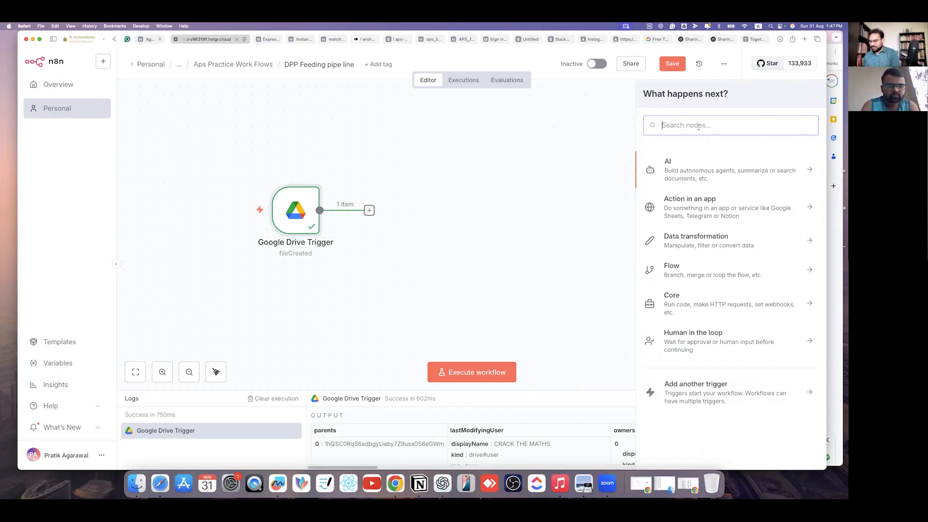
{"action": "type", "text": "ai"}
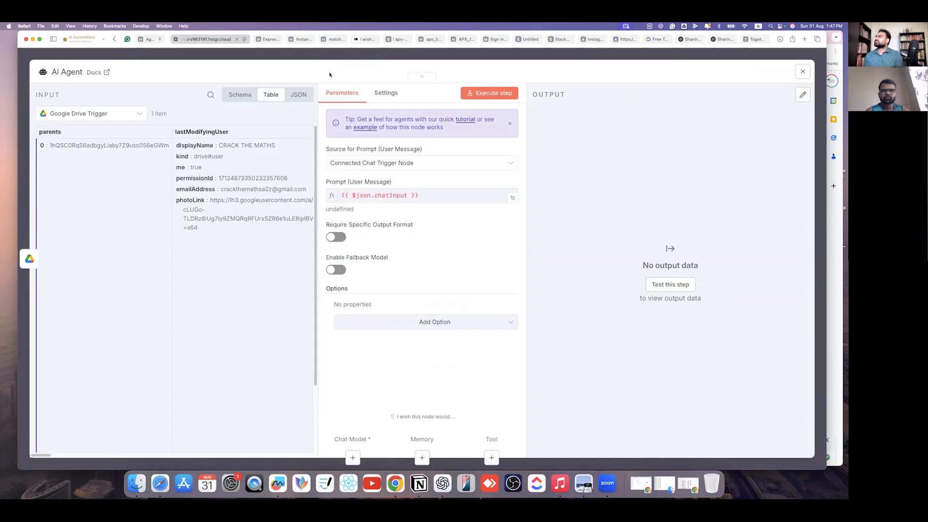
{"action": "left_click", "coordinate": [416, 163]}
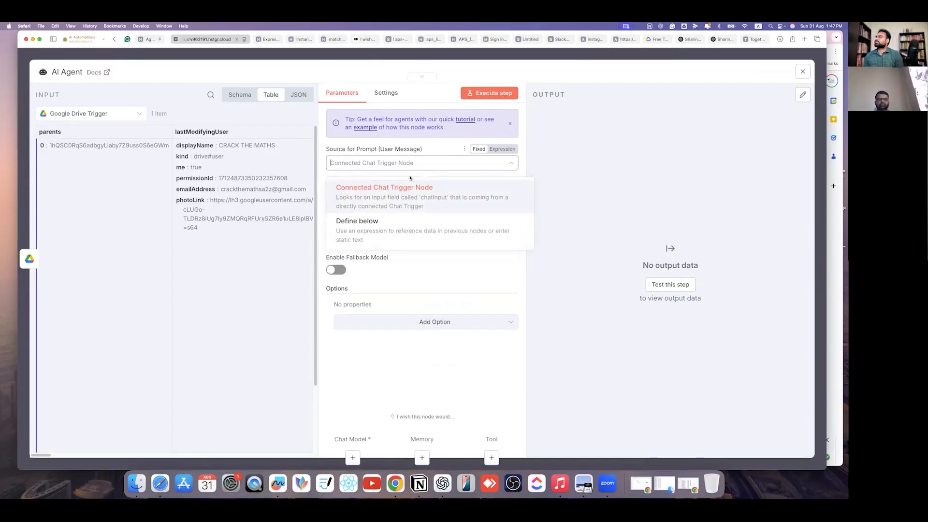
- Define the agent's prompt directly in the node and add a System Message option
{"action": "left_click", "coordinate": [387, 227]}
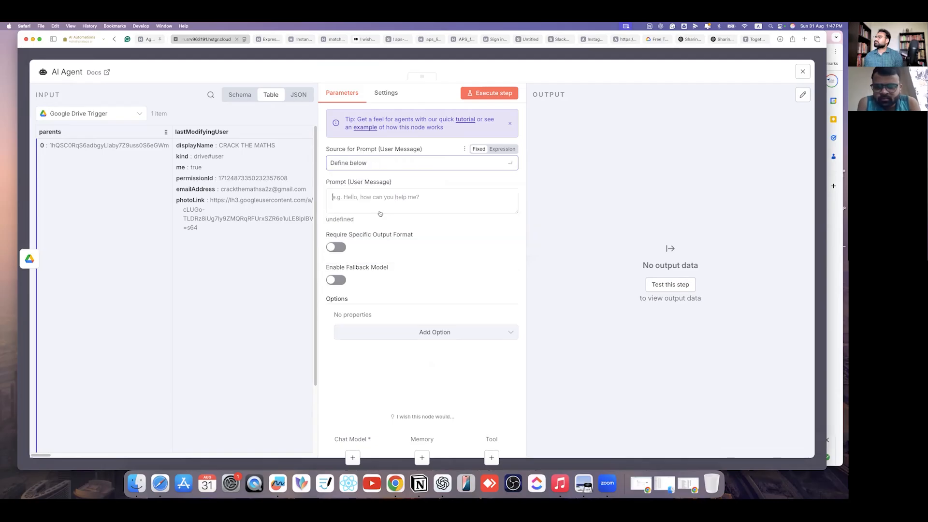
{"action": "left_click", "coordinate": [434, 322]}
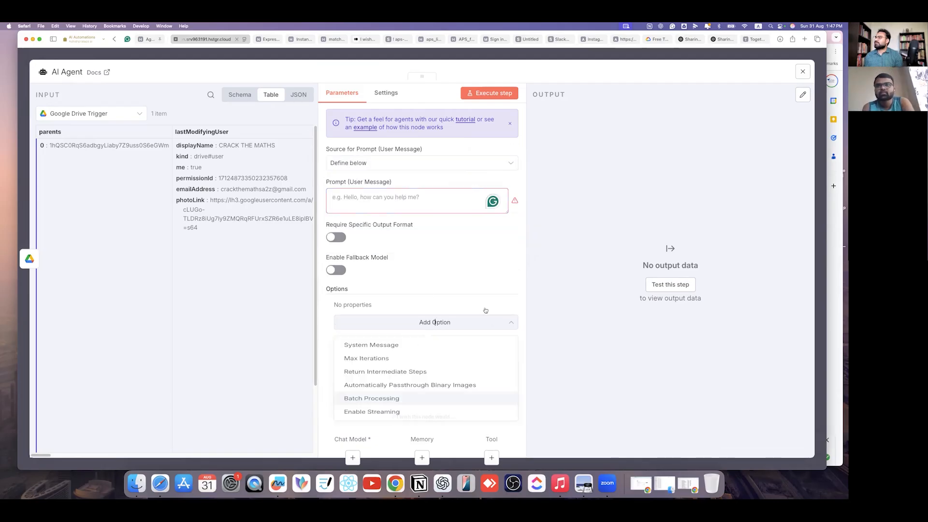
{"action": "left_click", "coordinate": [404, 346]}
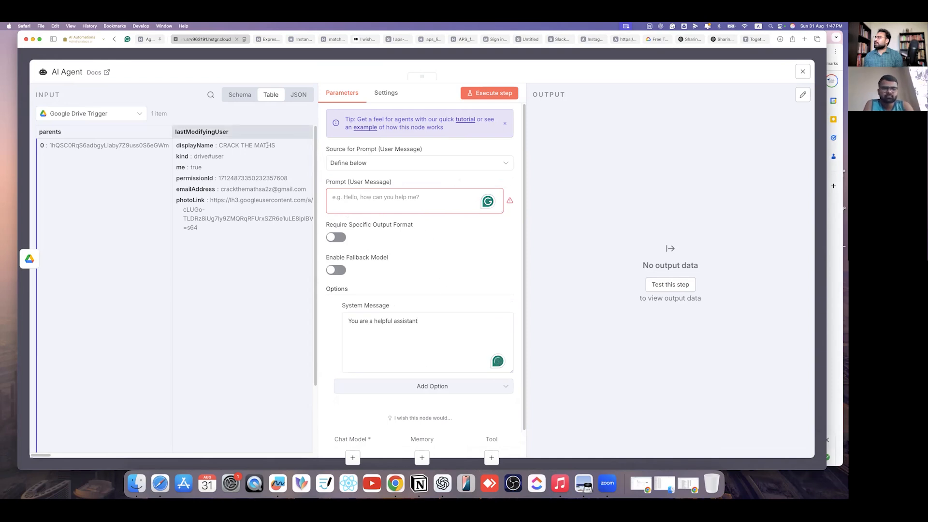
- Show the input as Schema and drag the name field into the prompt as {{ $json.name }}
{"action": "scroll", "coordinate": [169, 290], "scroll_direction": "right", "scroll_amount": 10}
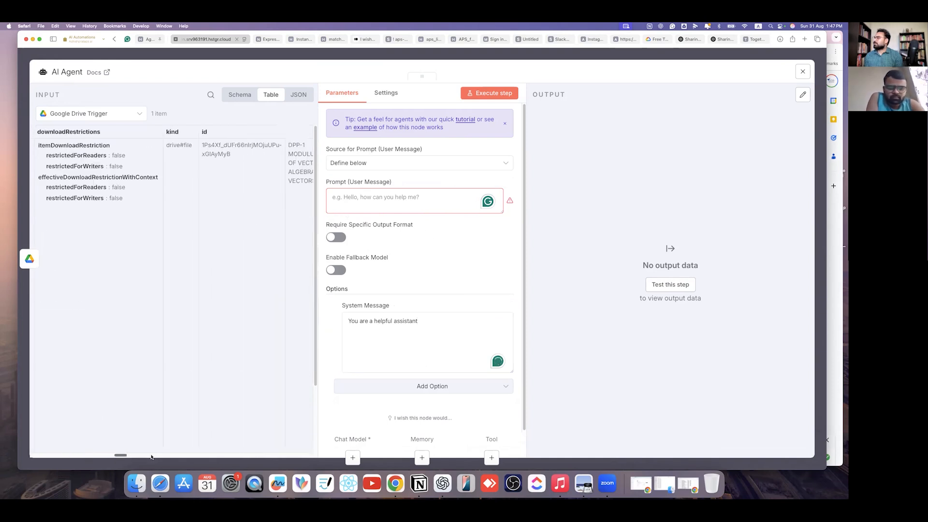
{"action": "left_click", "coordinate": [235, 96]}
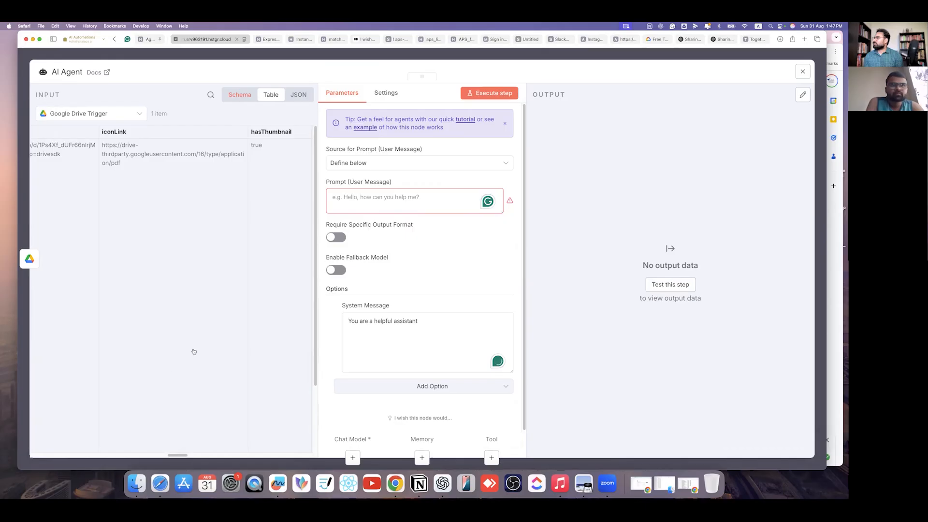
{"action": "scroll", "coordinate": [131, 295], "scroll_direction": "down", "scroll_amount": 15}
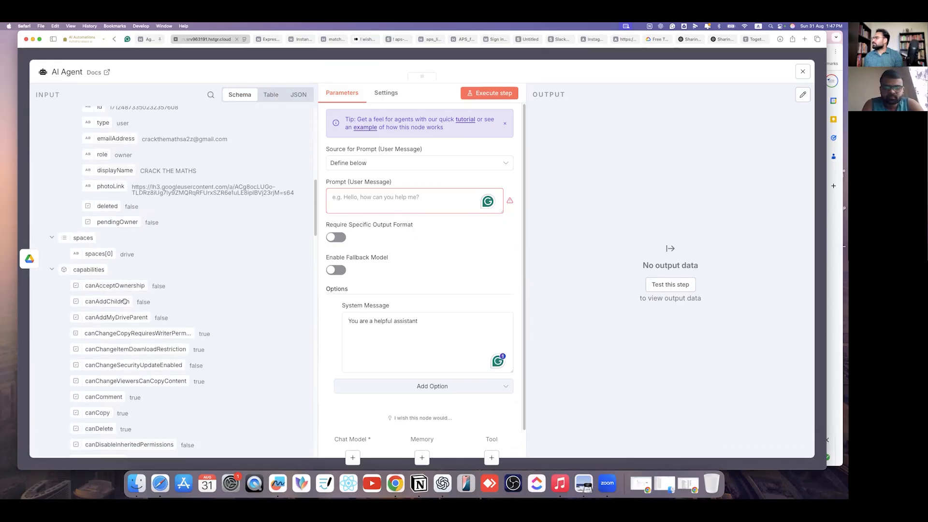
{"action": "scroll", "coordinate": [136, 311], "scroll_direction": "down", "scroll_amount": 15}
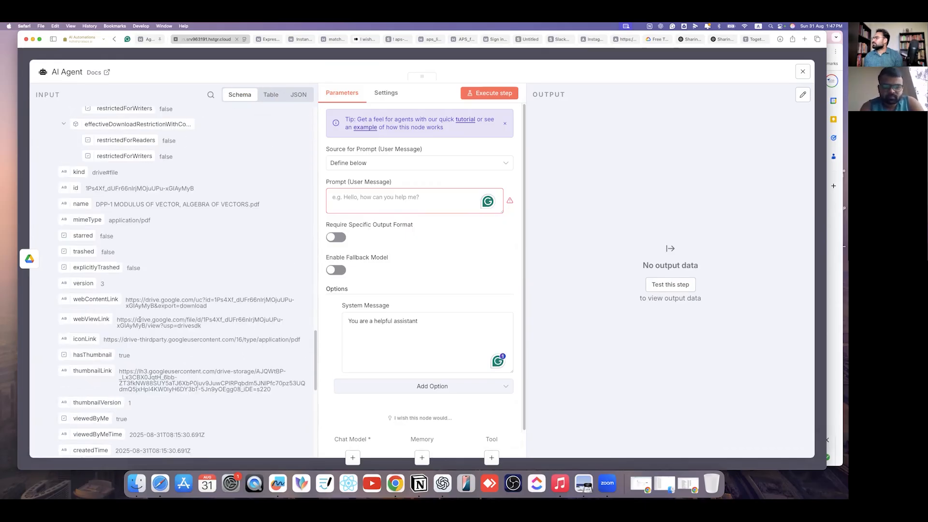
{"action": "scroll", "coordinate": [141, 323], "scroll_direction": "down", "scroll_amount": 3}
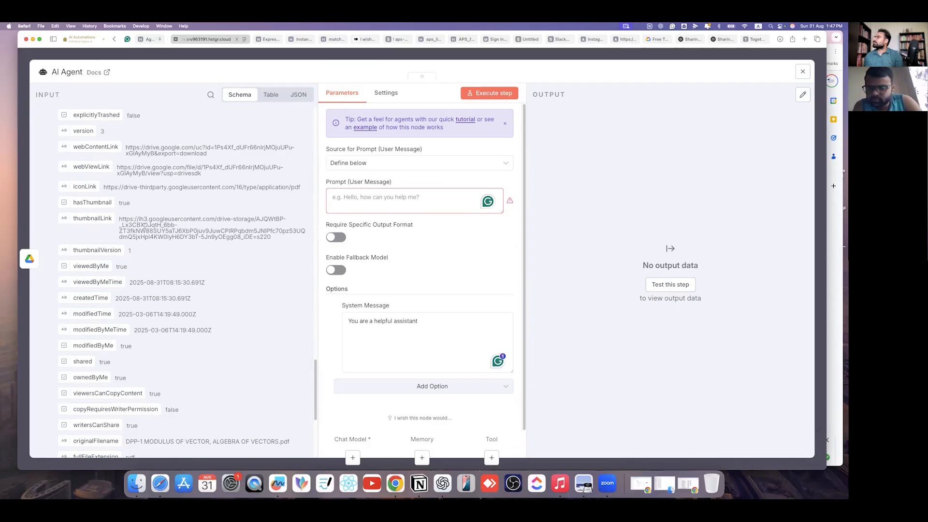
{"action": "scroll", "coordinate": [180, 246], "scroll_direction": "down", "scroll_amount": 1}
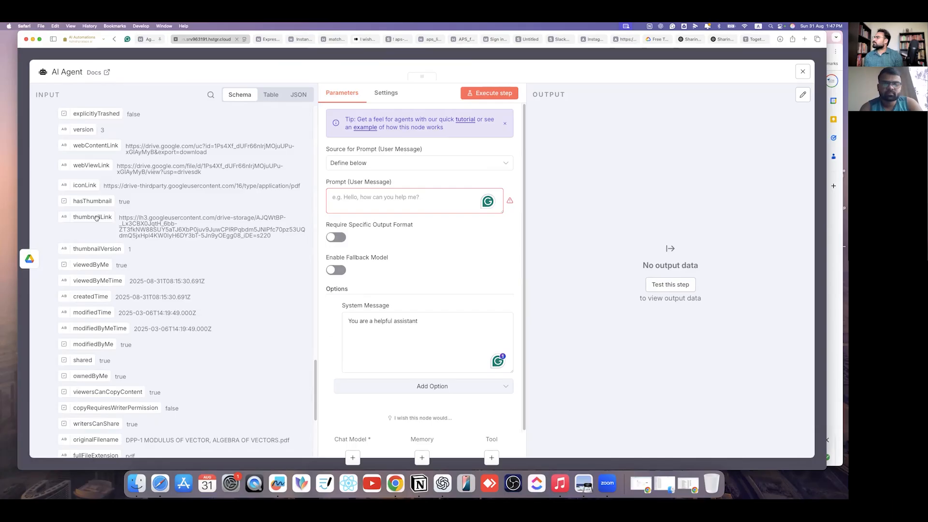
{"action": "scroll", "coordinate": [127, 328], "scroll_direction": "down", "scroll_amount": 5}
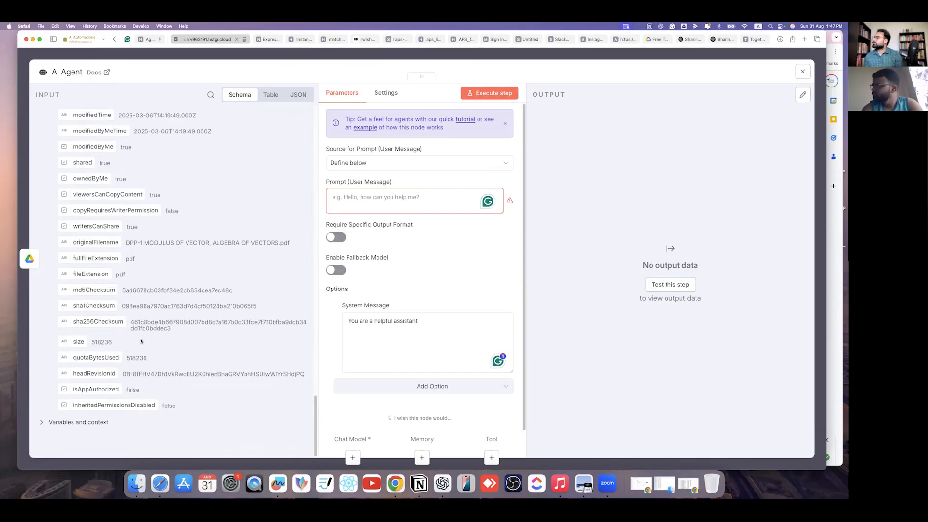
{"action": "scroll", "coordinate": [85, 226], "scroll_direction": "up", "scroll_amount": 3}
{"action": "scroll", "coordinate": [85, 226], "scroll_direction": "up", "scroll_amount": 7}
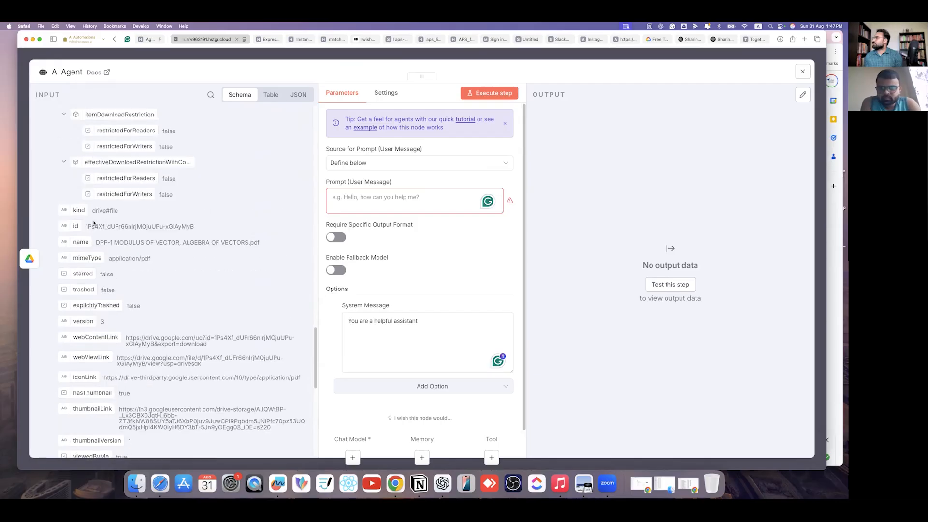
{"action": "left_click_drag", "start_coordinate": [80, 242], "coordinate": [424, 202]}
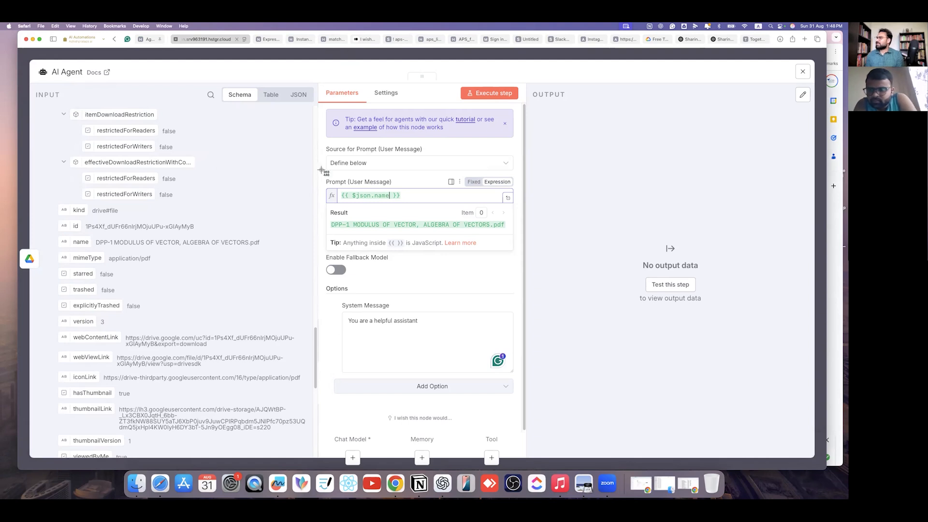
- Capture a screenshot of the AI Agent node's configuration
{"action": "left_click_drag", "start_coordinate": [32, 86], "coordinate": [723, 438]}
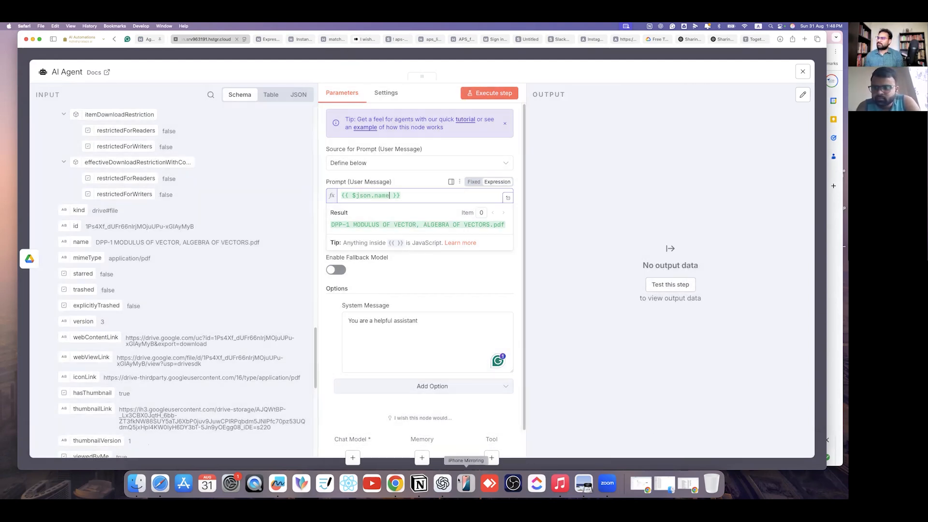
{"action": "left_click", "coordinate": [442, 483]}
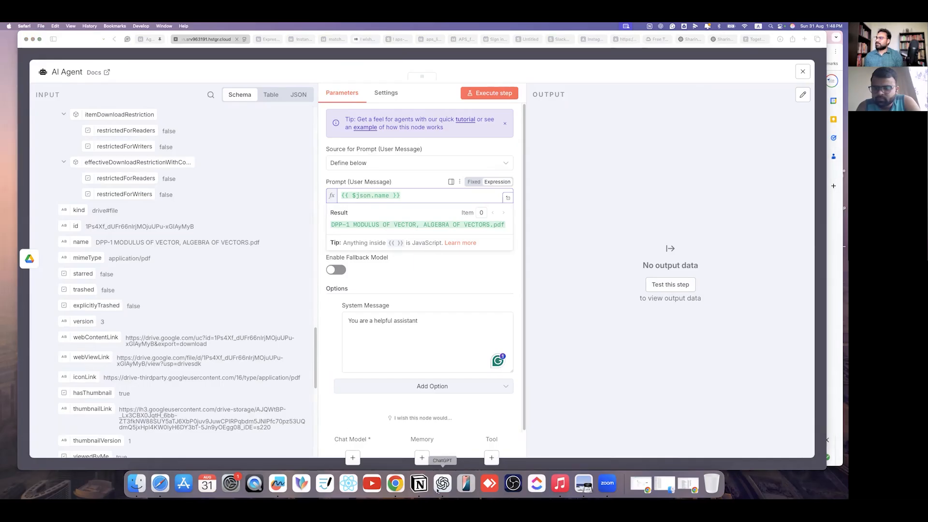
- Start a file upload from the message box's attachment menu in the 'Prompt writing for n8n' chat
{"action": "left_click_drag", "start_coordinate": [586, 140], "coordinate": [503, 83]}
{"action": "scroll", "coordinate": [390, 275], "scroll_direction": "down", "scroll_amount": 2}
{"action": "scroll", "coordinate": [390, 274], "scroll_direction": "down", "scroll_amount": 10}
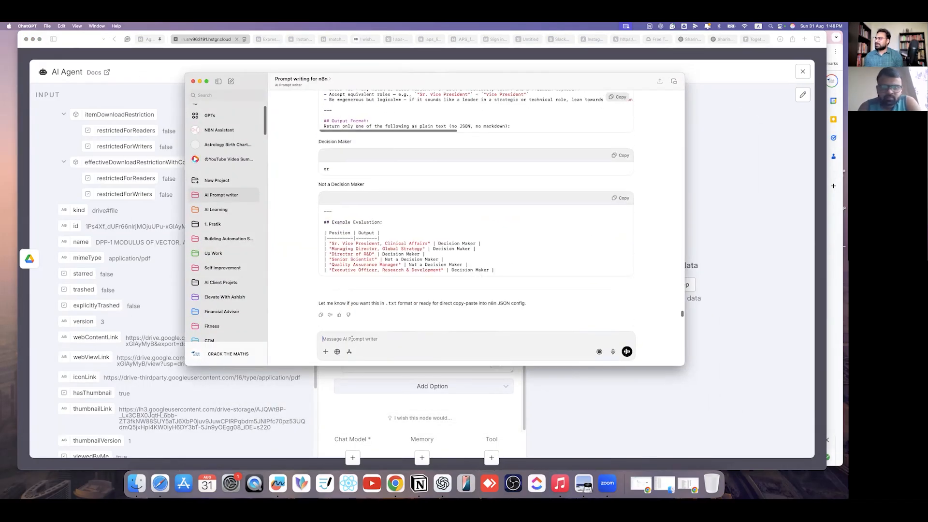
{"action": "left_click", "coordinate": [325, 351]}
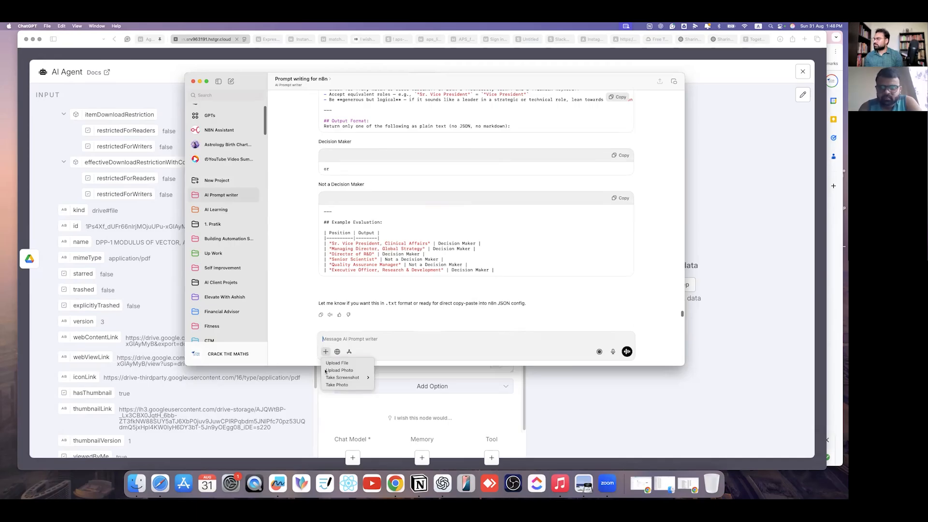
{"action": "left_click", "coordinate": [333, 363]}
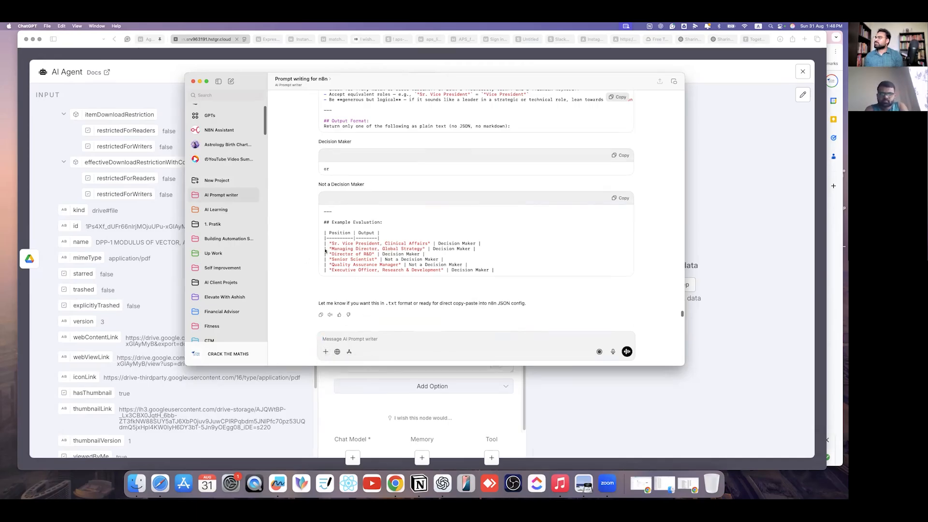
- Browse the Desktop screenshots and attach the one taken at 1.48.06 PM
{"action": "scroll", "coordinate": [397, 231], "scroll_direction": "down", "scroll_amount": 5}
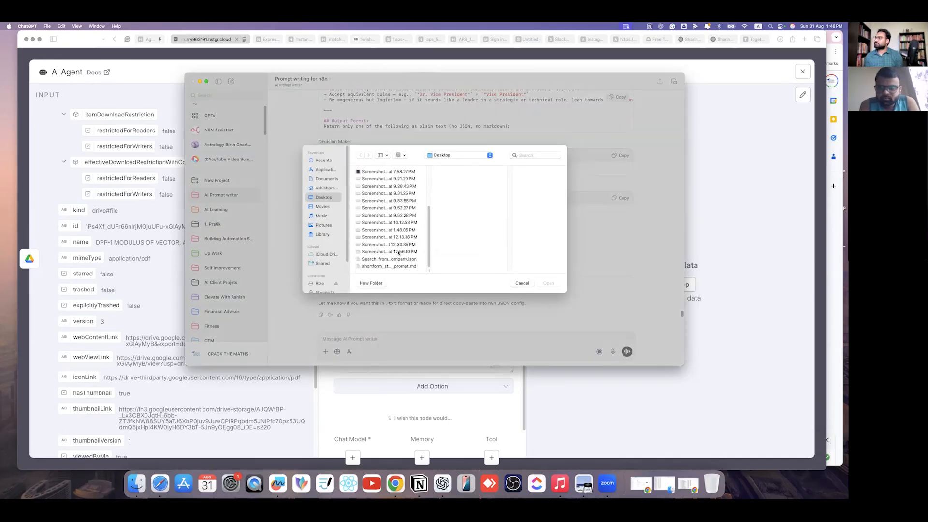
{"action": "left_click", "coordinate": [400, 252]}
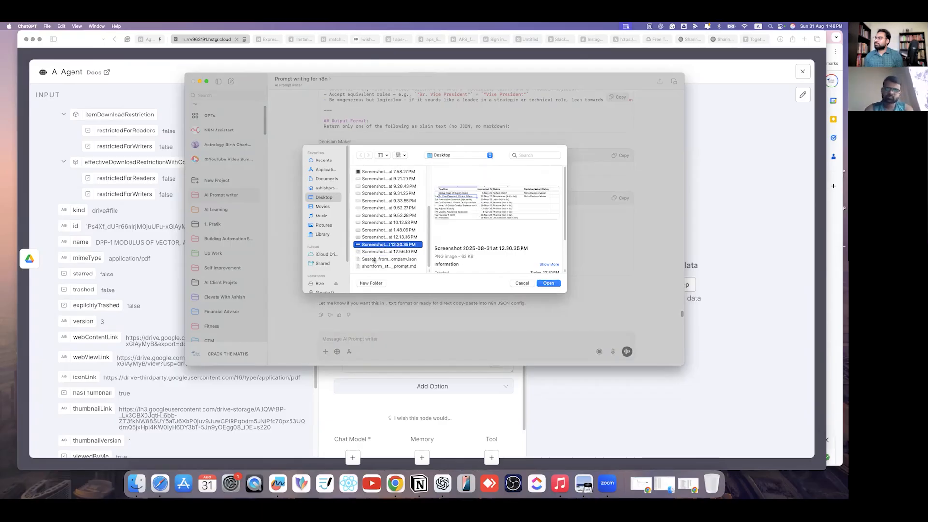
{"action": "key", "text": "Down"}
{"action": "scroll", "coordinate": [375, 228], "scroll_direction": "up", "scroll_amount": 5}
{"action": "left_click", "coordinate": [371, 188]}
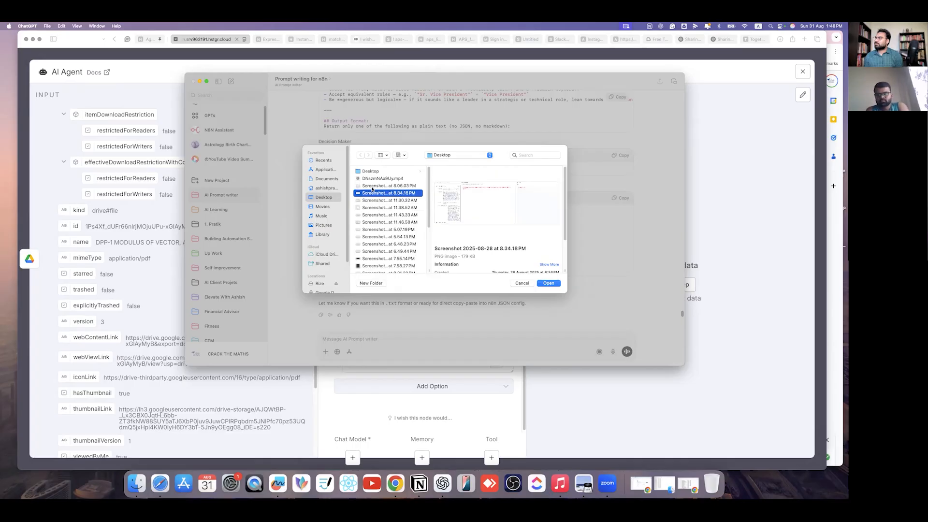
{"action": "key", "text": "Down"}
{"action": "key", "text": "Down"}
{"action": "key", "text": "Down"}
{"action": "key", "text": "Down"}
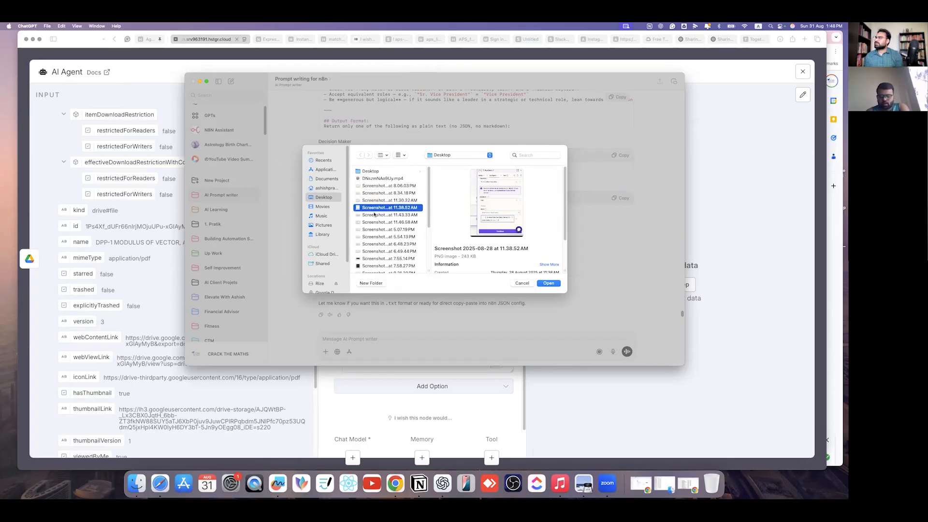
{"action": "key", "text": "Down"}
{"action": "key", "text": "Down"}
{"action": "key", "text": "Down"}
{"action": "key", "text": "Down"}
{"action": "key", "text": "Down"}
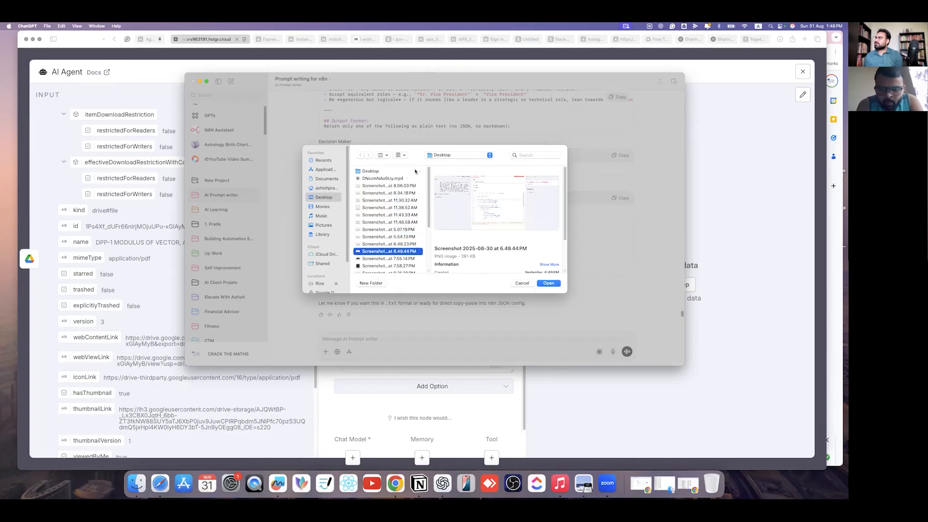
{"action": "left_click", "coordinate": [425, 172]}
{"action": "scroll", "coordinate": [399, 232], "scroll_direction": "down", "scroll_amount": 5}
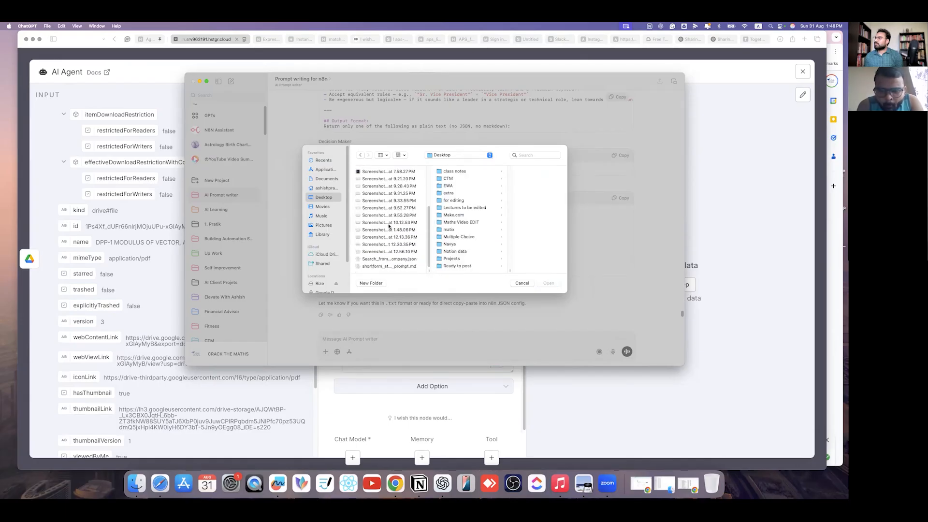
{"action": "left_click", "coordinate": [400, 252]}
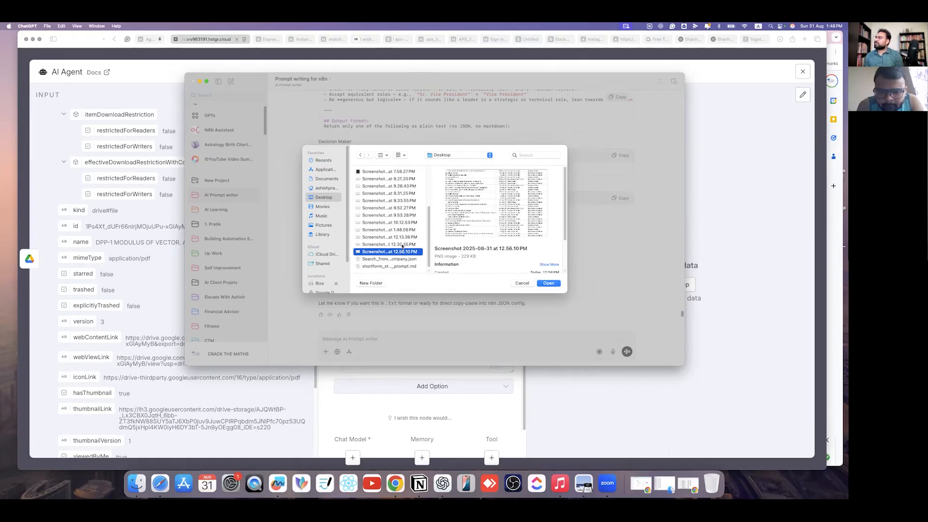
{"action": "left_click", "coordinate": [403, 244]}
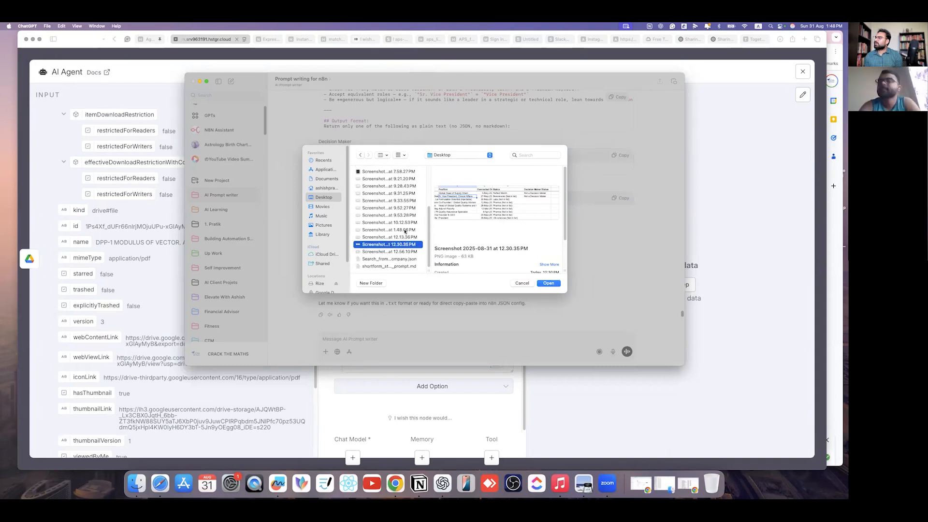
{"action": "left_click", "coordinate": [405, 230]}
{"action": "left_click", "coordinate": [547, 285]}
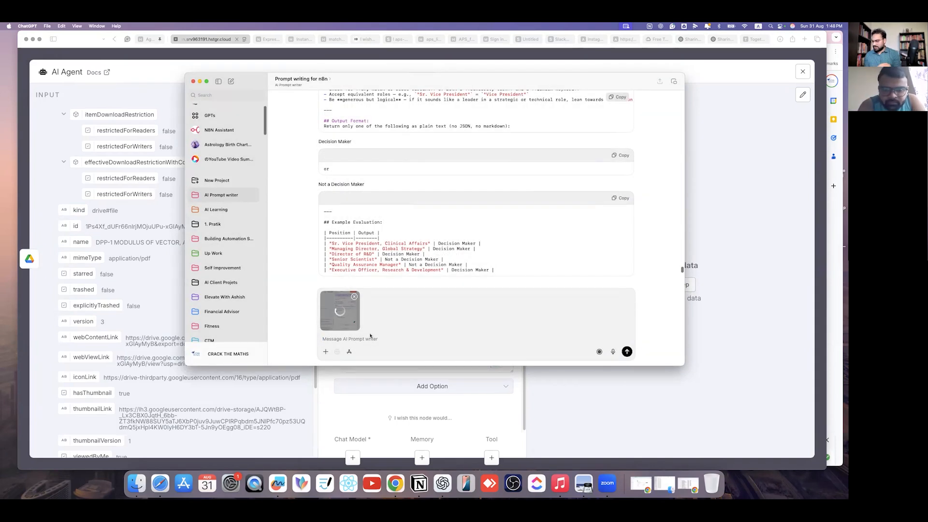
- Ask ChatGPT for an AI Agent prompt returning DPP Number, chapter name and topic as JSON
{"action": "type", "text": "wr"}
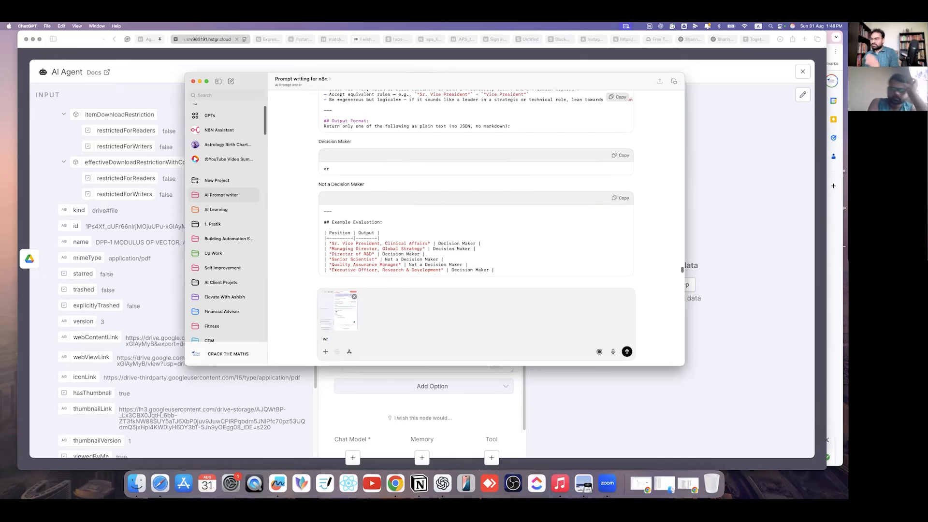
{"action": "type", "text": "te the"}
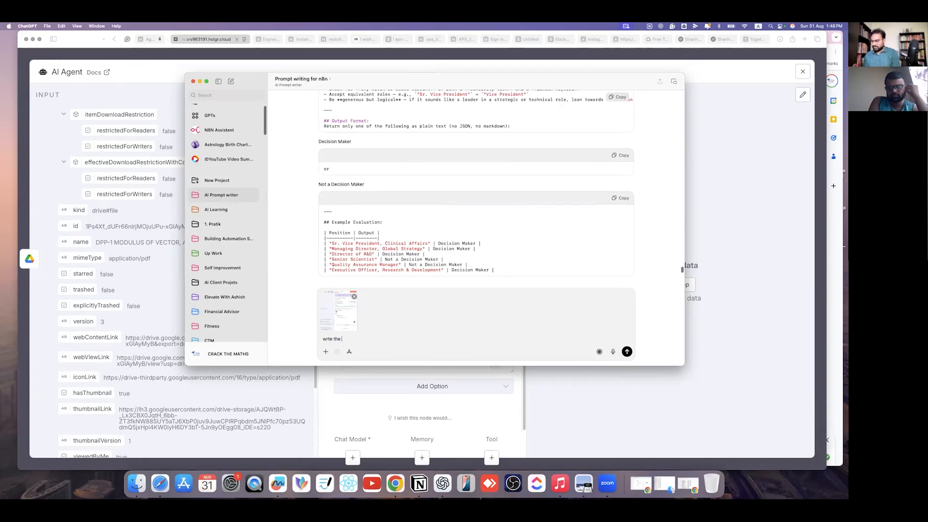
{"action": "type", "text": " Ai Agent"}
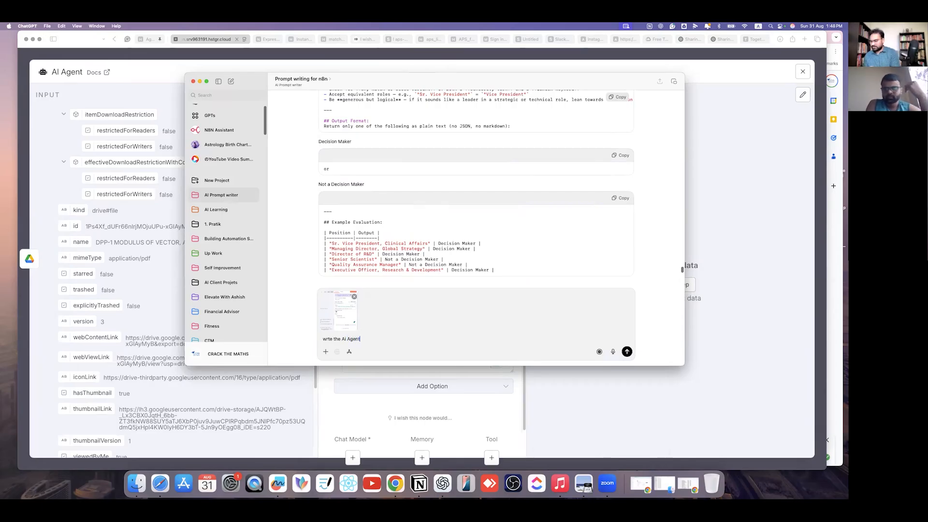
{"action": "type", "text": " promp"}
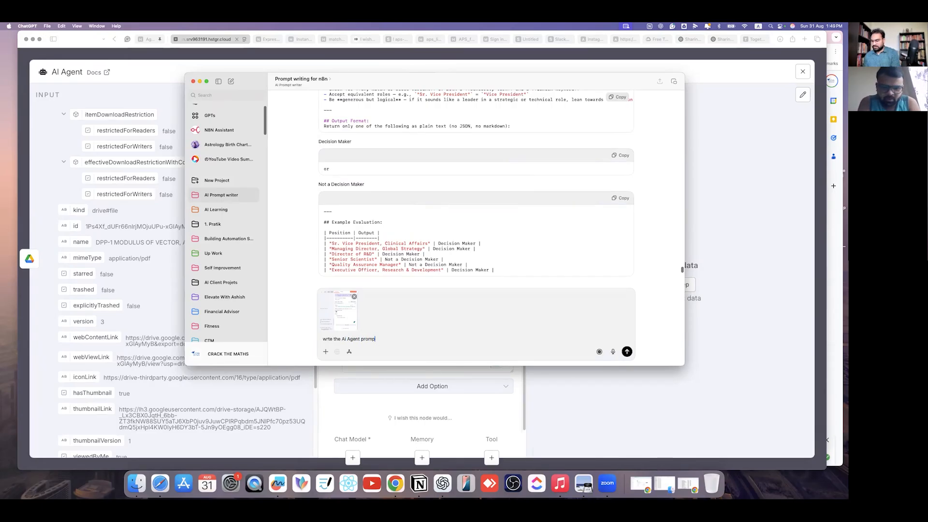
{"action": "type", "text": "t w"}
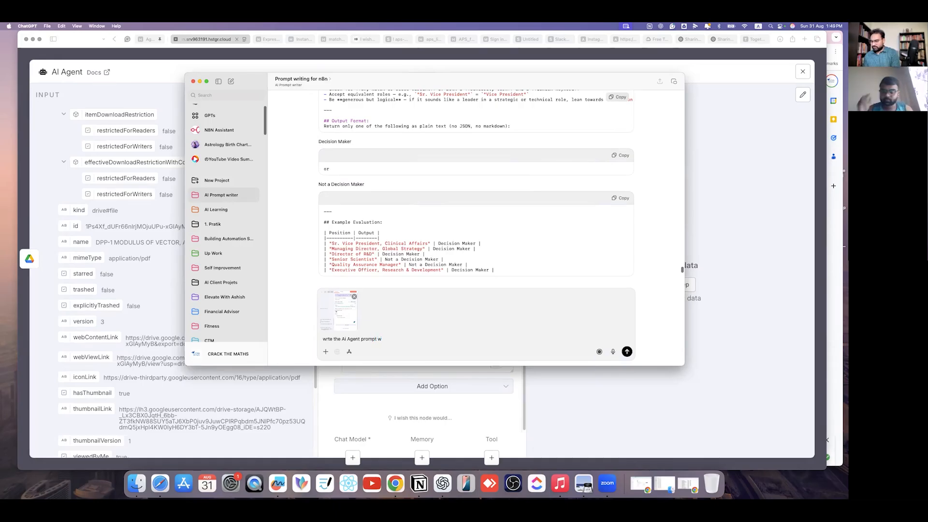
{"action": "type", "text": "hcich can give me the"}
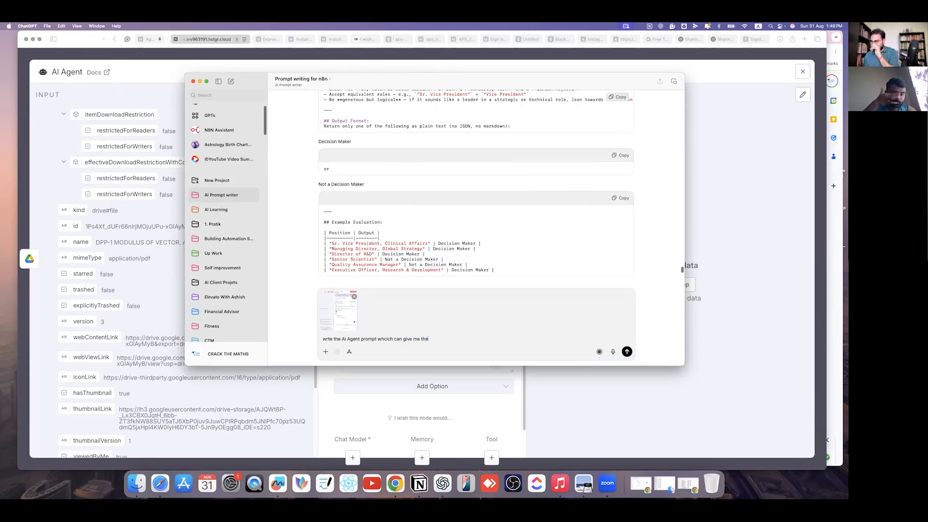
{"action": "key", "text": "Tab"}
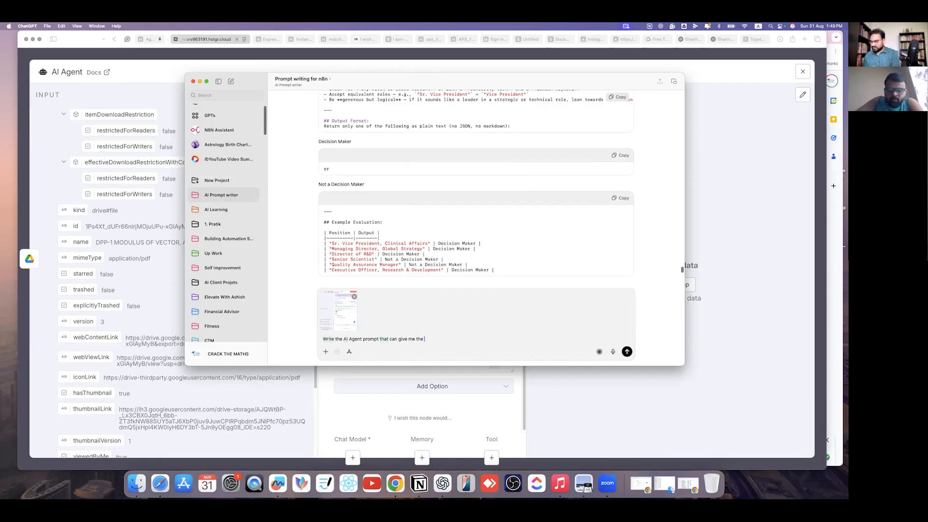
{"action": "type", "text": "DPP"}
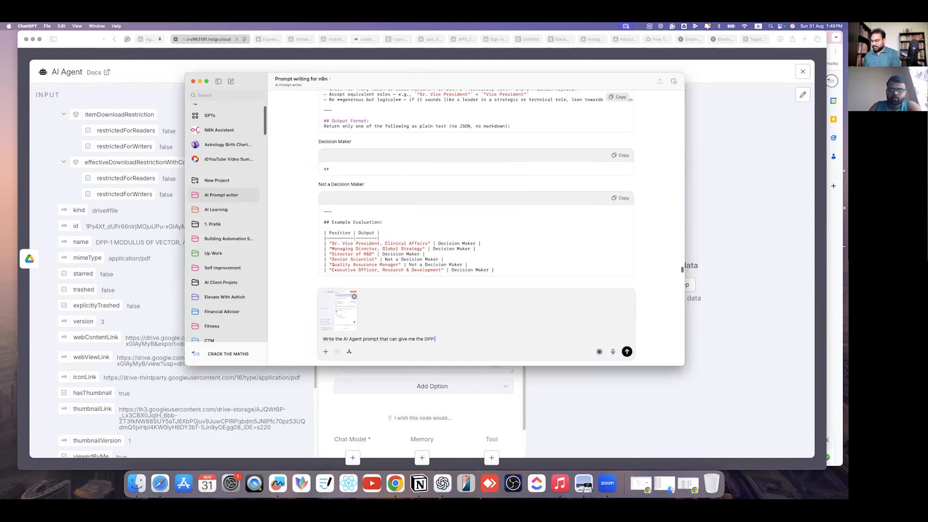
{"action": "type", "text": " Number"}
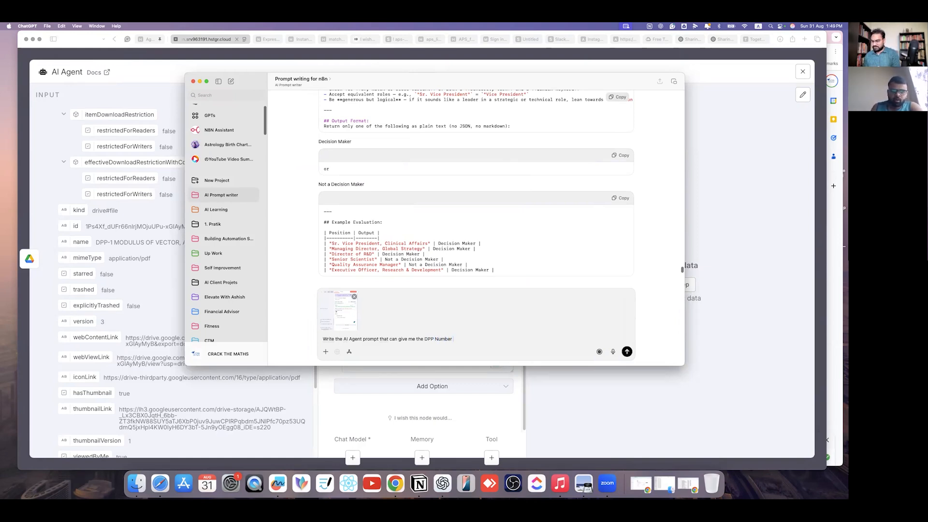
{"action": "type", "text": " , cha"}
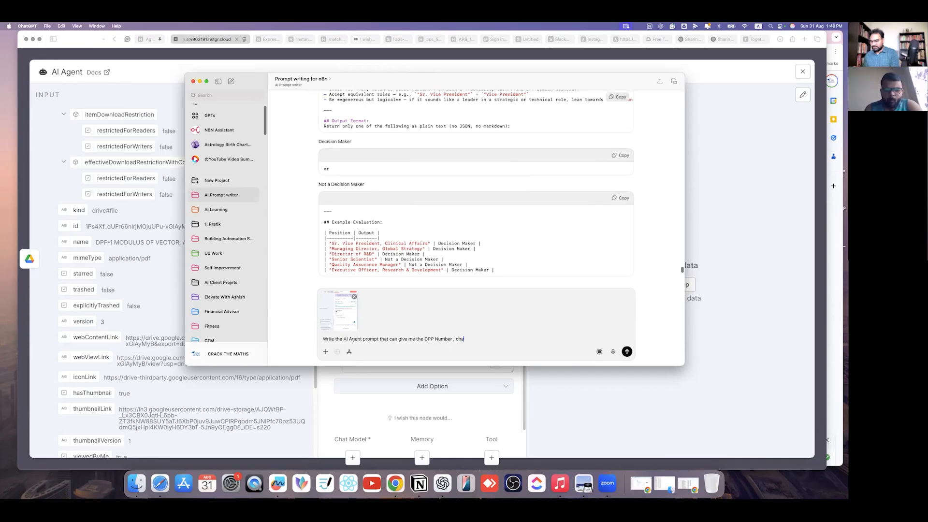
{"action": "type", "text": "pter name "}
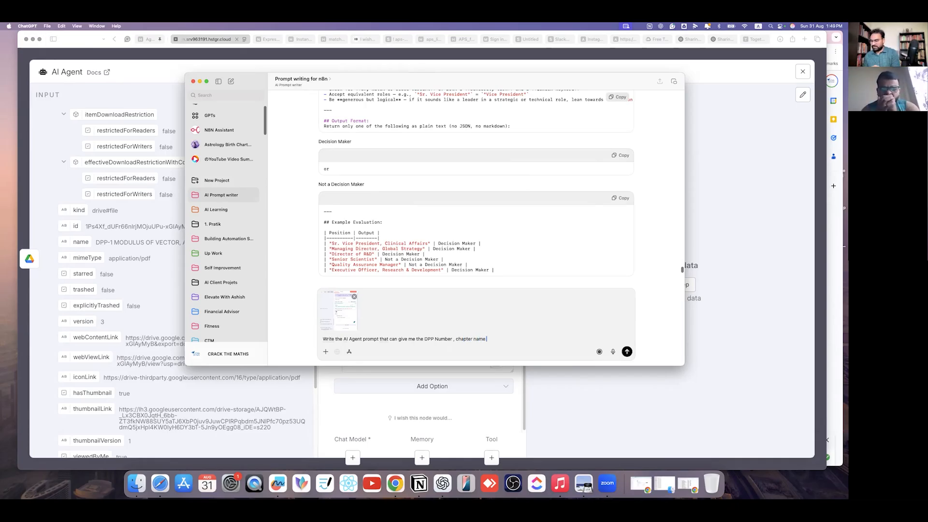
{"action": "type", "text": "nad t"}
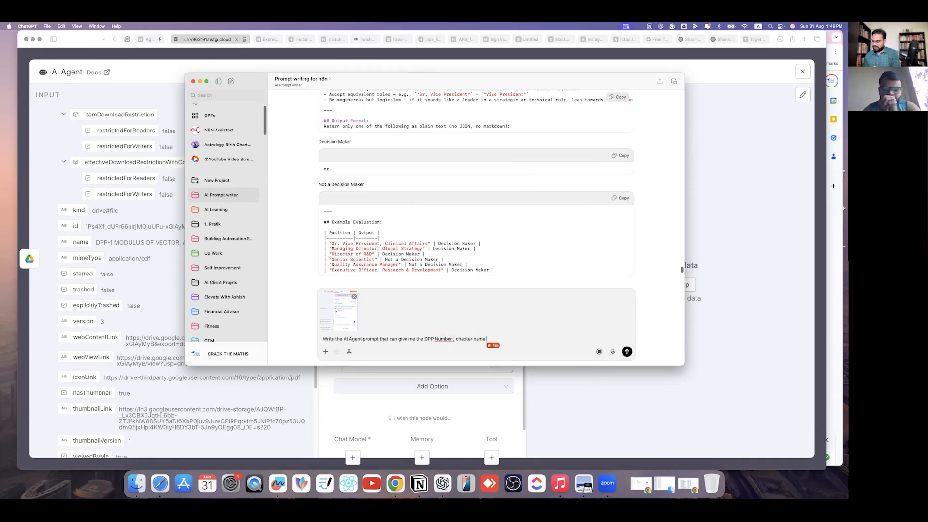
{"action": "type", "text": "he "}
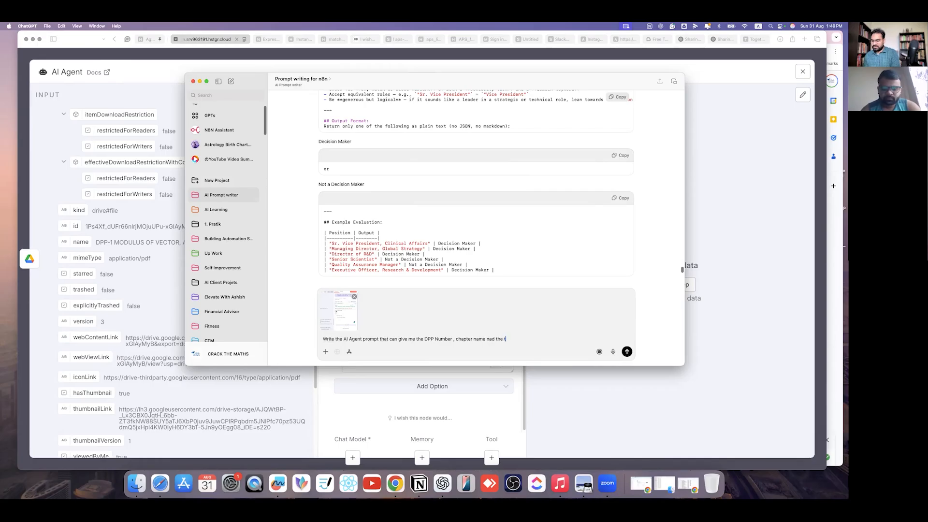
{"action": "type", "text": "topic in json"}
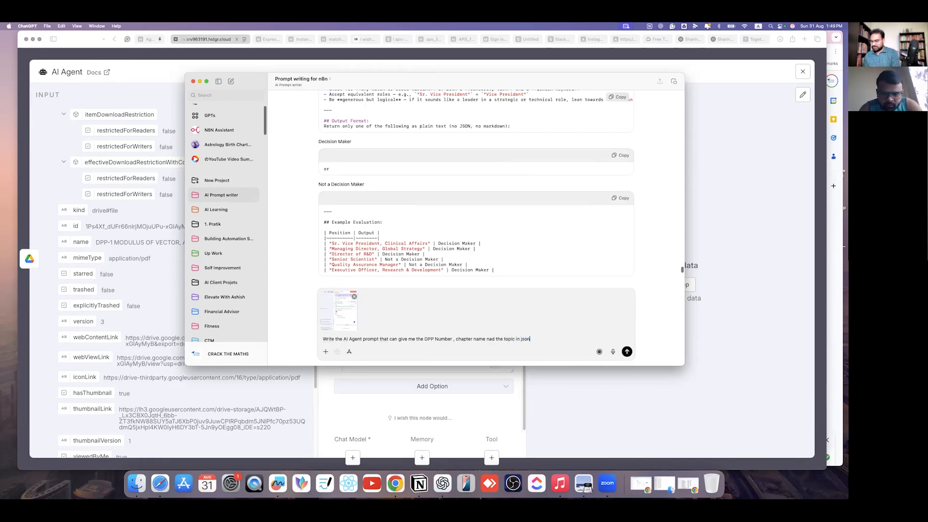
{"action": "type", "text": " forma"}
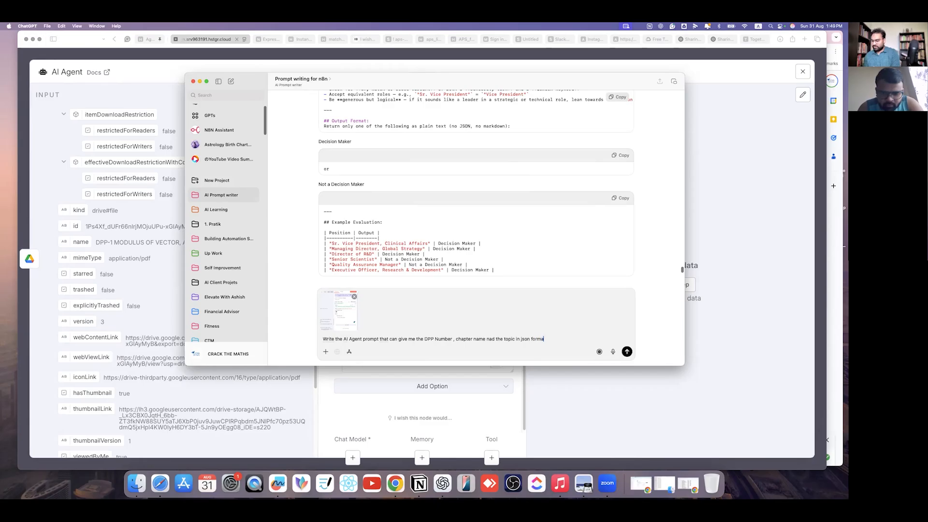
{"action": "type", "text": "t based"}
{"action": "key", "text": "ctrl+space"}
{"action": "key", "text": "ctrl+space"}
{"action": "key", "text": "Tab"}
{"action": "type", "text": "on "}
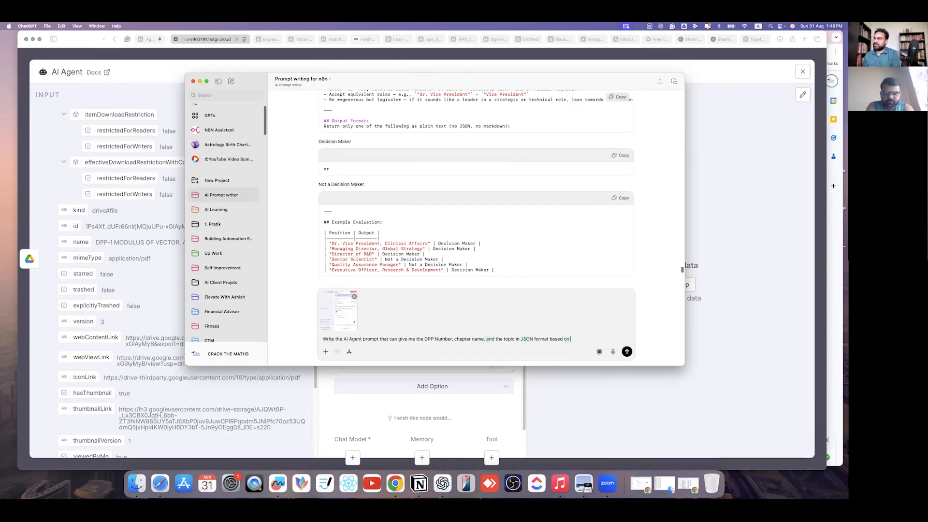
{"action": "type", "text": "the incoming"}
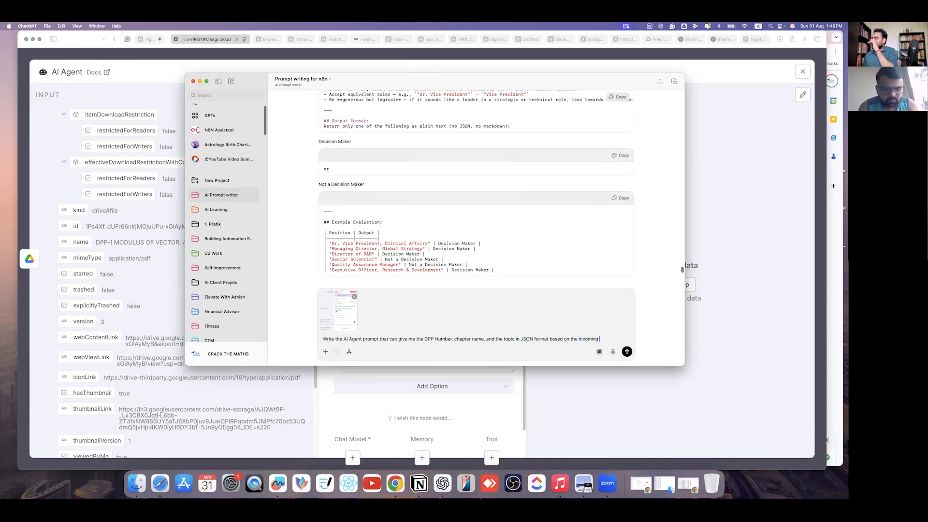
{"action": "type", "text": "prompt"}
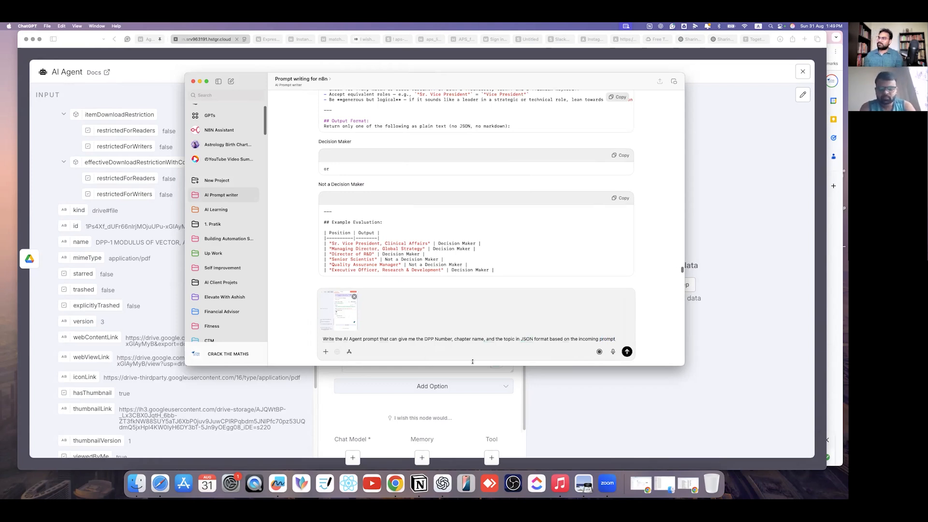
{"action": "left_click", "coordinate": [627, 352]}
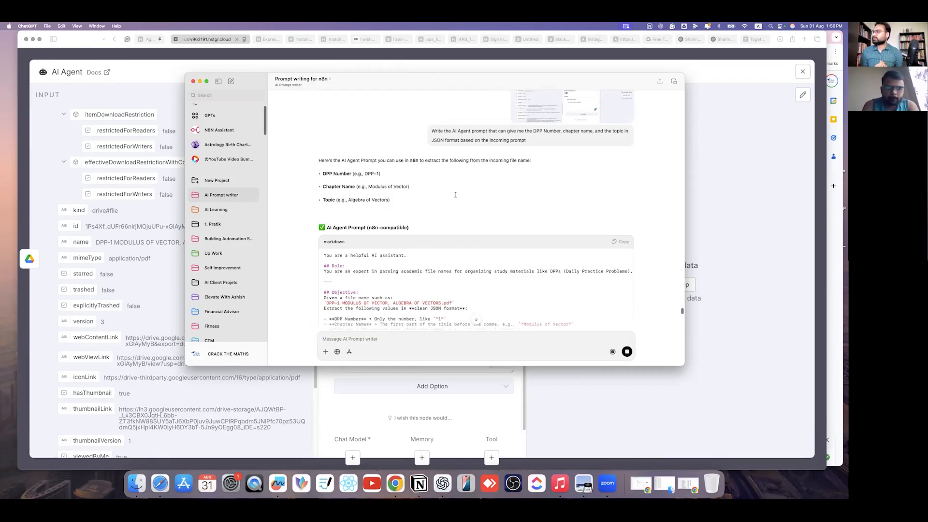
- Scroll to the end of ChatGPT's finished n8n AI Agent prompt returning dpp_number, chapter and topic JSON
{"action": "scroll", "coordinate": [452, 313], "scroll_direction": "down", "scroll_amount": 5}
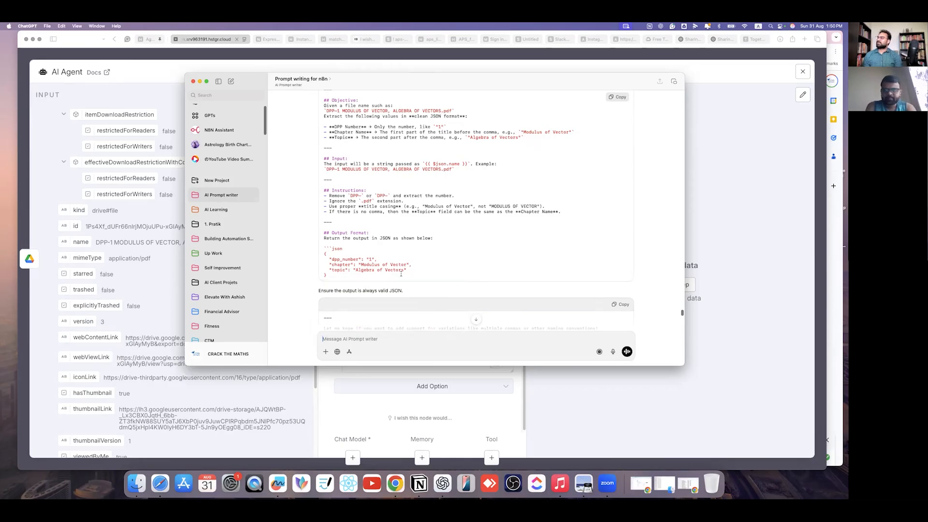
{"action": "scroll", "coordinate": [382, 334], "scroll_direction": "down", "scroll_amount": 2}
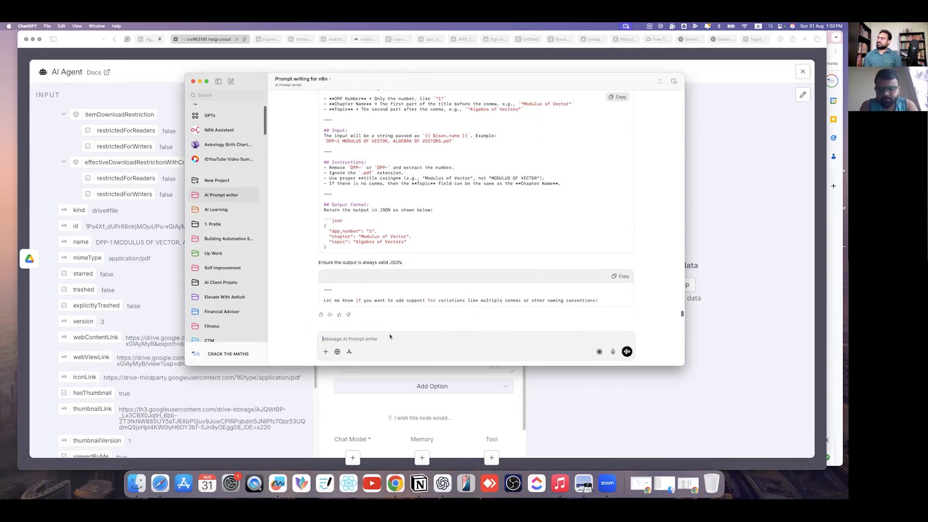
- Tell ChatGPT that chapter names follow IIT-JEE Mathematics topics, decided from the incoming DPP name
{"action": "type", "text": "Cha"}
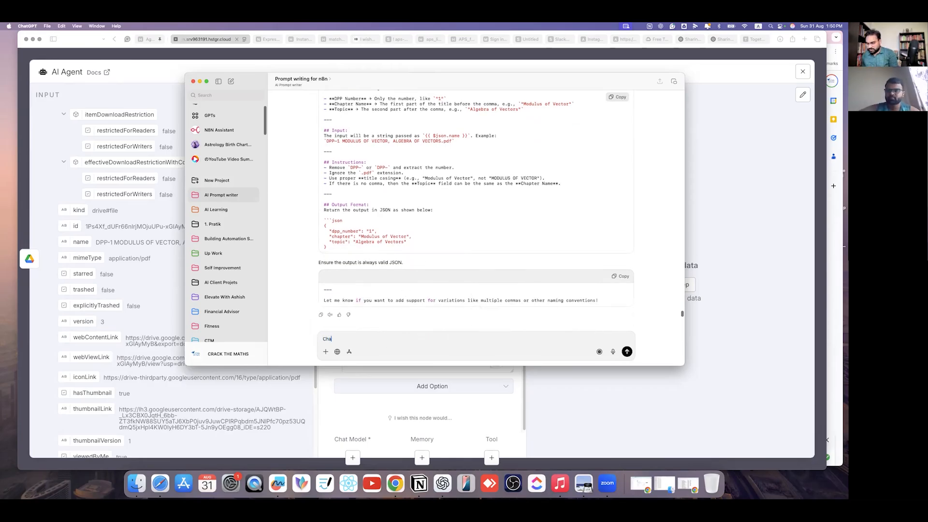
{"action": "type", "text": "per names are decided "}
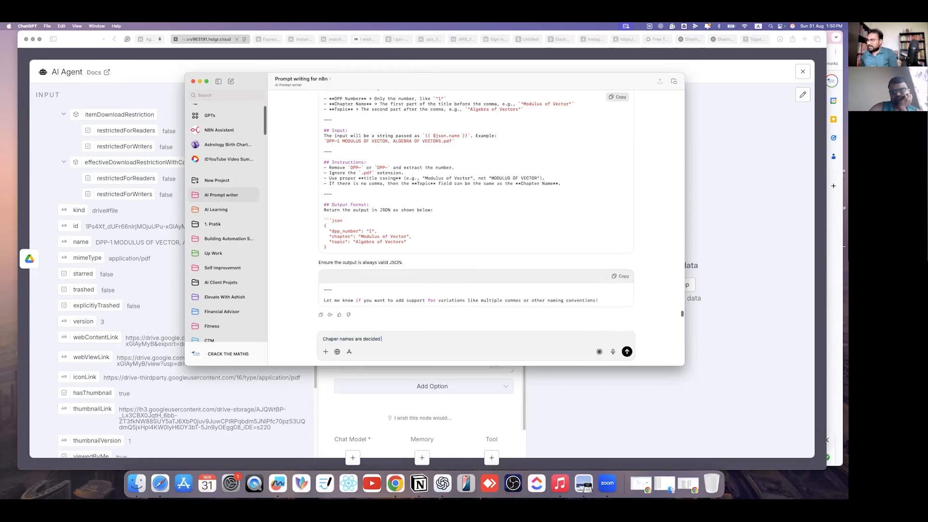
{"action": "type", "text": "based "}
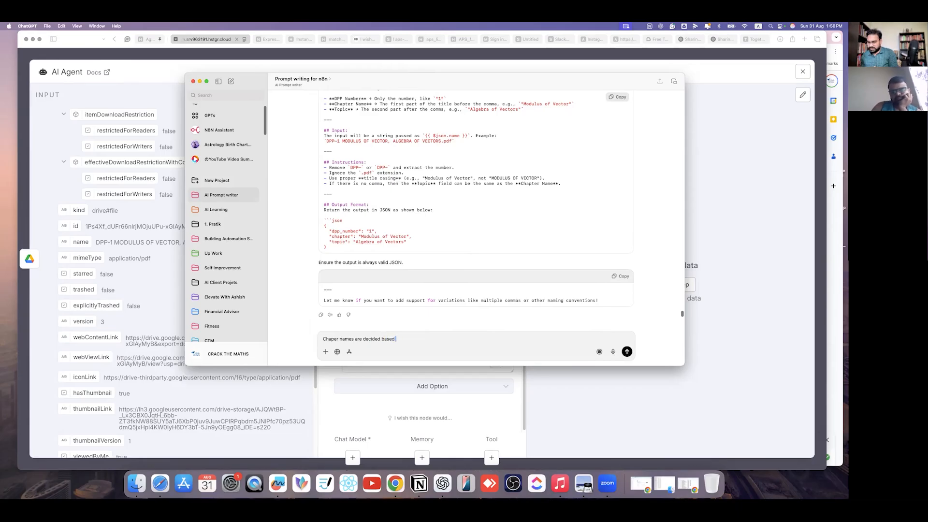
{"action": "type", "text": "on the IIT-JEE"}
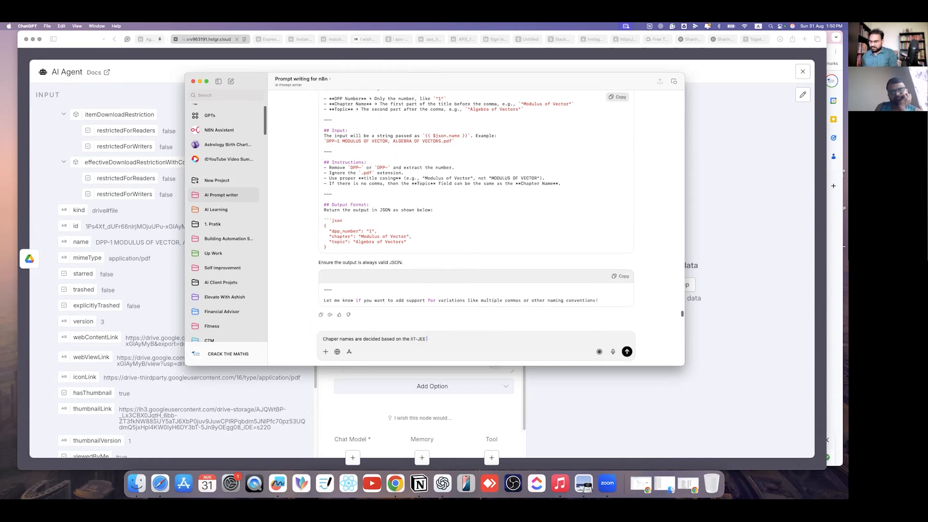
{"action": "type", "text": " Mathe amt"}
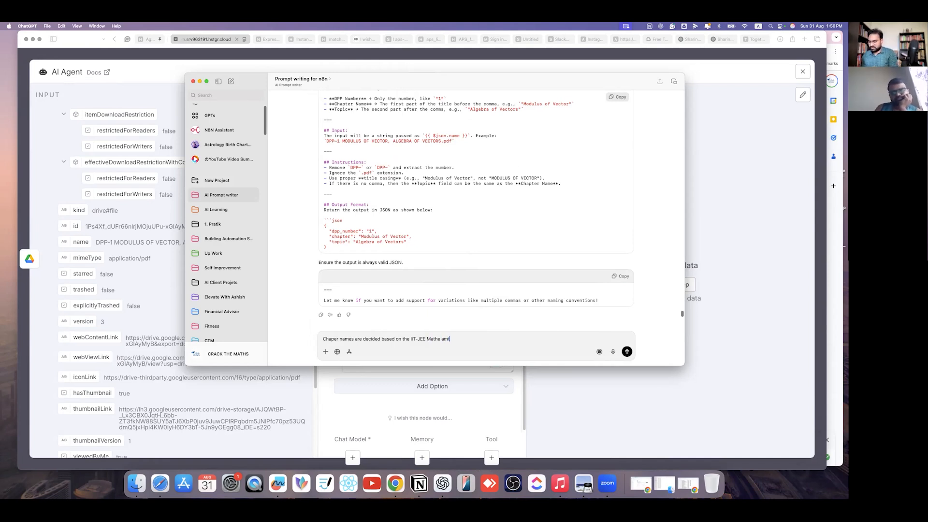
{"action": "type", "text": "hic 1"}
{"action": "type", "text": "opics"}
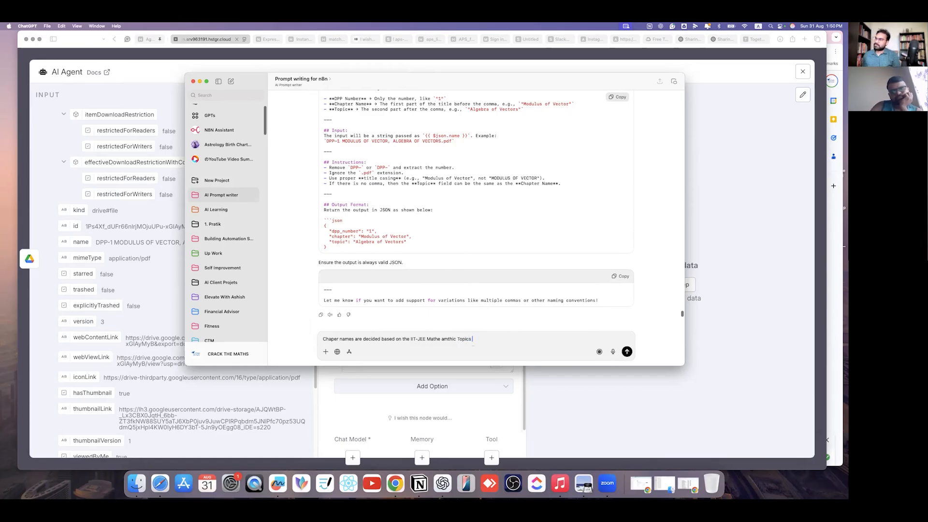
{"action": "left_click", "coordinate": [443, 348]}
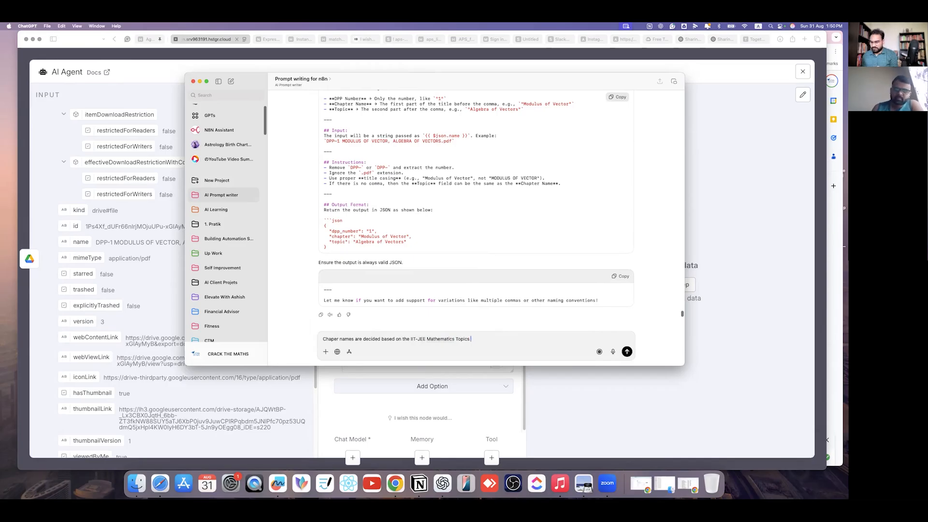
{"action": "key", "text": "BackSpace"}
{"action": "key", "text": "BackSpace"}
{"action": "key", "text": "BackSpace"}
{"action": "key", "text": "BackSpace"}
{"action": "key", "text": "BackSpace"}
{"action": "key", "text": "BackSpace"}
{"action": "key", "text": "BackSpace"}
{"action": "key", "text": "BackSpace"}
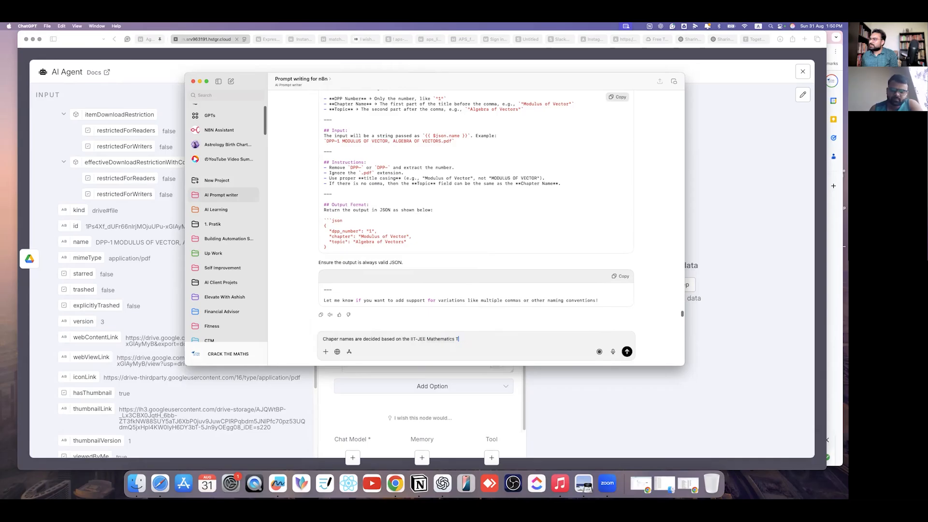
{"action": "type", "text": "Cha"}
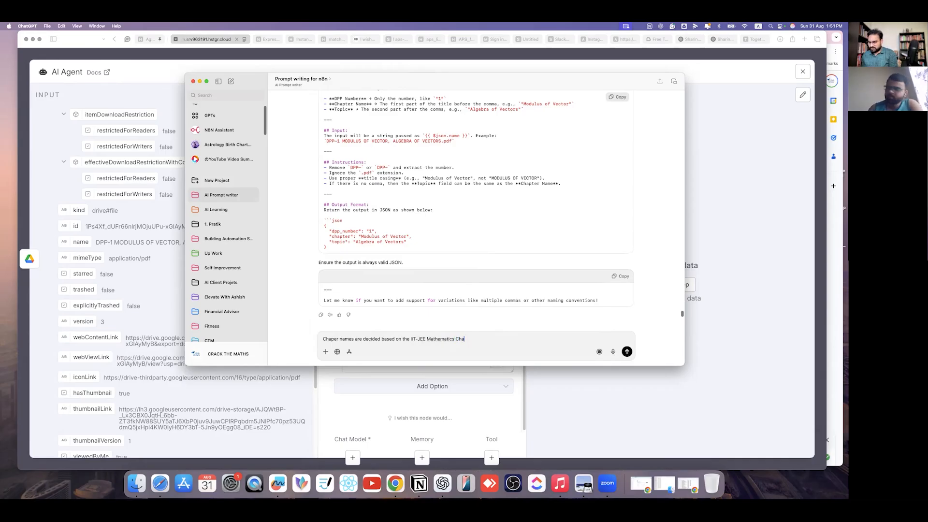
{"action": "type", "text": "pter name , uoo"}
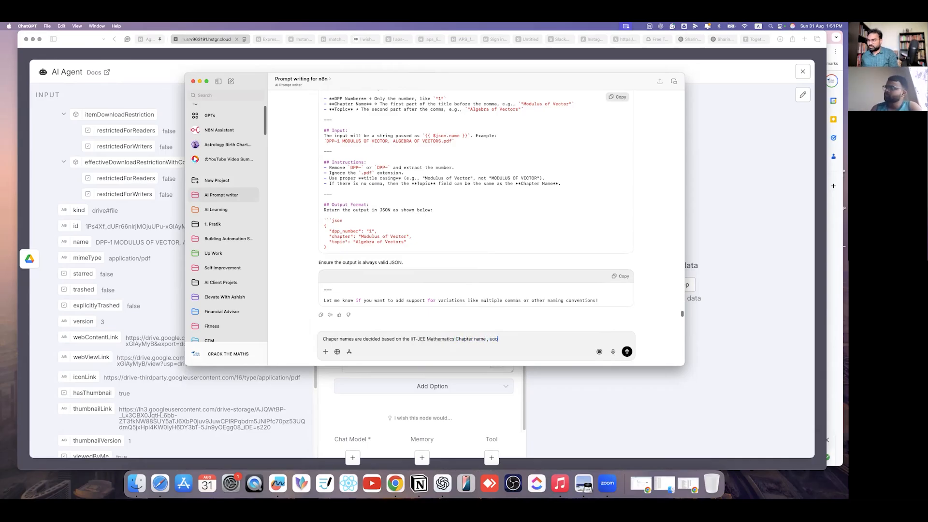
{"action": "key", "text": "BackSpace"}
{"action": "type", "text": "You have to decide th"}
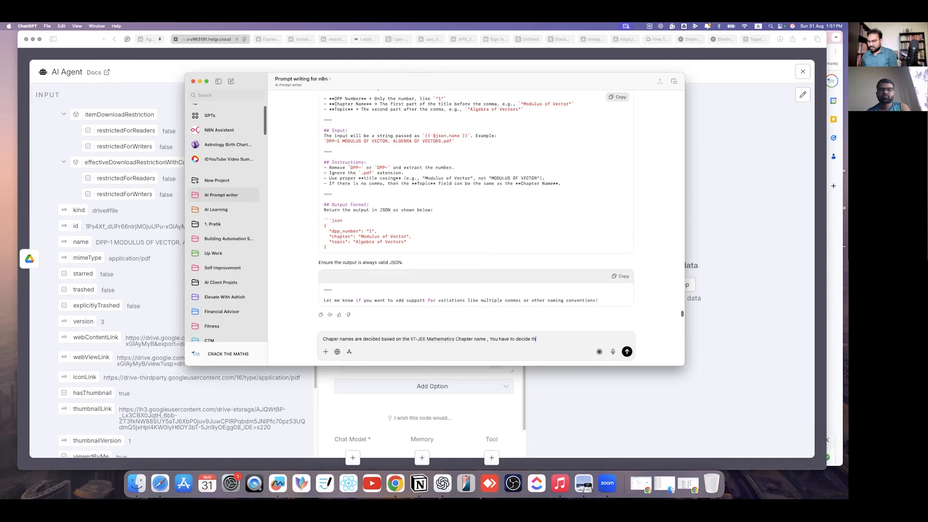
{"action": "type", "text": "e Chapter"}
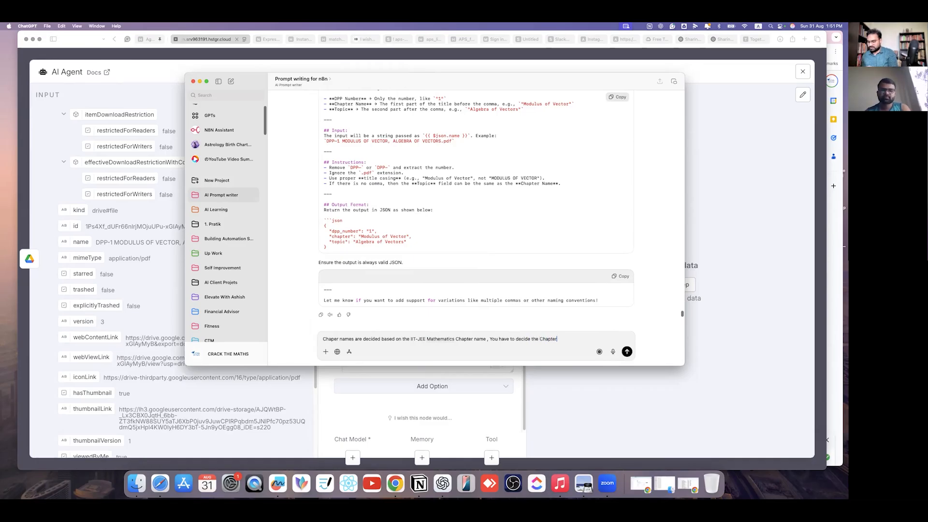
{"action": "type", "text": " name based on the"}
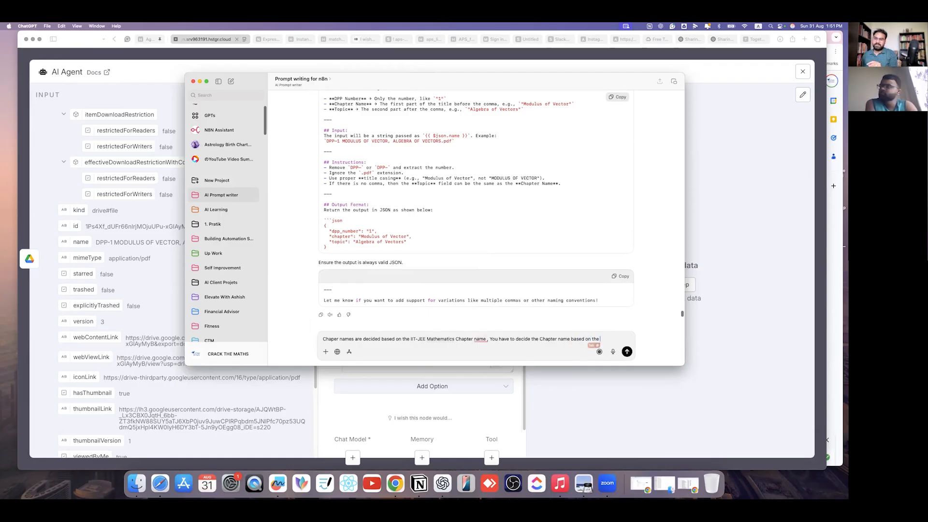
{"action": "key", "text": "Tab"}
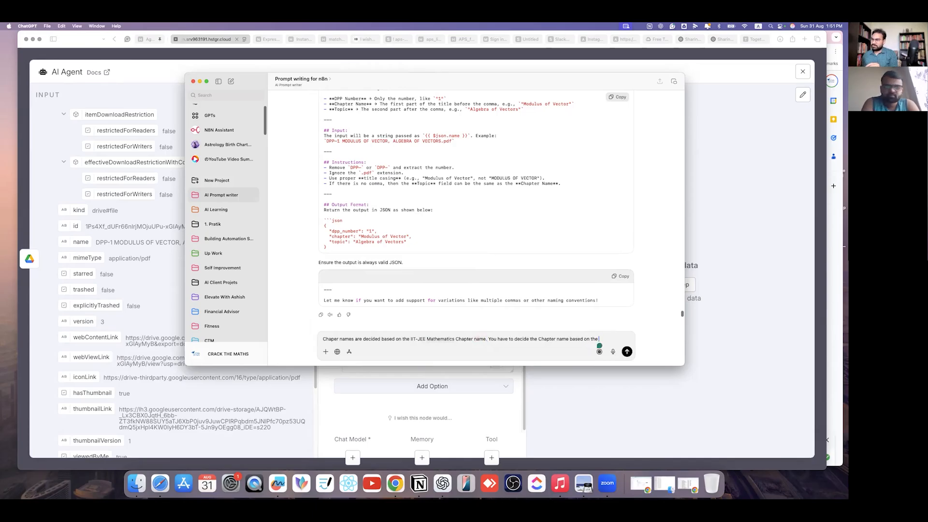
{"action": "type", "text": "incom"}
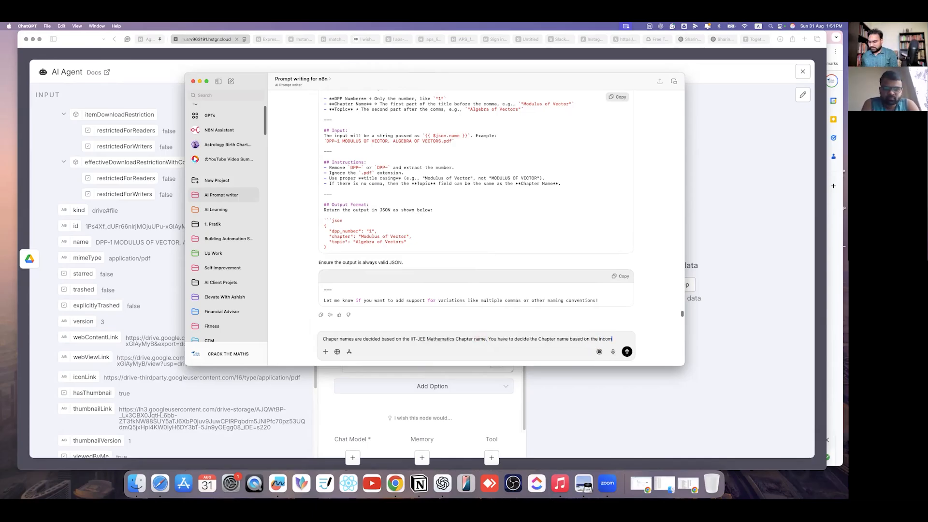
{"action": "type", "text": "ing name"}
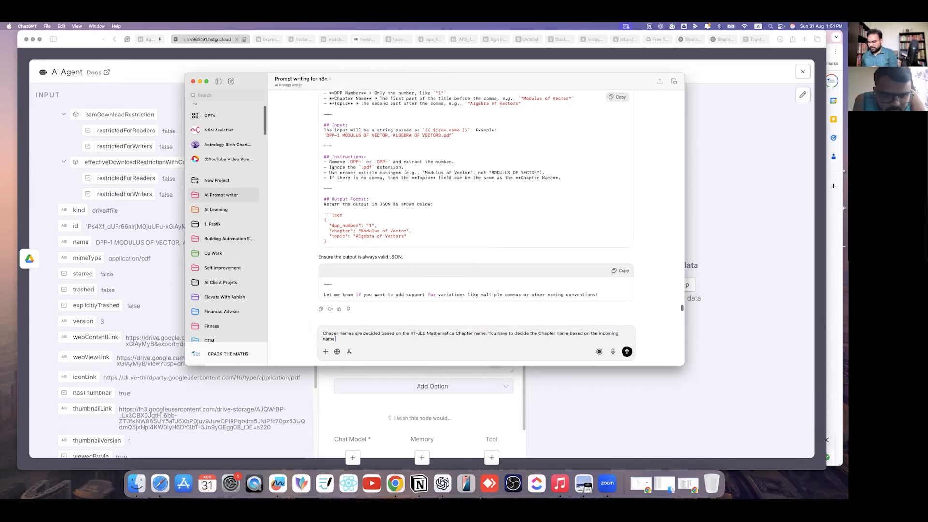
{"action": "type", "text": " of the D"}
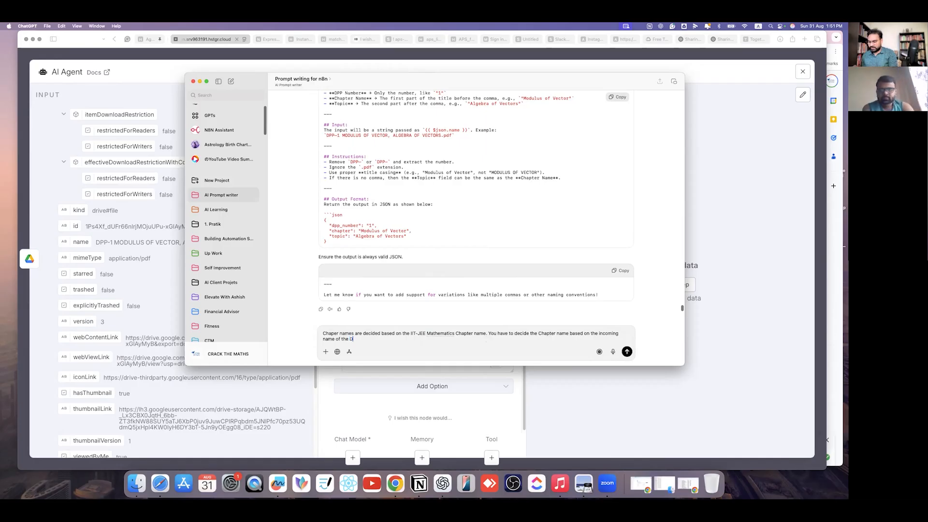
{"action": "type", "text": "PP"}
{"action": "left_click", "coordinate": [627, 351]}
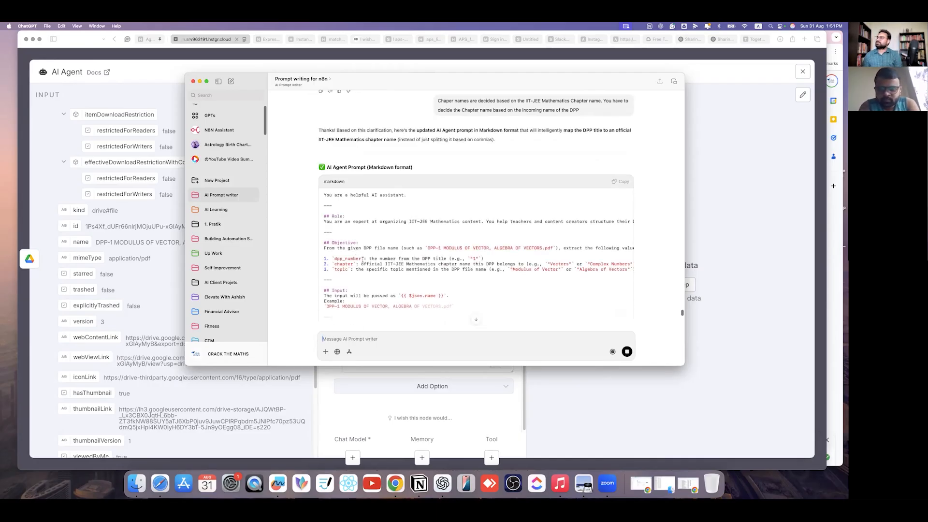
- Scroll through the updated prompt's Instructions listing chapters like Vectors, 3D Geometry and Complex Numbers
{"action": "scroll", "coordinate": [431, 274], "scroll_direction": "down", "scroll_amount": 3}
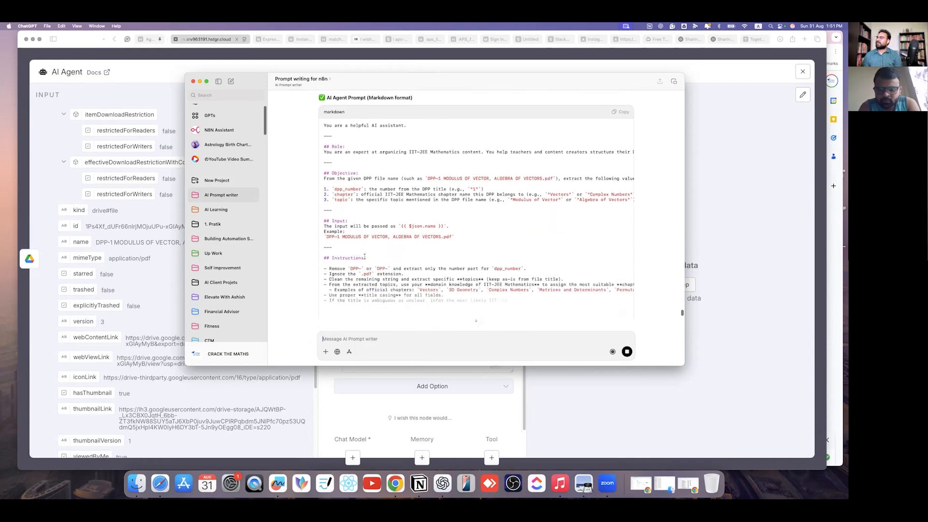
{"action": "scroll", "coordinate": [431, 274], "scroll_direction": "down", "scroll_amount": 5}
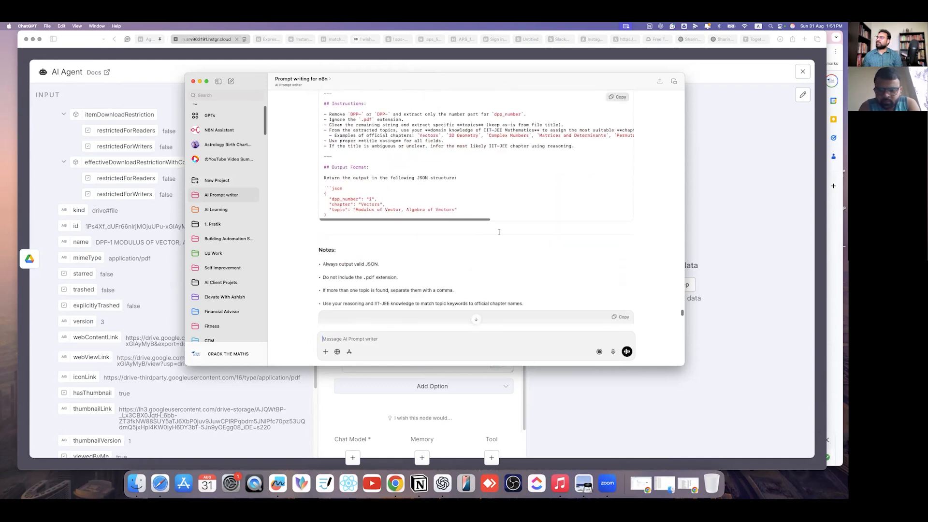
- Copy the IIT-JEE prompt and paste it over the AI Agent's System Message as an expression
{"action": "left_click", "coordinate": [617, 97]}
{"action": "left_click", "coordinate": [725, 259]}
{"action": "left_click_drag", "start_coordinate": [437, 325], "coordinate": [300, 315]}
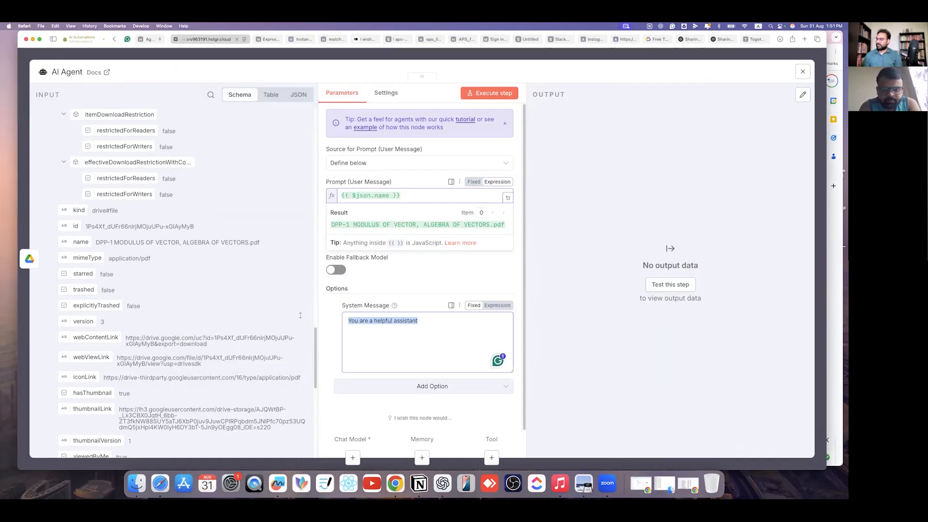
{"action": "key", "text": "super+v"}
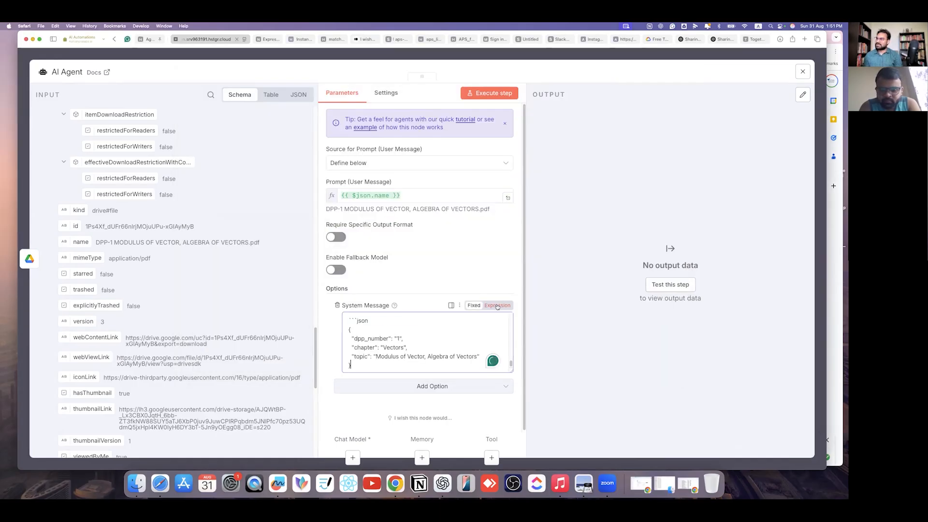
{"action": "left_click", "coordinate": [497, 305]}
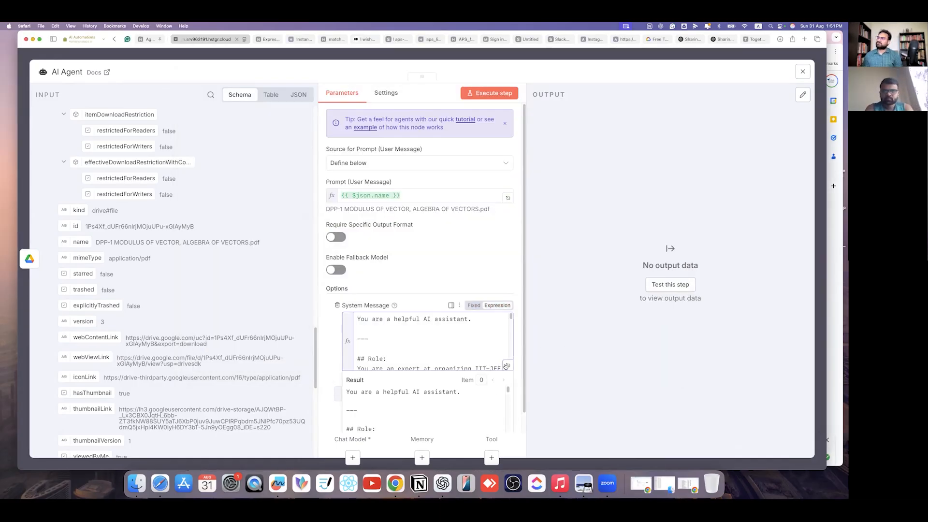
- Check the prompt in the expanded editor and test the AI Agent, which fails without a chat model
{"action": "left_click", "coordinate": [508, 365]}
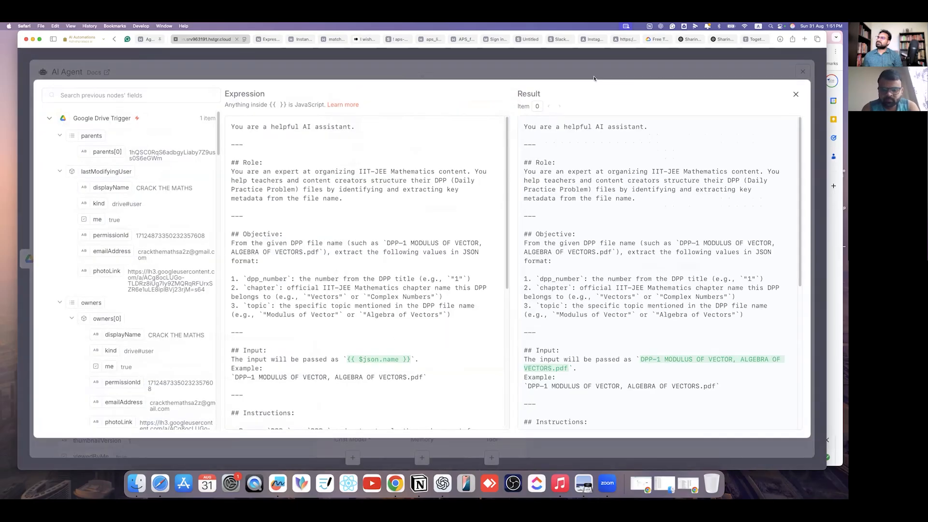
{"action": "left_click", "coordinate": [457, 74]}
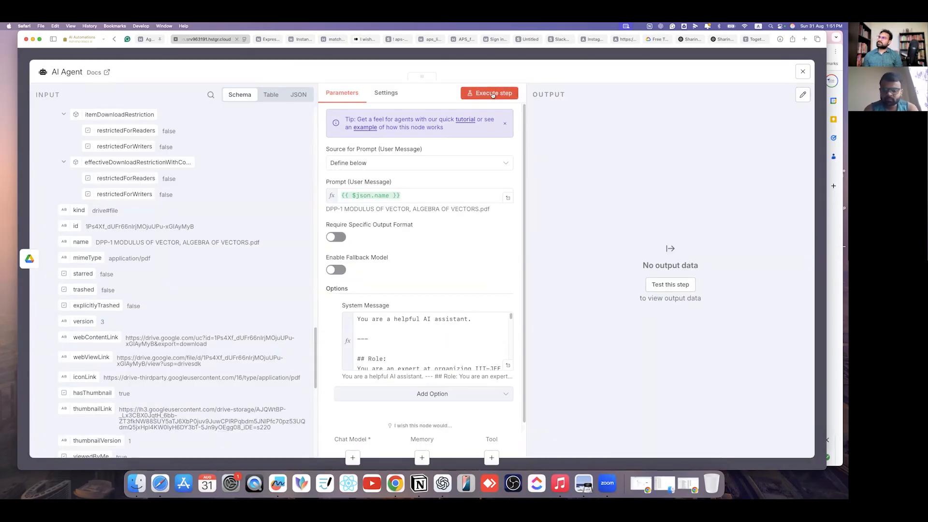
{"action": "left_click", "coordinate": [493, 94]}
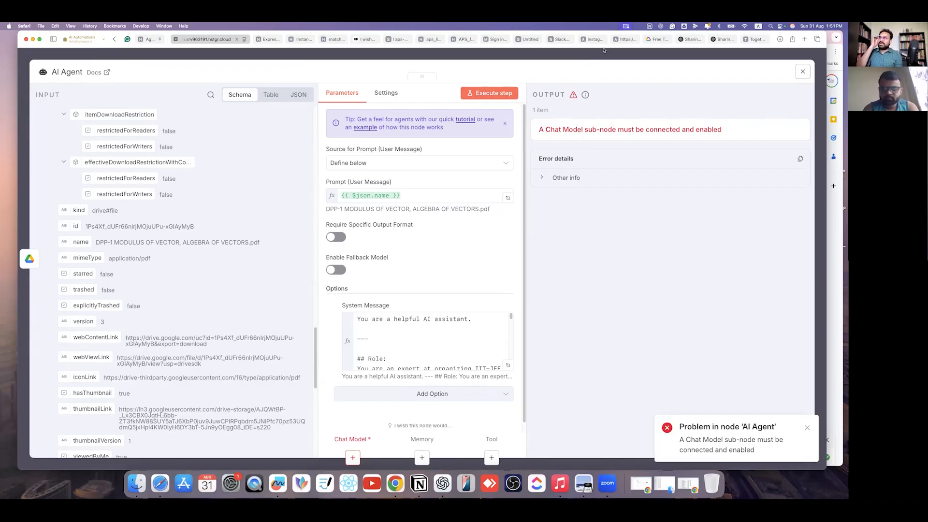
{"action": "key", "text": "Escape"}
- Attach an OpenRouter Chat Model to the AI Agent, first picking tngtech/deepseek-r1t-chimera:free
{"action": "left_click", "coordinate": [395, 267]}
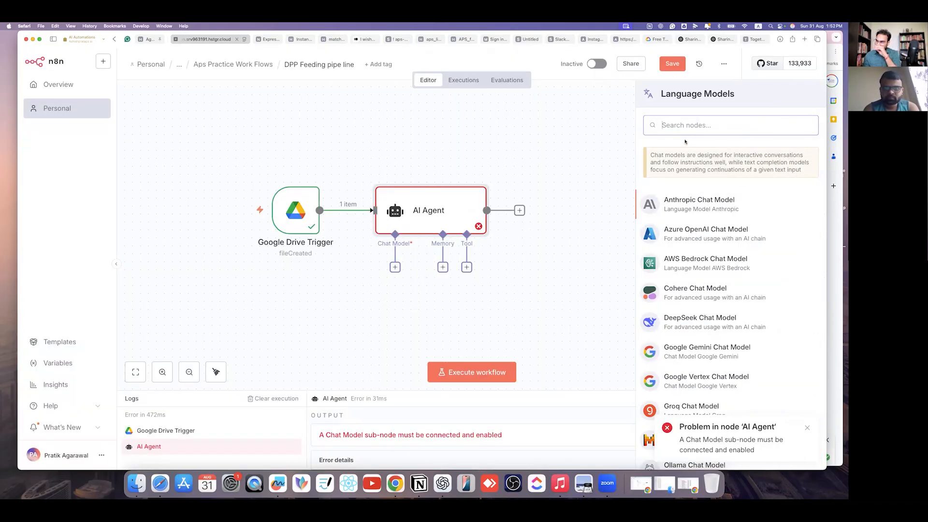
{"action": "type", "text": "open"}
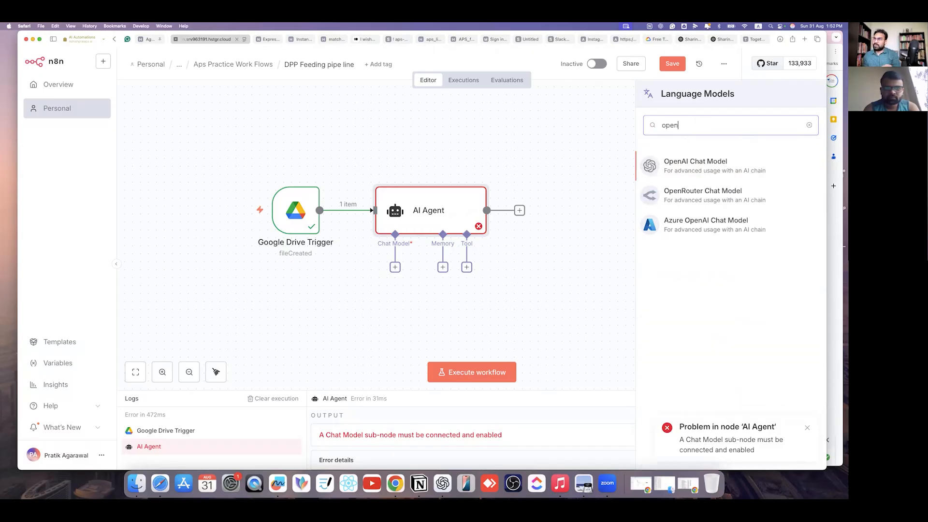
{"action": "left_click", "coordinate": [703, 195]}
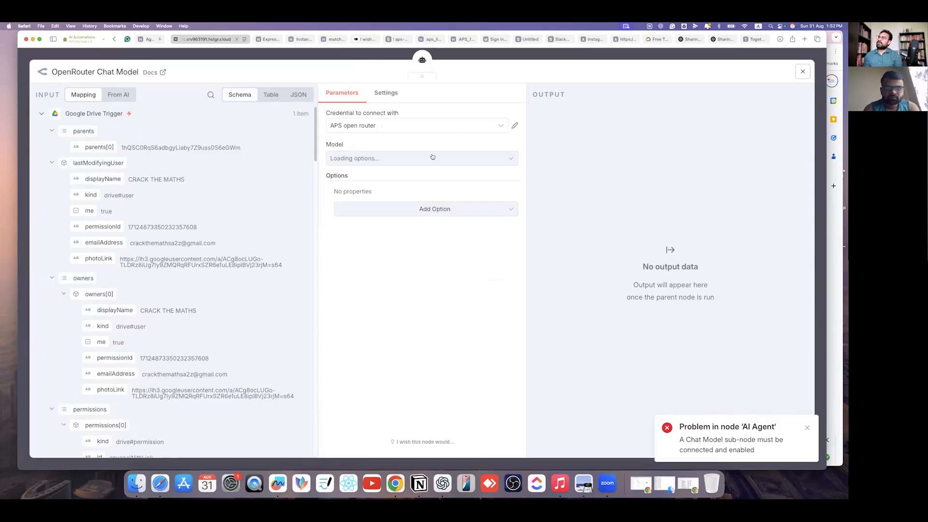
{"action": "left_click", "coordinate": [442, 159]}
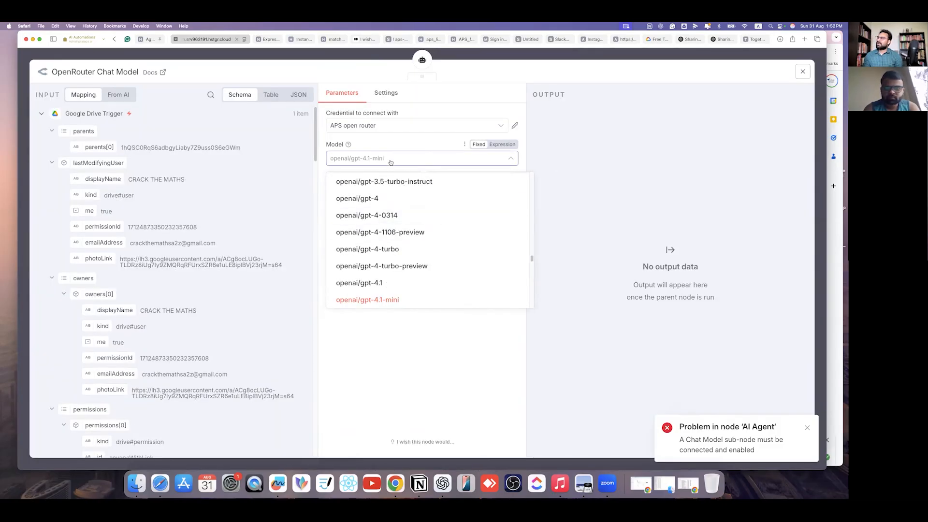
{"action": "type", "text": "gpt"}
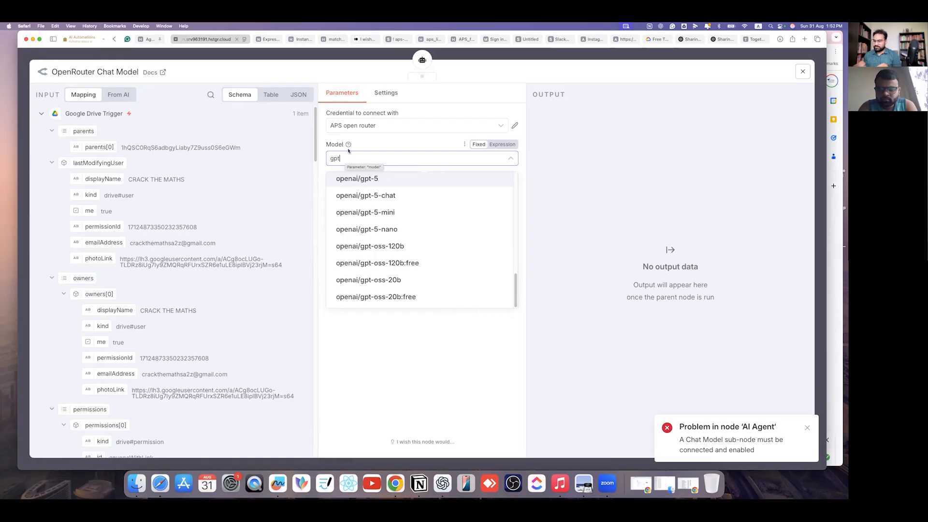
{"action": "key", "text": "BackSpace"}
{"action": "key", "text": "BackSpace"}
{"action": "key", "text": "BackSpace"}
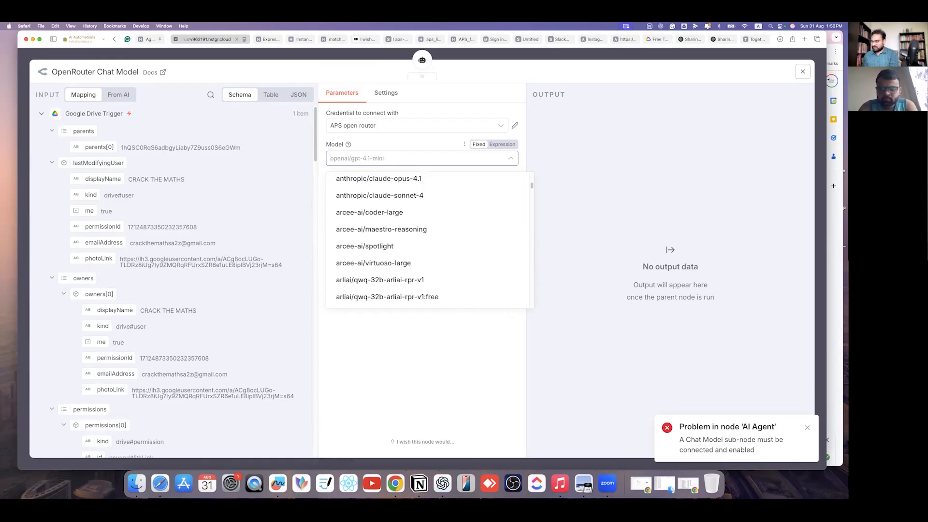
{"action": "type", "text": "deep"}
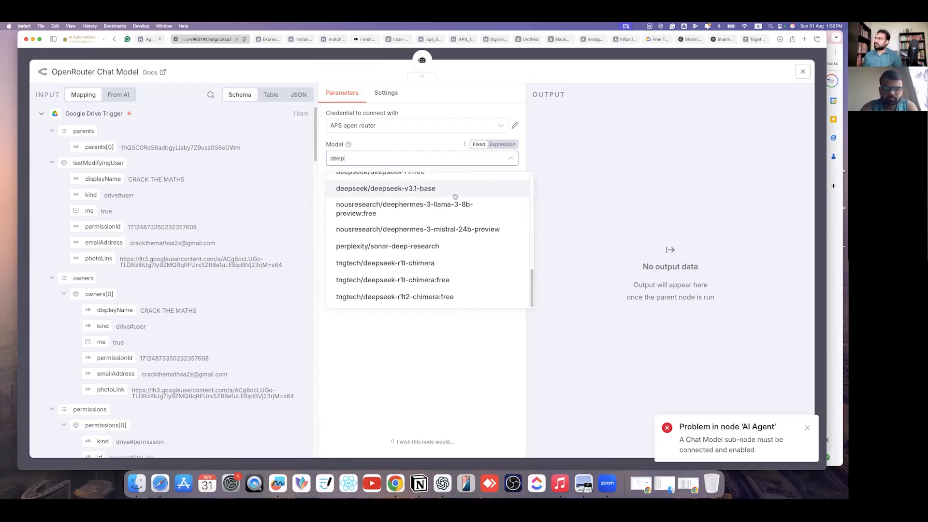
{"action": "left_click", "coordinate": [432, 281]}
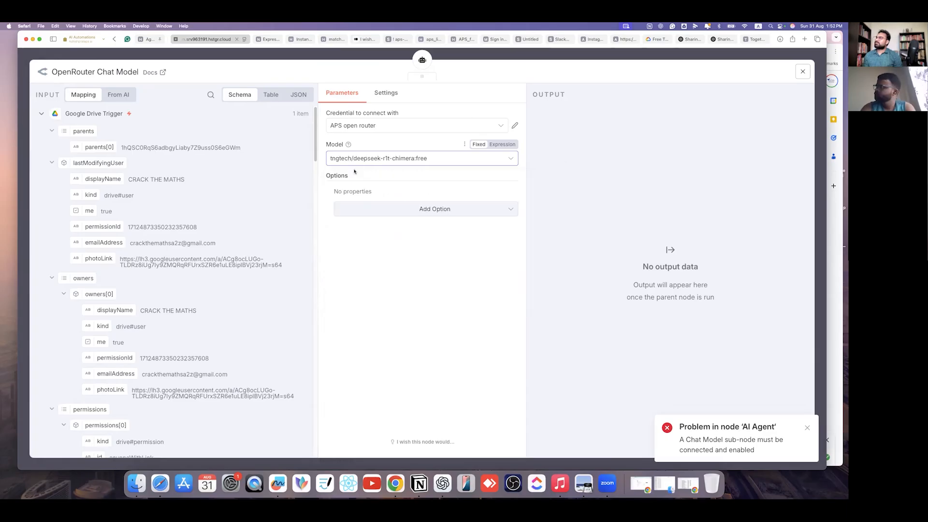
- Switch the OpenRouter model to shisa-ai/shisa-v2-llama3.3-70b:free
{"action": "left_click", "coordinate": [449, 162]}
{"action": "scroll", "coordinate": [444, 260], "scroll_direction": "down", "scroll_amount": 10}
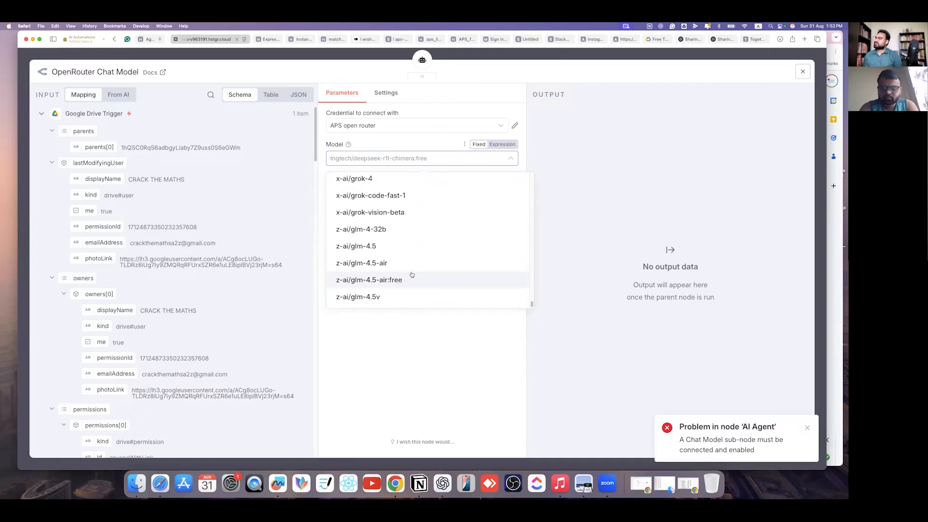
{"action": "scroll", "coordinate": [387, 256], "scroll_direction": "up", "scroll_amount": 1}
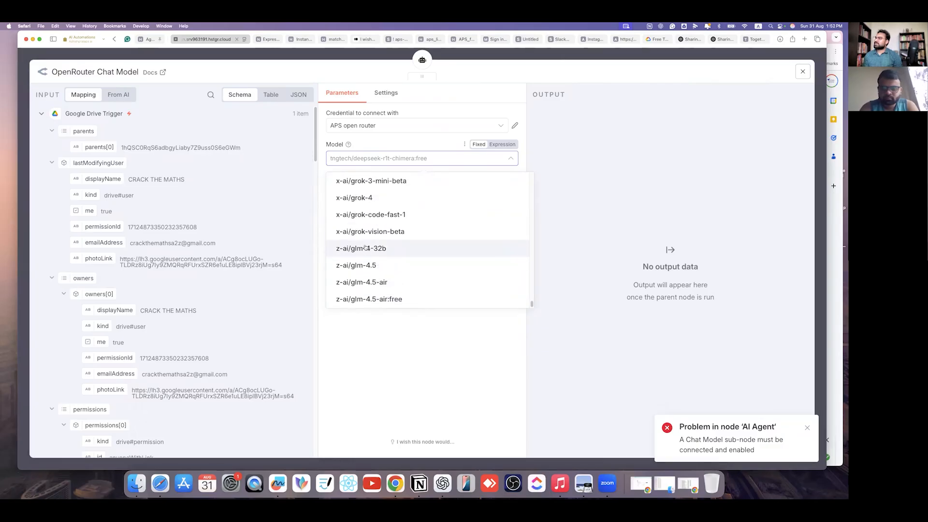
{"action": "scroll", "coordinate": [403, 234], "scroll_direction": "up", "scroll_amount": 5}
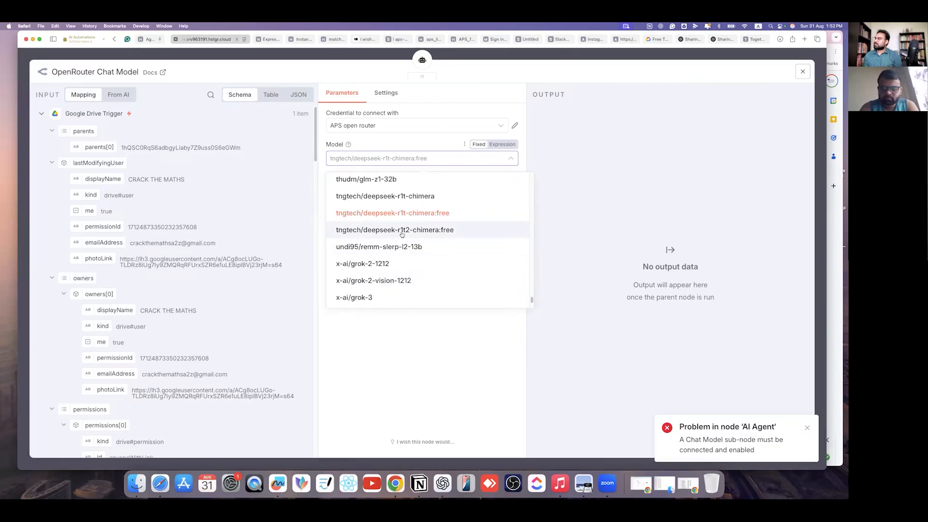
{"action": "scroll", "coordinate": [411, 235], "scroll_direction": "up", "scroll_amount": 4}
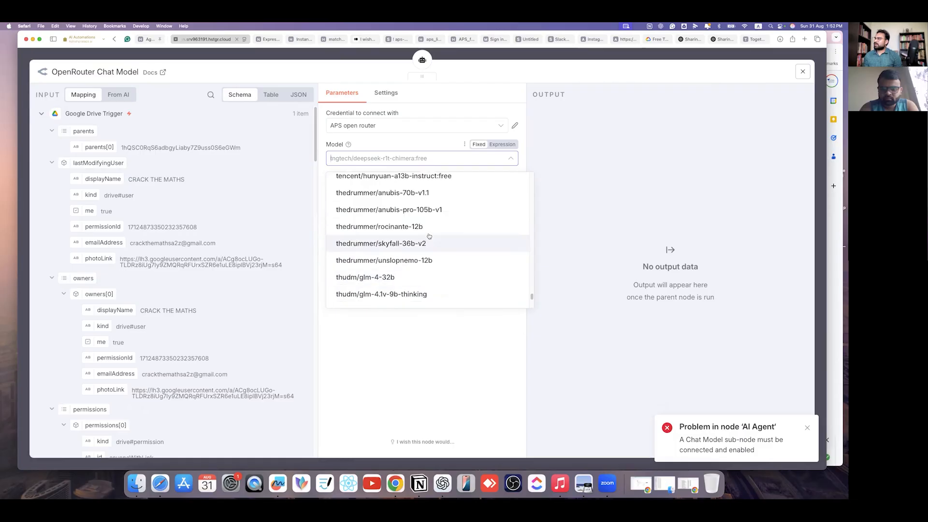
{"action": "type", "text": "free"}
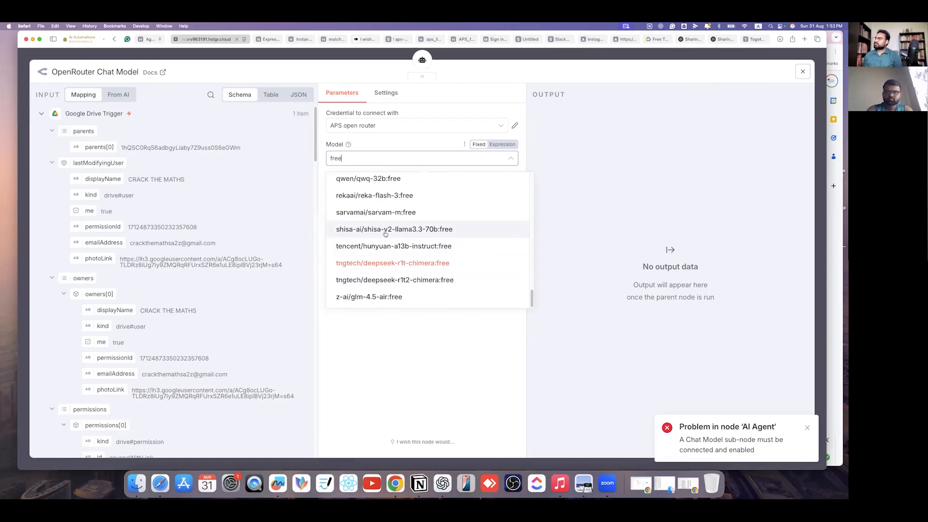
{"action": "left_click", "coordinate": [454, 231]}
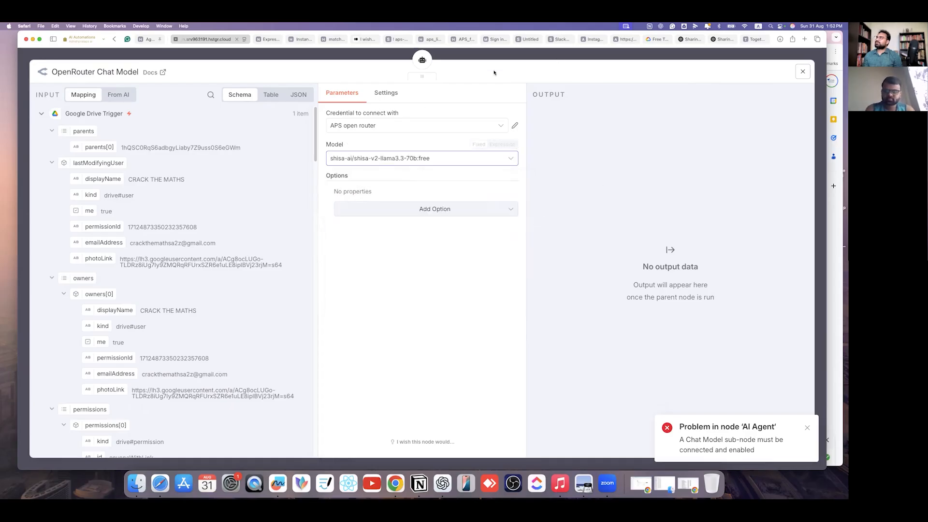
{"action": "key", "text": "Escape"}
{"action": "double_click", "coordinate": [448, 212]}
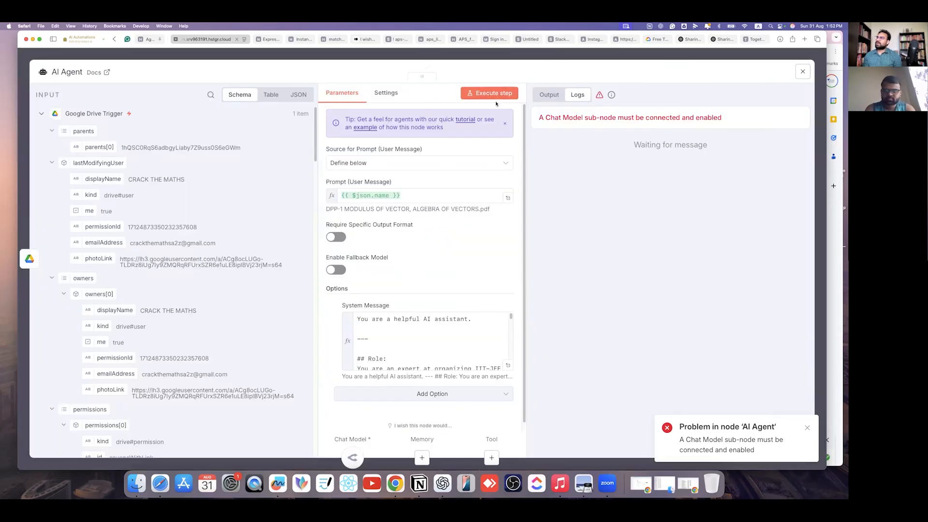
- Re-run the AI Agent step and view its final output
{"action": "left_click", "coordinate": [495, 96]}
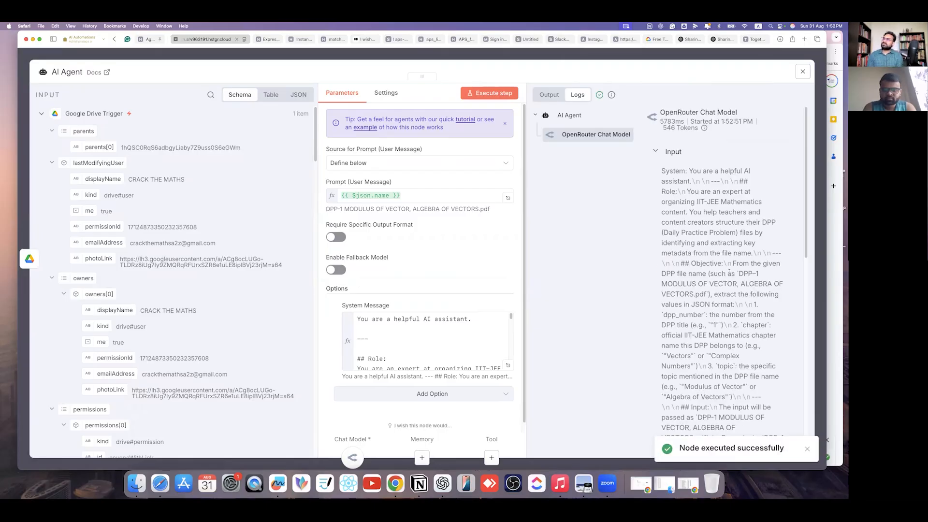
{"action": "scroll", "coordinate": [729, 274], "scroll_direction": "down", "scroll_amount": 10}
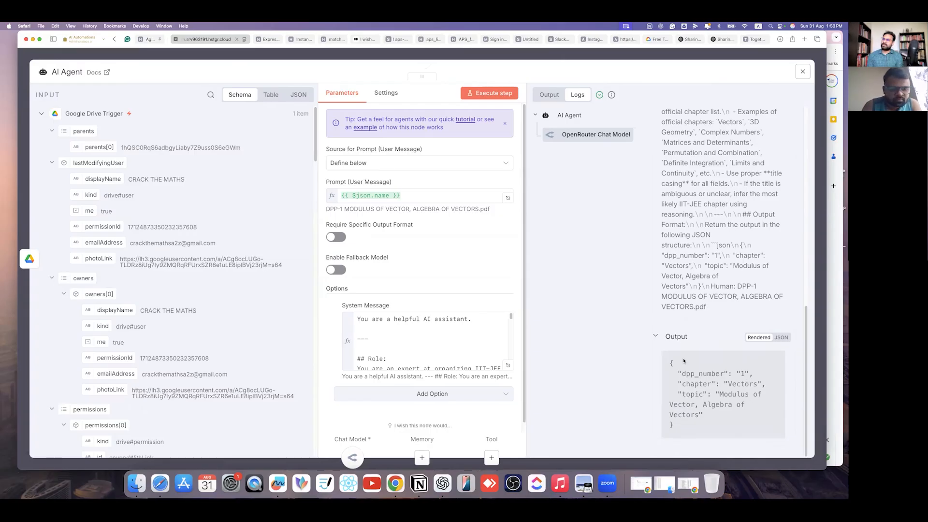
{"action": "left_click", "coordinate": [550, 94]}
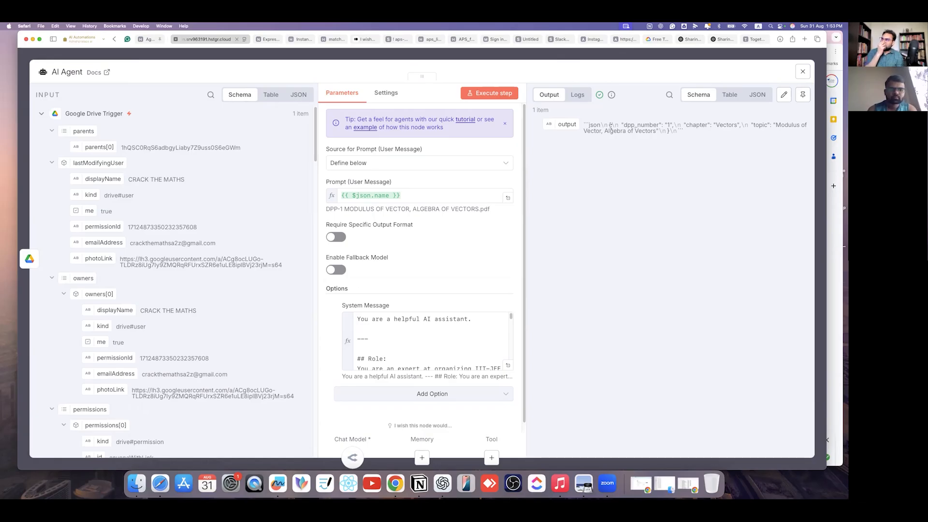
- Inspect the JSON: dpp_number 1, chapter Vectors, topic Modulus of Vector, Algebra of Vectors
{"action": "left_click_drag", "start_coordinate": [621, 125], "coordinate": [662, 125]}
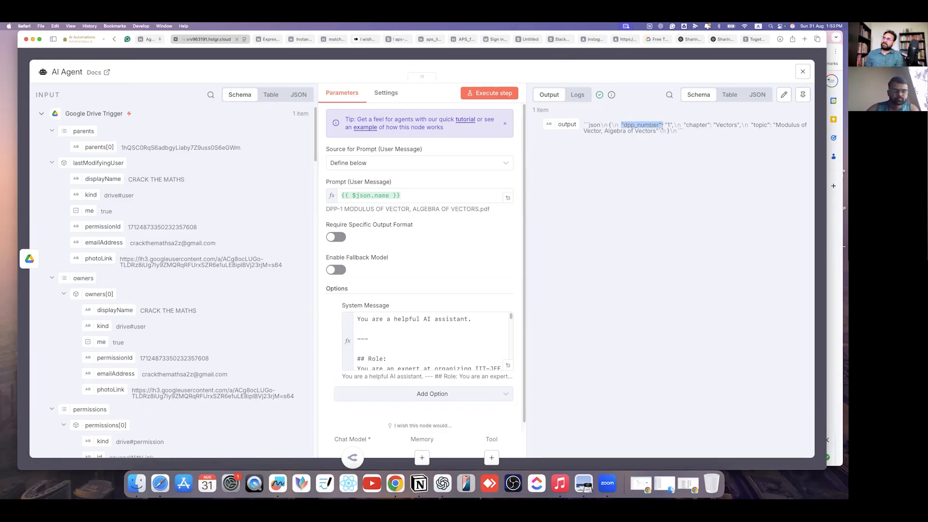
{"action": "double_click", "coordinate": [669, 125]}
{"action": "double_click", "coordinate": [697, 124]}
{"action": "left_click_drag", "start_coordinate": [715, 125], "coordinate": [805, 125]}
{"action": "left_click_drag", "start_coordinate": [594, 131], "coordinate": [666, 131]}
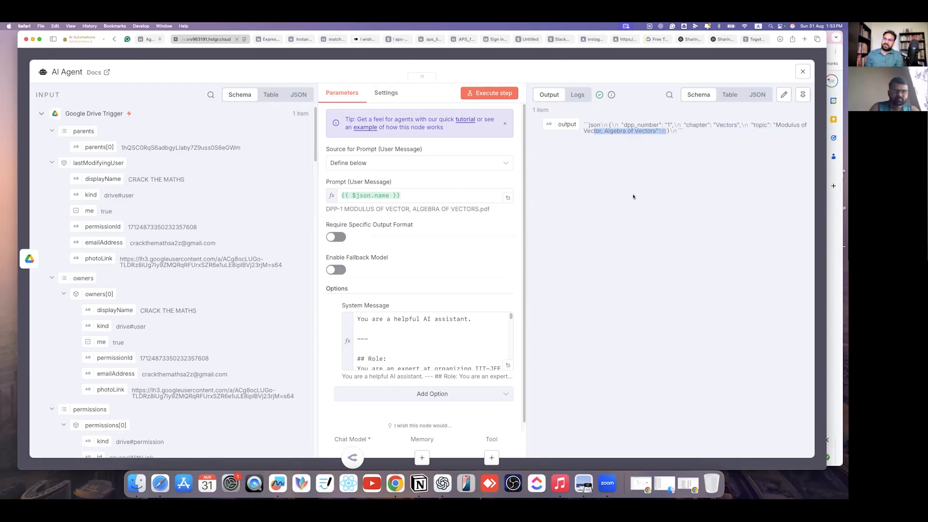
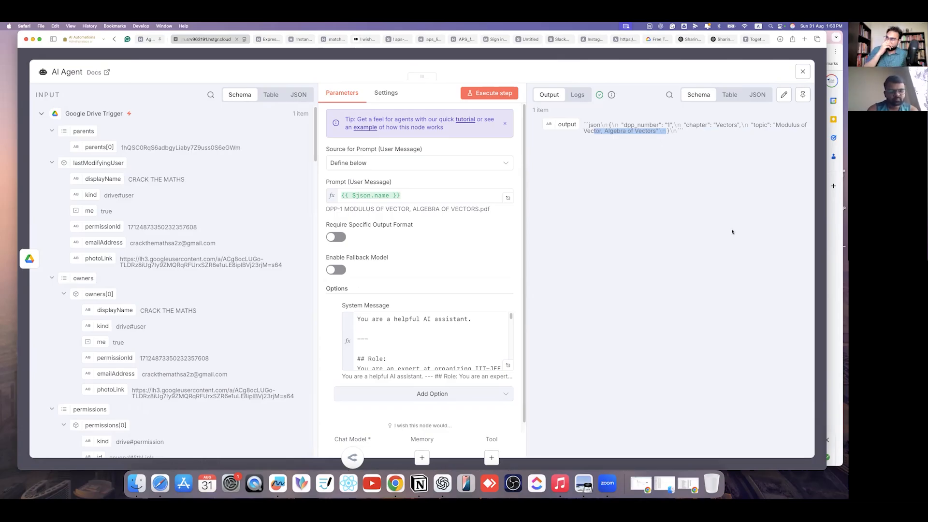
- Review the AI Agent's JSON output (dpp_number 1, chapter Vectors) and close the node editor
{"action": "left_click_drag", "start_coordinate": [586, 123], "coordinate": [685, 131]}
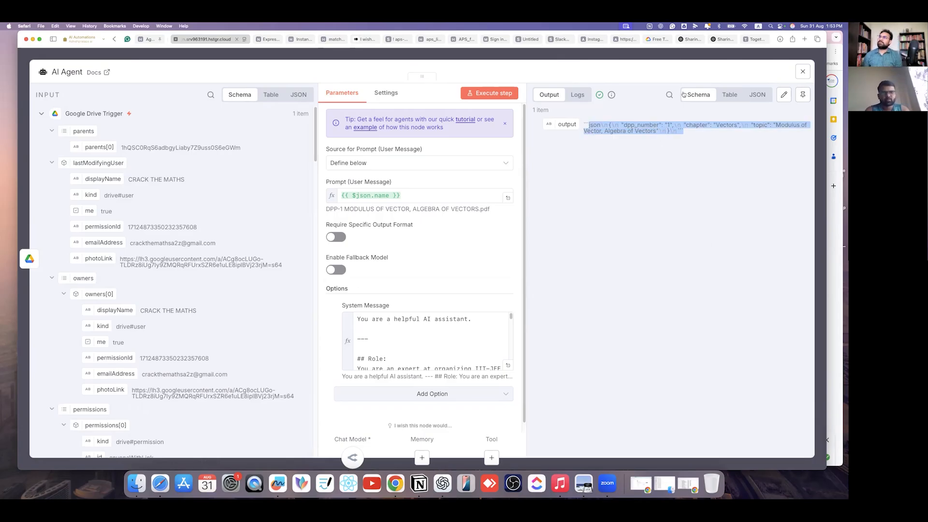
{"action": "left_click", "coordinate": [682, 94]}
{"action": "key", "text": "Escape"}
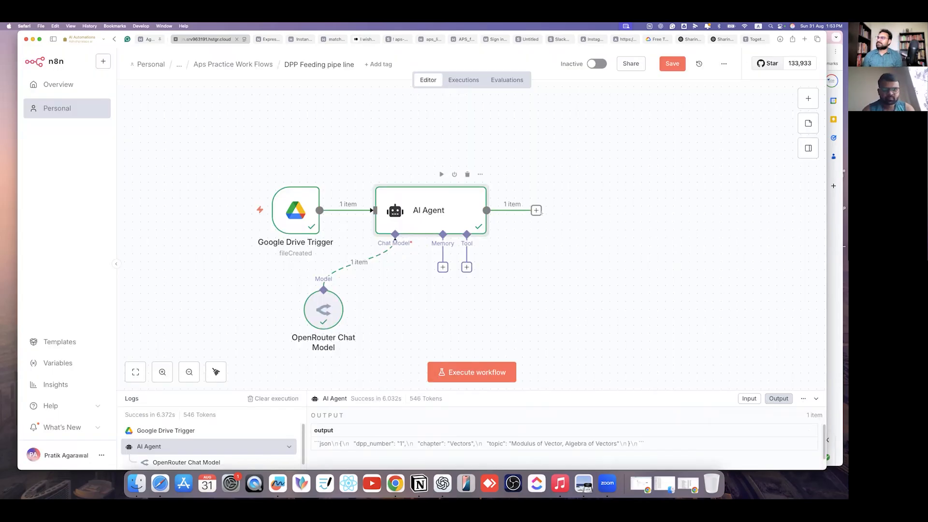
- Add a Code node after the AI Agent via a 'function' search, then switch to Notion
{"action": "left_click", "coordinate": [536, 211]}
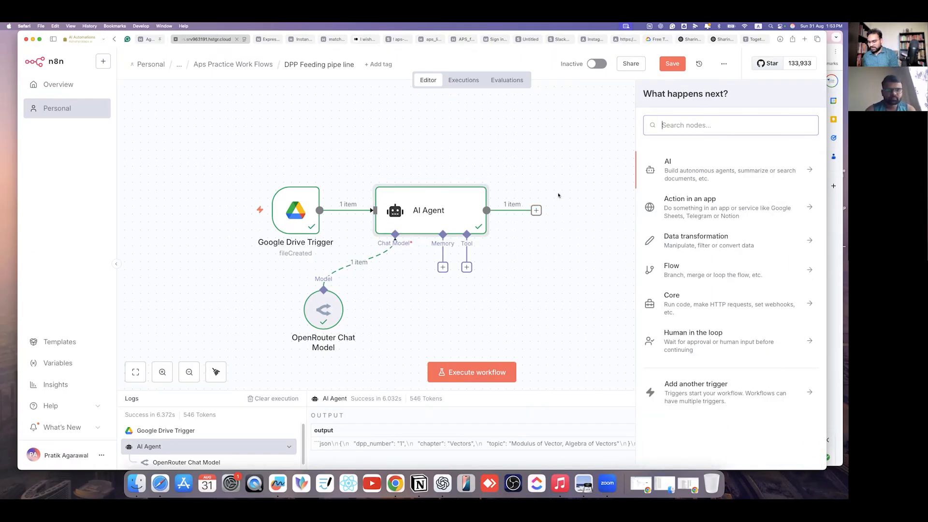
{"action": "type", "text": "function"}
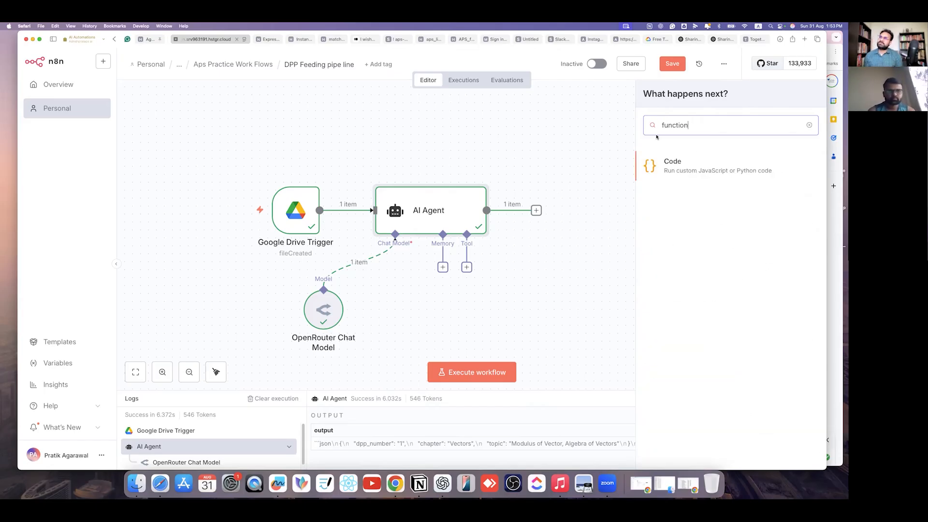
{"action": "left_click", "coordinate": [666, 168]}
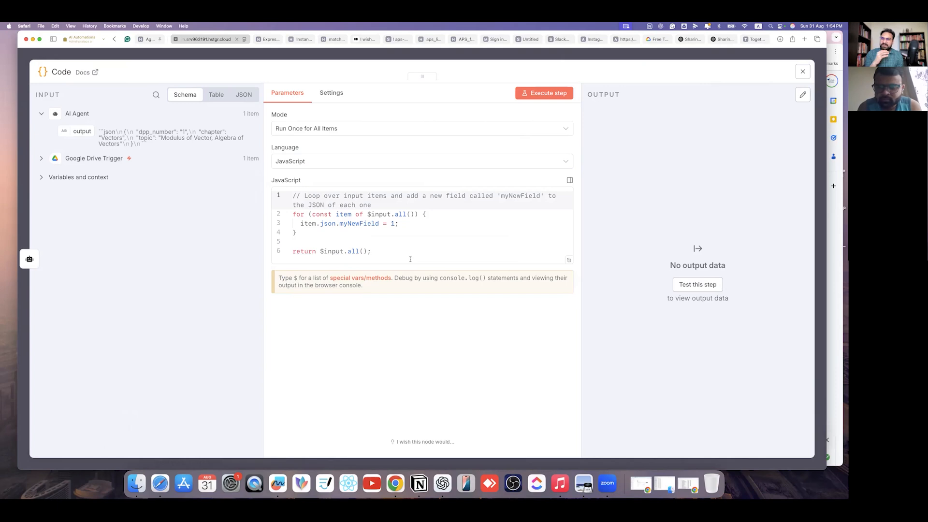
{"action": "left_click", "coordinate": [419, 483]}
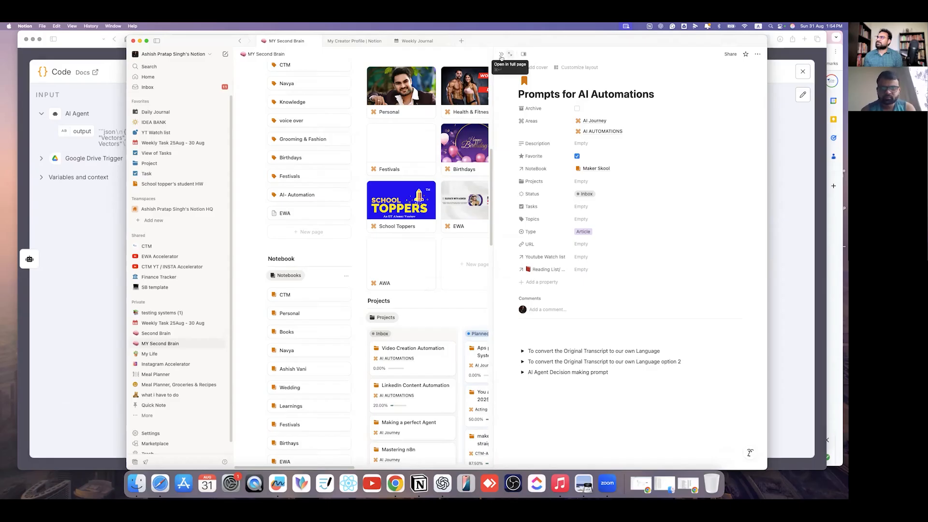
- Navigate in Notion to Notebooks > n8n > Important notes on n8n
{"action": "left_click", "coordinate": [240, 43]}
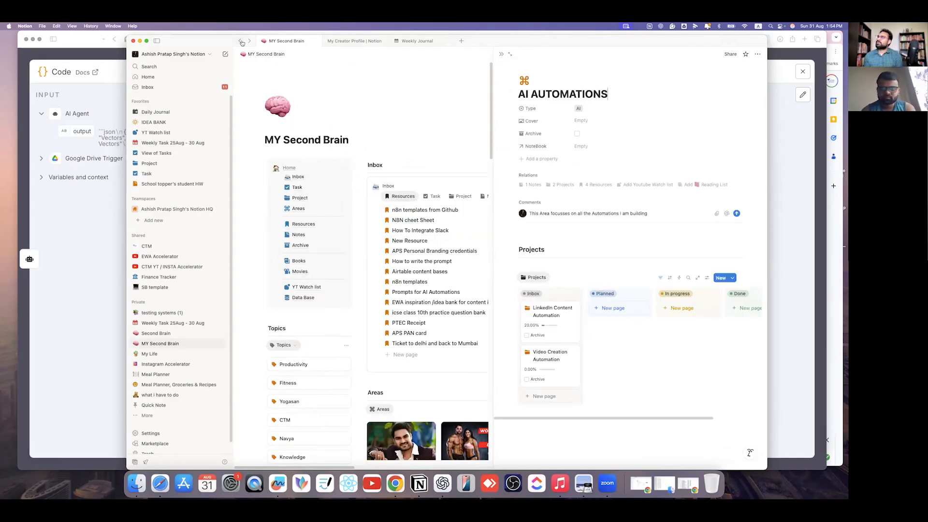
{"action": "key", "text": "Escape"}
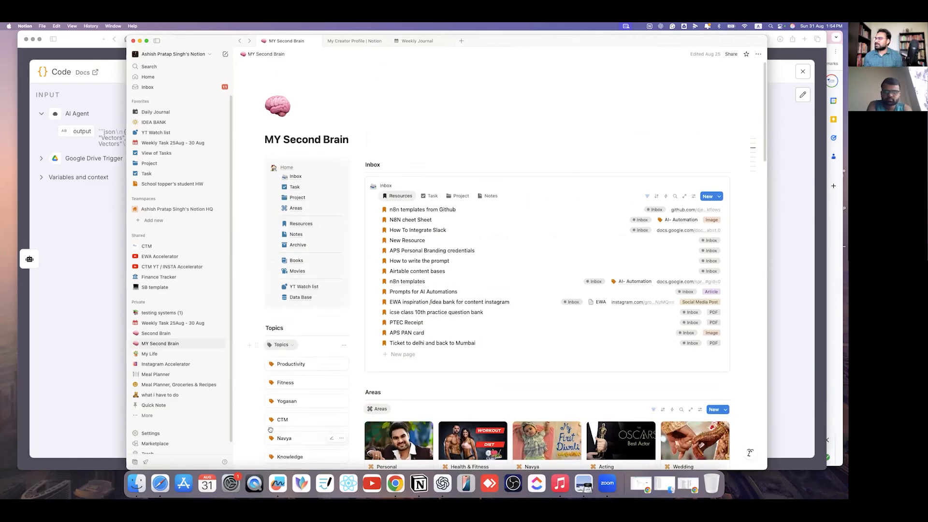
{"action": "scroll", "coordinate": [291, 428], "scroll_direction": "down", "scroll_amount": 10}
{"action": "scroll", "coordinate": [291, 428], "scroll_direction": "down", "scroll_amount": 5}
{"action": "scroll", "coordinate": [297, 255], "scroll_direction": "up", "scroll_amount": 5}
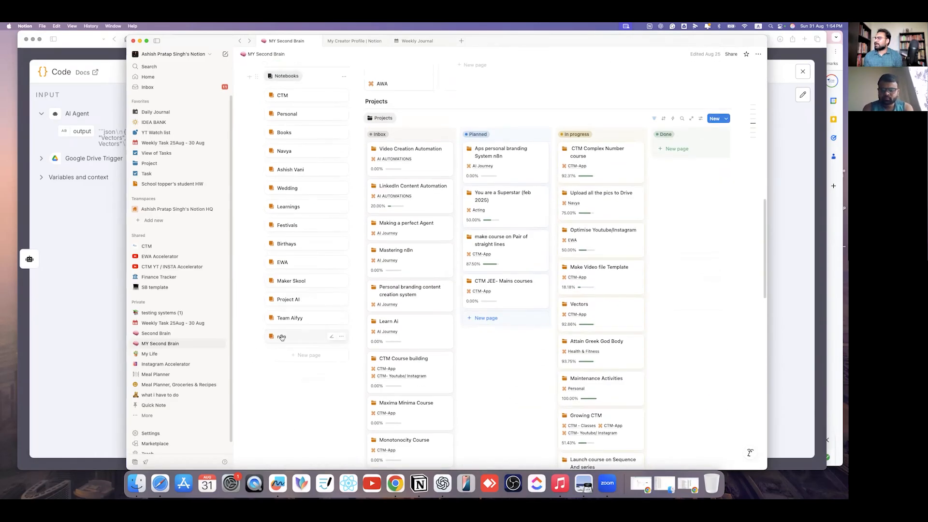
{"action": "left_click", "coordinate": [290, 337]}
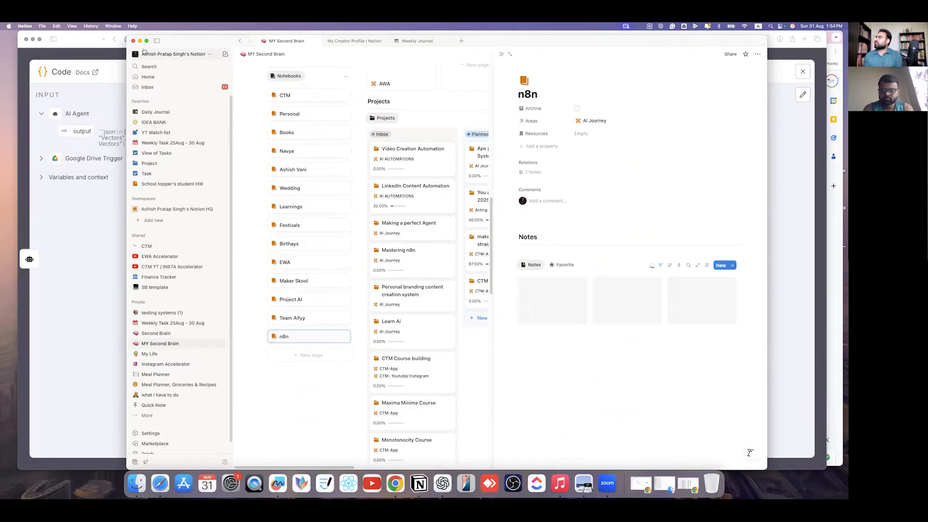
{"action": "left_click", "coordinate": [566, 312]}
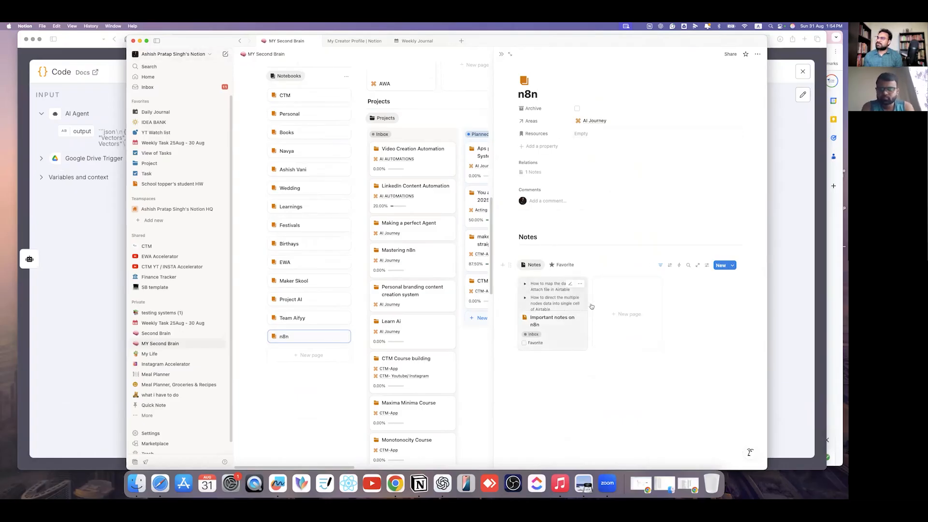
- Copy the 'return $json.body.items.map(item => item);' line and return to n8n's Code editor
{"action": "scroll", "coordinate": [542, 183], "scroll_direction": "down", "scroll_amount": 5}
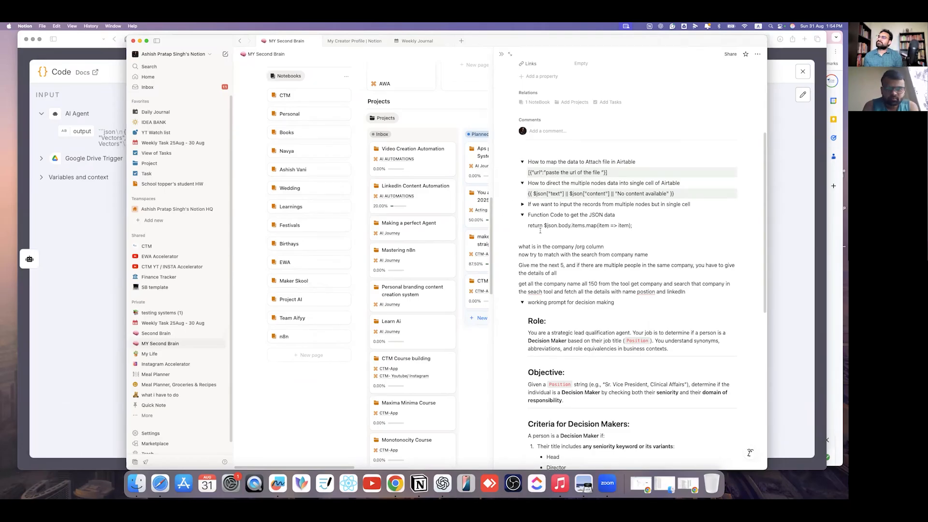
{"action": "left_click_drag", "start_coordinate": [529, 225], "coordinate": [653, 231]}
{"action": "key", "text": "super+c"}
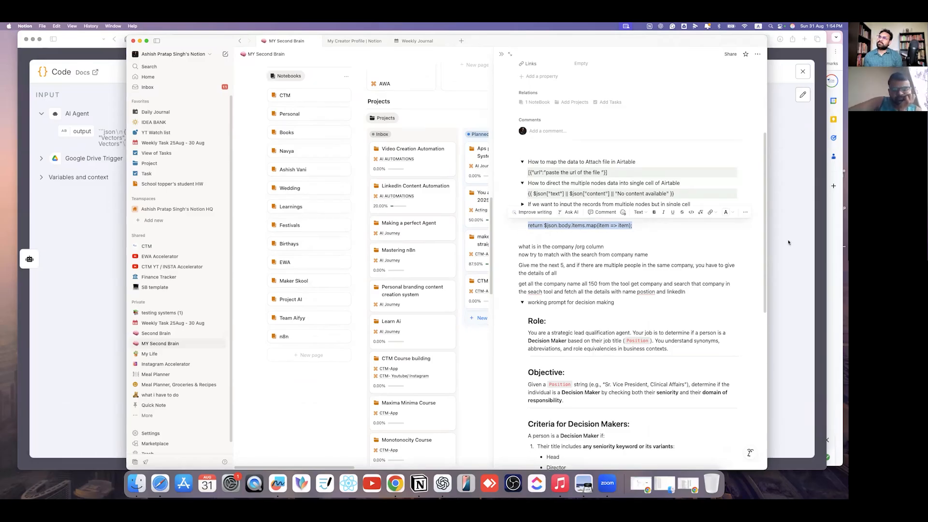
{"action": "key", "text": "super+Tab"}
{"action": "left_click", "coordinate": [377, 250]}
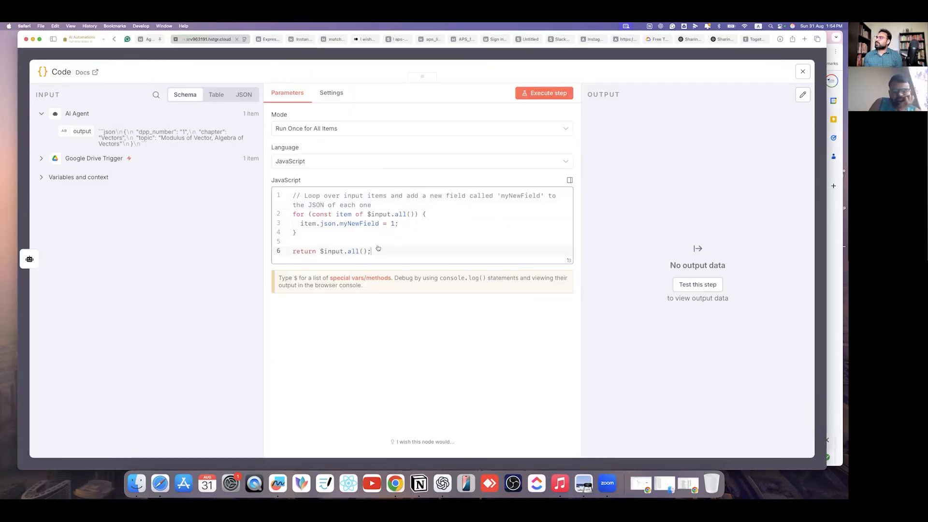
- Replace the default code with 'return $input.first().json.output(item => item);'
{"action": "left_click_drag", "start_coordinate": [378, 248], "coordinate": [378, 246]}
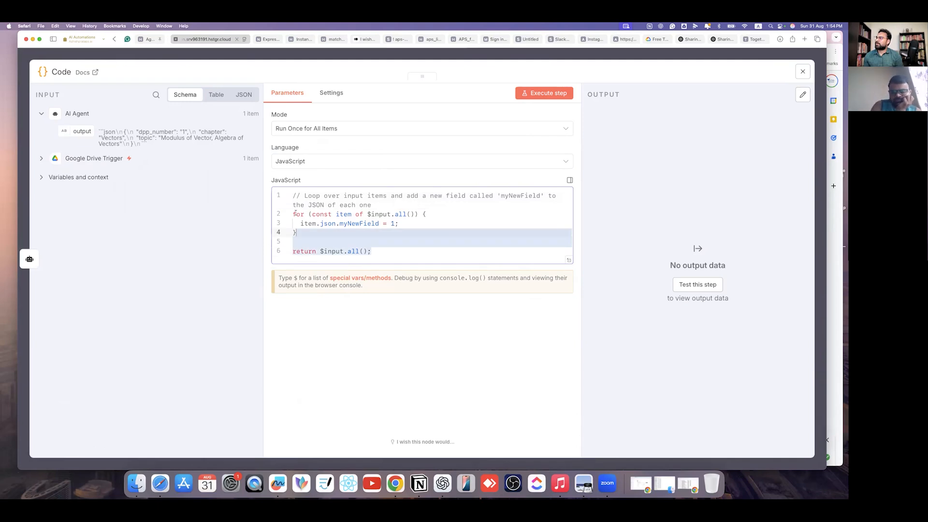
{"action": "key", "text": "super+a"}
{"action": "key", "text": "super+v"}
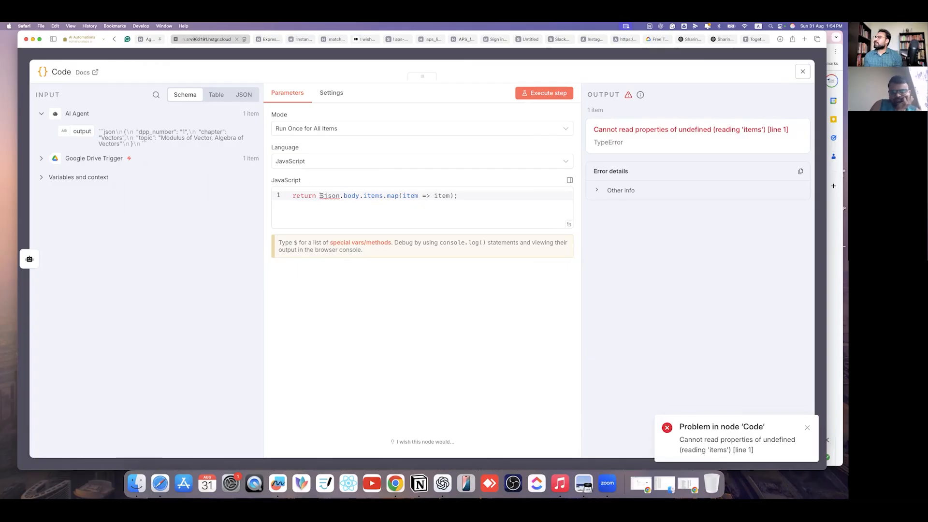
{"action": "left_click_drag", "start_coordinate": [69, 129], "coordinate": [320, 195]}
{"action": "left_click_drag", "start_coordinate": [424, 195], "coordinate": [501, 195]}
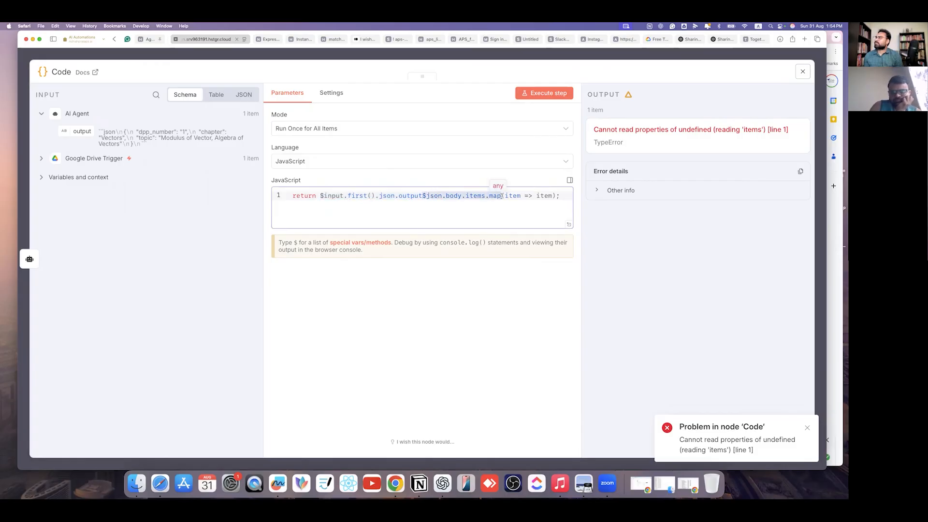
{"action": "key", "text": "BackSpace"}
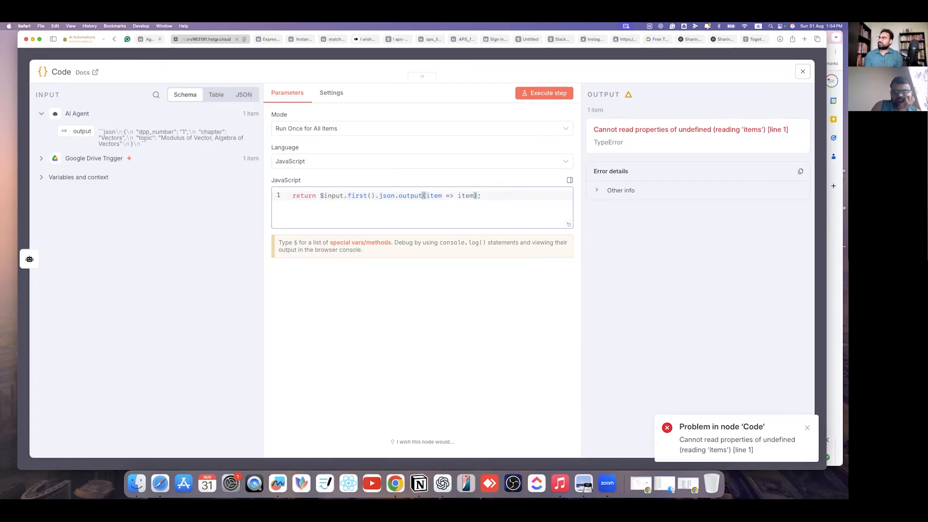
- Run the Code node, screenshot the 'not a function' error, and switch to ChatGPT
{"action": "left_click", "coordinate": [544, 93]}
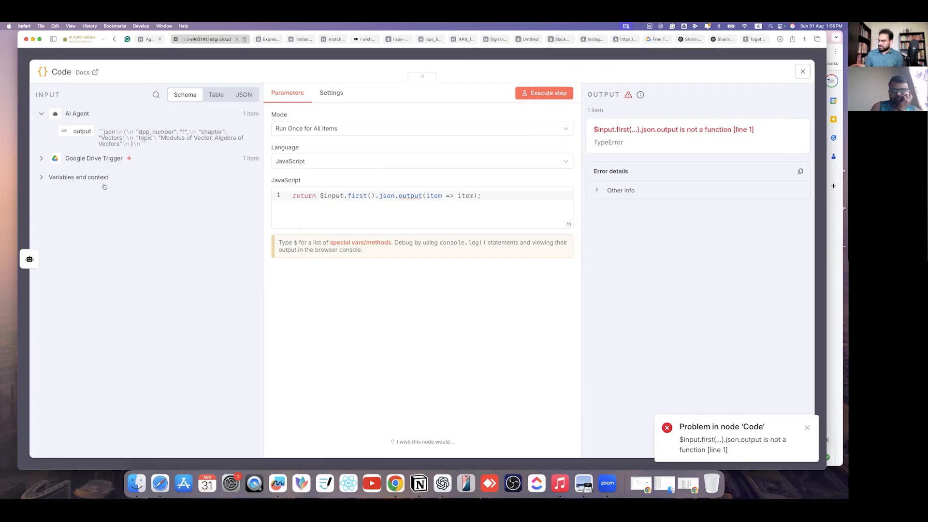
{"action": "left_click_drag", "start_coordinate": [42, 106], "coordinate": [564, 303]}
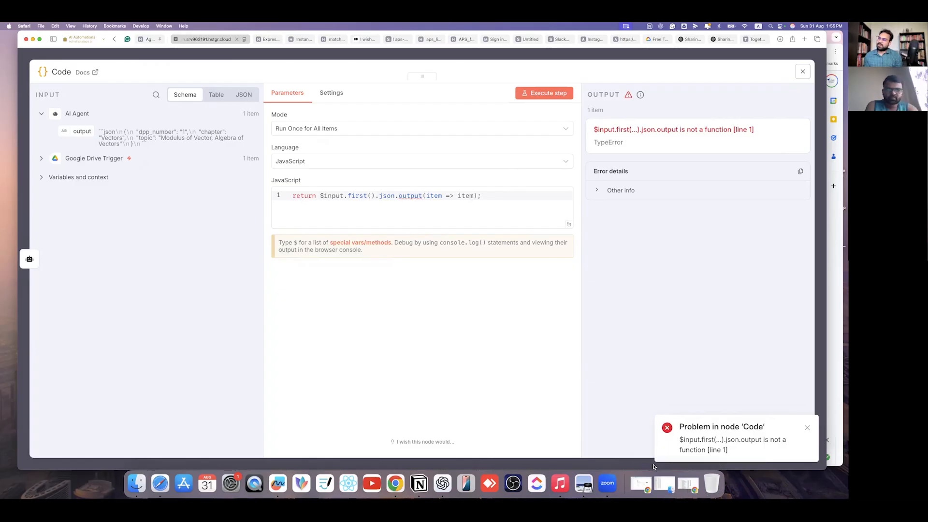
{"action": "left_click", "coordinate": [449, 486]}
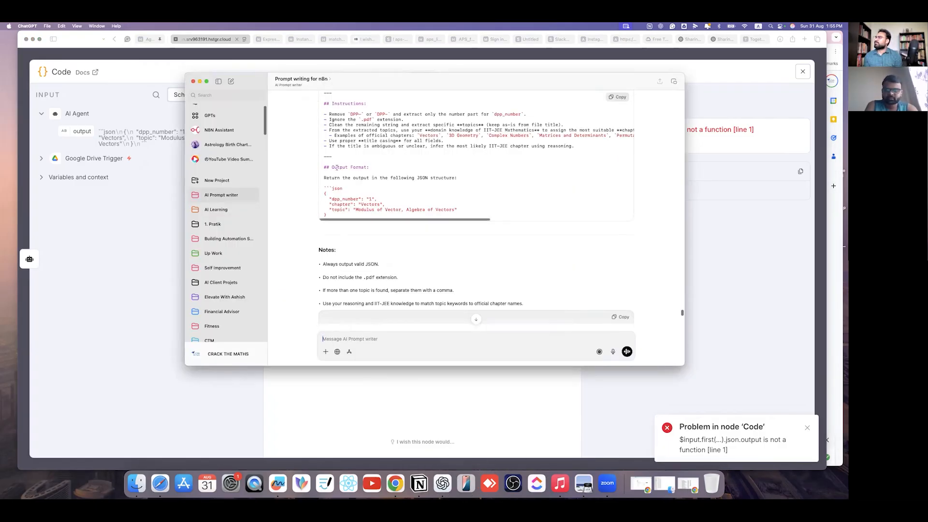
- In the AI Learning project's n8n Assistant chat, attach the 1.55.02 PM error screenshot
{"action": "left_click", "coordinate": [210, 213]}
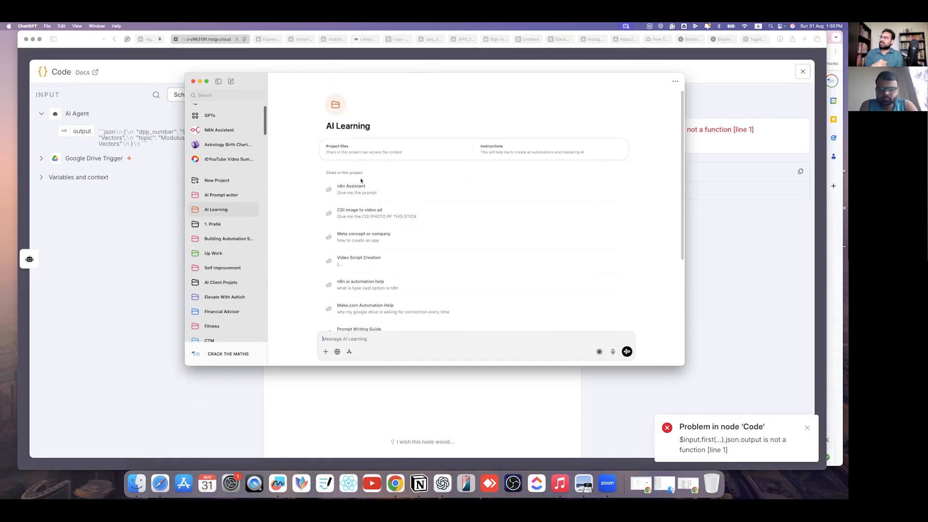
{"action": "left_click", "coordinate": [352, 190]}
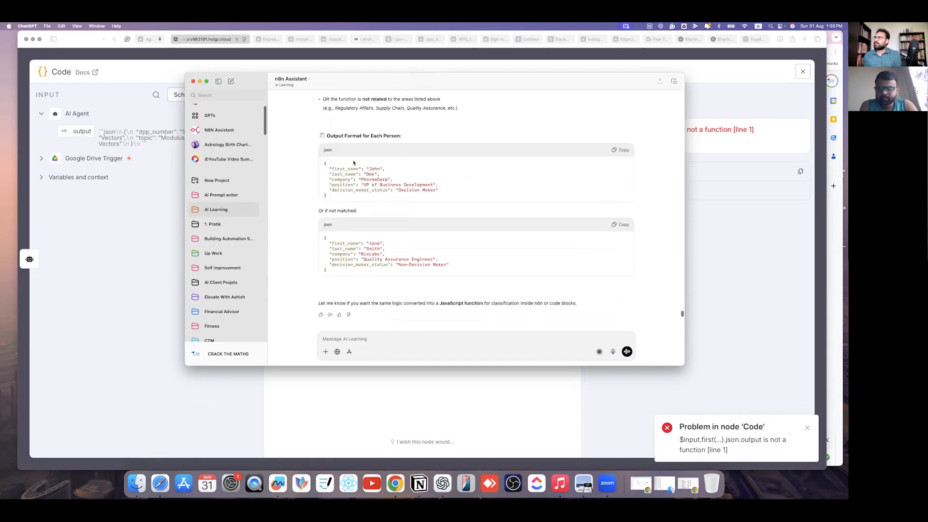
{"action": "left_click", "coordinate": [326, 352]}
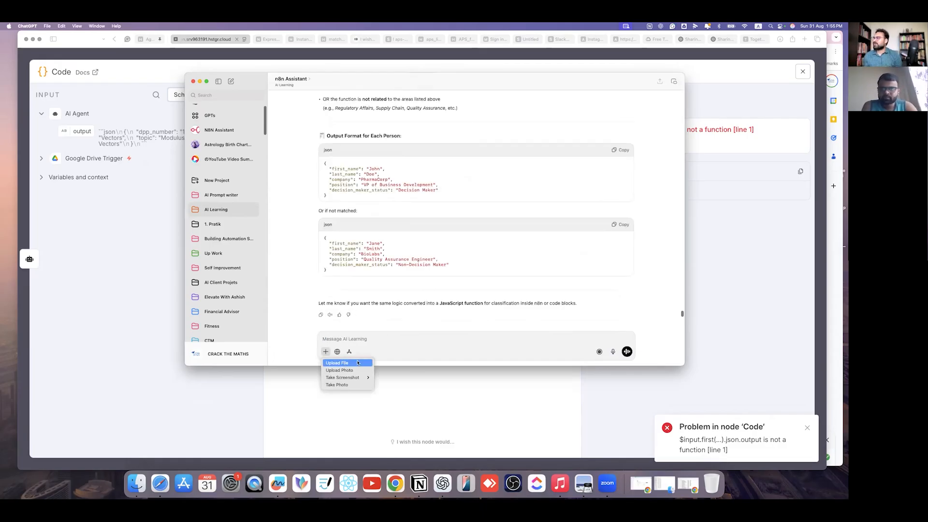
{"action": "left_click", "coordinate": [436, 327]}
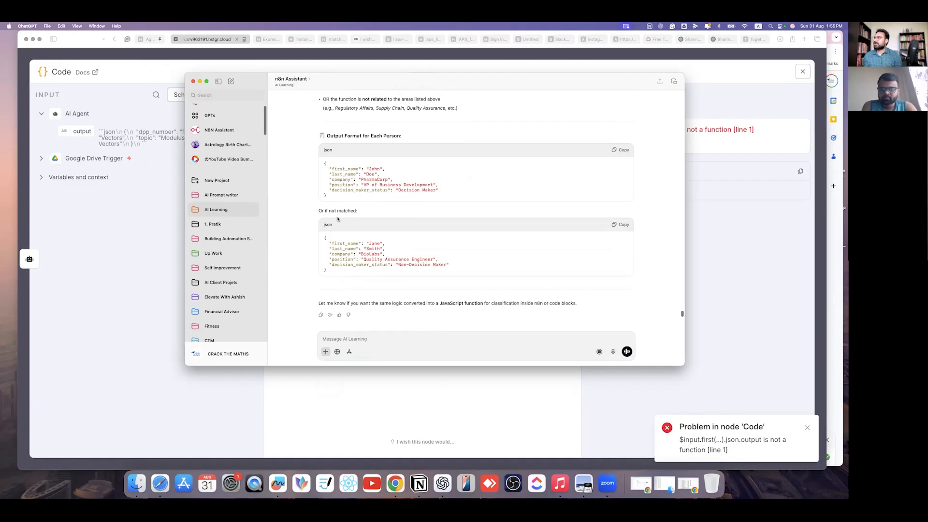
{"action": "left_click", "coordinate": [388, 252]}
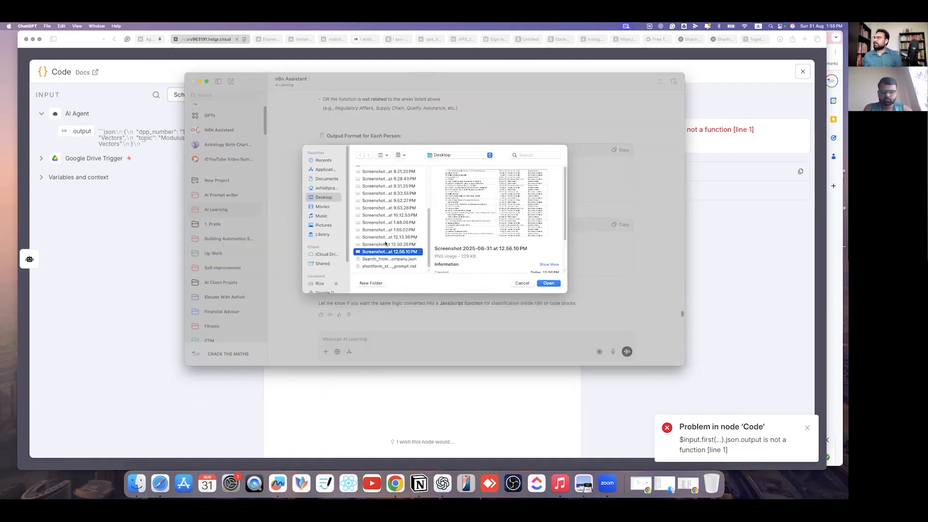
{"action": "left_click", "coordinate": [356, 231]}
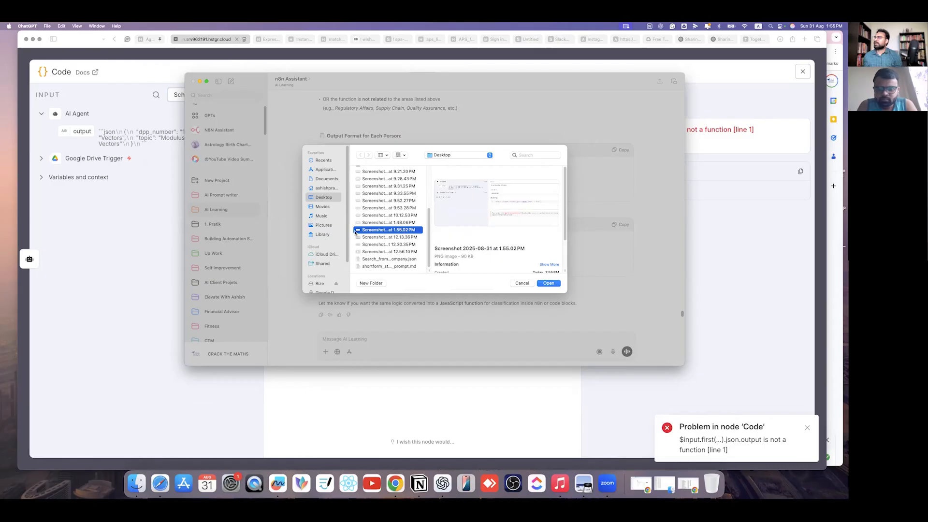
- Send the question 'I want to get the separate object from the AI agent output'
{"action": "left_click", "coordinate": [389, 344]}
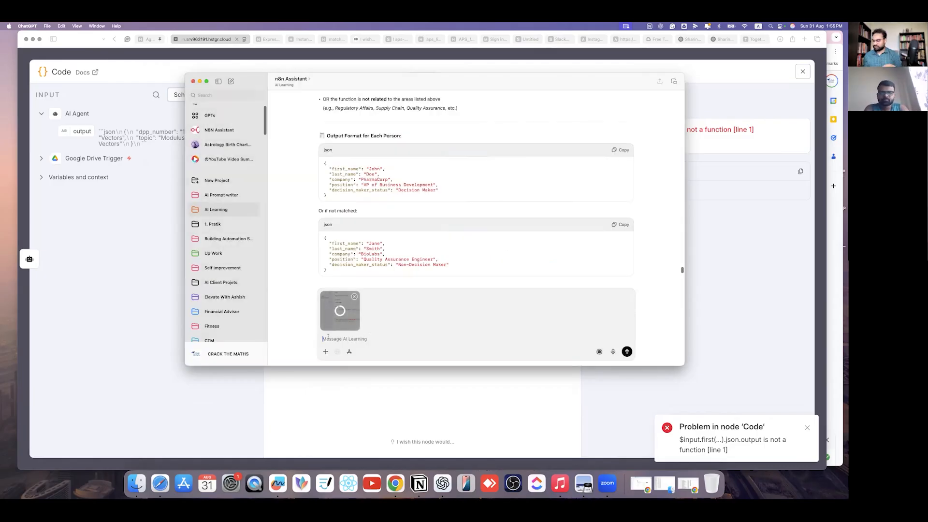
{"action": "type", "text": "I wan"}
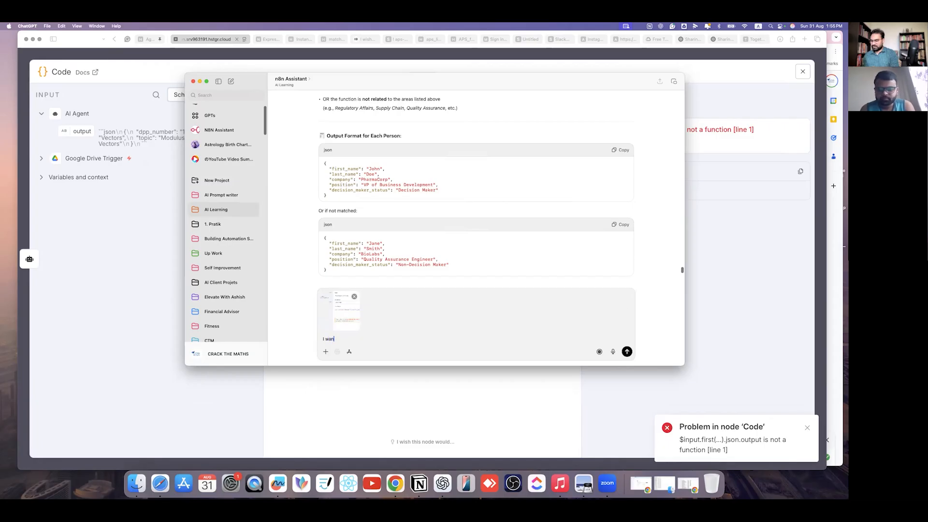
{"action": "type", "text": "t to get"}
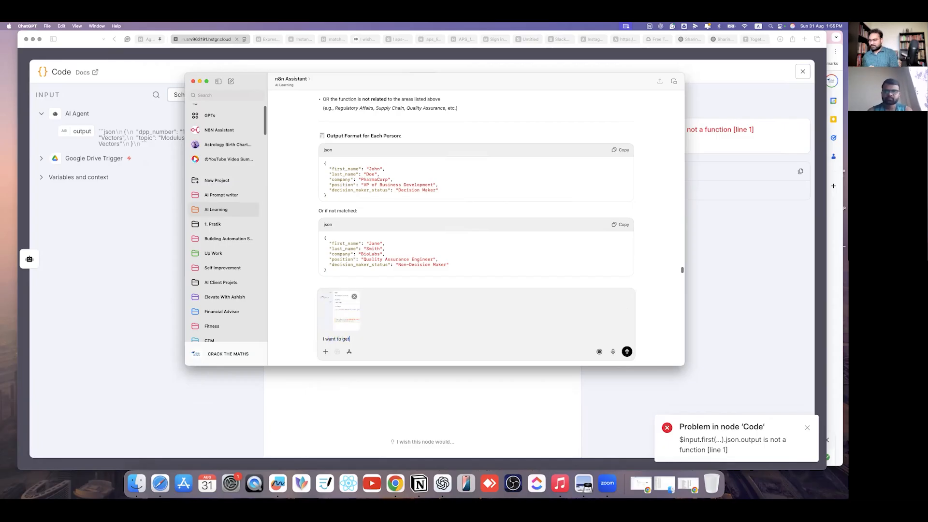
{"action": "type", "text": " the seper"}
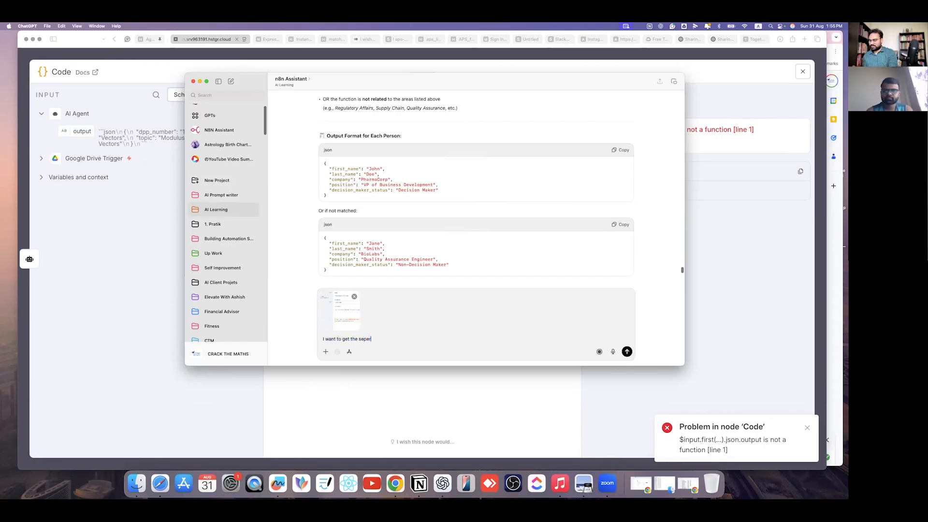
{"action": "type", "text": "ate obje"}
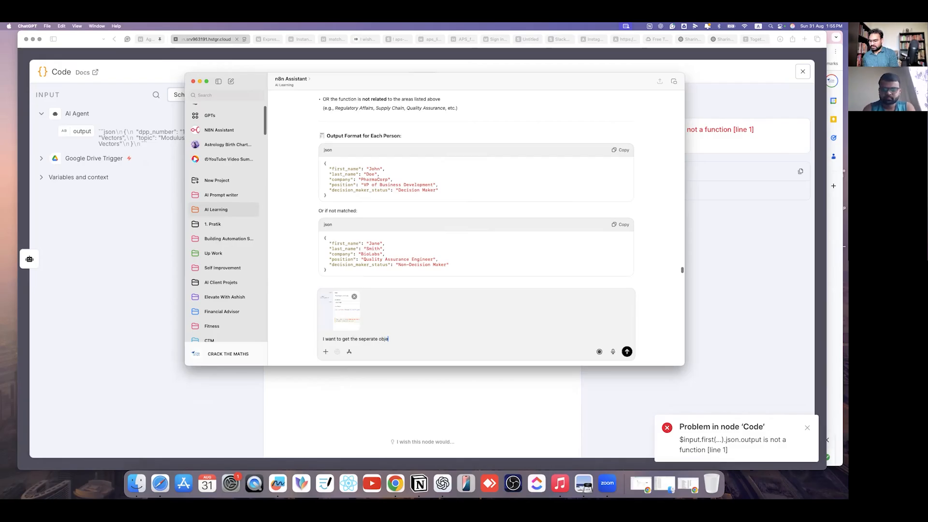
{"action": "type", "text": "ct from t"}
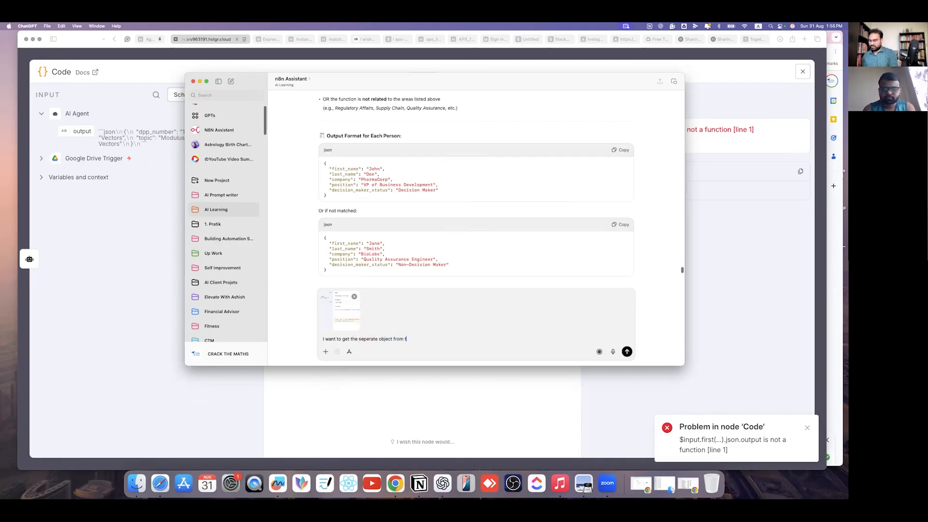
{"action": "type", "text": "he AI age"}
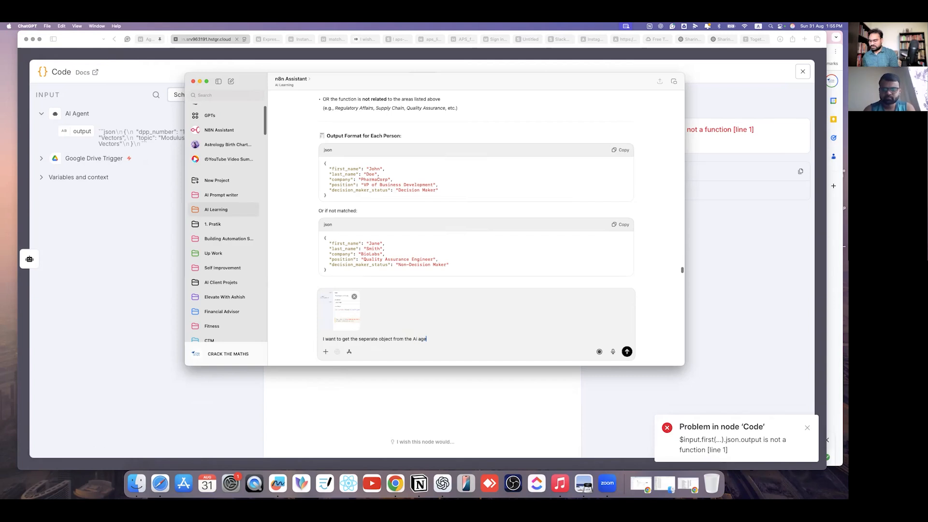
{"action": "type", "text": "nt"}
{"action": "key", "text": "Tab"}
{"action": "type", "text": "o"}
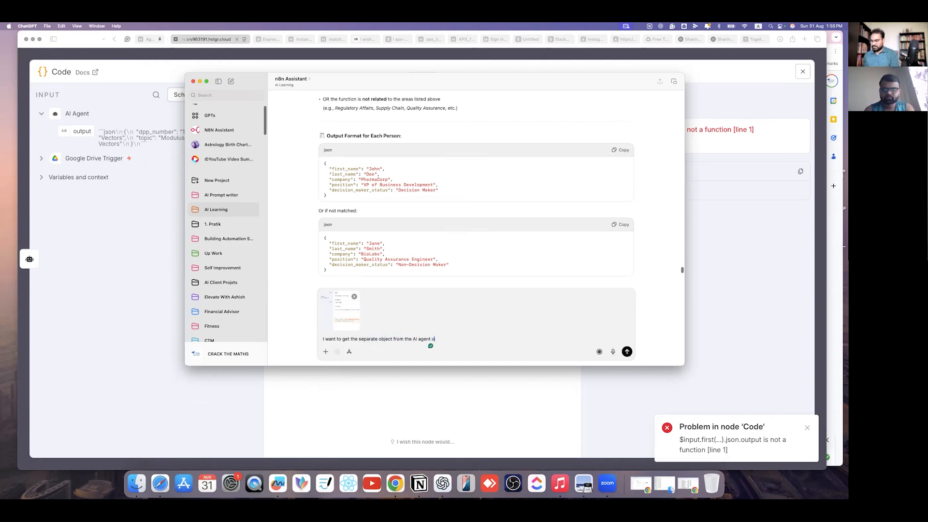
{"action": "type", "text": "ut"}
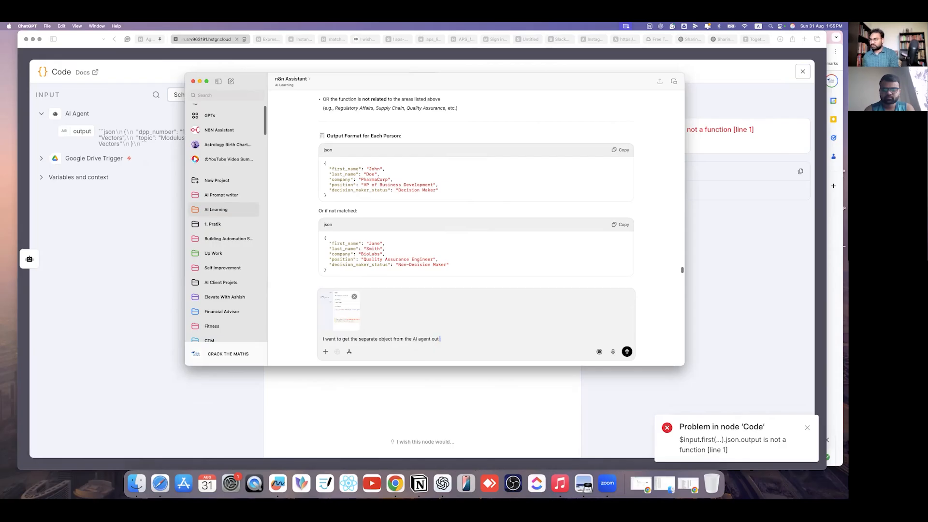
{"action": "type", "text": " pput"}
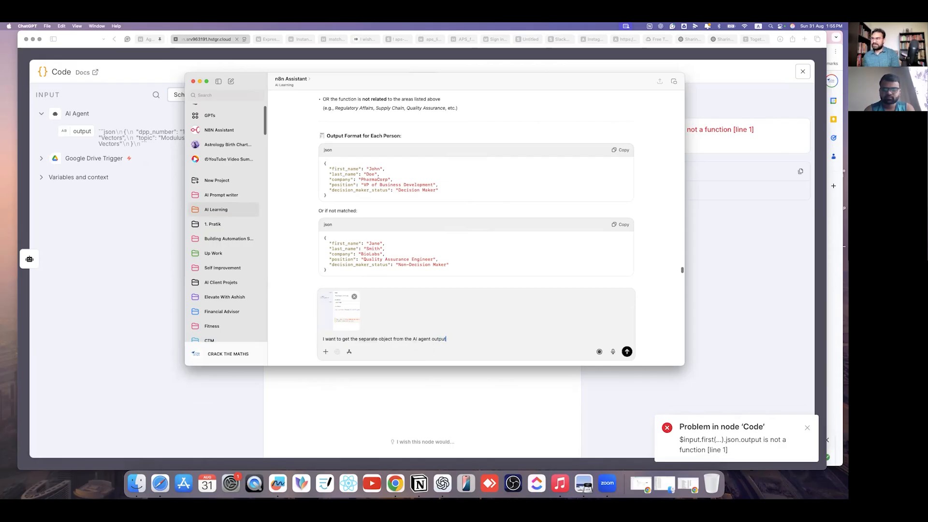
{"action": "key", "text": "Return"}
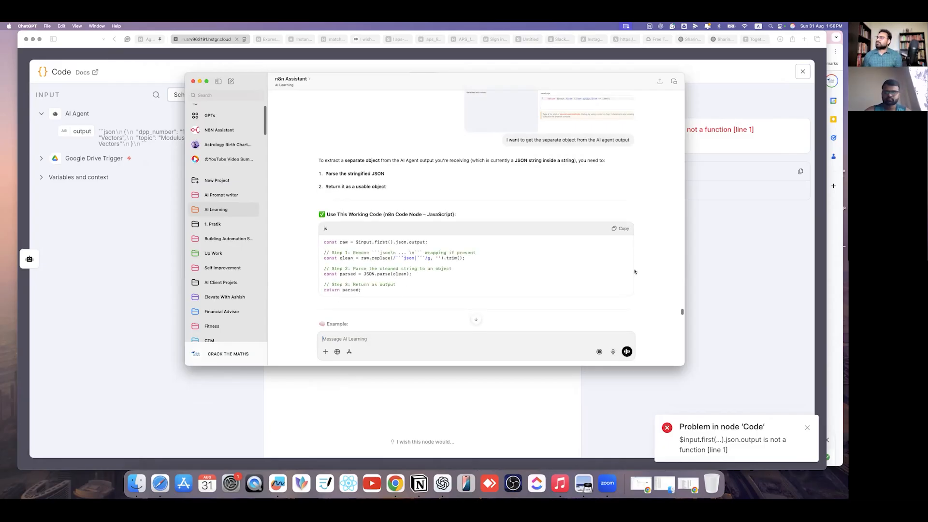
- Copy ChatGPT's JSON.parse Code node script and select the old code line in n8n
{"action": "left_click", "coordinate": [621, 229]}
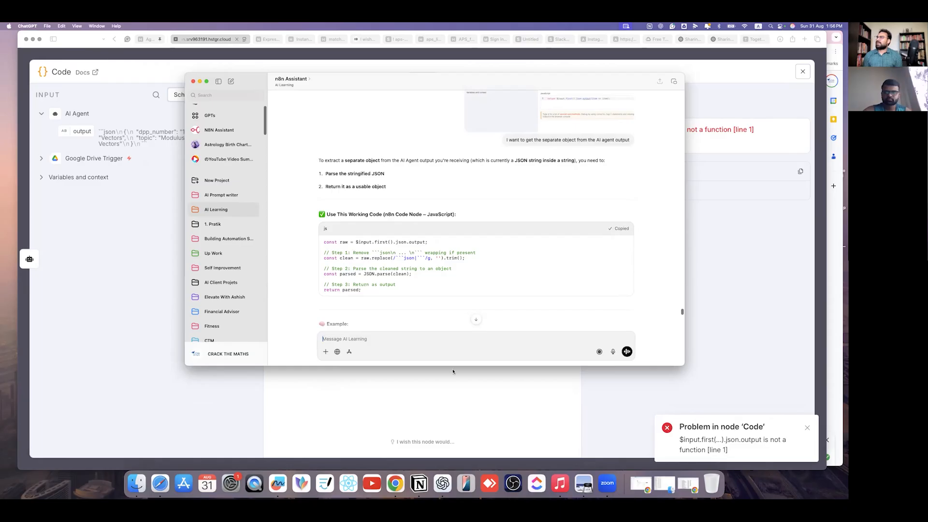
{"action": "left_click", "coordinate": [453, 372]}
{"action": "left_click_drag", "start_coordinate": [508, 218], "coordinate": [276, 201]}
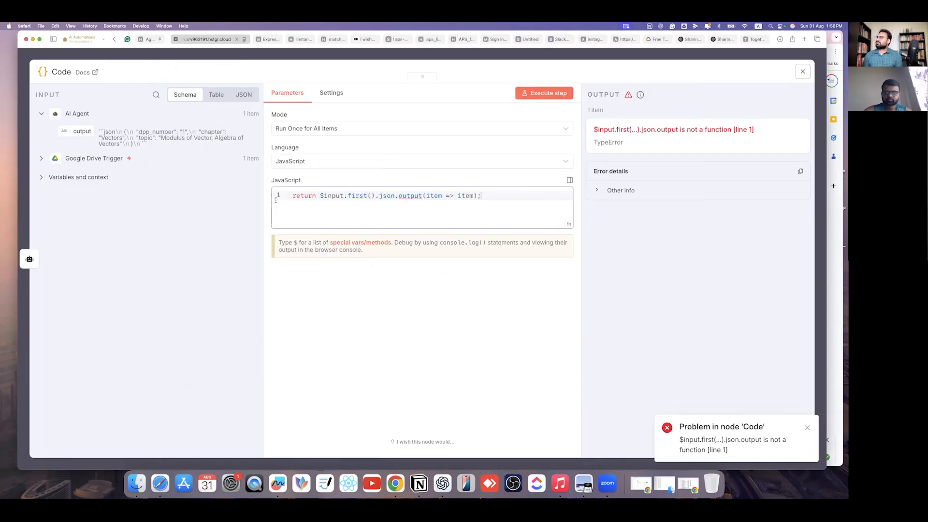
- Paste the JSON-parsing script into the Code node and run it to output dpp_number, chapter, topic
{"action": "key", "text": "super+a"}
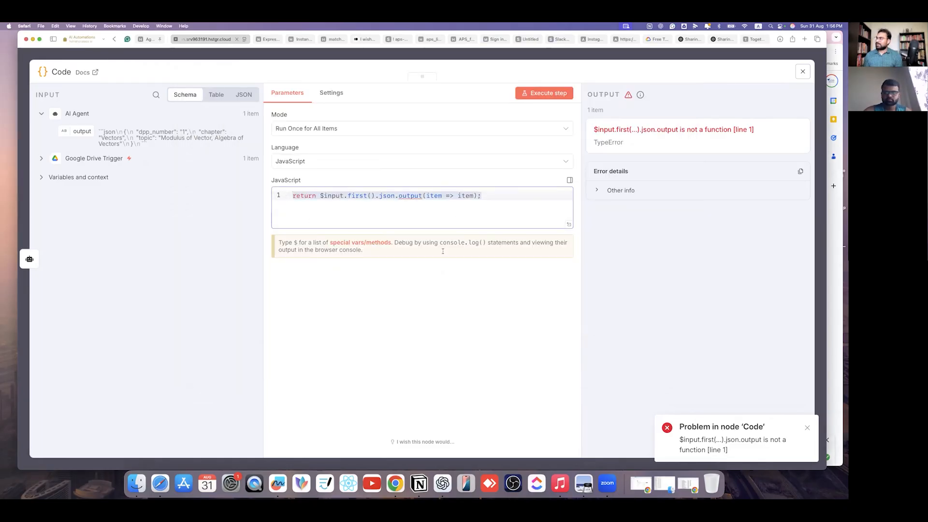
{"action": "key", "text": "super+v"}
{"action": "key", "text": "super+Return"}
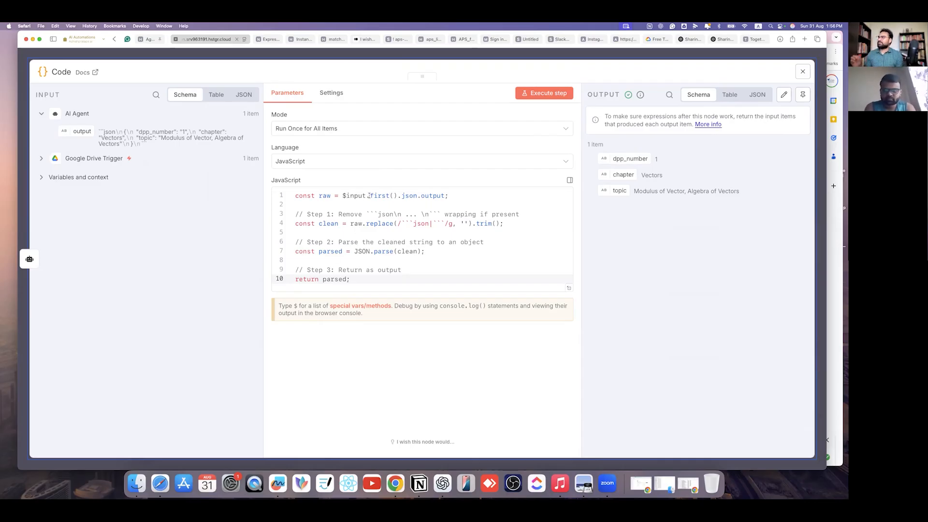
{"action": "mouse_move", "coordinate": [369, 195]}
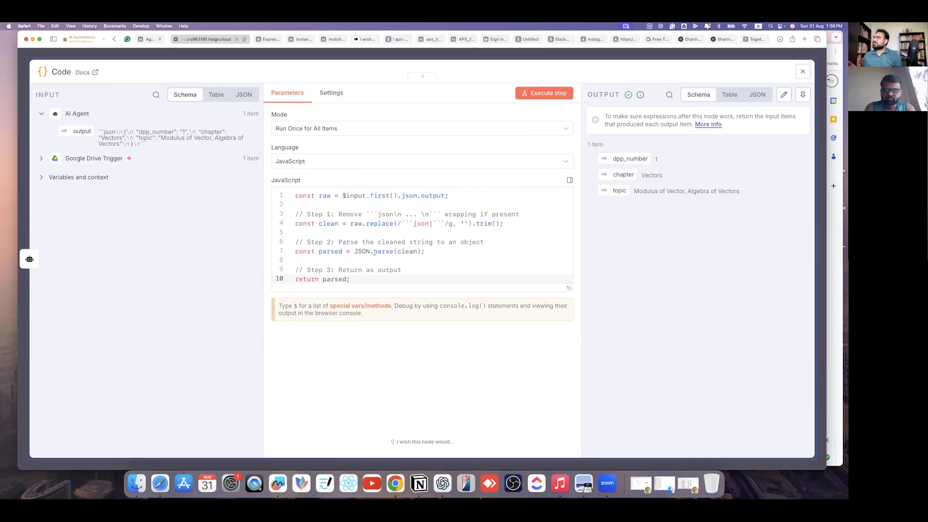
- Select the ten-line script and place the cursor below the code in Notion's notes
{"action": "left_click_drag", "start_coordinate": [346, 290], "coordinate": [298, 185]}
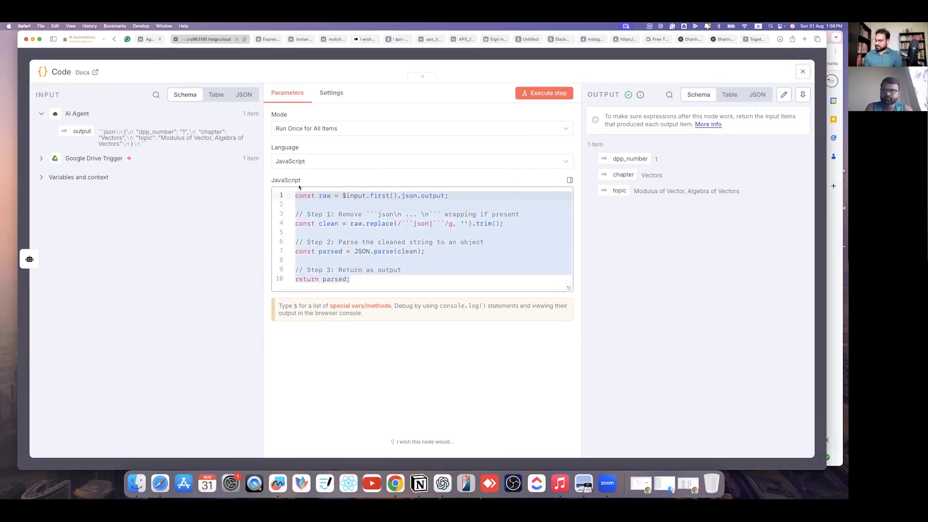
{"action": "left_click", "coordinate": [419, 483]}
{"action": "scroll", "coordinate": [589, 314], "scroll_direction": "down", "scroll_amount": 1}
{"action": "scroll", "coordinate": [588, 314], "scroll_direction": "up", "scroll_amount": 3}
{"action": "left_click", "coordinate": [649, 277]}
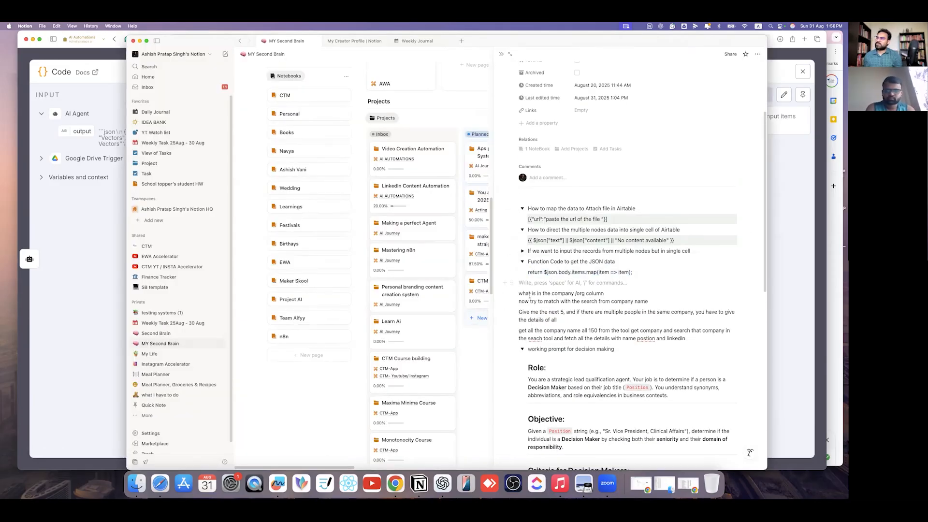
- Delete four stray paragraphs and tidy the toggles around 'Function Code to get the JSON data'
{"action": "left_click", "coordinate": [522, 349]}
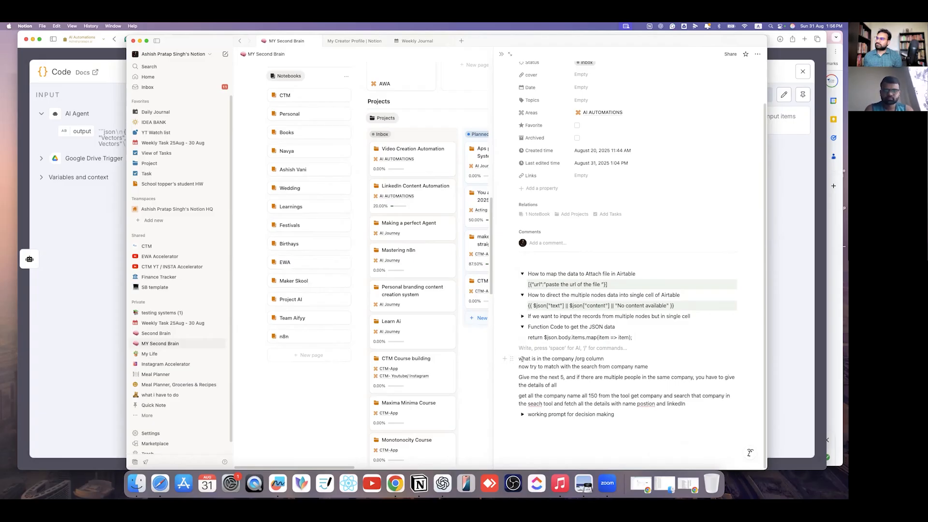
{"action": "left_click_drag", "start_coordinate": [522, 358], "coordinate": [720, 404]}
{"action": "key", "text": "BackSpace"}
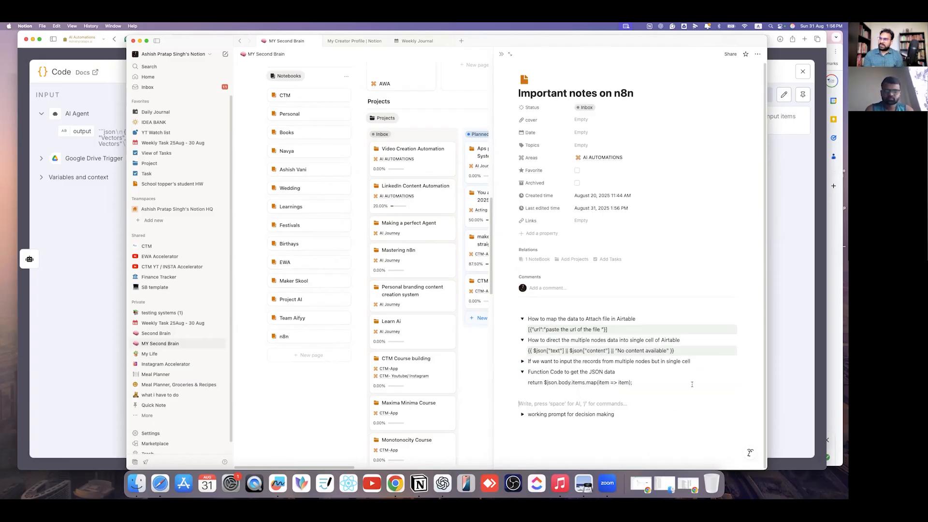
{"action": "left_click", "coordinate": [522, 371]}
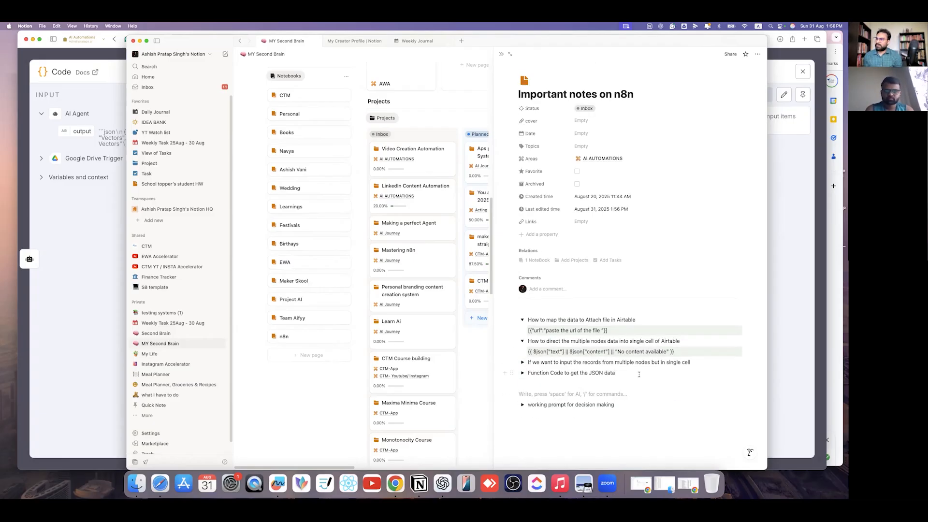
{"action": "left_click", "coordinate": [639, 374]}
{"action": "key", "text": "Return"}
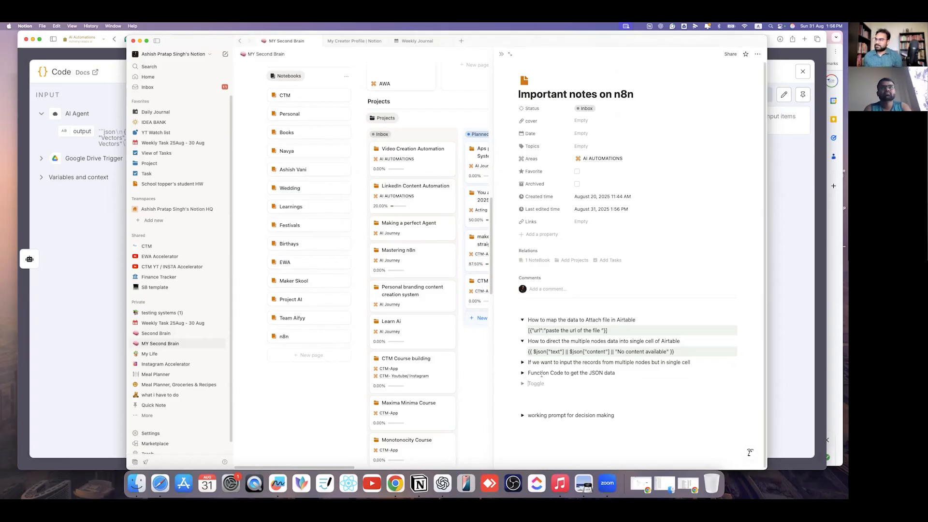
- Paste the new script into the Function Code toggle, delete the old return line, and collapse it
{"action": "left_click", "coordinate": [522, 372]}
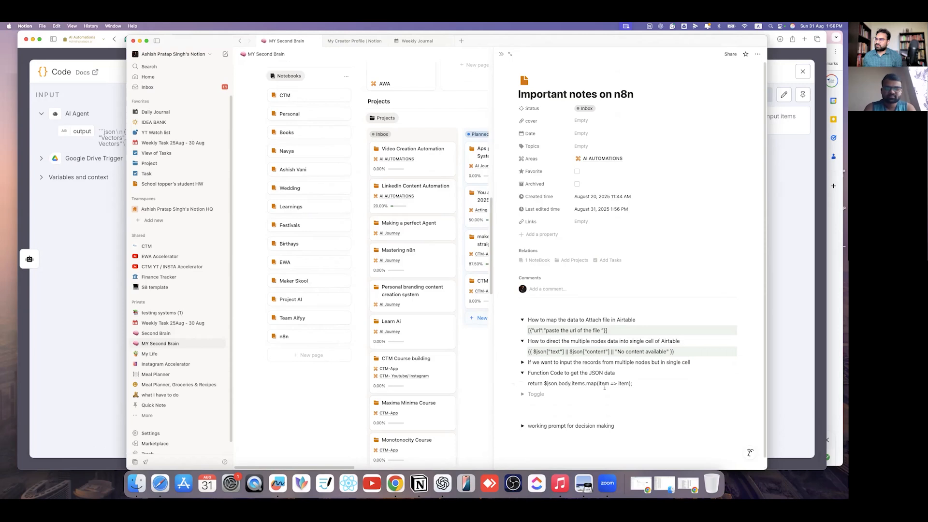
{"action": "left_click_drag", "start_coordinate": [632, 383], "coordinate": [526, 383]}
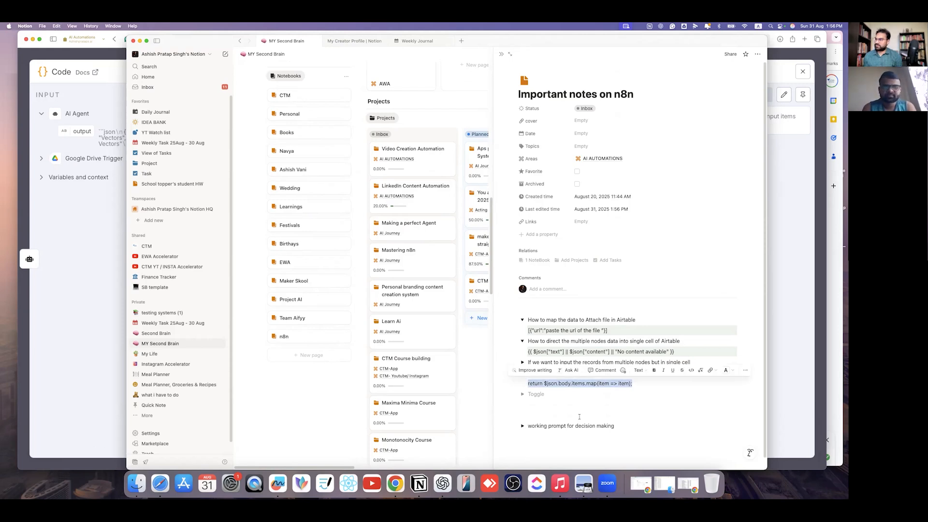
{"action": "left_click", "coordinate": [648, 383]}
{"action": "key", "text": "super+v"}
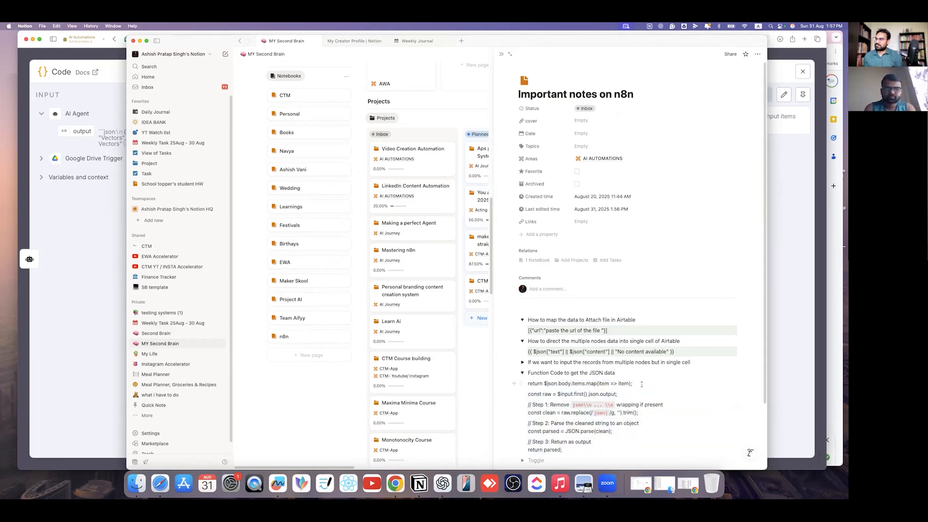
{"action": "left_click_drag", "start_coordinate": [648, 384], "coordinate": [528, 383]}
{"action": "key", "text": "BackSpace"}
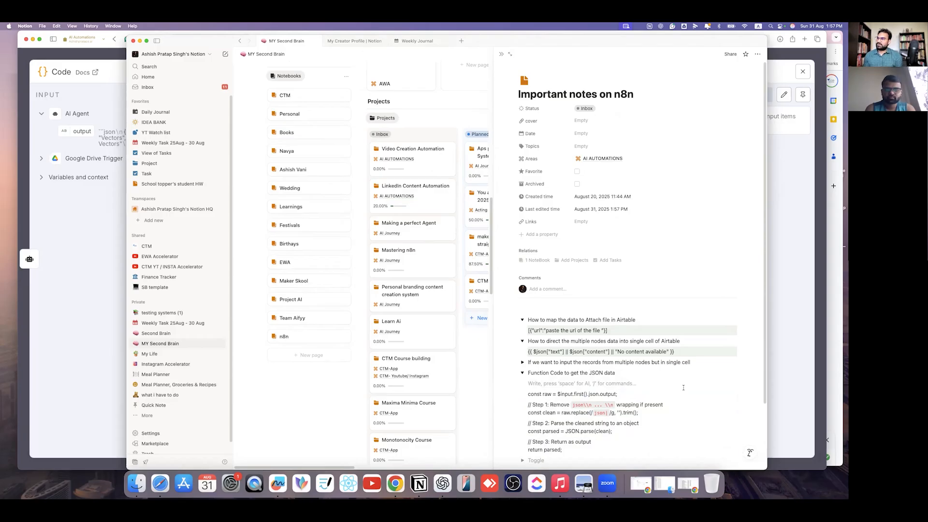
{"action": "left_click", "coordinate": [522, 372]}
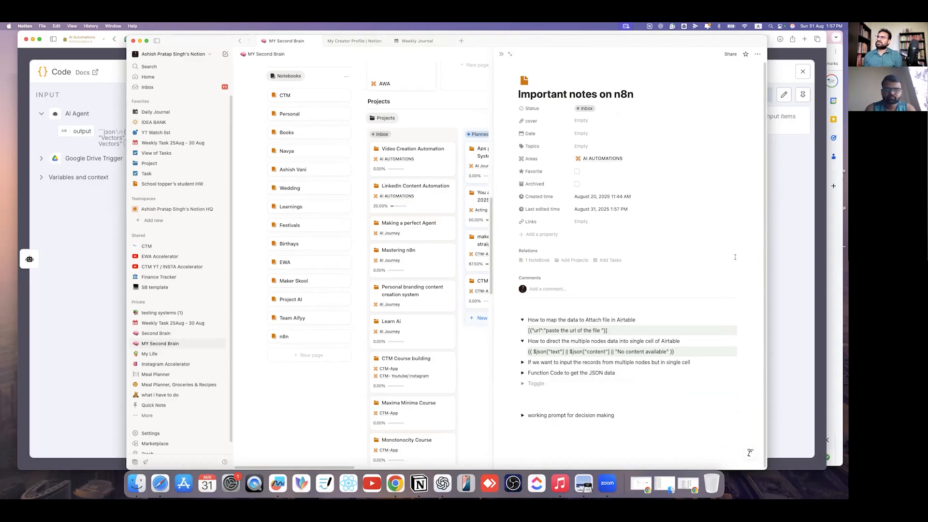
{"action": "left_click", "coordinate": [781, 240]}
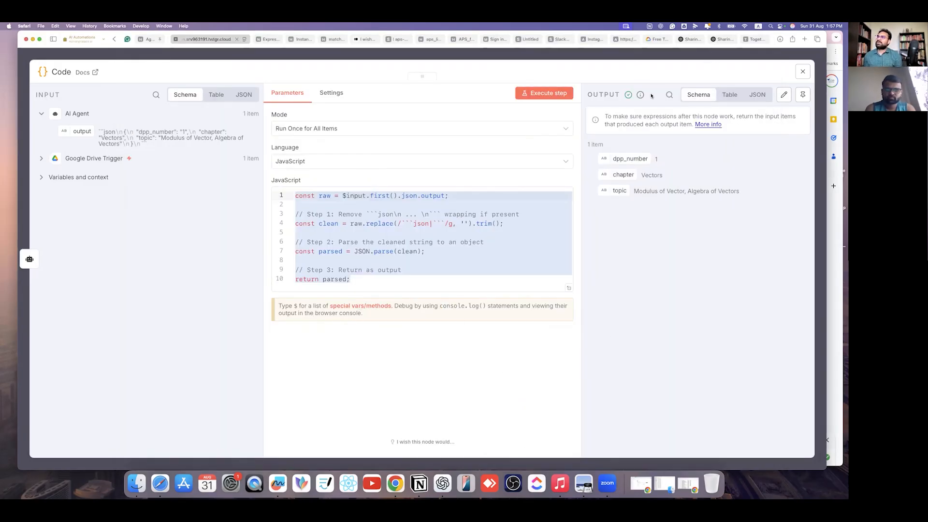
- Close the successful Code node and open the node picker after it on the canvas
{"action": "key", "text": "Escape"}
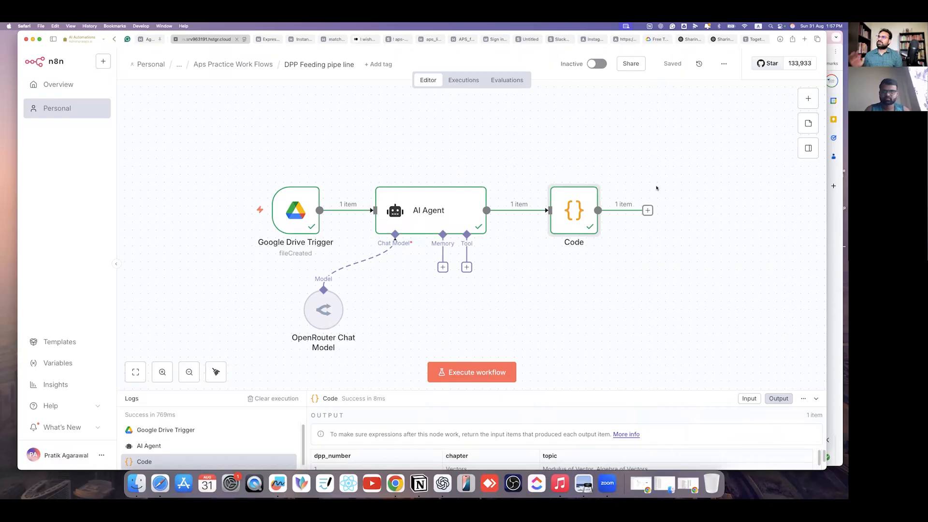
{"action": "scroll", "coordinate": [421, 270], "scroll_direction": "right", "scroll_amount": 4}
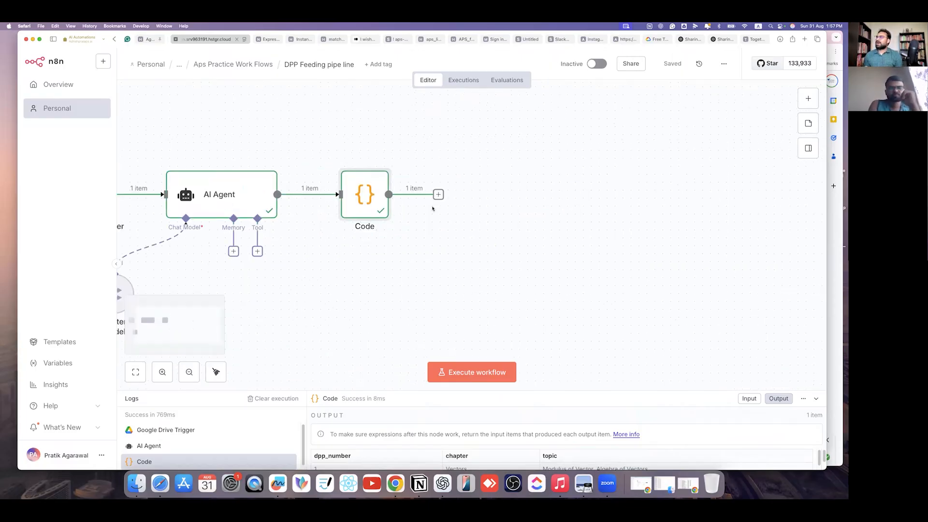
{"action": "left_click", "coordinate": [439, 195]}
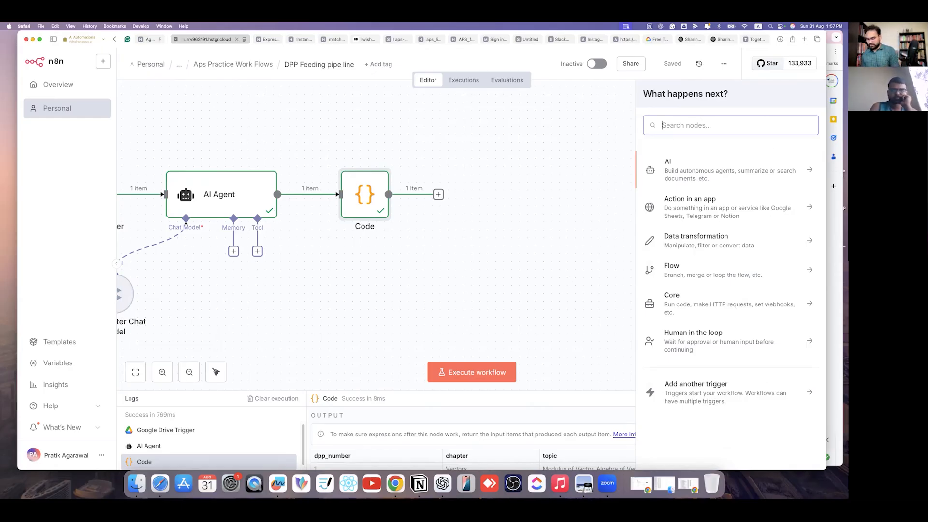
- Search 'google sheet', choose Google Sheets, and select its 'Update row in sheet' action
{"action": "type", "text": "google"}
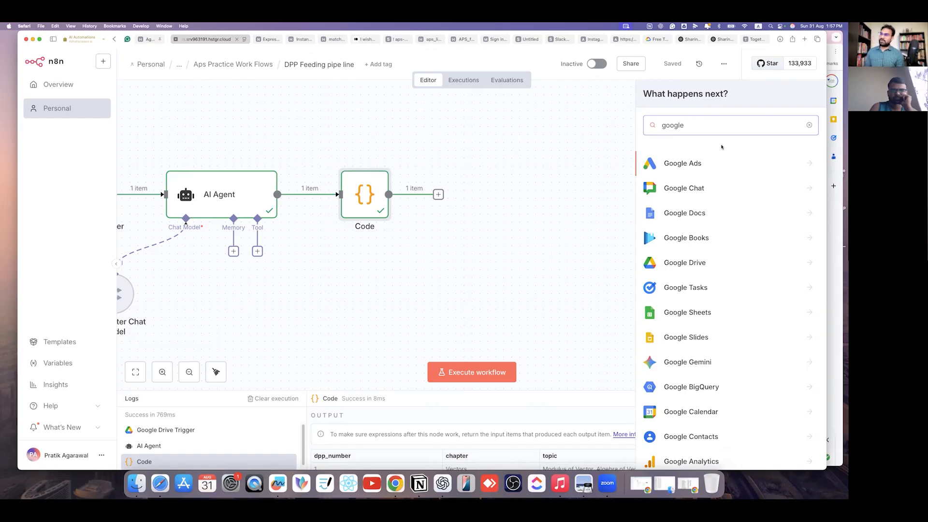
{"action": "type", "text": " sheet"}
{"action": "key", "text": "ctrl+Up"}
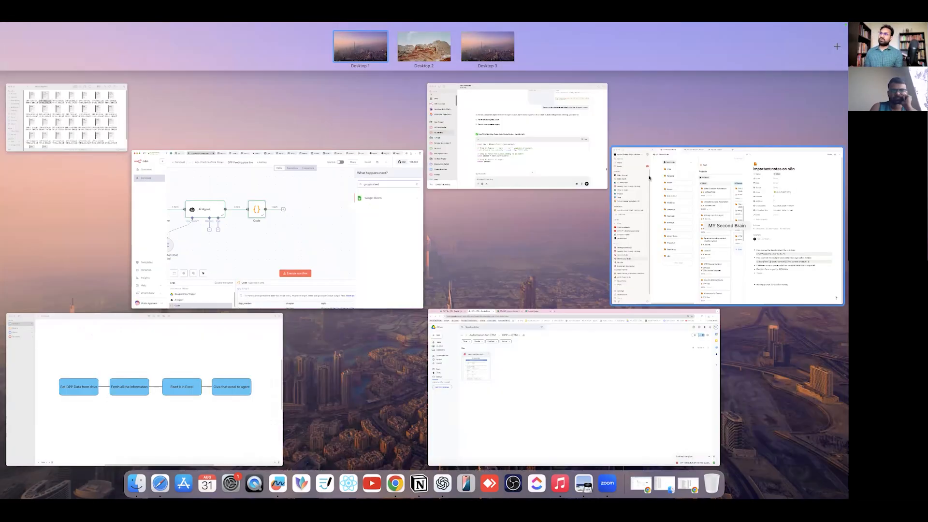
{"action": "left_click", "coordinate": [310, 252]}
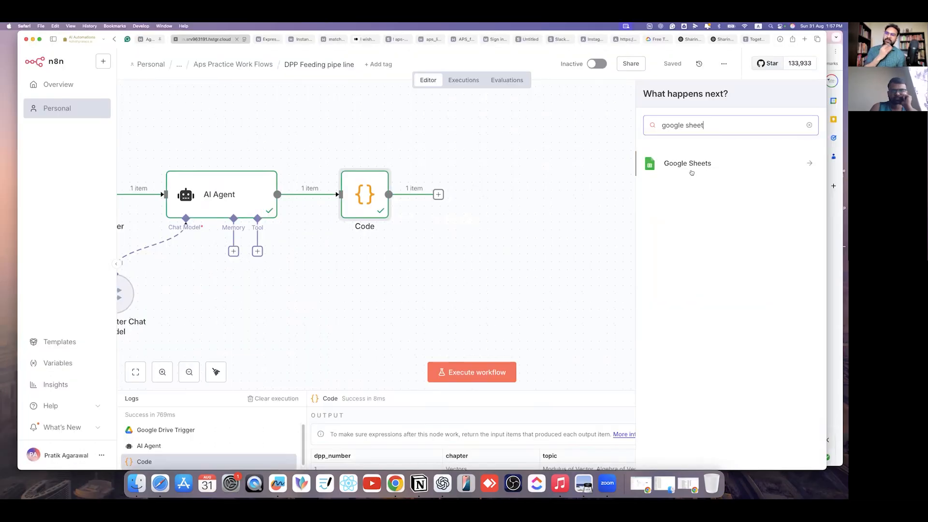
{"action": "left_click", "coordinate": [694, 166]}
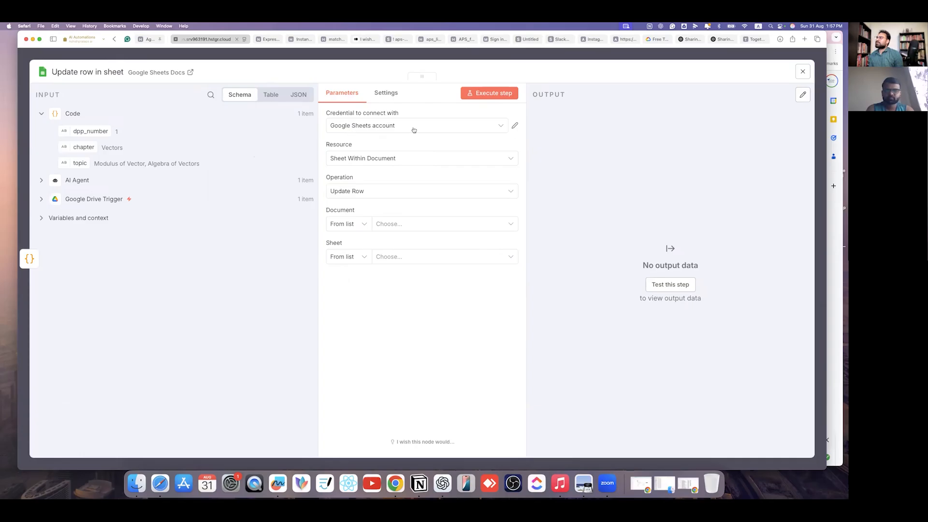
- Connect the sheet step to the Crackthemaths credential, keep Sheet Within Document, and try loading documents
{"action": "left_click", "coordinate": [414, 129]}
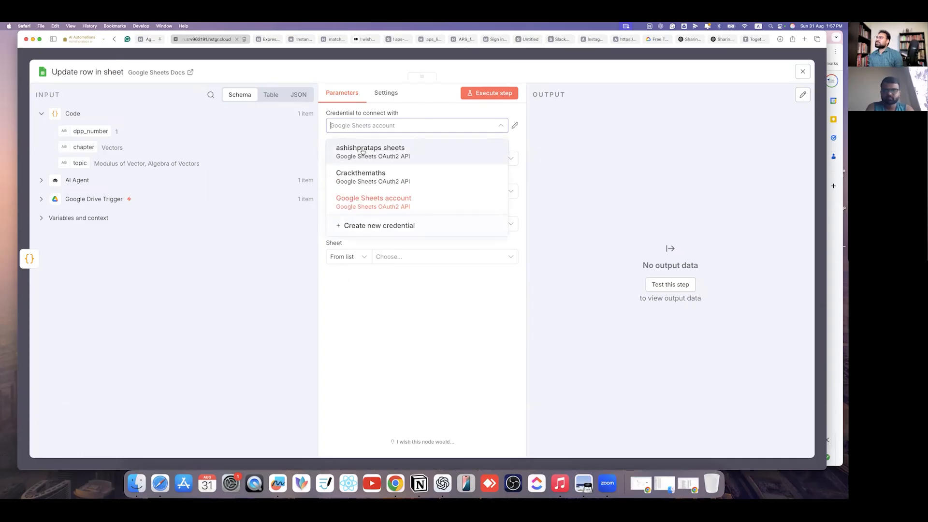
{"action": "left_click", "coordinate": [366, 177]}
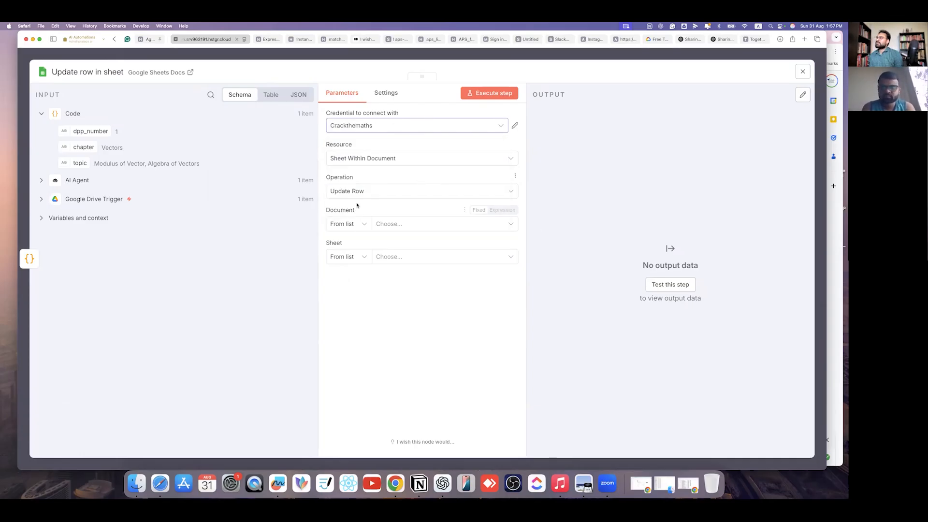
{"action": "left_click", "coordinate": [450, 225]}
{"action": "left_click", "coordinate": [387, 185]}
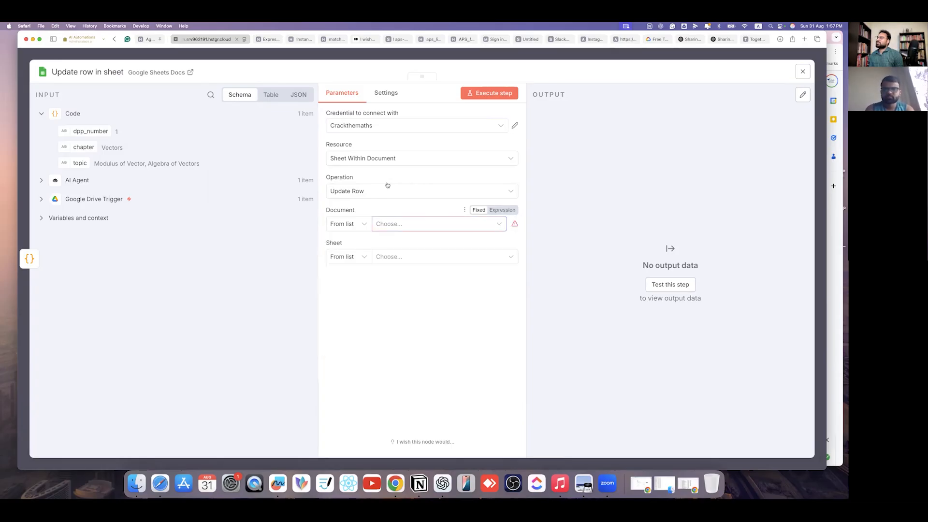
{"action": "left_click", "coordinate": [443, 159]}
{"action": "left_click", "coordinate": [344, 201]}
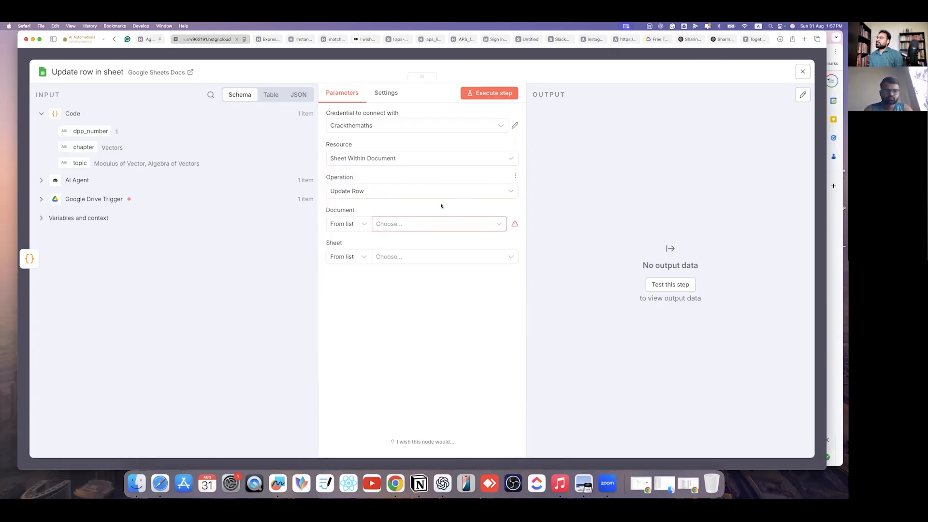
- Refresh the Document list and read the resulting EAUTH authorization-grant error
{"action": "left_click", "coordinate": [427, 229]}
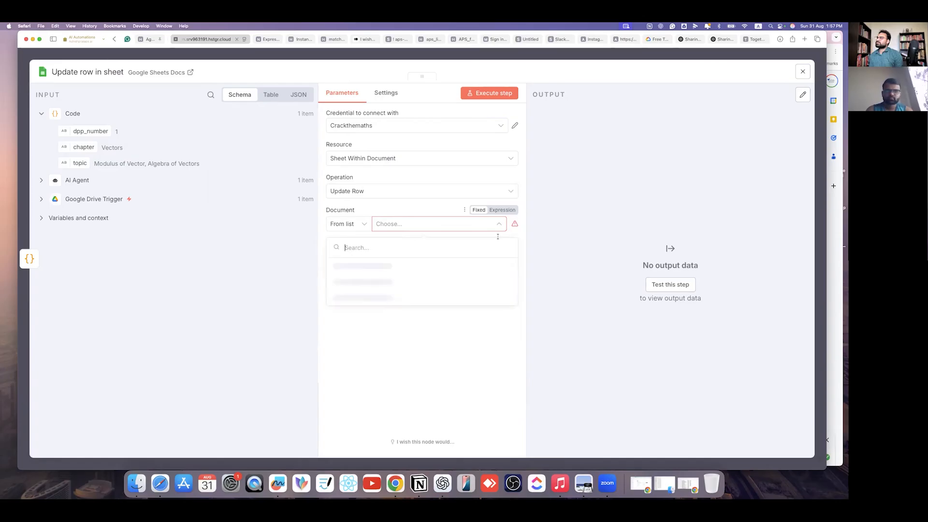
{"action": "left_click", "coordinate": [467, 211]}
{"action": "left_click", "coordinate": [466, 210]}
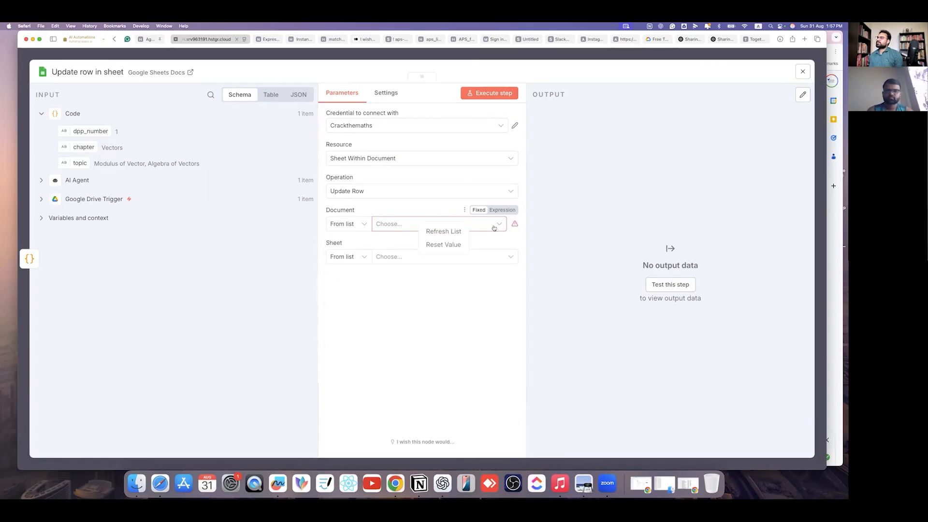
{"action": "left_click", "coordinate": [471, 235]}
{"action": "left_click", "coordinate": [494, 230]}
{"action": "left_click_drag", "start_coordinate": [384, 290], "coordinate": [480, 298]}
{"action": "left_click", "coordinate": [478, 333]}
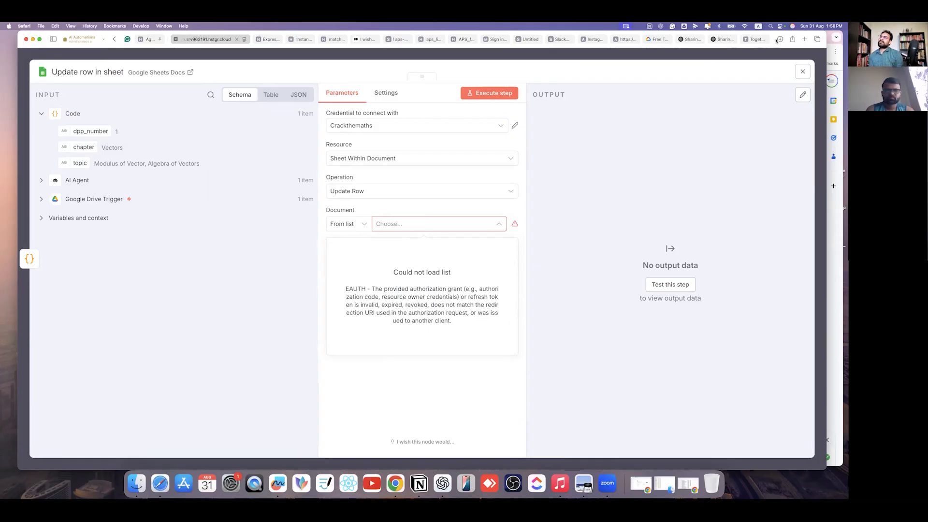
{"action": "left_click", "coordinate": [804, 39]}
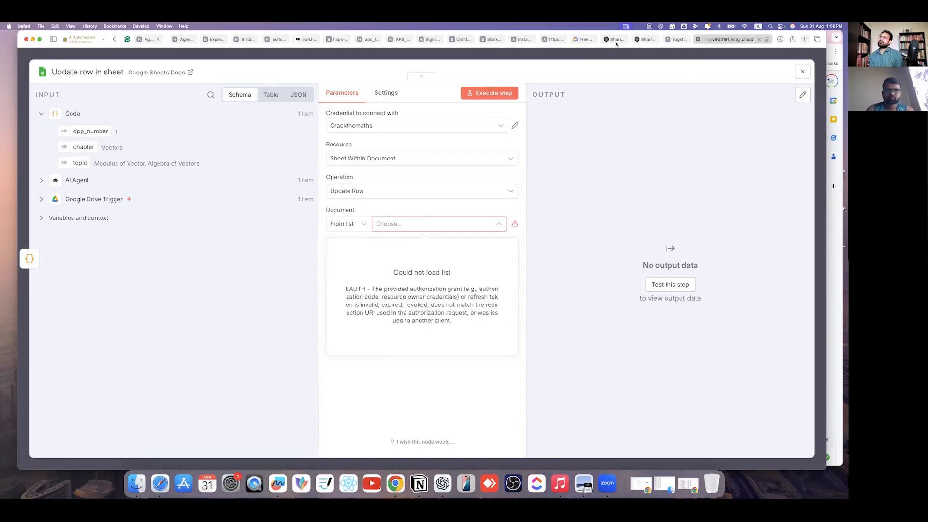
- Go to cloud.google.com and switch to the other Google account
{"action": "type", "text": "c"}
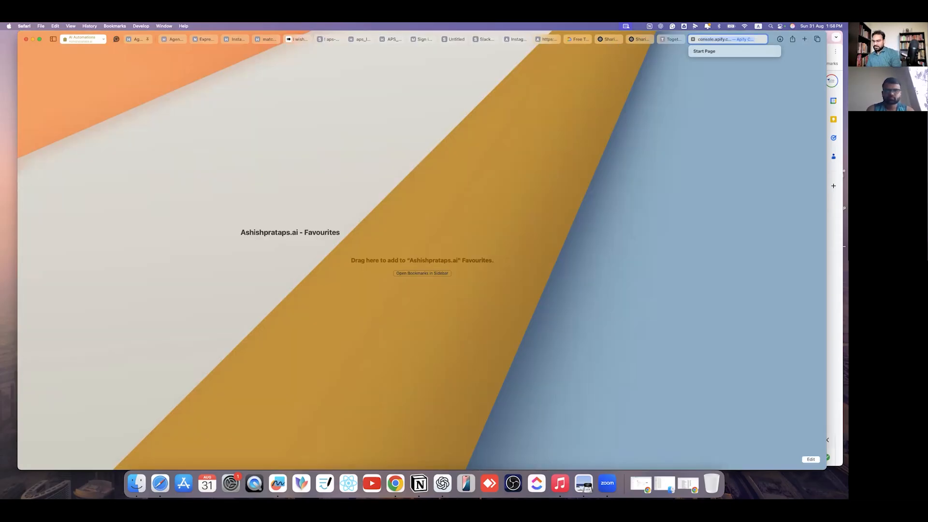
{"action": "type", "text": "loud"}
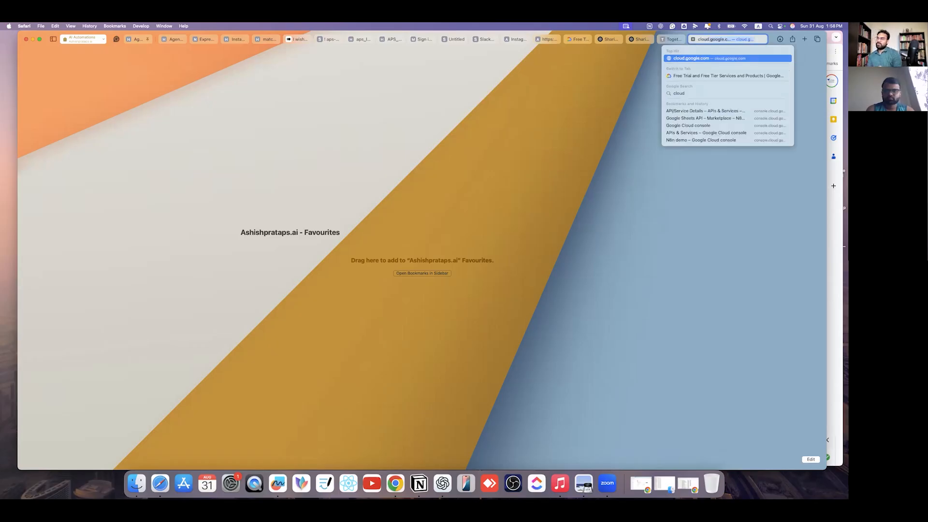
{"action": "key", "text": "Return"}
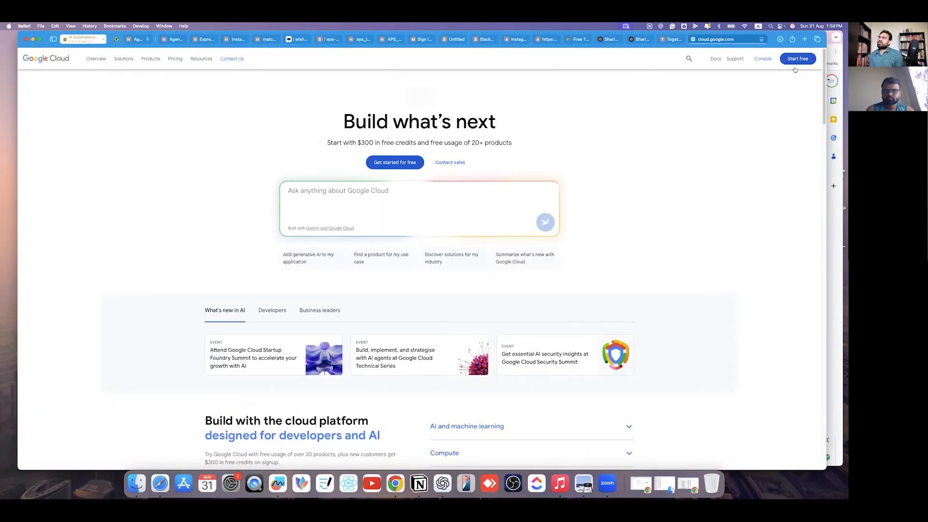
{"action": "left_click", "coordinate": [765, 61]}
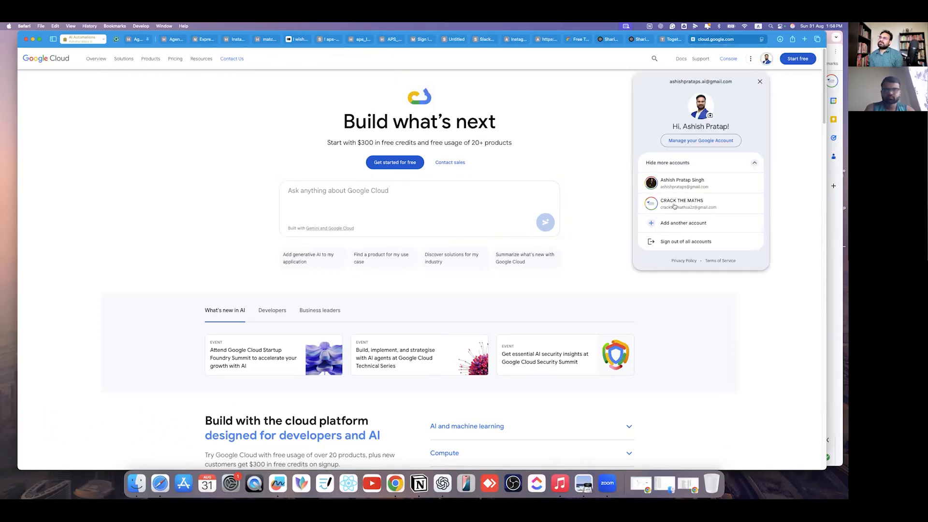
{"action": "left_click", "coordinate": [702, 211]}
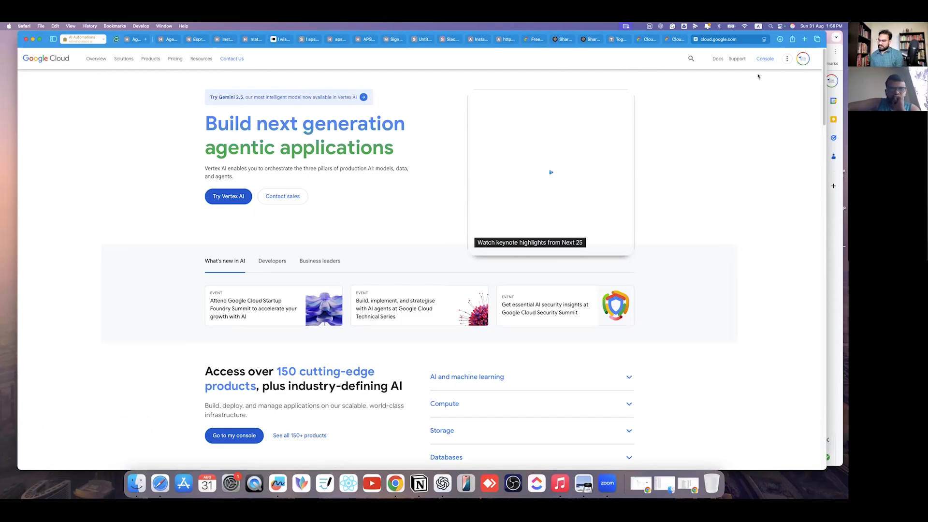
{"action": "key", "text": "super+equal"}
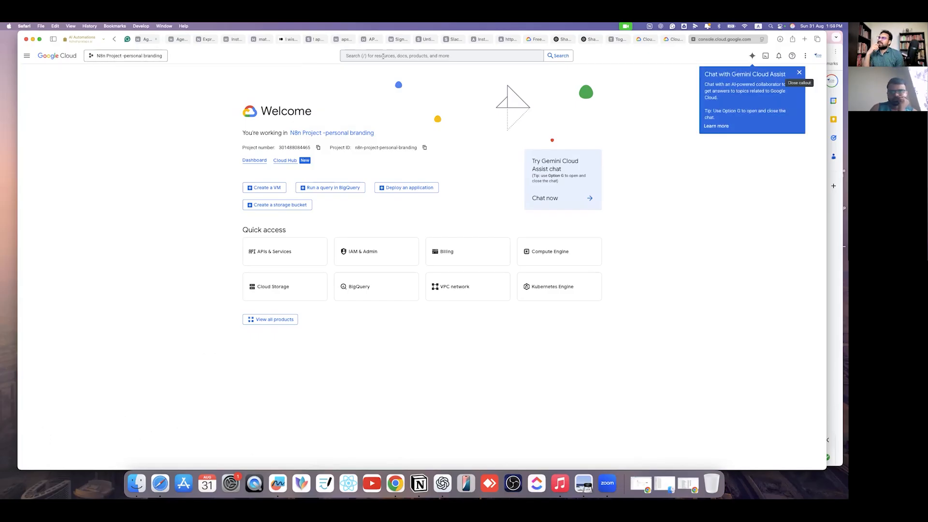
- Search the Cloud Console for 'google sheet' and open the Google Sheets API page
{"action": "left_click", "coordinate": [800, 74]}
{"action": "left_click", "coordinate": [366, 57]}
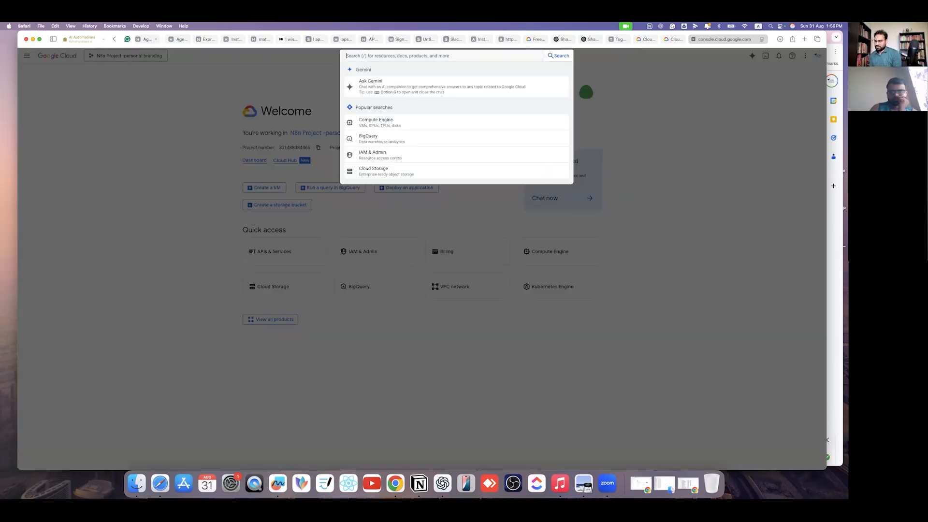
{"action": "type", "text": "google sheet"}
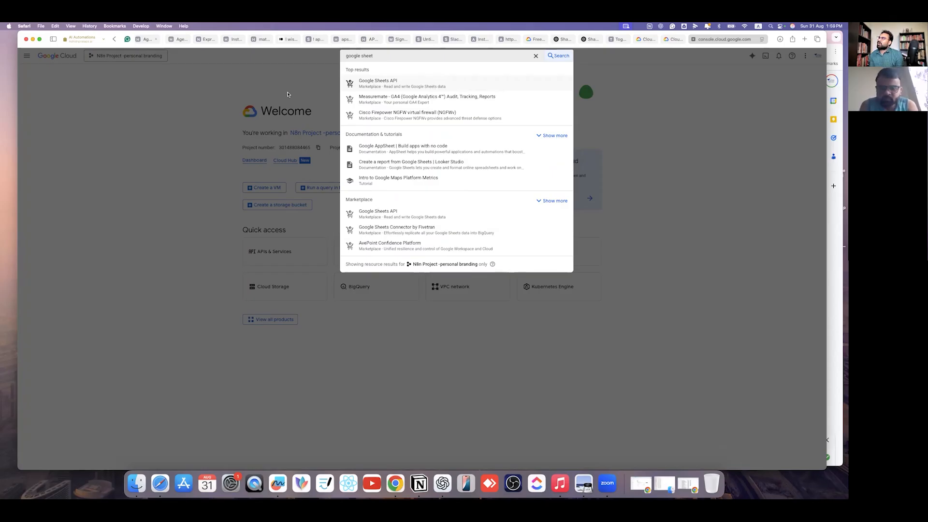
{"action": "left_click", "coordinate": [417, 86]}
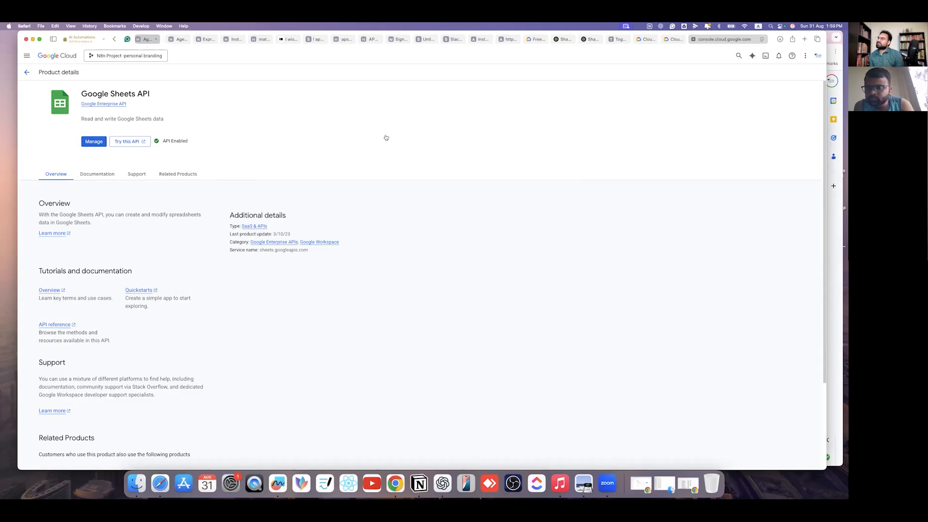
{"action": "left_click", "coordinate": [147, 40]}
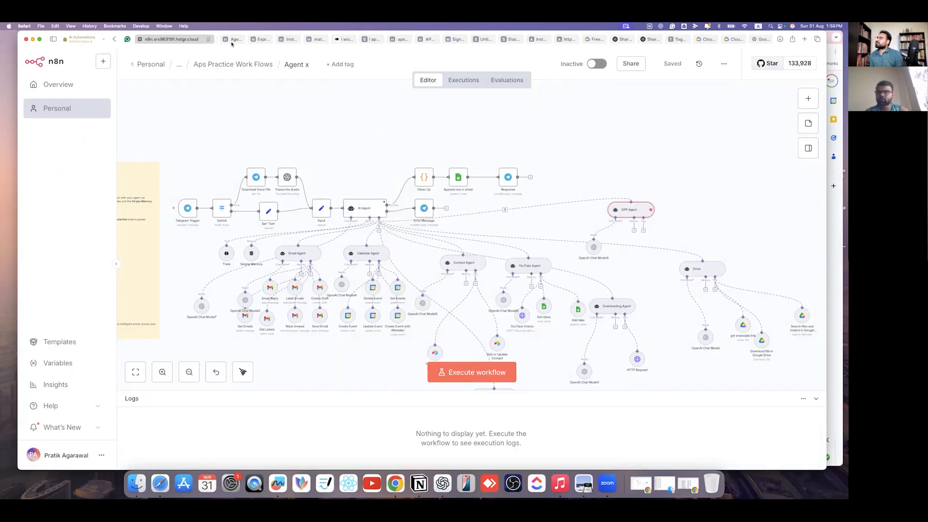
- Reselect Crackthemaths as the sheet step's credential and open its credential settings
{"action": "left_click", "coordinate": [234, 40]}
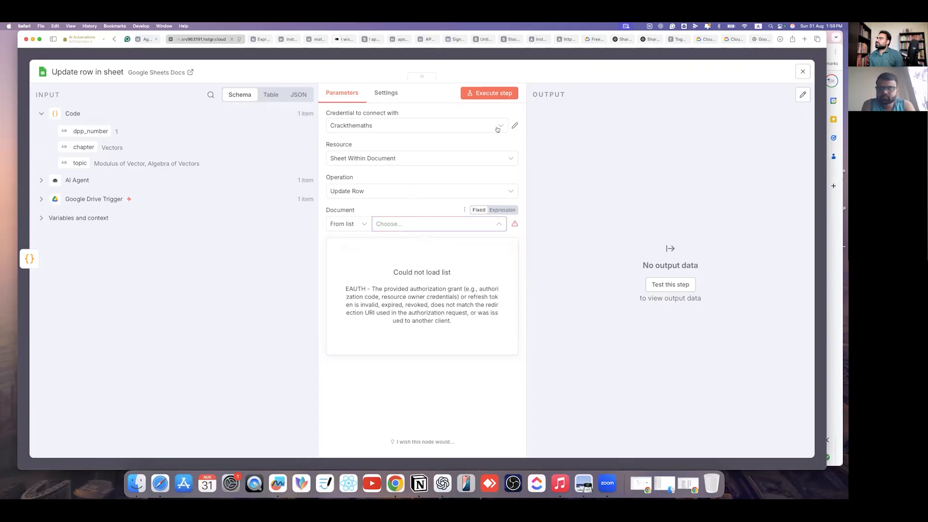
{"action": "left_click", "coordinate": [497, 129]}
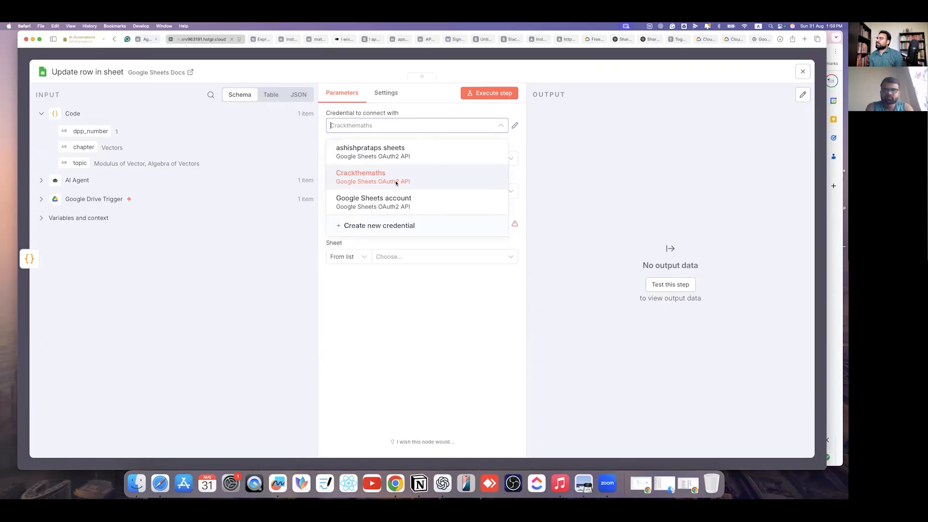
{"action": "left_click", "coordinate": [397, 182]}
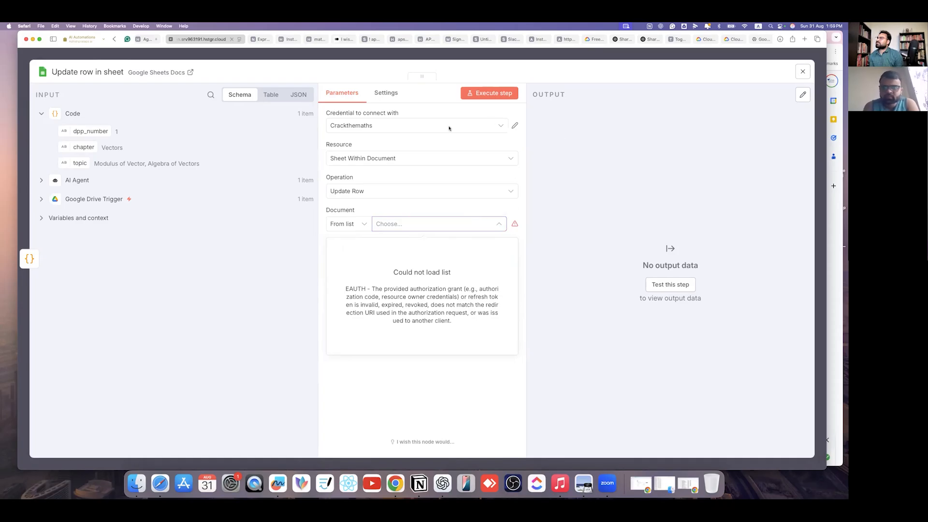
{"action": "left_click", "coordinate": [514, 125]}
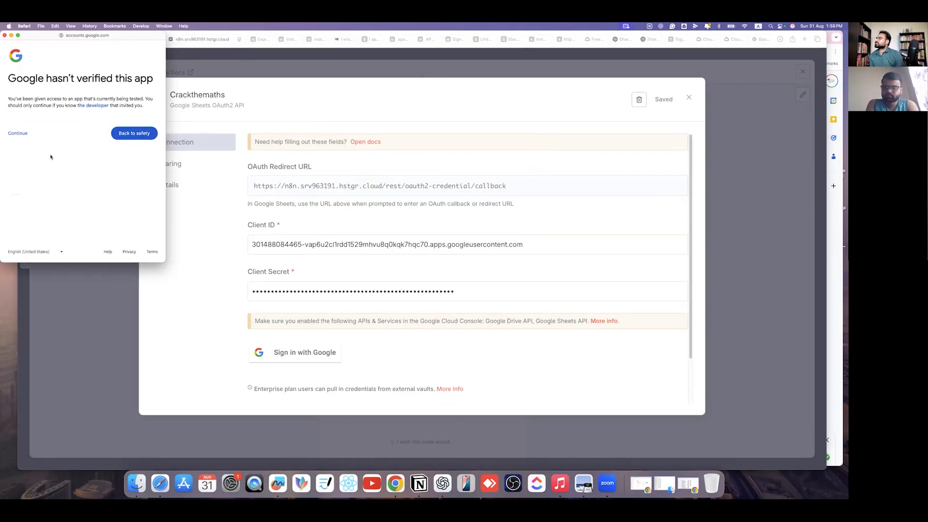
- Pass the unverified-app warning, grant n8n Drive and Sheets access, and close the credential
{"action": "left_click", "coordinate": [23, 150]}
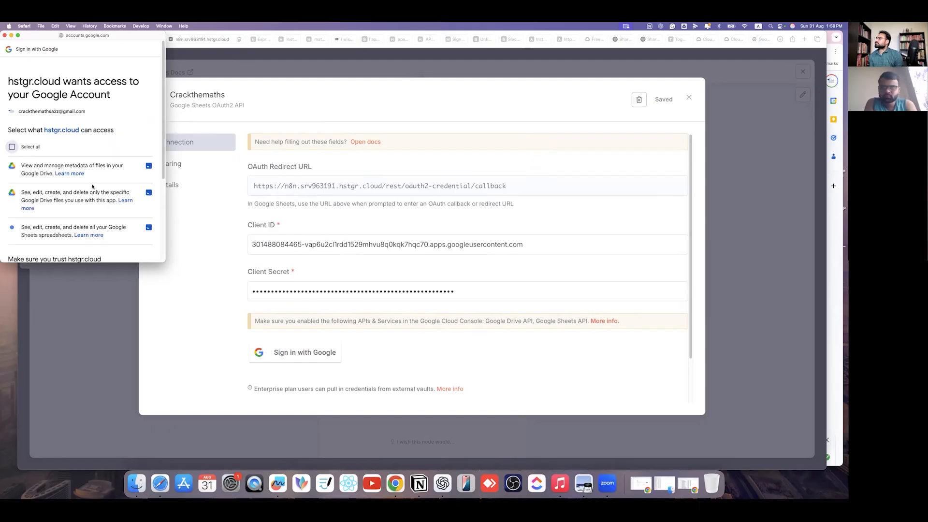
{"action": "scroll", "coordinate": [93, 186], "scroll_direction": "down", "scroll_amount": 5}
{"action": "left_click", "coordinate": [141, 225]}
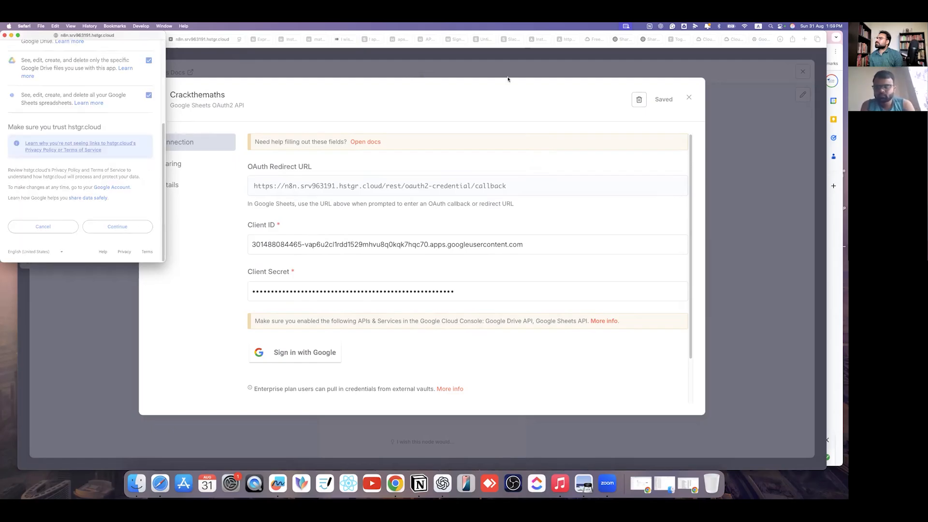
{"action": "left_click", "coordinate": [568, 69]}
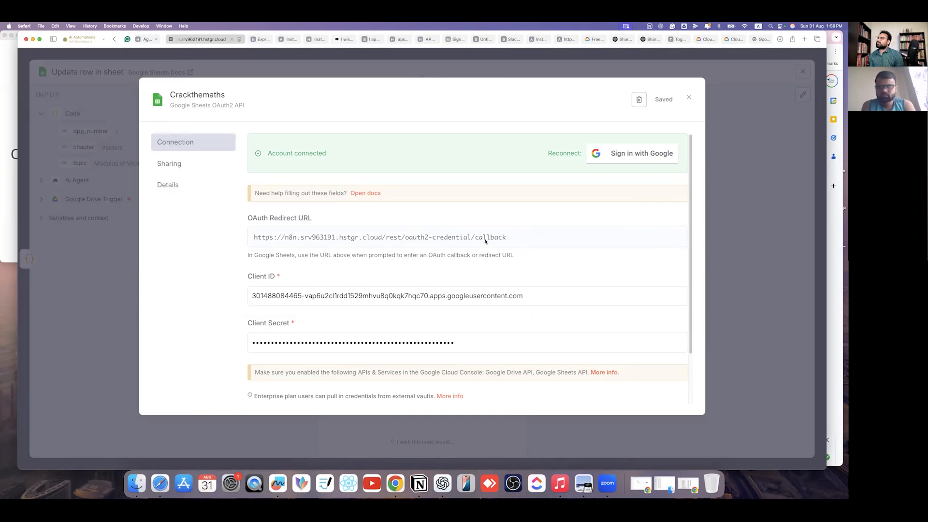
{"action": "key", "text": "Escape"}
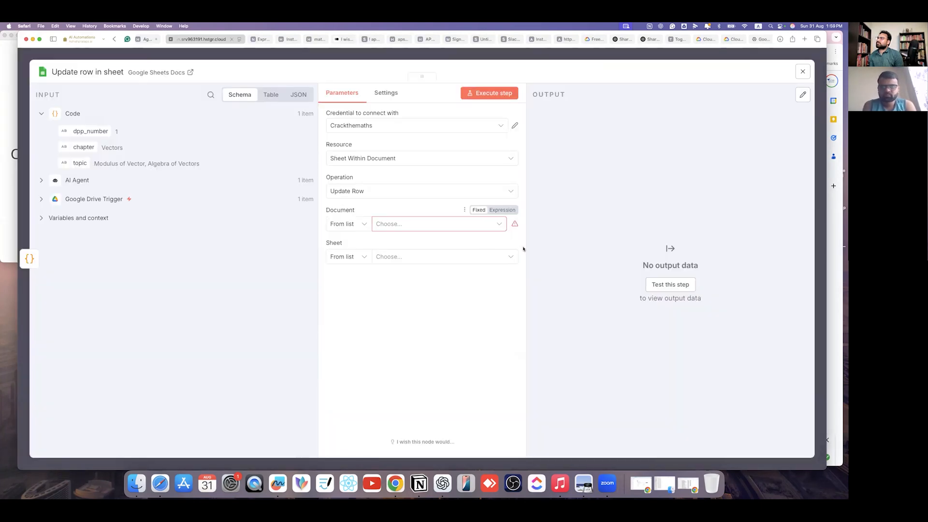
- Set the Document to 'CTM DPP no logo' and the Sheet to 'Sheet1'
{"action": "left_click", "coordinate": [488, 225]}
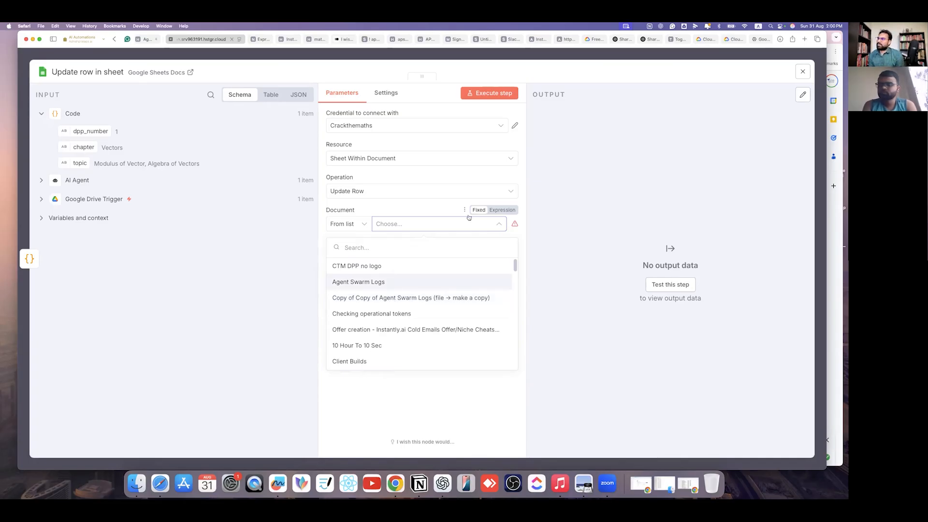
{"action": "left_click", "coordinate": [336, 230]}
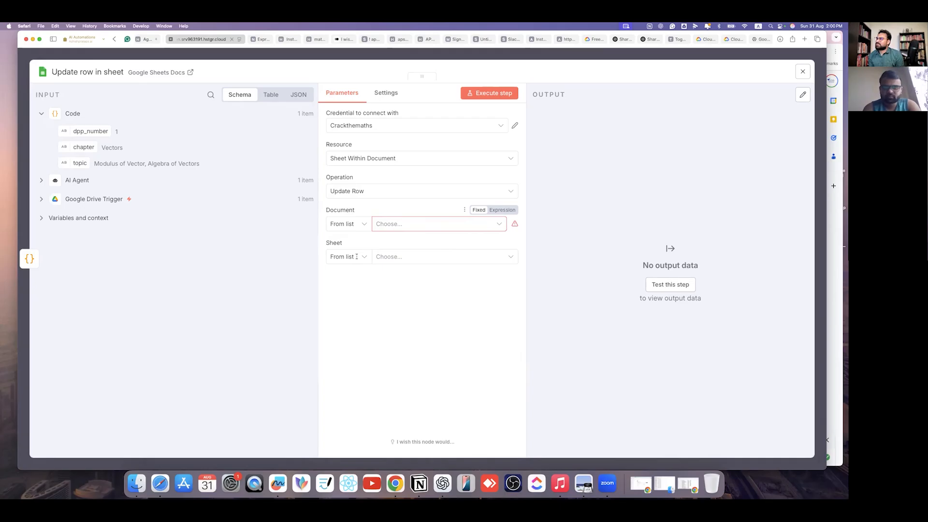
{"action": "left_click", "coordinate": [393, 225]}
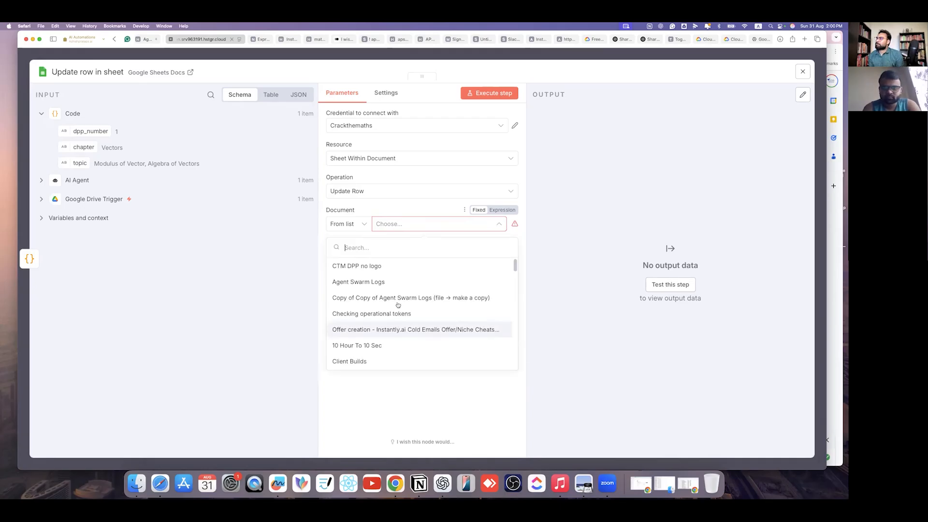
{"action": "scroll", "coordinate": [397, 302], "scroll_direction": "down", "scroll_amount": 5}
{"action": "scroll", "coordinate": [398, 296], "scroll_direction": "up", "scroll_amount": 3}
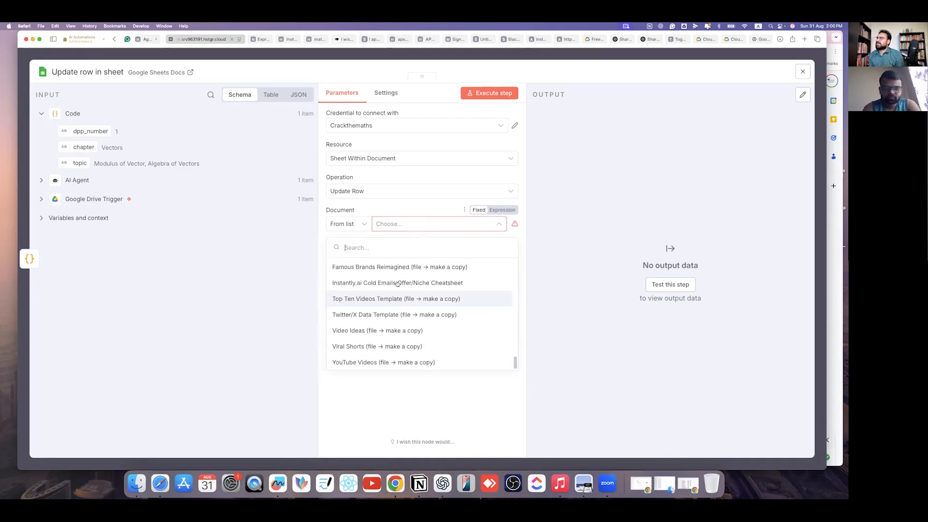
{"action": "scroll", "coordinate": [398, 284], "scroll_direction": "up", "scroll_amount": 5}
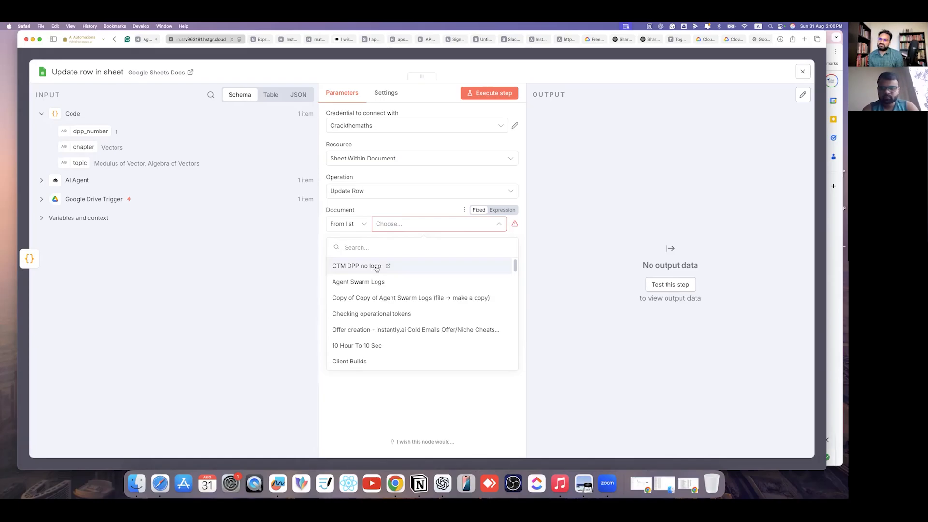
{"action": "left_click", "coordinate": [438, 261]}
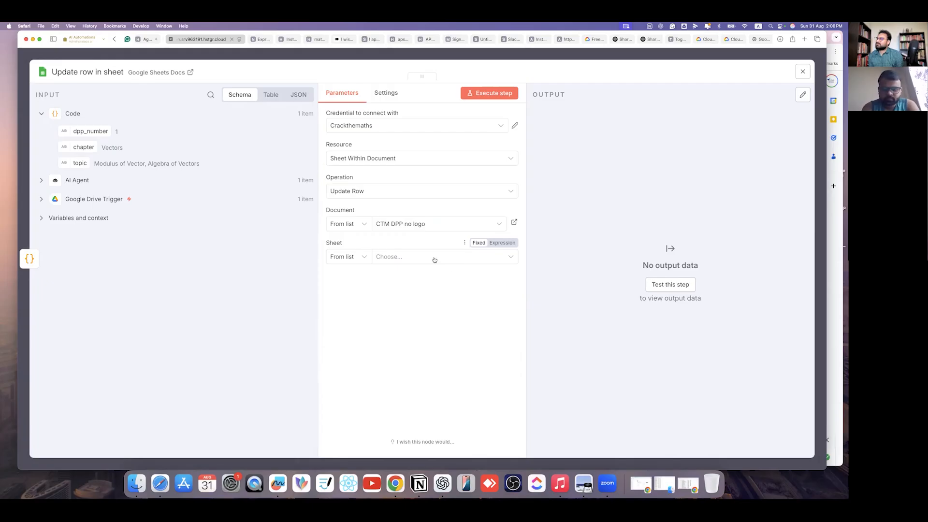
{"action": "left_click", "coordinate": [399, 261]}
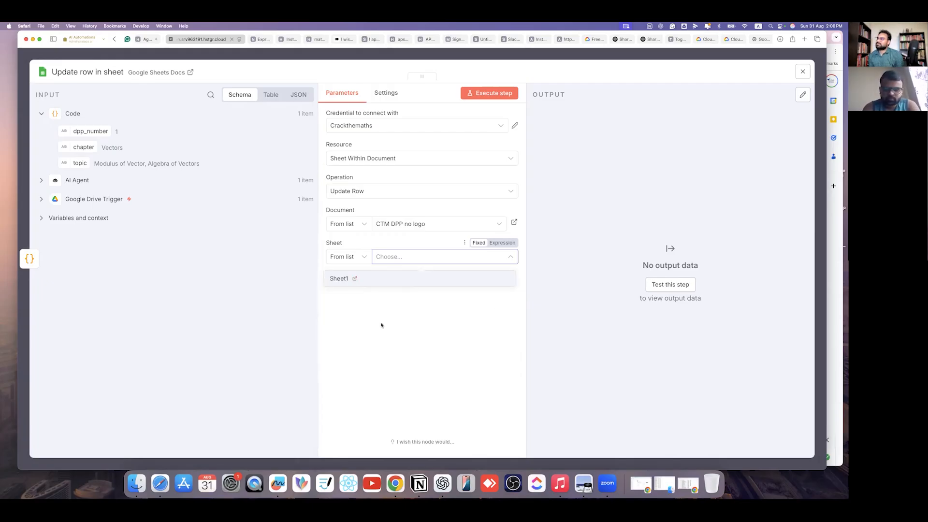
{"action": "left_click", "coordinate": [386, 279]}
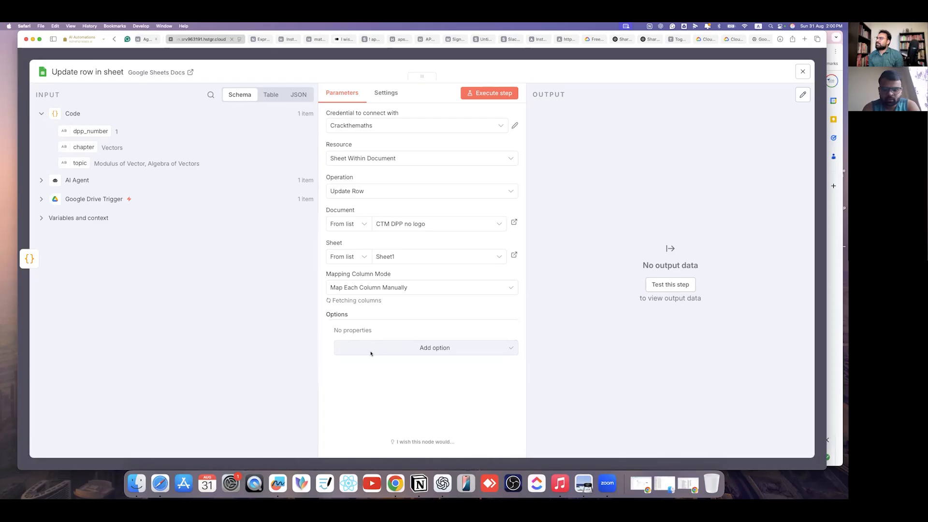
- Map chapter, dpp_number and topic into the Chapter Name, DPP NO and Topic columns
{"action": "scroll", "coordinate": [380, 279], "scroll_direction": "down", "scroll_amount": 5}
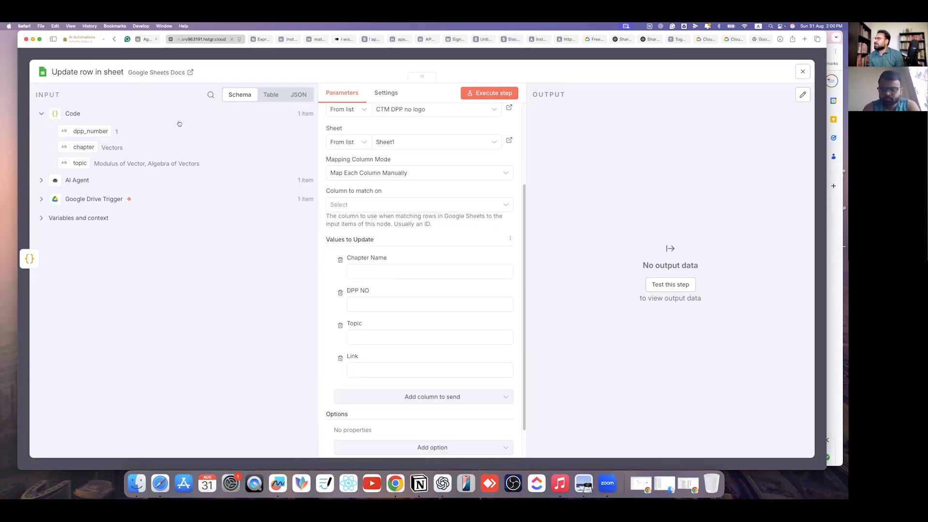
{"action": "left_click_drag", "start_coordinate": [83, 147], "coordinate": [506, 266]}
{"action": "left_click_drag", "start_coordinate": [417, 332], "coordinate": [417, 332]}
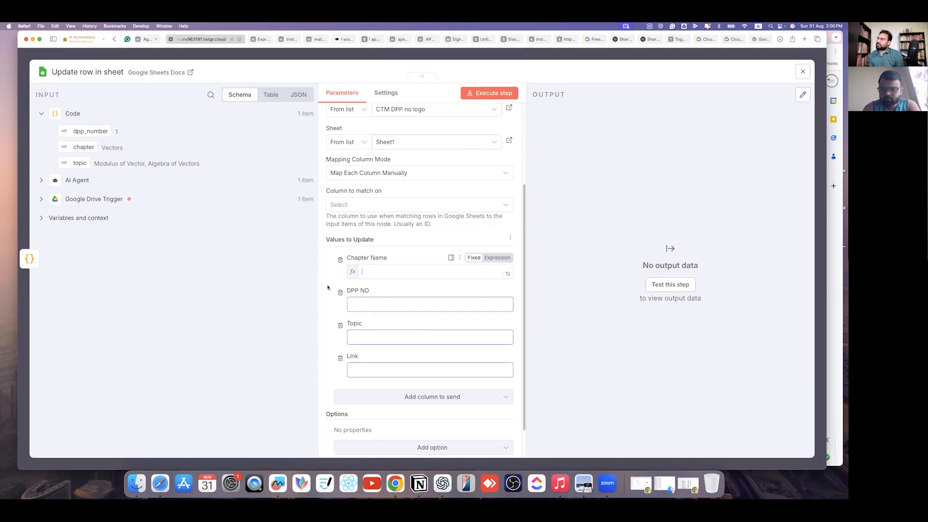
{"action": "left_click", "coordinate": [240, 242]}
{"action": "left_click_drag", "start_coordinate": [85, 131], "coordinate": [367, 315]}
{"action": "left_click_drag", "start_coordinate": [80, 163], "coordinate": [362, 357]}
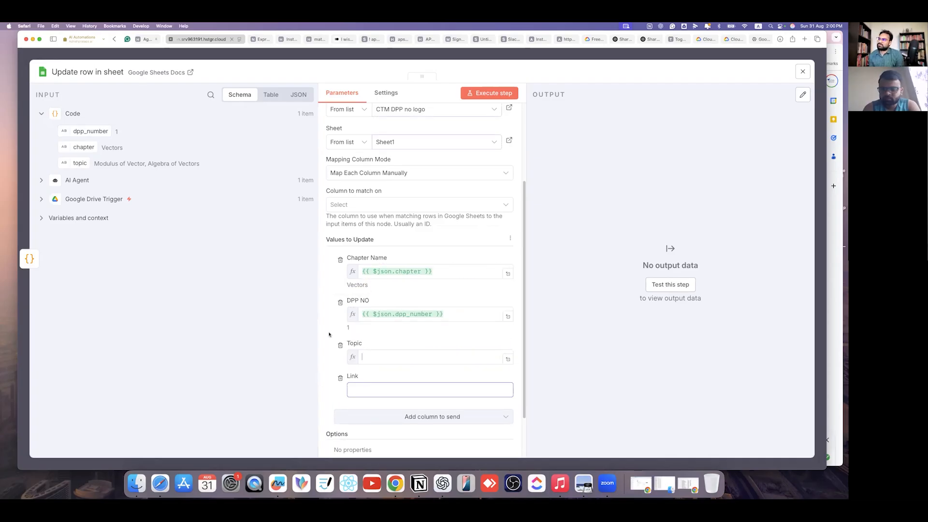
{"action": "left_click", "coordinate": [330, 430]}
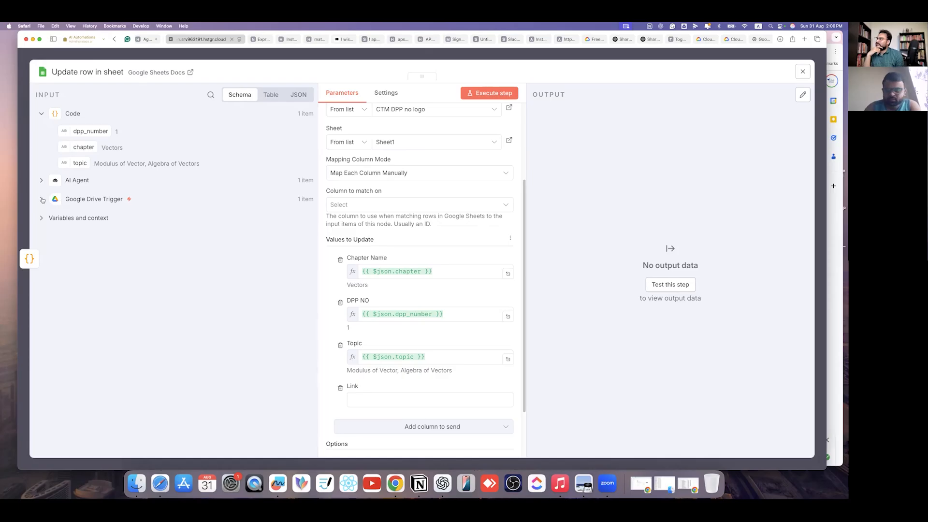
- Browse the Google Drive Trigger output fields, then close the Update row in sheet node
{"action": "left_click", "coordinate": [93, 199]}
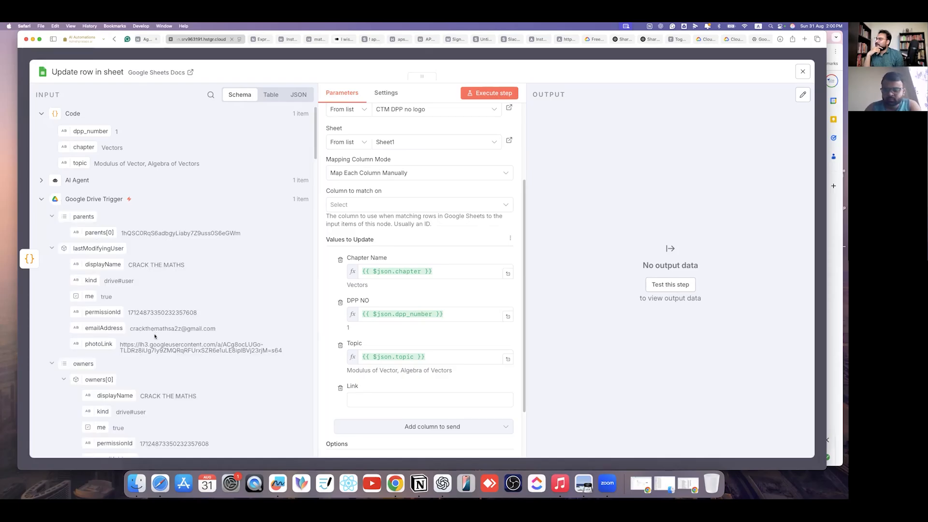
{"action": "scroll", "coordinate": [111, 217], "scroll_direction": "down", "scroll_amount": 5}
{"action": "scroll", "coordinate": [114, 211], "scroll_direction": "down", "scroll_amount": 10}
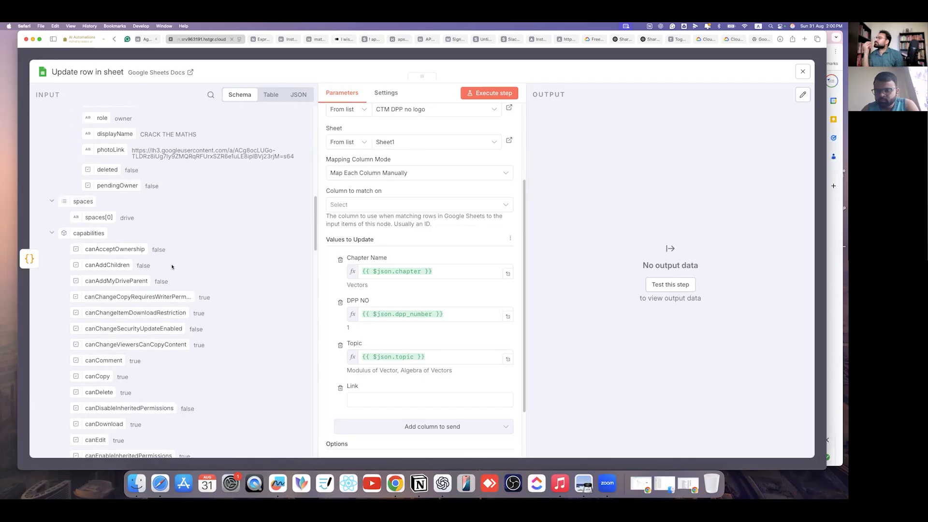
{"action": "scroll", "coordinate": [172, 265], "scroll_direction": "down", "scroll_amount": 7}
{"action": "scroll", "coordinate": [169, 277], "scroll_direction": "down", "scroll_amount": 10}
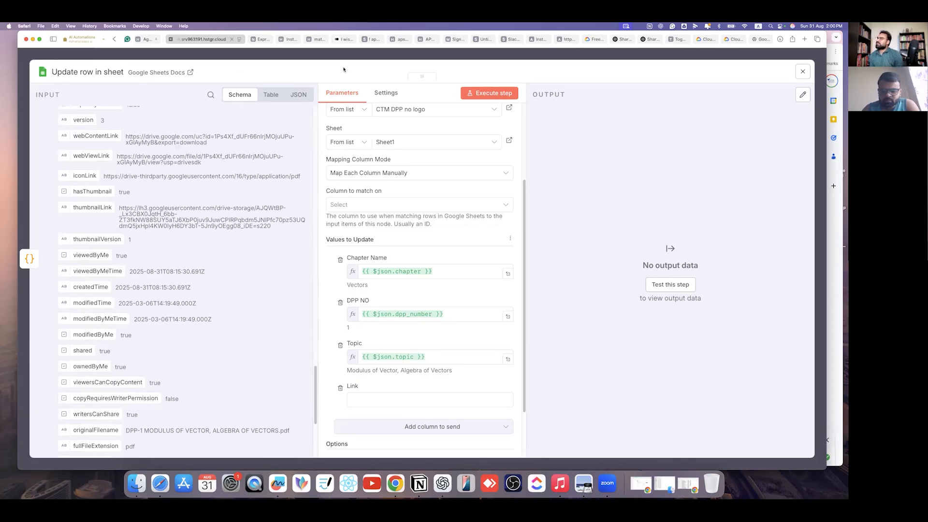
{"action": "left_click", "coordinate": [301, 58]}
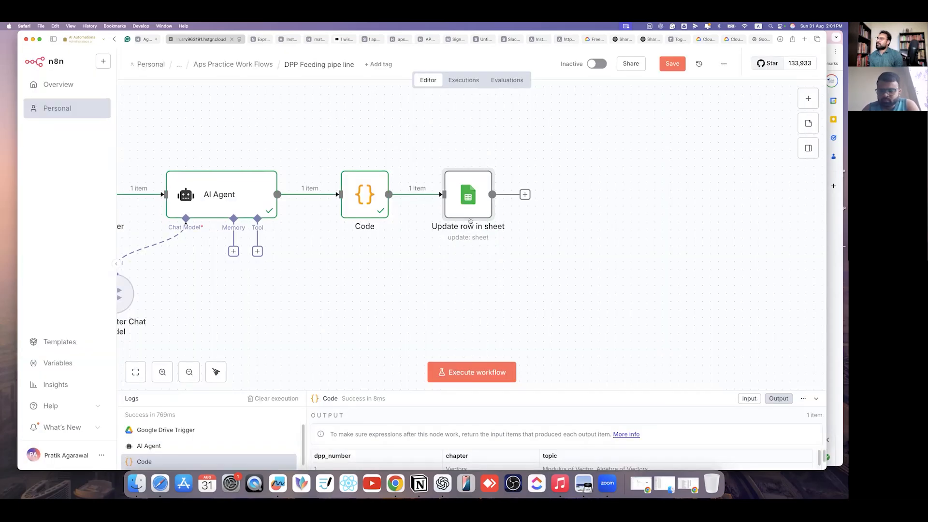
- Save the workflow and move the Google Drive Trigger node further left
{"action": "left_click", "coordinate": [672, 65]}
{"action": "left_click_drag", "start_coordinate": [340, 273], "coordinate": [532, 281]}
{"action": "scroll", "coordinate": [532, 282], "scroll_direction": "up", "scroll_amount": 1}
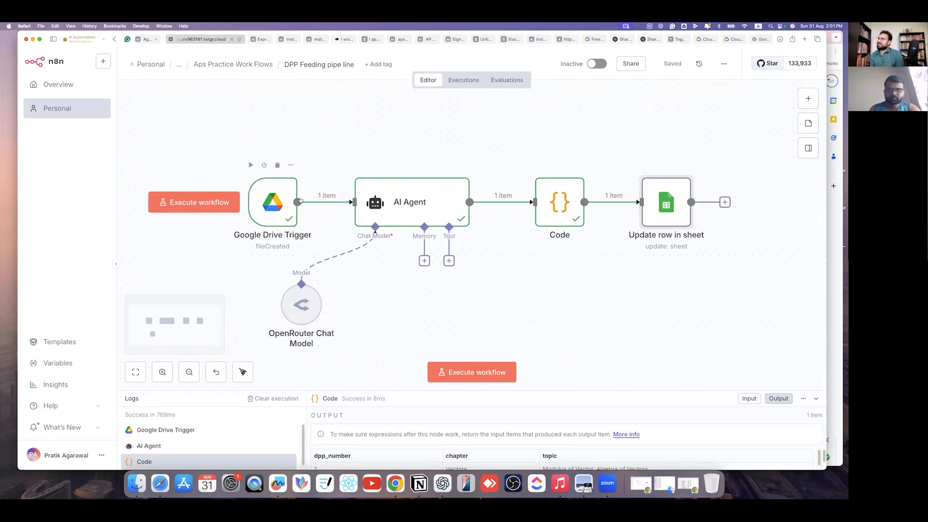
{"action": "left_click_drag", "start_coordinate": [299, 201], "coordinate": [201, 200]}
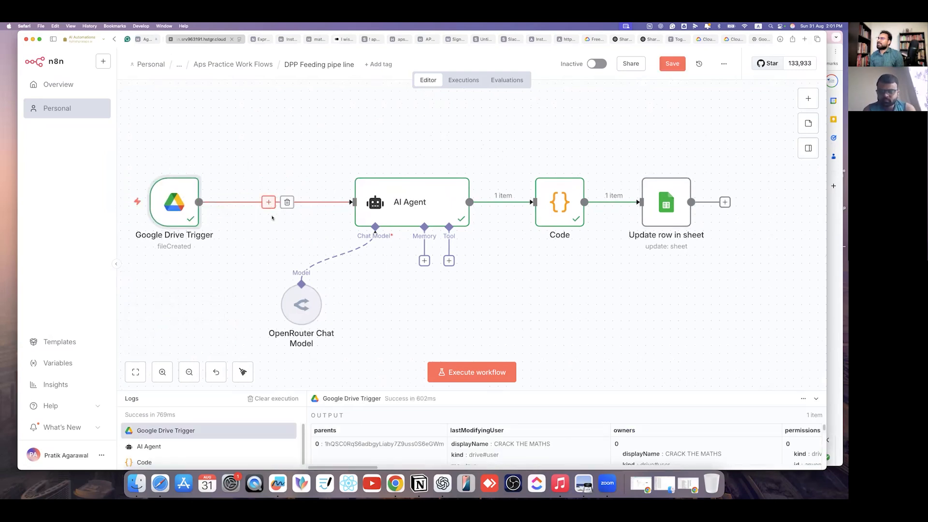
- Insert a Google Drive node between the trigger and the AI Agent
{"action": "left_click", "coordinate": [269, 202]}
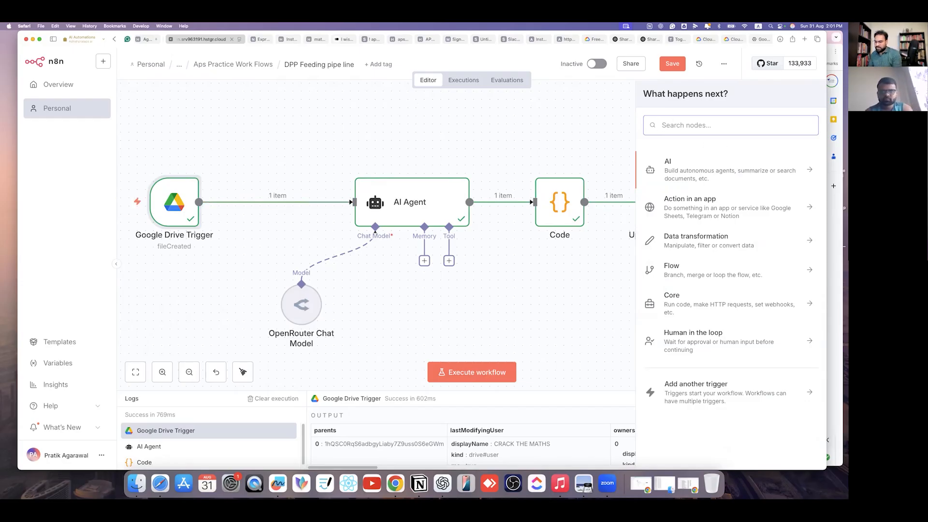
{"action": "type", "text": "goo"}
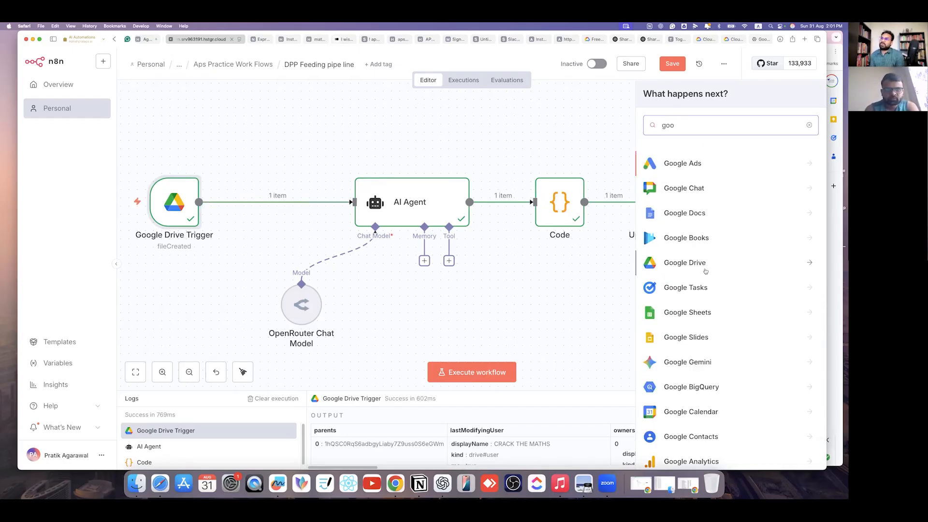
{"action": "left_click", "coordinate": [702, 263]}
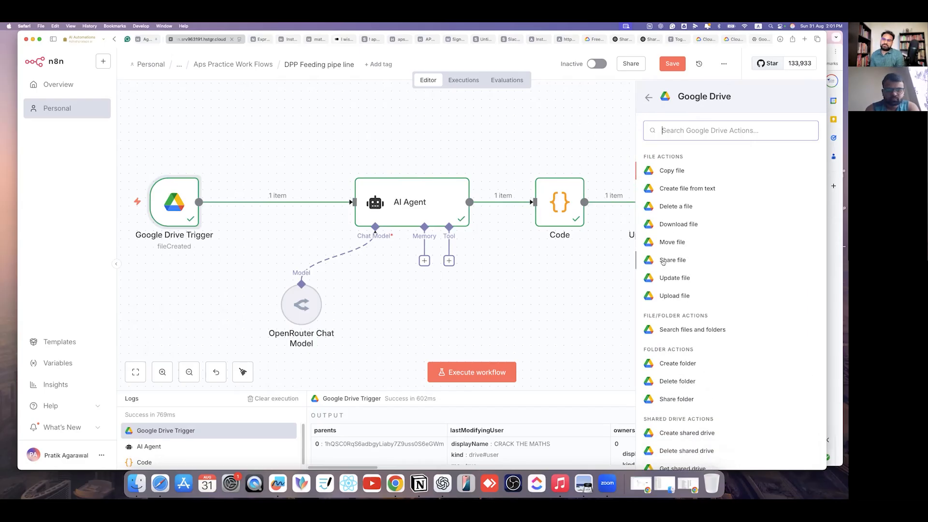
- Add the Google Drive Share file action and browse its Drive file list without choosing
{"action": "left_click", "coordinate": [709, 263]}
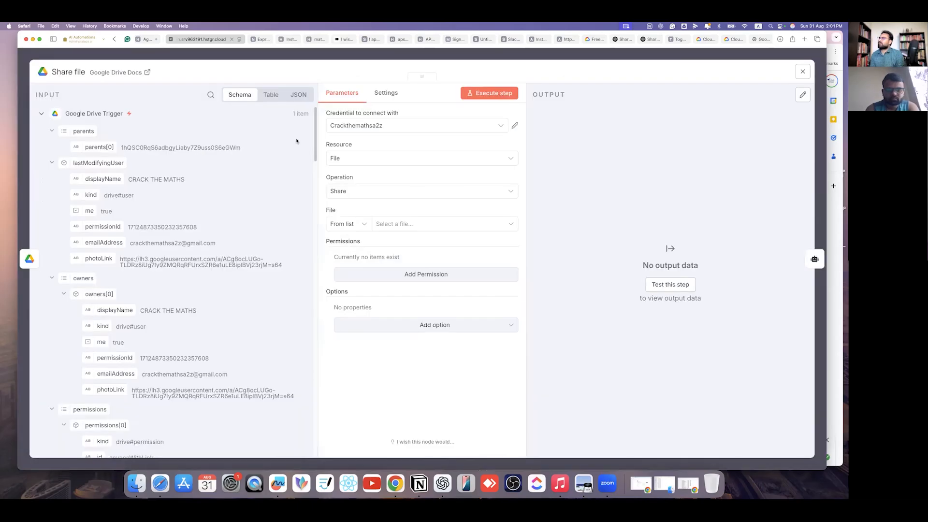
{"action": "left_click", "coordinate": [437, 227]}
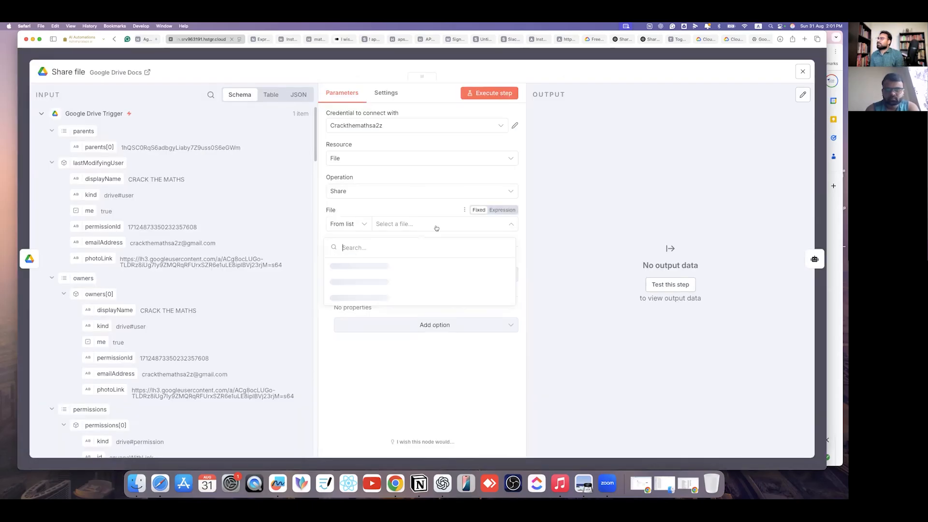
{"action": "left_click", "coordinate": [413, 206]}
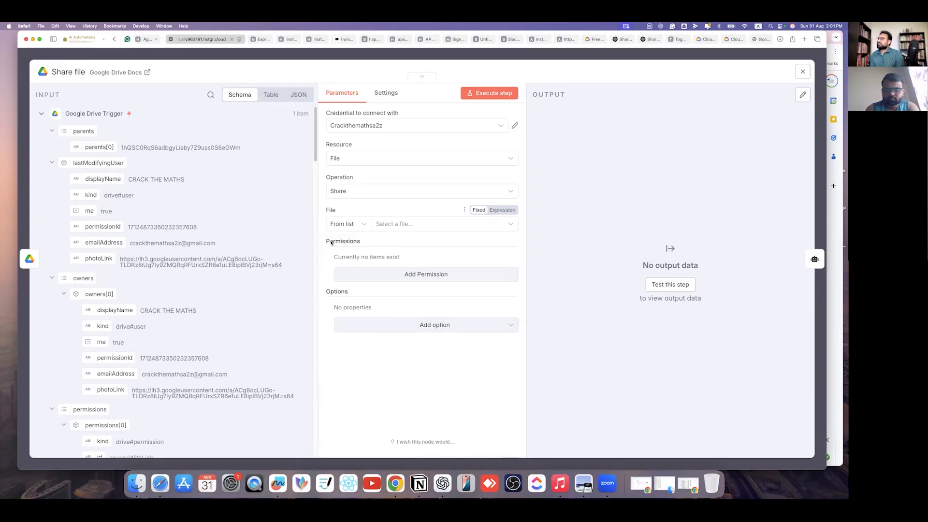
{"action": "left_click", "coordinate": [424, 226]}
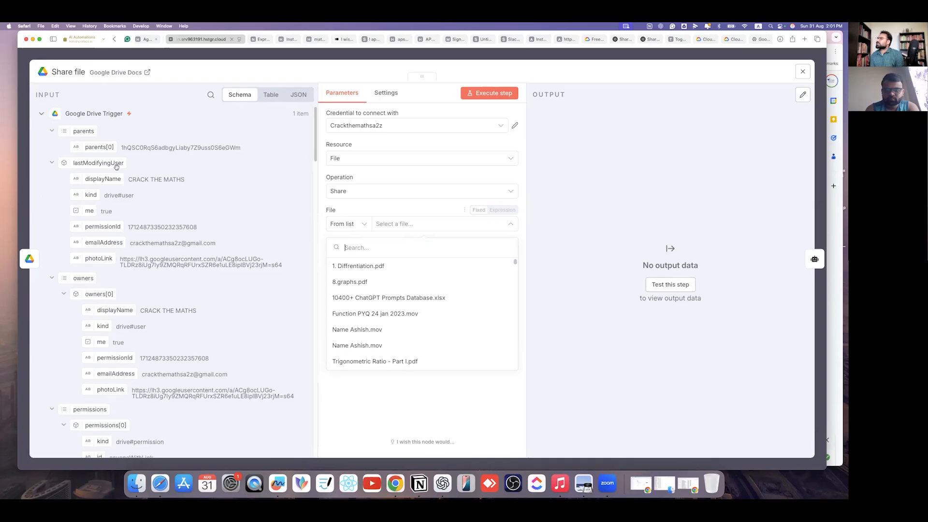
{"action": "left_click", "coordinate": [376, 215]}
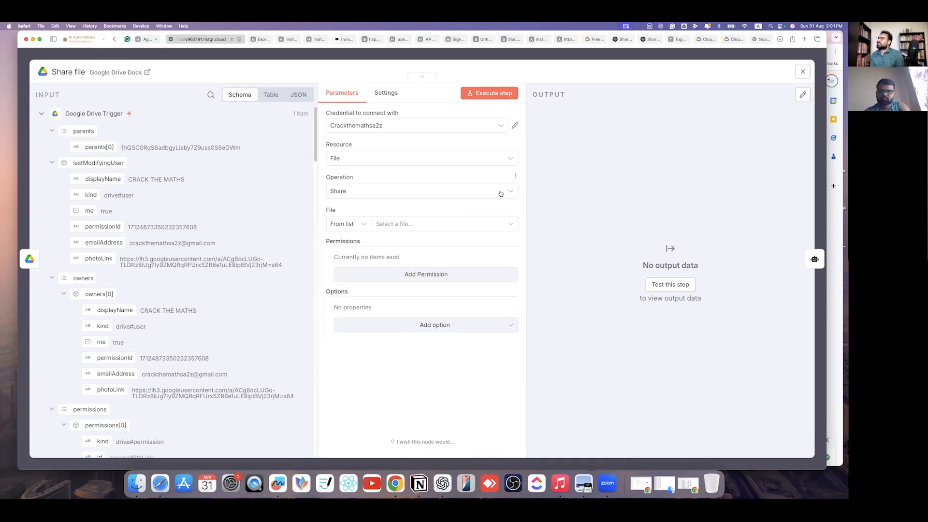
- Keep Operation on Share and Resource on File, leaving the File field unpicked
{"action": "left_click", "coordinate": [369, 191]}
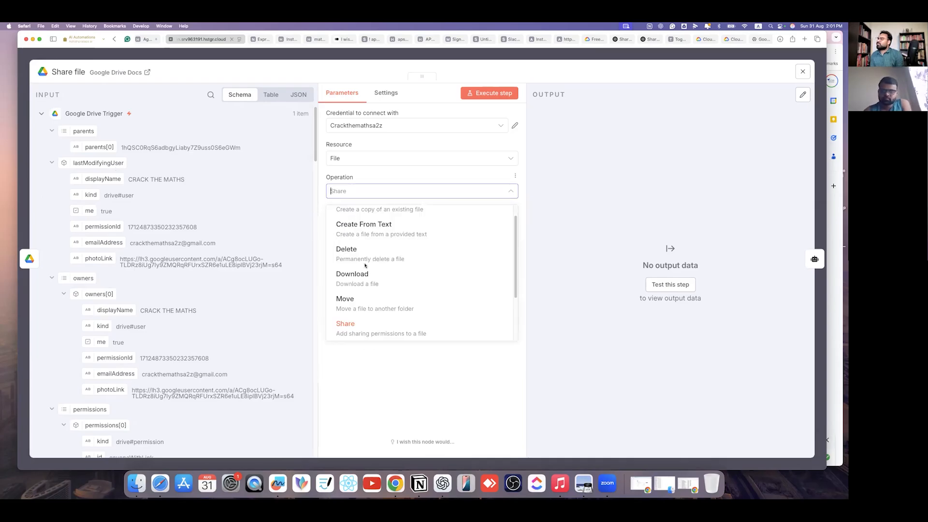
{"action": "scroll", "coordinate": [367, 263], "scroll_direction": "up", "scroll_amount": 1}
{"action": "scroll", "coordinate": [370, 288], "scroll_direction": "down", "scroll_amount": 2}
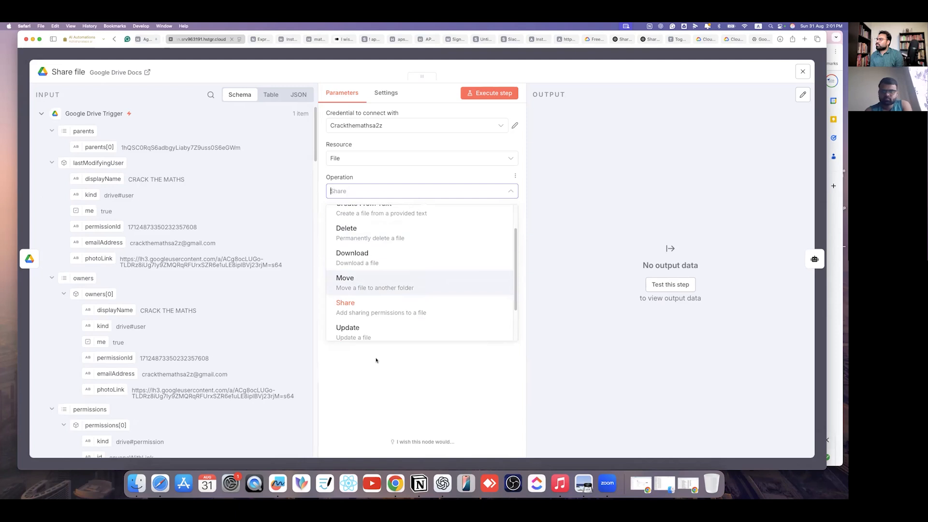
{"action": "left_click", "coordinate": [376, 360]}
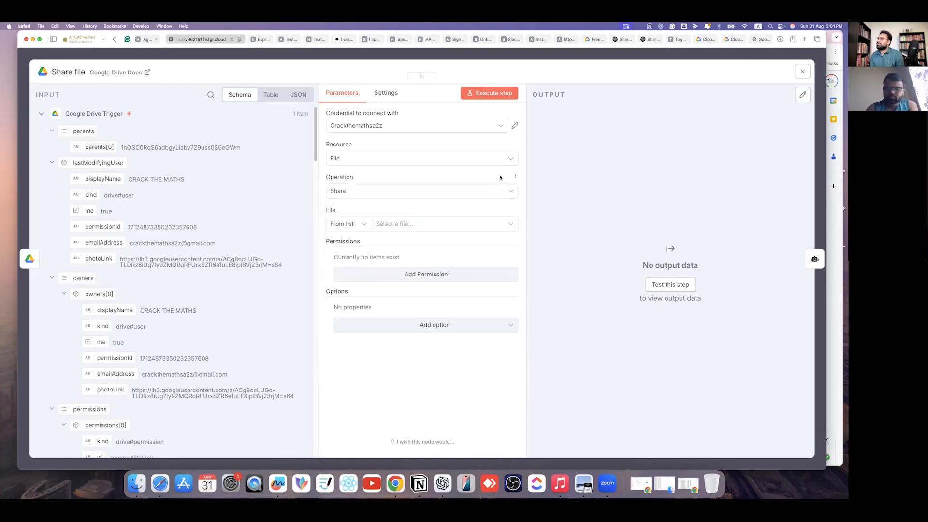
{"action": "left_click", "coordinate": [443, 162]}
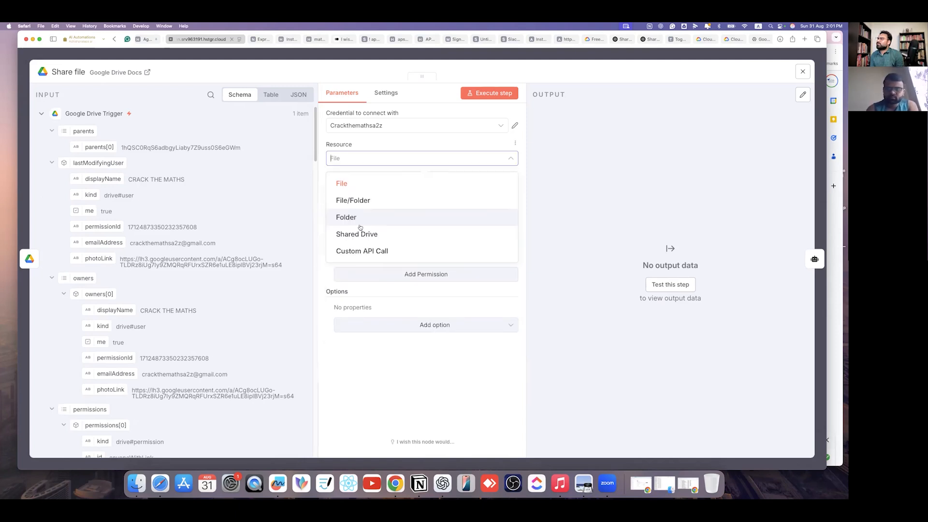
{"action": "left_click", "coordinate": [393, 363]}
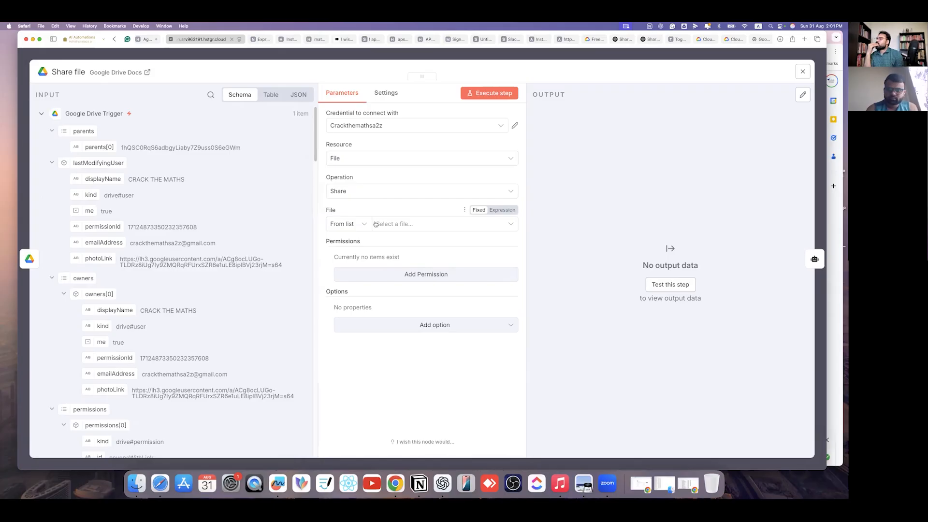
{"action": "left_click", "coordinate": [430, 223]}
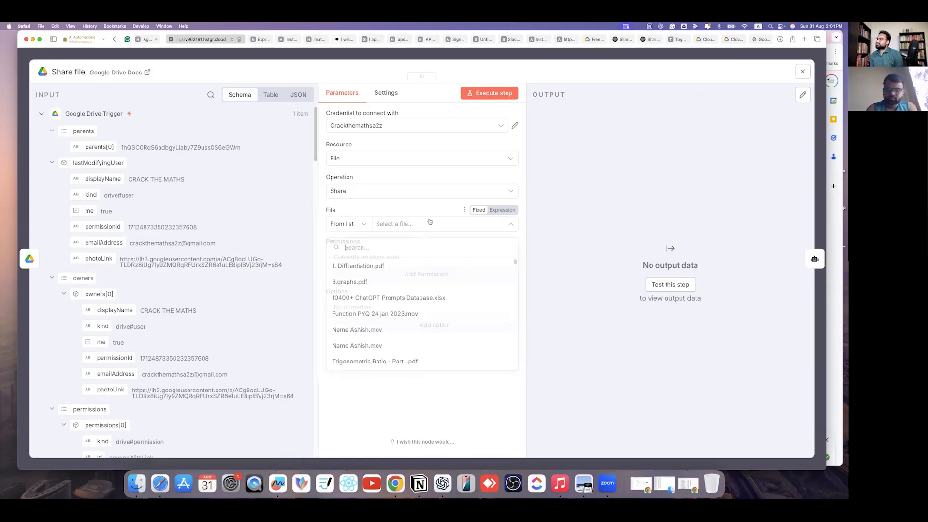
{"action": "scroll", "coordinate": [390, 294], "scroll_direction": "down", "scroll_amount": 15}
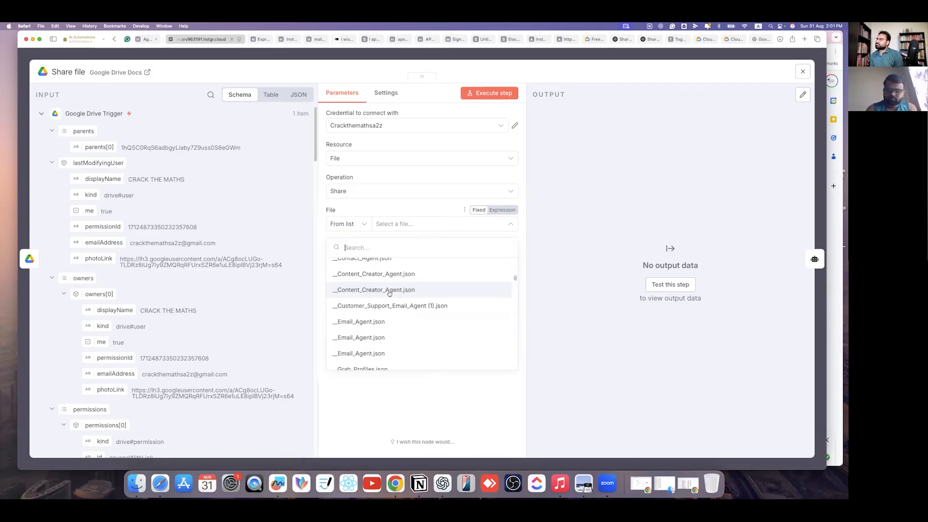
{"action": "left_click", "coordinate": [381, 398]}
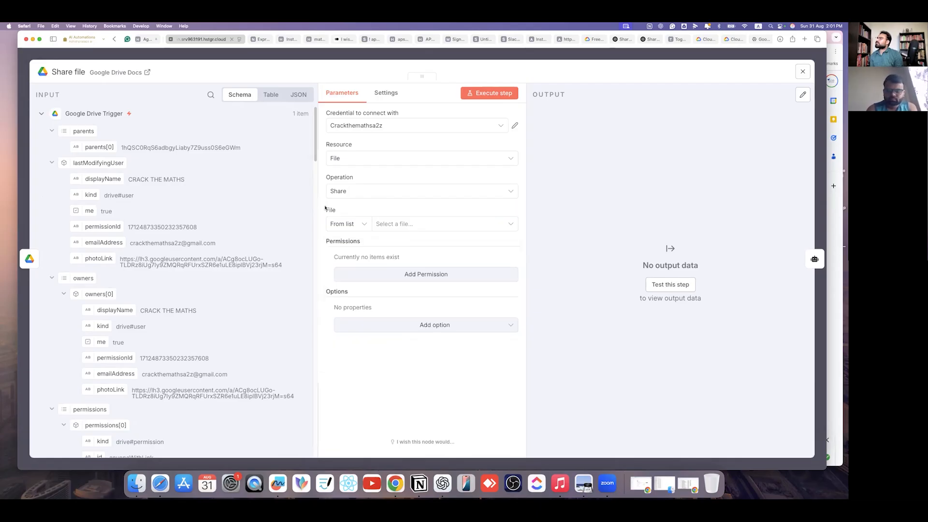
- Find the trigger file's webViewLink in the input data and select its URL
{"action": "scroll", "coordinate": [136, 248], "scroll_direction": "down", "scroll_amount": 5}
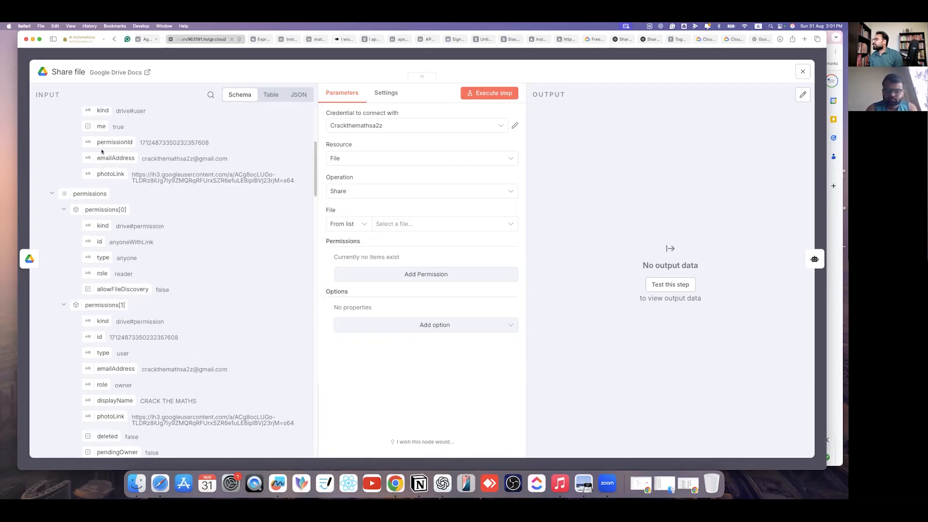
{"action": "scroll", "coordinate": [140, 209], "scroll_direction": "up", "scroll_amount": 1}
{"action": "scroll", "coordinate": [153, 213], "scroll_direction": "up", "scroll_amount": 3}
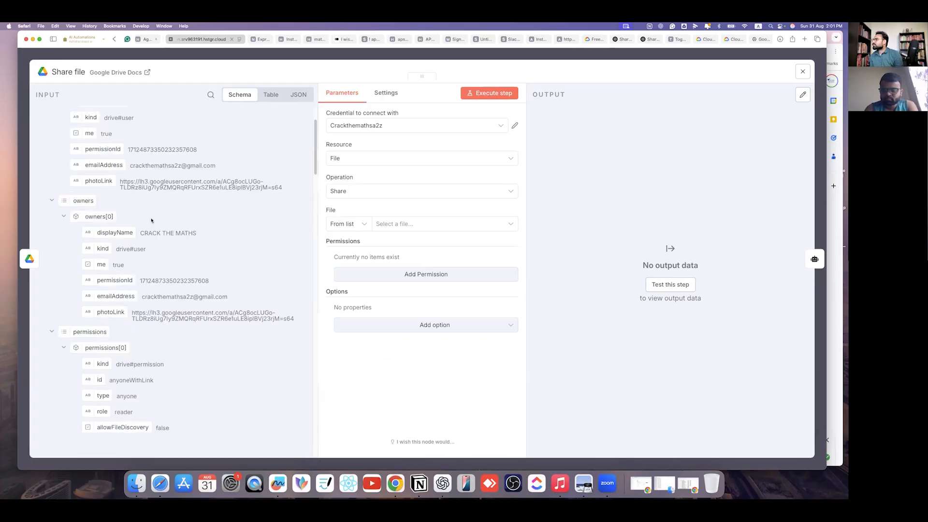
{"action": "scroll", "coordinate": [145, 283], "scroll_direction": "up", "scroll_amount": 3}
{"action": "scroll", "coordinate": [167, 308], "scroll_direction": "down", "scroll_amount": 5}
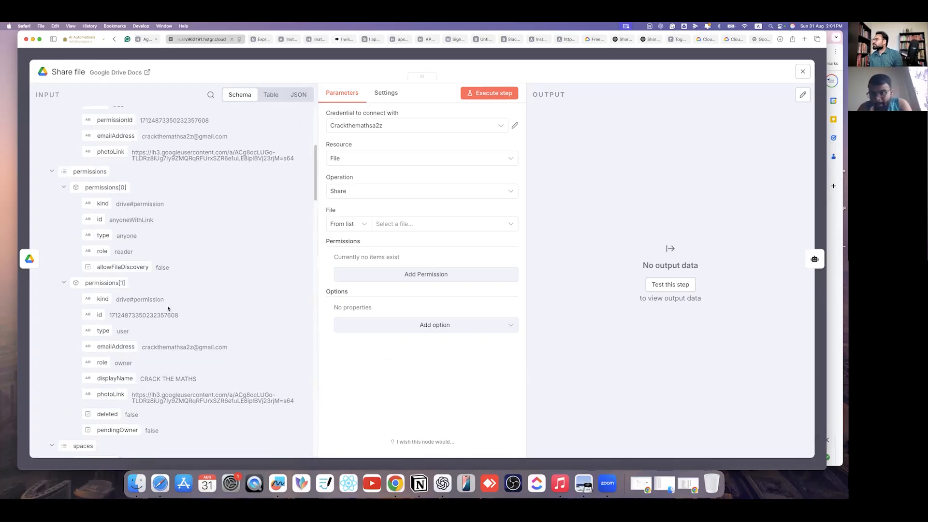
{"action": "scroll", "coordinate": [165, 304], "scroll_direction": "down", "scroll_amount": 5}
{"action": "scroll", "coordinate": [152, 326], "scroll_direction": "down", "scroll_amount": 5}
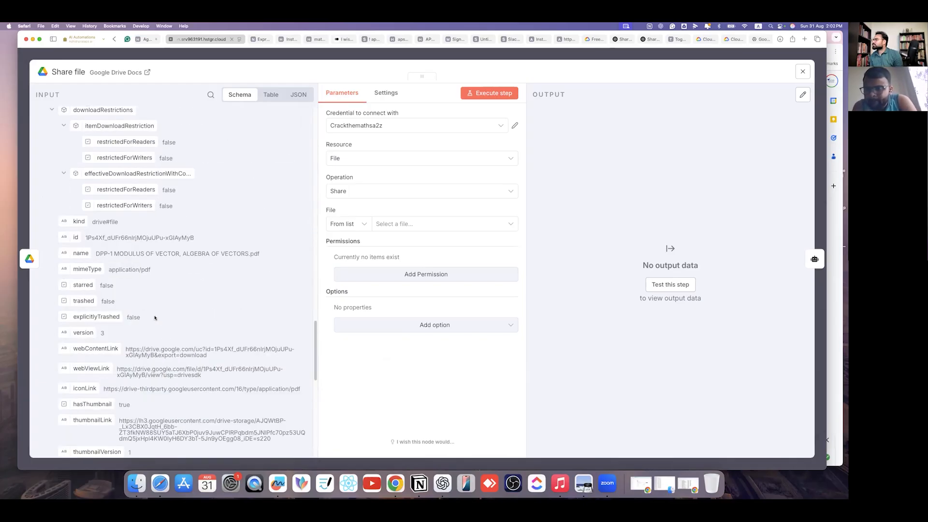
{"action": "scroll", "coordinate": [159, 314], "scroll_direction": "down", "scroll_amount": 3}
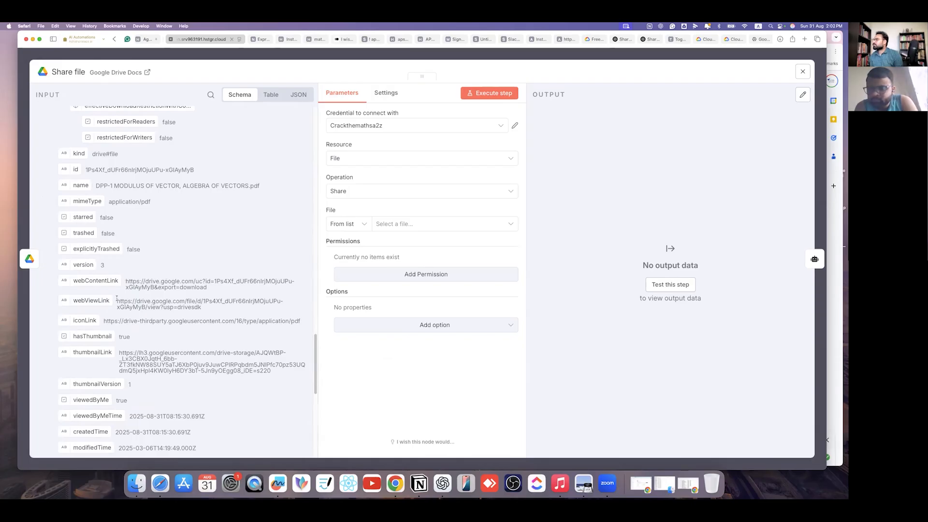
{"action": "triple_click", "coordinate": [117, 301]}
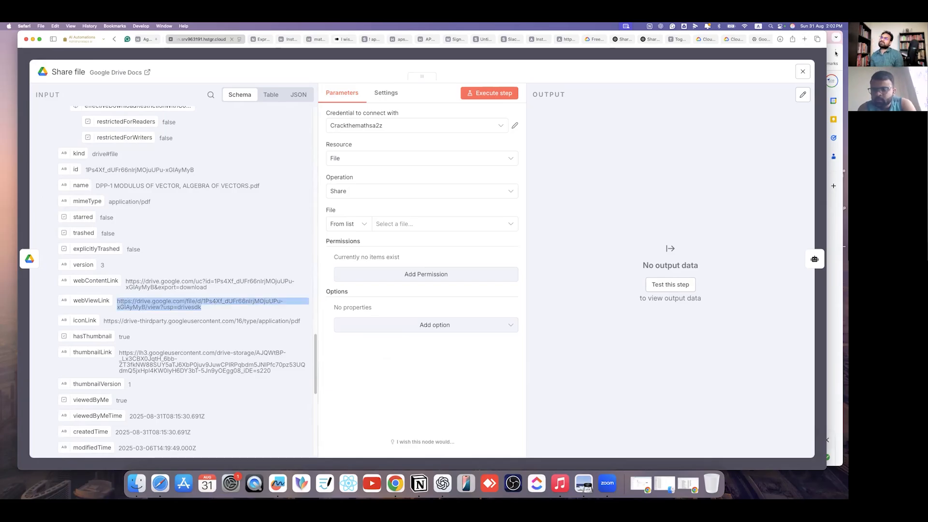
{"action": "left_click", "coordinate": [804, 40]}
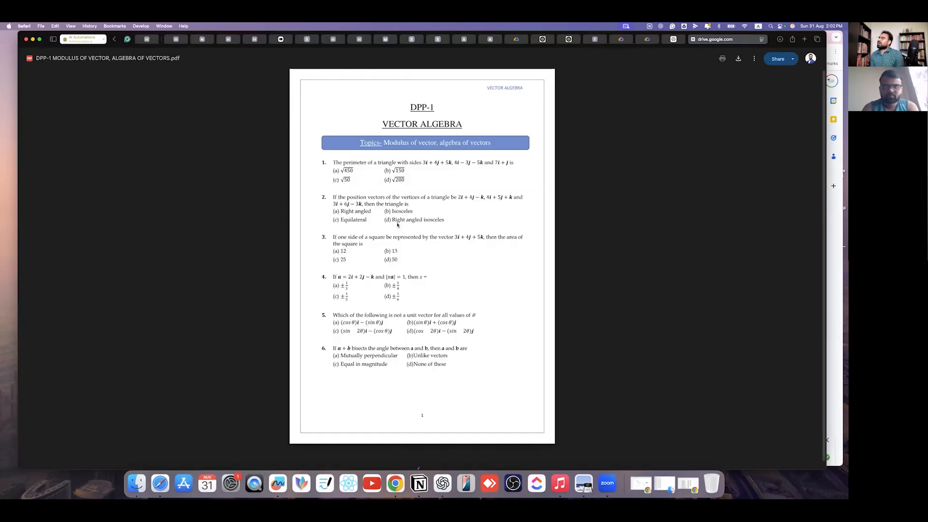
- Scroll through the DPP-1 vector algebra PDF, start downloading it, then cancel the save
{"action": "scroll", "coordinate": [428, 334], "scroll_direction": "down", "scroll_amount": 20}
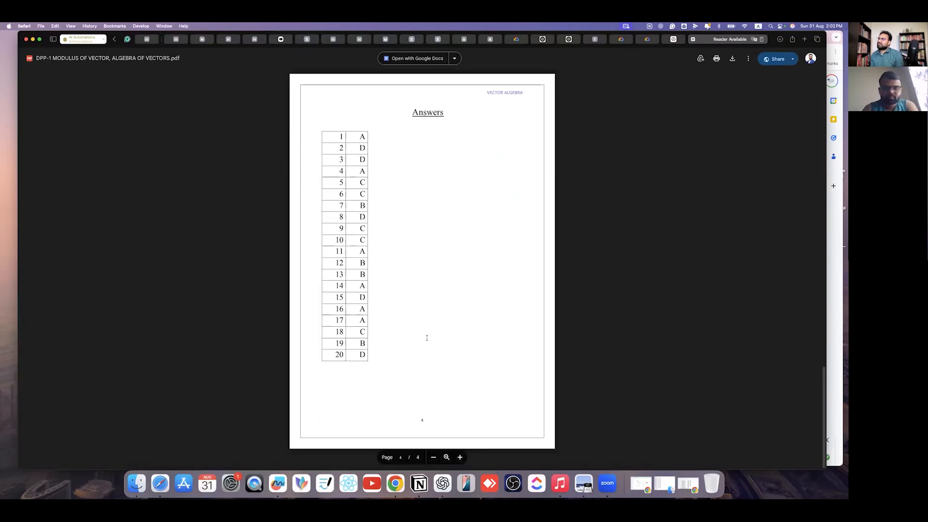
{"action": "scroll", "coordinate": [425, 320], "scroll_direction": "up", "scroll_amount": 20}
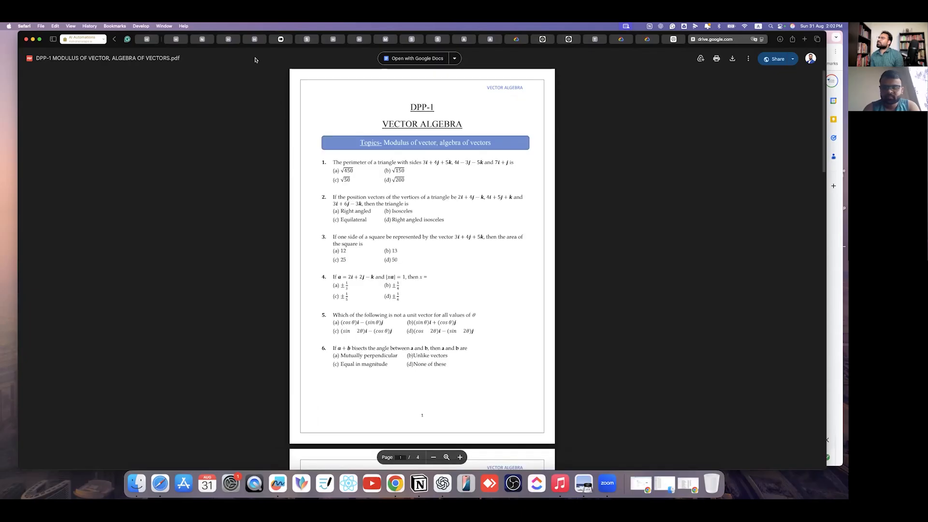
{"action": "left_click", "coordinate": [748, 59]}
{"action": "left_click", "coordinate": [557, 136]}
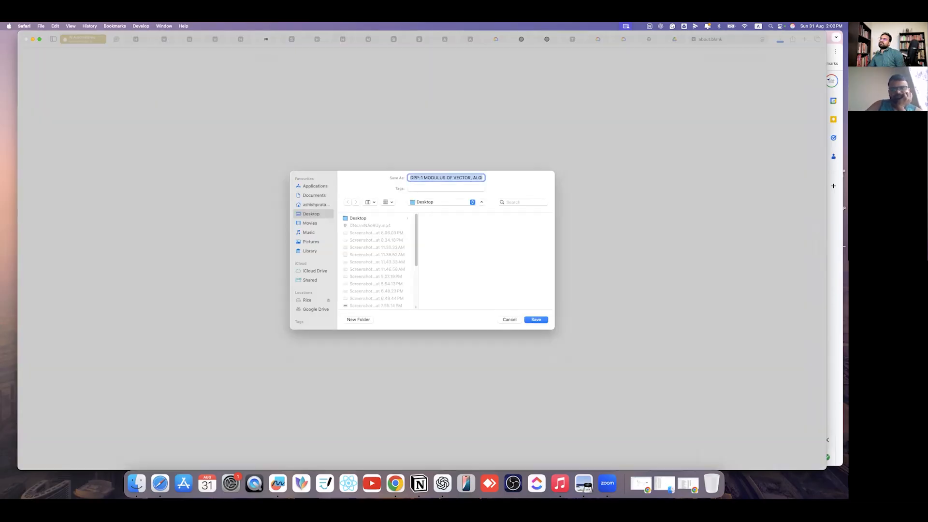
{"action": "key", "text": "Return"}
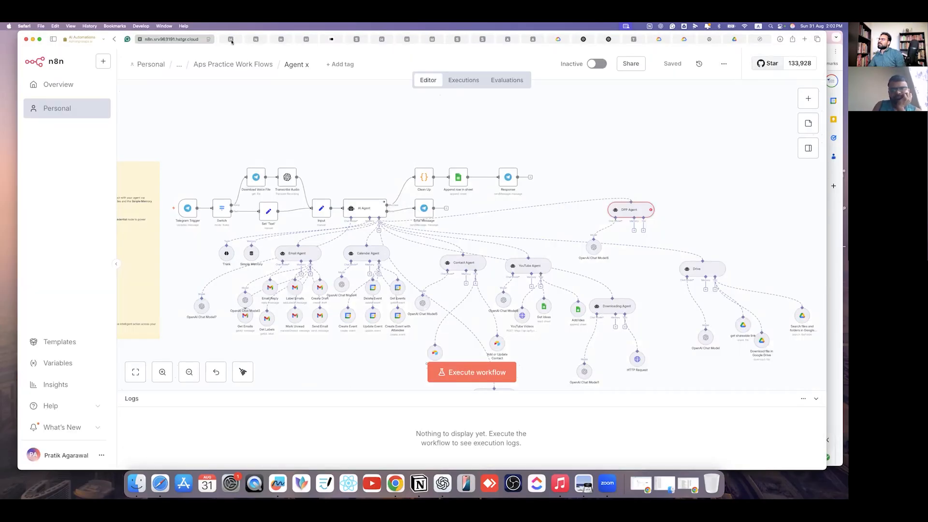
- In the Share file node, identify the file By ID, mapped from the trigger's parents[0] value
{"action": "left_click", "coordinate": [232, 39]}
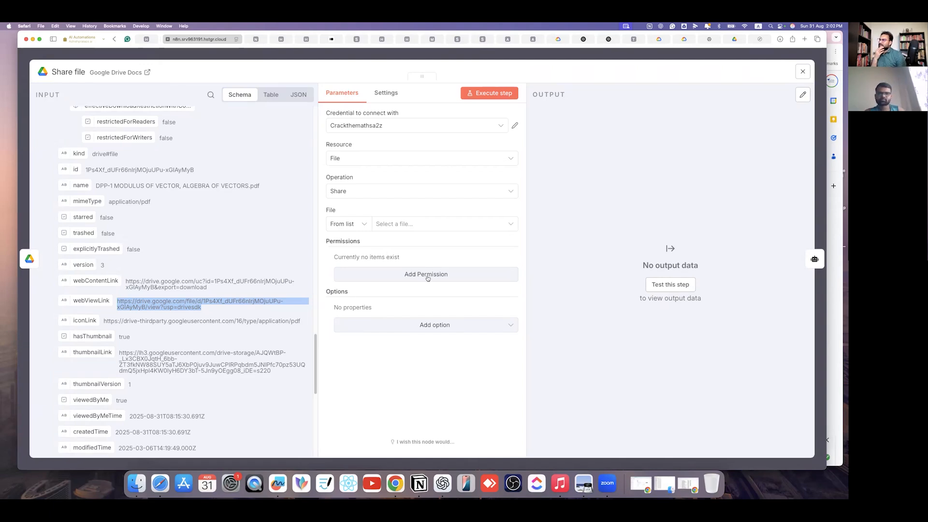
{"action": "left_click", "coordinate": [383, 161]}
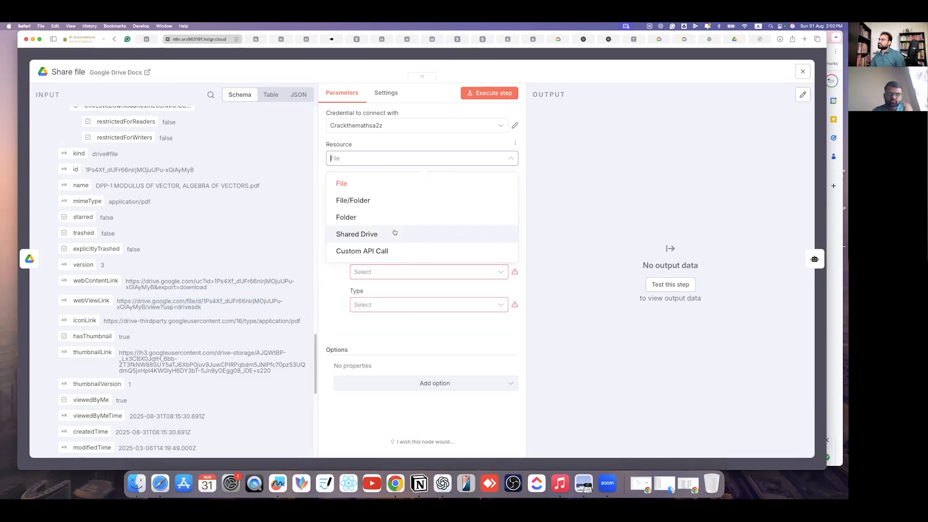
{"action": "left_click", "coordinate": [373, 184]}
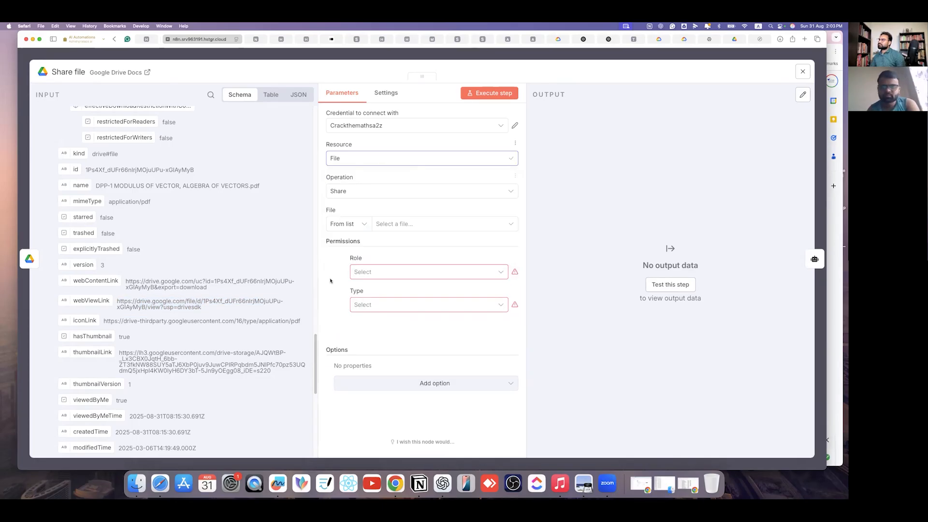
{"action": "scroll", "coordinate": [140, 236], "scroll_direction": "up", "scroll_amount": 5}
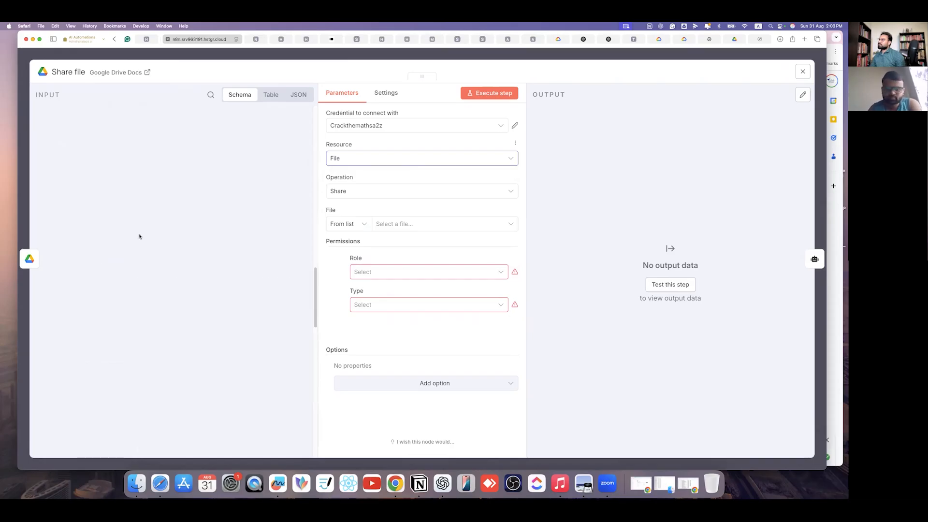
{"action": "left_click", "coordinate": [345, 224]}
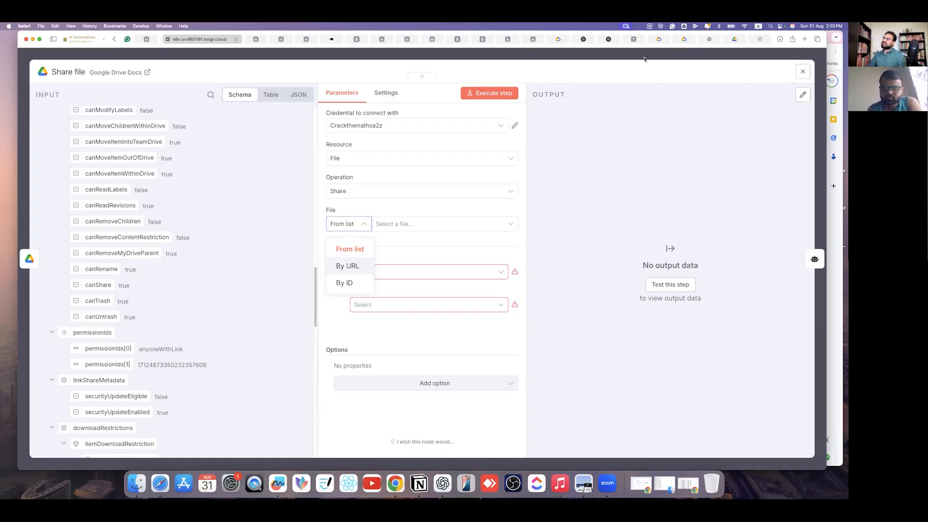
{"action": "left_click", "coordinate": [503, 62]}
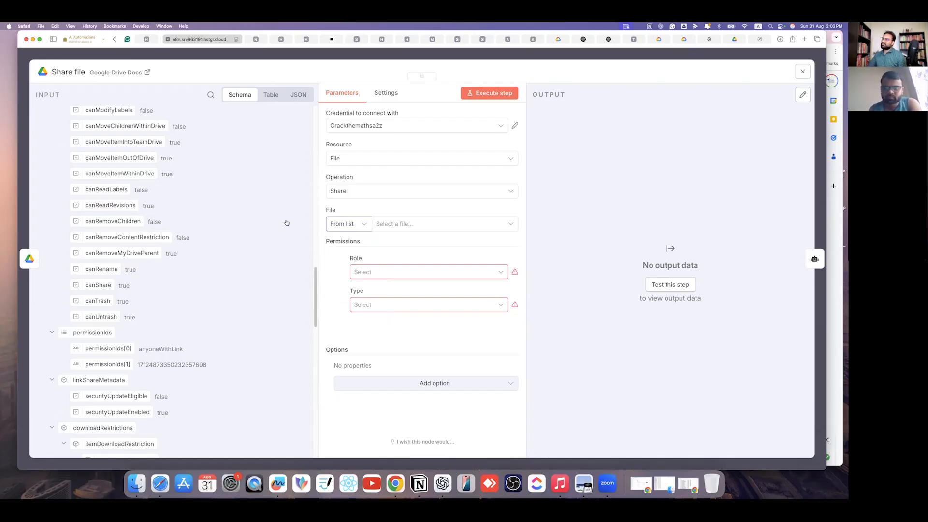
{"action": "key", "text": "Escape"}
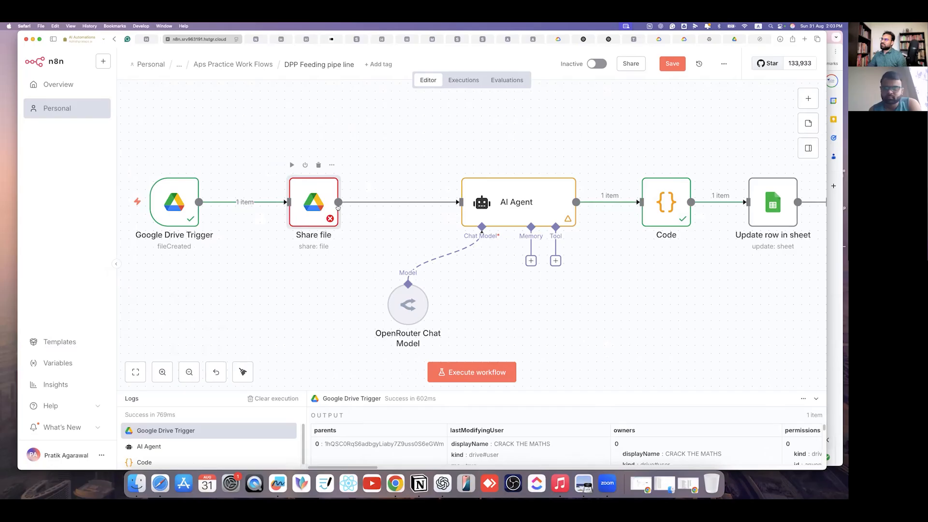
{"action": "double_click", "coordinate": [312, 218]}
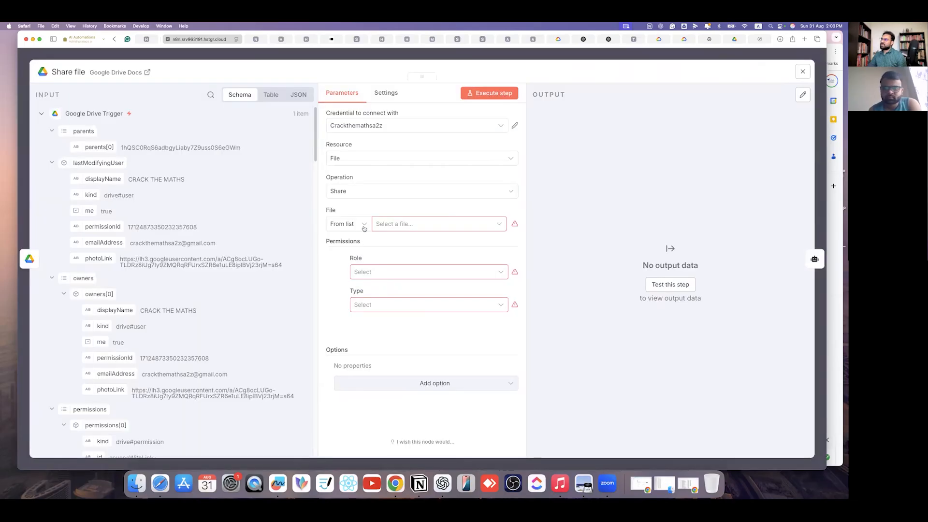
{"action": "left_click", "coordinate": [364, 226]}
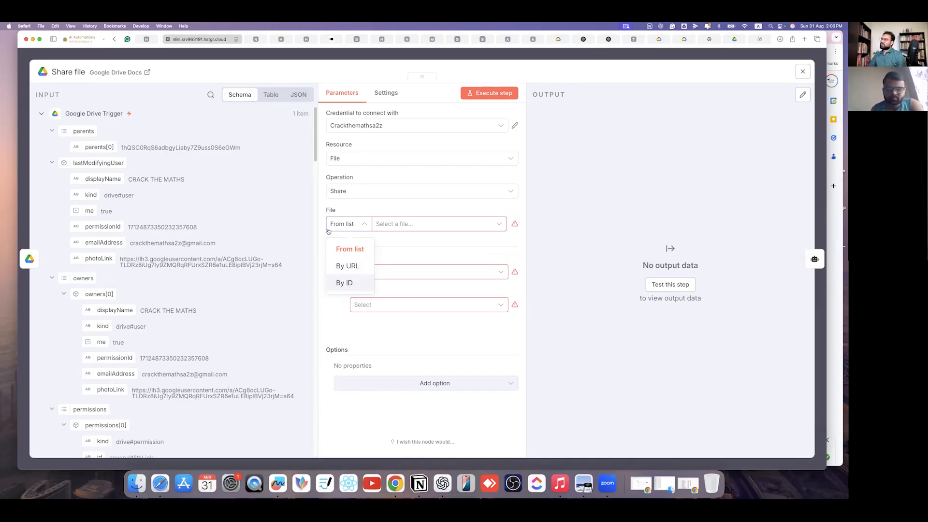
{"action": "left_click", "coordinate": [345, 283]}
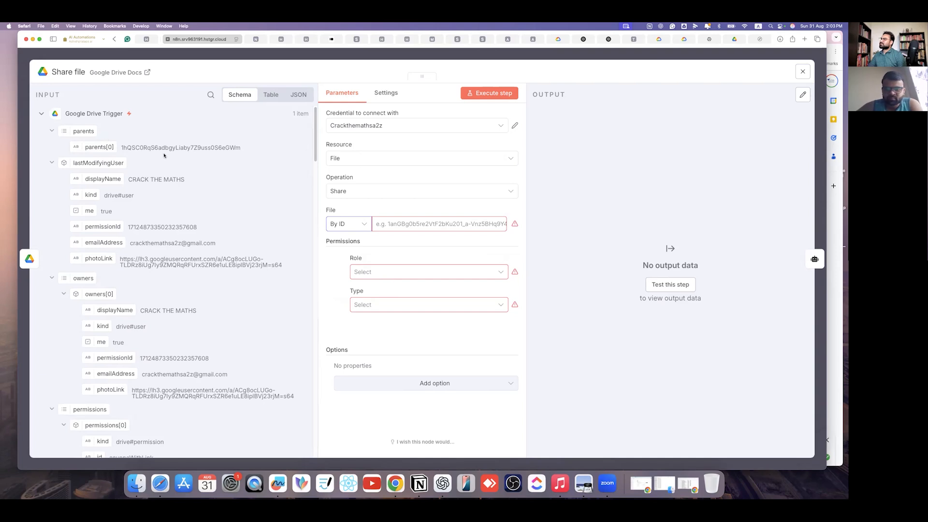
{"action": "left_click_drag", "start_coordinate": [109, 147], "coordinate": [455, 224]}
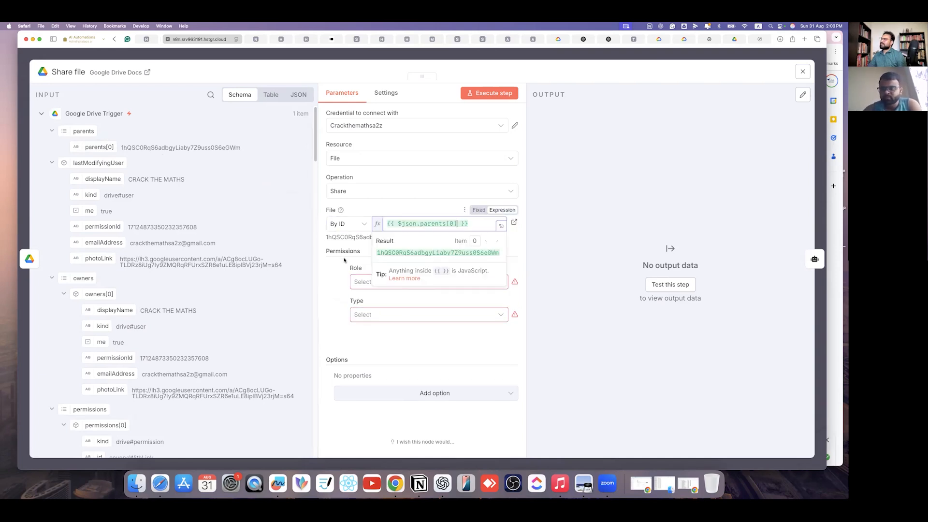
{"action": "left_click", "coordinate": [455, 294]}
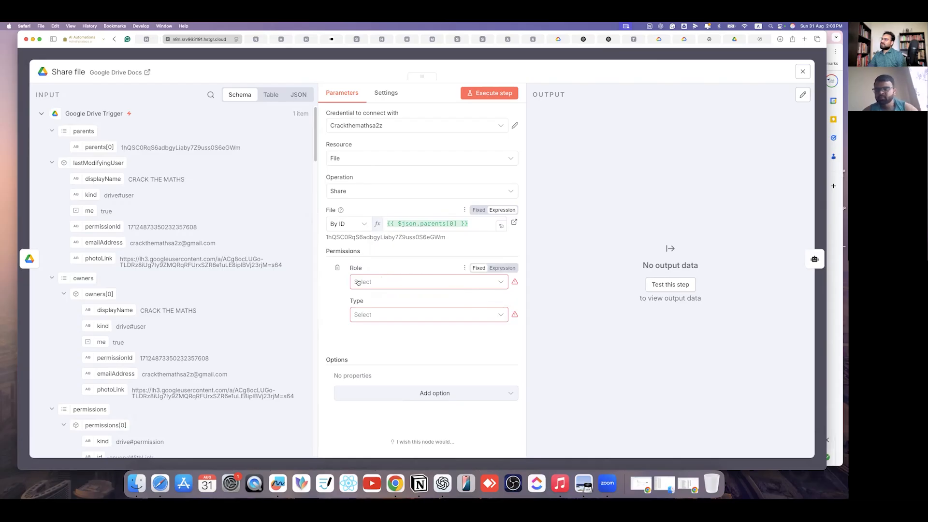
- Grant Writer access to Anyone, run the share step, and return to the canvas
{"action": "left_click", "coordinate": [431, 285]}
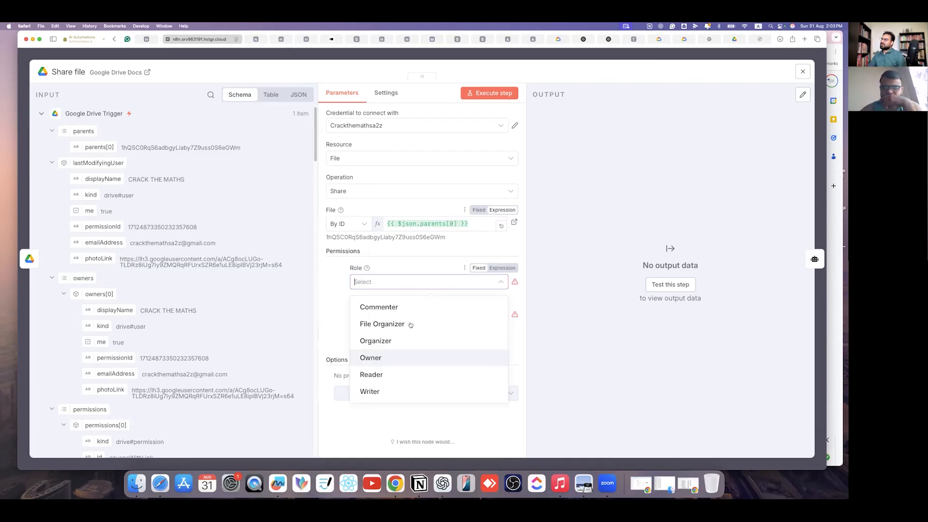
{"action": "left_click", "coordinate": [330, 316]}
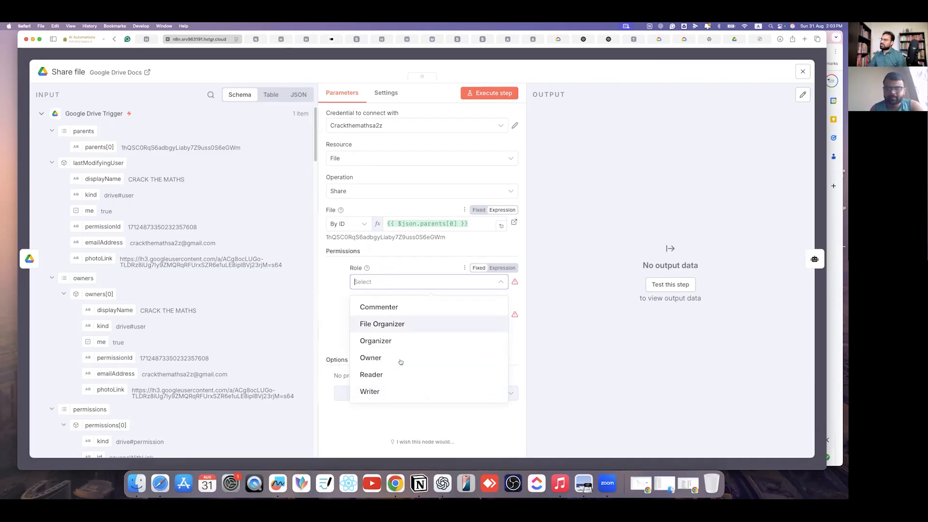
{"action": "left_click", "coordinate": [412, 397]}
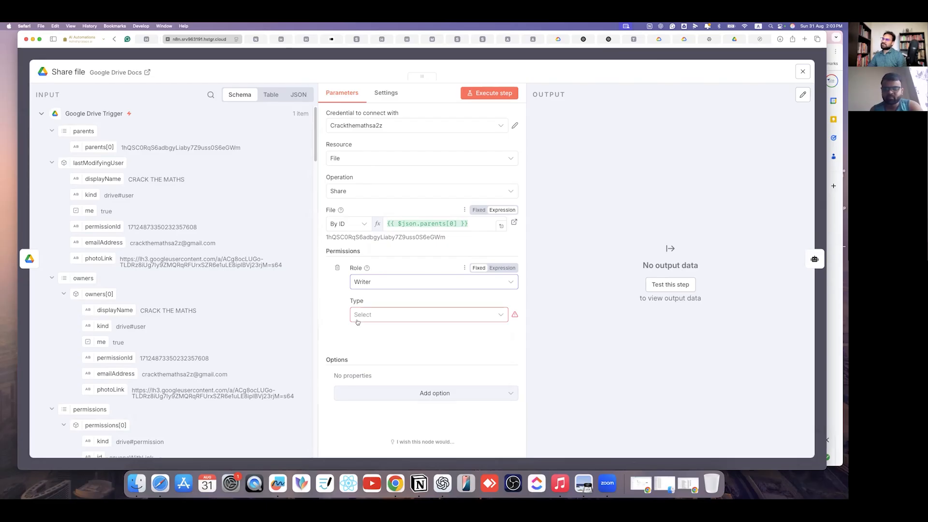
{"action": "left_click", "coordinate": [410, 288]}
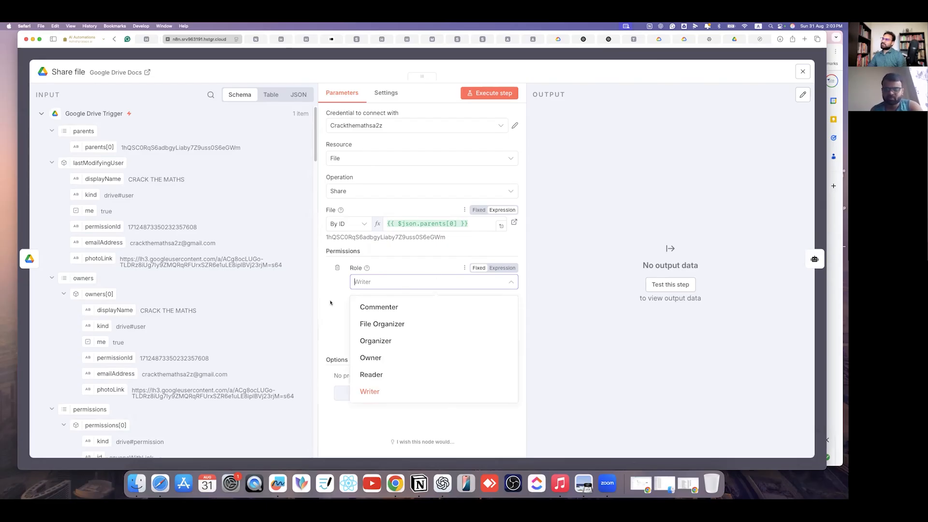
{"action": "left_click", "coordinate": [416, 286]}
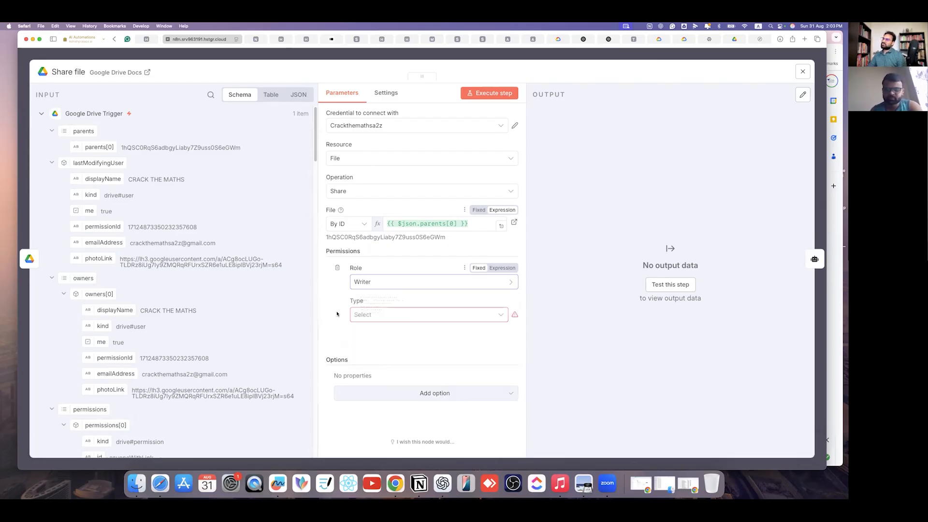
{"action": "left_click", "coordinate": [468, 316]}
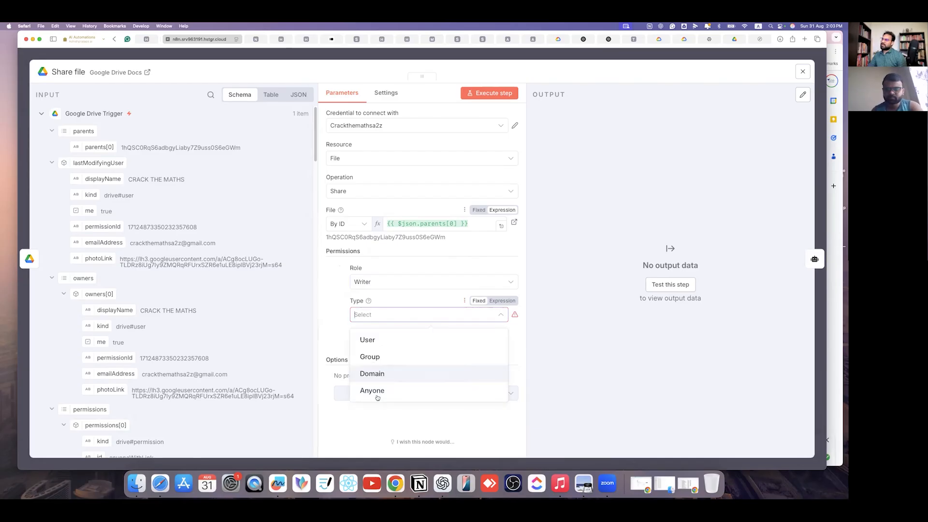
{"action": "left_click", "coordinate": [488, 390]}
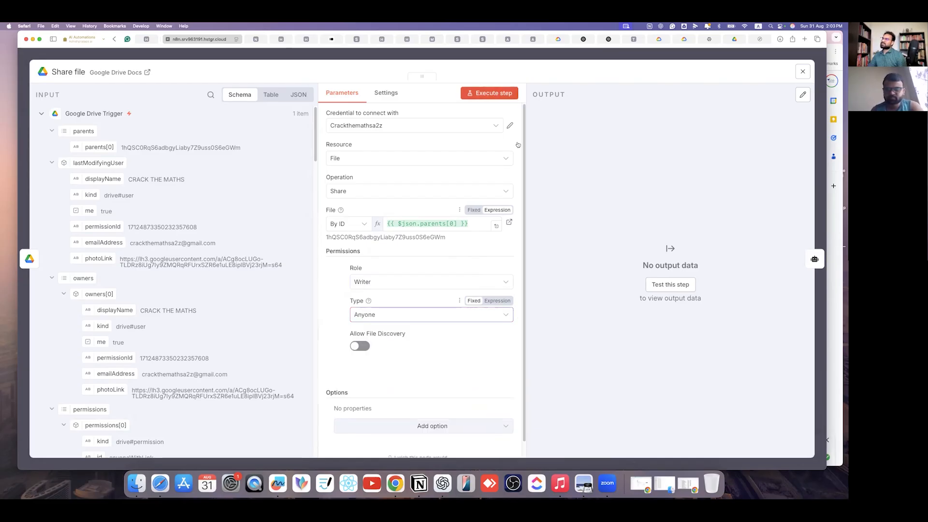
{"action": "left_click", "coordinate": [670, 284]}
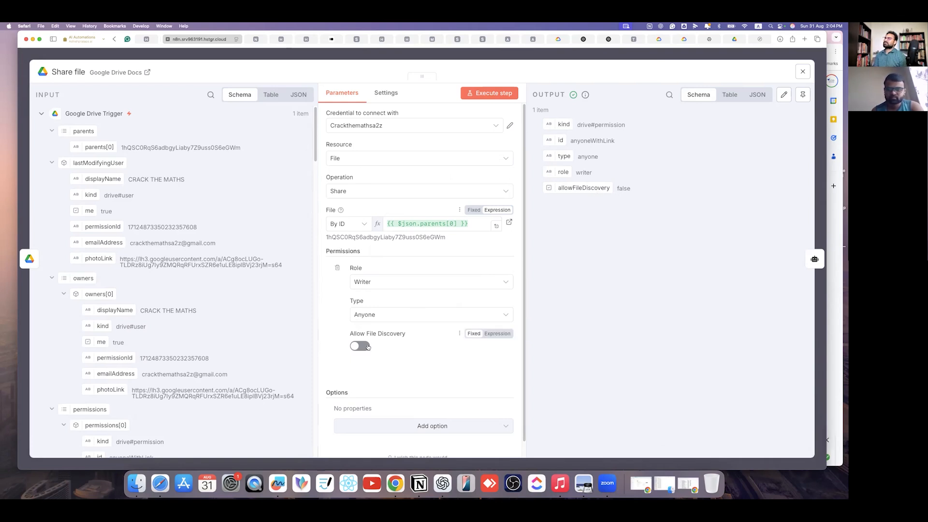
{"action": "key", "text": "Escape"}
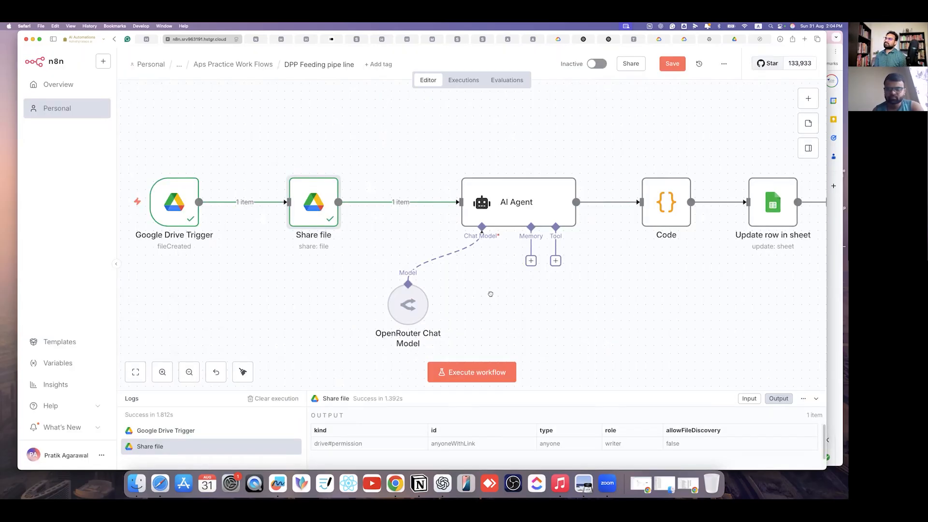
{"action": "scroll", "coordinate": [435, 291], "scroll_direction": "right", "scroll_amount": 4}
{"action": "scroll", "coordinate": [539, 253], "scroll_direction": "left", "scroll_amount": 2}
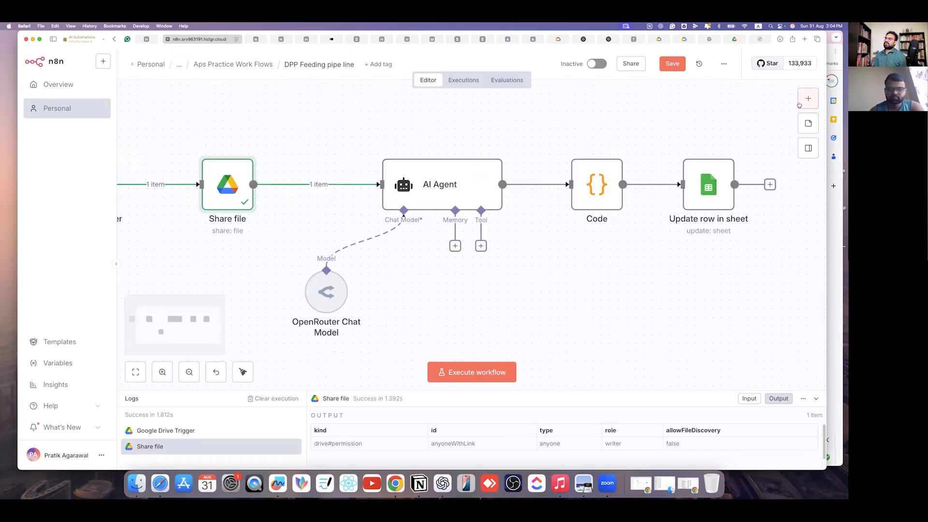
{"action": "left_click", "coordinate": [802, 105]}
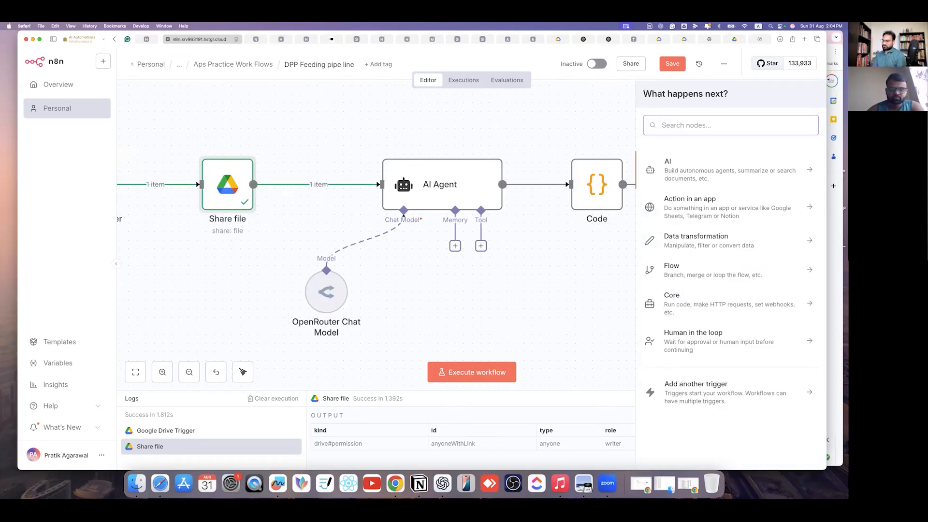
{"action": "type", "text": "google"}
{"action": "scroll", "coordinate": [705, 314], "scroll_direction": "down", "scroll_amount": 10}
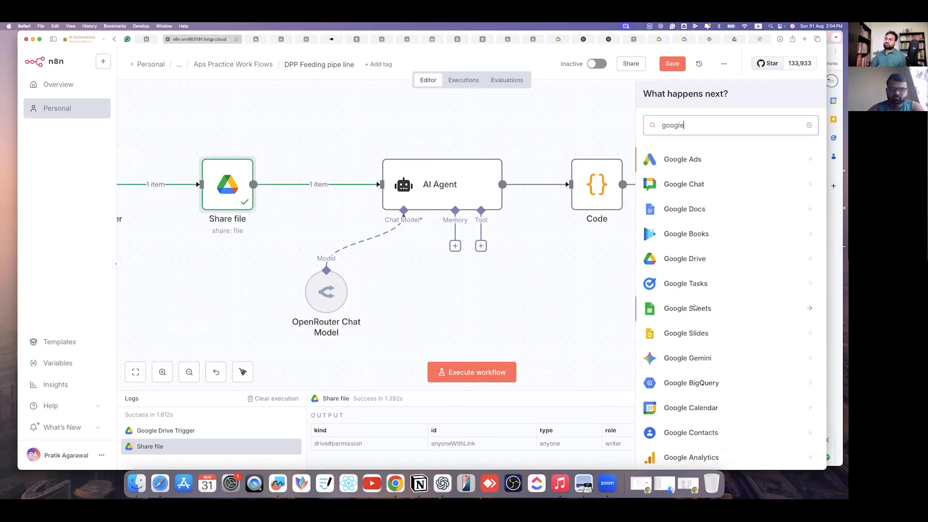
{"action": "scroll", "coordinate": [705, 314], "scroll_direction": "up", "scroll_amount": 10}
{"action": "scroll", "coordinate": [700, 151], "scroll_direction": "down", "scroll_amount": 8}
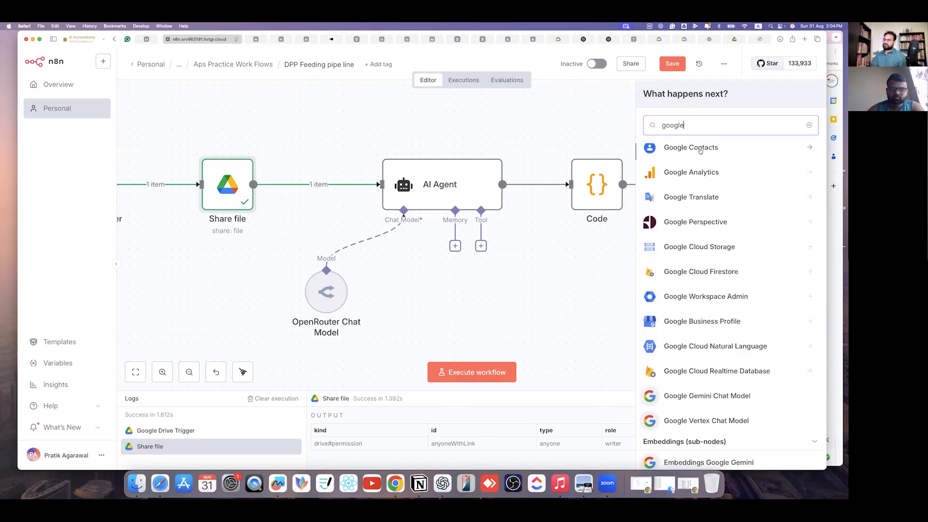
{"action": "type", "text": "drive"}
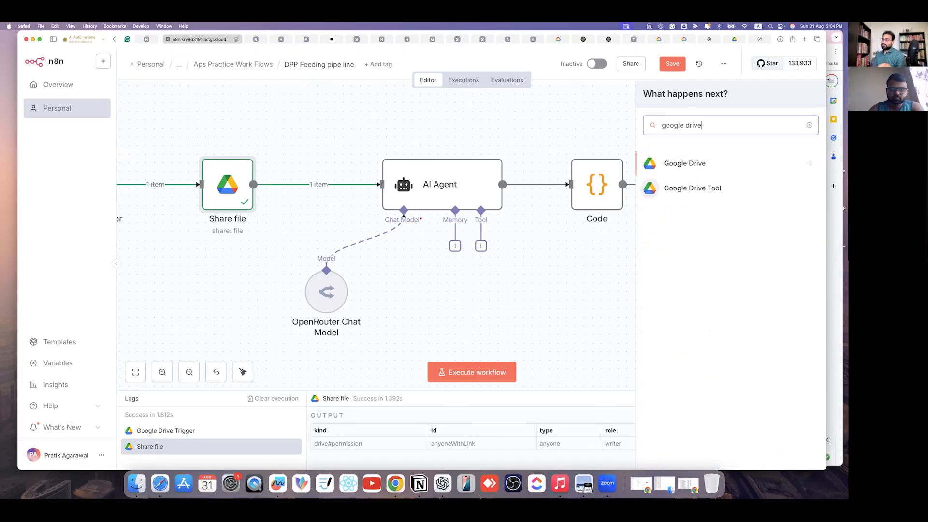
{"action": "left_click", "coordinate": [740, 165]}
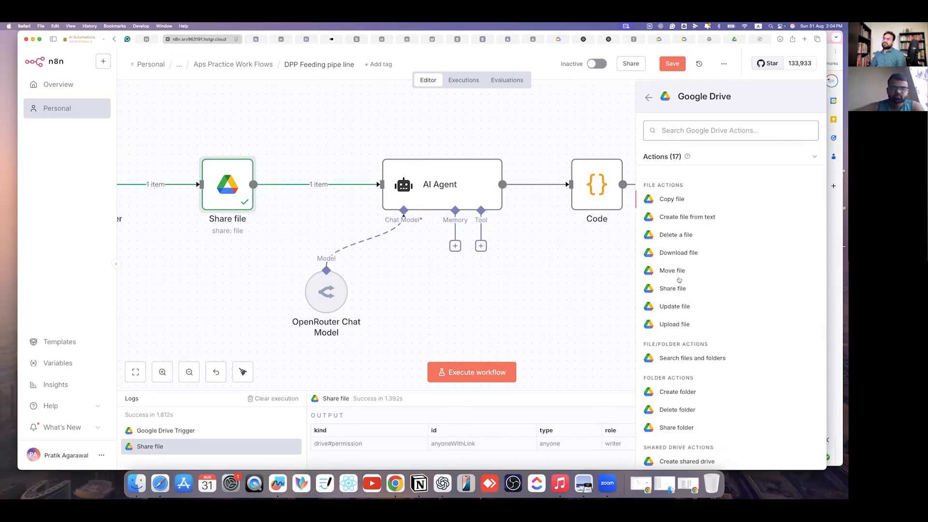
{"action": "scroll", "coordinate": [685, 379], "scroll_direction": "down", "scroll_amount": 2}
{"action": "scroll", "coordinate": [684, 380], "scroll_direction": "down", "scroll_amount": 2}
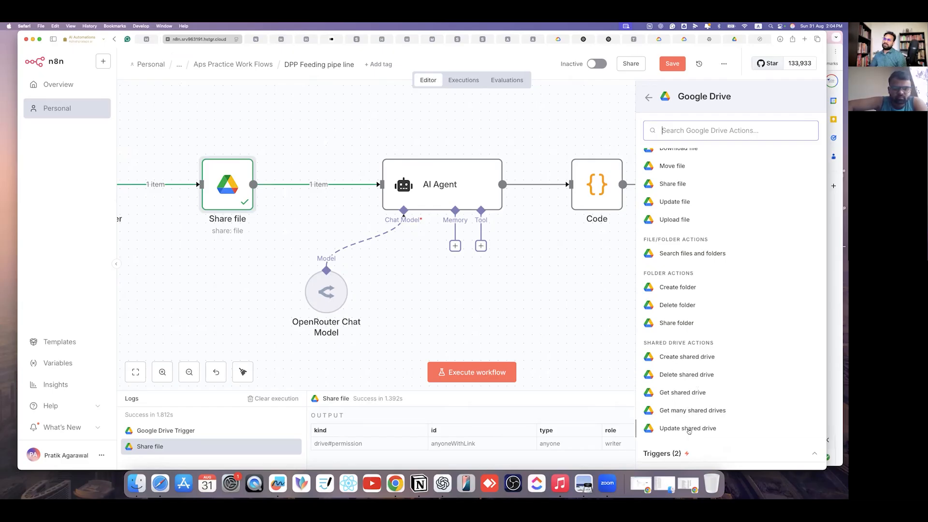
{"action": "scroll", "coordinate": [698, 249], "scroll_direction": "up", "scroll_amount": 2}
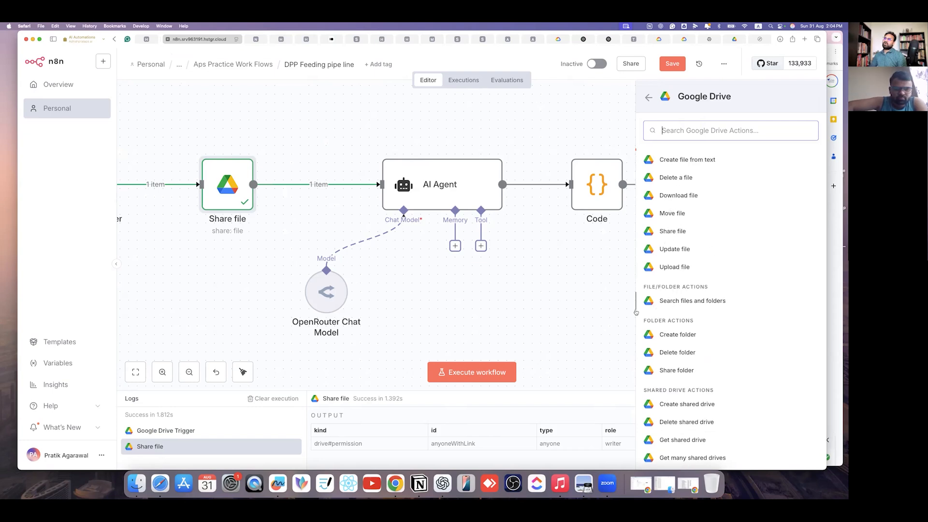
{"action": "left_click", "coordinate": [484, 237]}
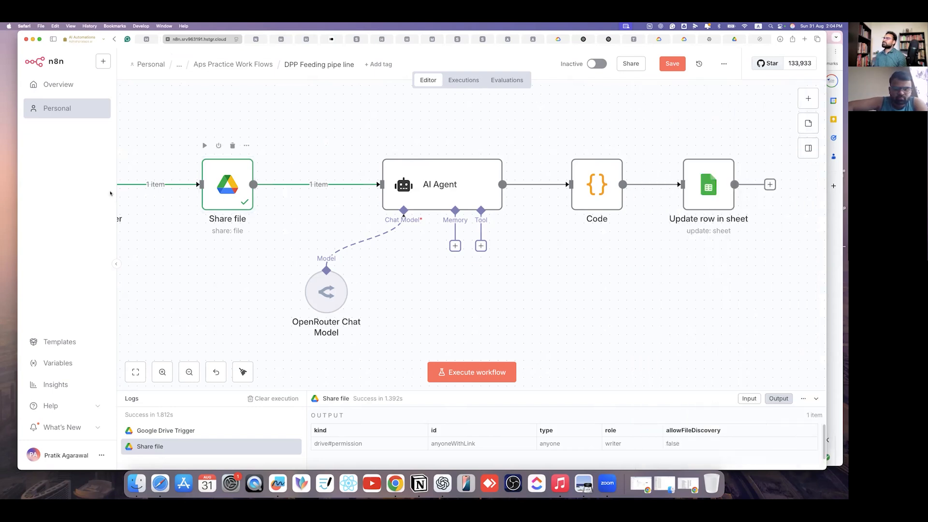
- Nudge Share file into place and shift the AI Agent and OpenRouter Chat Model nodes right
{"action": "left_click_drag", "start_coordinate": [237, 193], "coordinate": [229, 193]}
{"action": "mouse_move", "coordinate": [309, 187]}
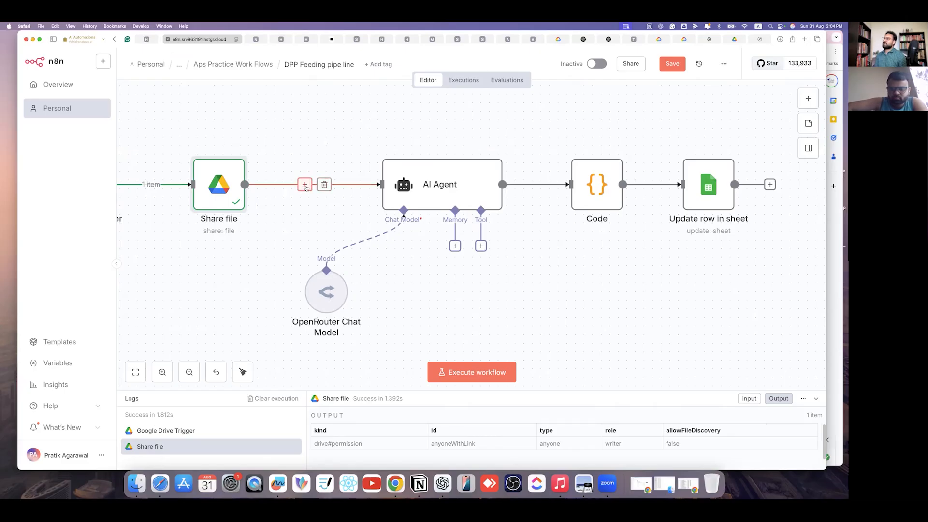
{"action": "left_click_drag", "start_coordinate": [215, 194], "coordinate": [232, 194]}
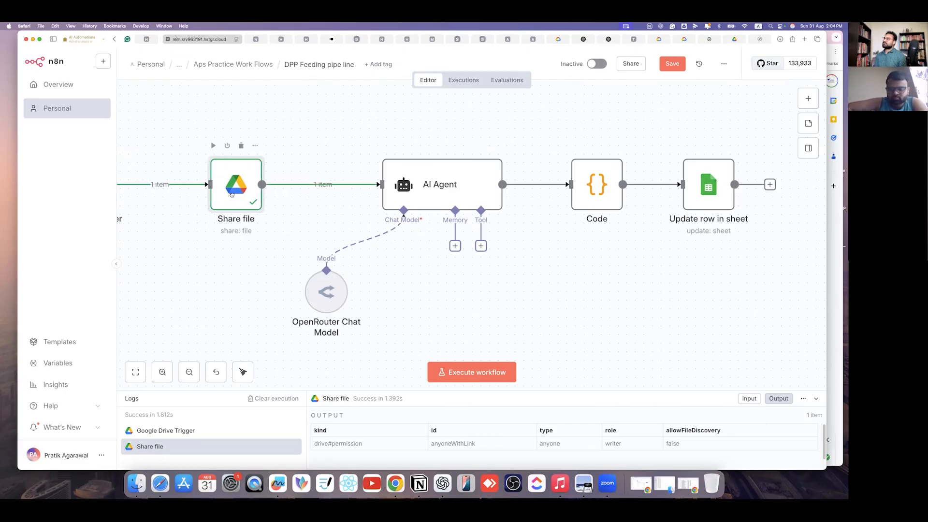
{"action": "left_click_drag", "start_coordinate": [467, 199], "coordinate": [492, 197]}
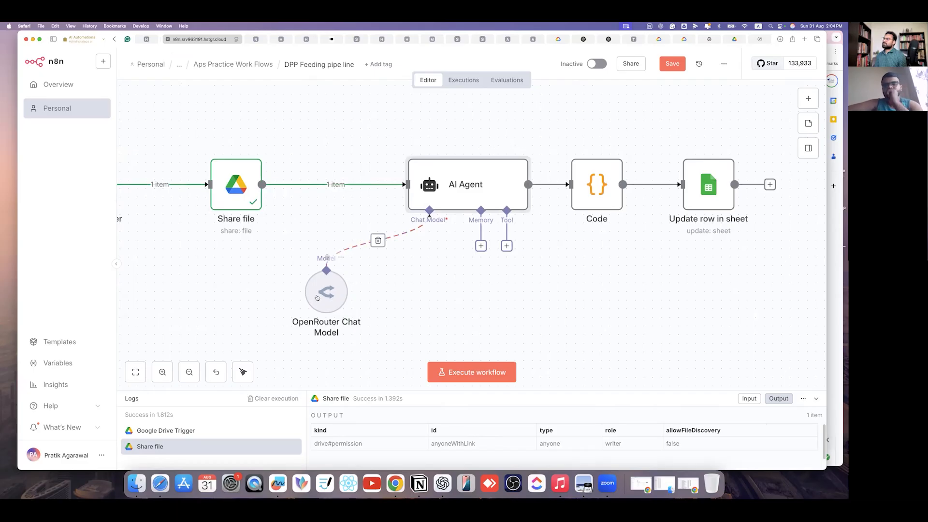
{"action": "left_click_drag", "start_coordinate": [317, 297], "coordinate": [377, 297]}
{"action": "mouse_move", "coordinate": [305, 202]}
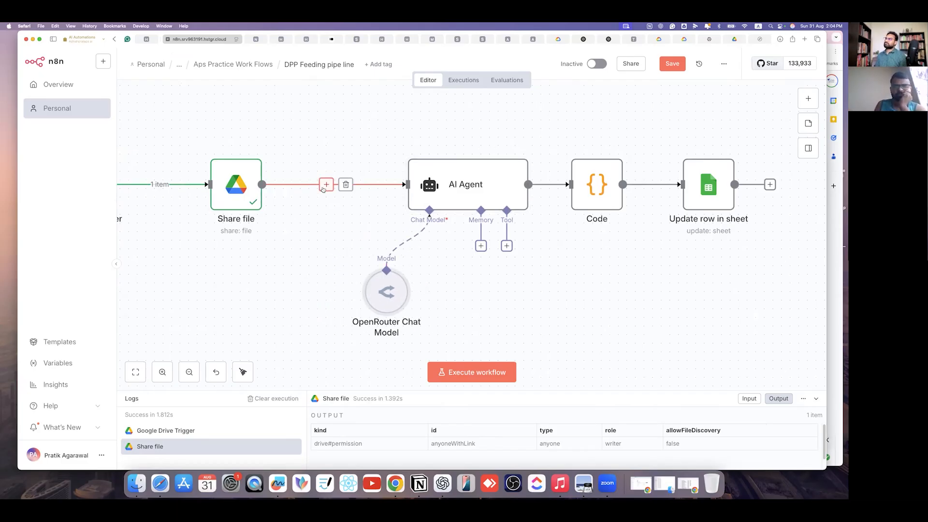
{"action": "left_click", "coordinate": [334, 223]}
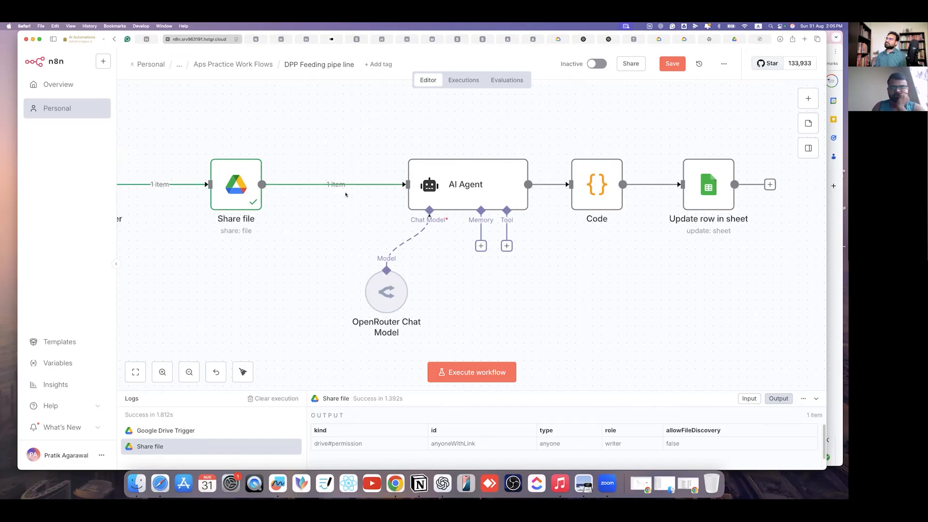
{"action": "mouse_move", "coordinate": [339, 187]}
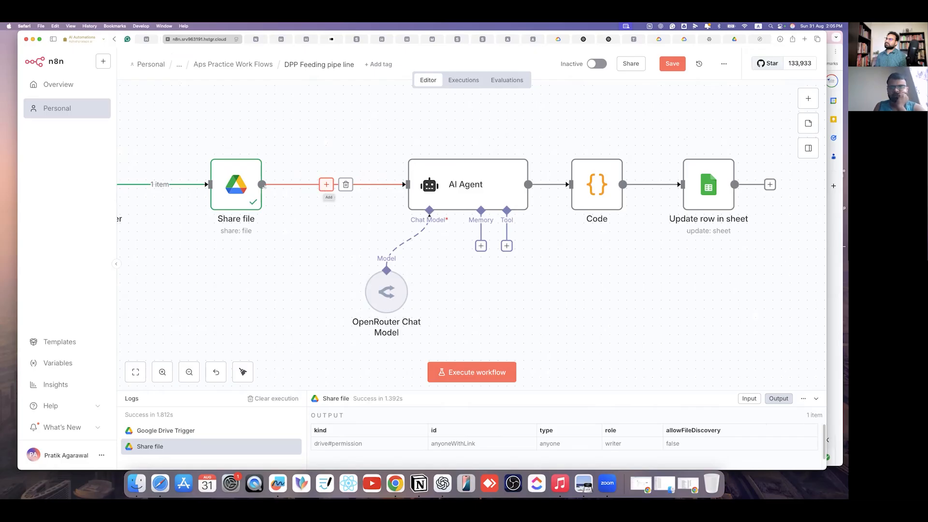
{"action": "left_click", "coordinate": [326, 185]}
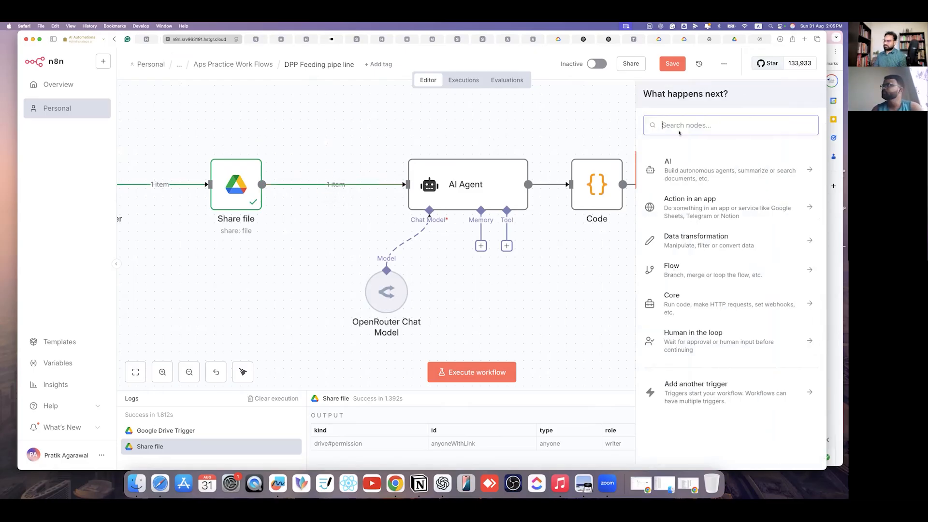
{"action": "type", "text": "edit"}
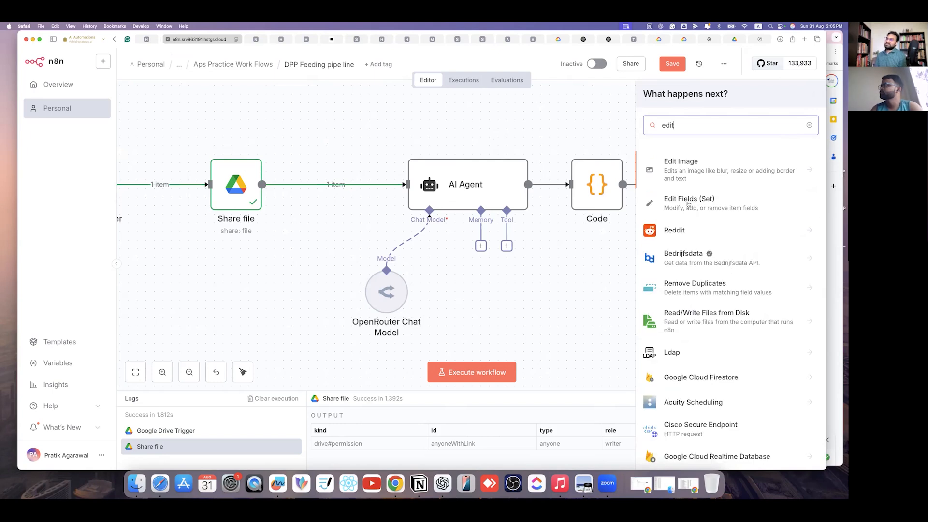
{"action": "left_click", "coordinate": [709, 211]}
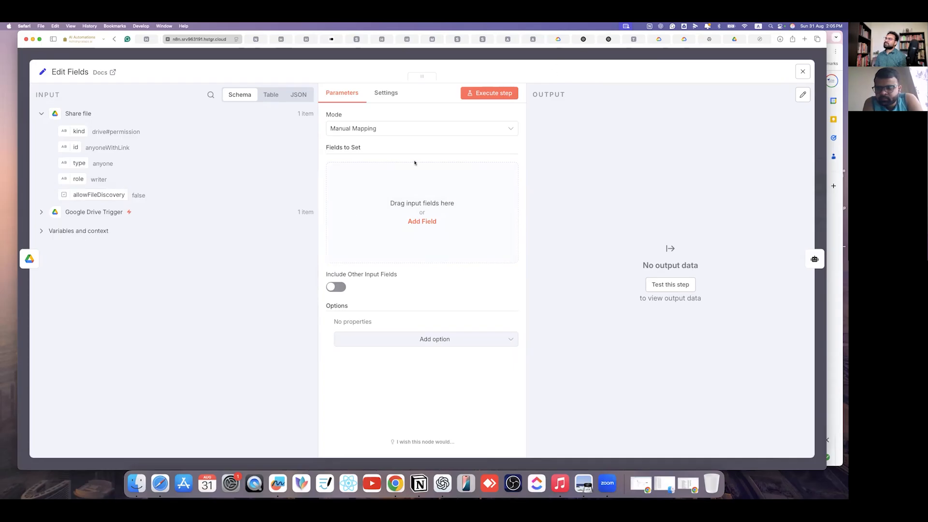
{"action": "left_click", "coordinate": [425, 58]}
{"action": "scroll", "coordinate": [300, 242], "scroll_direction": "left", "scroll_amount": 5}
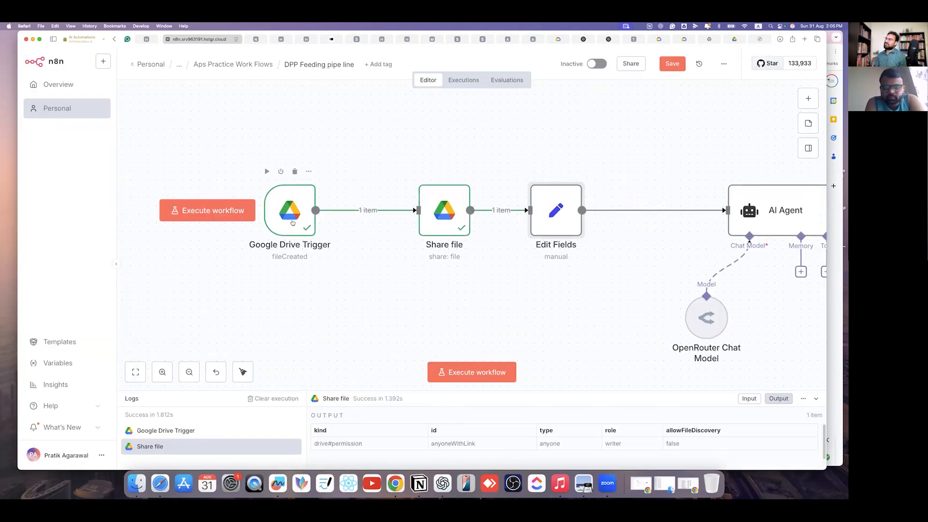
{"action": "left_click", "coordinate": [293, 223]}
{"action": "double_click", "coordinate": [293, 223]}
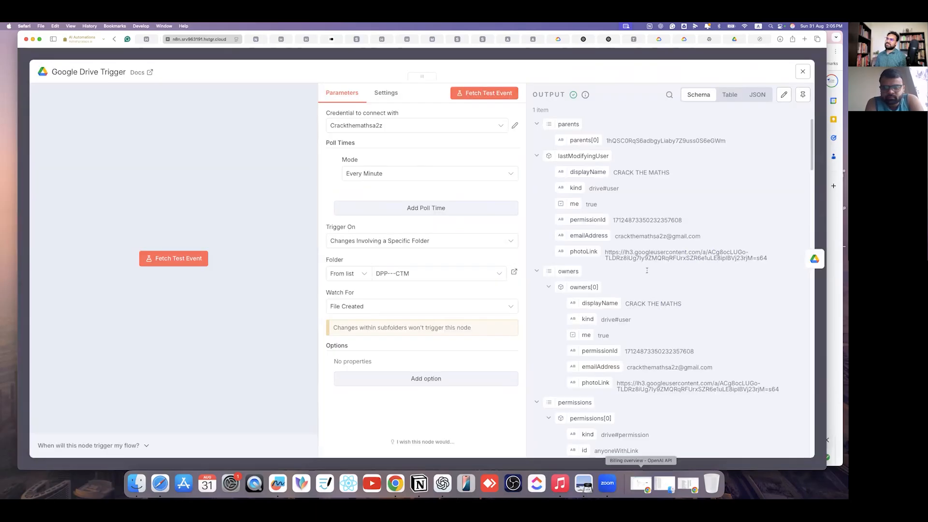
{"action": "scroll", "coordinate": [612, 347], "scroll_direction": "down", "scroll_amount": 15}
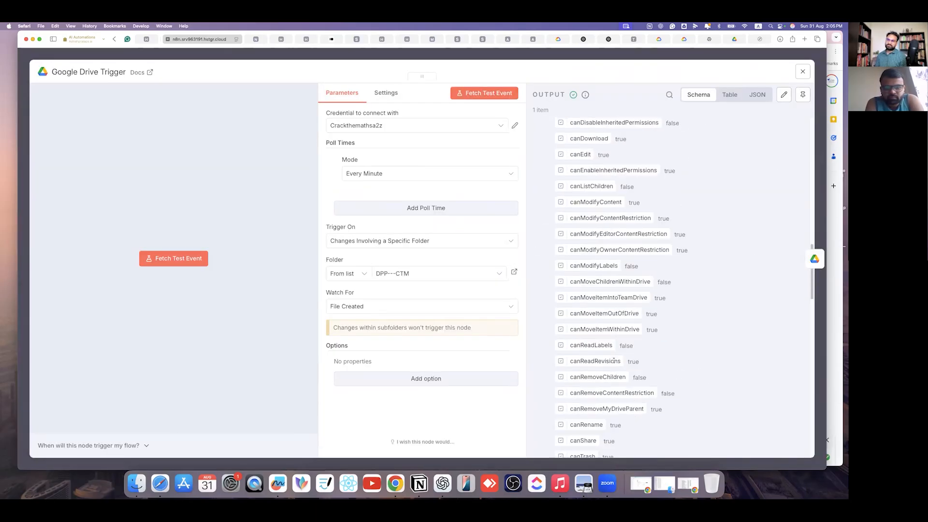
{"action": "scroll", "coordinate": [612, 345], "scroll_direction": "down", "scroll_amount": 10}
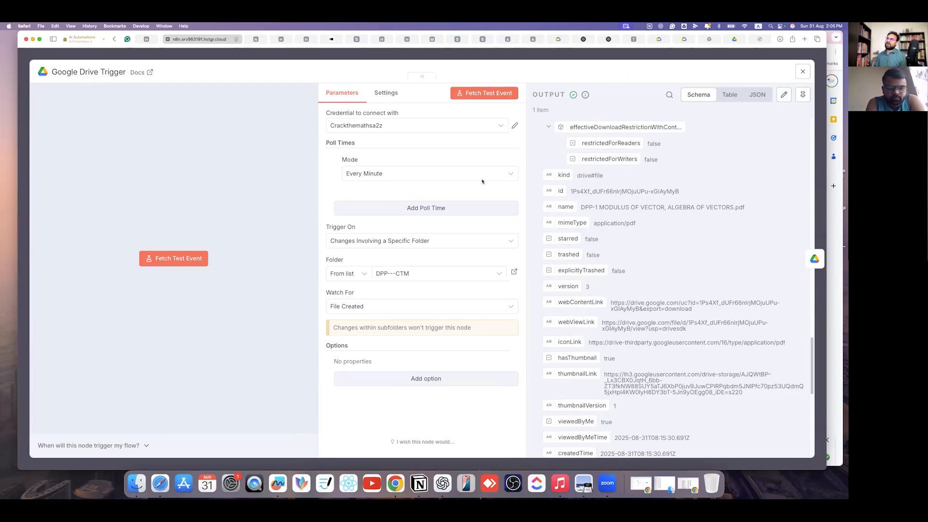
{"action": "key", "text": "Escape"}
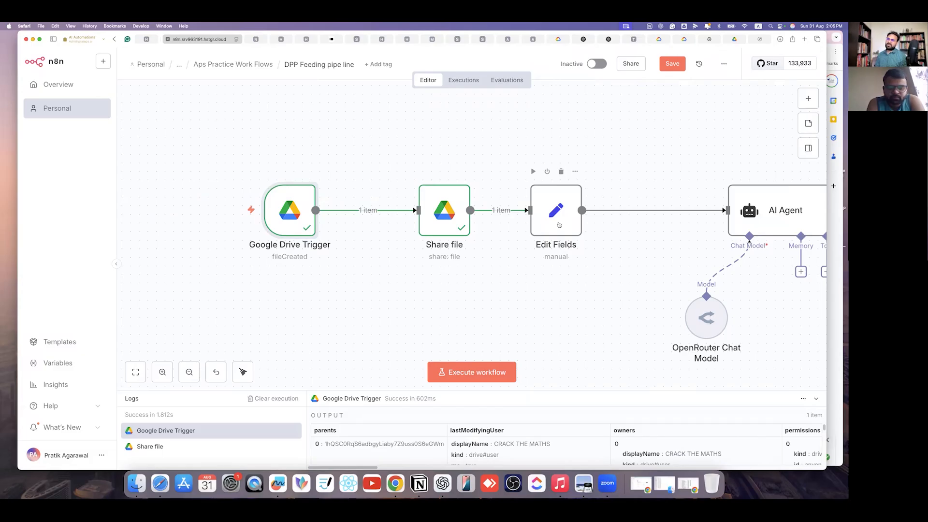
- In Edit Fields, map the trigger's name and webViewLink fields into Fields to Set
{"action": "double_click", "coordinate": [569, 226]}
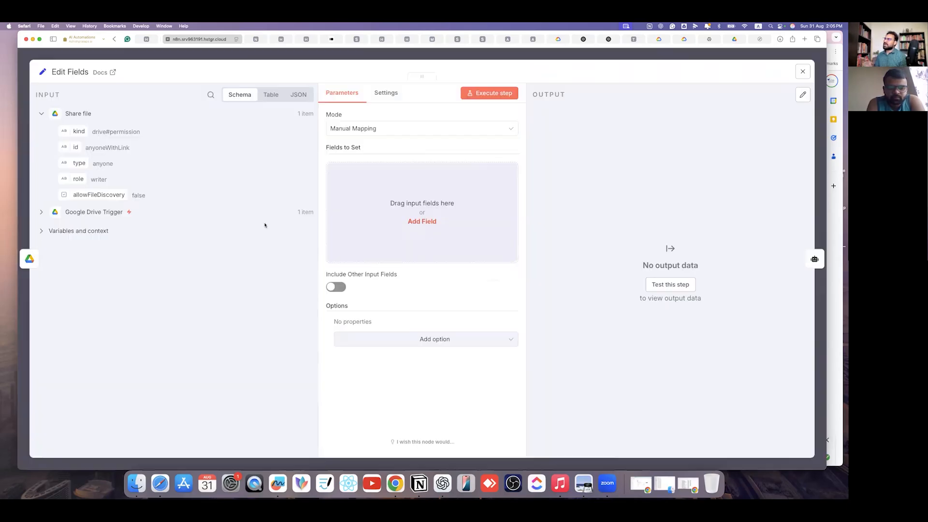
{"action": "left_click", "coordinate": [41, 212]}
{"action": "scroll", "coordinate": [144, 279], "scroll_direction": "down", "scroll_amount": 1}
{"action": "scroll", "coordinate": [144, 279], "scroll_direction": "down", "scroll_amount": 15}
{"action": "scroll", "coordinate": [150, 318], "scroll_direction": "down", "scroll_amount": 10}
{"action": "left_click_drag", "start_coordinate": [80, 157], "coordinate": [326, 300]}
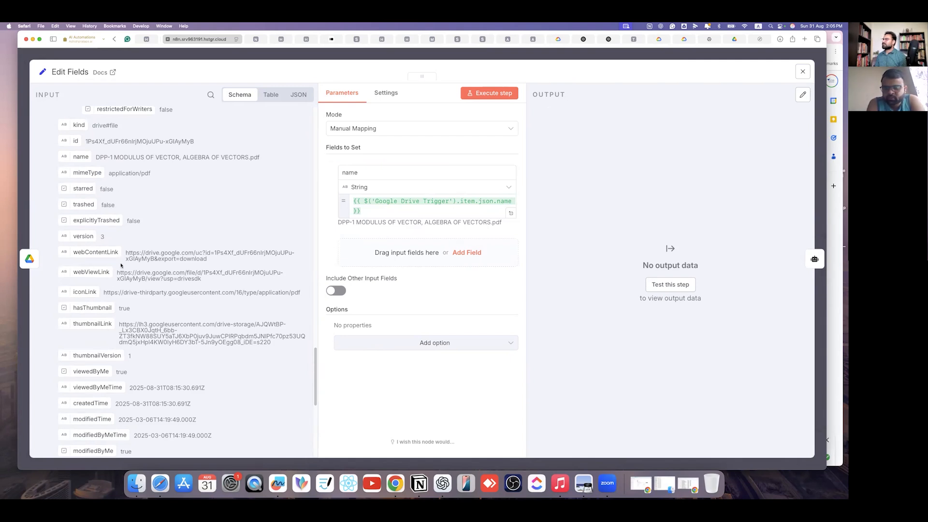
{"action": "left_click_drag", "start_coordinate": [83, 270], "coordinate": [425, 261]}
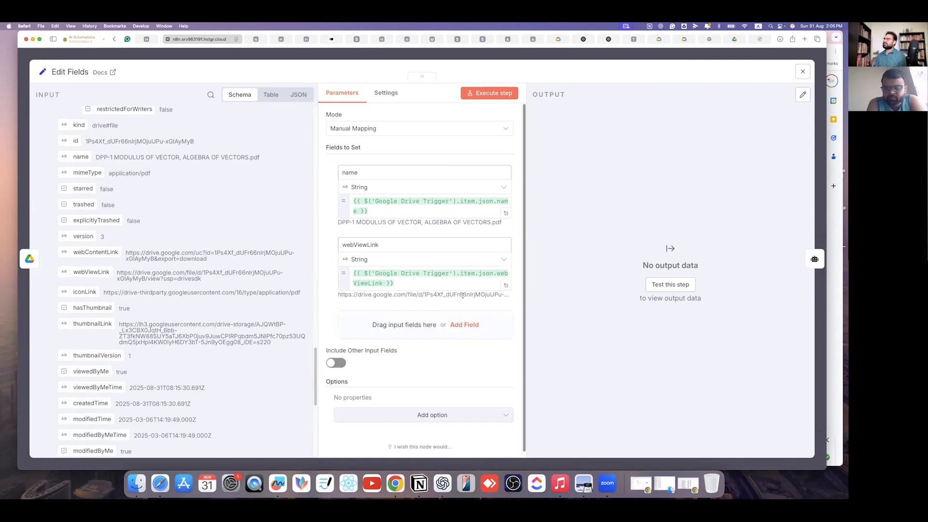
- Rename the node 'Name and Link' and execute it
{"action": "left_click", "coordinate": [79, 71]}
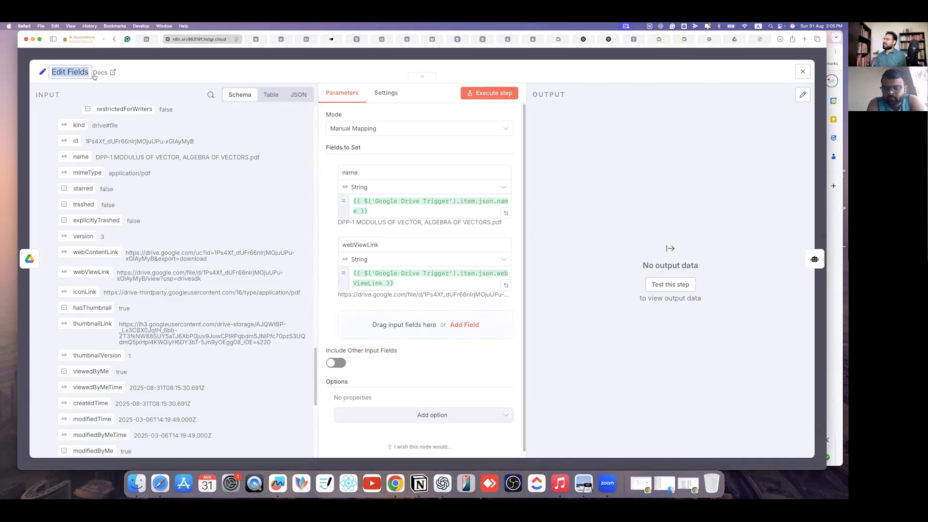
{"action": "type", "text": "Name and"}
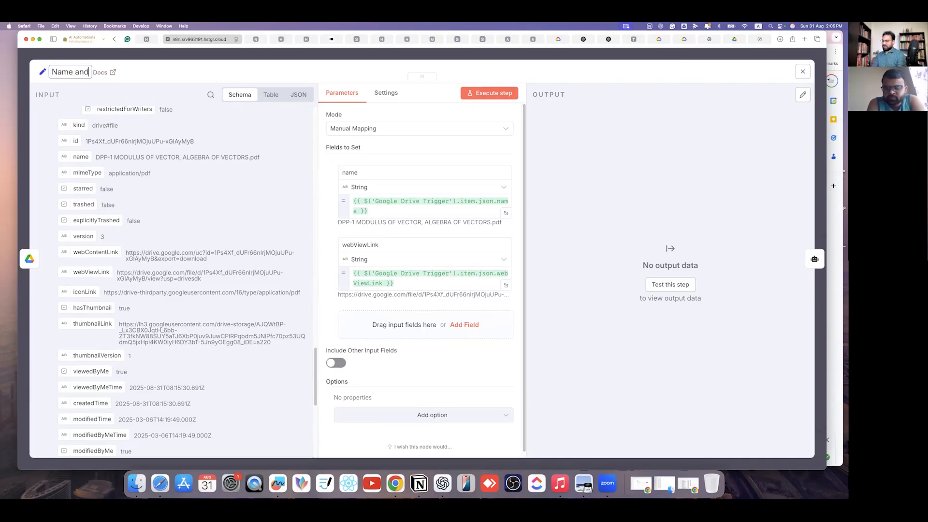
{"action": "type", "text": " Link"}
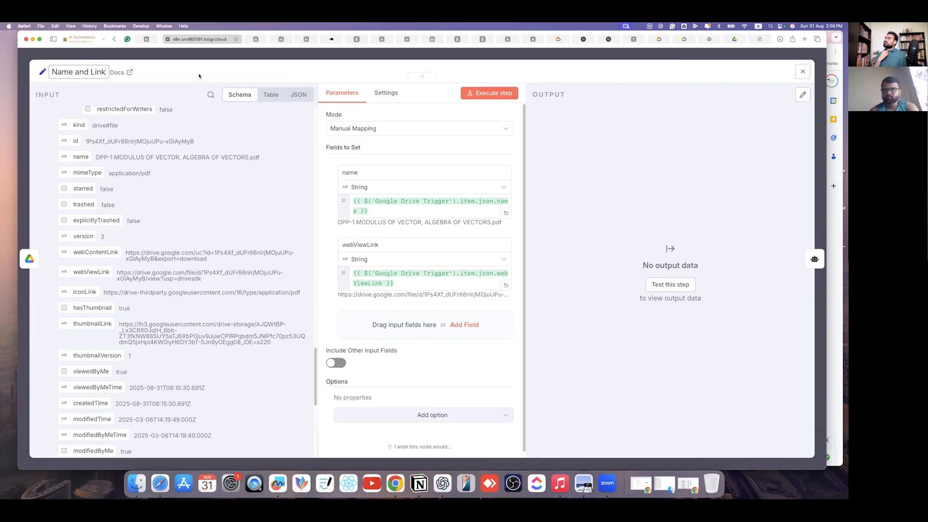
{"action": "left_click", "coordinate": [489, 92]}
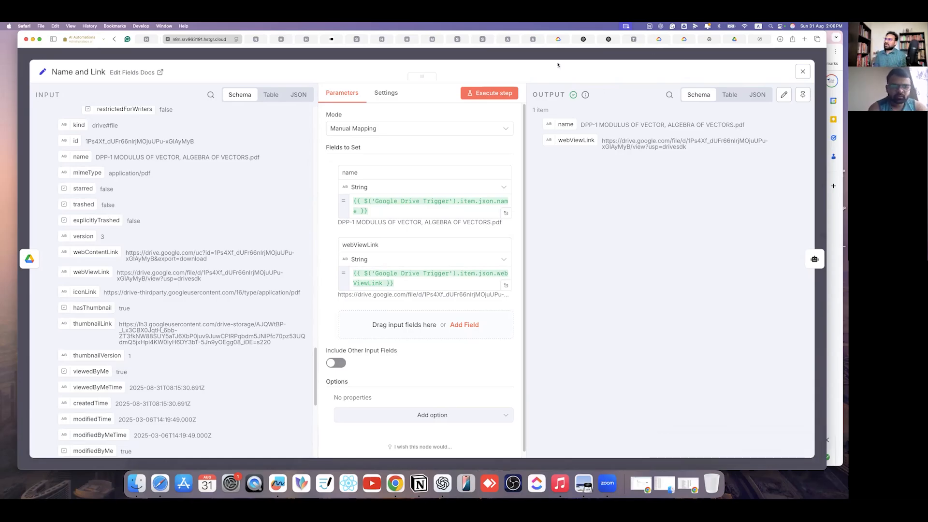
{"action": "key", "text": "Escape"}
{"action": "scroll", "coordinate": [620, 217], "scroll_direction": "right", "scroll_amount": 5}
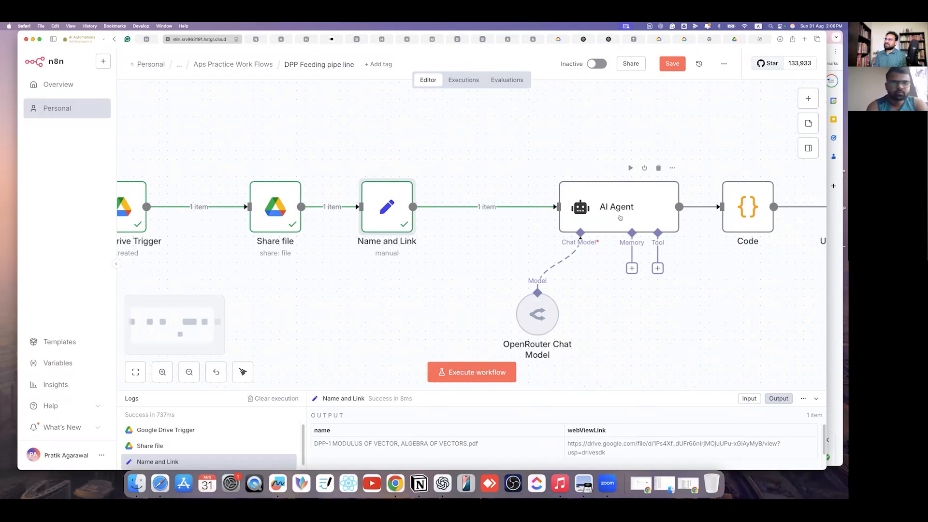
- Inspect the AI Agent node, leaving its prompt expression unchanged
{"action": "left_click", "coordinate": [620, 217]}
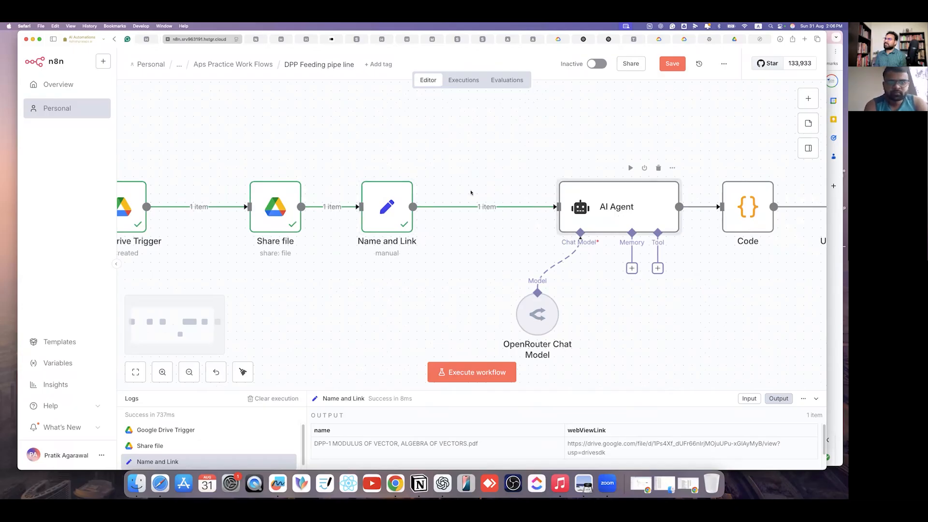
{"action": "double_click", "coordinate": [640, 196]}
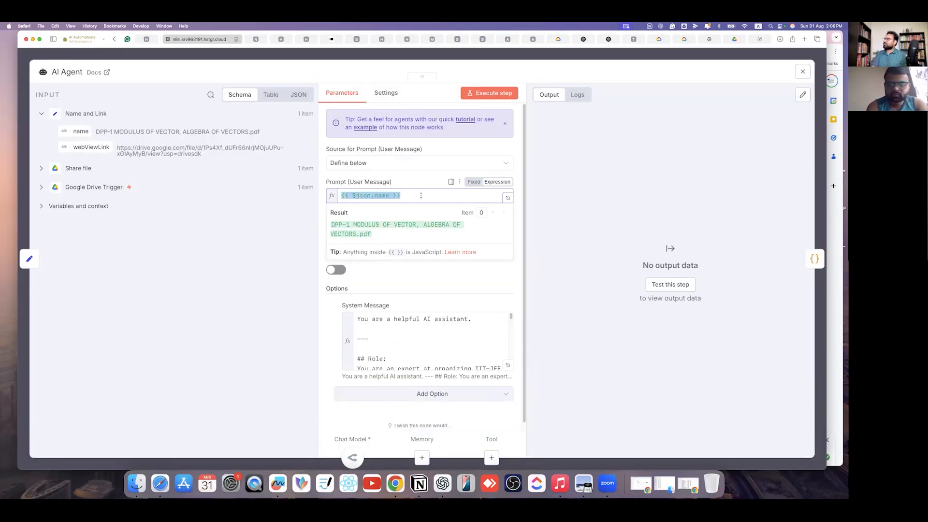
{"action": "key", "text": "BackSpace"}
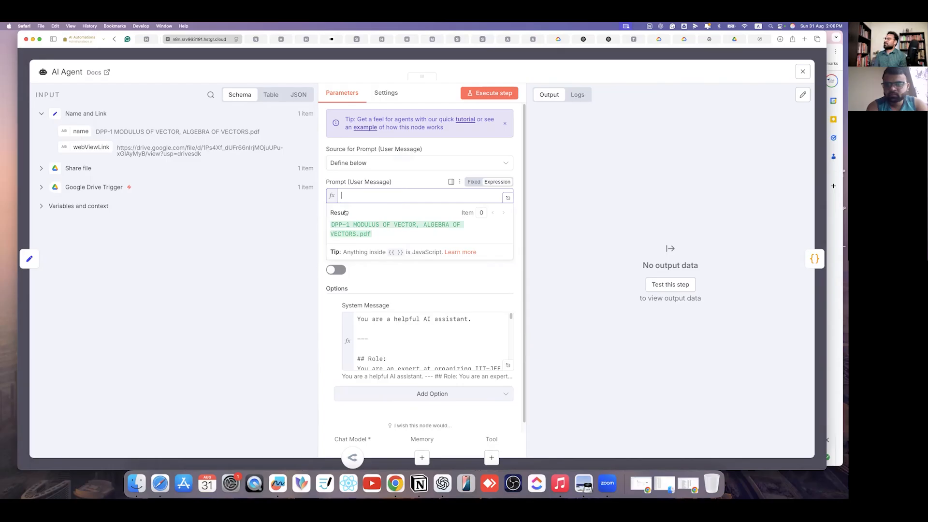
{"action": "left_click", "coordinate": [266, 256]}
{"action": "key", "text": "super+z"}
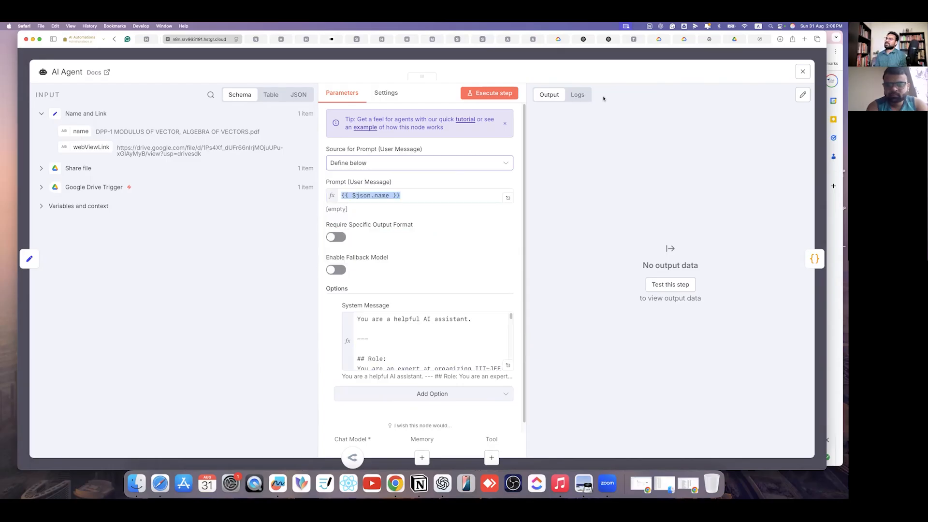
{"action": "key", "text": "Escape"}
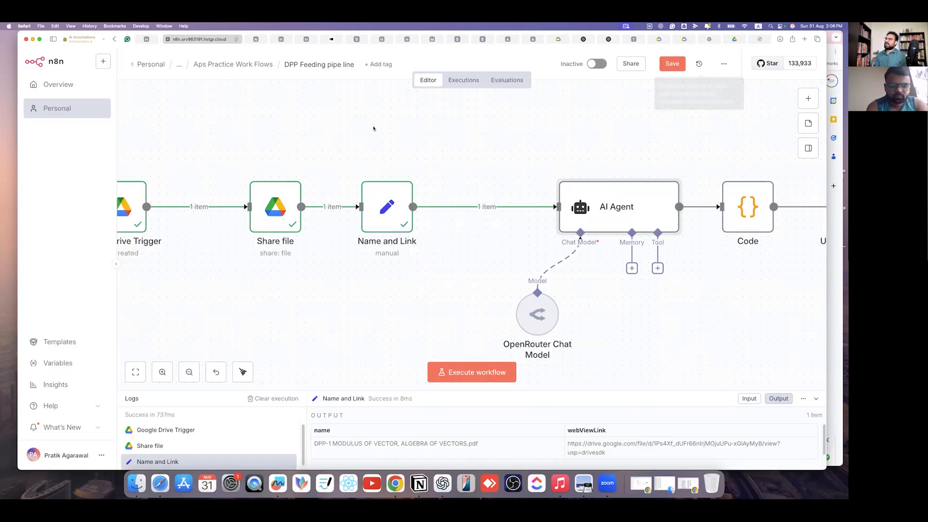
{"action": "scroll", "coordinate": [570, 248], "scroll_direction": "right", "scroll_amount": 5}
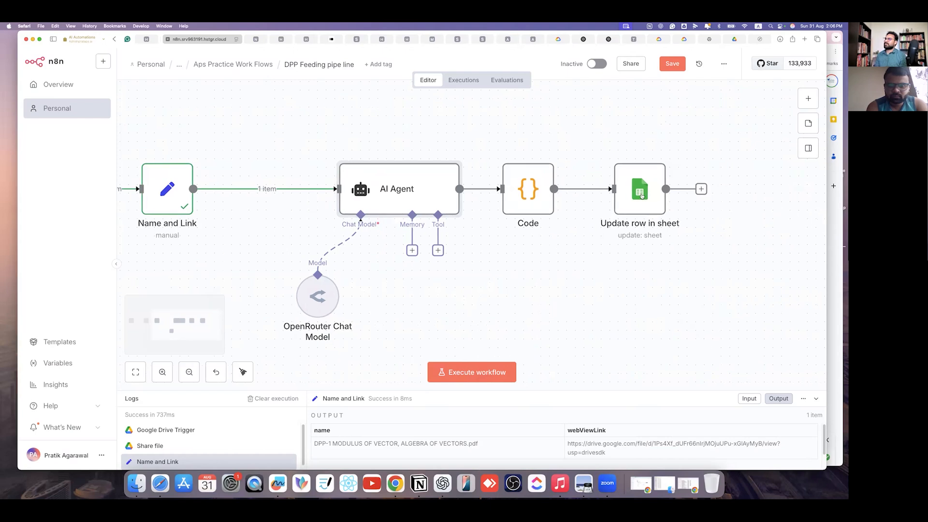
- Run the nodes before Update row in sheet, exposing the Code node's invalid JSON error
{"action": "double_click", "coordinate": [642, 196]}
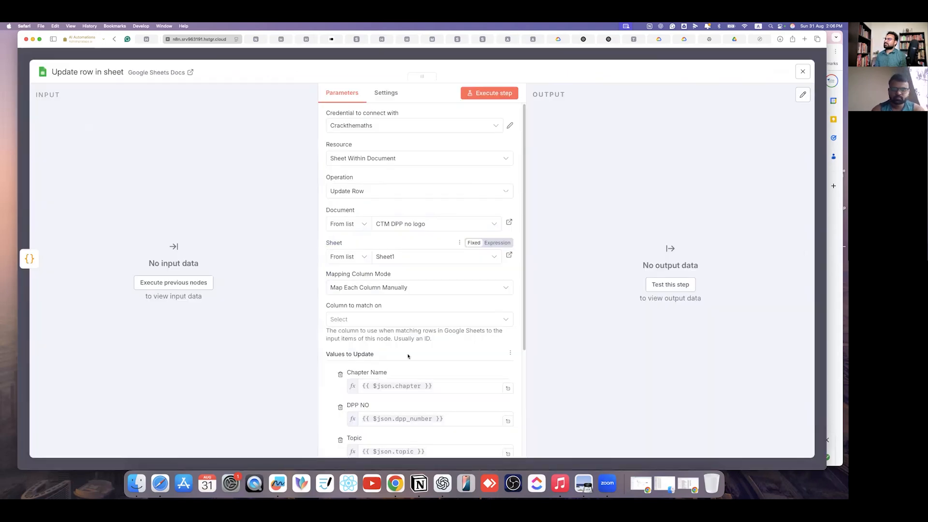
{"action": "scroll", "coordinate": [300, 312], "scroll_direction": "down", "scroll_amount": 3}
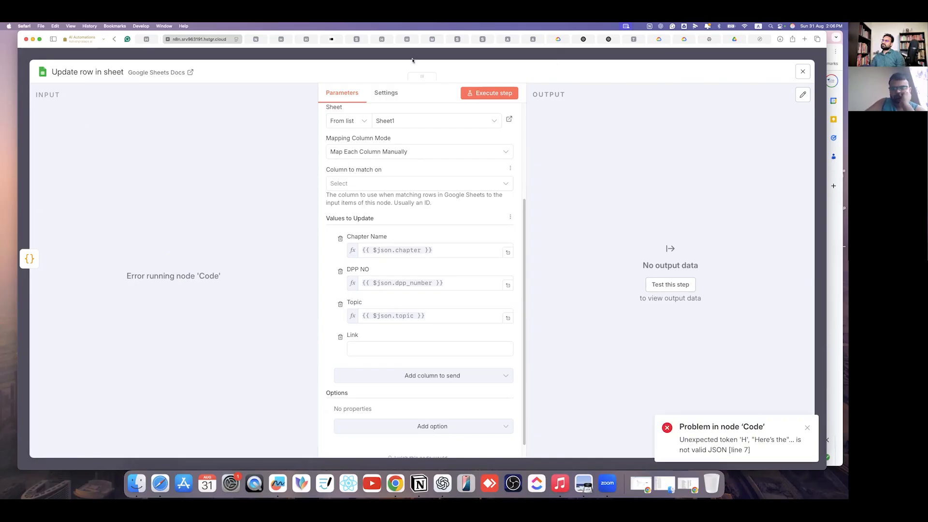
{"action": "key", "text": "Escape"}
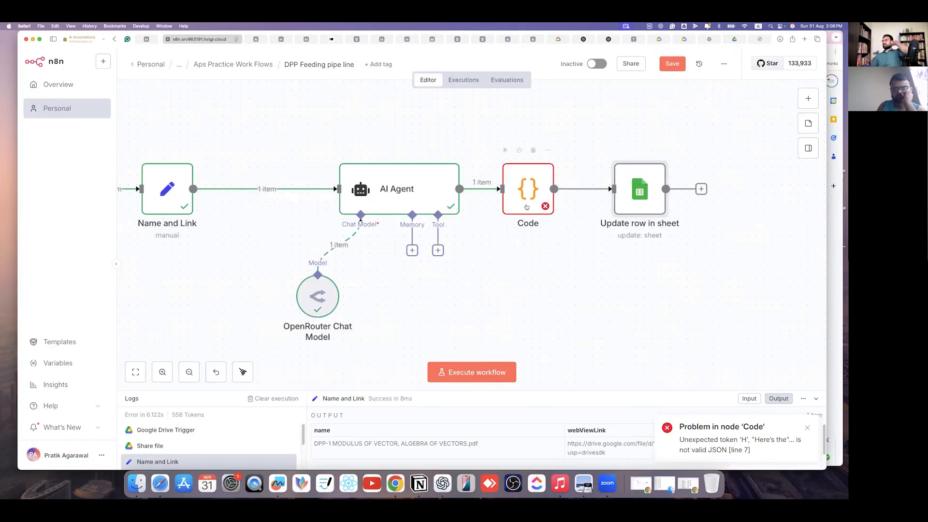
- Open the failing Code node and expand the JSON.parse error's stack trace at line 7
{"action": "double_click", "coordinate": [526, 204]}
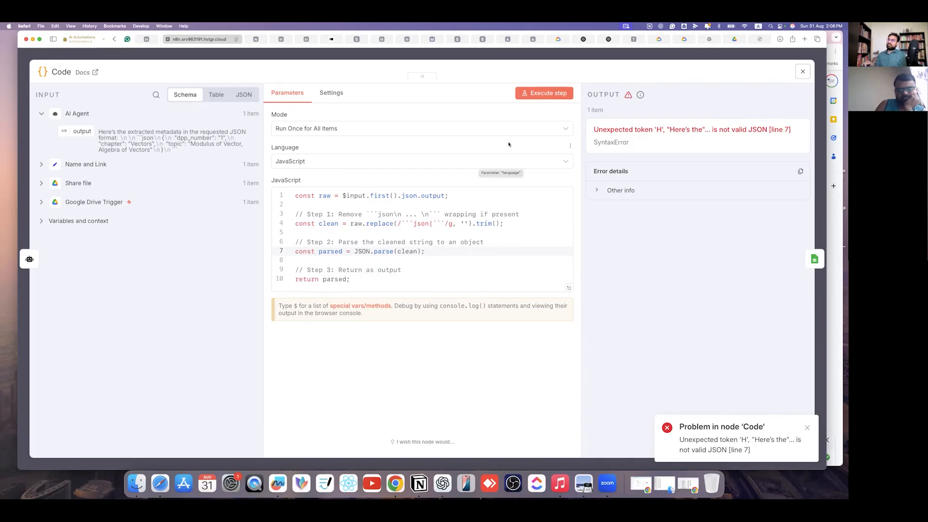
{"action": "left_click", "coordinate": [398, 261]}
{"action": "left_click", "coordinate": [468, 253]}
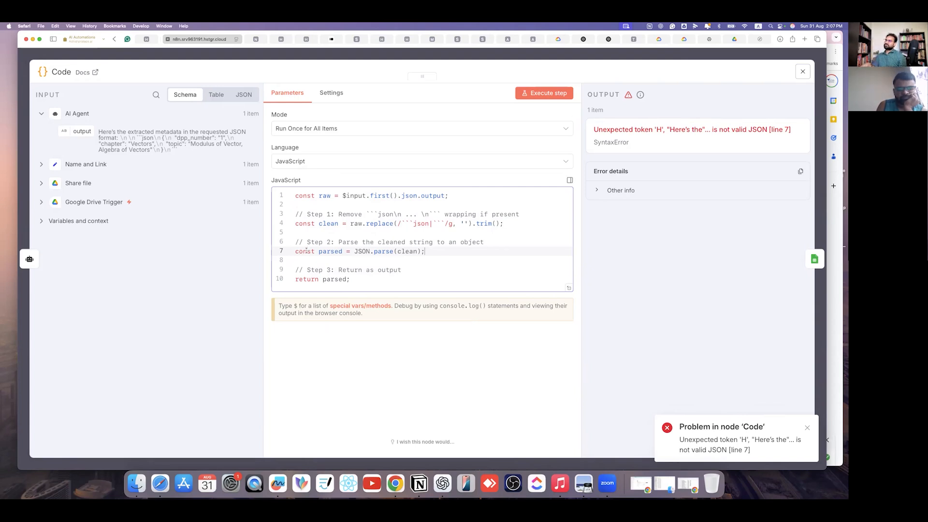
{"action": "left_click", "coordinate": [597, 191]}
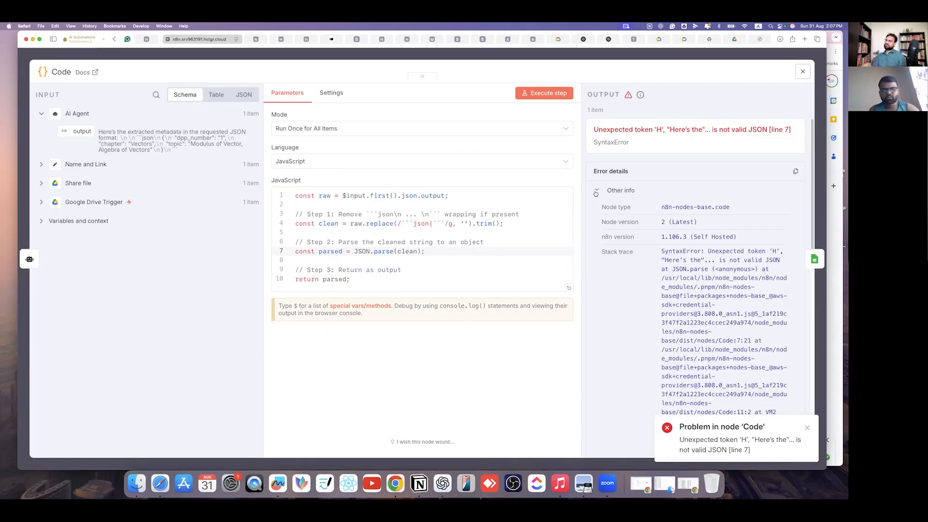
- Screenshot the input data and code, then switch to the n8n Assistant chat in ChatGPT
{"action": "key", "text": "super+shift+4"}
{"action": "left_click_drag", "start_coordinate": [34, 80], "coordinate": [757, 398]}
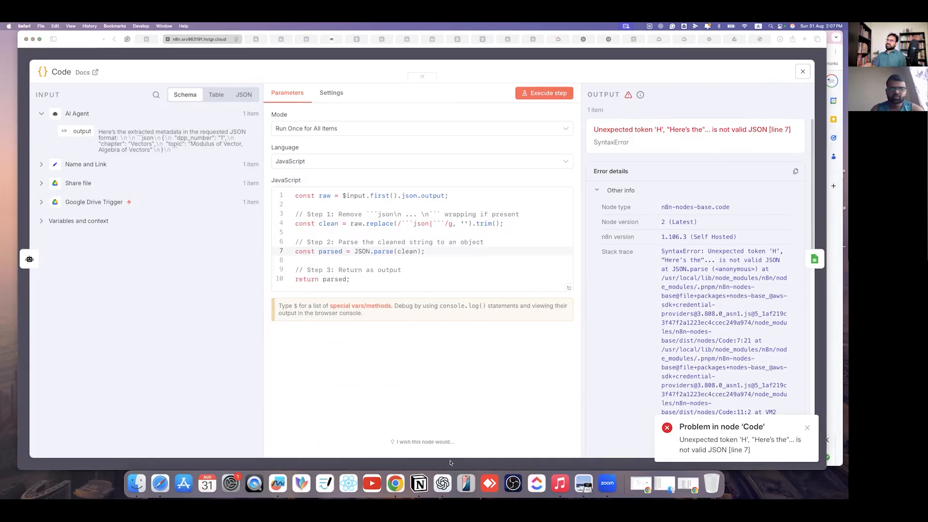
{"action": "left_click", "coordinate": [442, 484]}
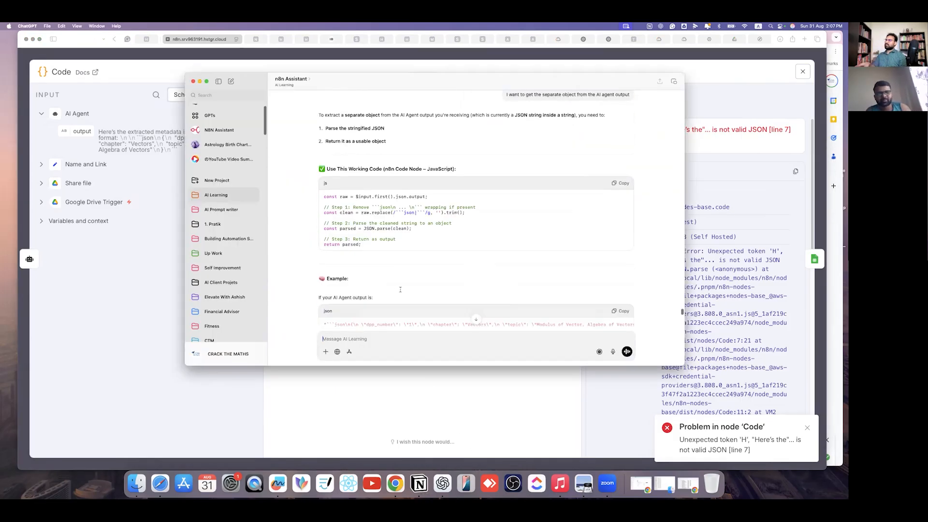
- Attach the latest error screenshot to the ChatGPT message
{"action": "left_click", "coordinate": [327, 351]}
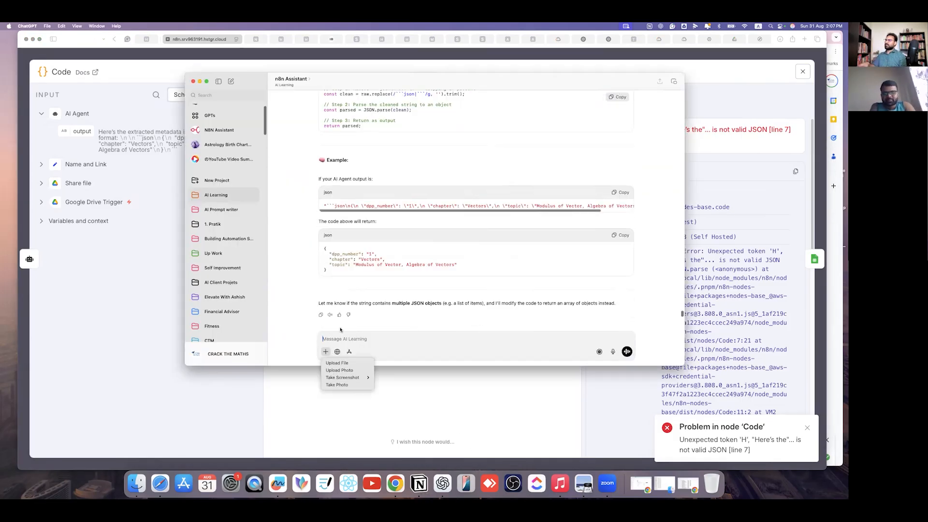
{"action": "left_click", "coordinate": [342, 362]}
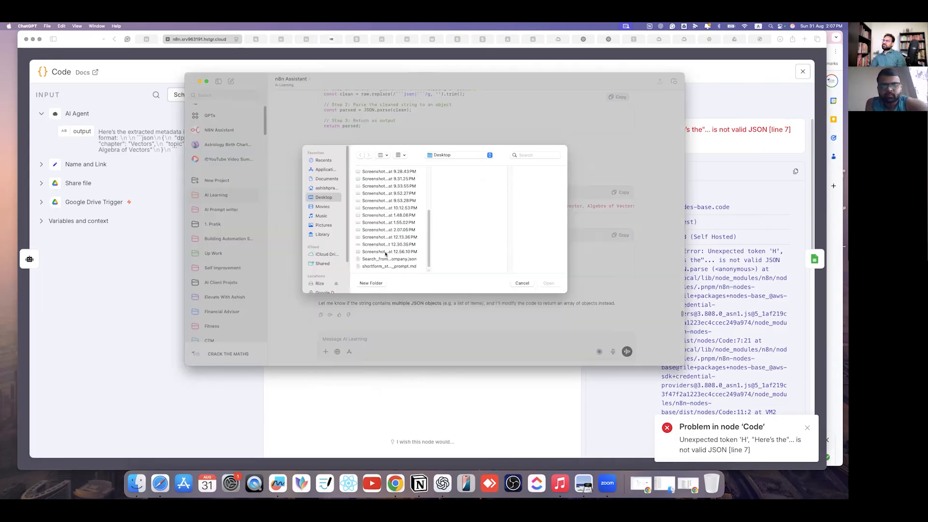
{"action": "left_click", "coordinate": [385, 245]}
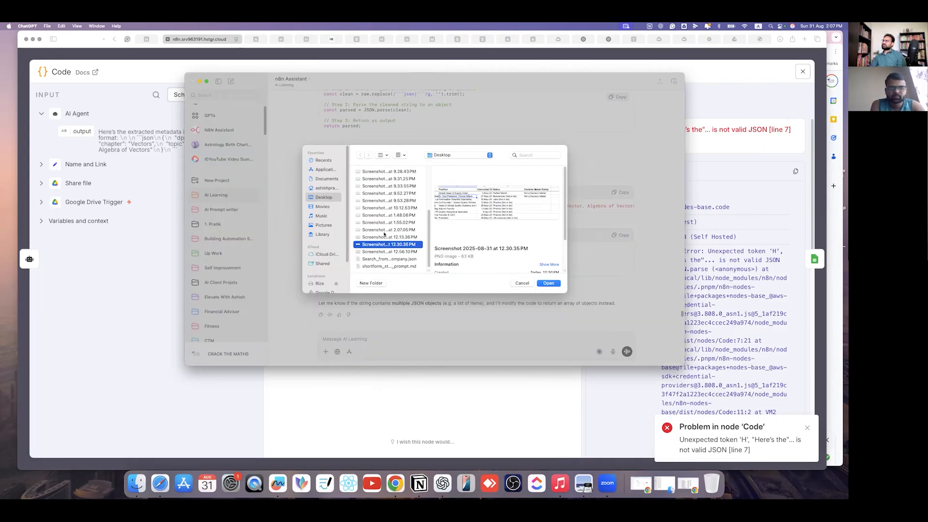
{"action": "left_click", "coordinate": [385, 236]}
{"action": "left_click", "coordinate": [384, 230]}
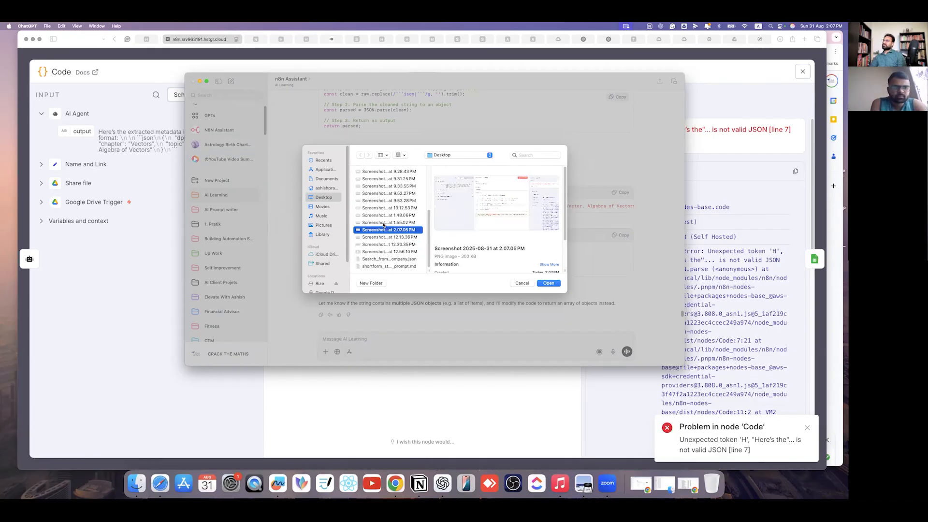
{"action": "left_click", "coordinate": [546, 286]}
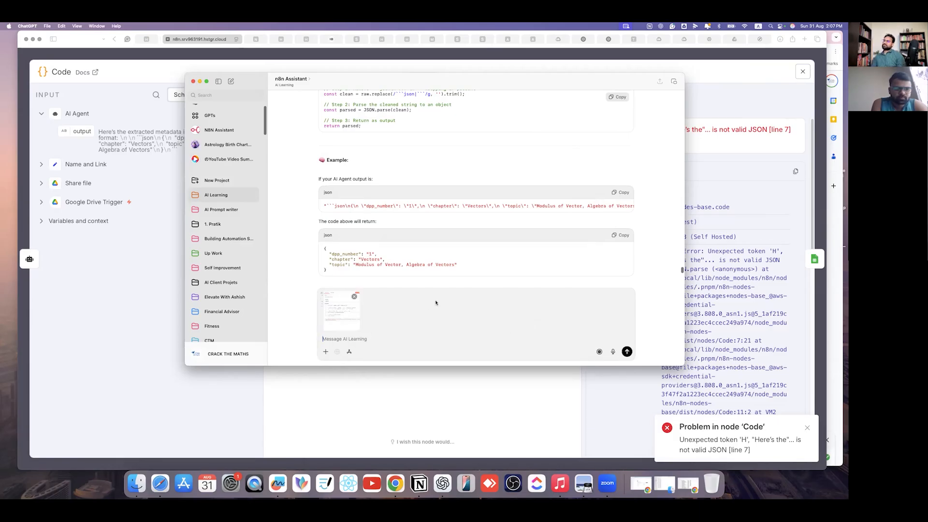
- Send the screenshot and copy the corrected JSON-extraction code from the reply
{"action": "left_click", "coordinate": [627, 352]}
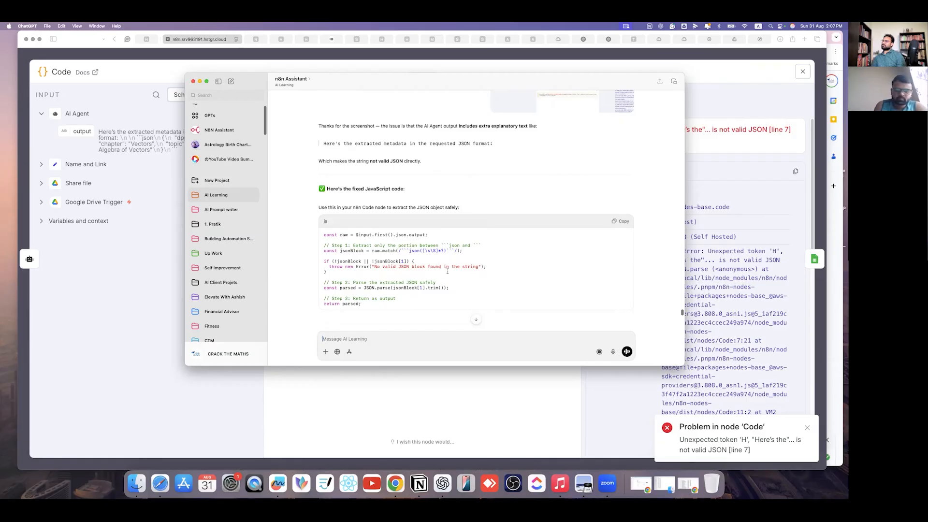
{"action": "left_click", "coordinate": [621, 221]}
{"action": "left_click", "coordinate": [486, 384]}
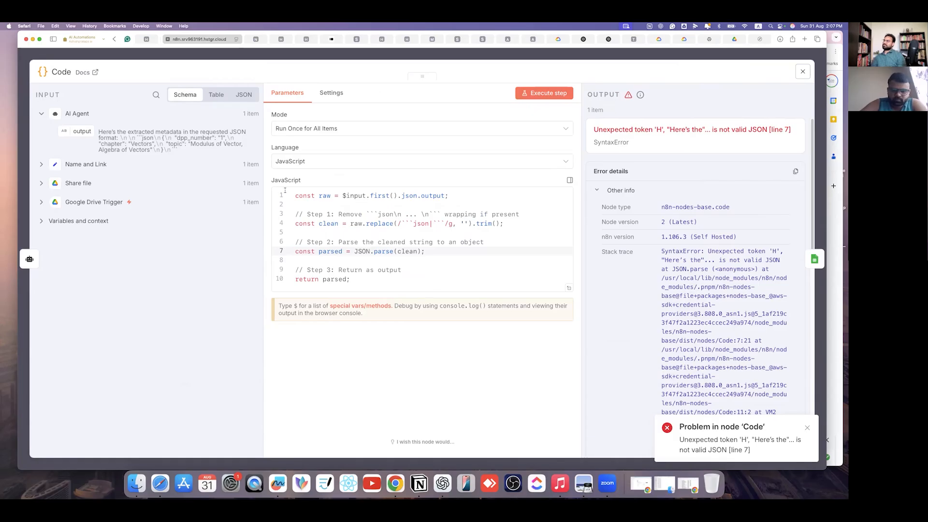
- Replace the Code node's script with the match-based version and run it successfully
{"action": "left_click", "coordinate": [366, 269]}
{"action": "key", "text": "super+a"}
{"action": "key", "text": "super+v"}
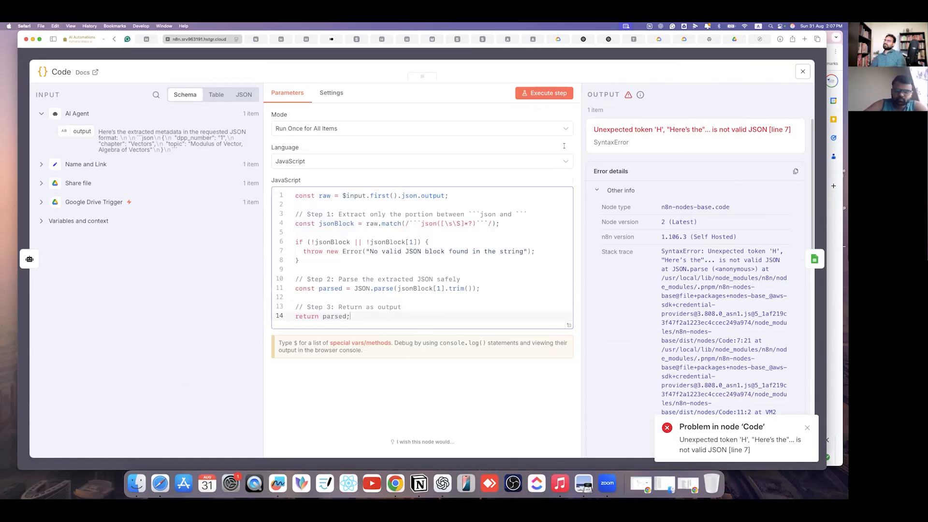
{"action": "left_click", "coordinate": [555, 97]}
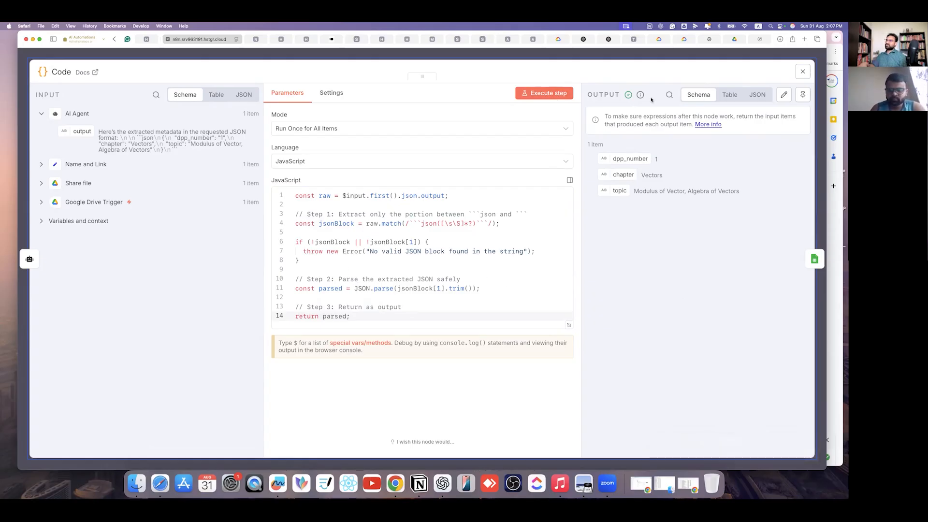
{"action": "key", "text": "Escape"}
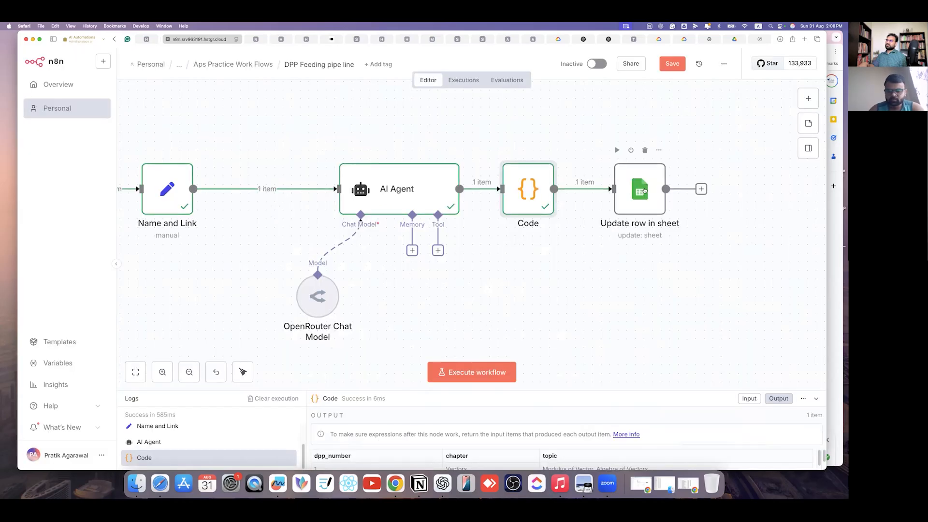
{"action": "key", "text": "Return"}
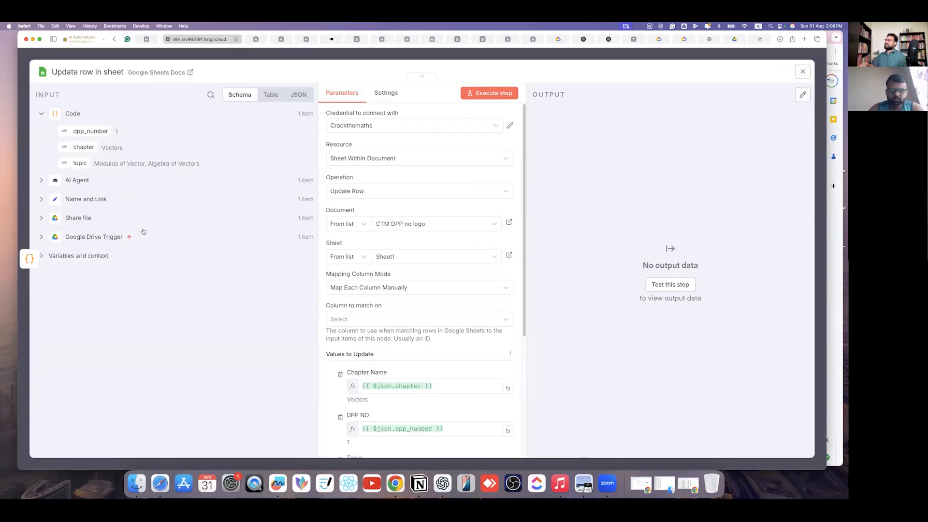
- Map Name and Link's webViewLink into the Link column and test the sheet node
{"action": "left_click", "coordinate": [41, 199]}
{"action": "scroll", "coordinate": [382, 368], "scroll_direction": "down", "scroll_amount": 5}
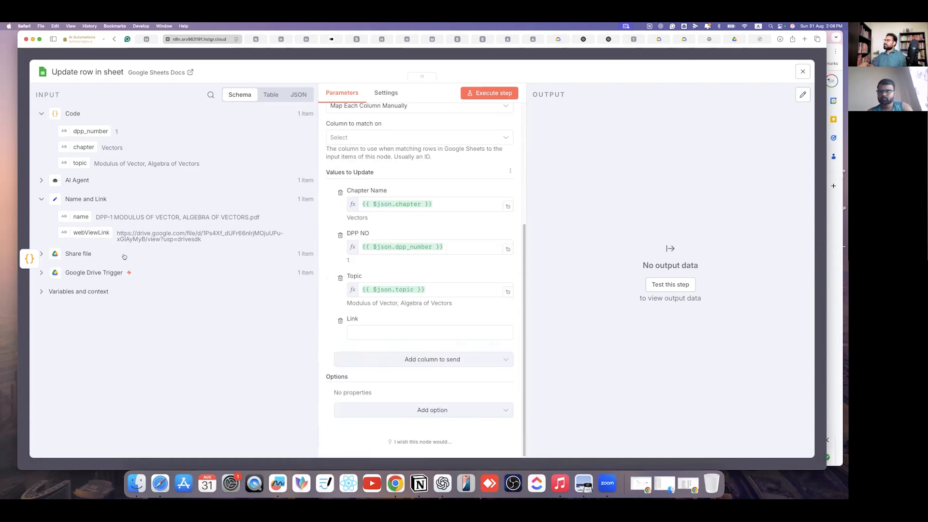
{"action": "left_click_drag", "start_coordinate": [85, 236], "coordinate": [375, 335]}
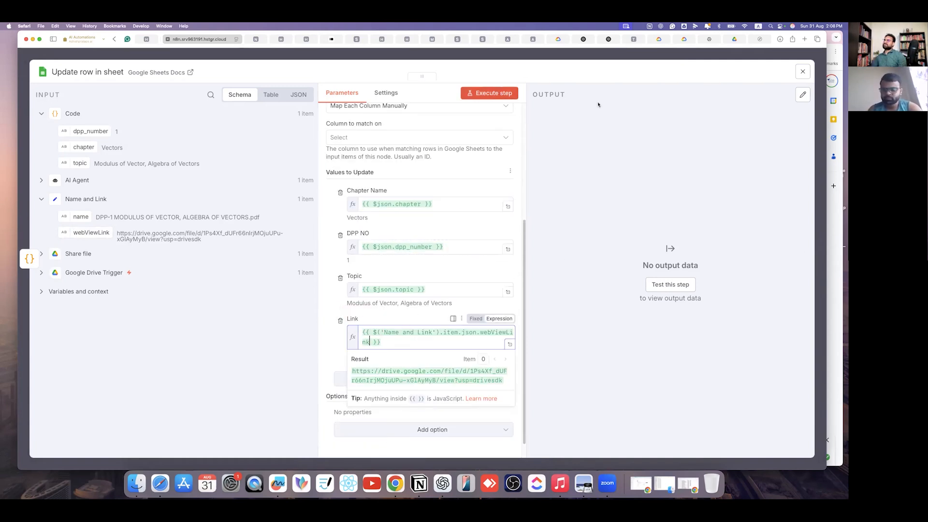
{"action": "left_click", "coordinate": [498, 94]}
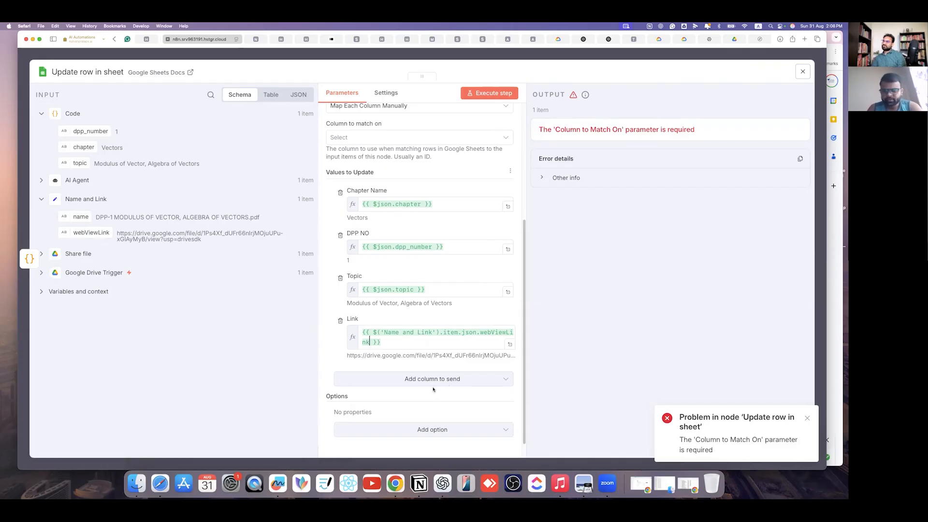
- Add a Cell Format option and open the Column to Match On choices
{"action": "left_click", "coordinate": [433, 430]}
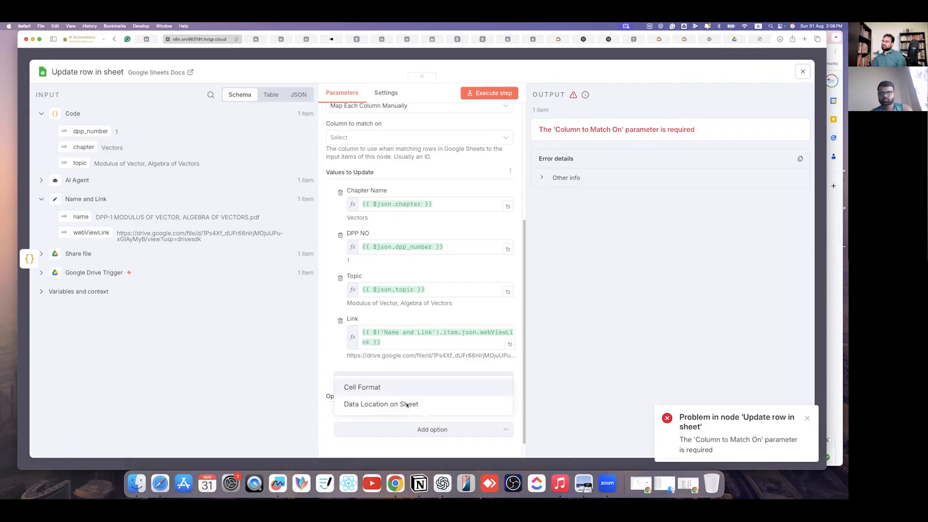
{"action": "left_click", "coordinate": [403, 393]}
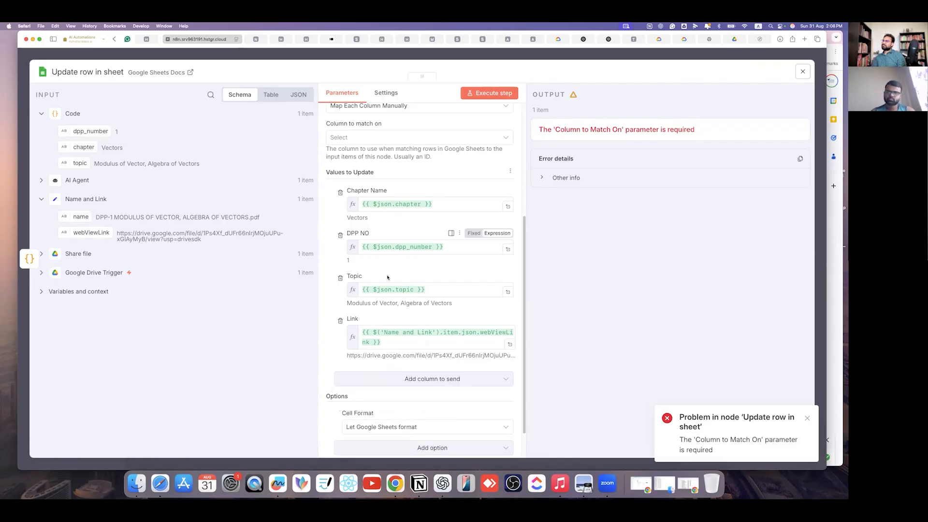
{"action": "scroll", "coordinate": [415, 232], "scroll_direction": "up", "scroll_amount": 3}
{"action": "left_click", "coordinate": [412, 223]}
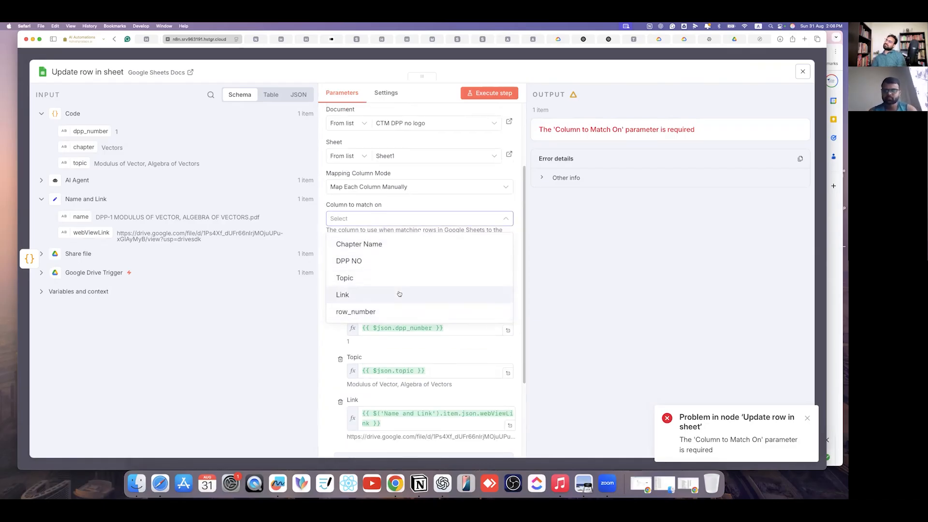
- Set the column to match on to row_number
{"action": "left_click", "coordinate": [381, 312]}
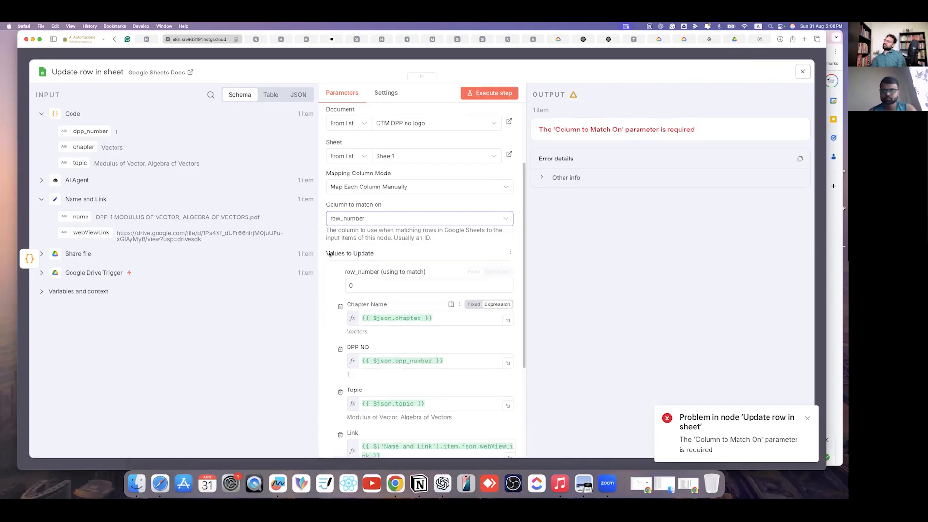
{"action": "left_click", "coordinate": [370, 287]}
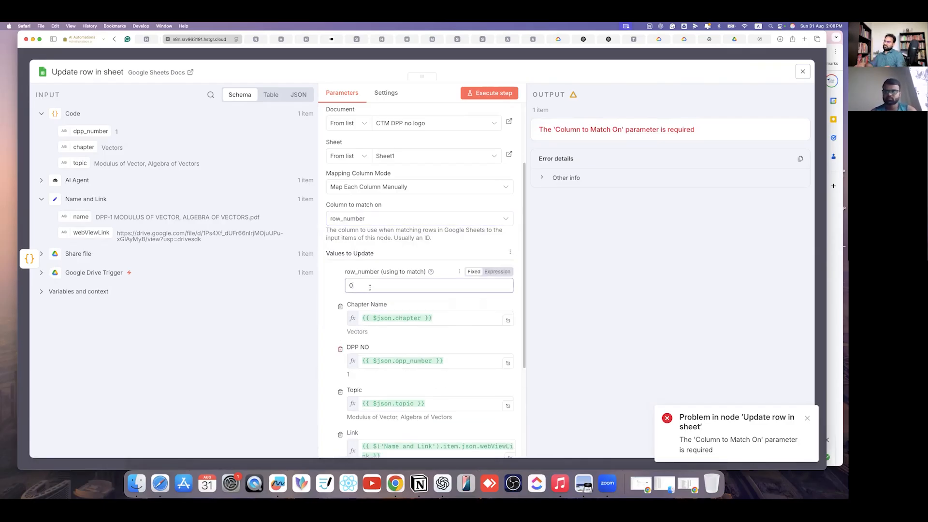
{"action": "mouse_move", "coordinate": [431, 272]}
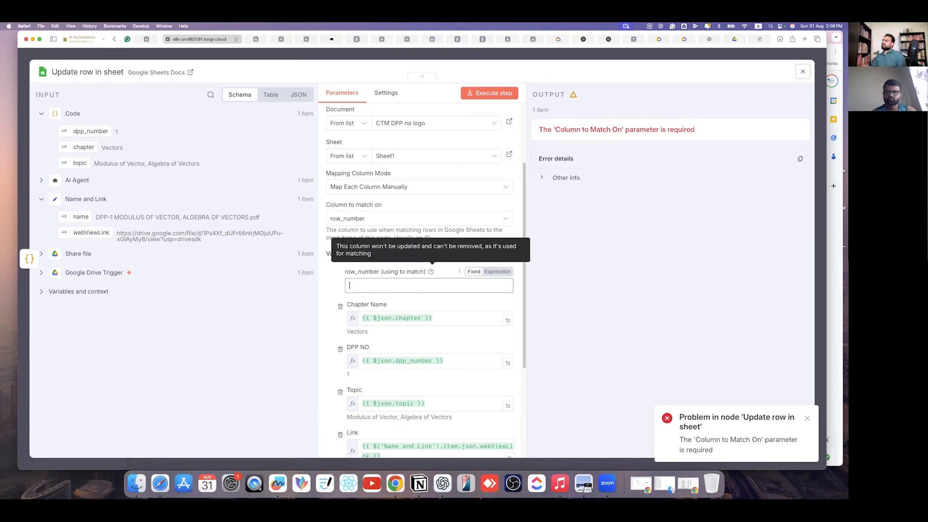
- Switch the operation to Append Row, run it successfully, and bring up the Google Sheet
{"action": "scroll", "coordinate": [415, 136], "scroll_direction": "up", "scroll_amount": 2}
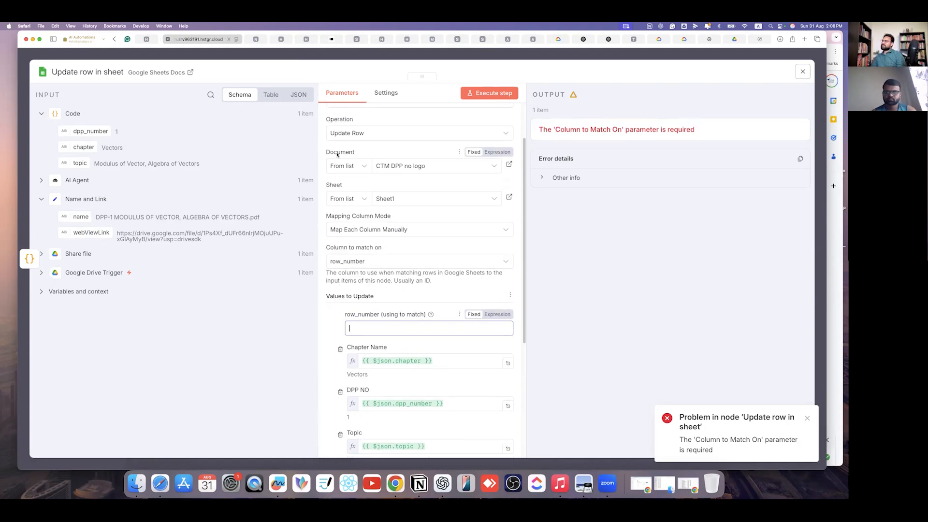
{"action": "left_click", "coordinate": [415, 136]}
{"action": "scroll", "coordinate": [372, 174], "scroll_direction": "down", "scroll_amount": 3}
{"action": "scroll", "coordinate": [375, 209], "scroll_direction": "up", "scroll_amount": 3}
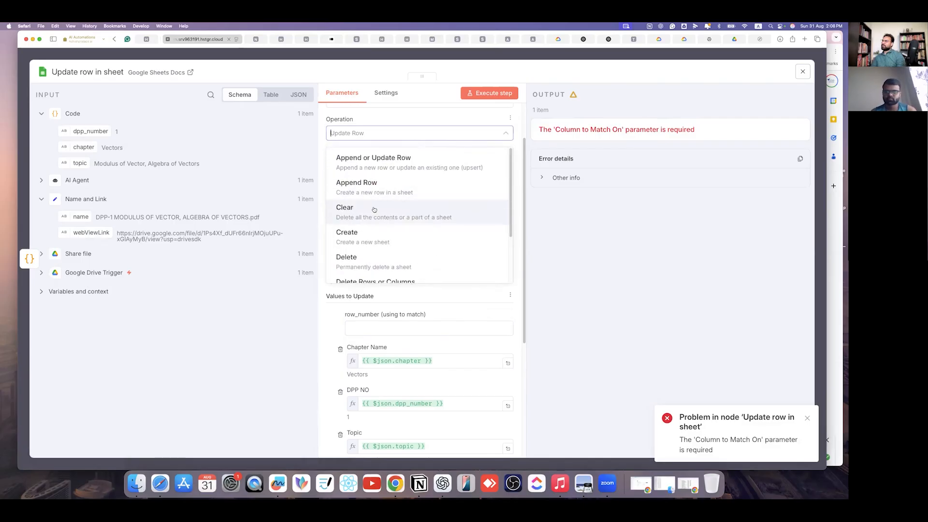
{"action": "left_click", "coordinate": [358, 189]}
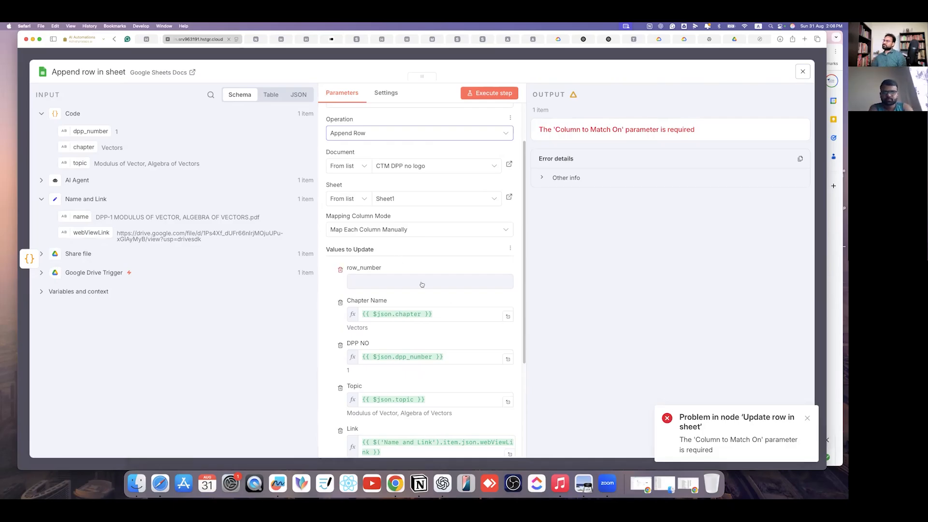
{"action": "left_click", "coordinate": [514, 96]}
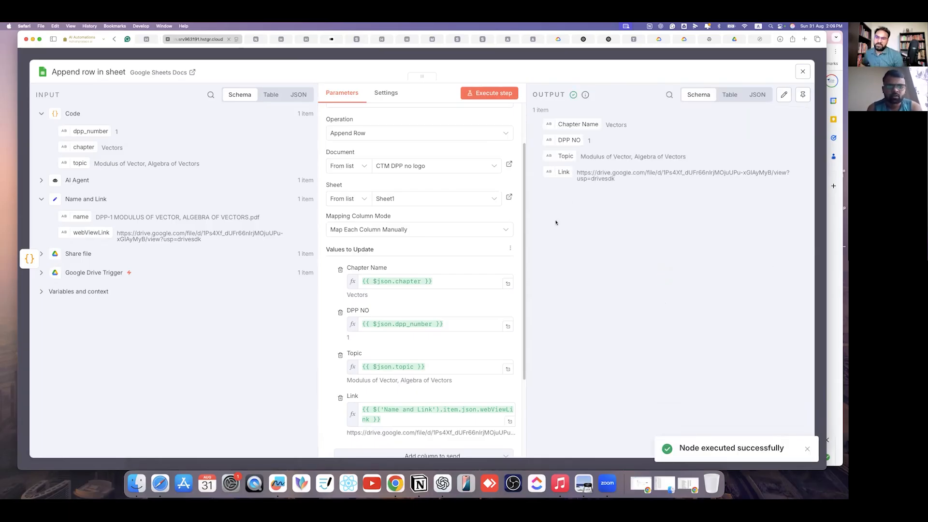
{"action": "left_click", "coordinate": [688, 485]}
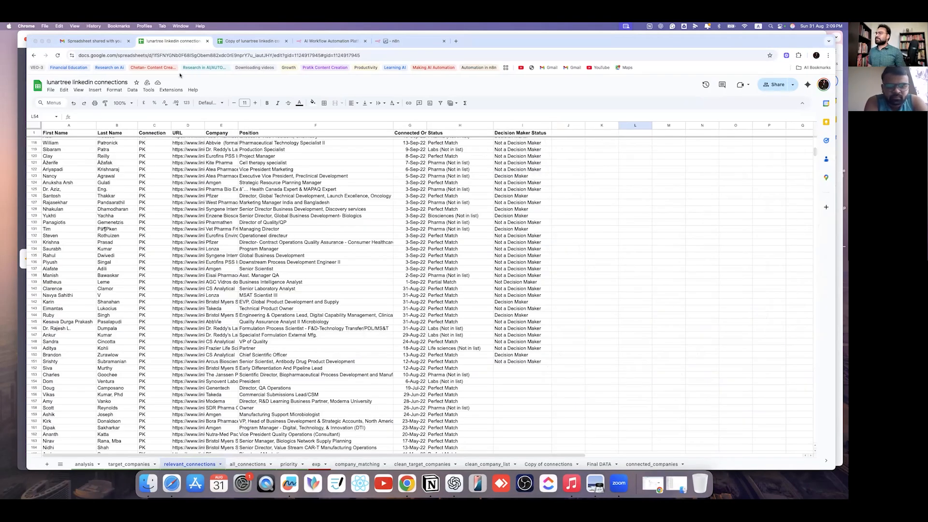
{"action": "scroll", "coordinate": [450, 282], "scroll_direction": "down", "scroll_amount": 15}
{"action": "scroll", "coordinate": [449, 283], "scroll_direction": "down", "scroll_amount": 15}
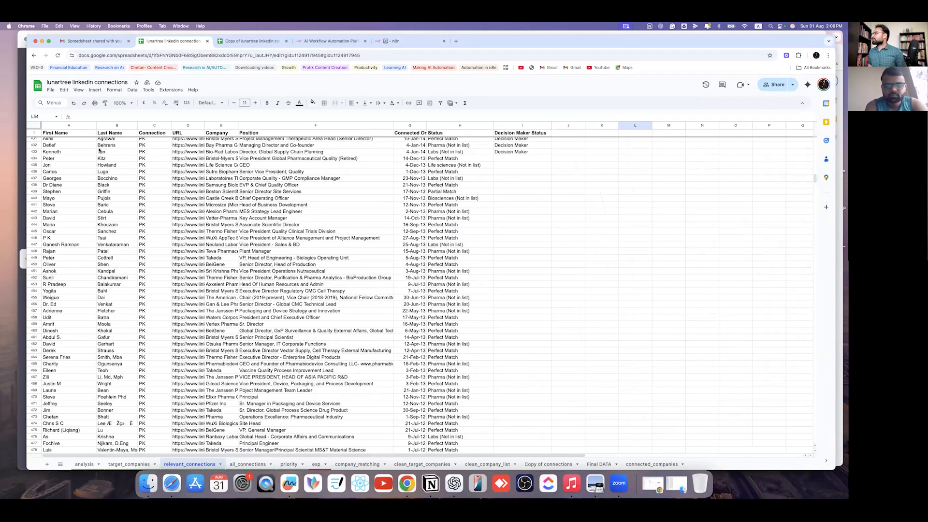
{"action": "scroll", "coordinate": [410, 247], "scroll_direction": "up", "scroll_amount": 5}
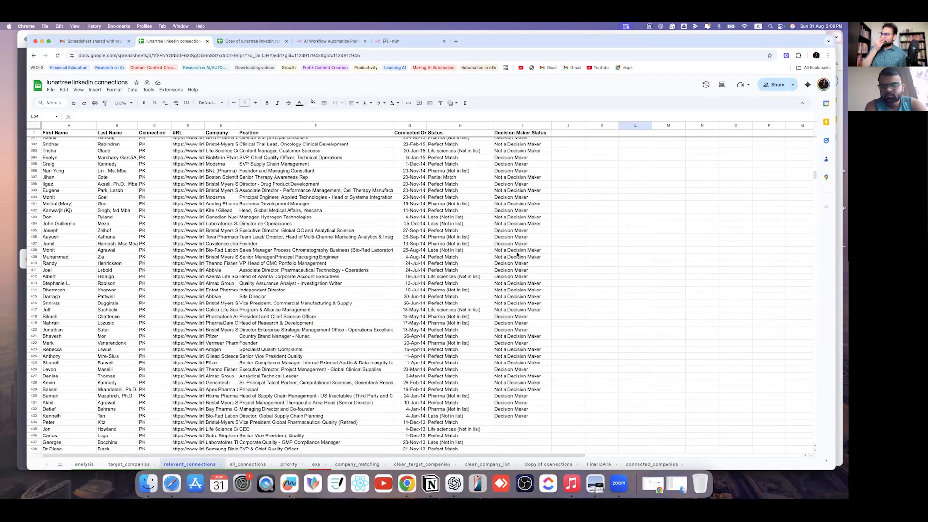
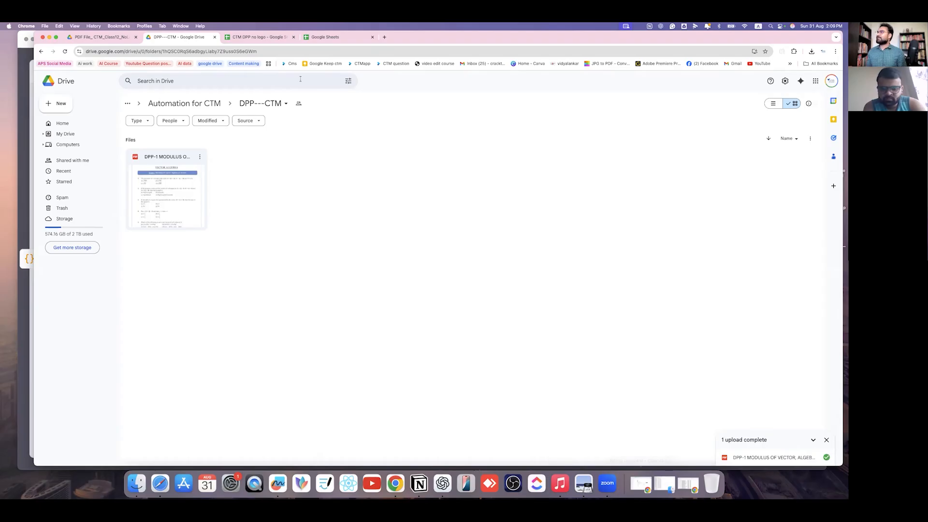
- Switch from the DPP---CTM Drive folder to the CTM DPP no logo spreadsheet tab
{"action": "left_click", "coordinate": [258, 37]}
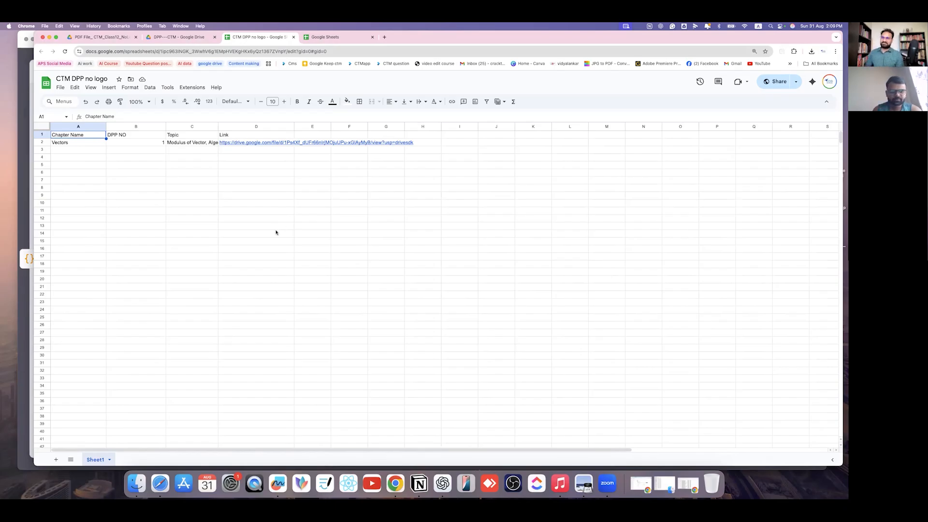
- Widen columns B and D and wrap the Drive link in cell D2
{"action": "left_click_drag", "start_coordinate": [165, 127], "coordinate": [313, 127]}
{"action": "left_click_drag", "start_coordinate": [395, 126], "coordinate": [451, 127]}
{"action": "left_click", "coordinate": [443, 141]}
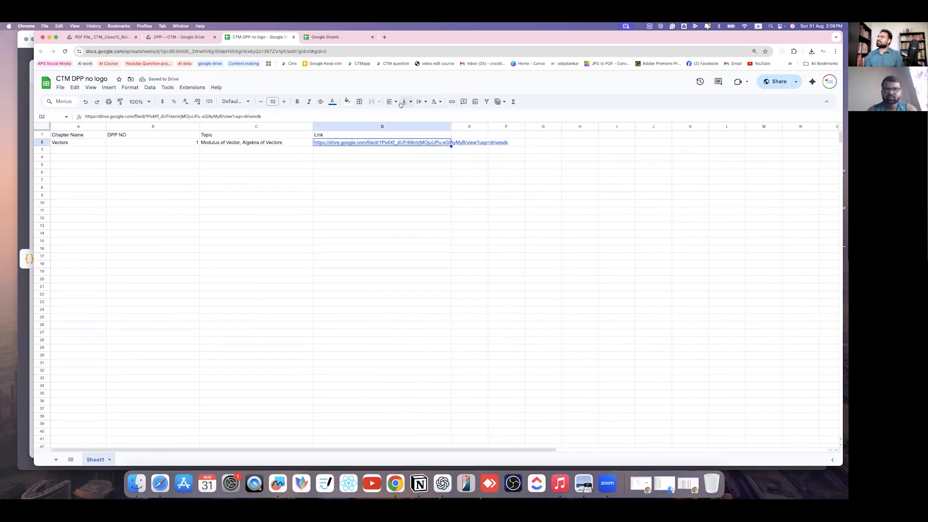
{"action": "left_click", "coordinate": [423, 102]}
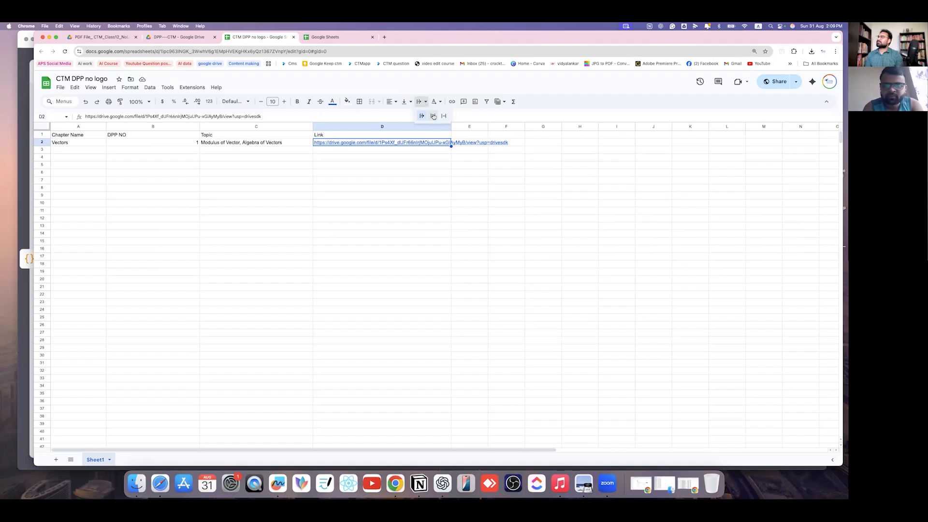
{"action": "left_click", "coordinate": [432, 116]}
{"action": "left_click", "coordinate": [381, 207]}
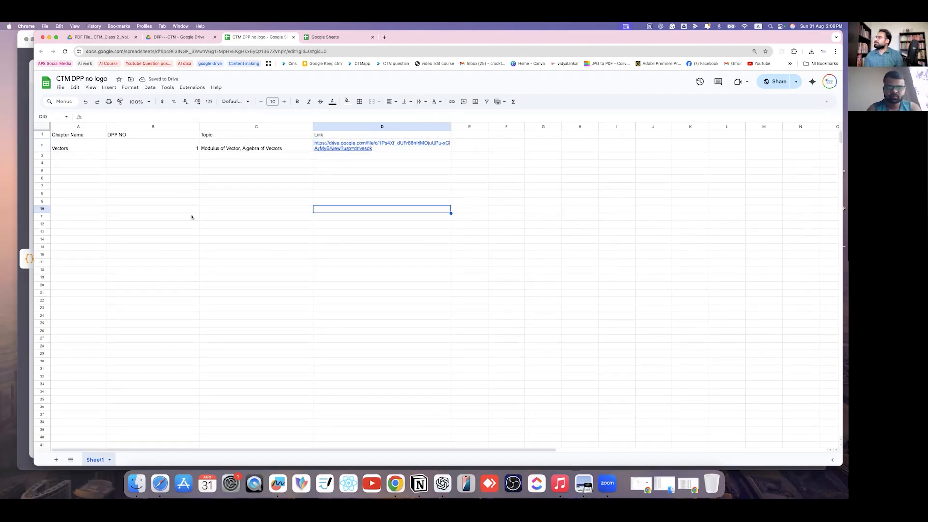
- Center the DPP NO column horizontally and center the Topic column horizontally and vertically
{"action": "left_click", "coordinate": [164, 148]}
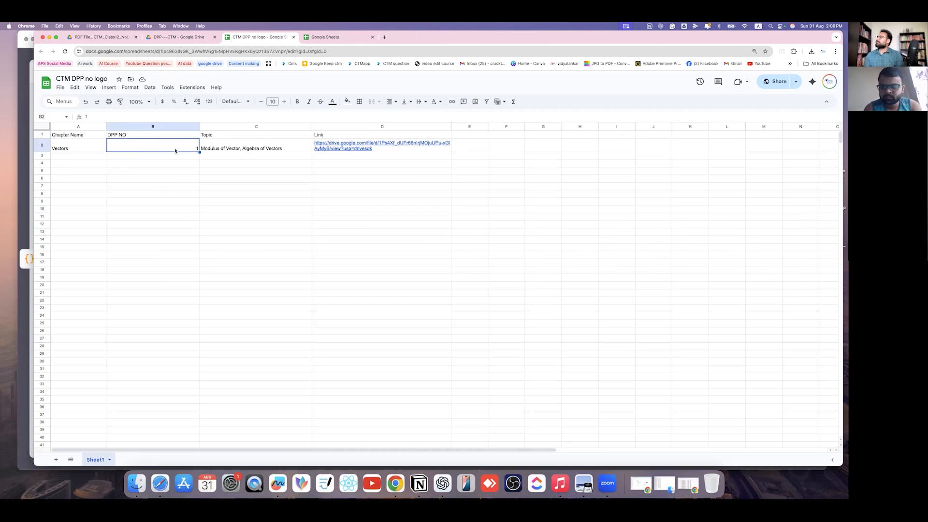
{"action": "left_click", "coordinate": [145, 127]}
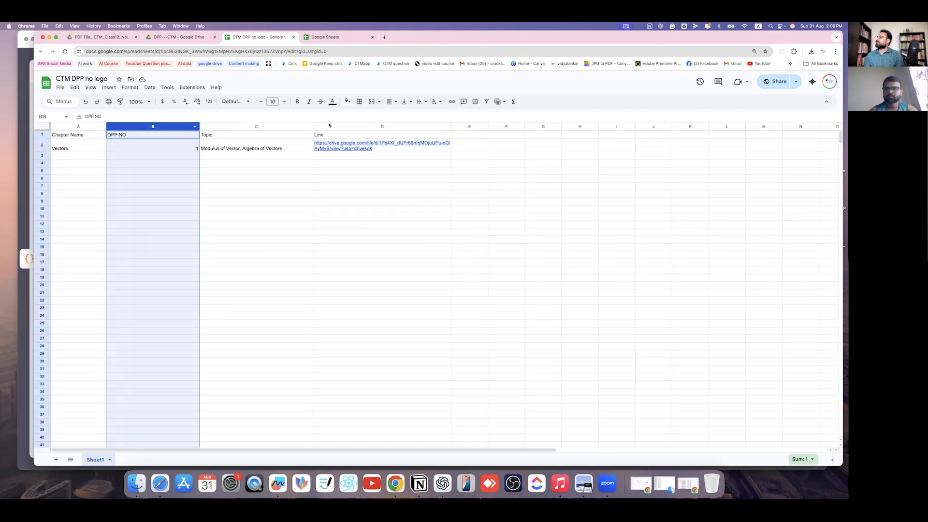
{"action": "left_click", "coordinate": [394, 103]}
{"action": "left_click", "coordinate": [402, 115]}
{"action": "left_click", "coordinate": [244, 240]}
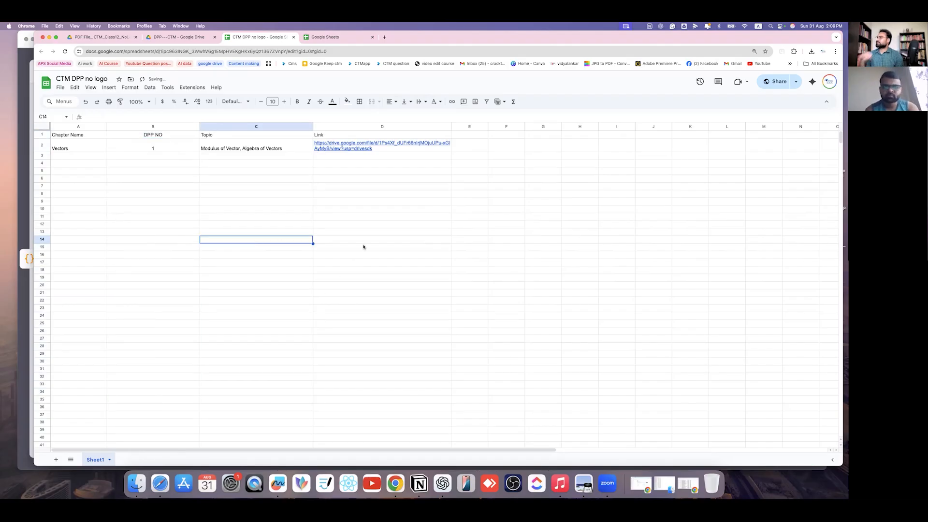
{"action": "left_click", "coordinate": [285, 124]}
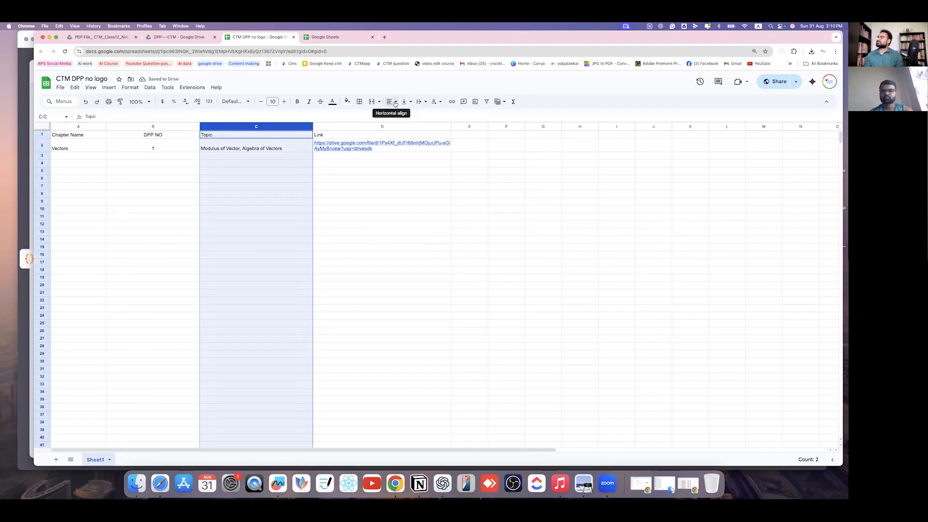
{"action": "left_click", "coordinate": [409, 103]}
{"action": "left_click", "coordinate": [417, 117]}
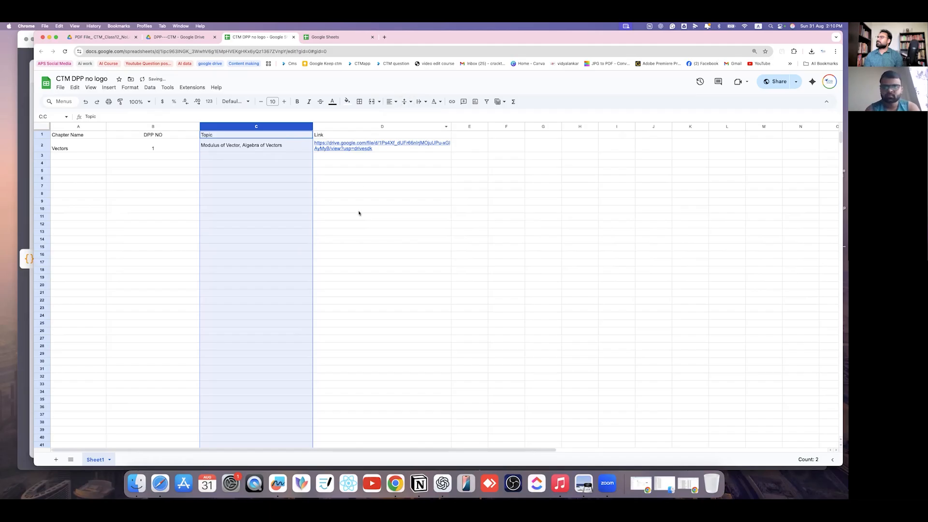
{"action": "left_click", "coordinate": [404, 102]}
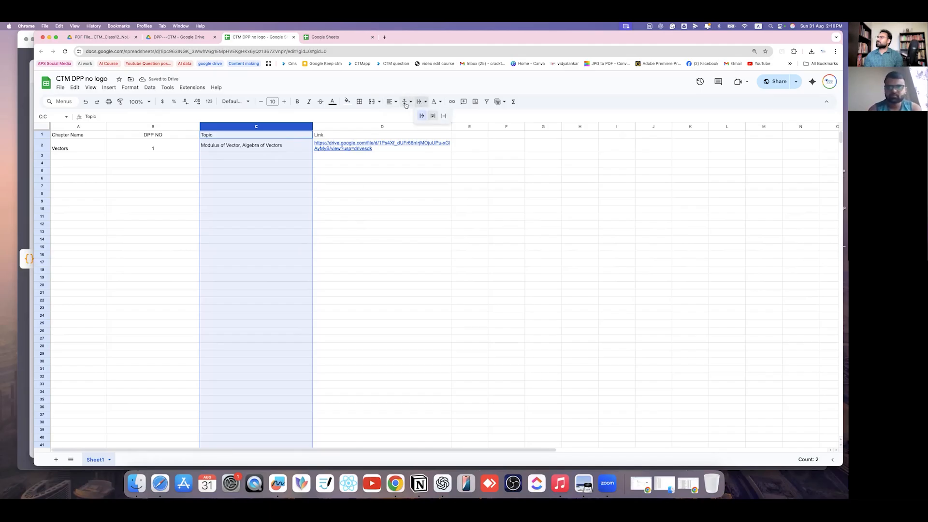
{"action": "left_click", "coordinate": [391, 102]}
{"action": "left_click", "coordinate": [403, 117]}
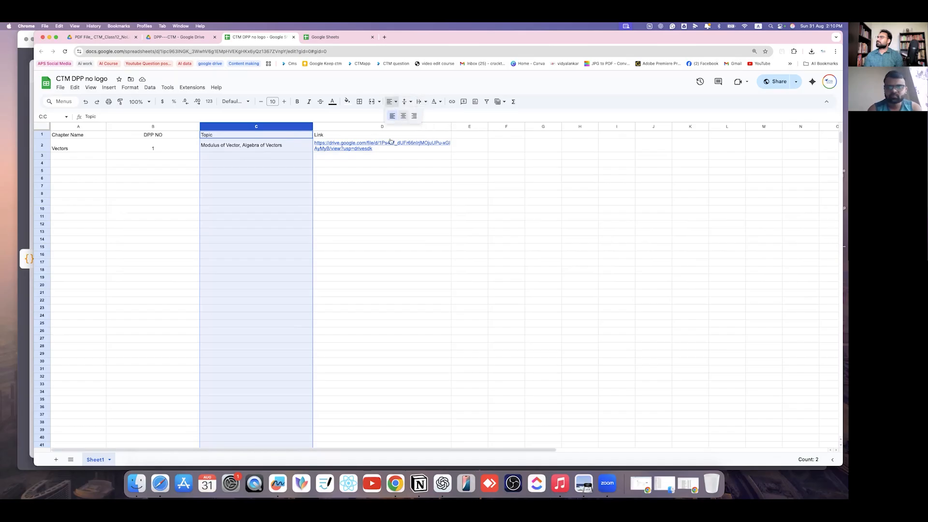
{"action": "left_click", "coordinate": [370, 247]}
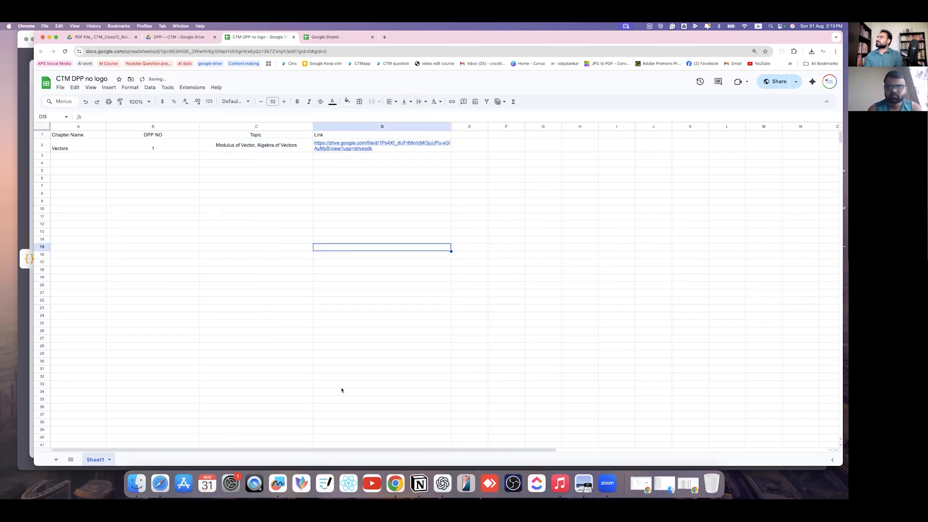
- Middle-align DPP NO vertically and center the Chapter Name column horizontally and vertically
{"action": "left_click", "coordinate": [161, 128]}
{"action": "left_click", "coordinate": [404, 102]}
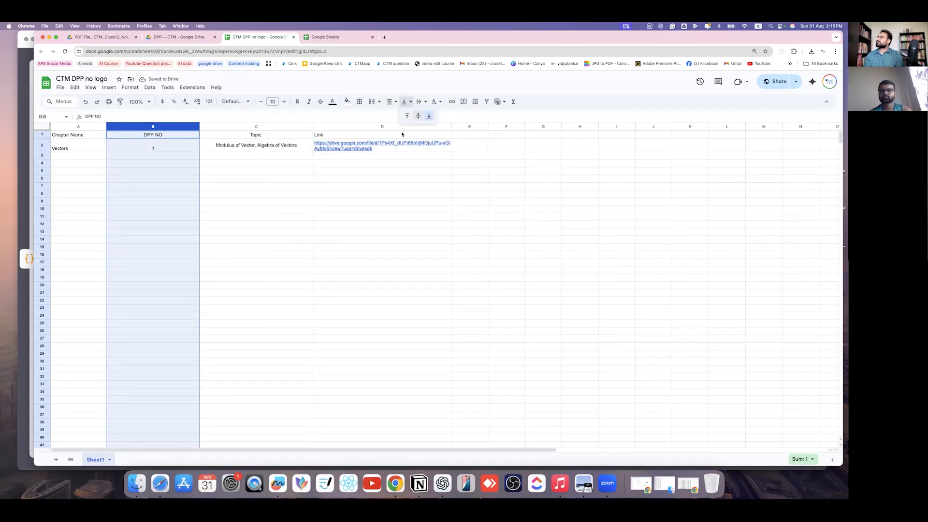
{"action": "left_click", "coordinate": [417, 117]}
{"action": "left_click", "coordinate": [382, 239]}
{"action": "left_click", "coordinate": [89, 127]}
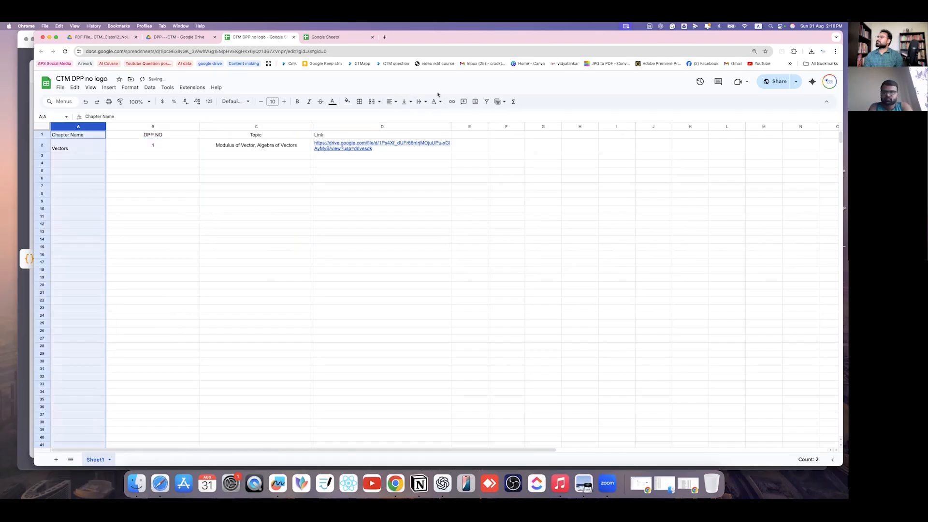
{"action": "left_click", "coordinate": [410, 102]}
{"action": "left_click", "coordinate": [418, 115]}
{"action": "left_click", "coordinate": [422, 102]}
{"action": "left_click", "coordinate": [389, 102]}
{"action": "left_click", "coordinate": [405, 116]}
{"action": "left_click", "coordinate": [339, 232]}
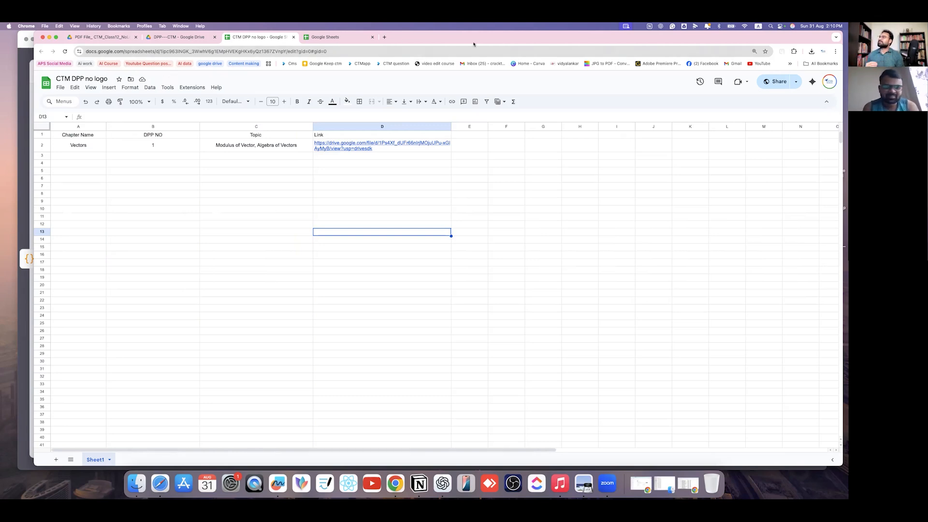
{"action": "left_click_drag", "start_coordinate": [473, 44], "coordinate": [548, 48]}
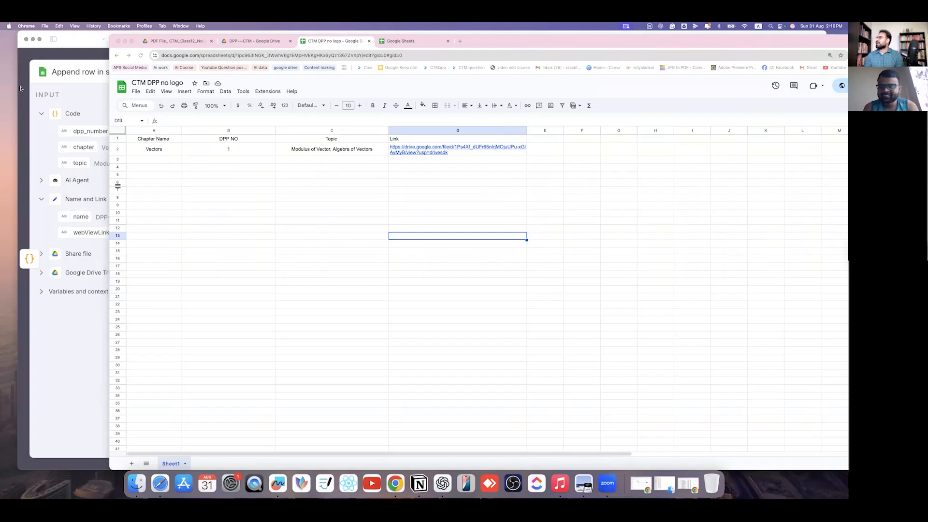
- Close the Append row in sheet panel and survey the whole workflow, nudging Share file left
{"action": "left_click", "coordinate": [24, 81]}
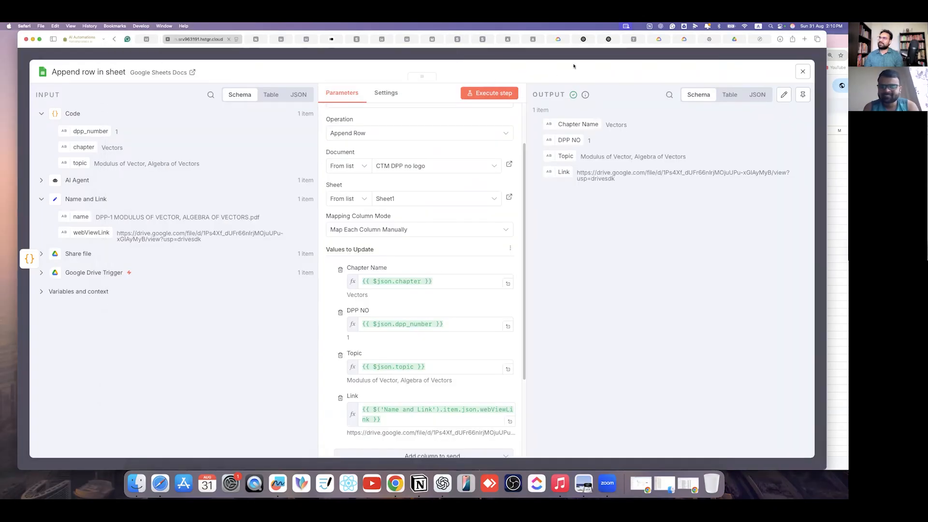
{"action": "key", "text": "Escape"}
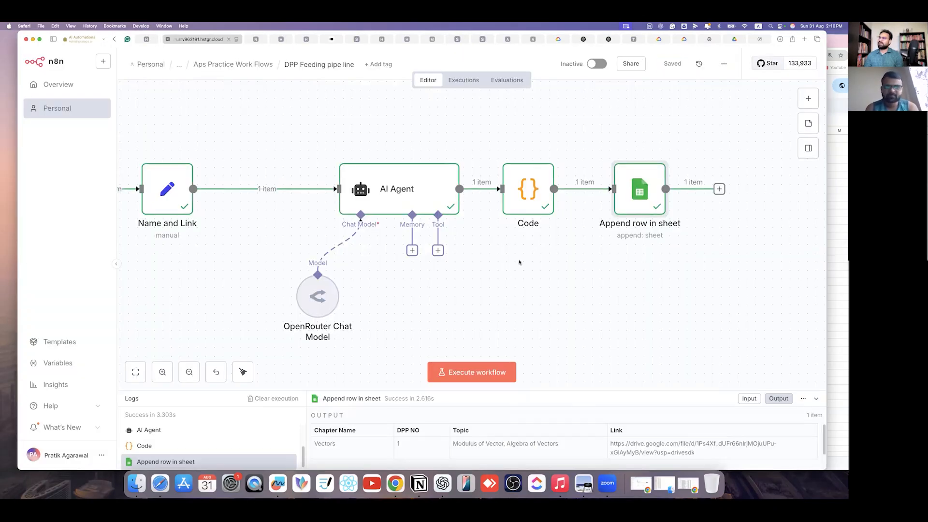
{"action": "scroll", "coordinate": [519, 262], "scroll_direction": "down", "scroll_amount": 5}
{"action": "scroll", "coordinate": [511, 259], "scroll_direction": "right", "scroll_amount": 5}
{"action": "mouse_move", "coordinate": [213, 196]}
{"action": "left_mouse_down"}
{"action": "mouse_move", "coordinate": [192, 195]}
{"action": "mouse_move", "coordinate": [201, 195]}
{"action": "left_mouse_up"}
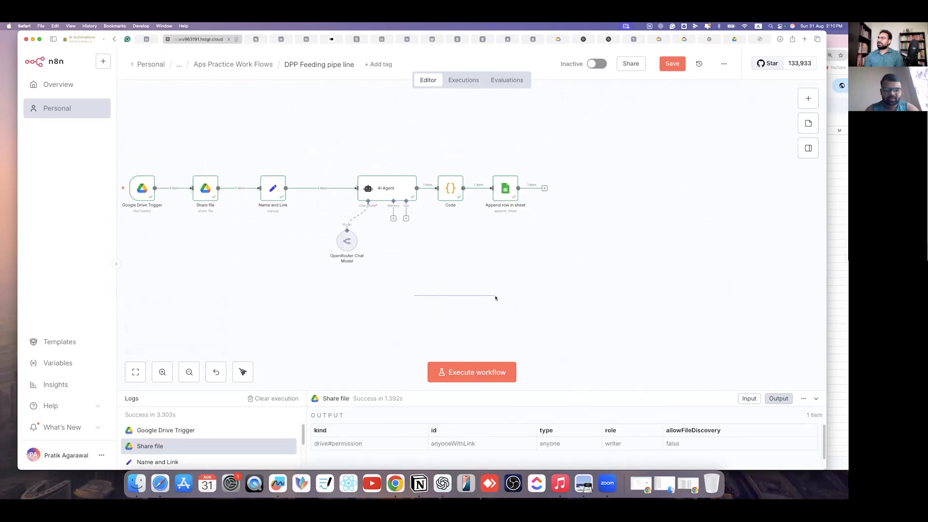
{"action": "scroll", "coordinate": [480, 311], "scroll_direction": "left", "scroll_amount": 5}
{"action": "scroll", "coordinate": [480, 310], "scroll_direction": "right", "scroll_amount": 3}
{"action": "scroll", "coordinate": [480, 311], "scroll_direction": "down", "scroll_amount": 2}
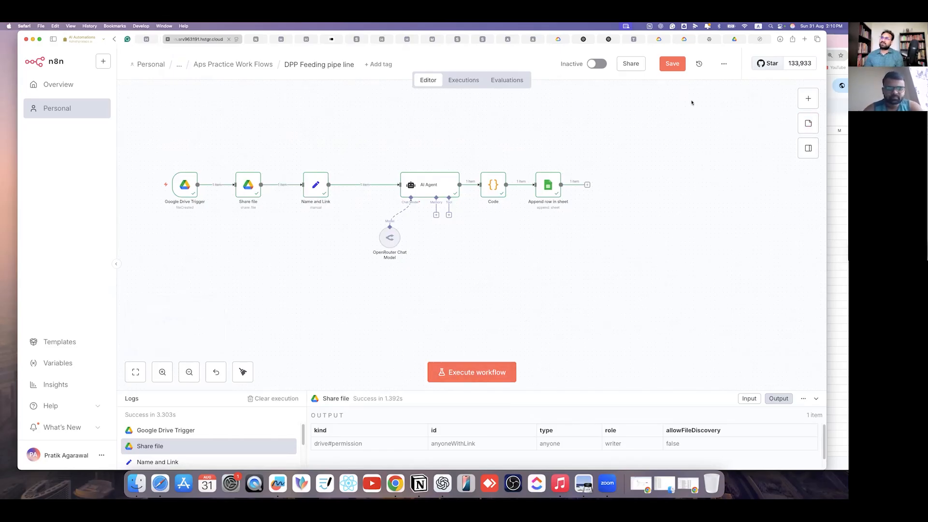
{"action": "key", "text": "super+Tab"}
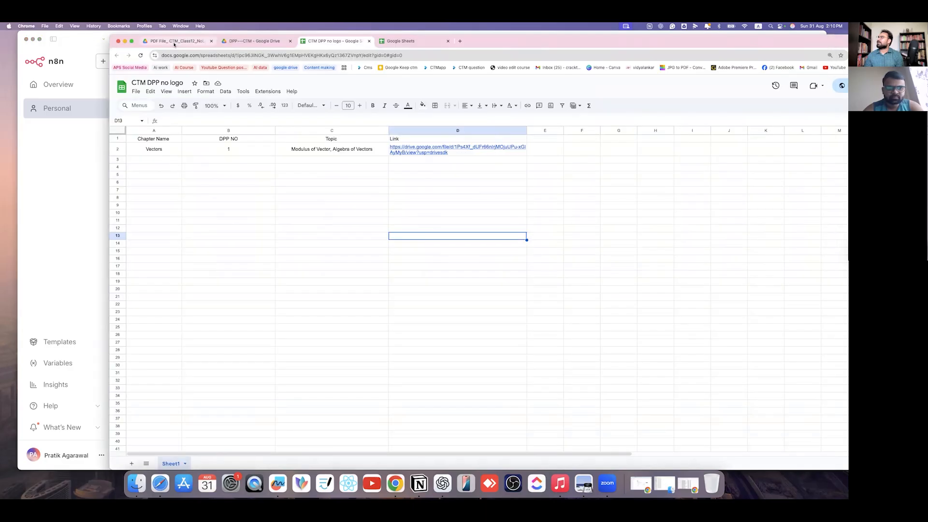
- Drag the DPP-2, DPP-3 and DPP-4 modulus PDFs from Finder into the DPP---CTM folder
{"action": "left_click", "coordinate": [252, 42]}
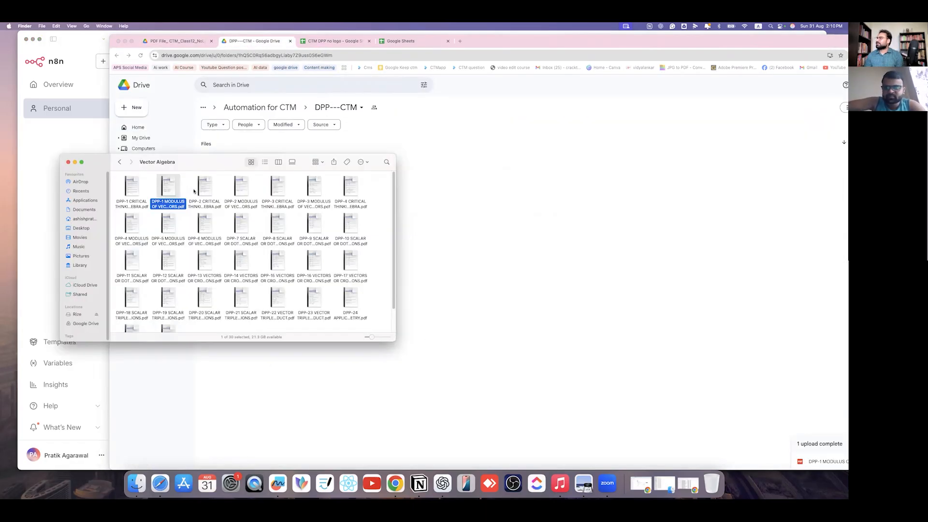
{"action": "left_click", "coordinate": [182, 188]}
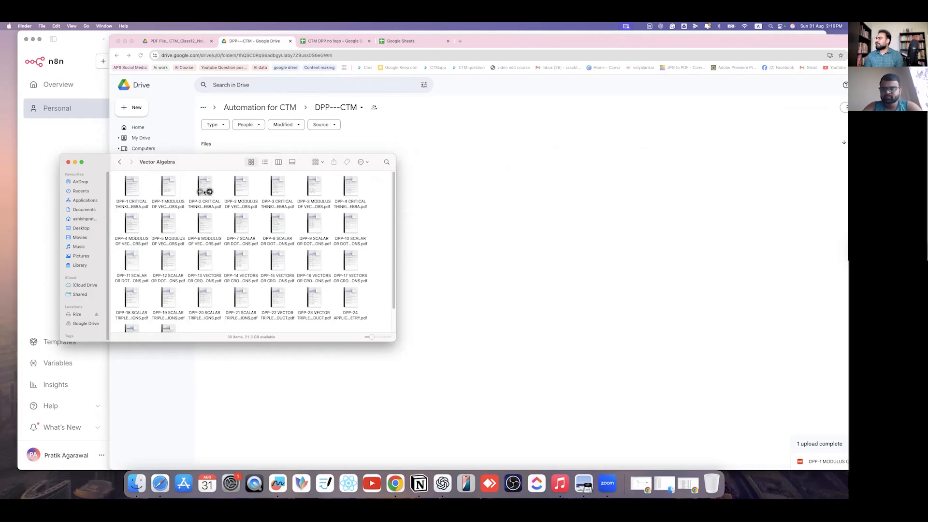
{"action": "left_click", "coordinate": [242, 189]}
{"action": "left_click", "coordinate": [313, 188], "text": "super"}
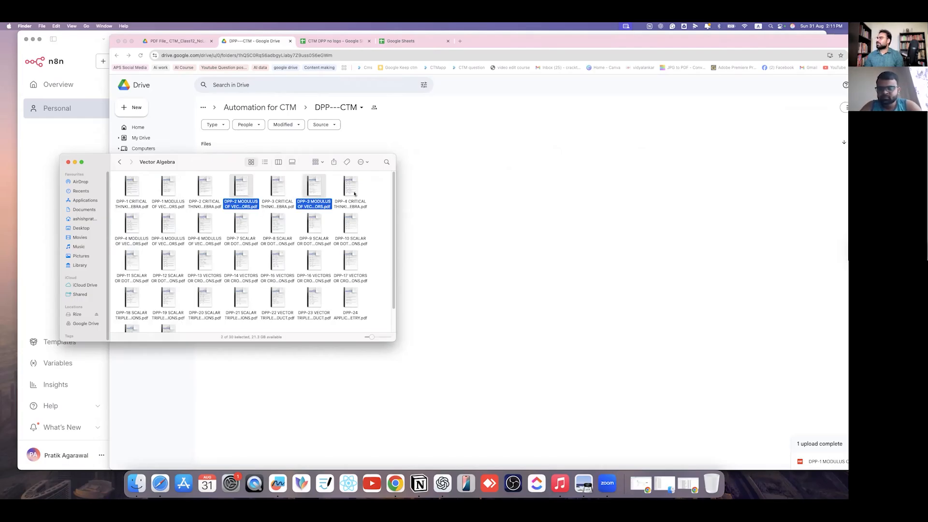
{"action": "left_click", "coordinate": [133, 226], "text": "super"}
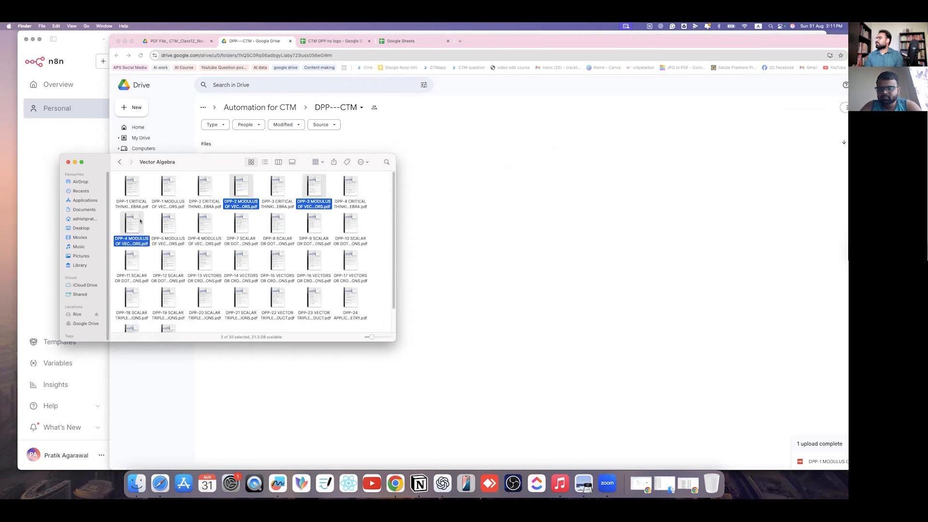
{"action": "left_click_drag", "start_coordinate": [138, 225], "coordinate": [521, 227]}
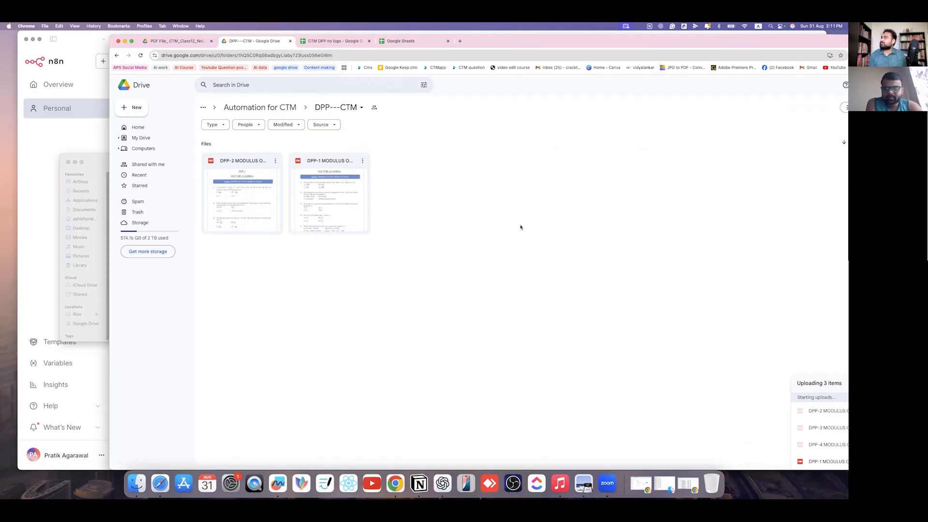
{"action": "left_click", "coordinate": [42, 258]}
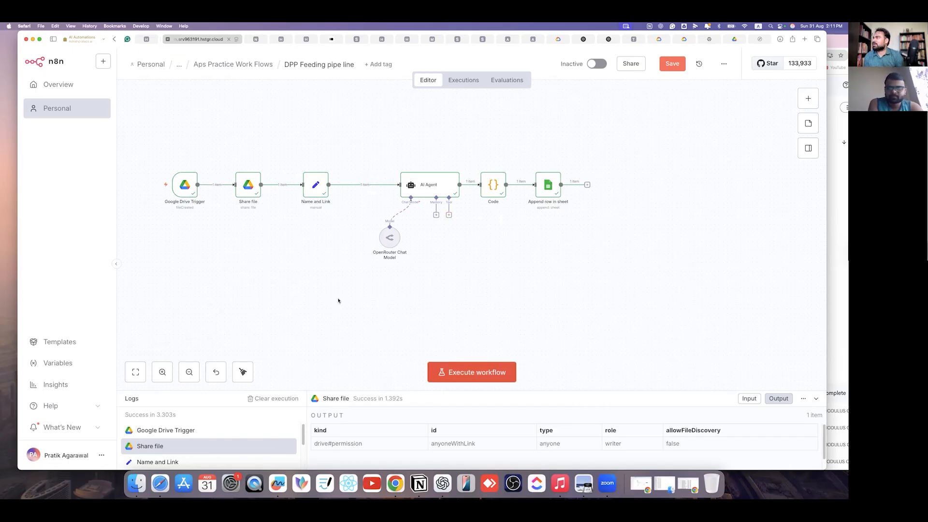
- Execute the DPP Feeding pipe line workflow until it succeeds, then view the Drive folder
{"action": "key", "text": "super+Return"}
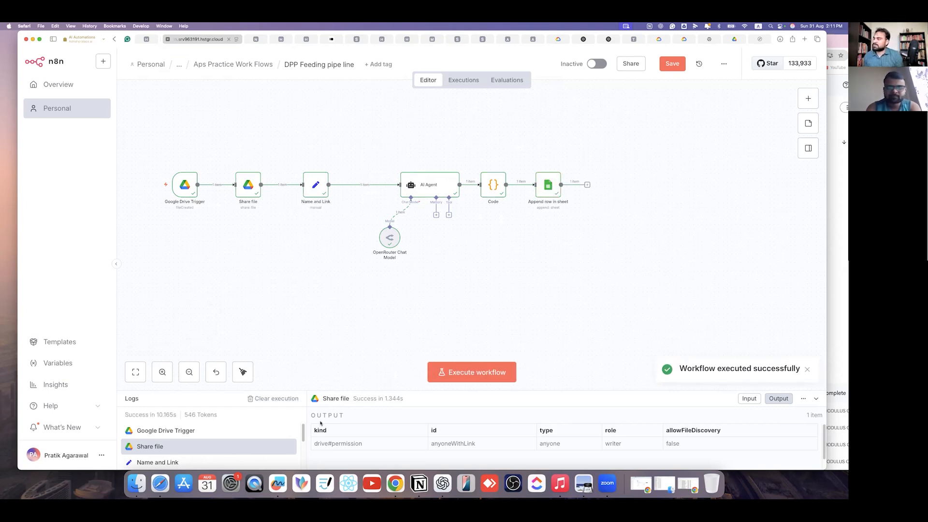
{"action": "scroll", "coordinate": [459, 324], "scroll_direction": "down", "scroll_amount": 2}
{"action": "scroll", "coordinate": [445, 312], "scroll_direction": "up", "scroll_amount": 8}
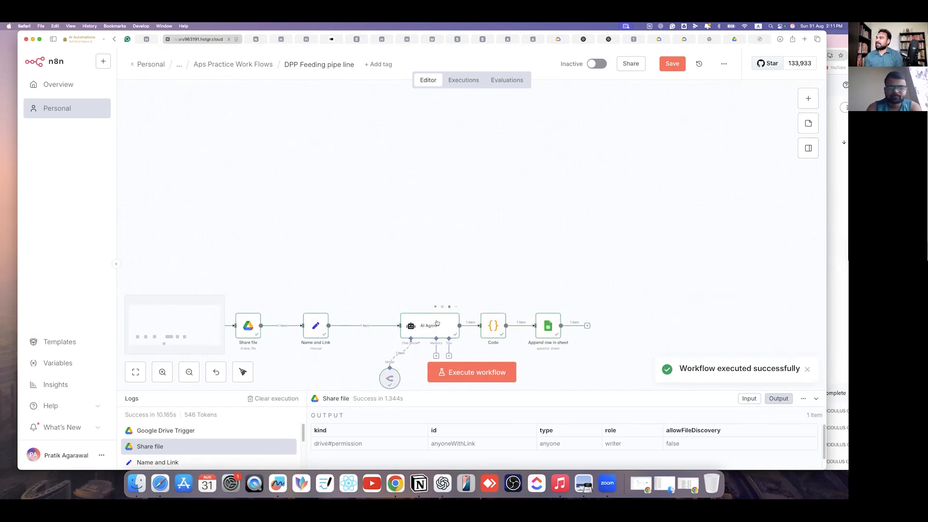
{"action": "scroll", "coordinate": [290, 295], "scroll_direction": "down", "scroll_amount": 3}
{"action": "scroll", "coordinate": [467, 325], "scroll_direction": "down", "scroll_amount": 3}
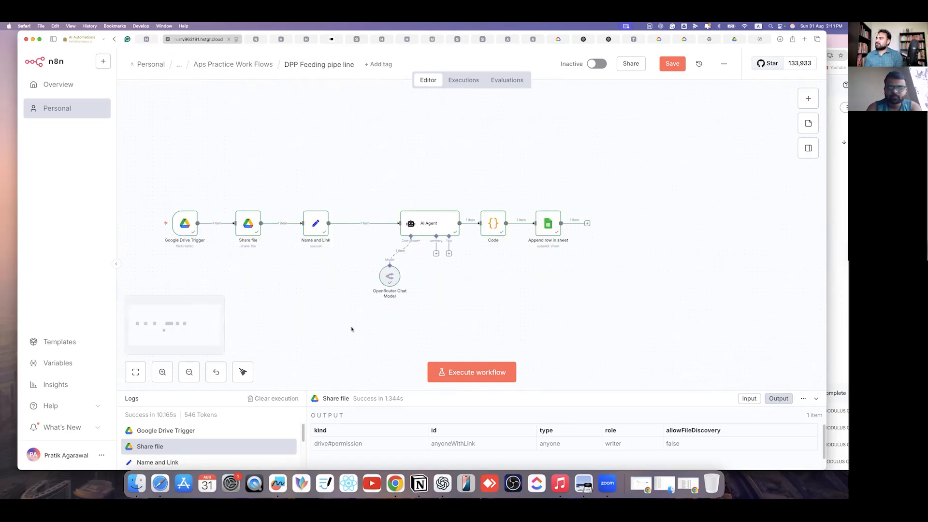
{"action": "left_click", "coordinate": [832, 82]}
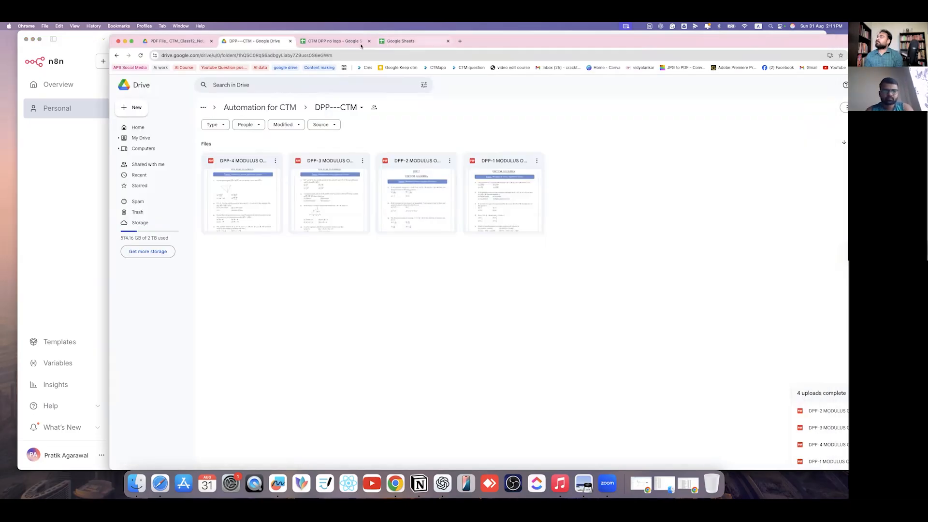
- Open the DPP-4 PDF from cell D3's link, skim it, then check the Drive folder
{"action": "left_click", "coordinate": [334, 41]}
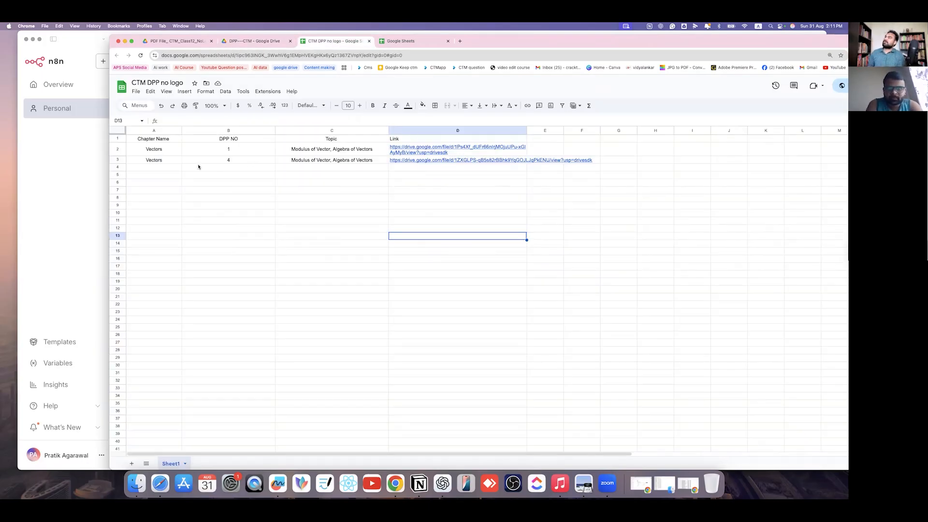
{"action": "left_click", "coordinate": [224, 160]}
{"action": "left_click", "coordinate": [329, 160]}
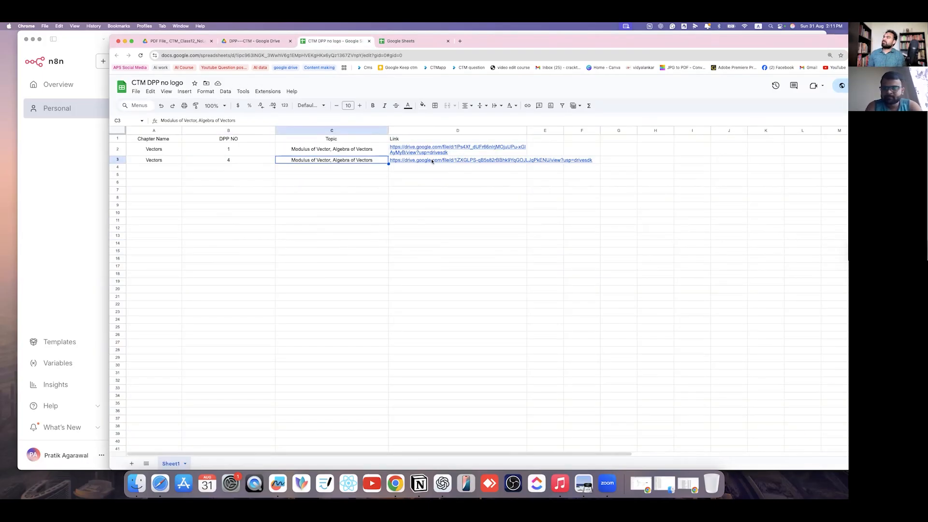
{"action": "left_click", "coordinate": [431, 160]}
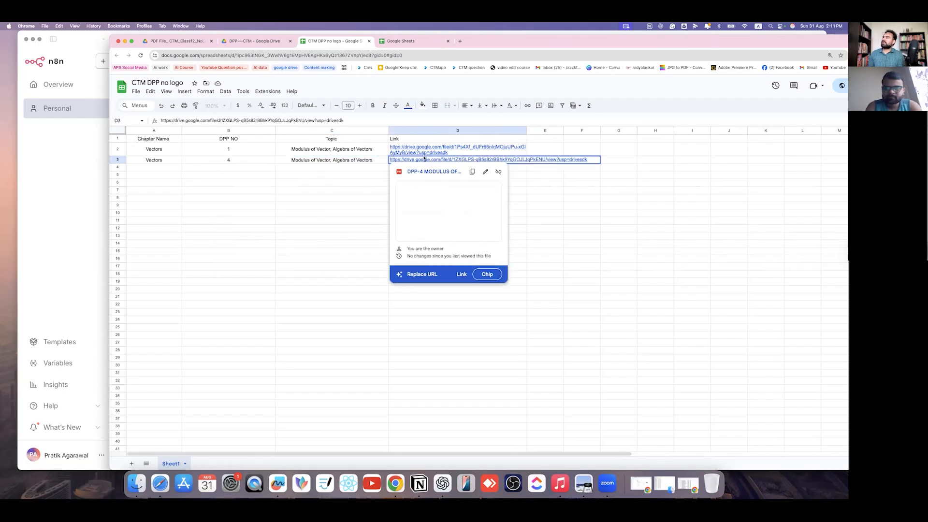
{"action": "left_click", "coordinate": [453, 172]}
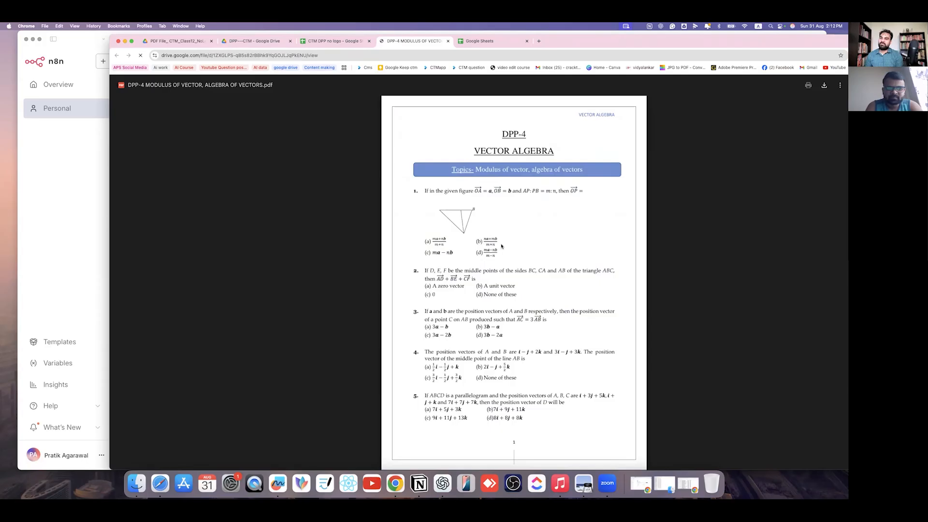
{"action": "scroll", "coordinate": [503, 256], "scroll_direction": "down", "scroll_amount": 20}
{"action": "scroll", "coordinate": [510, 275], "scroll_direction": "up", "scroll_amount": 20}
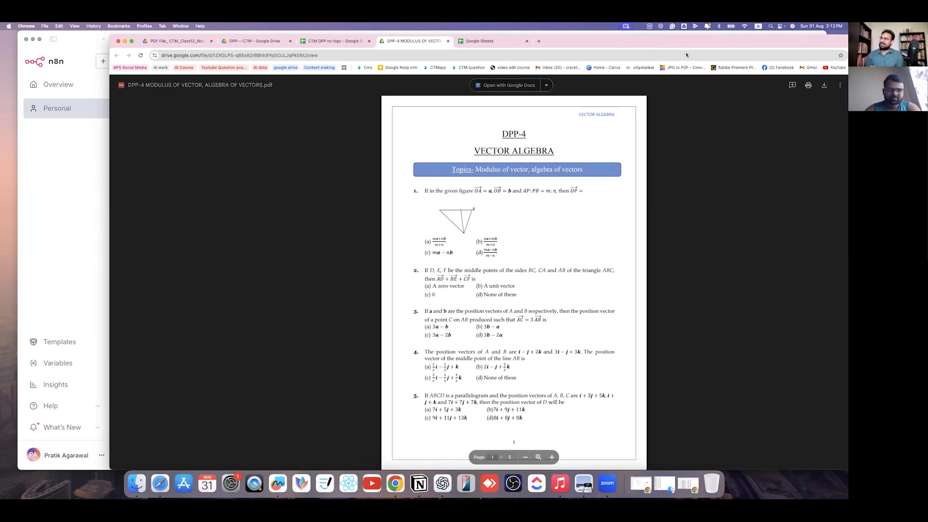
{"action": "left_click", "coordinate": [247, 41]}
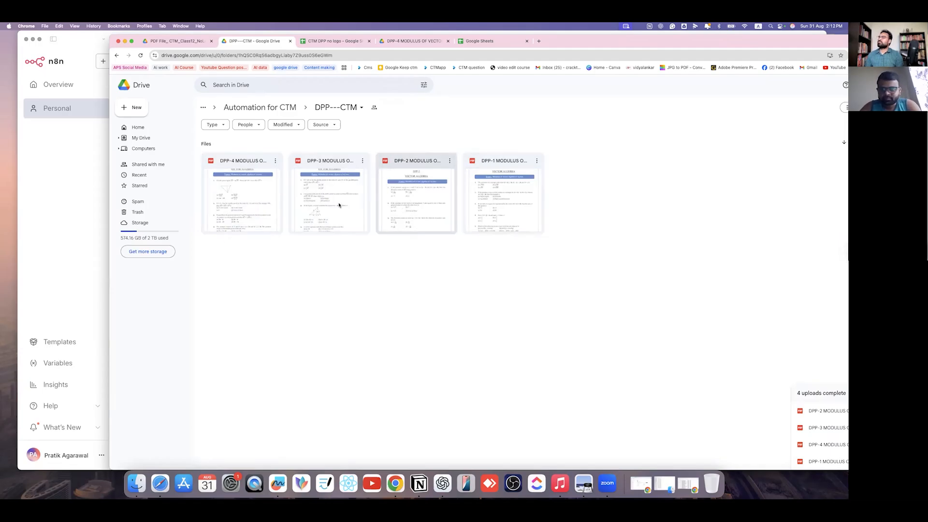
{"action": "left_click", "coordinate": [91, 291]}
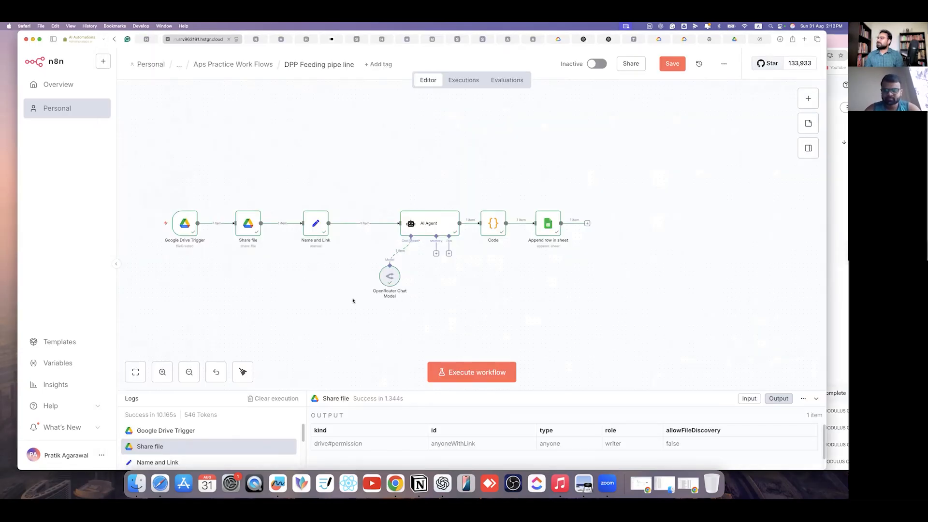
- Try adding a loop node after the Google Drive Trigger, then restore its link to Share file
{"action": "scroll", "coordinate": [321, 282], "scroll_direction": "down", "scroll_amount": 1}
{"action": "scroll", "coordinate": [322, 282], "scroll_direction": "down", "scroll_amount": 3}
{"action": "scroll", "coordinate": [327, 290], "scroll_direction": "up", "scroll_amount": 2}
{"action": "scroll", "coordinate": [327, 290], "scroll_direction": "left", "scroll_amount": 3}
{"action": "scroll", "coordinate": [367, 292], "scroll_direction": "right", "scroll_amount": 3}
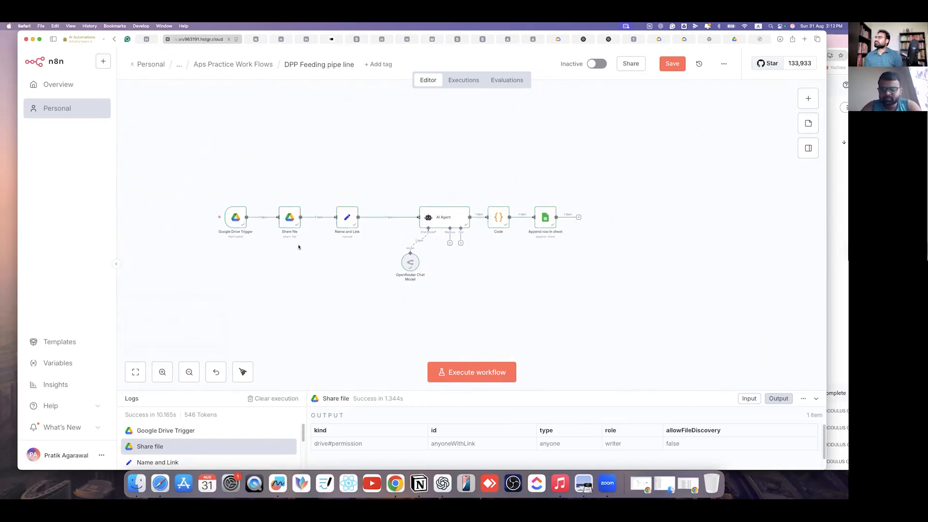
{"action": "left_click_drag", "start_coordinate": [236, 217], "coordinate": [196, 217]}
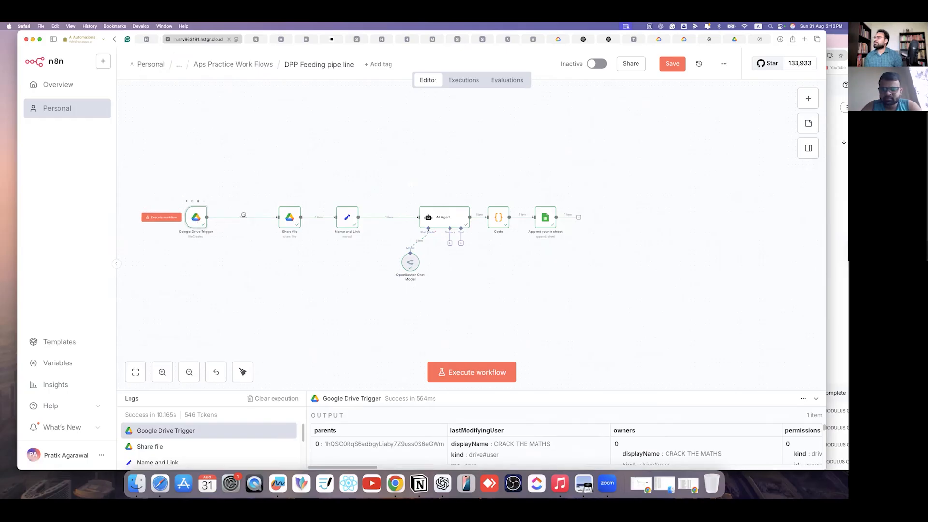
{"action": "left_click", "coordinate": [245, 217]}
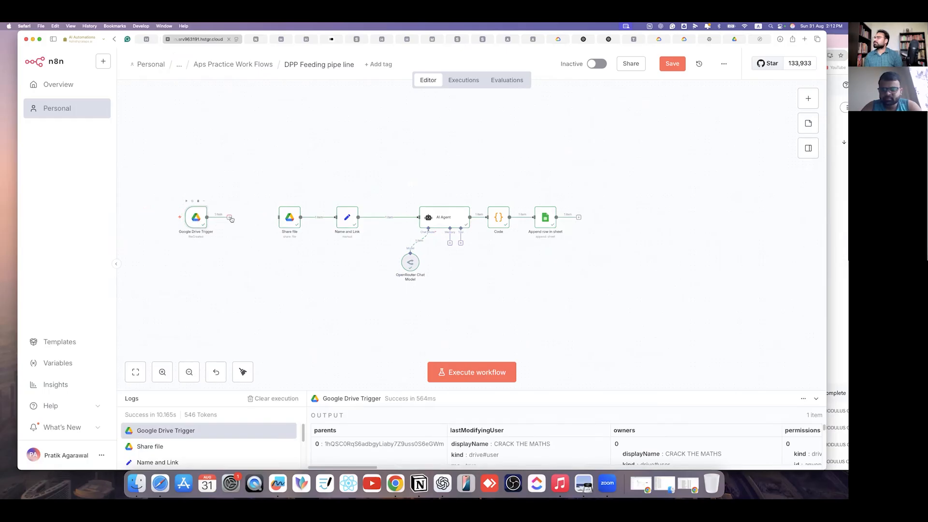
{"action": "left_click", "coordinate": [230, 217]}
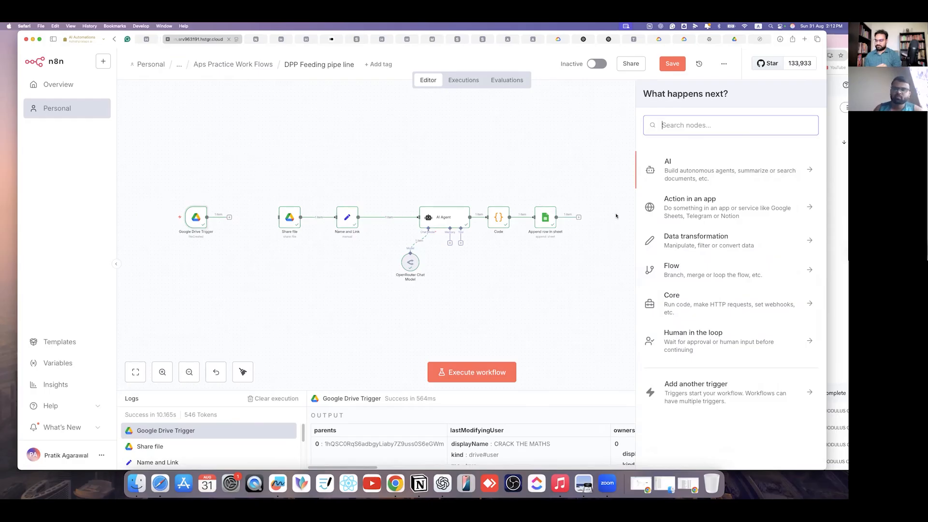
{"action": "type", "text": "loo"}
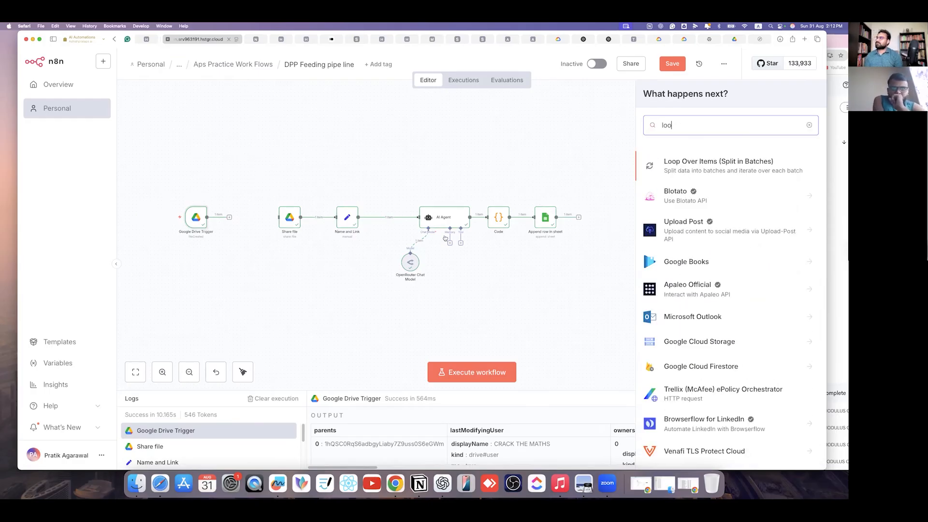
{"action": "left_click", "coordinate": [242, 218]}
{"action": "left_click_drag", "start_coordinate": [230, 217], "coordinate": [278, 218]}
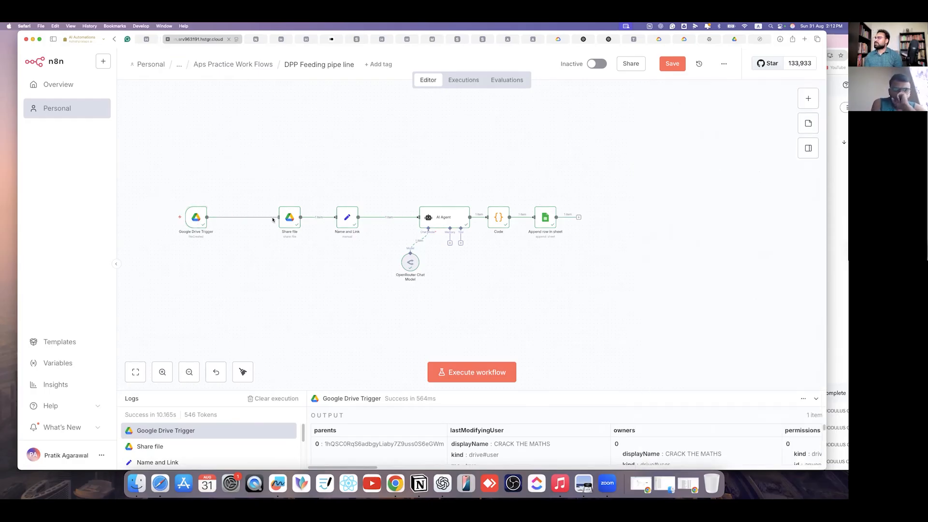
- Capture a screenshot of the whole workflow canvas with Cmd+Shift+4
{"action": "left_click_drag", "start_coordinate": [167, 166], "coordinate": [638, 314]}
{"action": "key", "text": "super+shift+4"}
{"action": "left_click_drag", "start_coordinate": [139, 149], "coordinate": [695, 353]}
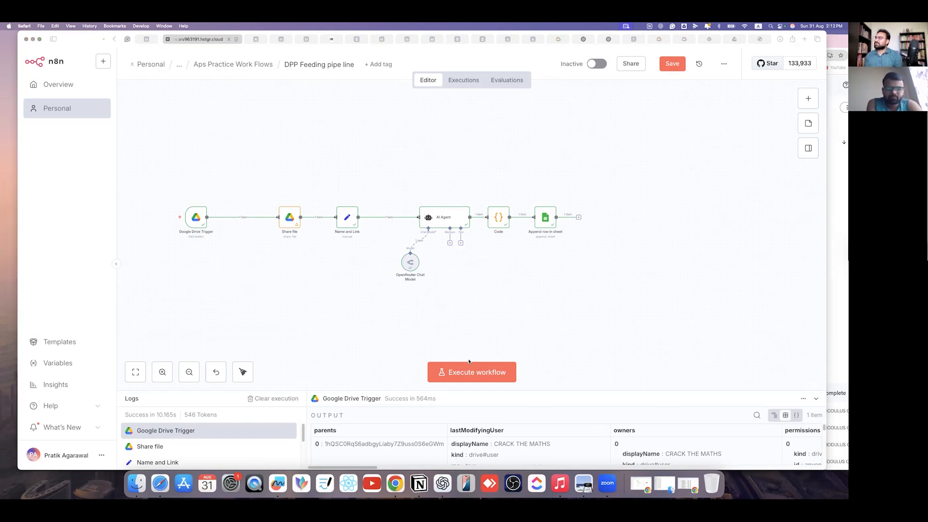
{"action": "left_click", "coordinate": [325, 351]}
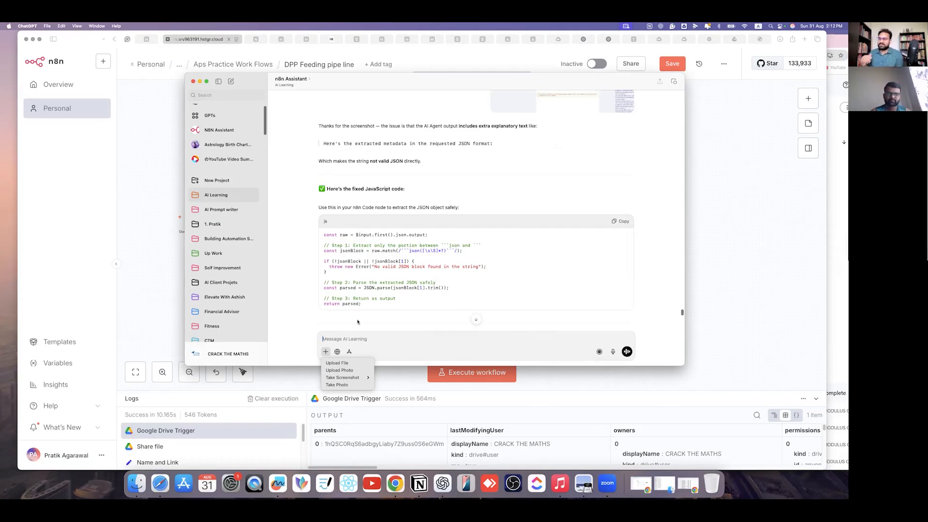
- Attach the 2.12.45 PM workflow screenshot to the ChatGPT message
{"action": "left_click", "coordinate": [413, 296]}
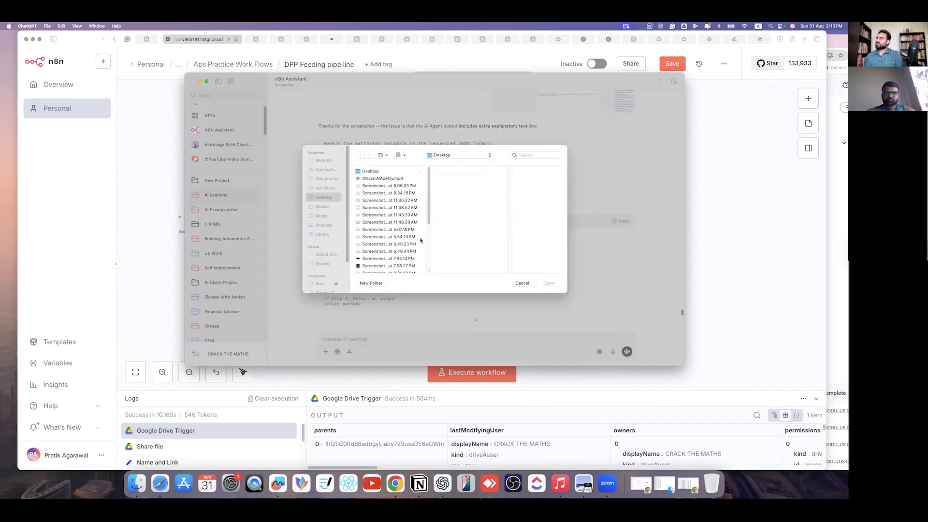
{"action": "left_click", "coordinate": [385, 251]}
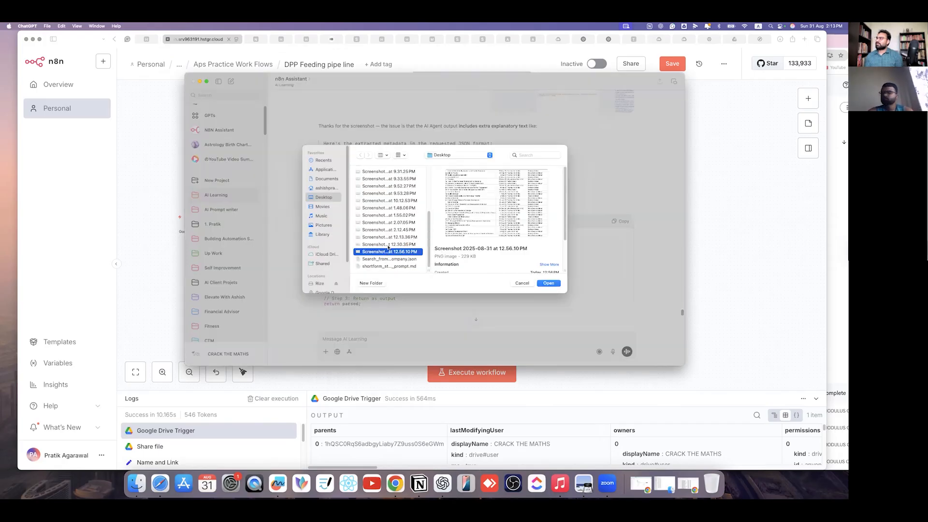
{"action": "left_click", "coordinate": [389, 243]}
{"action": "left_click", "coordinate": [389, 236]}
{"action": "left_click", "coordinate": [390, 231]}
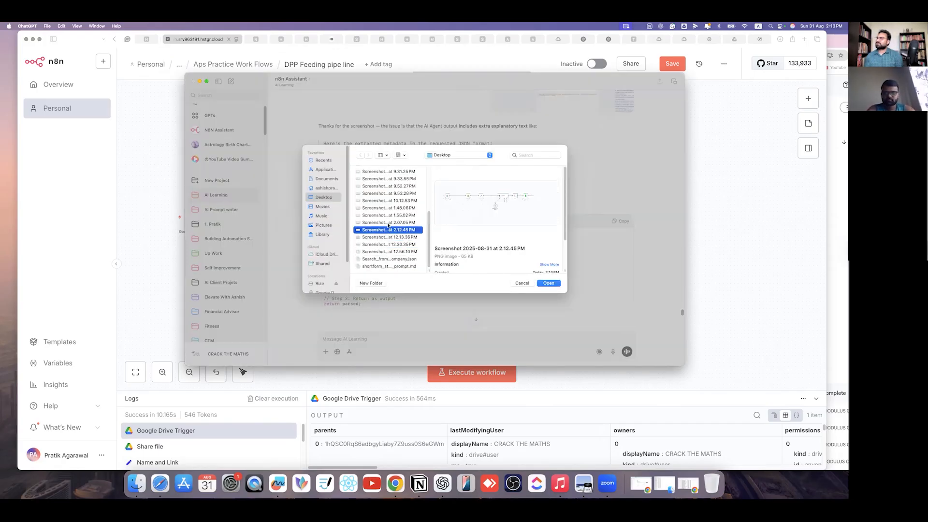
{"action": "left_click", "coordinate": [553, 285]}
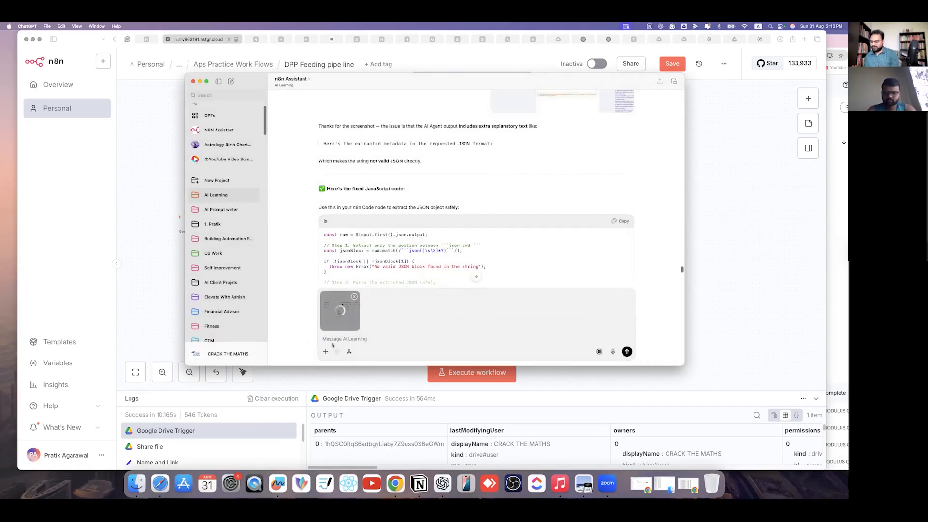
- Ask how to process every file without fail when many are uploaded, and send
{"action": "type", "text": "i want then when"}
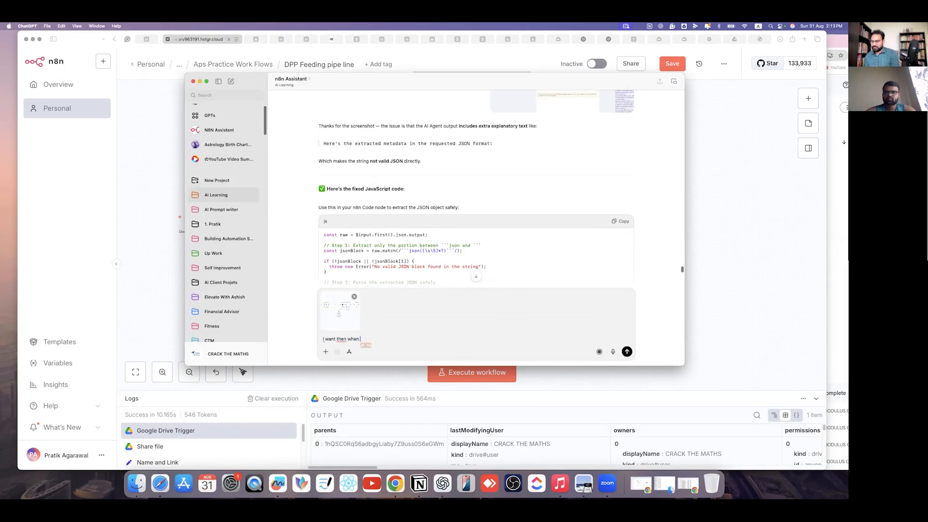
{"action": "type", "text": " many"}
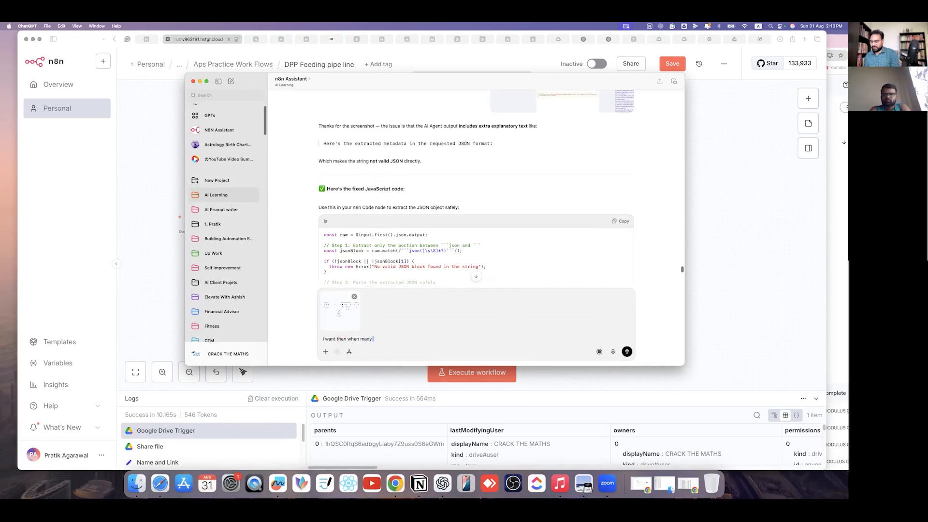
{"action": "type", "text": " numbers of files are"}
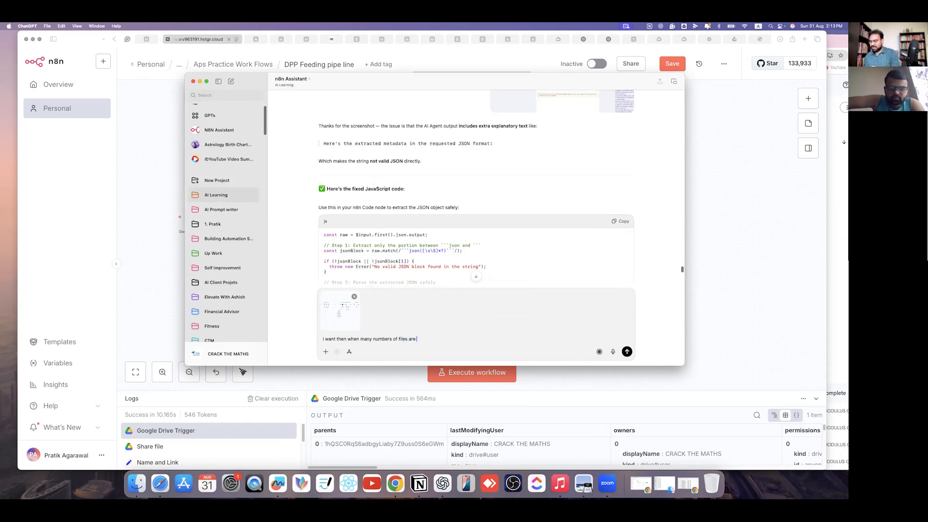
{"action": "type", "text": " uploaded in the folder"}
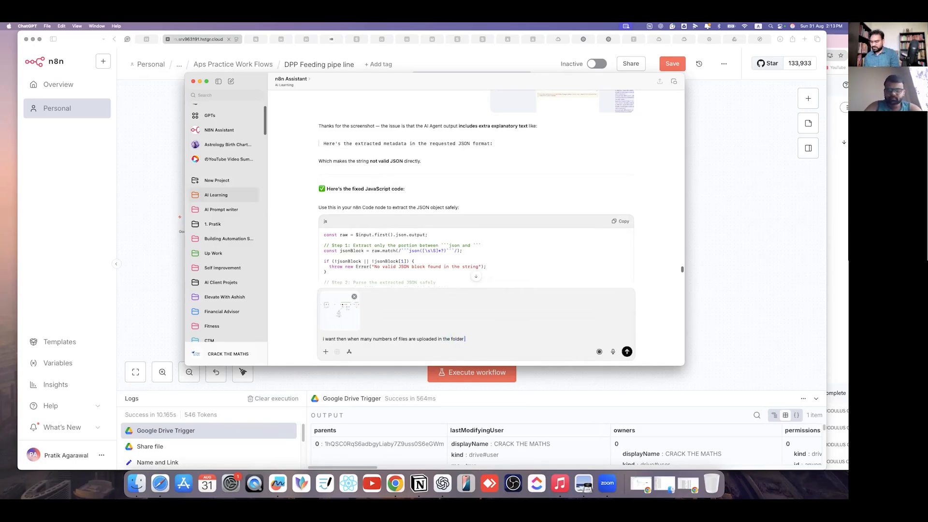
{"action": "type", "text": " it mu"}
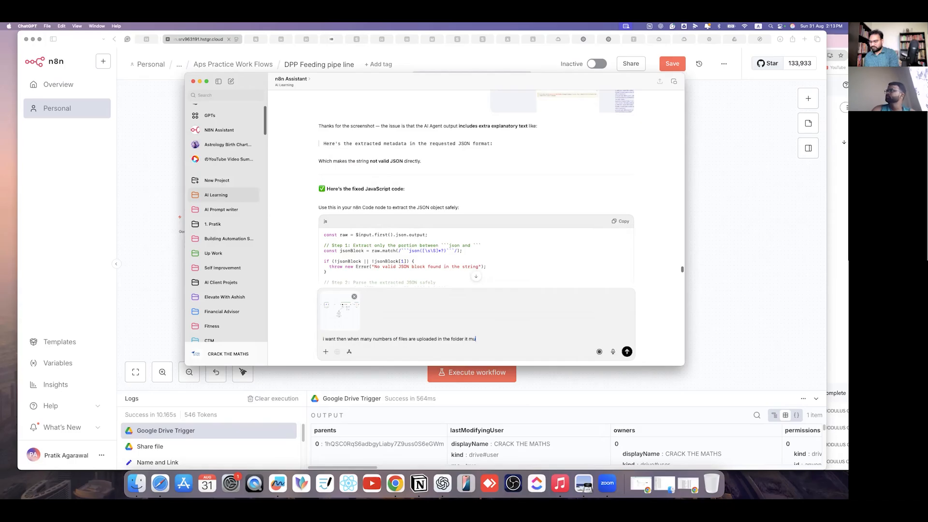
{"action": "type", "text": "st process them all"}
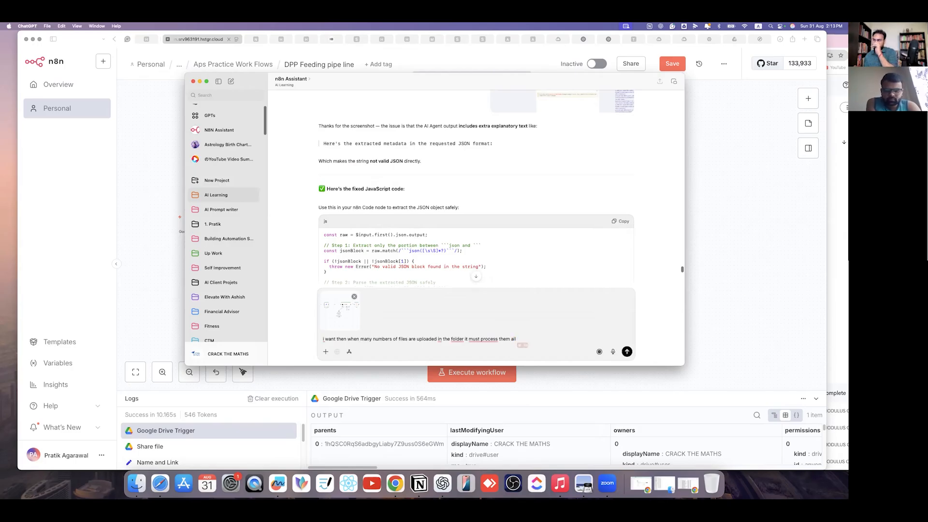
{"action": "key", "text": "Tab"}
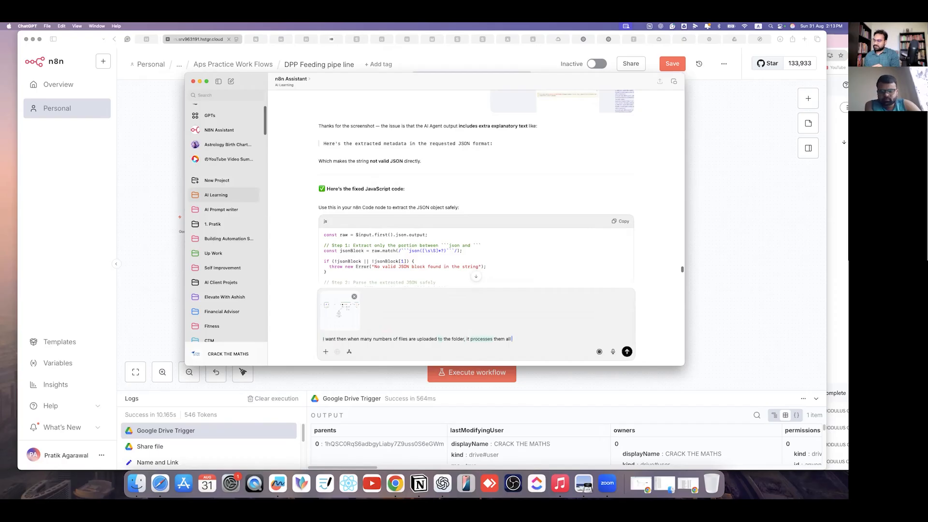
{"action": "type", "text": "with o"}
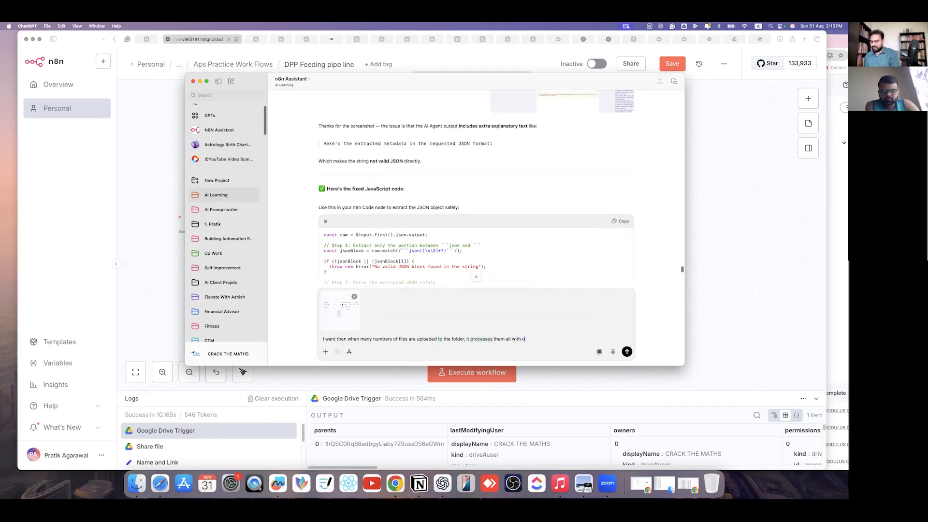
{"action": "type", "text": "ut fail , w"}
{"action": "key", "text": "BackSpace"}
{"action": "type", "text": "what can i do"}
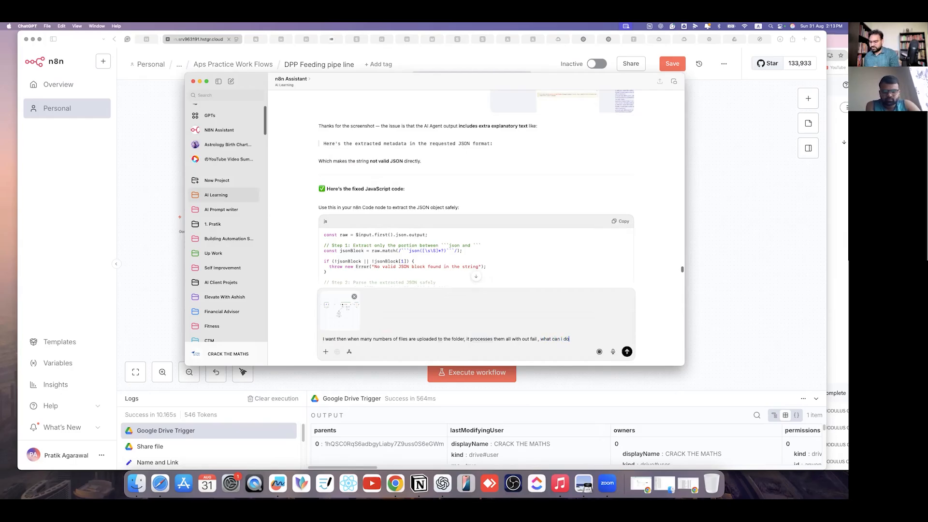
{"action": "type", "text": " to mak"}
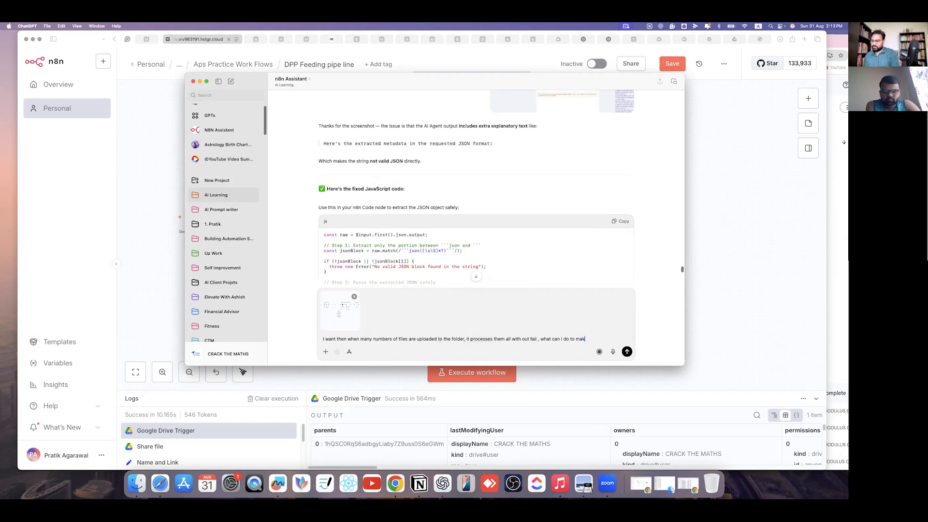
{"action": "type", "text": "e this happen"}
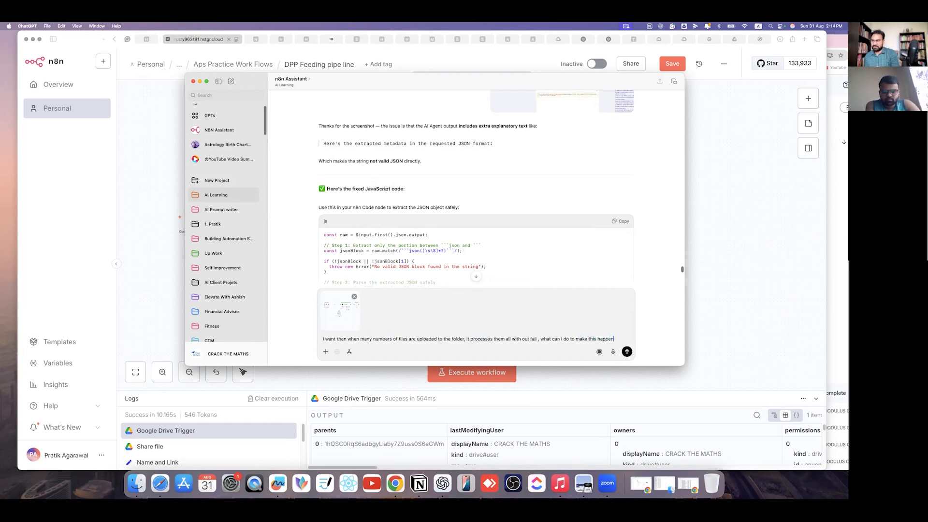
{"action": "key", "text": "Return"}
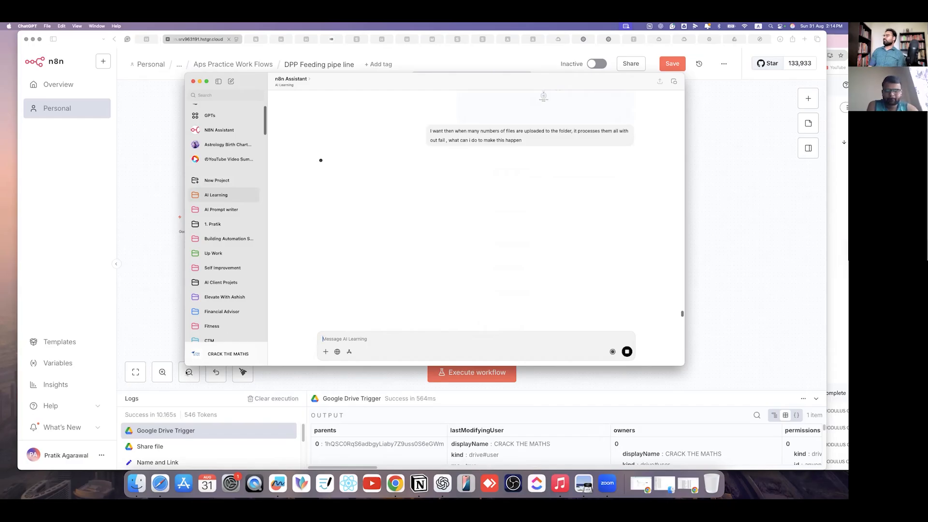
{"action": "left_click_drag", "start_coordinate": [185, 366], "coordinate": [143, 423]}
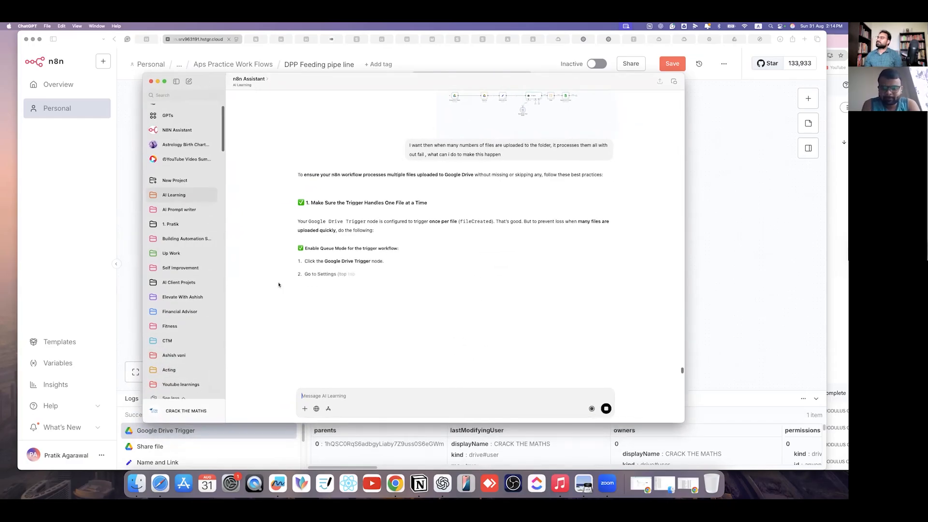
{"action": "scroll", "coordinate": [351, 249], "scroll_direction": "down", "scroll_amount": 1}
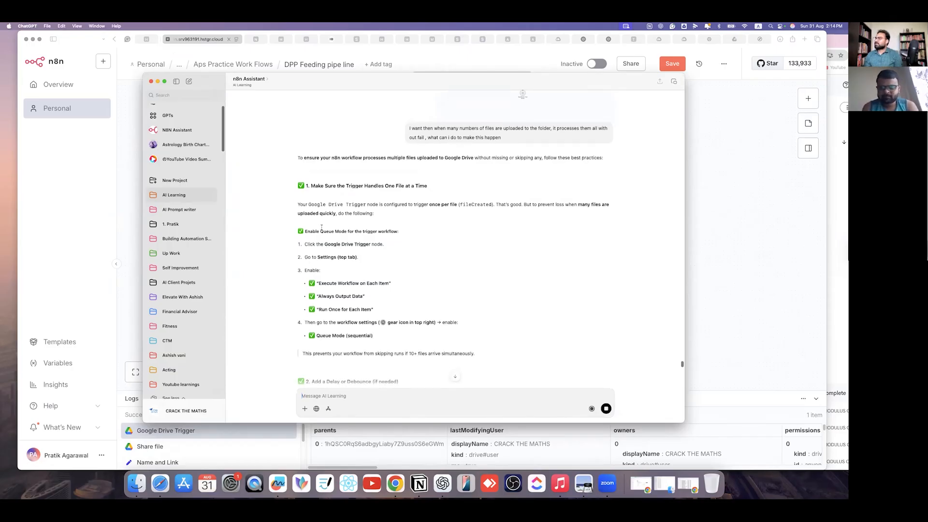
{"action": "left_click_drag", "start_coordinate": [306, 231], "coordinate": [399, 232]}
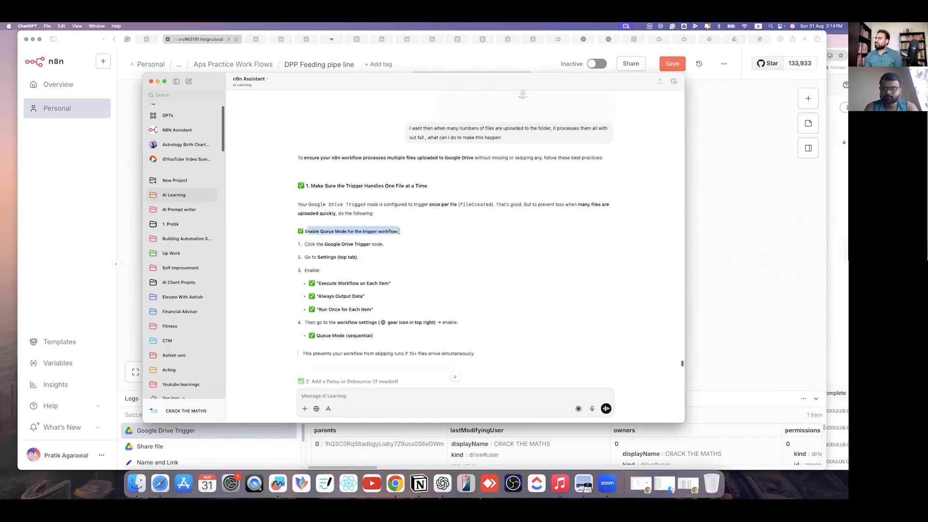
{"action": "left_click_drag", "start_coordinate": [314, 244], "coordinate": [388, 244]}
{"action": "left_click_drag", "start_coordinate": [313, 257], "coordinate": [358, 257]}
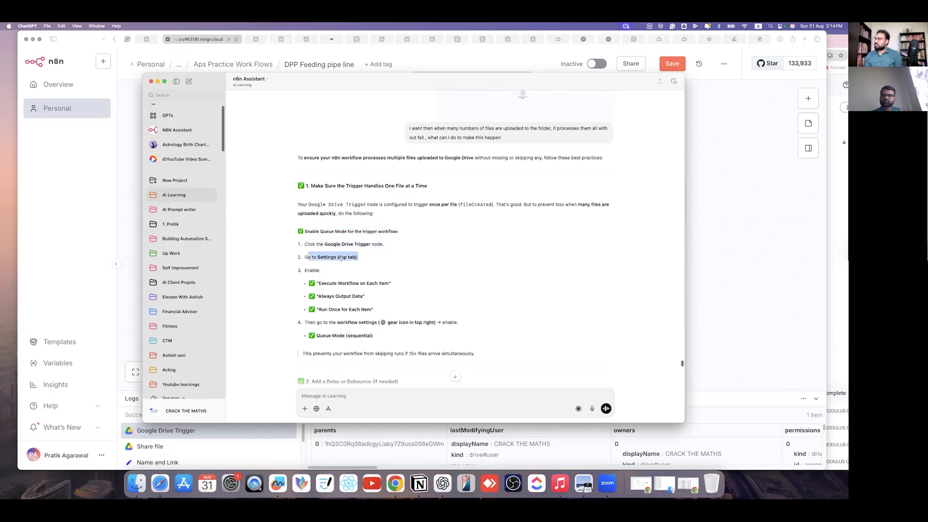
{"action": "left_click_drag", "start_coordinate": [318, 282], "coordinate": [404, 286]}
{"action": "left_click_drag", "start_coordinate": [324, 284], "coordinate": [366, 298]}
{"action": "left_click_drag", "start_coordinate": [307, 311], "coordinate": [387, 322]}
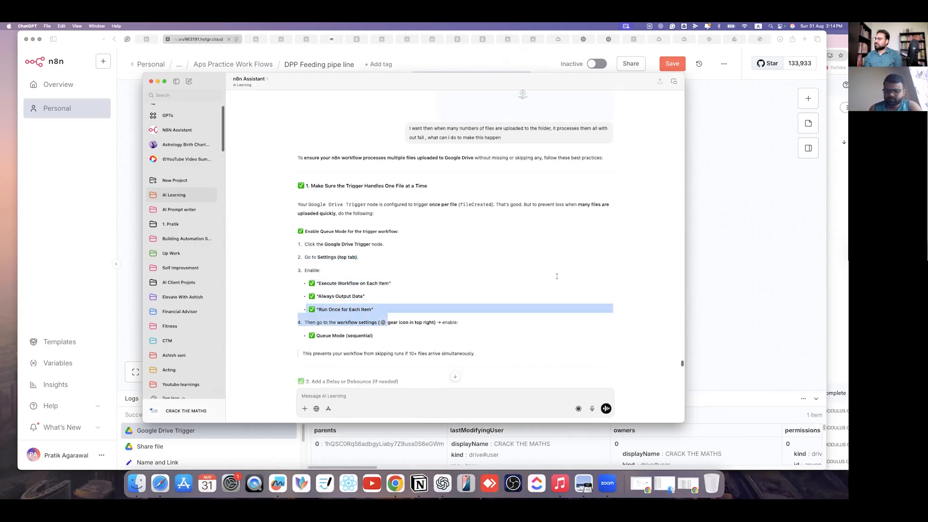
{"action": "left_click", "coordinate": [746, 250]}
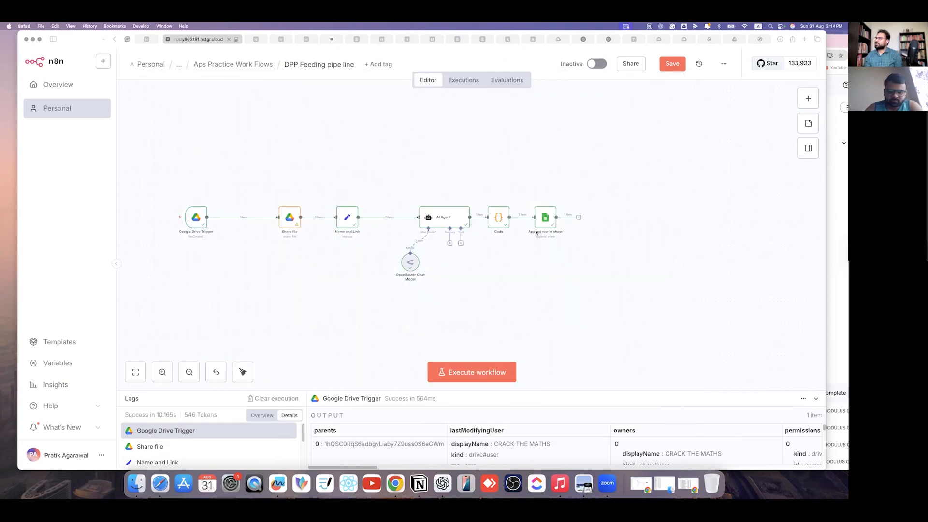
- Turn on Always Output Data and Execute Once in the trigger settings, keeping Stop Workflow on error
{"action": "double_click", "coordinate": [189, 212]}
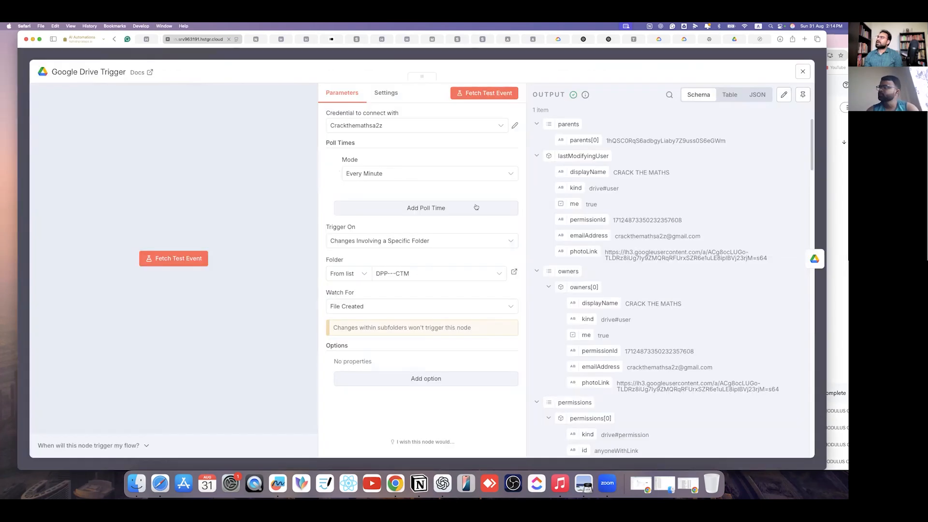
{"action": "left_click", "coordinate": [393, 96]}
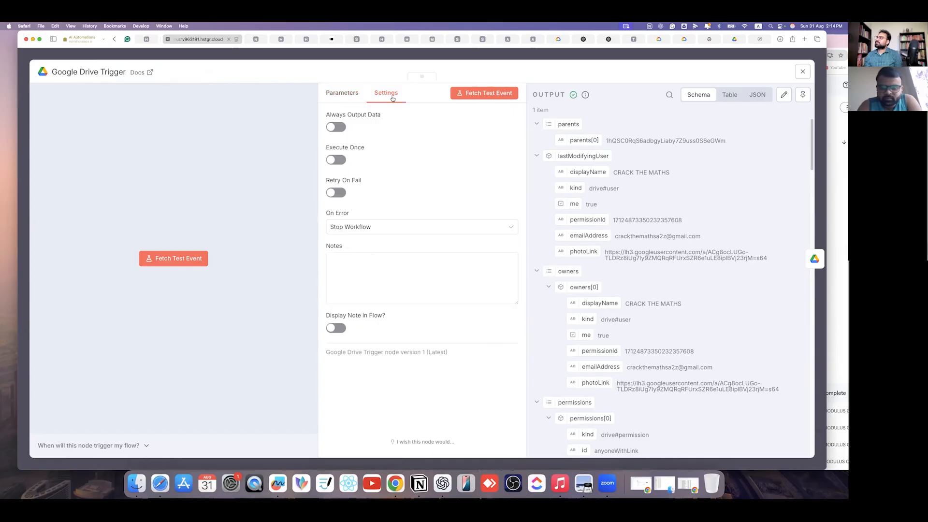
{"action": "left_click", "coordinate": [336, 127]}
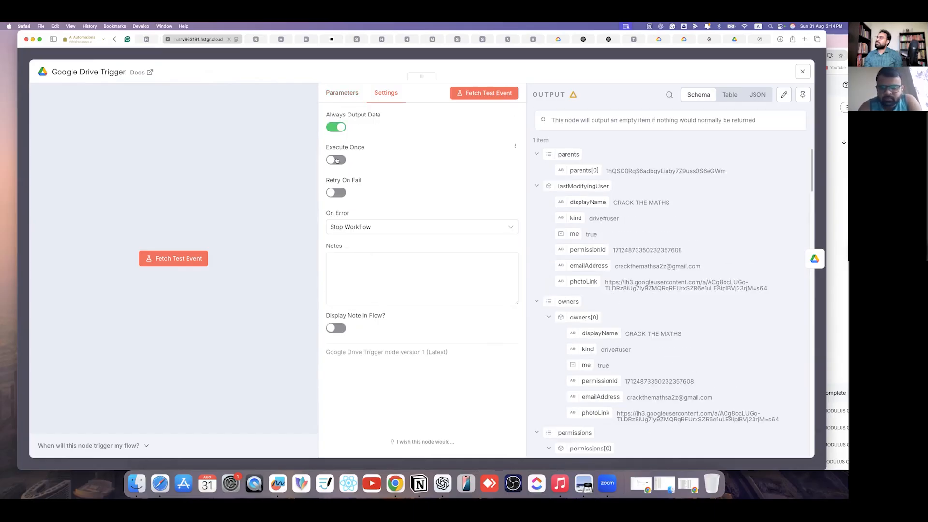
{"action": "left_click", "coordinate": [337, 160]}
{"action": "left_click", "coordinate": [437, 232]}
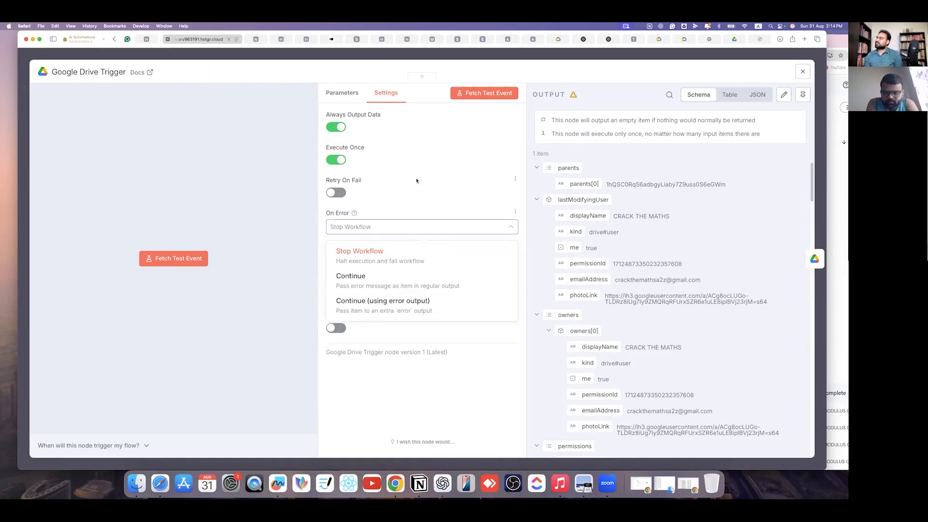
{"action": "left_click", "coordinate": [416, 182]}
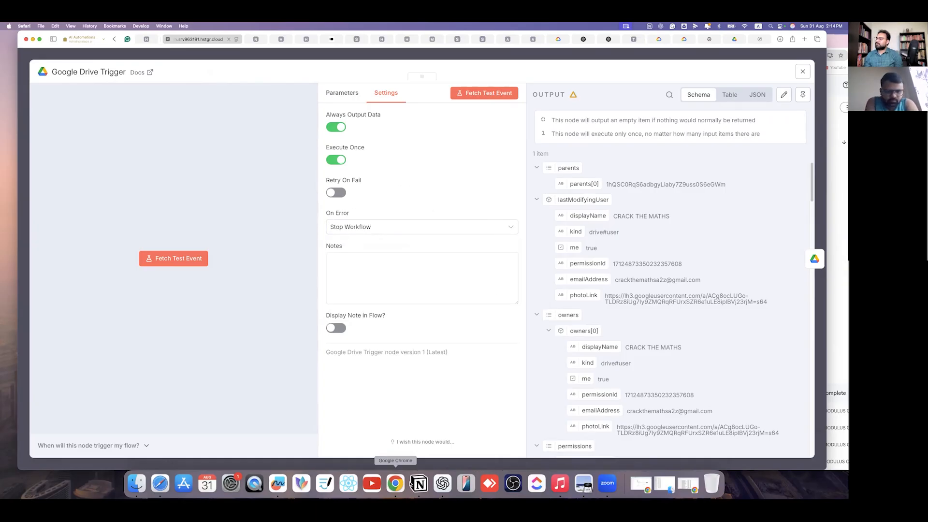
- Cross-check with ChatGPT, confirm Execute Once stays on and On Error unchanged, then close the trigger
{"action": "left_click", "coordinate": [443, 484]}
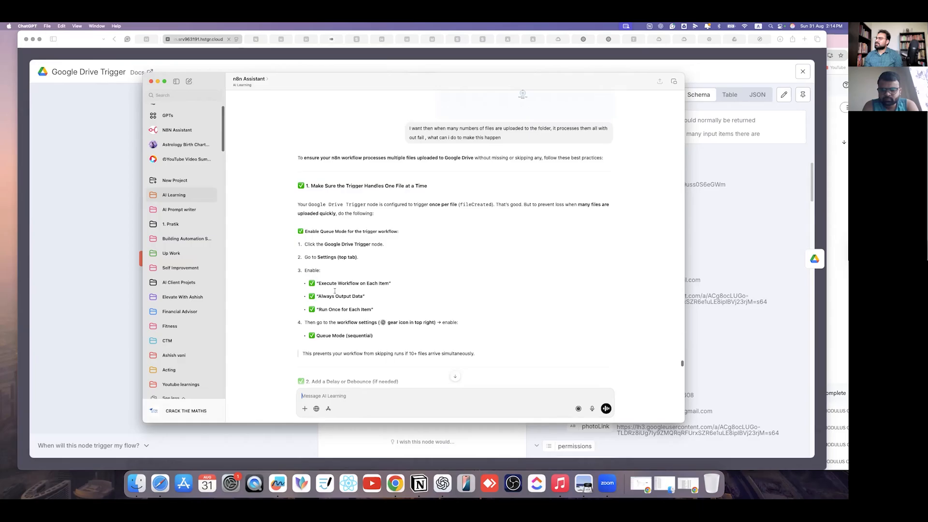
{"action": "left_click", "coordinate": [124, 310]}
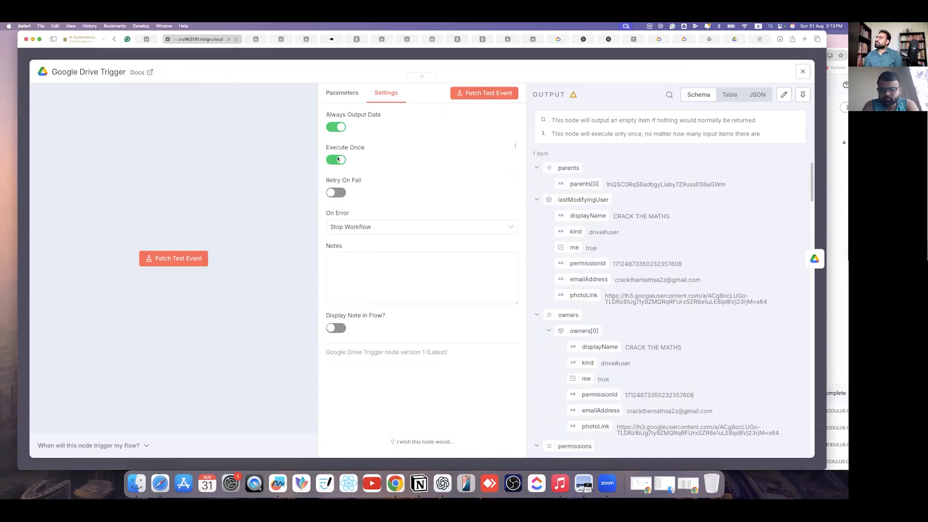
{"action": "left_click", "coordinate": [338, 159]}
{"action": "left_click", "coordinate": [338, 160]}
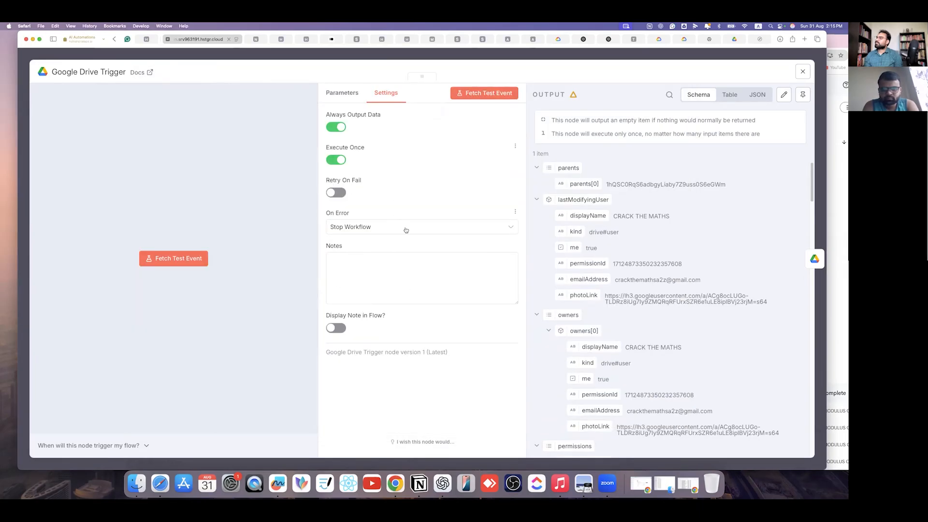
{"action": "left_click", "coordinate": [469, 230]}
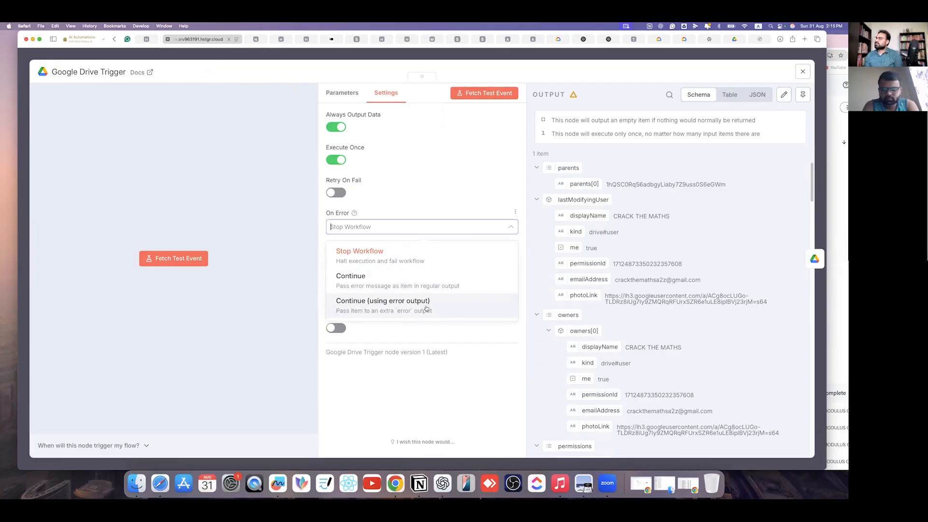
{"action": "left_click", "coordinate": [440, 178]}
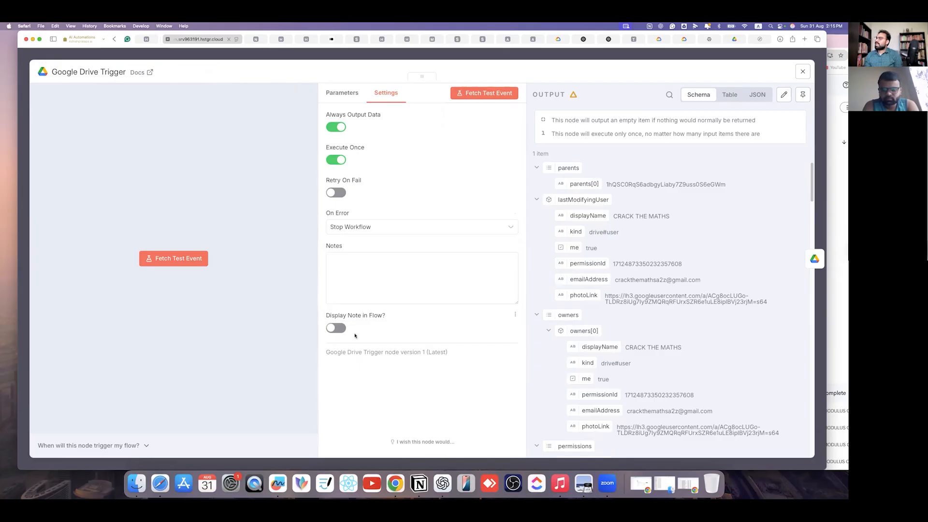
{"action": "left_click", "coordinate": [349, 92]}
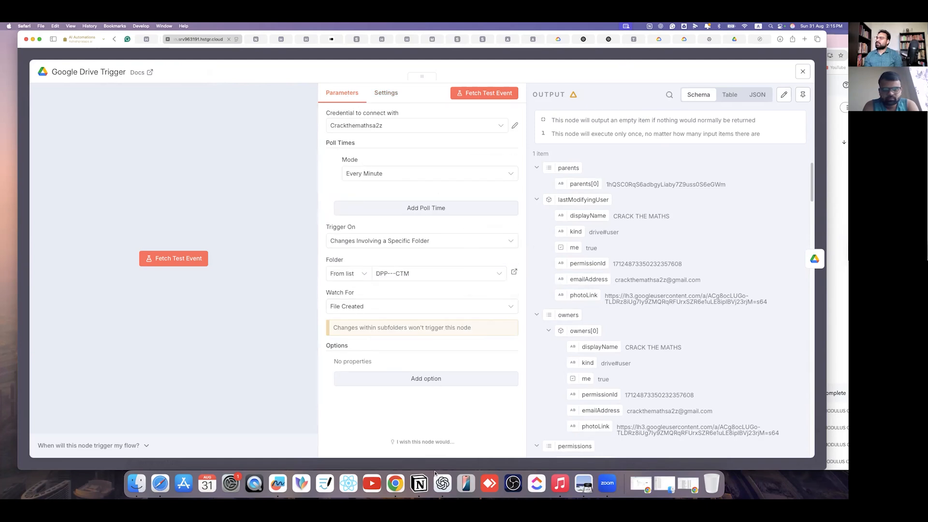
{"action": "key", "text": "Escape"}
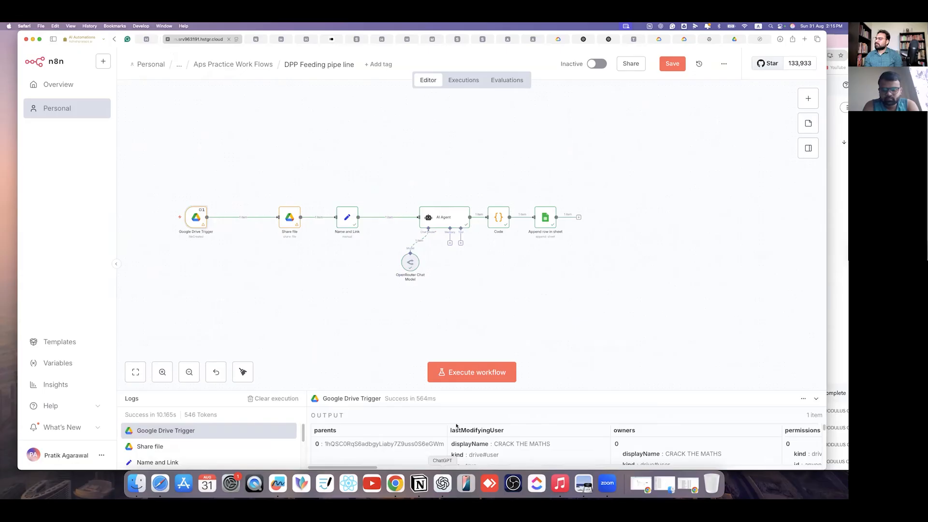
- Reread ChatGPT's step 4 on enabling sequential Queue Mode in workflow settings, highlighting key lines
{"action": "left_click", "coordinate": [443, 484]}
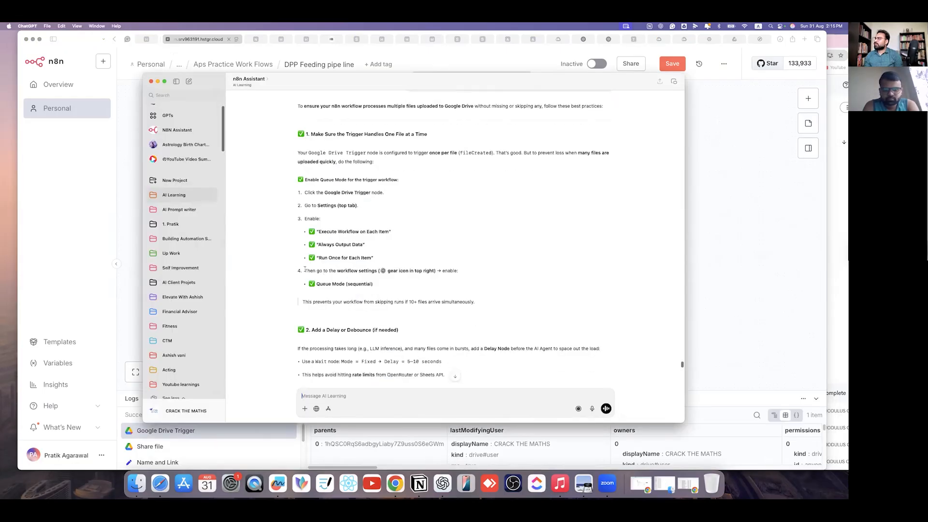
{"action": "left_click_drag", "start_coordinate": [305, 271], "coordinate": [399, 272]}
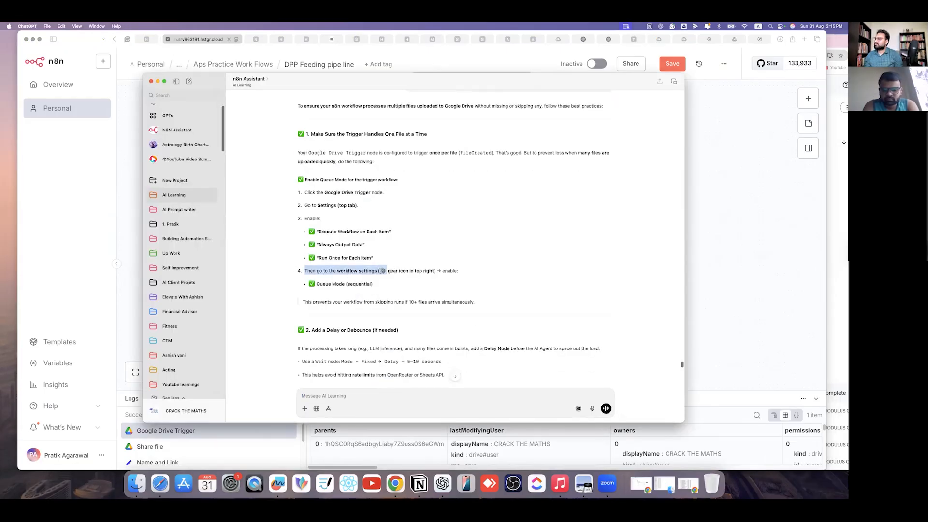
{"action": "left_click", "coordinate": [382, 270]}
{"action": "left_click_drag", "start_coordinate": [310, 271], "coordinate": [381, 272]}
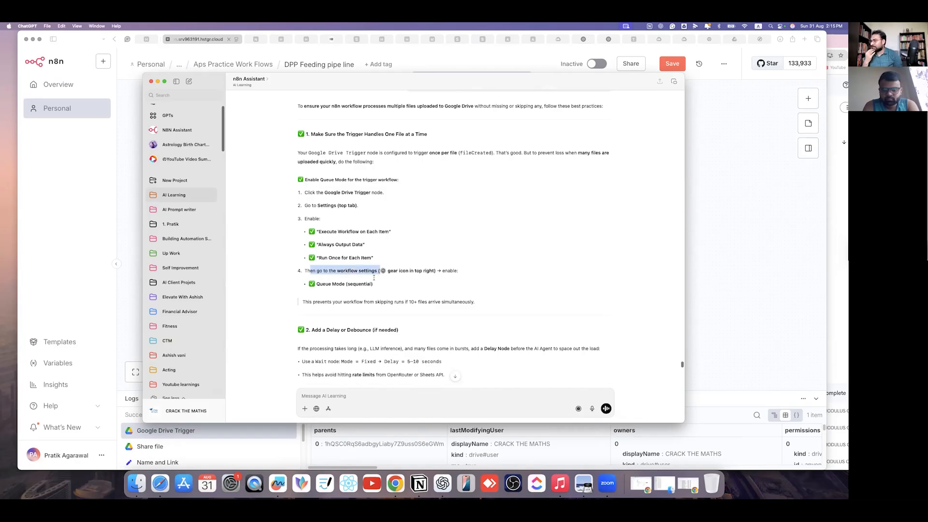
{"action": "left_click_drag", "start_coordinate": [386, 271], "coordinate": [432, 273]}
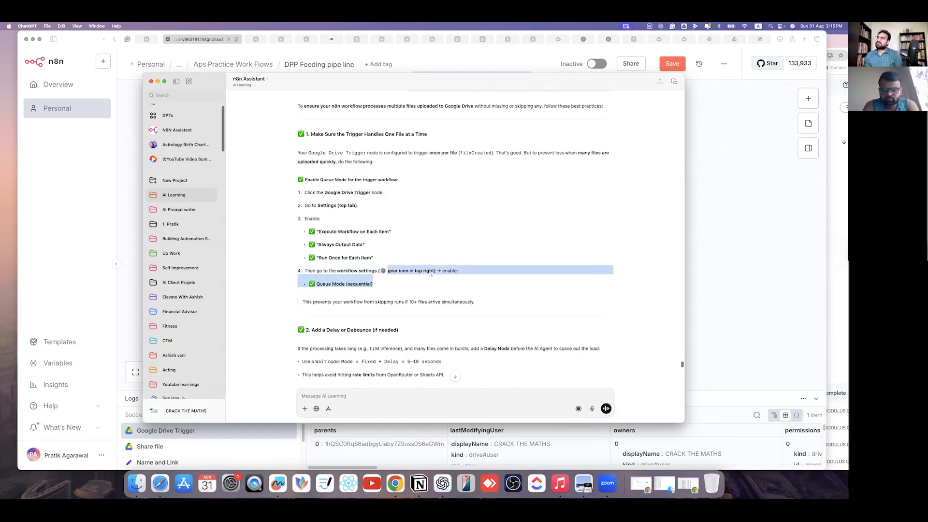
{"action": "left_click_drag", "start_coordinate": [316, 284], "coordinate": [372, 284]}
{"action": "left_click", "coordinate": [395, 292]}
{"action": "left_click_drag", "start_coordinate": [305, 302], "coordinate": [477, 302]}
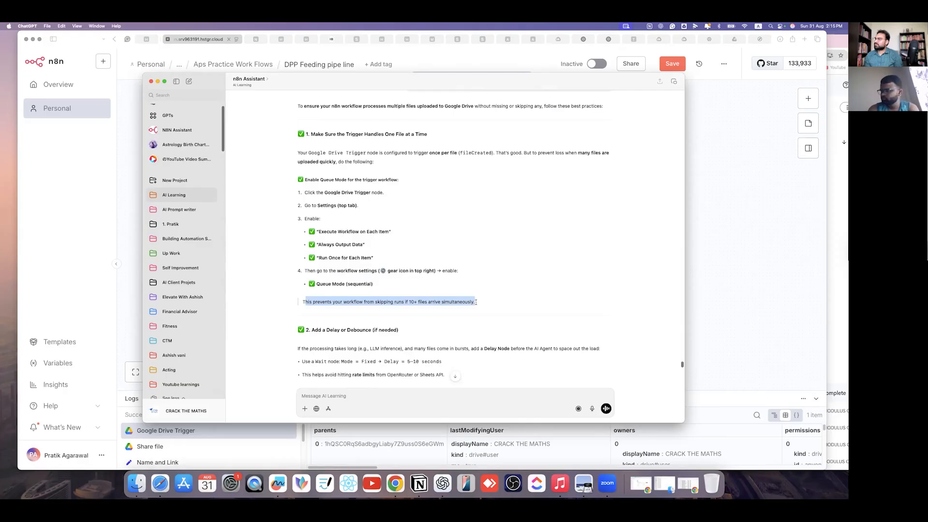
{"action": "left_click_drag", "start_coordinate": [301, 205], "coordinate": [306, 237]}
{"action": "left_click_drag", "start_coordinate": [378, 272], "coordinate": [403, 272]}
{"action": "left_click_drag", "start_coordinate": [467, 271], "coordinate": [331, 271]}
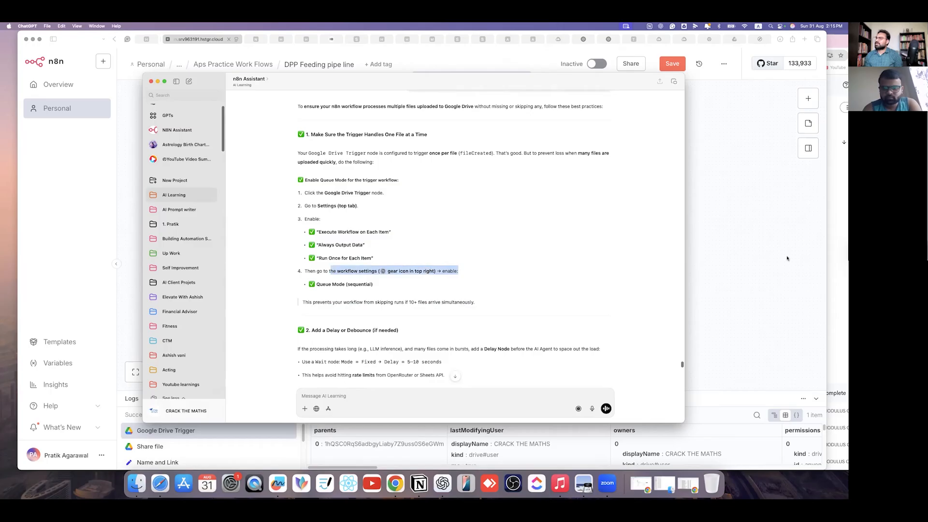
- Save the DPP Feeding pipe line workflow, open its Settings, and read ChatGPT's Queue Mode advice
{"action": "left_click", "coordinate": [765, 231]}
{"action": "left_click", "coordinate": [672, 64]}
{"action": "left_click", "coordinate": [724, 63]}
{"action": "left_click", "coordinate": [707, 177]}
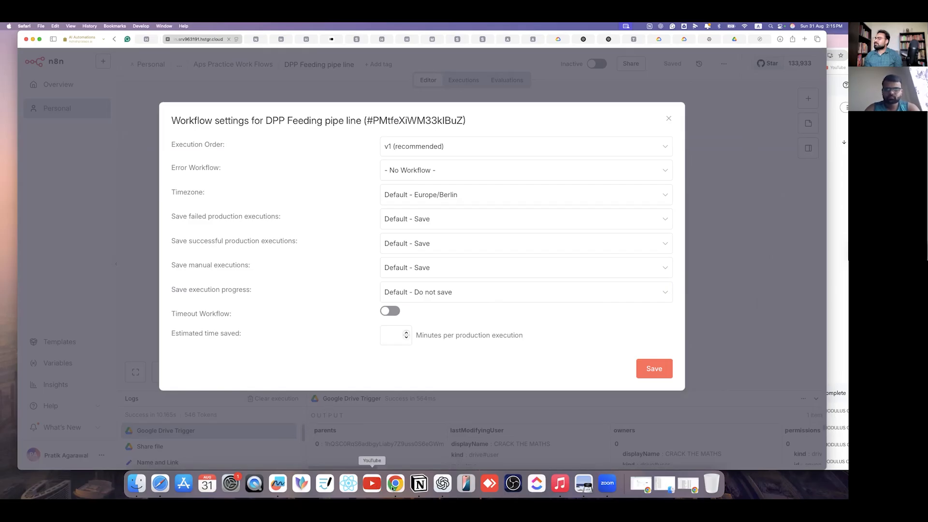
{"action": "left_click", "coordinate": [443, 483]}
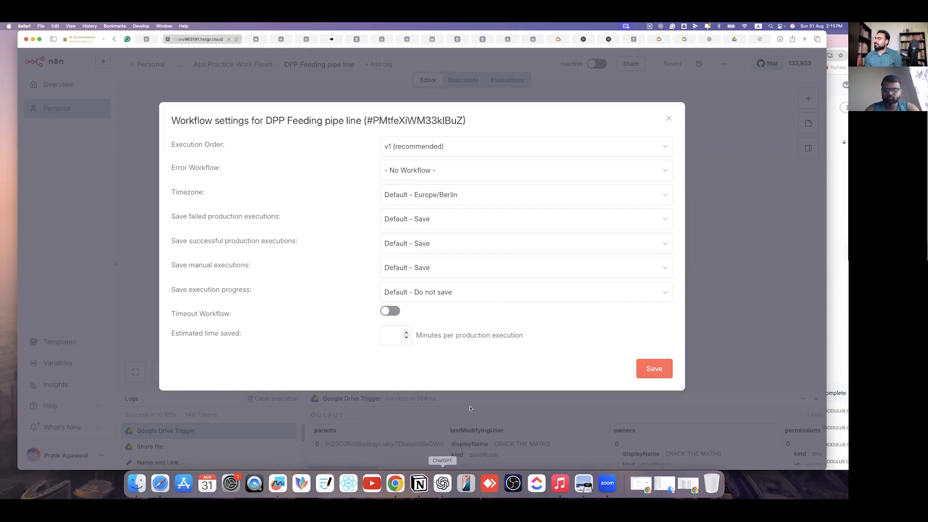
{"action": "scroll", "coordinate": [342, 294], "scroll_direction": "down", "scroll_amount": 3}
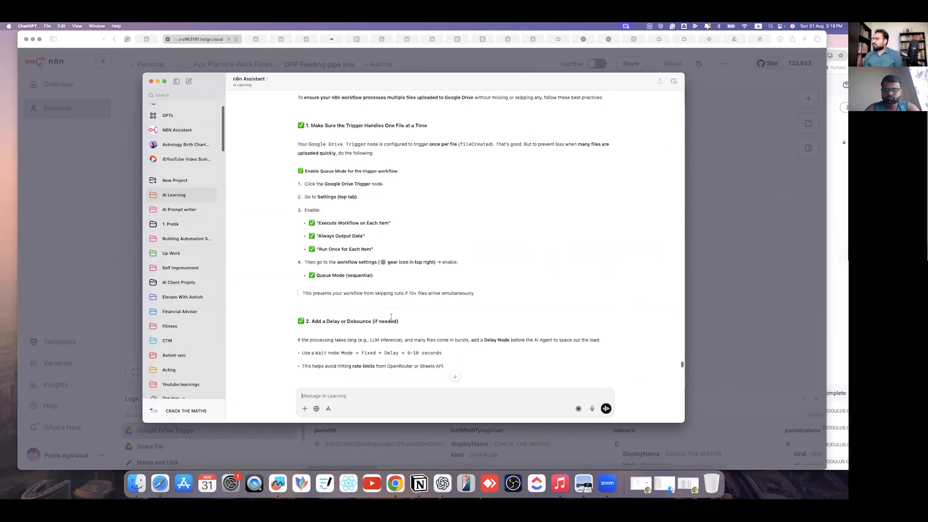
- Read through ChatGPT's one-file-per-node and per-node run mode advice
{"action": "scroll", "coordinate": [342, 294], "scroll_direction": "down", "scroll_amount": 3}
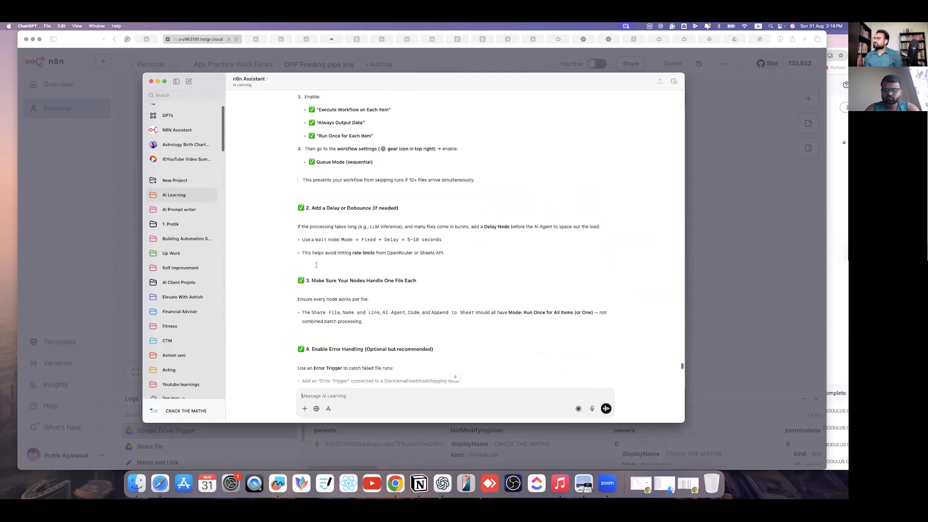
{"action": "left_click_drag", "start_coordinate": [317, 283], "coordinate": [415, 286]}
{"action": "left_click", "coordinate": [375, 312]}
{"action": "left_click_drag", "start_coordinate": [305, 314], "coordinate": [608, 310]}
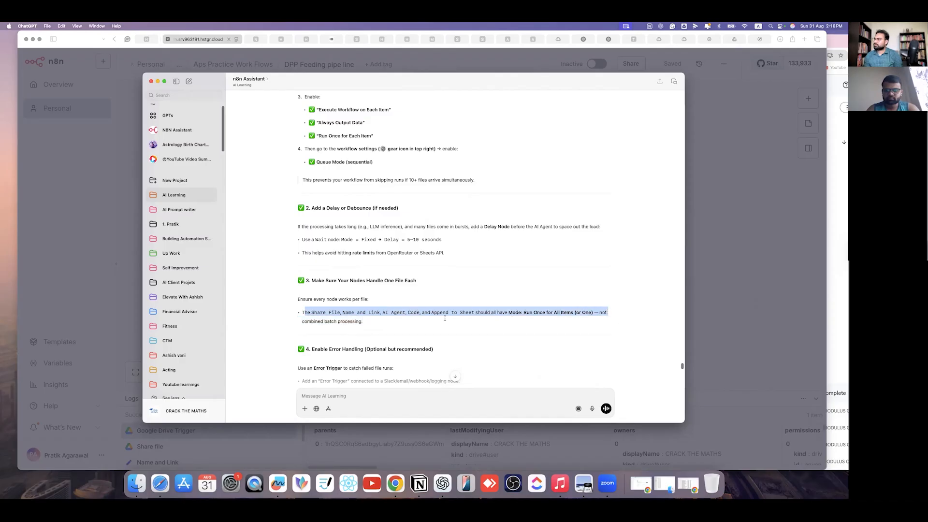
{"action": "left_click", "coordinate": [341, 332]}
{"action": "scroll", "coordinate": [360, 337], "scroll_direction": "down", "scroll_amount": 5}
{"action": "scroll", "coordinate": [359, 336], "scroll_direction": "down", "scroll_amount": 5}
- Ask ChatGPT "can i add loop", then close n8n's workflow settings without changes
{"action": "left_click", "coordinate": [351, 397]}
{"action": "type", "text": "can i add loop"}
{"action": "key", "text": "Return"}
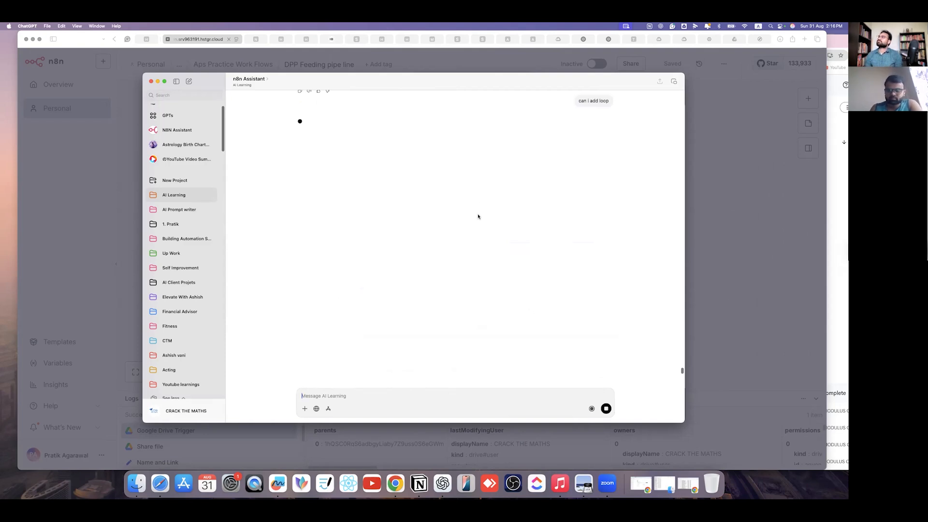
{"action": "left_click", "coordinate": [711, 242]}
{"action": "key", "text": "Escape"}
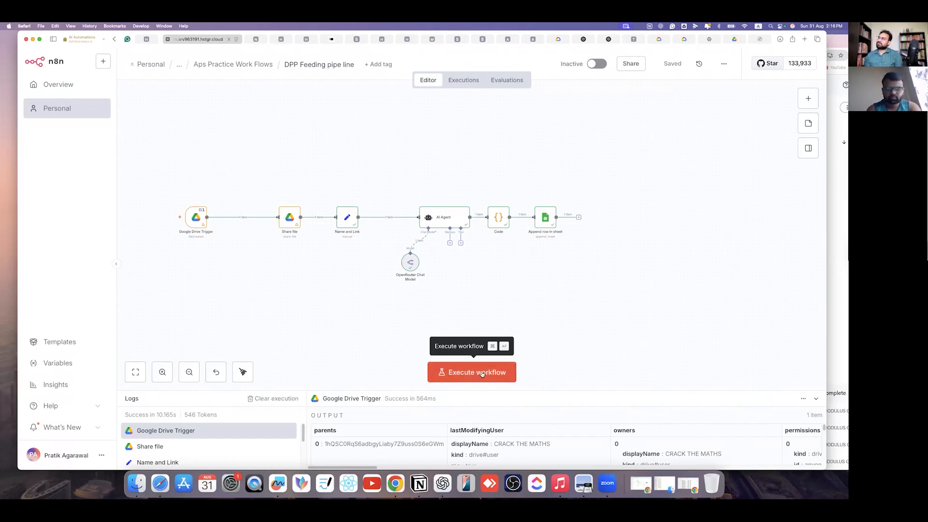
{"action": "left_click", "coordinate": [836, 260]}
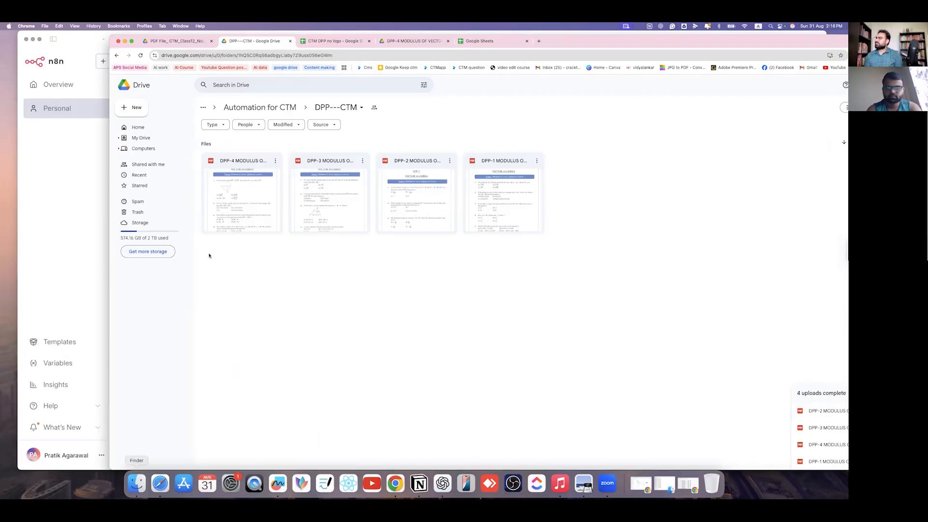
- Upload the DPP-13 through DPP-17 vectors PDFs from Finder into the DPP---CTM Drive folder
{"action": "left_click", "coordinate": [136, 483]}
{"action": "left_click_drag", "start_coordinate": [373, 265], "coordinate": [560, 315]}
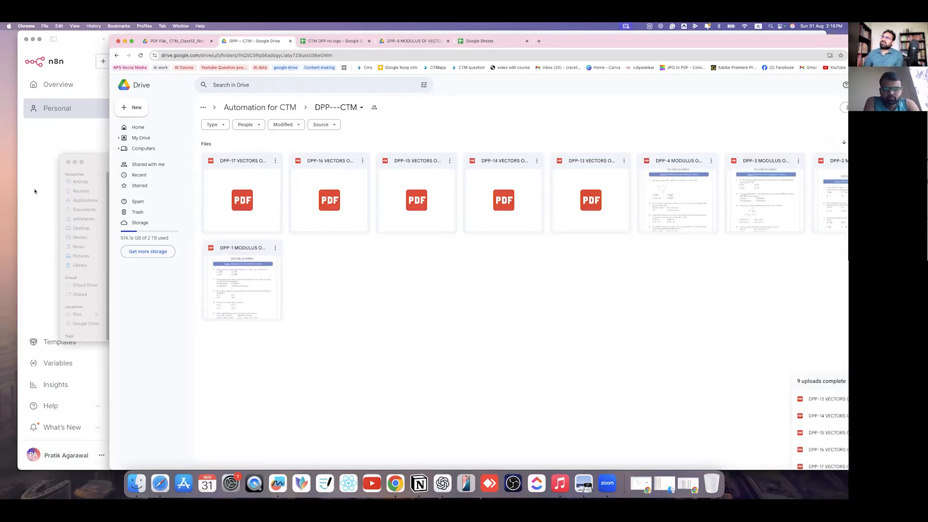
{"action": "left_click", "coordinate": [57, 228]}
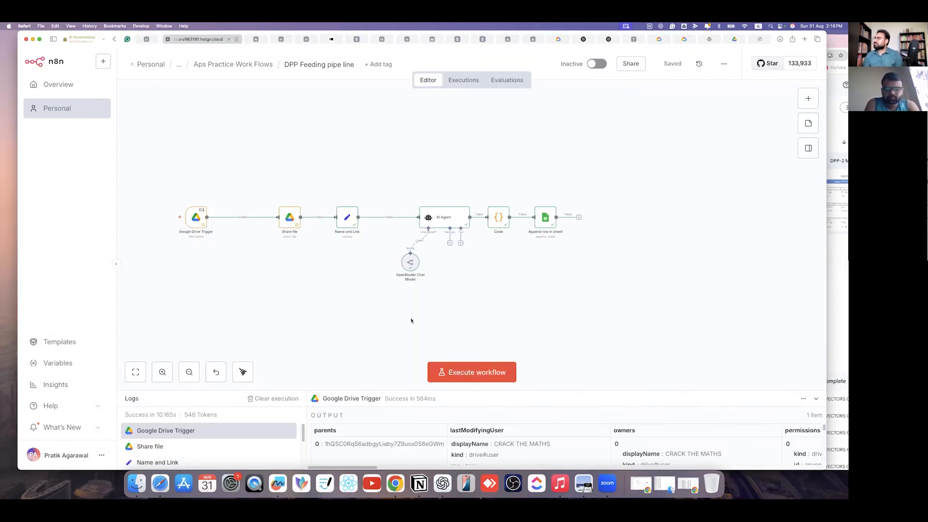
- Run the DPP Feeding pipe line workflow and check the DPP---CTM folder in Drive
{"action": "key", "text": "super+Return"}
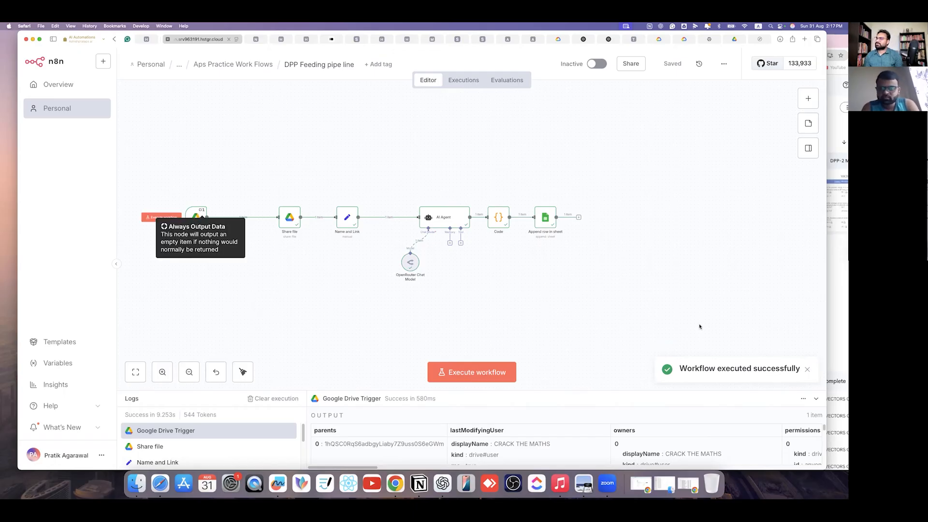
{"action": "left_click", "coordinate": [833, 301]}
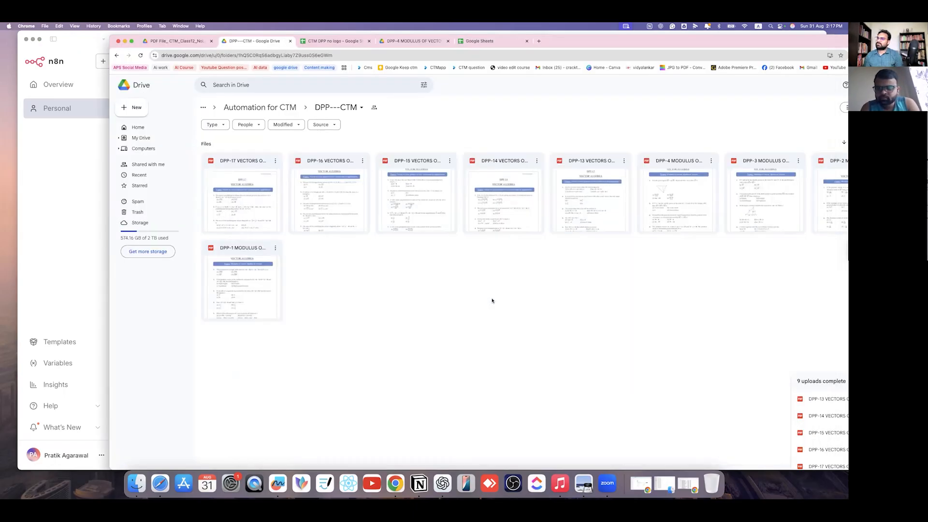
{"action": "left_click", "coordinate": [62, 254]}
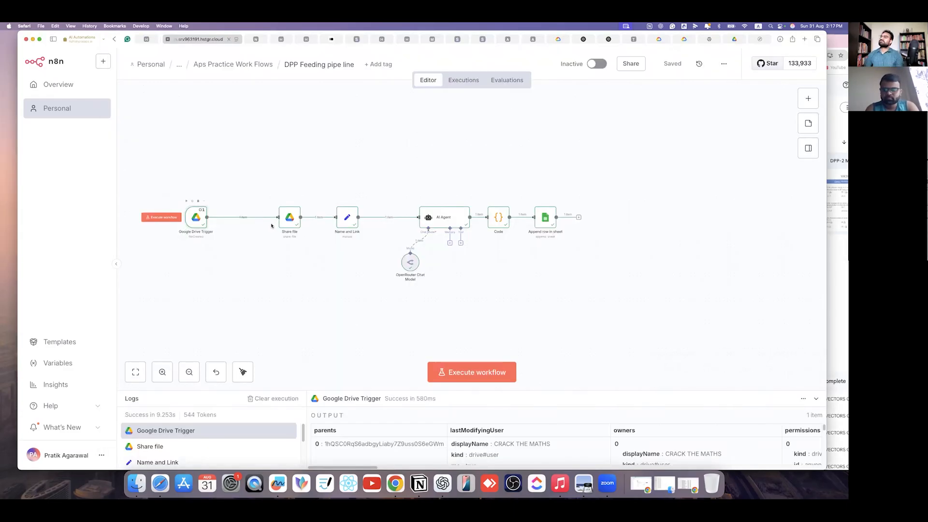
- Open the Google Drive Trigger node, noting its executes-once output notice, and go to Settings
{"action": "double_click", "coordinate": [196, 217]}
{"action": "left_click_drag", "start_coordinate": [552, 134], "coordinate": [751, 135]}
{"action": "left_click", "coordinate": [750, 136]}
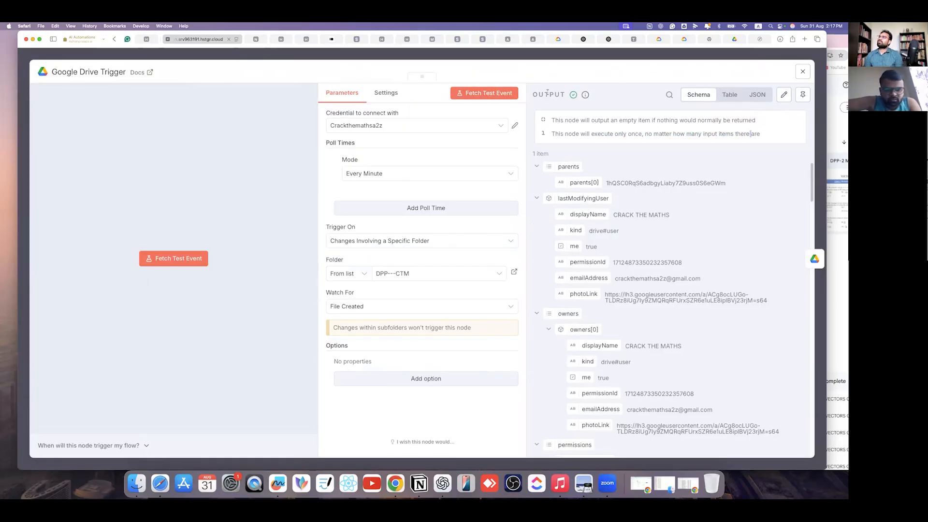
- Turn off Execute Once in the Google Drive Trigger's settings
{"action": "left_click", "coordinate": [385, 93]}
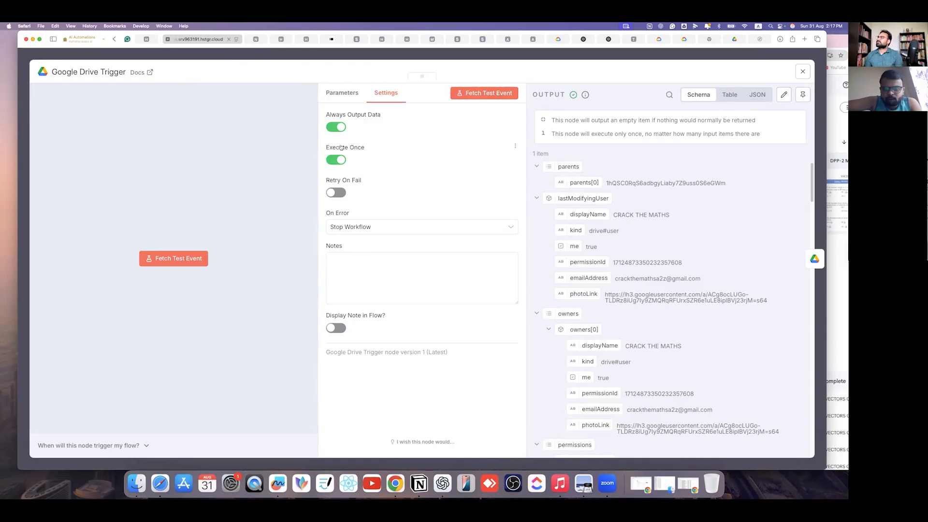
{"action": "left_click", "coordinate": [336, 159]}
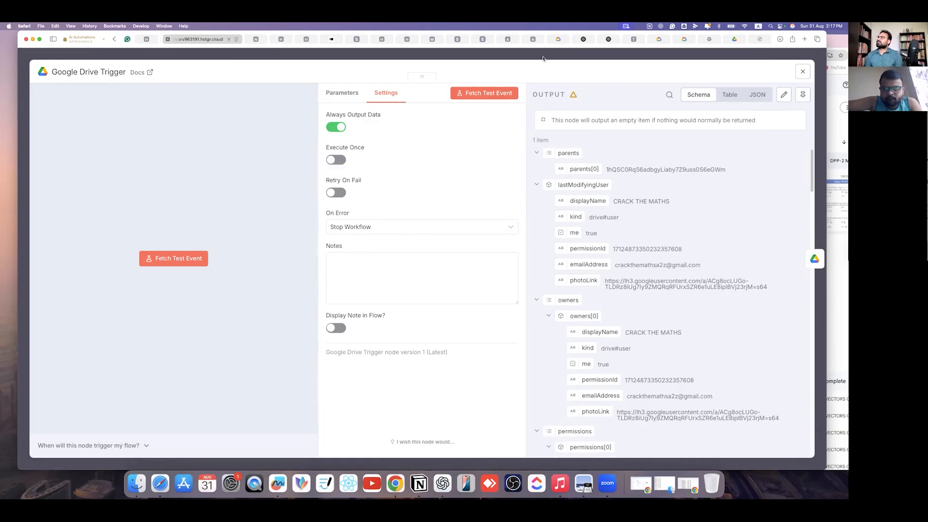
{"action": "left_click", "coordinate": [510, 57]}
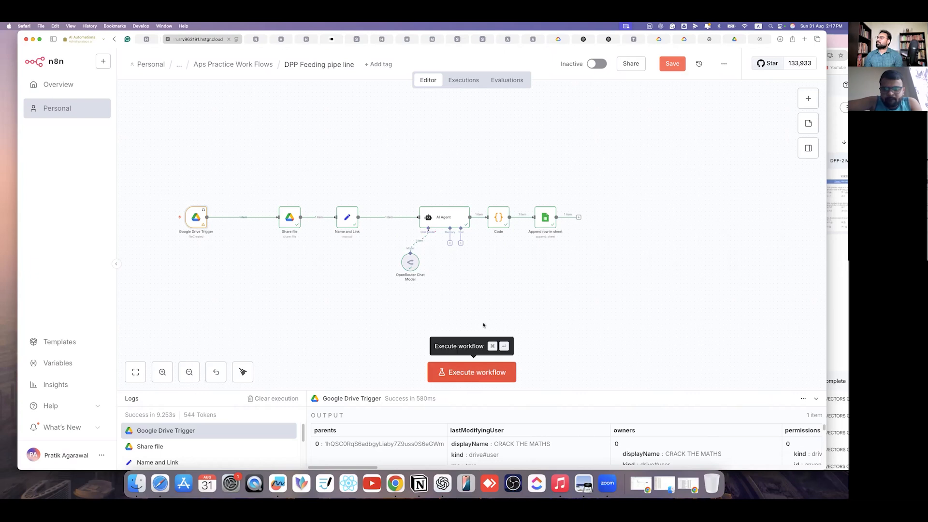
- Rerun the workflow twice, then activate it and dismiss the activation notice
{"action": "left_click", "coordinate": [449, 380]}
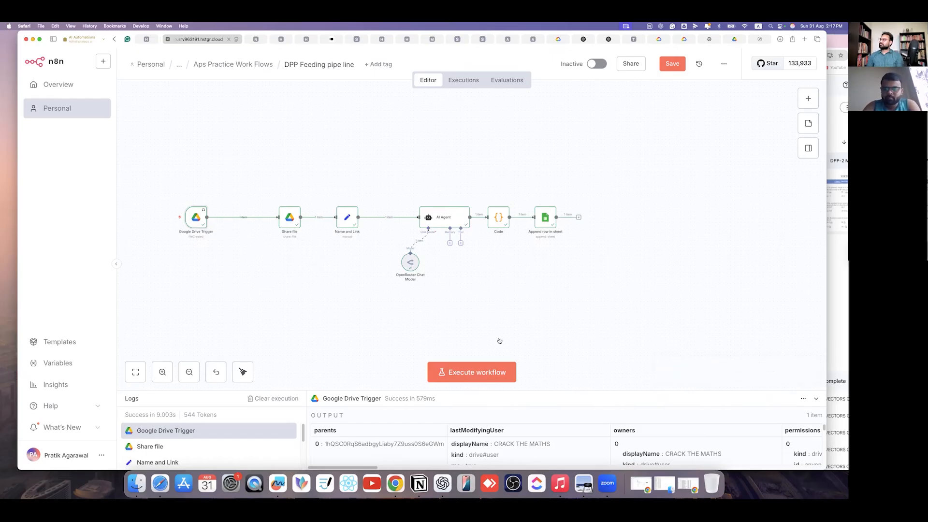
{"action": "left_click", "coordinate": [498, 372]}
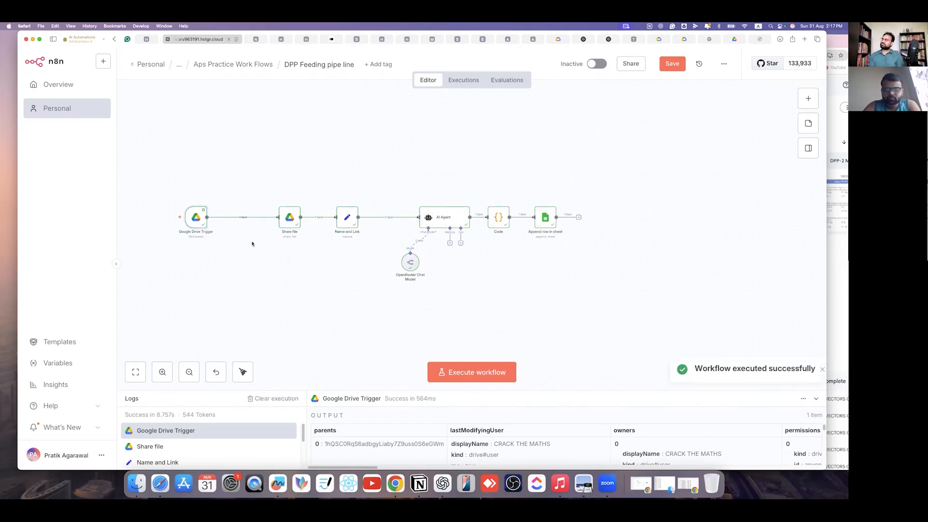
{"action": "mouse_move", "coordinate": [175, 224]}
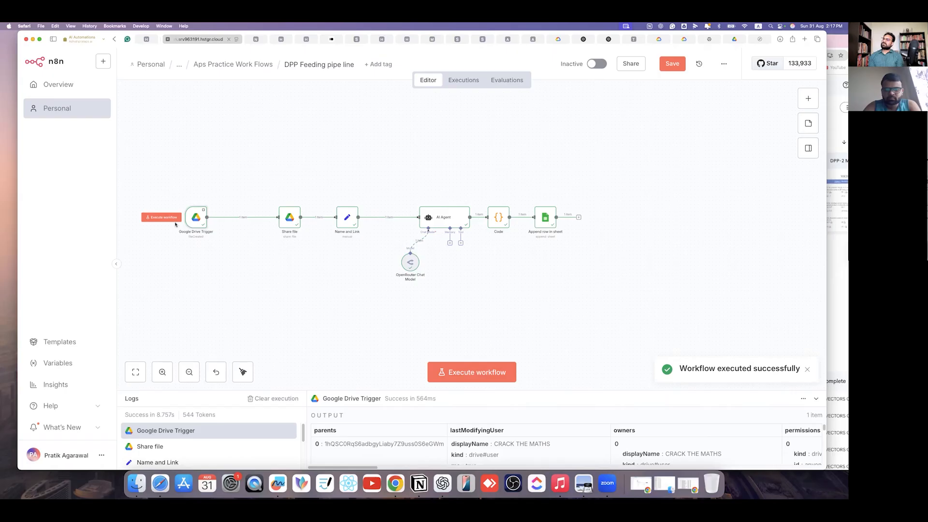
{"action": "scroll", "coordinate": [524, 319], "scroll_direction": "down", "scroll_amount": 5}
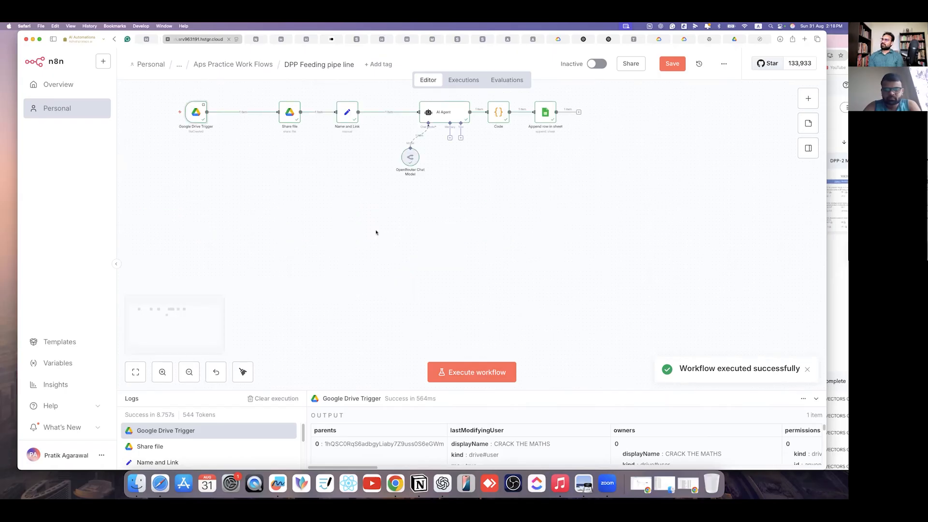
{"action": "scroll", "coordinate": [553, 246], "scroll_direction": "up", "scroll_amount": 2}
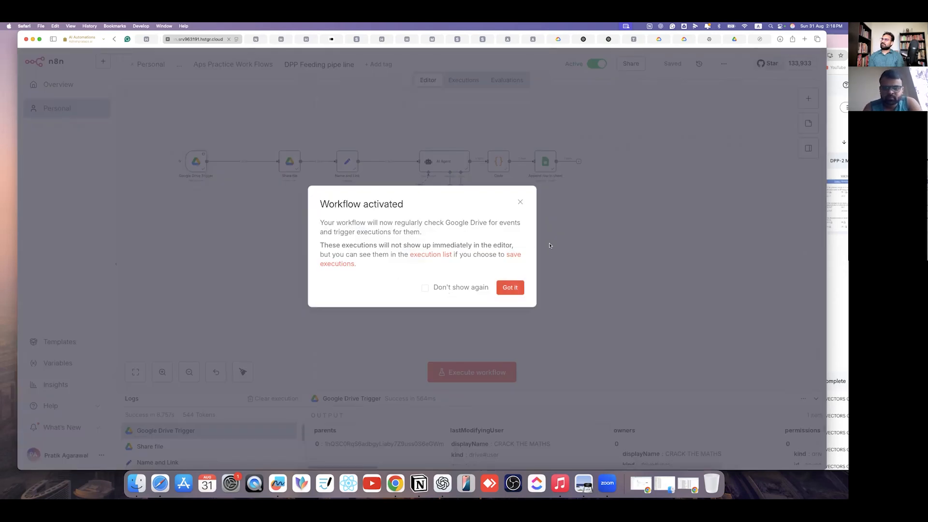
{"action": "left_click", "coordinate": [510, 287]}
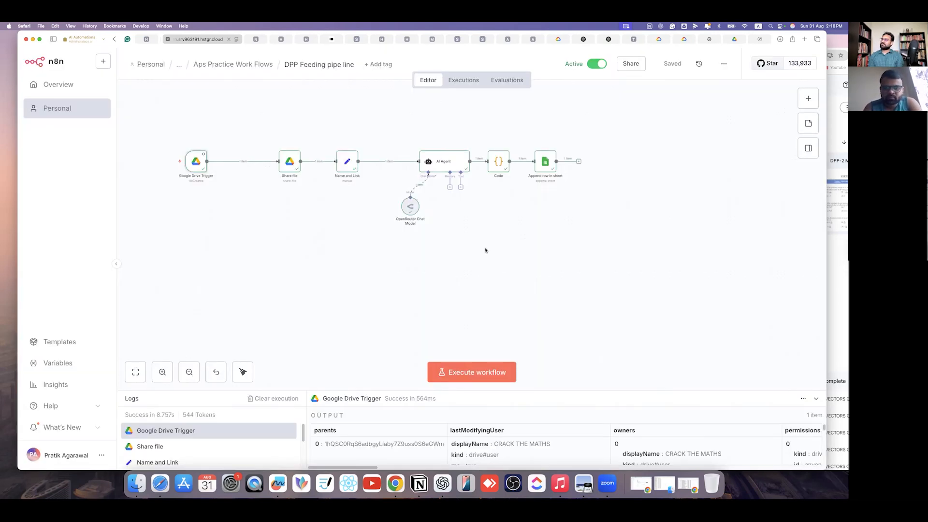
{"action": "left_click", "coordinate": [836, 251]}
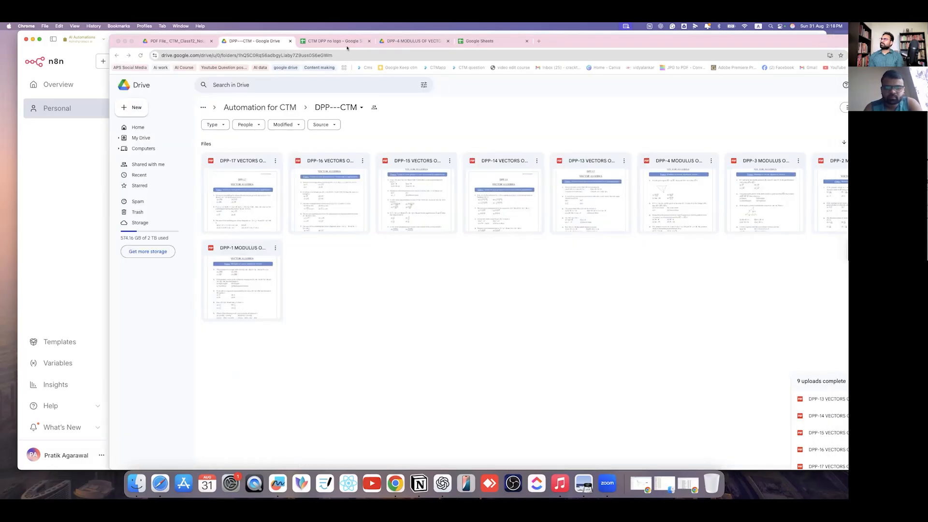
- Review the logged DPP 17 Cross Product rows from A4 in CTM DPP no logo, then select the Drive PDFs
{"action": "key", "text": "ctrl+Tab"}
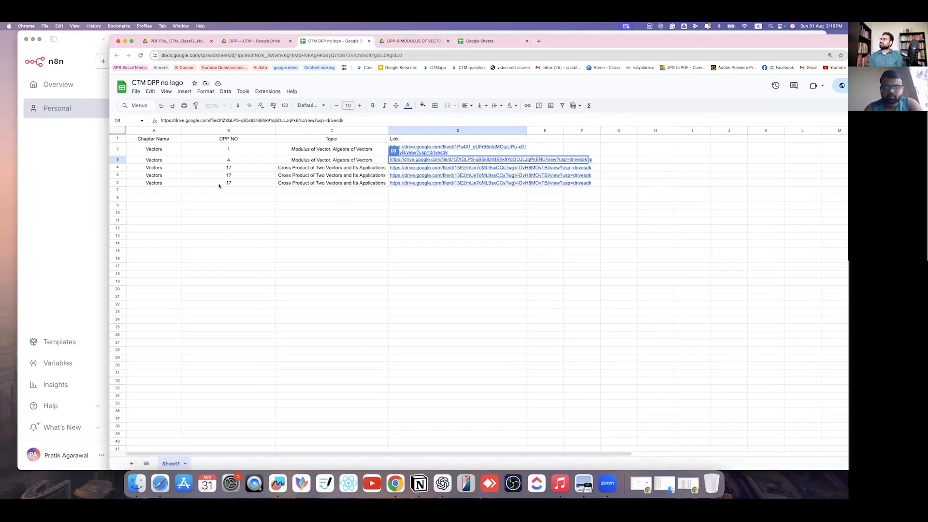
{"action": "left_click", "coordinate": [173, 169]}
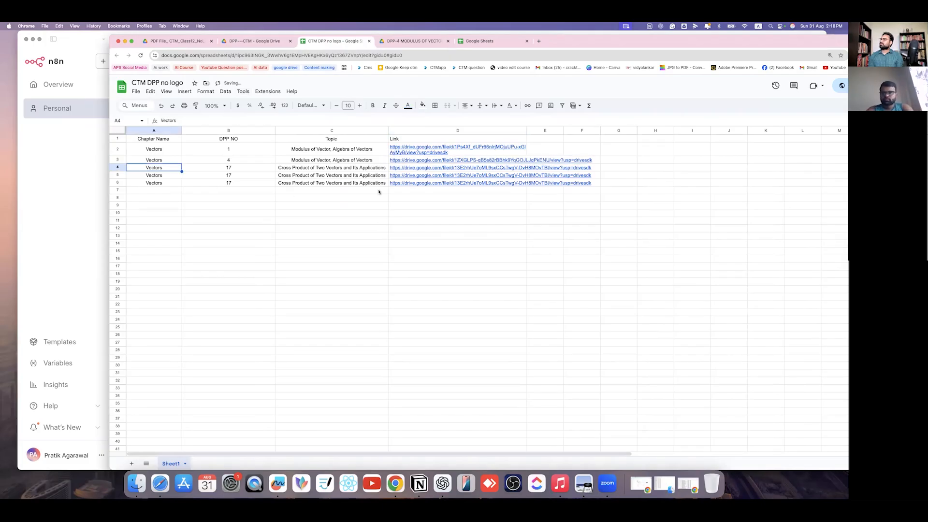
{"action": "left_click_drag", "start_coordinate": [618, 236], "coordinate": [166, 168]}
{"action": "left_click", "coordinate": [246, 286]}
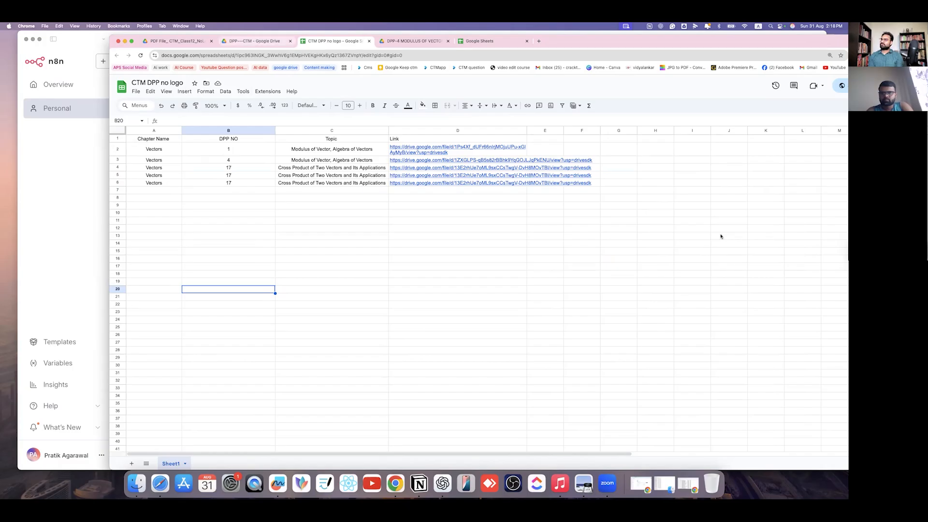
{"action": "key", "text": "ctrl+shift+Tab"}
{"action": "left_click_drag", "start_coordinate": [774, 386], "coordinate": [262, 177]}
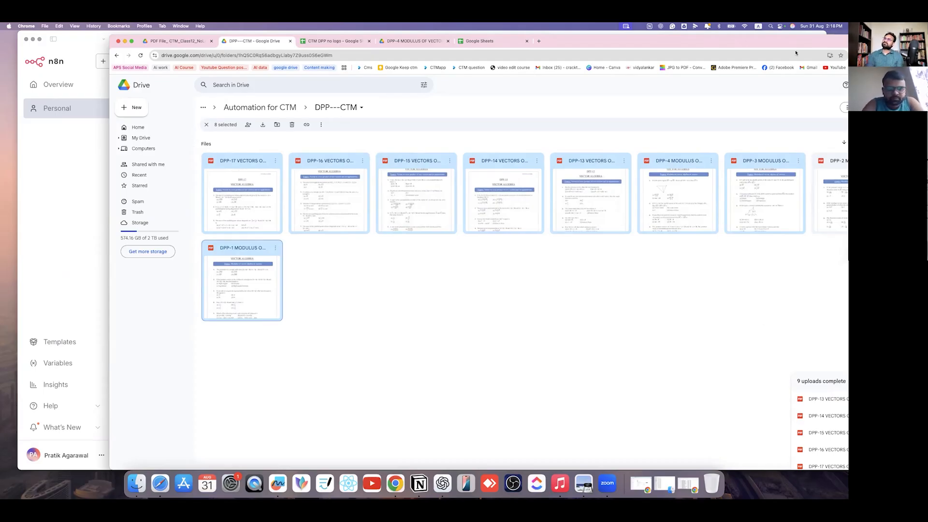
- Trash the folder's nine PDFs and upload DPP-11 through DPP-17 from Finder in their place
{"action": "left_click_drag", "start_coordinate": [754, 326], "coordinate": [69, 174]}
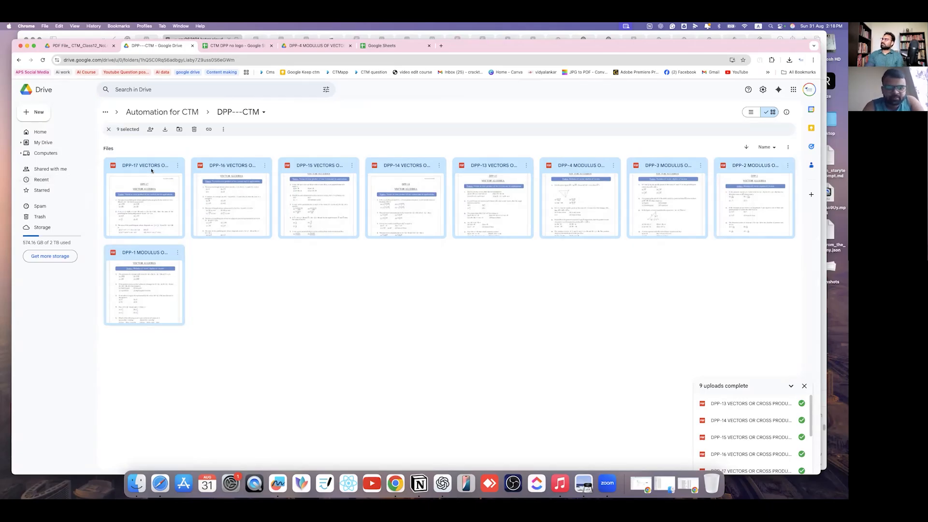
{"action": "key", "text": "Delete"}
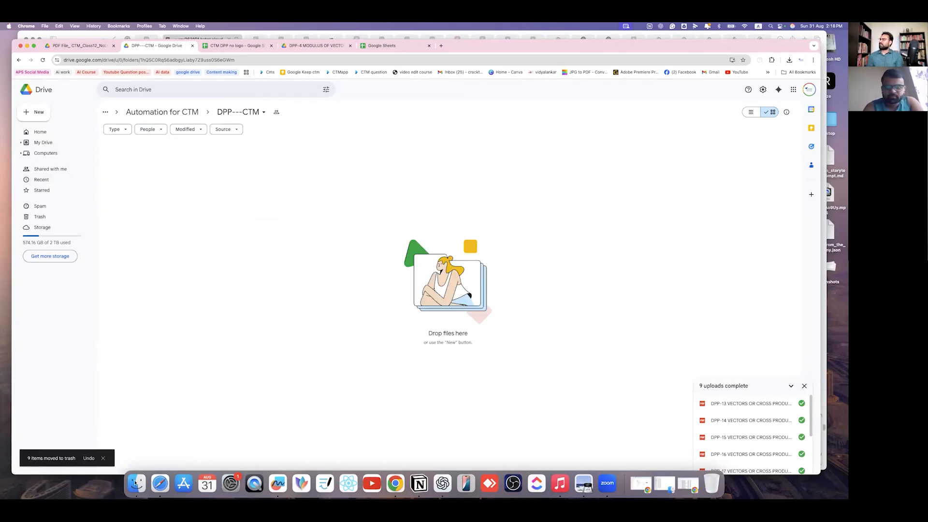
{"action": "left_click", "coordinate": [362, 223]}
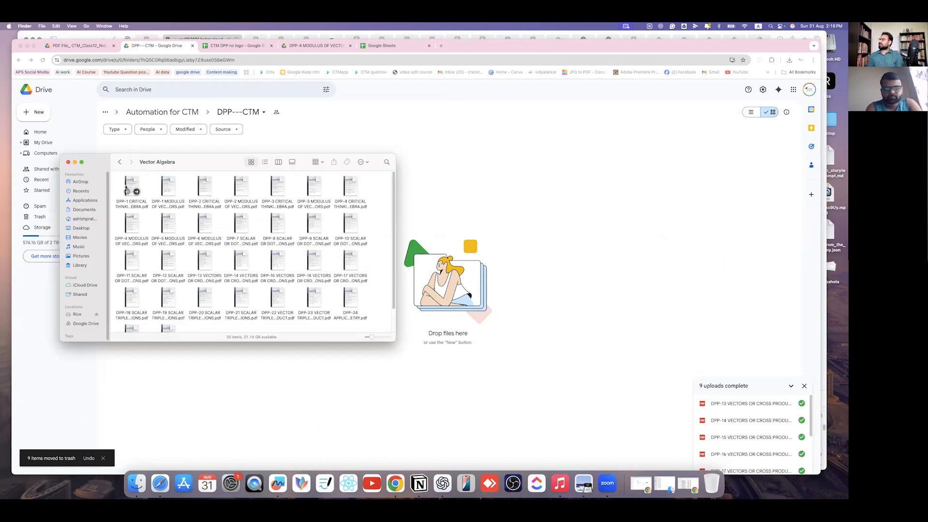
{"action": "left_click_drag", "start_coordinate": [119, 264], "coordinate": [291, 291]}
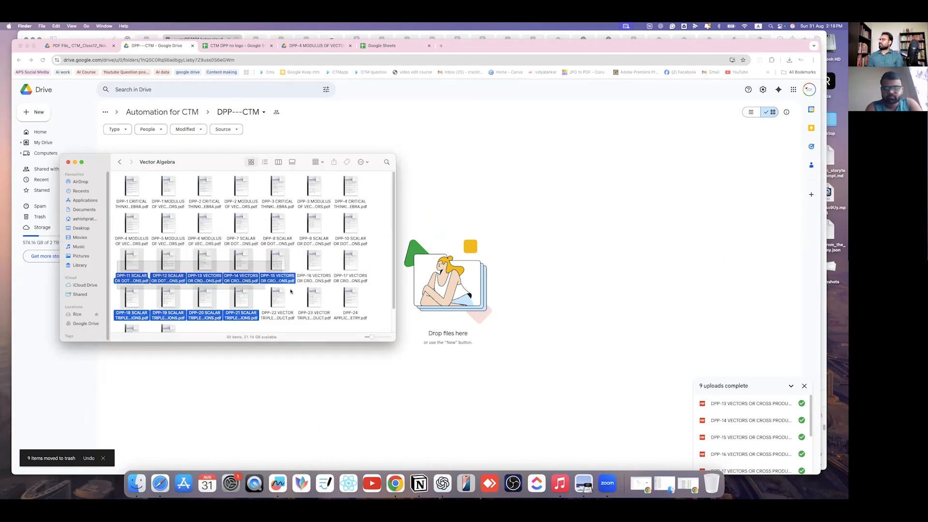
{"action": "left_click_drag", "start_coordinate": [355, 280], "coordinate": [560, 250]}
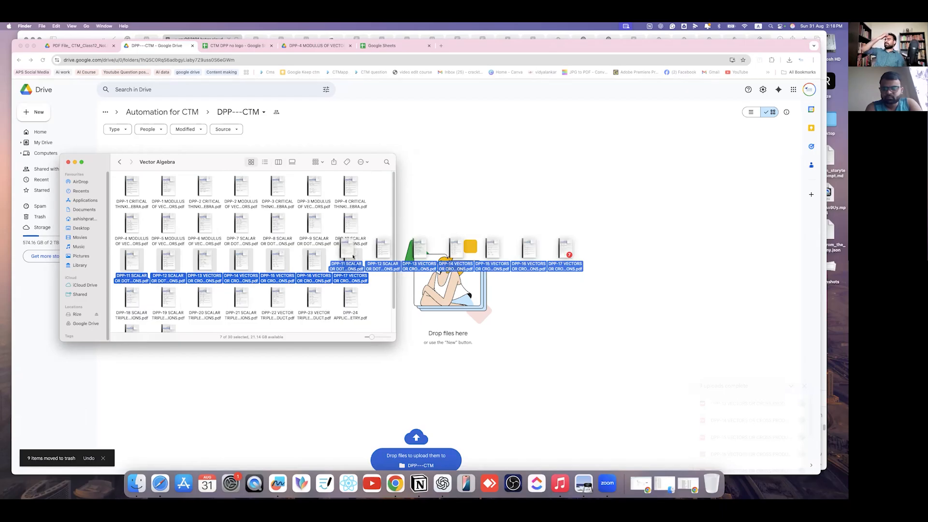
{"action": "left_click", "coordinate": [453, 242]}
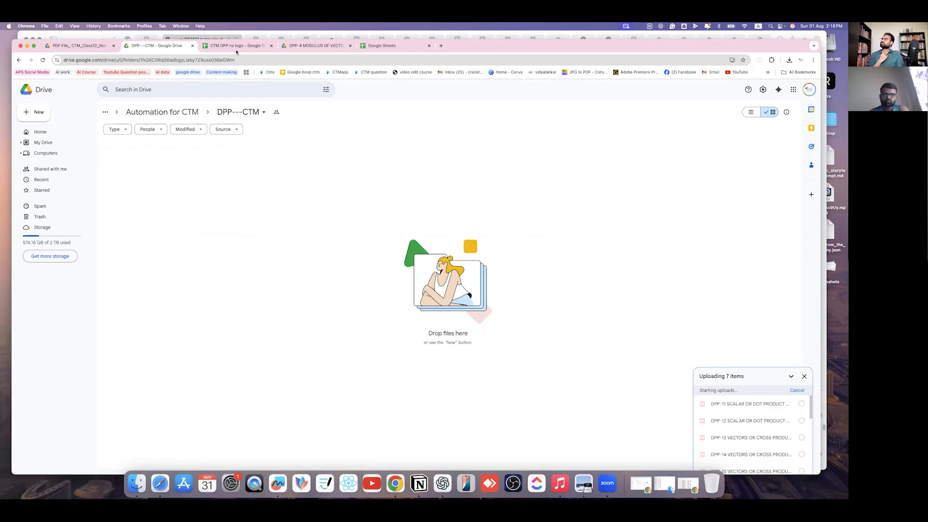
- Delete the logged data rows from the CTM DPP no logo sheet, leaving only headers
{"action": "left_click", "coordinate": [237, 46]}
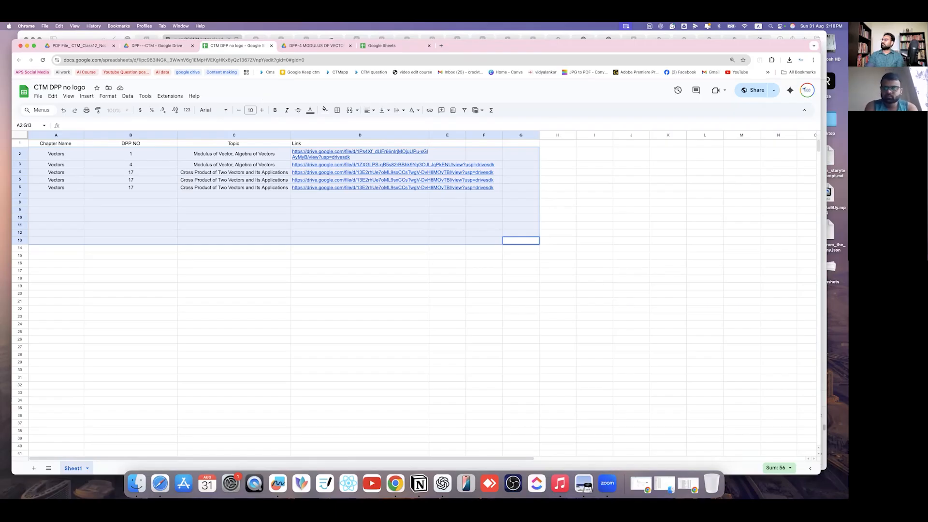
{"action": "left_click", "coordinate": [360, 309]}
{"action": "left_click_drag", "start_coordinate": [189, 173], "coordinate": [47, 157]}
{"action": "key", "text": "Delete"}
{"action": "left_click", "coordinate": [259, 266]}
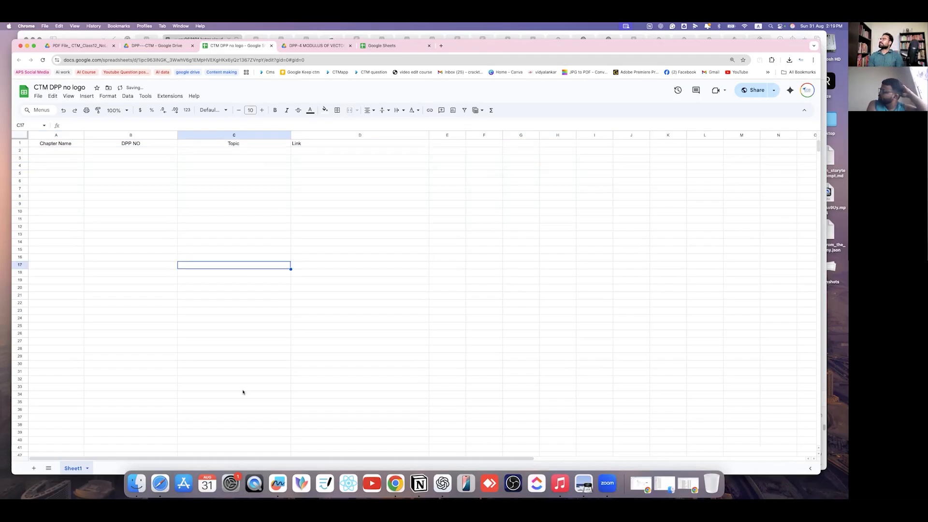
{"action": "left_click", "coordinate": [167, 47]}
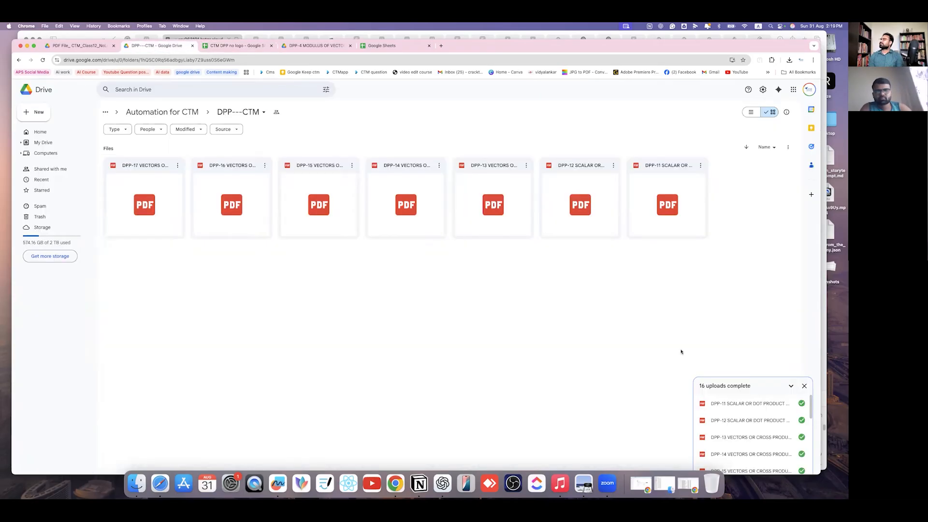
- Check the log sheet, then open n8n's latest execution, the errored 14:19:09 run
{"action": "key", "text": "ctrl+Tab"}
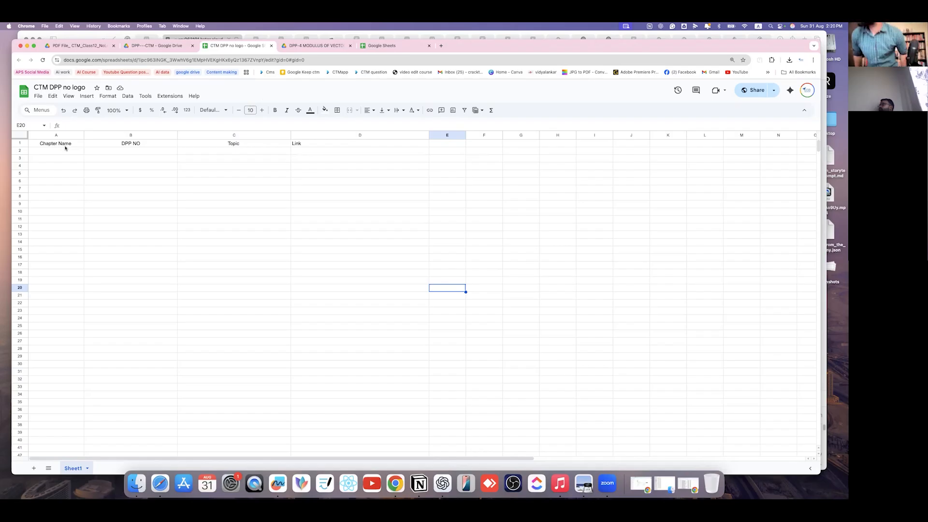
{"action": "key", "text": "F4"}
{"action": "key", "text": "Escape"}
{"action": "left_click_drag", "start_coordinate": [569, 51], "coordinate": [574, 130]}
{"action": "left_click", "coordinate": [576, 69]}
{"action": "left_click", "coordinate": [464, 80]}
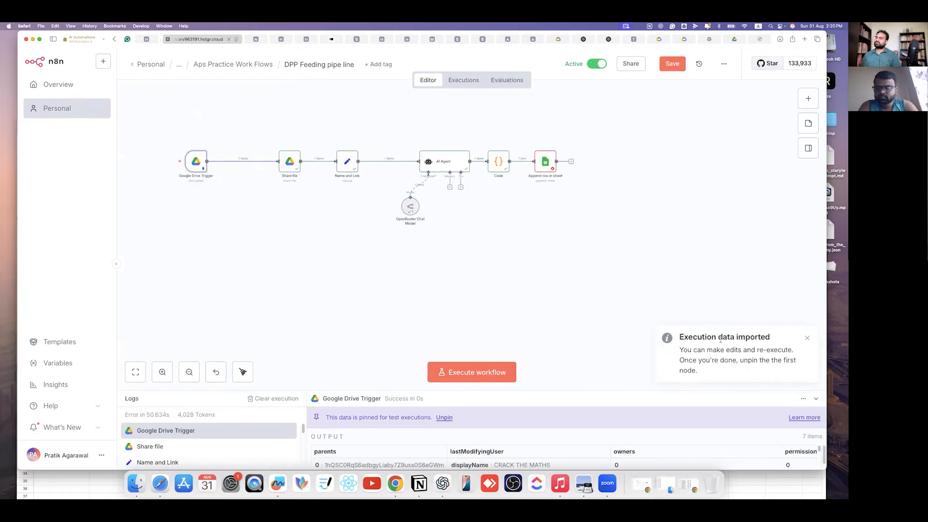
- Open the Append row in sheet node and read its paired item error message
{"action": "left_click", "coordinate": [546, 168]}
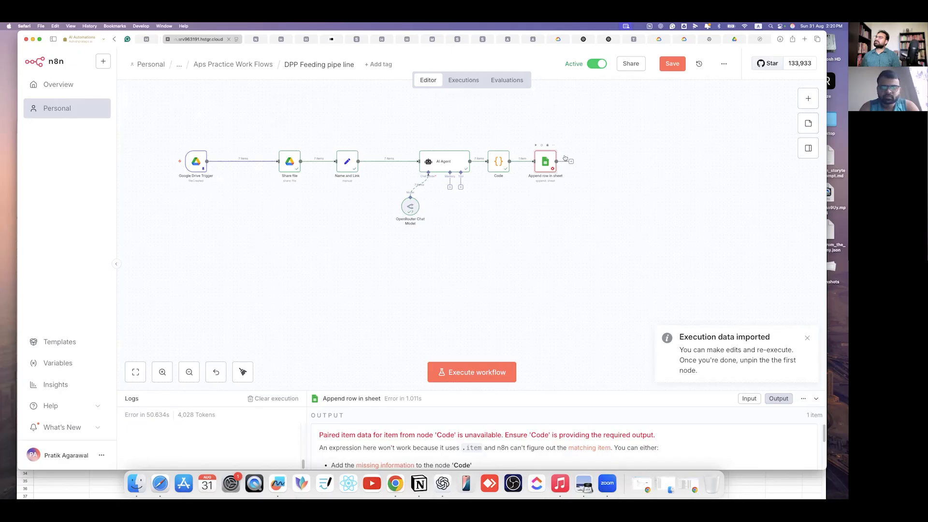
{"action": "double_click", "coordinate": [547, 162]}
{"action": "left_click_drag", "start_coordinate": [543, 129], "coordinate": [781, 131]}
{"action": "left_click_drag", "start_coordinate": [636, 141], "coordinate": [539, 140]}
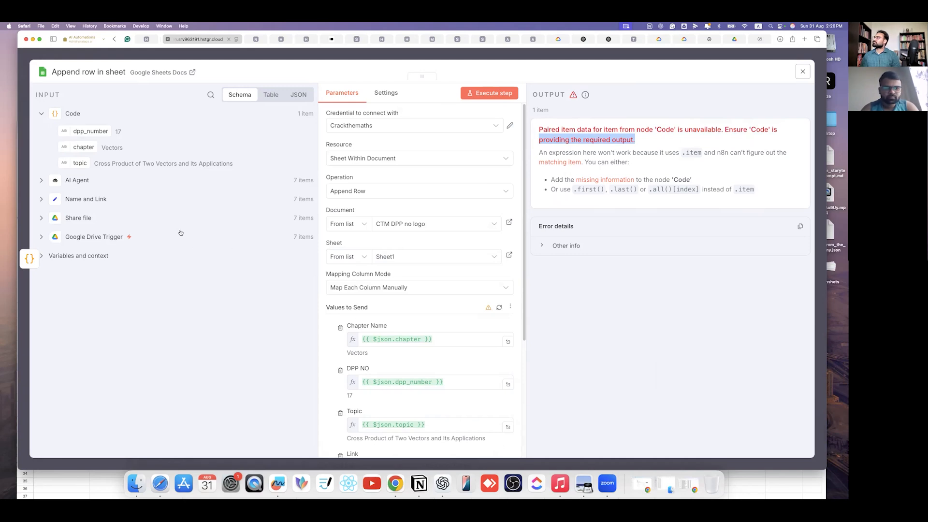
- Inspect the Name and Link input fields and the Link webViewLink expression, then close the node
{"action": "scroll", "coordinate": [372, 337], "scroll_direction": "down", "scroll_amount": 4}
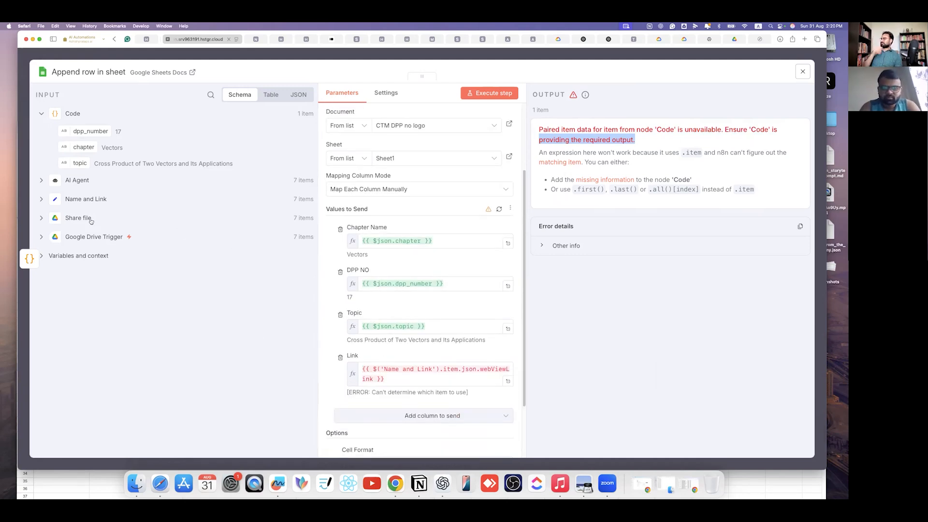
{"action": "left_click", "coordinate": [42, 199]}
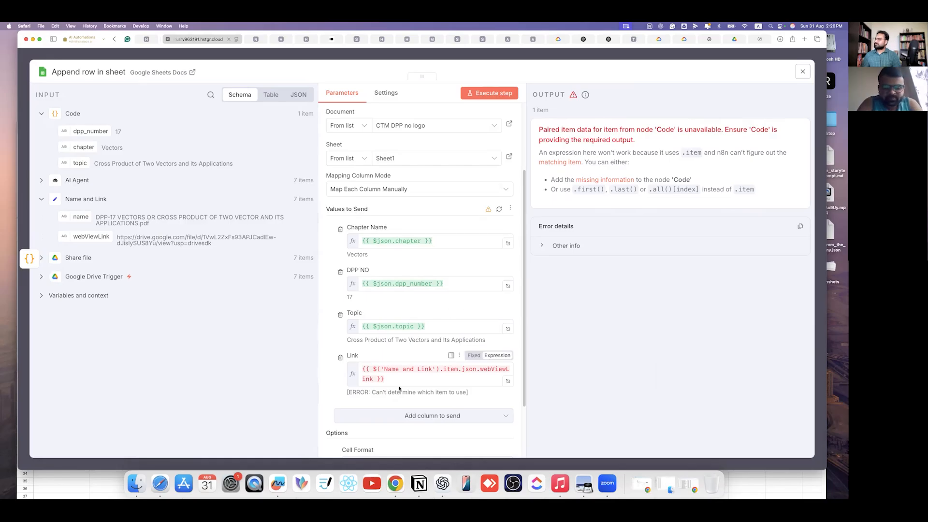
{"action": "left_click_drag", "start_coordinate": [396, 381], "coordinate": [365, 364]}
{"action": "left_click", "coordinate": [350, 403]}
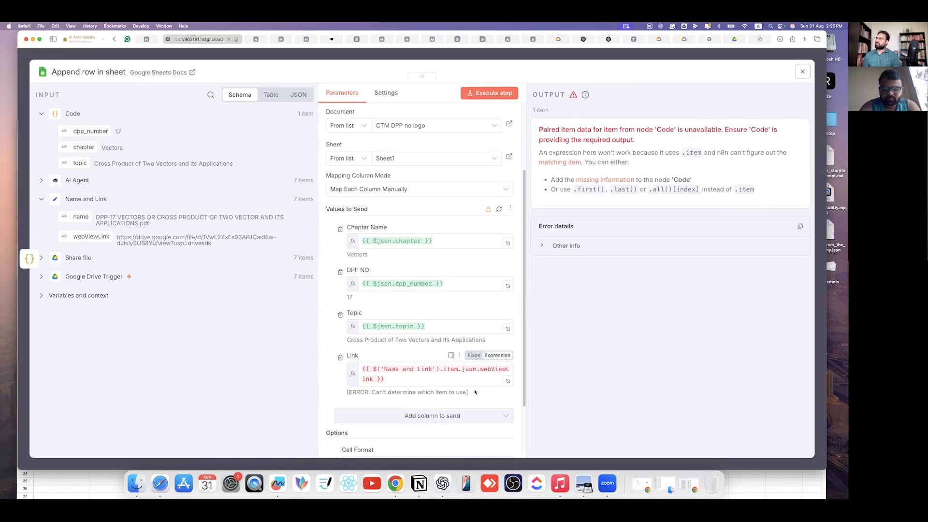
{"action": "left_click", "coordinate": [232, 57]}
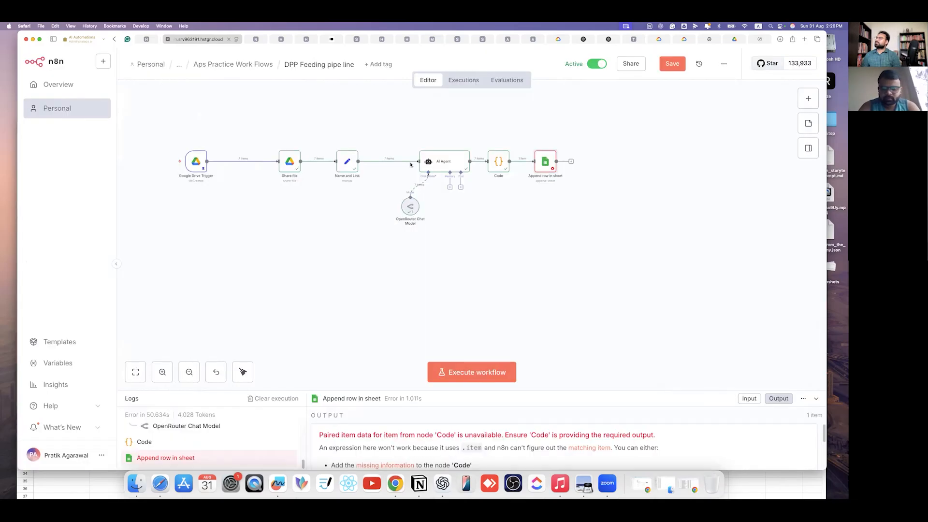
- Insert a Loop Over Items node between Name and Link and AI Agent
{"action": "left_click", "coordinate": [333, 166]}
{"action": "left_click_drag", "start_coordinate": [333, 166], "coordinate": [339, 166]}
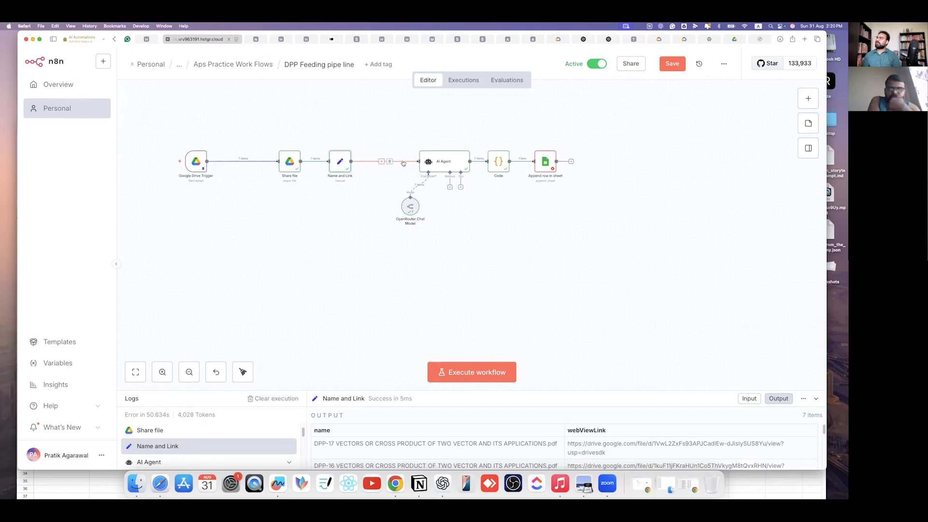
{"action": "left_click", "coordinate": [381, 161]}
{"action": "type", "text": "l"}
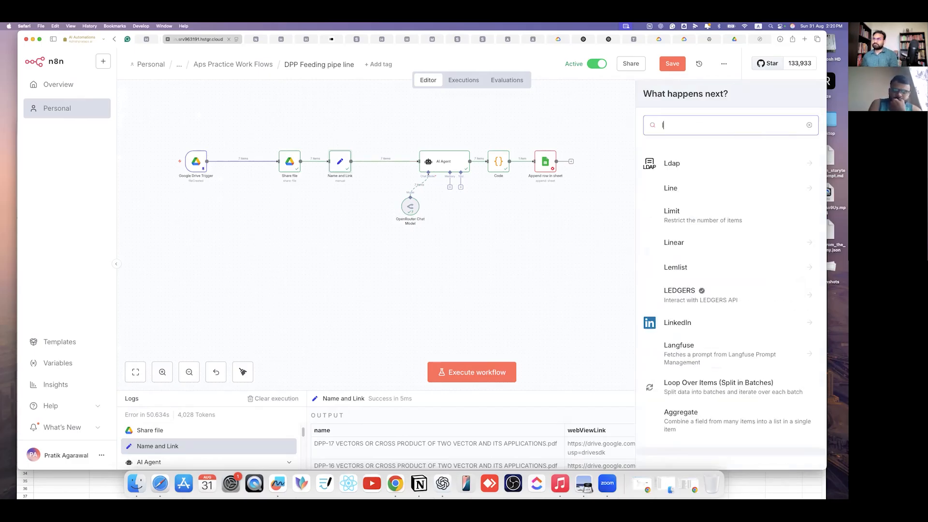
{"action": "type", "text": "opp"}
{"action": "key", "text": "BackSpace"}
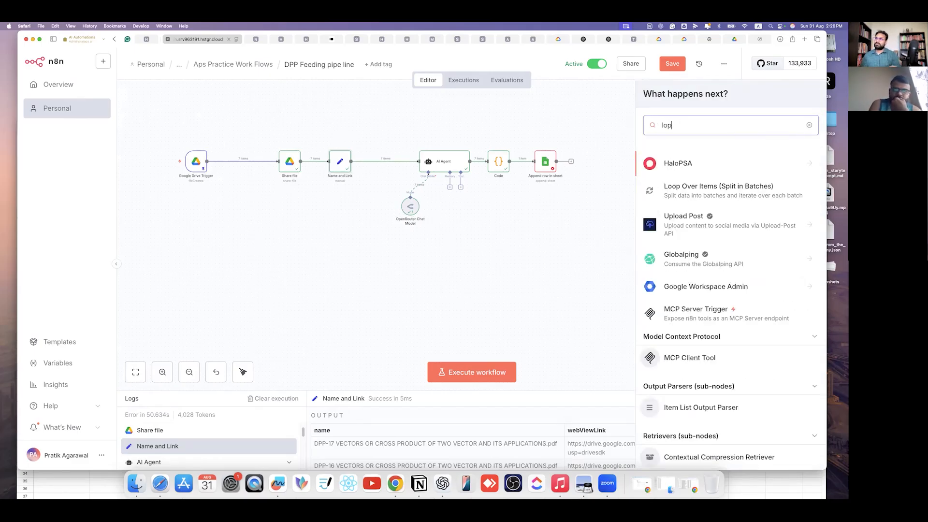
{"action": "type", "text": "p"}
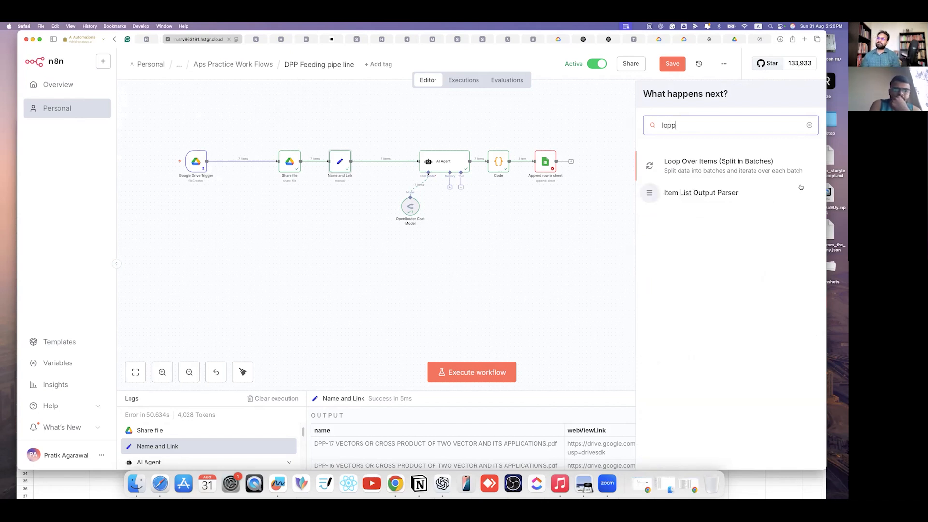
{"action": "left_click", "coordinate": [732, 168]}
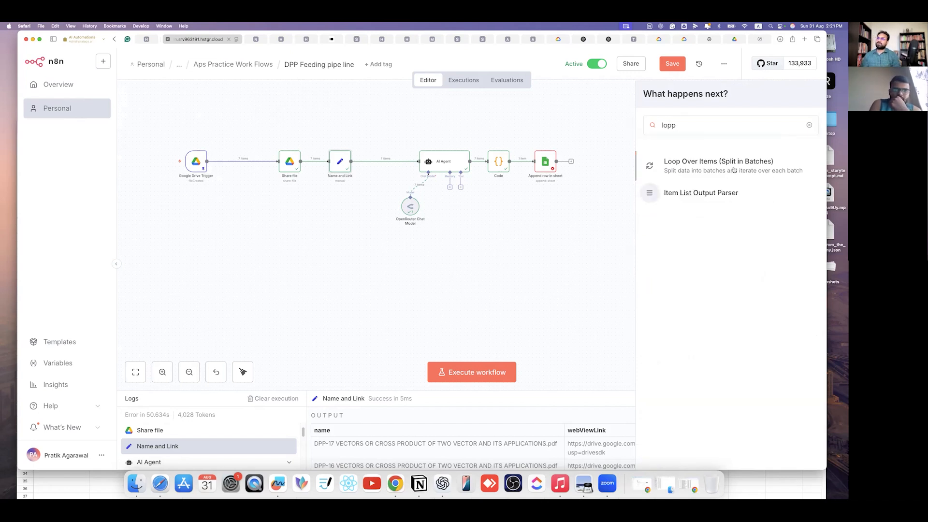
{"action": "left_click", "coordinate": [660, 160]}
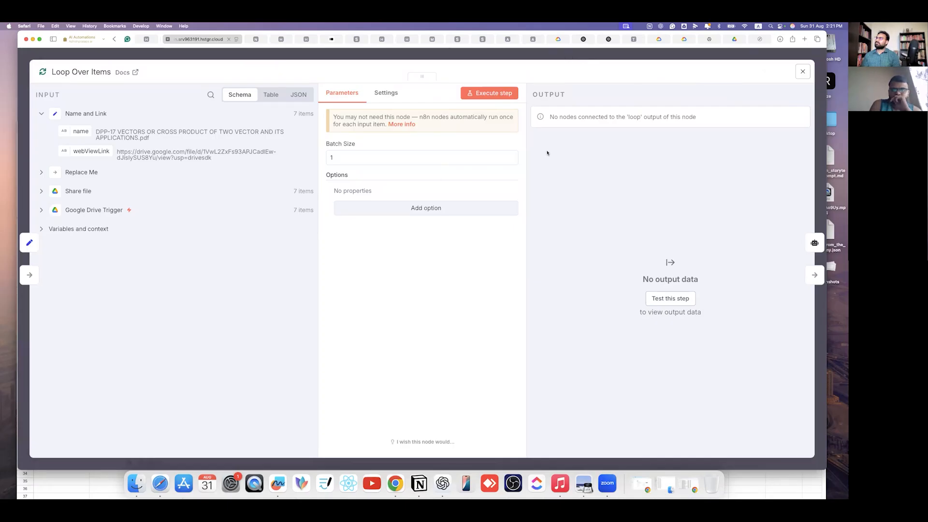
{"action": "key", "text": "Escape"}
- Move the Replace Me placeholder below Loop Over Items and check both nodes' settings
{"action": "left_click_drag", "start_coordinate": [443, 168], "coordinate": [431, 199]}
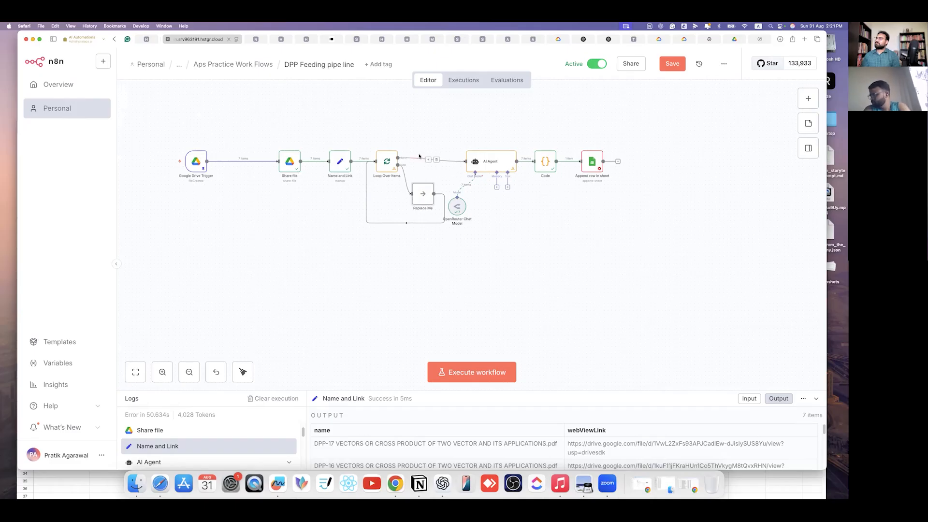
{"action": "double_click", "coordinate": [423, 194]}
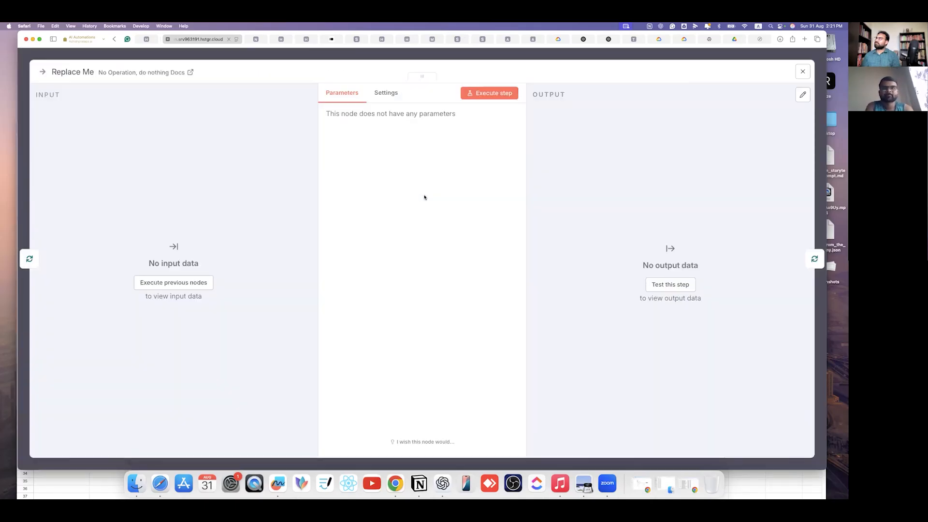
{"action": "key", "text": "Escape"}
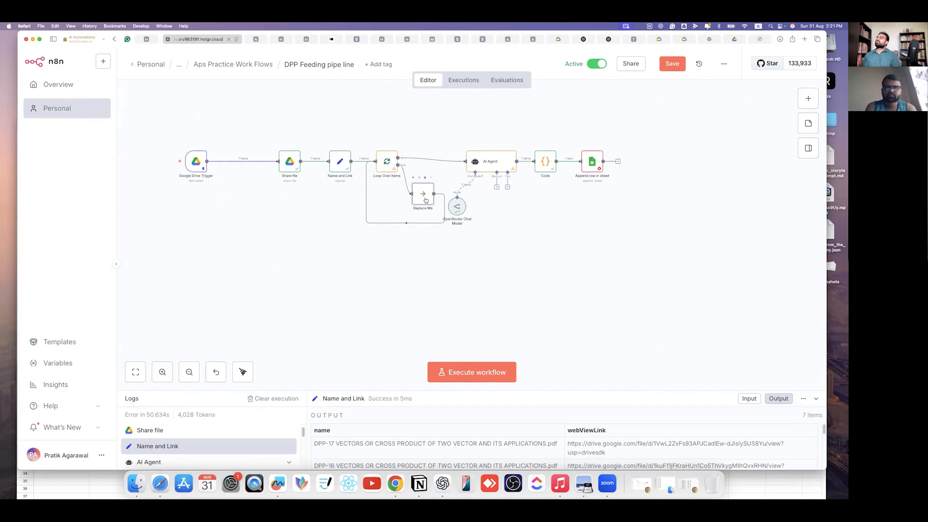
{"action": "scroll", "coordinate": [277, 196], "scroll_direction": "up", "scroll_amount": 5}
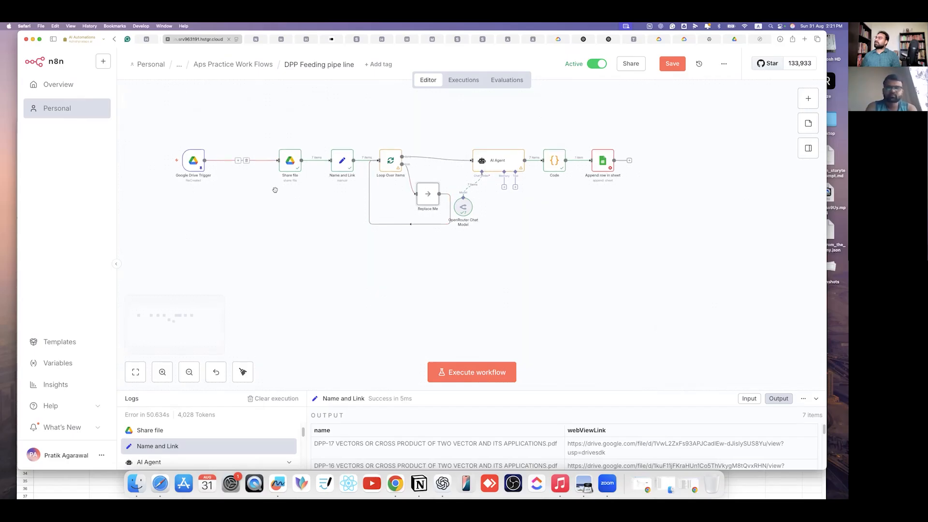
{"action": "scroll", "coordinate": [276, 195], "scroll_direction": "up", "scroll_amount": 4}
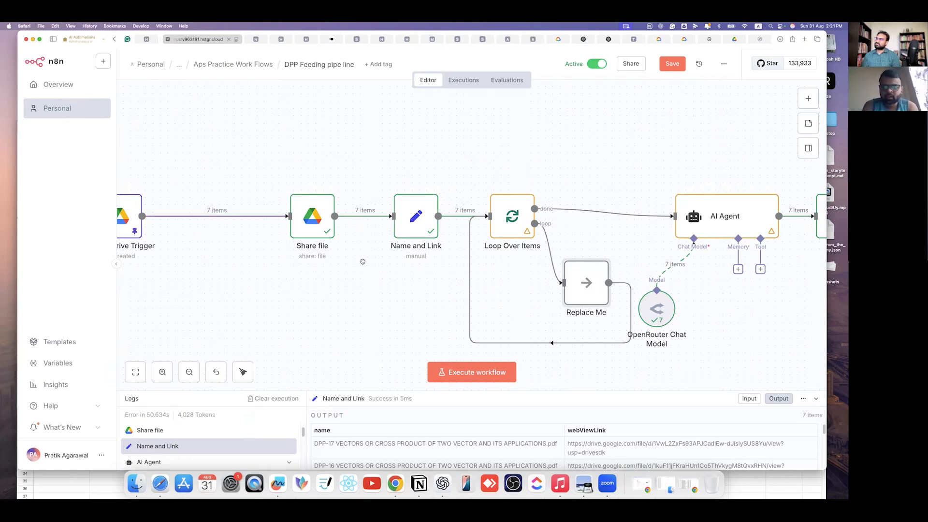
{"action": "scroll", "coordinate": [362, 260], "scroll_direction": "up", "scroll_amount": 3}
{"action": "scroll", "coordinate": [369, 301], "scroll_direction": "up", "scroll_amount": 3}
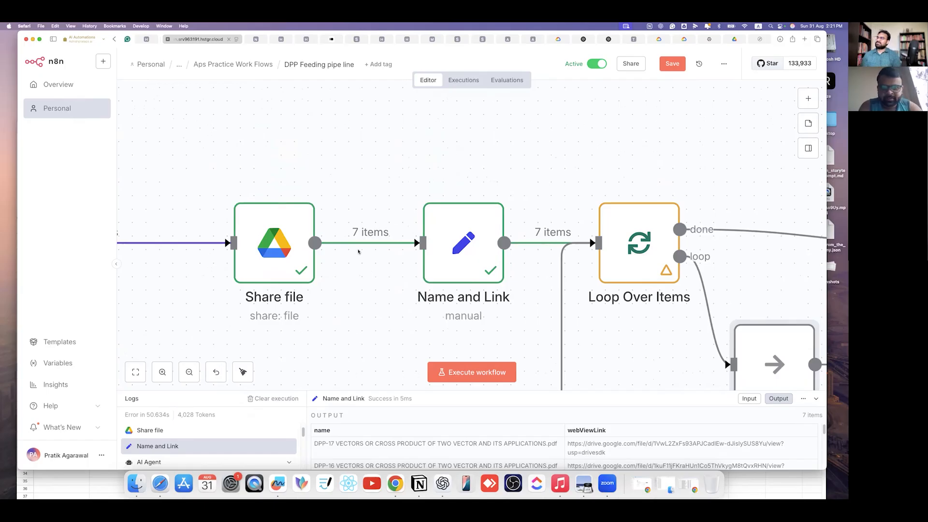
{"action": "scroll", "coordinate": [619, 245], "scroll_direction": "right", "scroll_amount": 5}
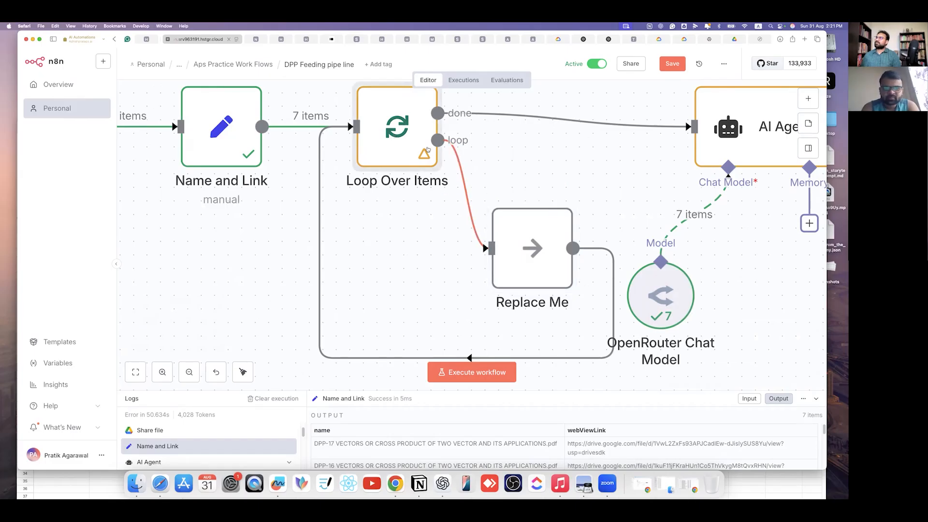
{"action": "double_click", "coordinate": [365, 141]}
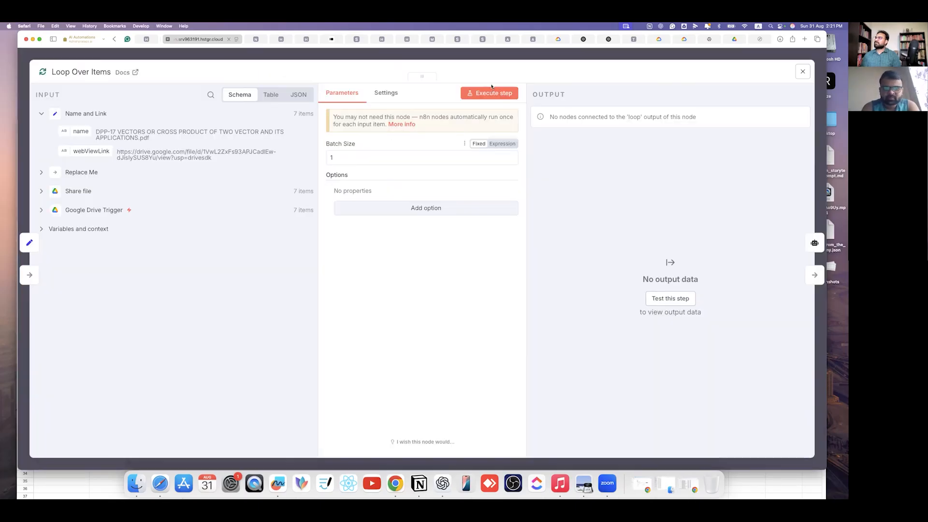
{"action": "left_click", "coordinate": [411, 54]}
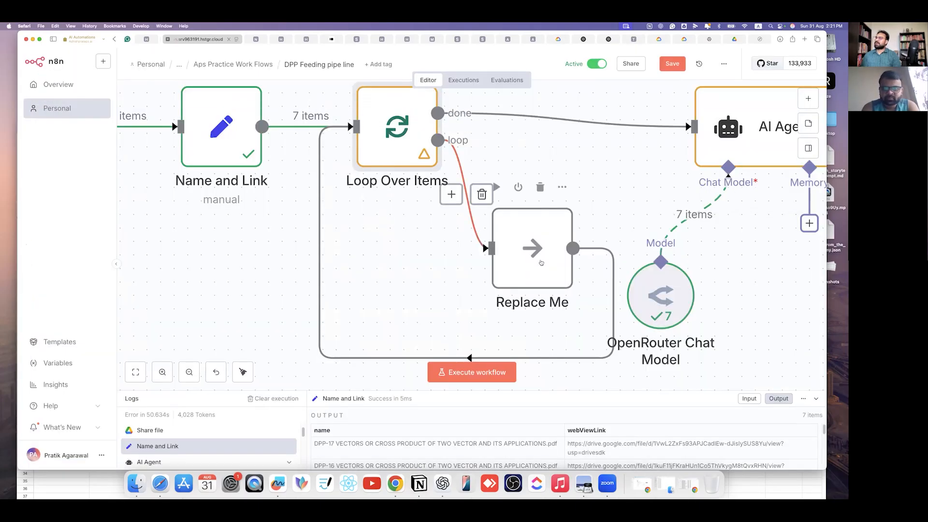
- Rewire so the loop output feeds AI Agent and Append row in sheet loops back into Loop Over Items
{"action": "mouse_move", "coordinate": [478, 231]}
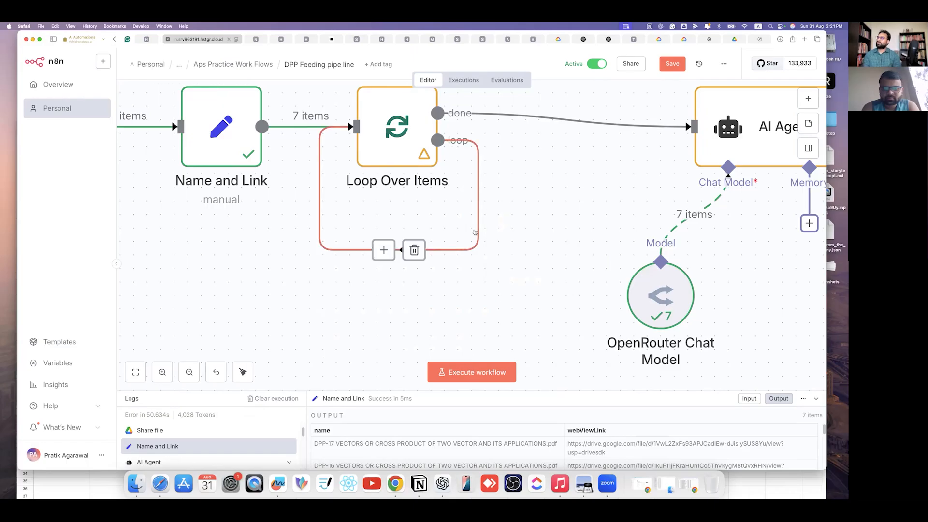
{"action": "left_click", "coordinate": [414, 250]}
{"action": "scroll", "coordinate": [673, 268], "scroll_direction": "right", "scroll_amount": 5}
{"action": "scroll", "coordinate": [673, 269], "scroll_direction": "up", "scroll_amount": 3}
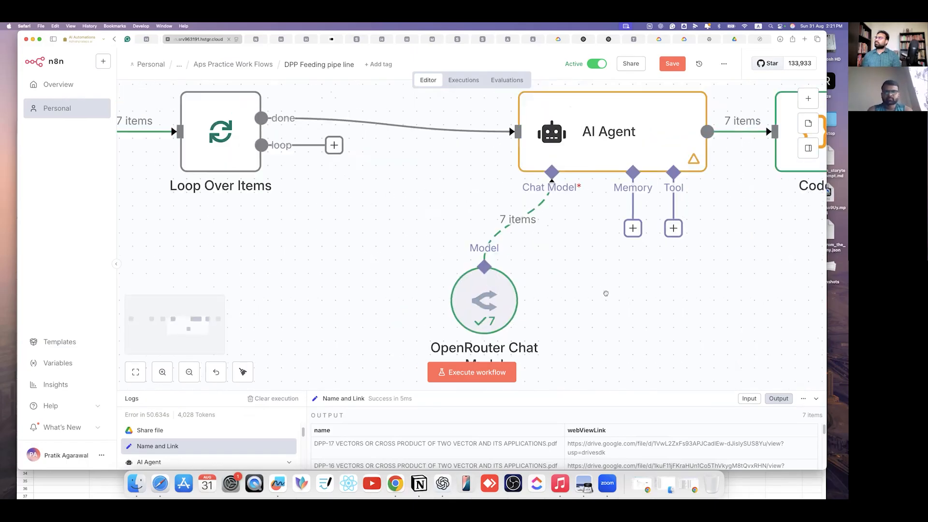
{"action": "left_click", "coordinate": [406, 124]}
{"action": "left_click_drag", "start_coordinate": [342, 147], "coordinate": [515, 133]}
{"action": "scroll", "coordinate": [705, 208], "scroll_direction": "right", "scroll_amount": 5}
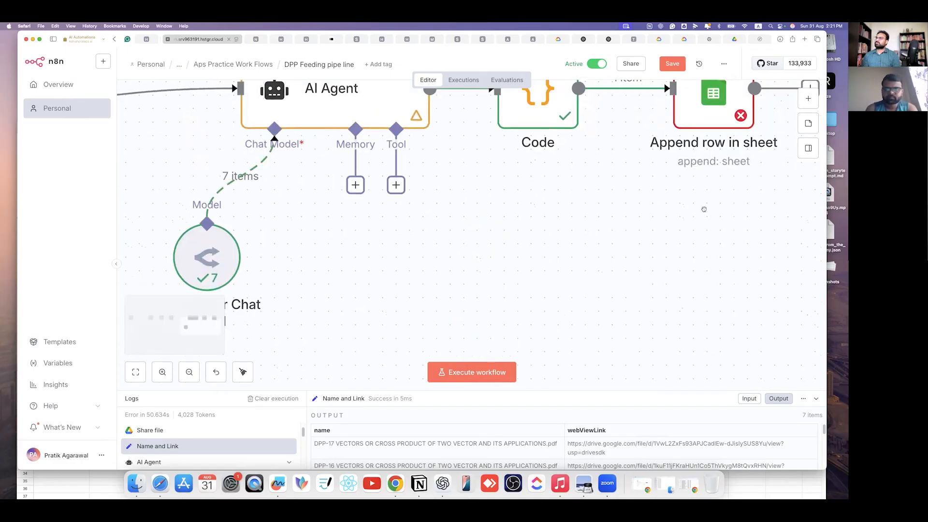
{"action": "scroll", "coordinate": [762, 187], "scroll_direction": "down", "scroll_amount": 5}
{"action": "left_click_drag", "start_coordinate": [701, 144], "coordinate": [347, 143]}
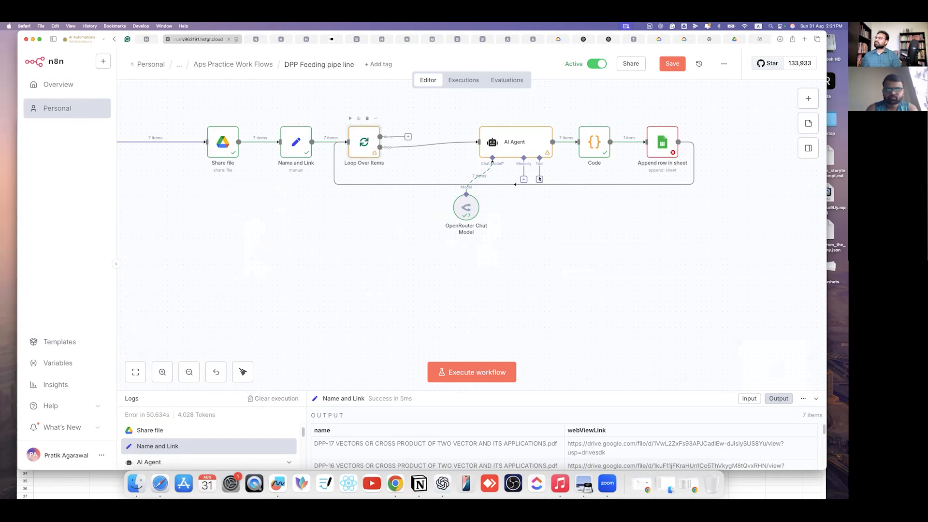
{"action": "key", "text": "Return"}
- Run the Loop Over Items step alone and check the item sent down the loop branch
{"action": "left_click", "coordinate": [491, 99]}
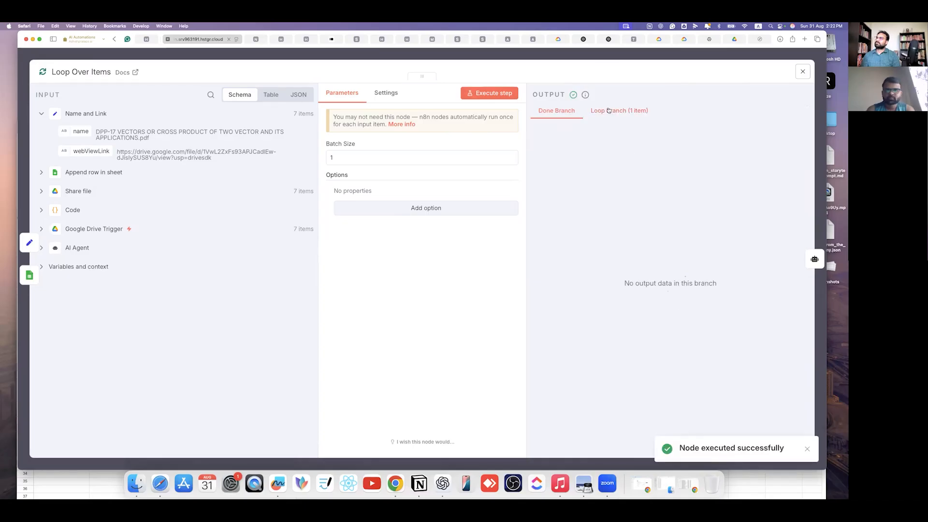
{"action": "left_click", "coordinate": [609, 110]}
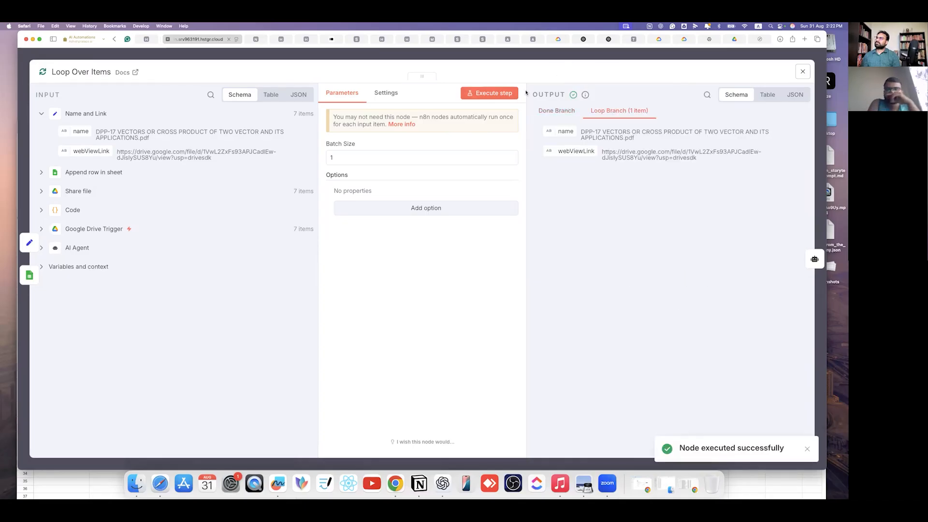
{"action": "key", "text": "Escape"}
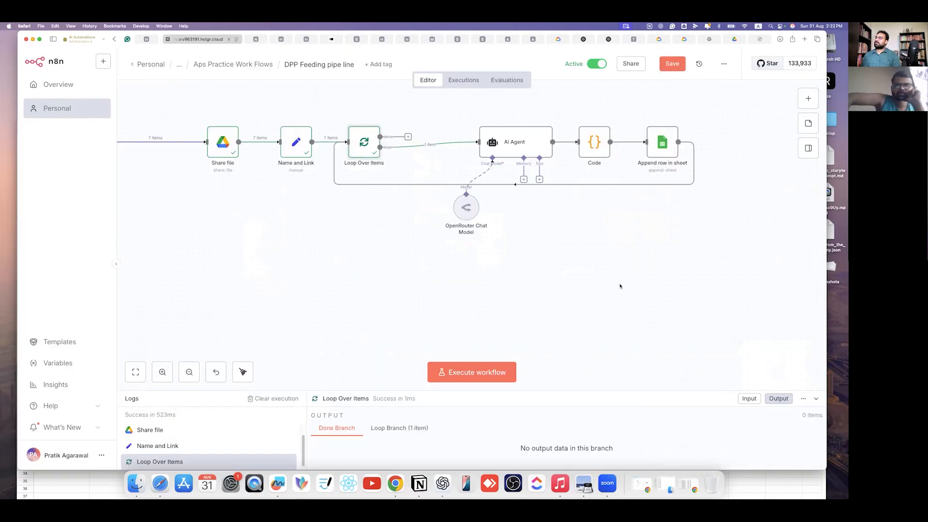
- Run the whole workflow on the seven Drive files
{"action": "left_click", "coordinate": [471, 372]}
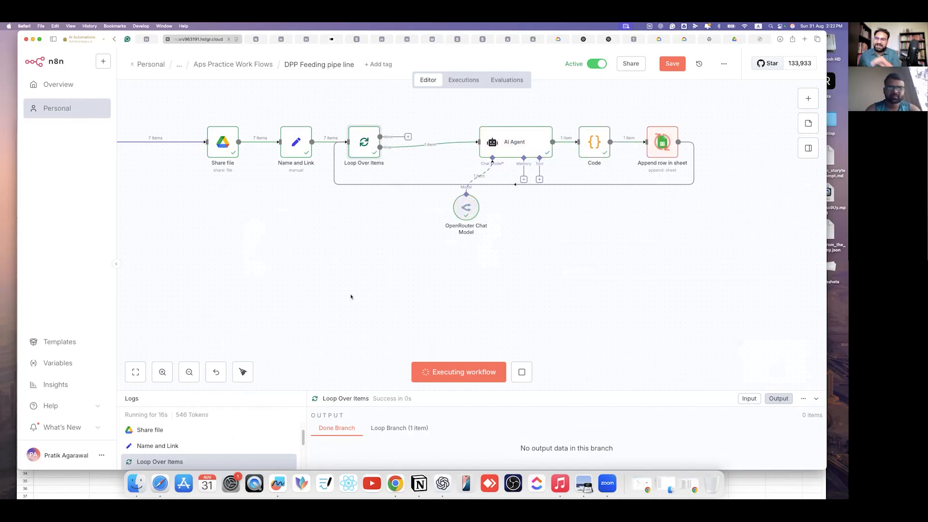
{"action": "left_click", "coordinate": [688, 484]}
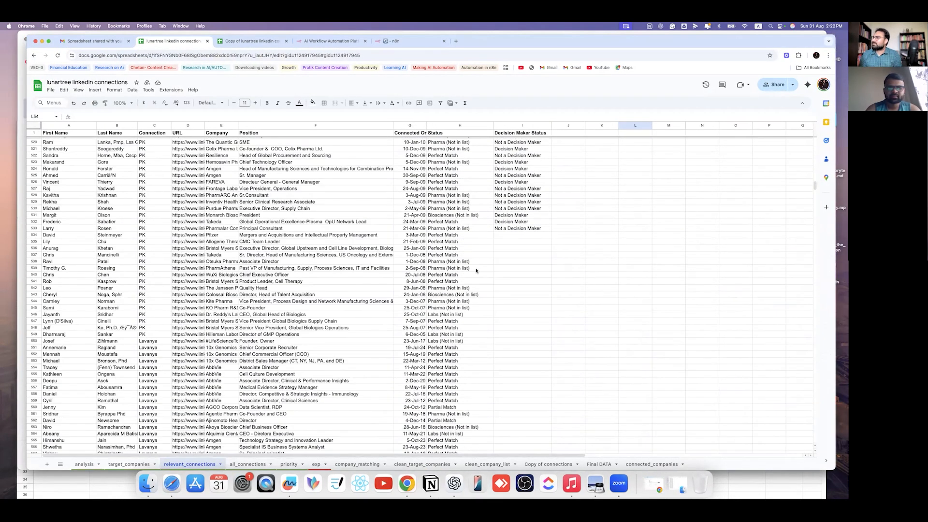
- Bring the CTM DPP no logo sheet forward and minimize the LinkedIn connections window
{"action": "scroll", "coordinate": [210, 155], "scroll_direction": "down", "scroll_amount": 5}
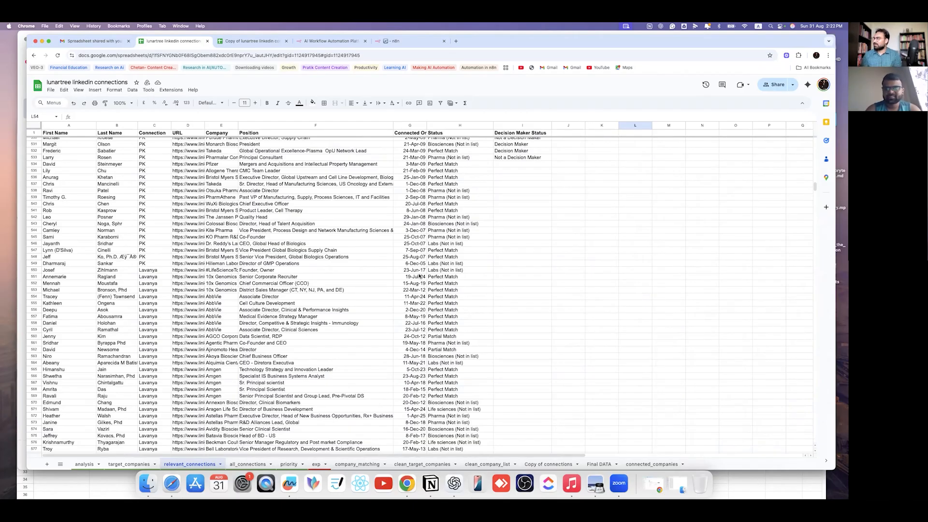
{"action": "key", "text": "super+grave"}
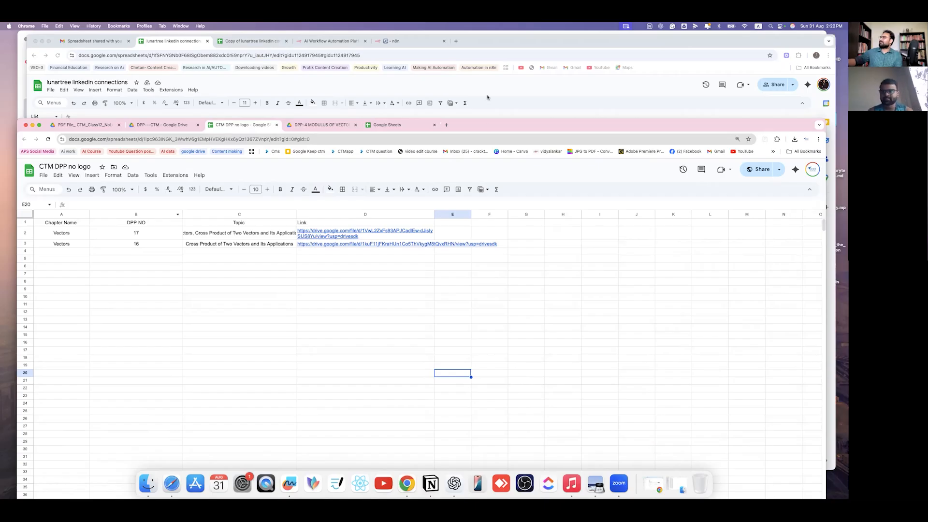
{"action": "left_click_drag", "start_coordinate": [487, 125], "coordinate": [487, 97]}
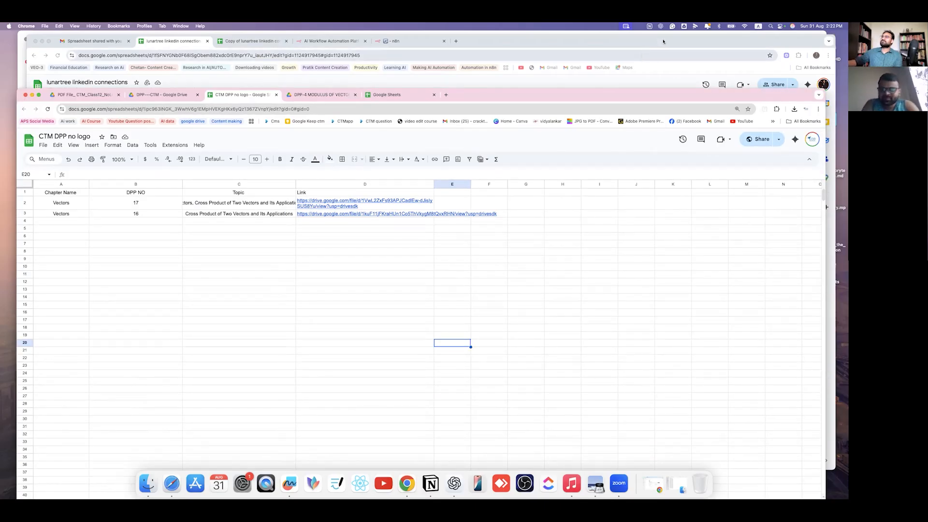
{"action": "left_click", "coordinate": [212, 82]}
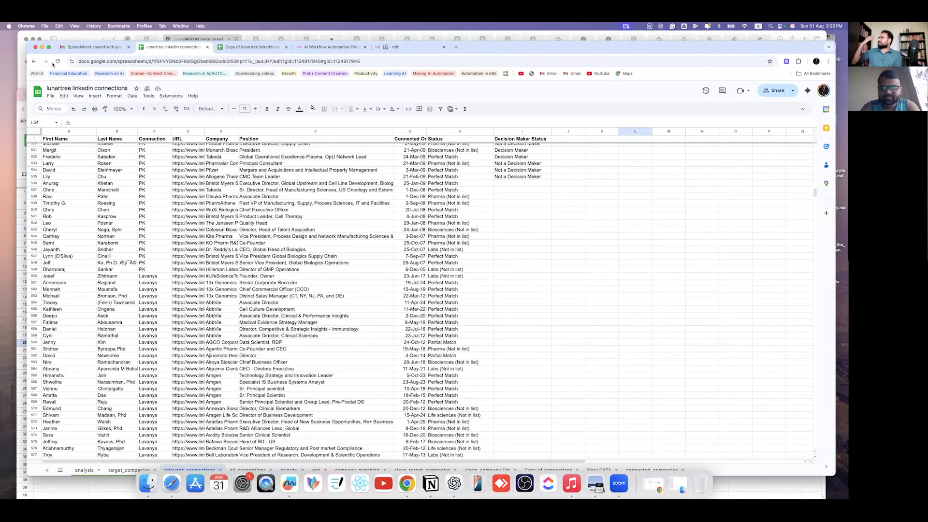
{"action": "left_click", "coordinate": [42, 47]}
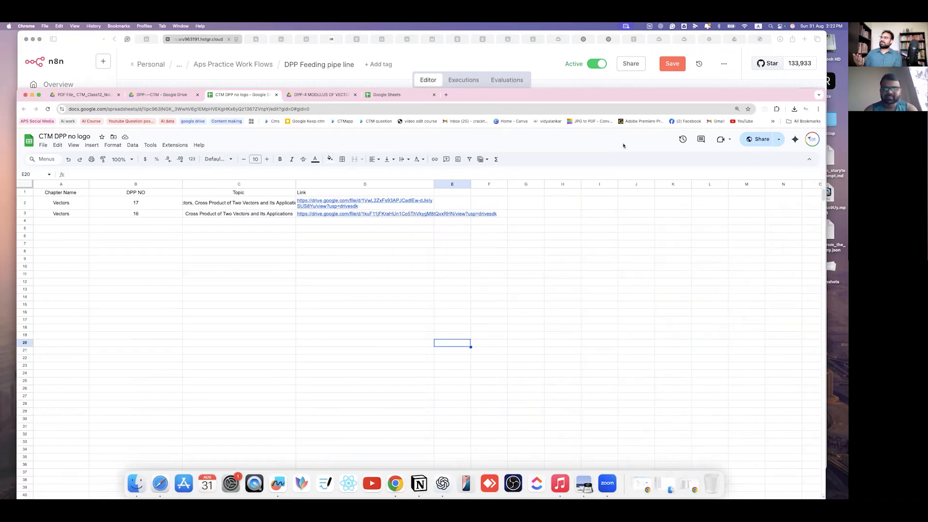
- Let the n8n run finish successfully, then return to the sheet's seven DPP rows
{"action": "key", "text": "super+Tab"}
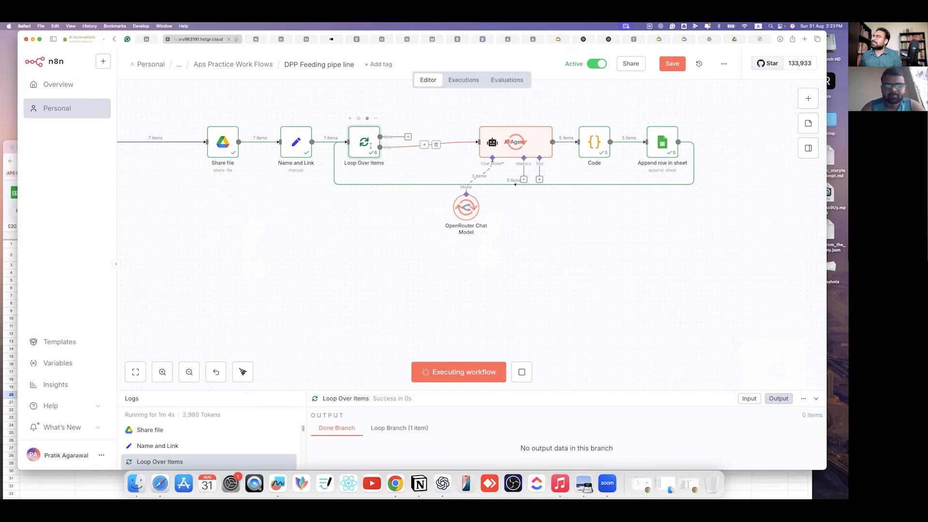
{"action": "double_click", "coordinate": [355, 147]}
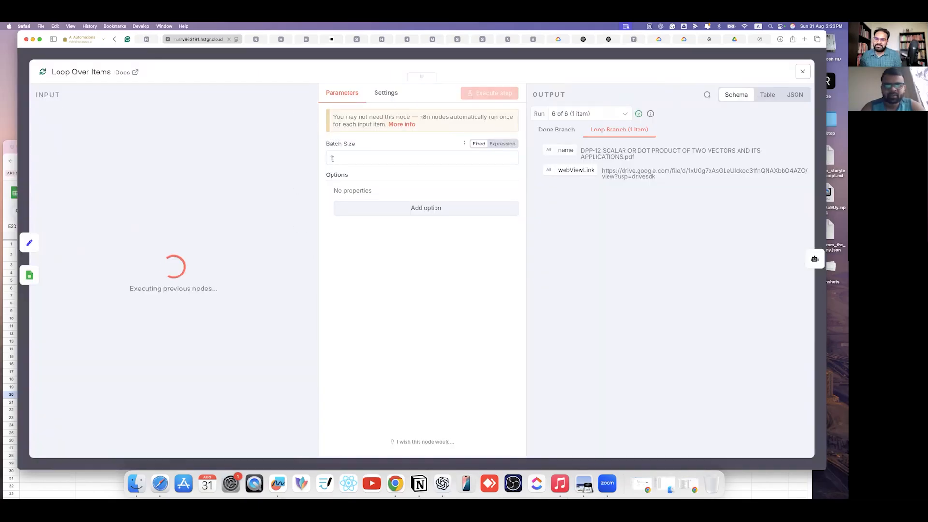
{"action": "left_click", "coordinate": [609, 56]}
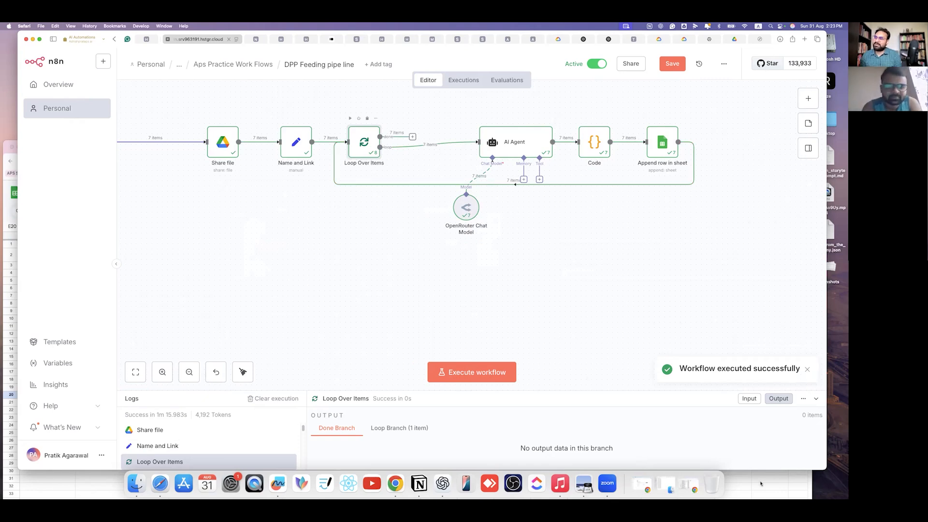
{"action": "key", "text": "super+Tab"}
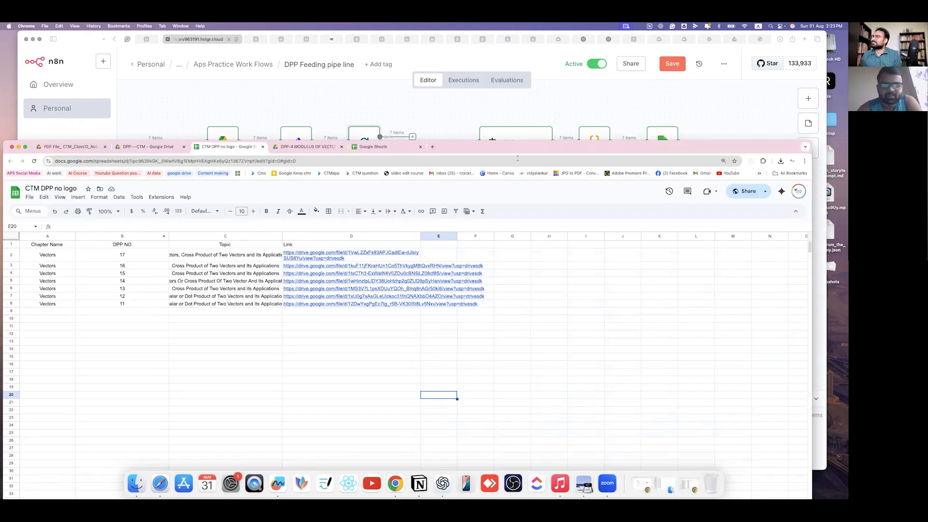
- Open the DPP-11 link in cell D8 to verify the dot product PDF, then return to the sheet
{"action": "left_click_drag", "start_coordinate": [521, 151], "coordinate": [554, 70]}
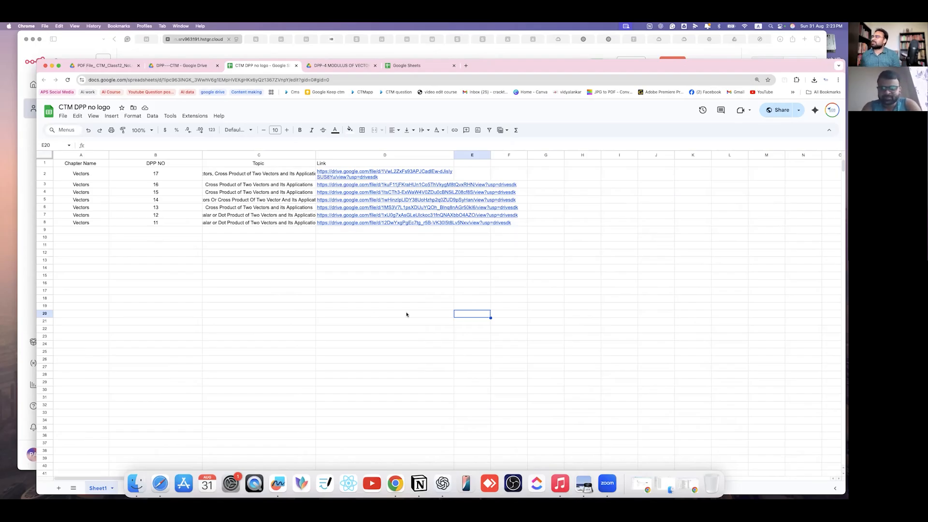
{"action": "left_click_drag", "start_coordinate": [587, 309], "coordinate": [261, 306]}
{"action": "left_click", "coordinate": [378, 223]}
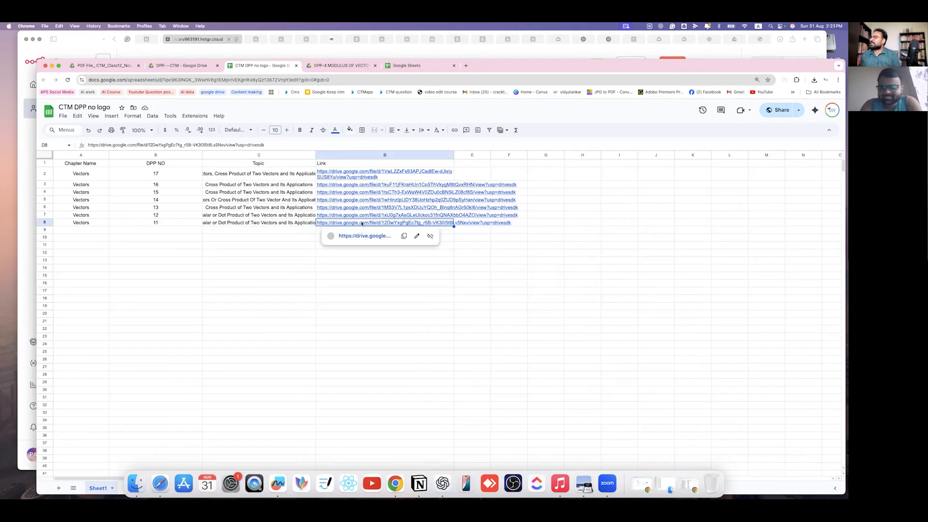
{"action": "left_click", "coordinate": [358, 237]}
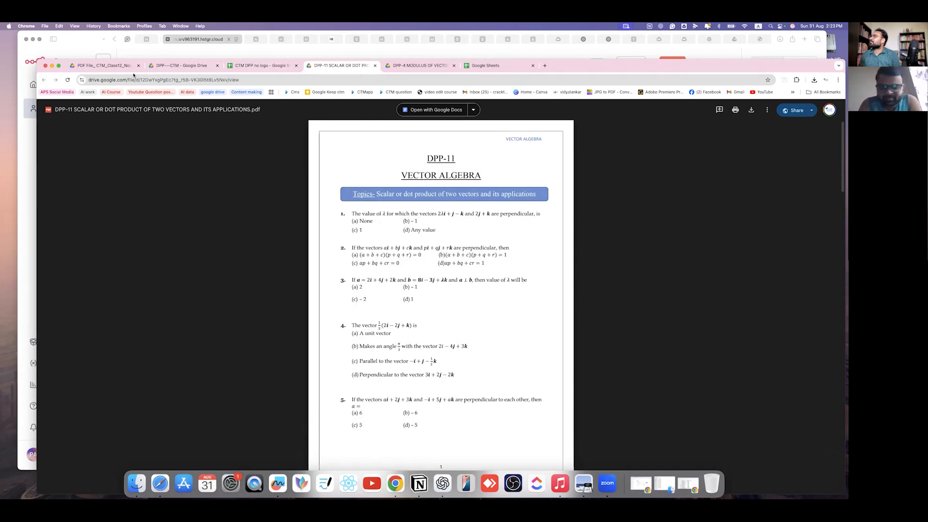
{"action": "left_click", "coordinate": [105, 69]}
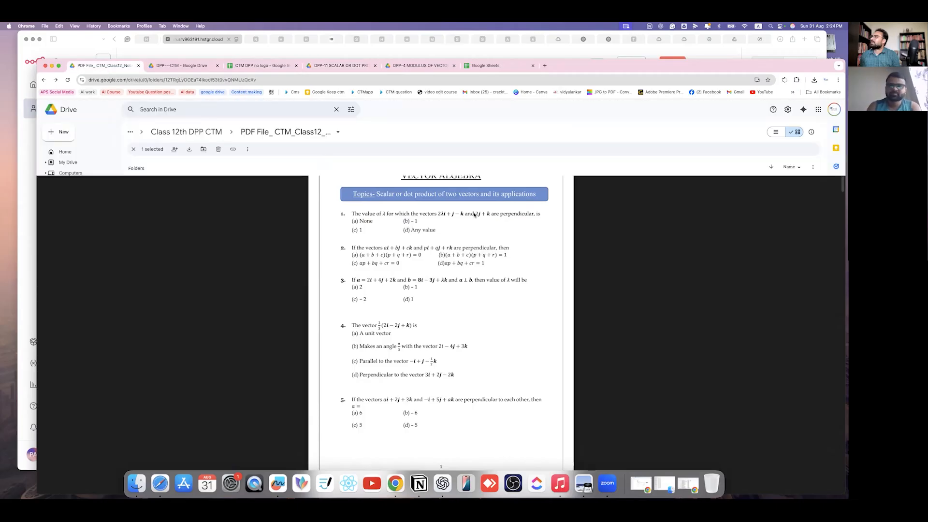
{"action": "left_click", "coordinate": [419, 66]}
{"action": "left_click", "coordinate": [262, 65]}
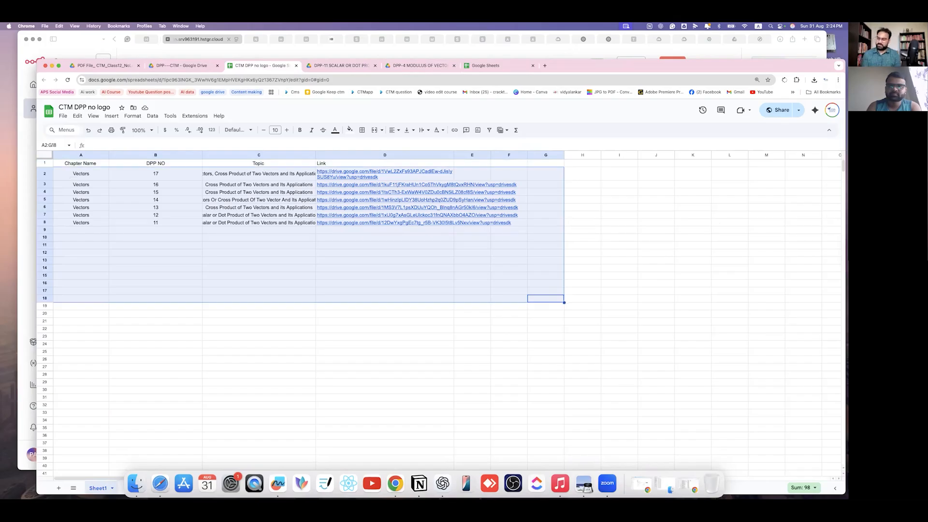
- Clear the sheet's data rows and trash all seven DPP PDFs in the DPP---CTM folder
{"action": "key", "text": "Delete"}
{"action": "left_click", "coordinate": [188, 347]}
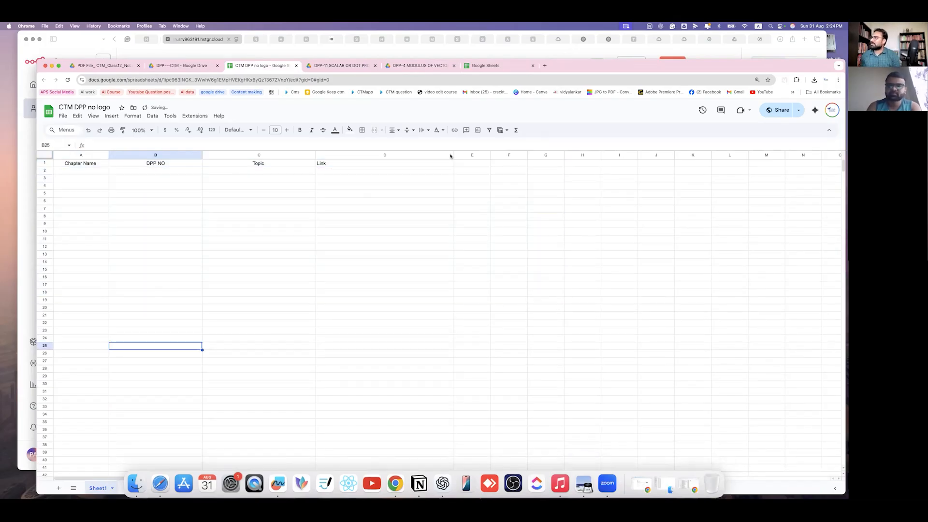
{"action": "left_click", "coordinate": [104, 65]}
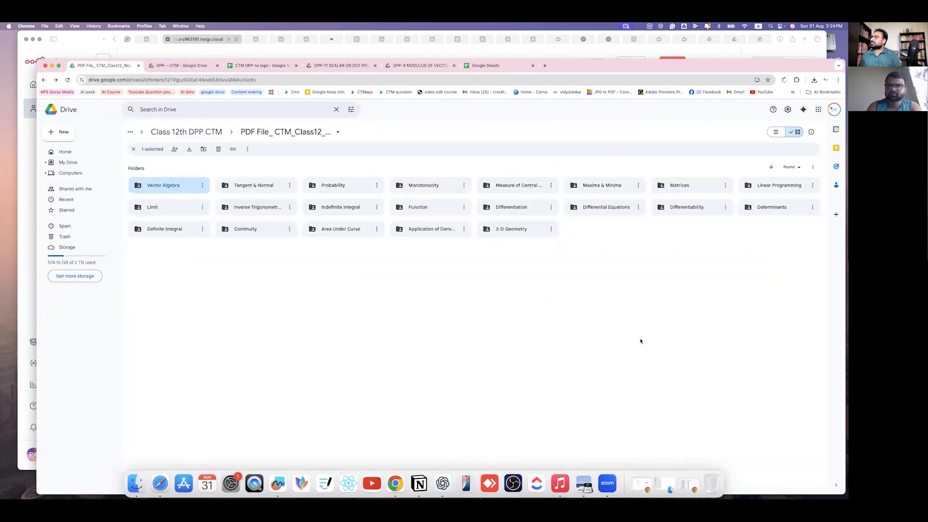
{"action": "left_click", "coordinate": [184, 66]}
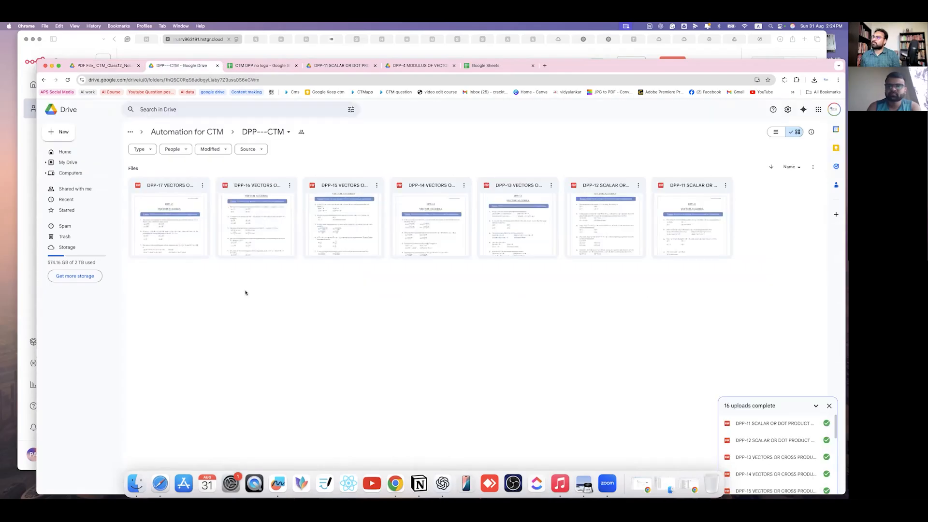
{"action": "left_click_drag", "start_coordinate": [73, 196], "coordinate": [169, 199]}
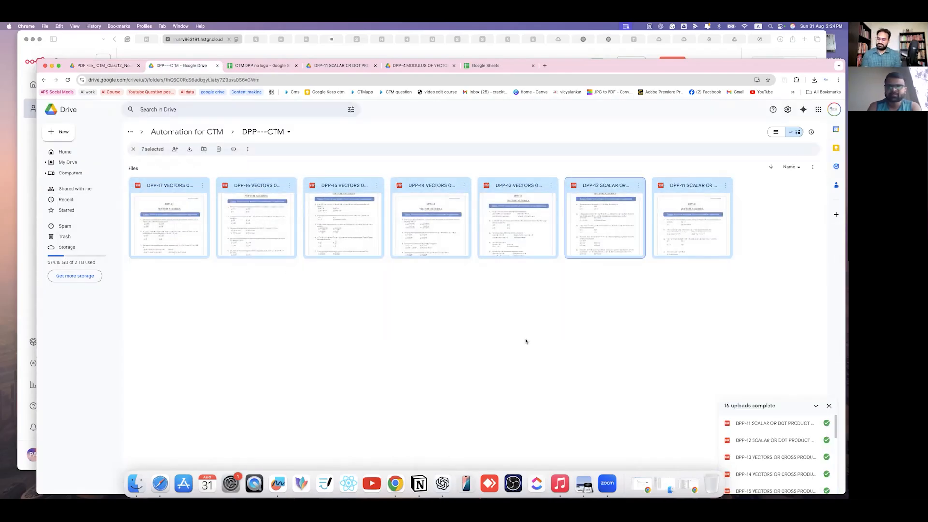
{"action": "key", "text": "Delete"}
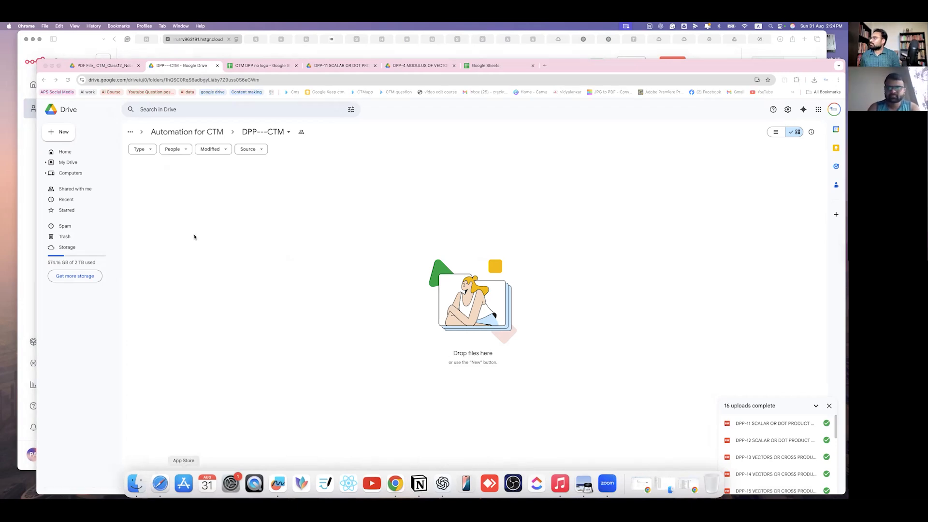
{"action": "left_click", "coordinate": [375, 214]}
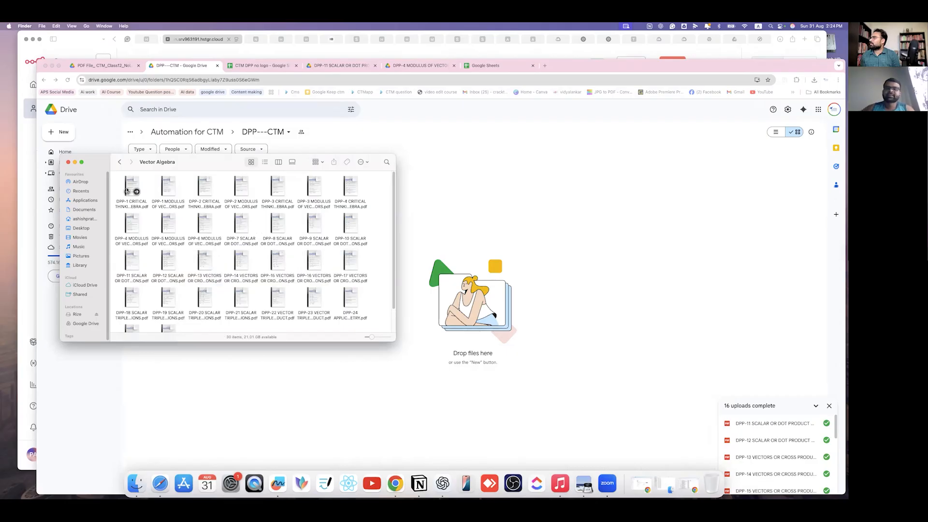
- Upload the four DPP-1 and DPP-2 PDFs into the DPP---CTM Drive folder
{"action": "left_click_drag", "start_coordinate": [115, 184], "coordinate": [256, 203]}
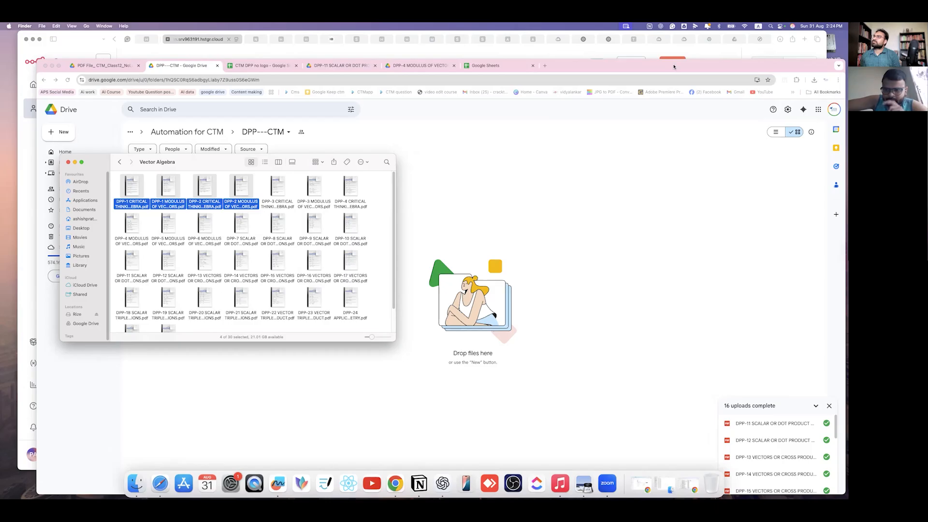
{"action": "left_click", "coordinate": [657, 59]}
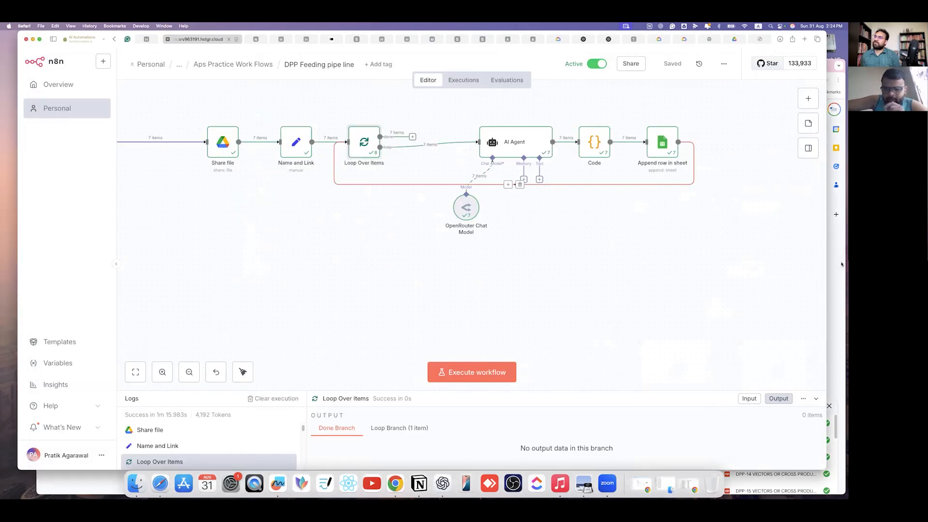
{"action": "key", "text": "super+Tab"}
{"action": "left_click", "coordinate": [143, 492]}
{"action": "left_click_drag", "start_coordinate": [244, 186], "coordinate": [572, 201]}
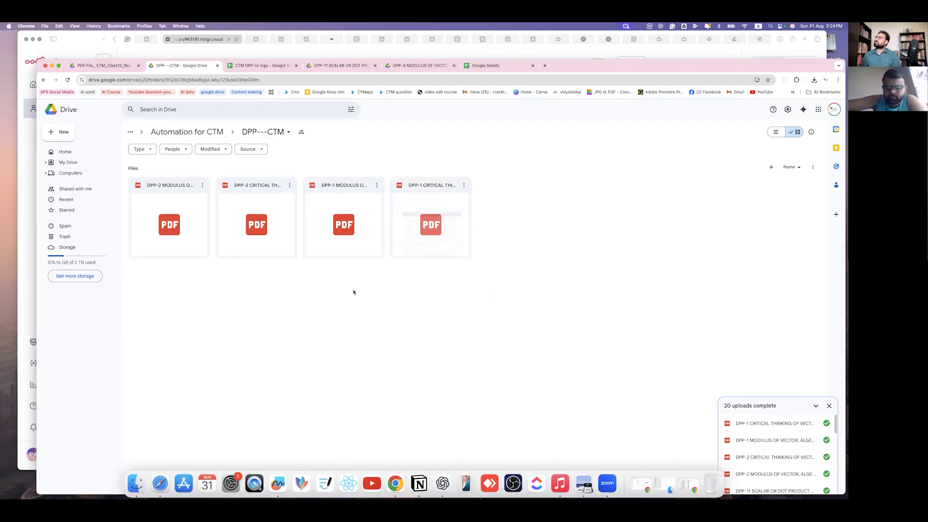
- Check that the emptied sheet holds only its column headers
{"action": "key", "text": "ctrl+Tab"}
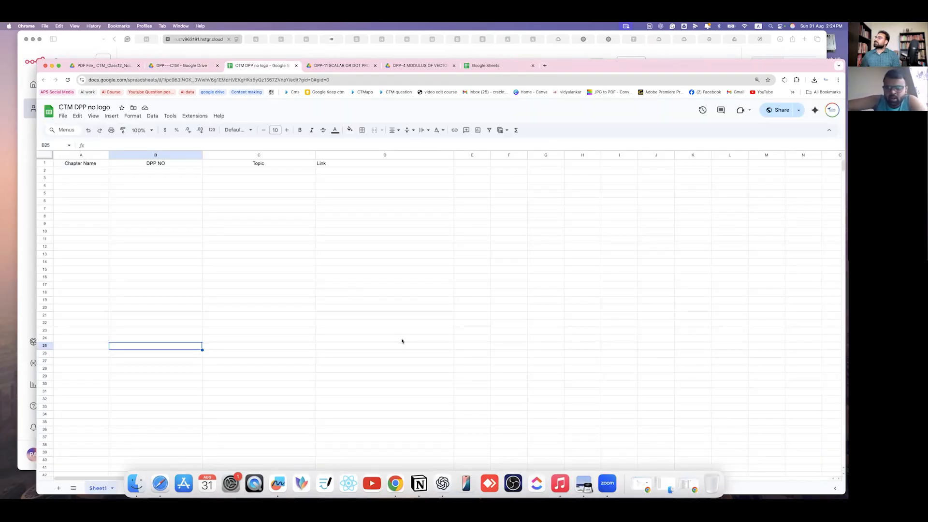
{"action": "left_click", "coordinate": [433, 284]}
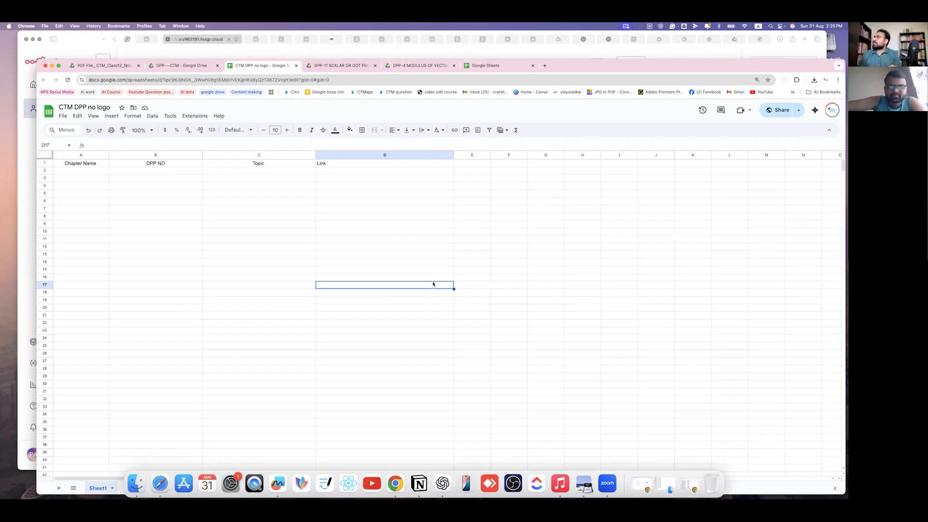
{"action": "left_click", "coordinate": [432, 53]}
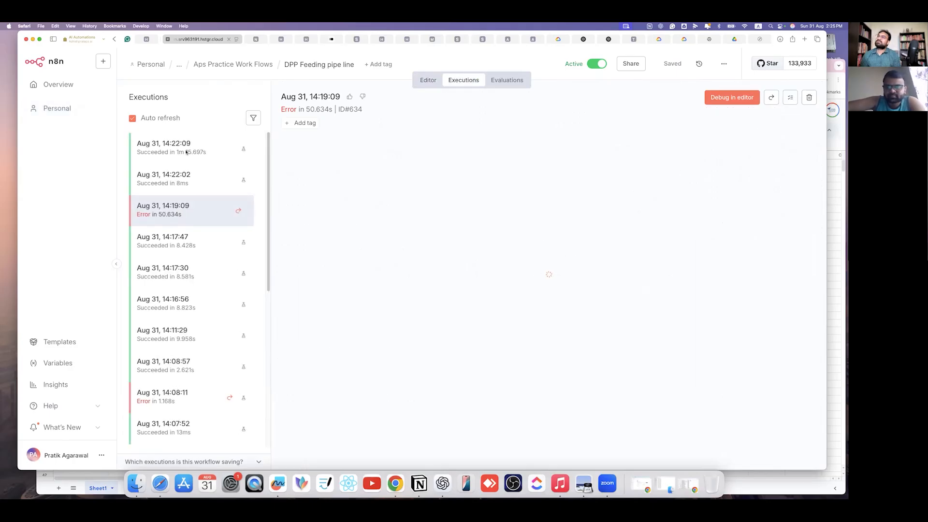
- Inspect the 14:22:02 execution, then switch to the sheet to look for new rows
{"action": "left_click", "coordinate": [199, 170]}
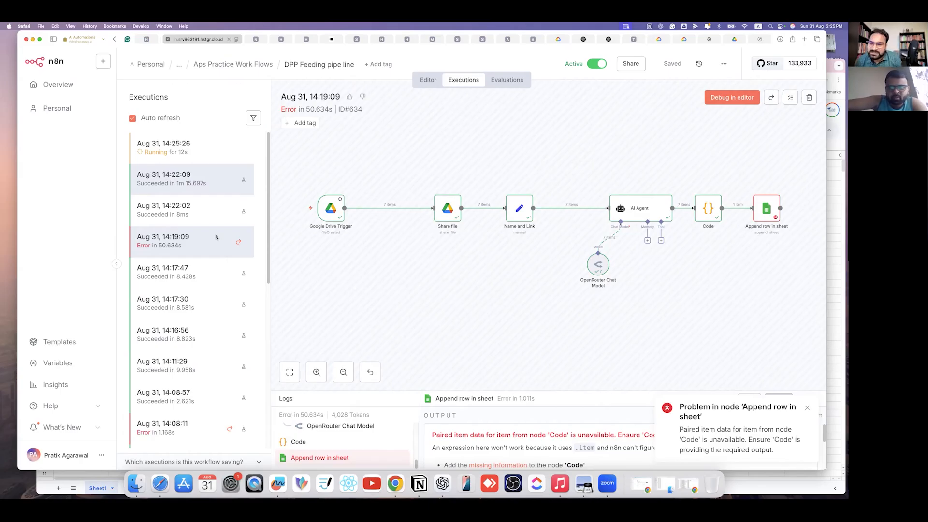
{"action": "key", "text": "super+Tab"}
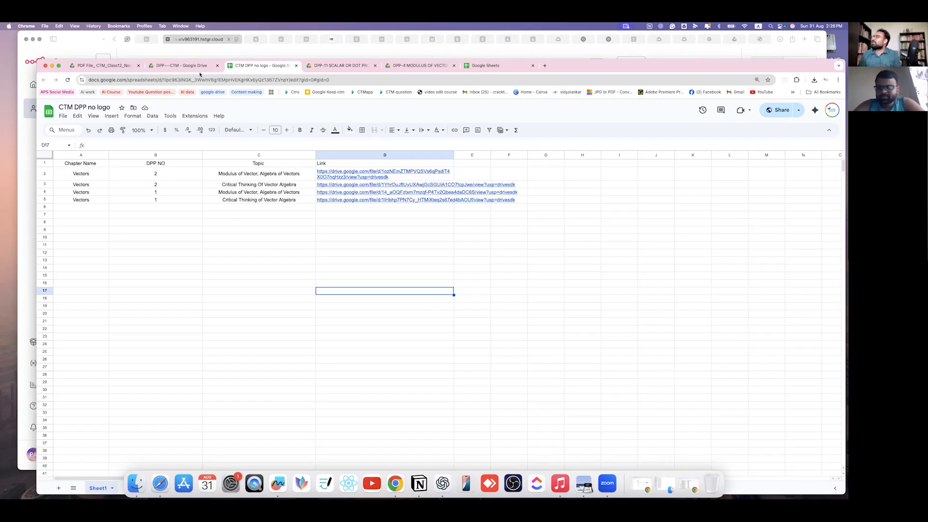
- Upload the DPP-3 and DPP-4 PDFs from Vector Algebra into the DPP---CTM folder
{"action": "key", "text": "ctrl+shift+Tab"}
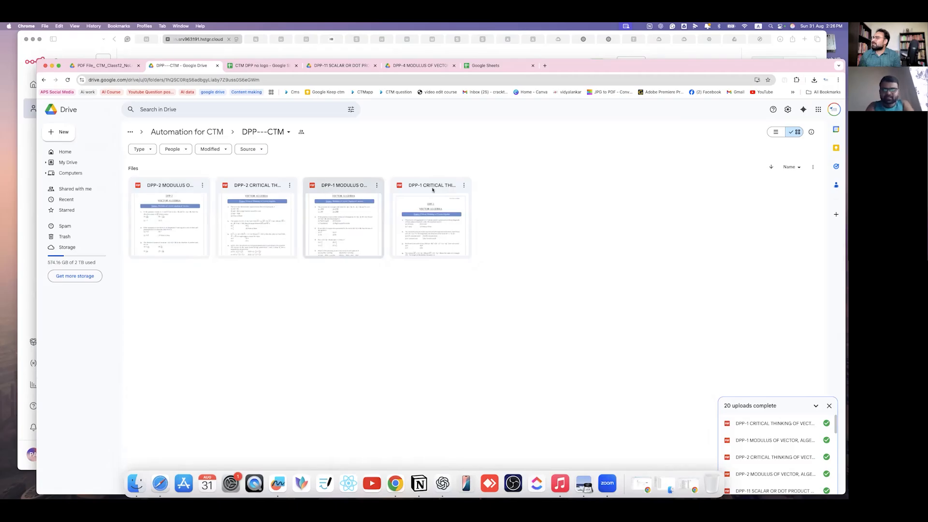
{"action": "left_click", "coordinate": [261, 66]}
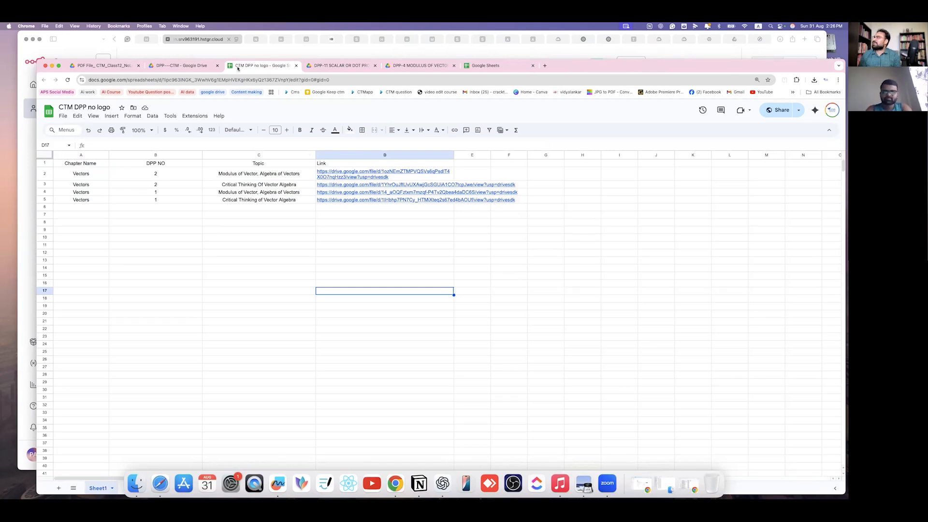
{"action": "left_click", "coordinate": [181, 66]}
{"action": "left_click", "coordinate": [139, 483]}
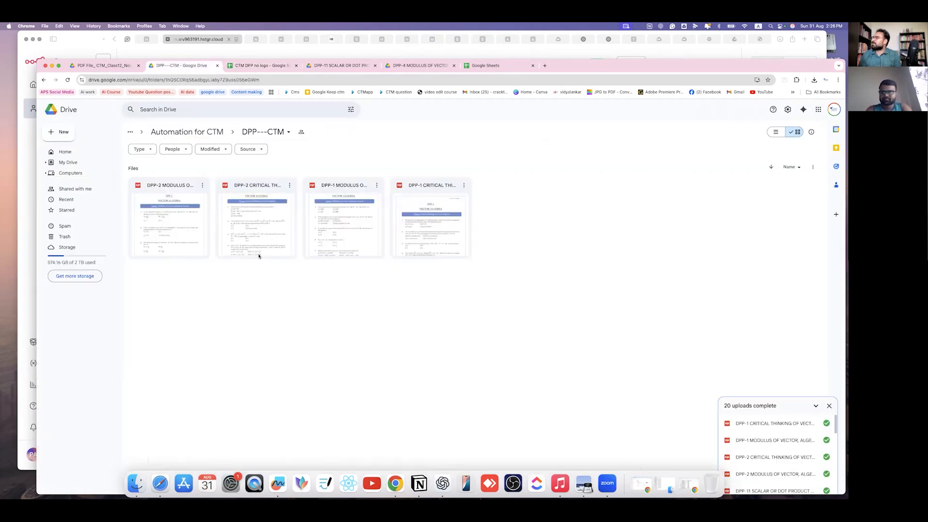
{"action": "left_click_drag", "start_coordinate": [262, 187], "coordinate": [598, 224]}
{"action": "left_click", "coordinate": [184, 383]}
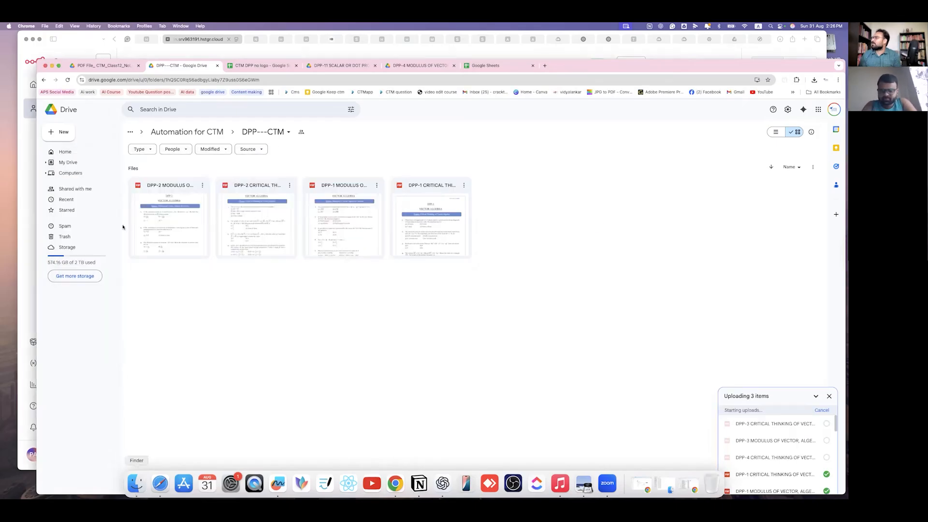
- Upload the remaining Vector Algebra PDFs through DPP-26 into the DPP---CTM folder
{"action": "scroll", "coordinate": [366, 325], "scroll_direction": "down", "scroll_amount": 2}
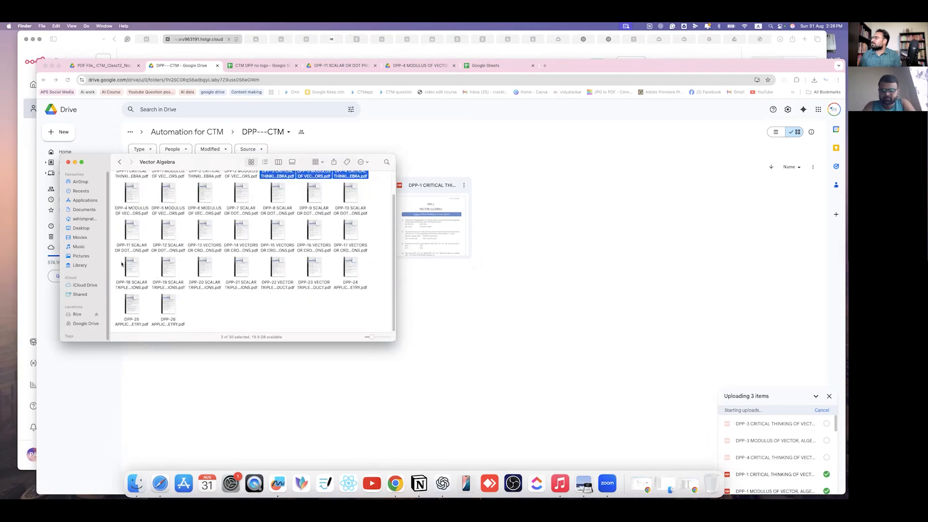
{"action": "left_click_drag", "start_coordinate": [367, 325], "coordinate": [121, 263]}
{"action": "left_click_drag", "start_coordinate": [125, 172], "coordinate": [510, 374]}
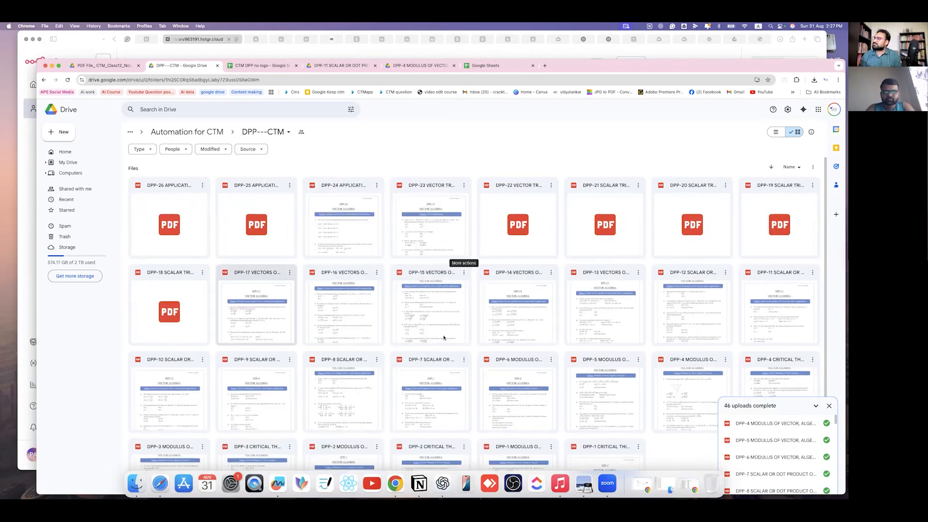
{"action": "scroll", "coordinate": [446, 341], "scroll_direction": "down", "scroll_amount": 1}
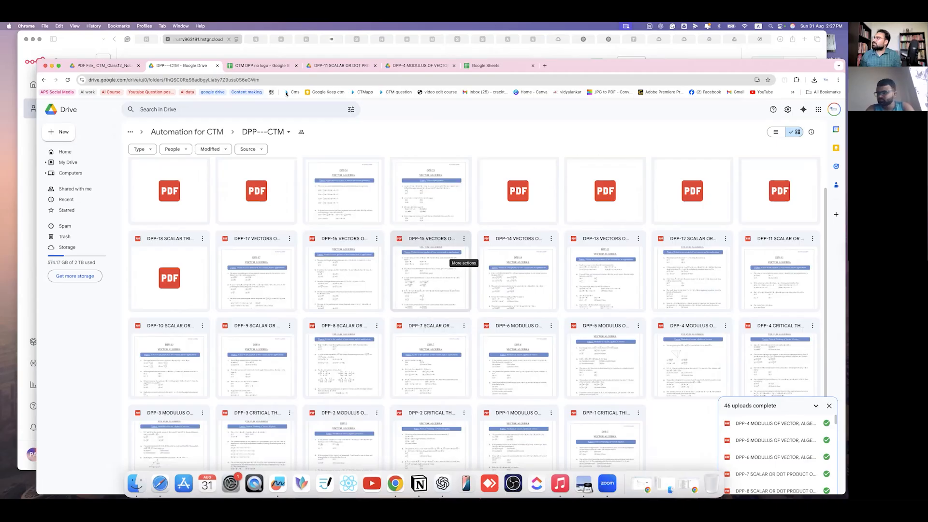
{"action": "scroll", "coordinate": [129, 153], "scroll_direction": "up", "scroll_amount": 1}
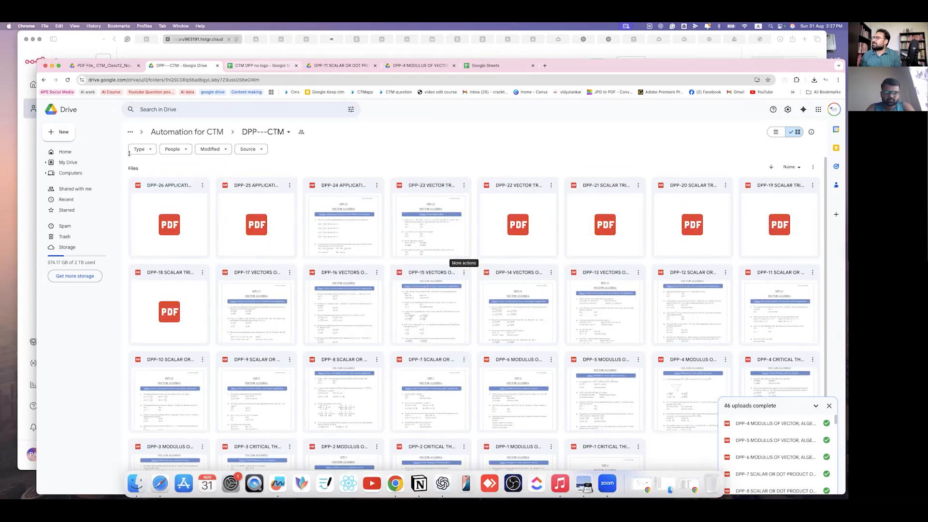
- Check the run's progress in n8n Executions, then return to the CTM DPP sheet
{"action": "key", "text": "ctrl+Tab"}
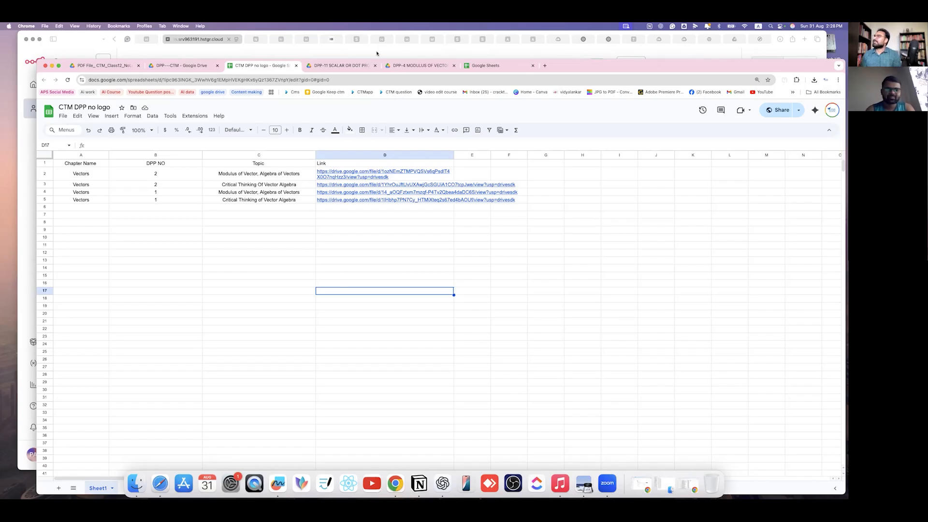
{"action": "left_click", "coordinate": [337, 54]}
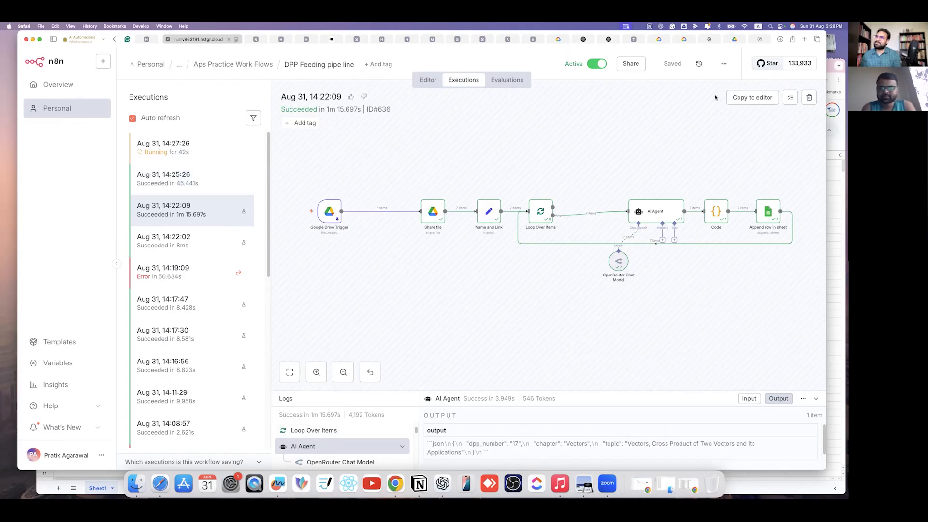
{"action": "key", "text": "super+Tab"}
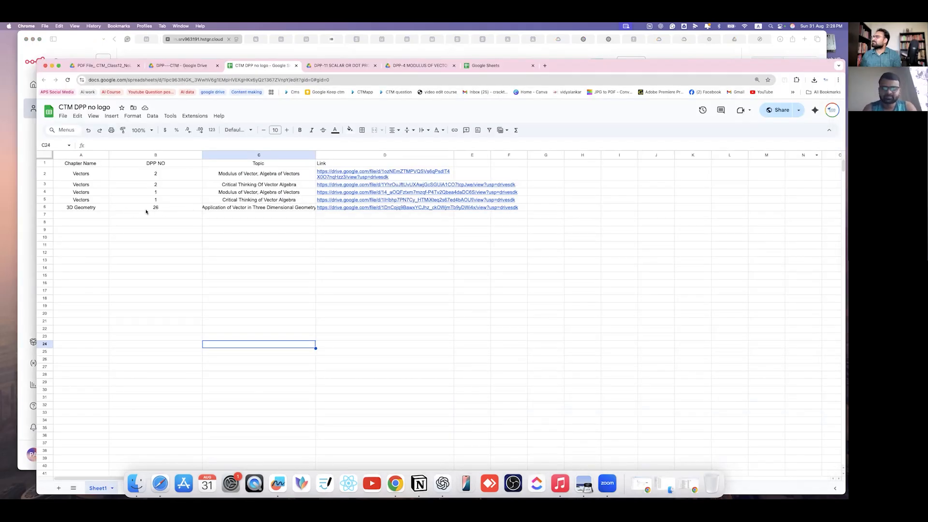
- Wrap the links in column D and widen Topic column C so topics fit
{"action": "left_click", "coordinate": [287, 209]}
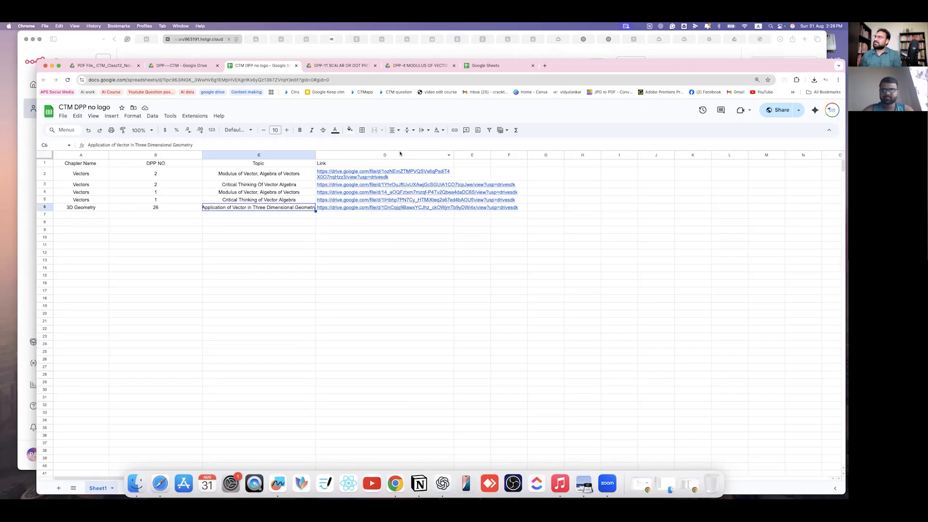
{"action": "left_click", "coordinate": [400, 153]}
{"action": "left_click", "coordinate": [423, 130]}
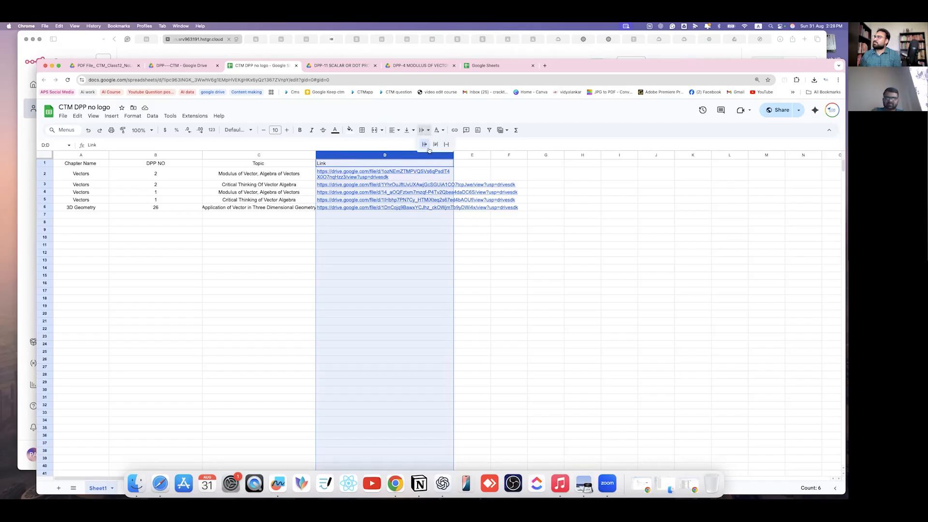
{"action": "left_click", "coordinate": [434, 146]}
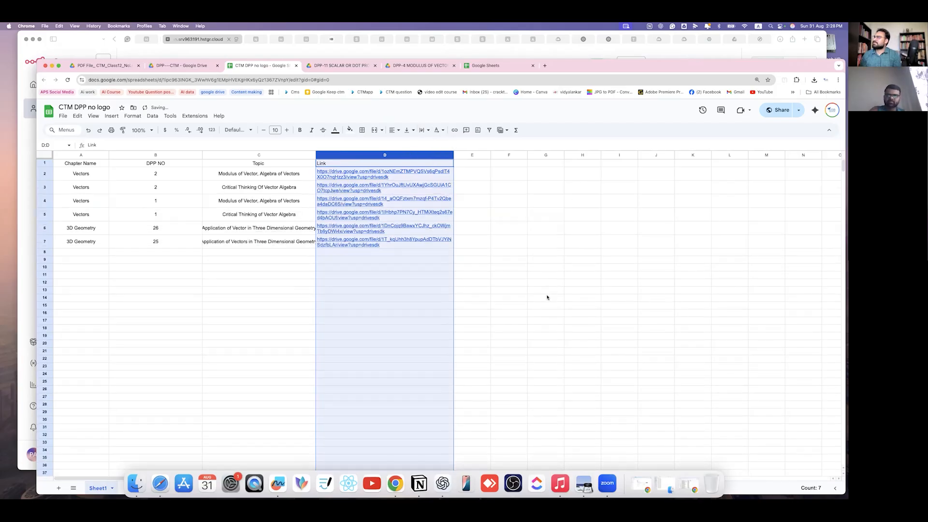
{"action": "left_click", "coordinate": [547, 291]}
{"action": "left_click_drag", "start_coordinate": [315, 155], "coordinate": [353, 155]}
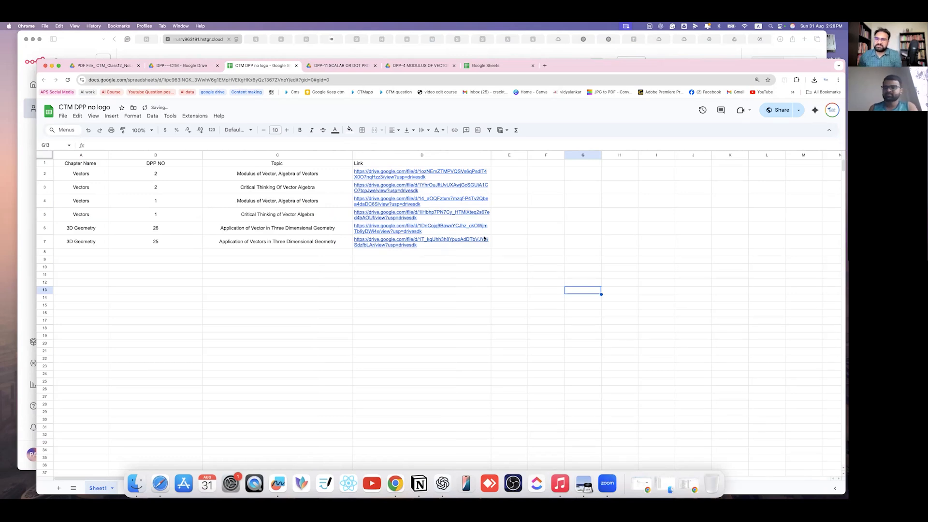
{"action": "left_click", "coordinate": [554, 331]}
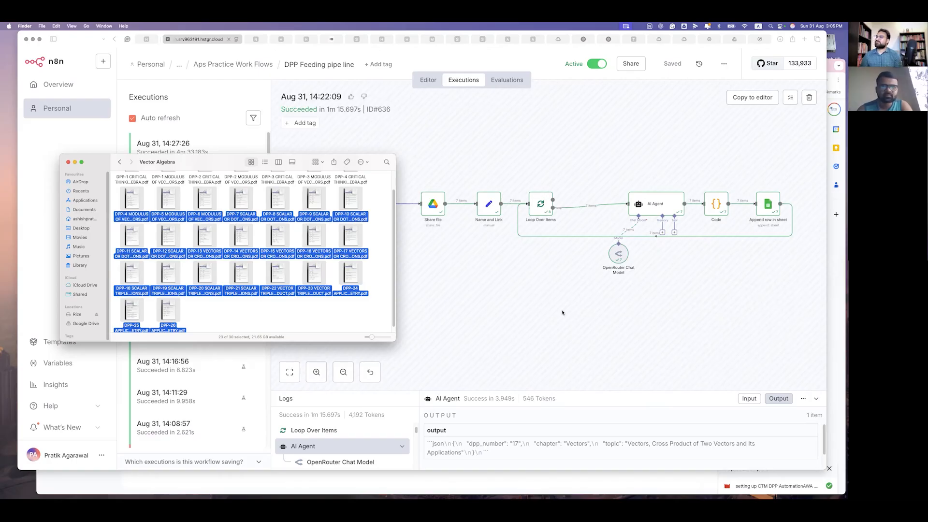
- Switch the DPP Feeding pipe line back to the Editor, then view the filled sheet
{"action": "left_click", "coordinate": [500, 293]}
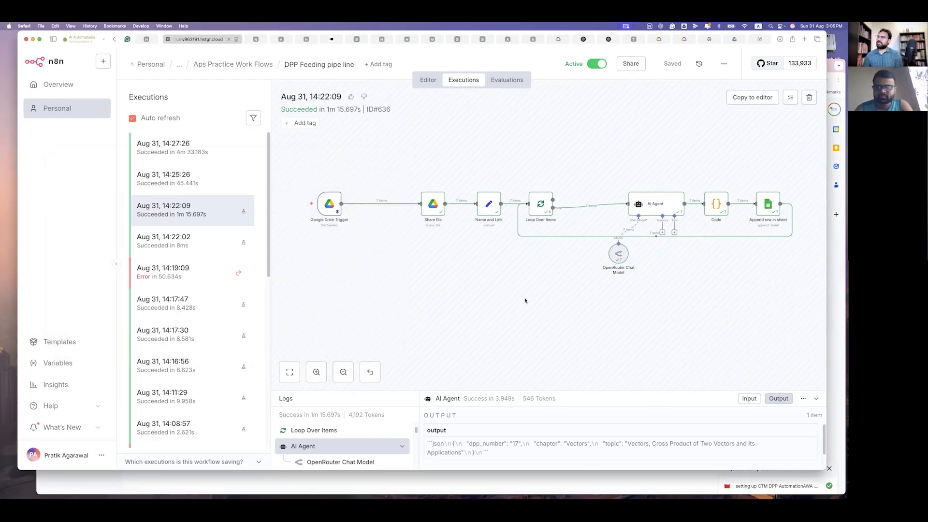
{"action": "key", "text": "space"}
{"action": "left_click", "coordinate": [428, 81]}
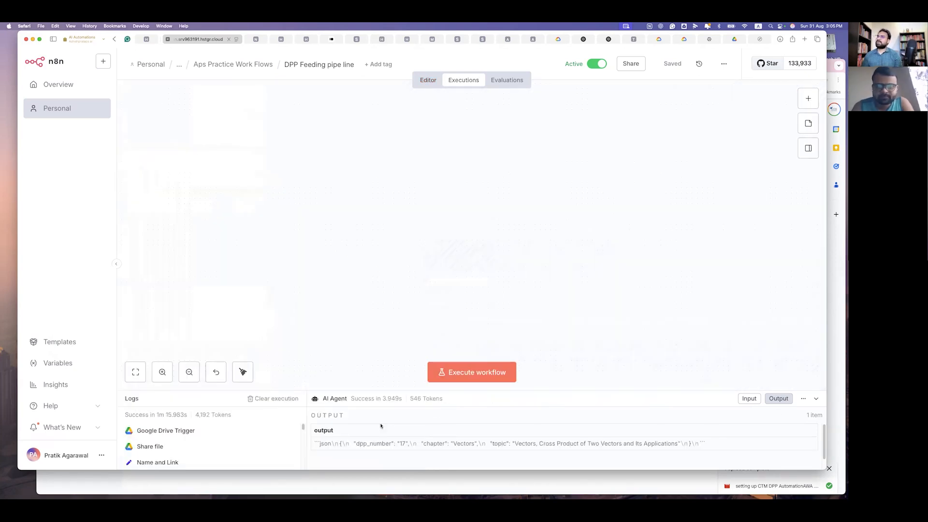
{"action": "key", "text": "super+Tab"}
- Fill row 1 of the CTM DPP no logo sheet with yellow
{"action": "left_click", "coordinate": [335, 68]}
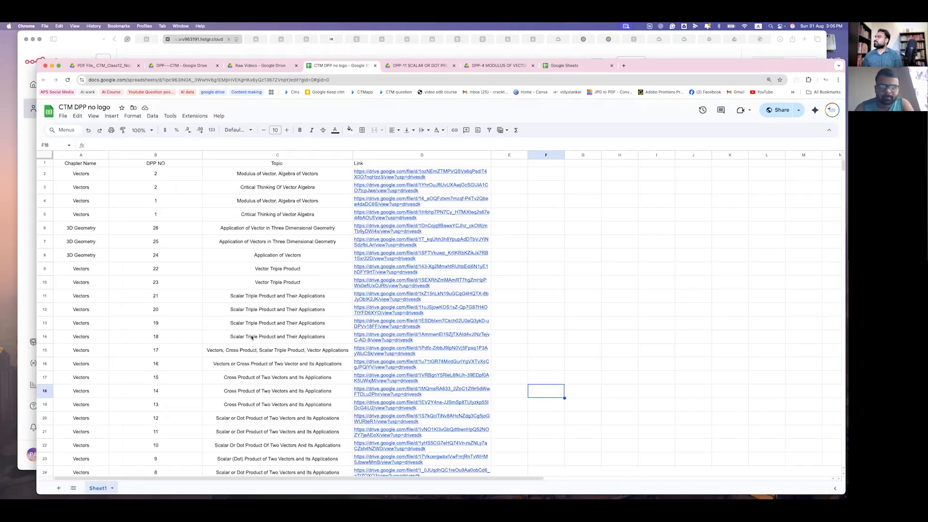
{"action": "scroll", "coordinate": [223, 343], "scroll_direction": "down", "scroll_amount": 5}
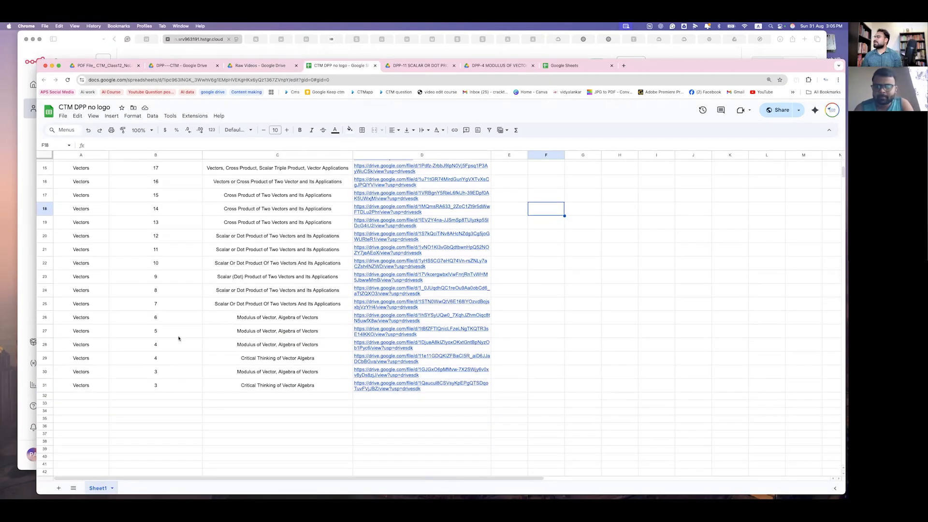
{"action": "scroll", "coordinate": [199, 229], "scroll_direction": "up", "scroll_amount": 5}
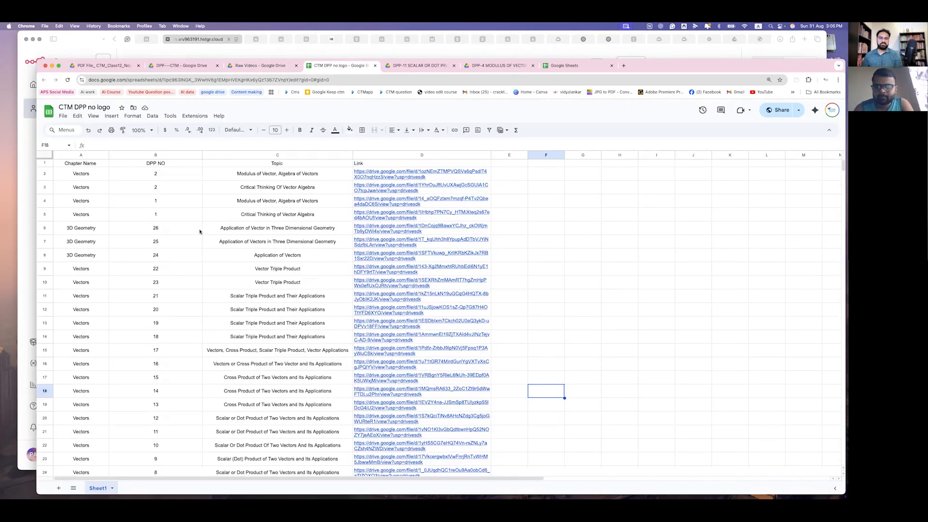
{"action": "left_click", "coordinate": [44, 164]}
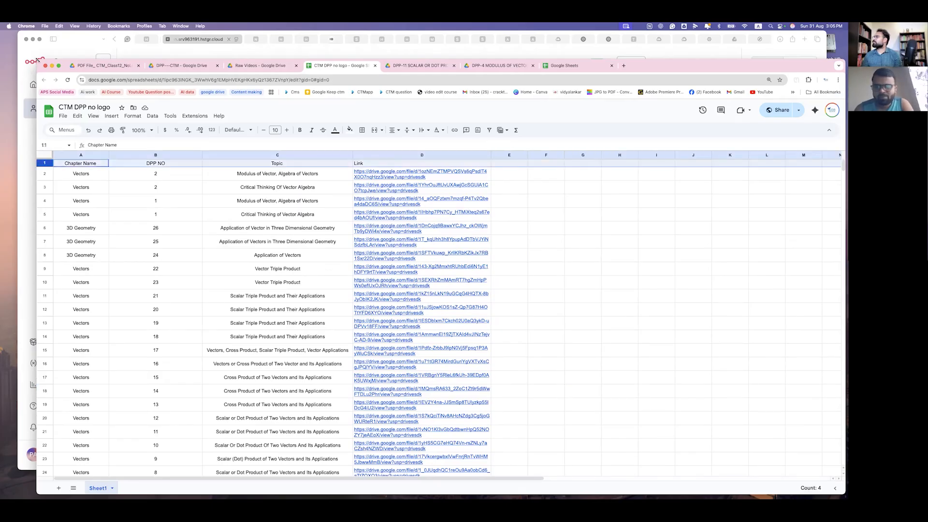
{"action": "left_click_drag", "start_coordinate": [37, 60], "coordinate": [19, 50]}
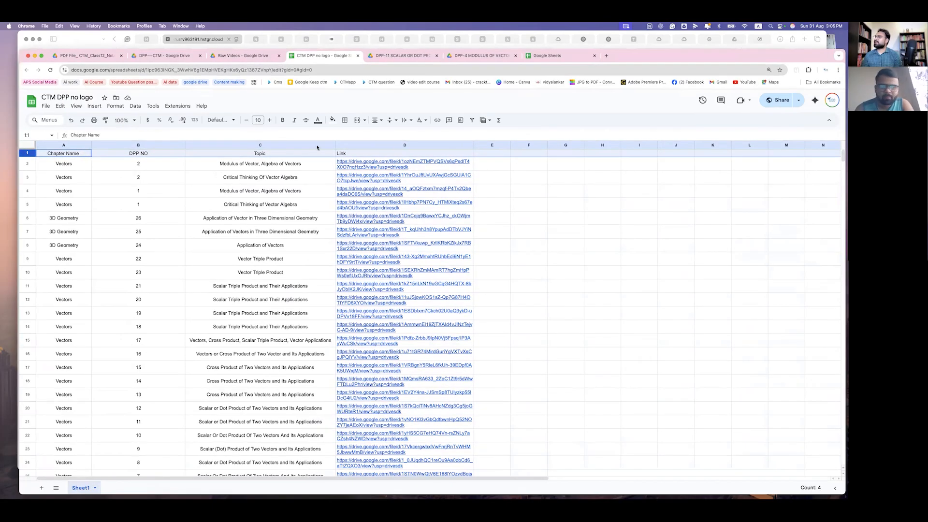
{"action": "left_click", "coordinate": [333, 120]}
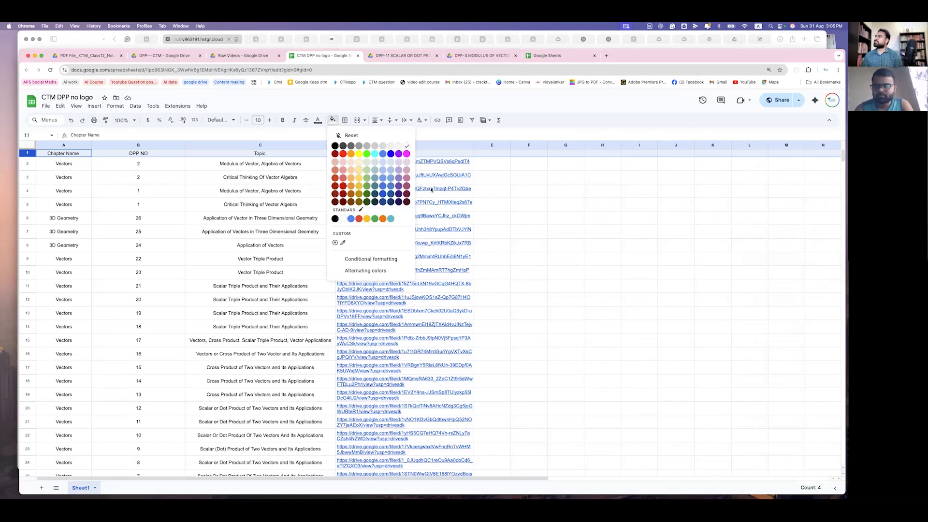
{"action": "left_click", "coordinate": [359, 178]}
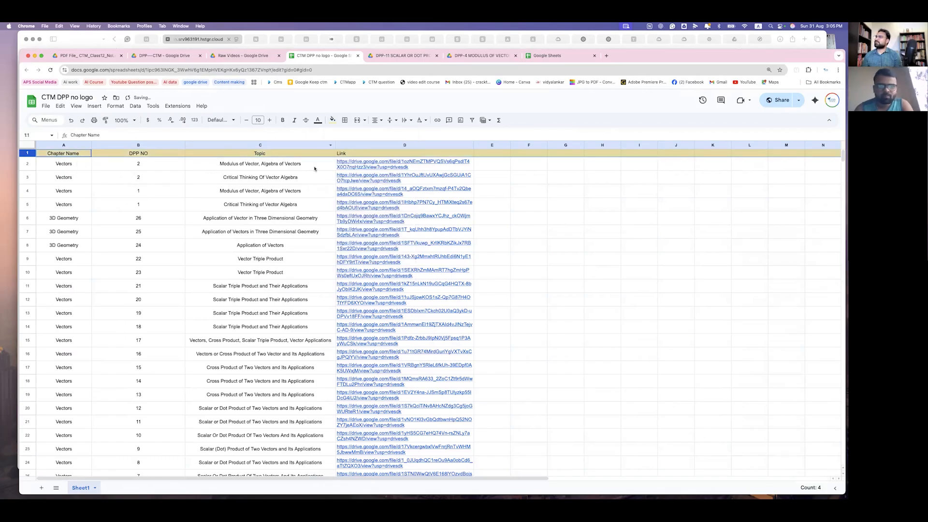
{"action": "left_click", "coordinate": [566, 191]}
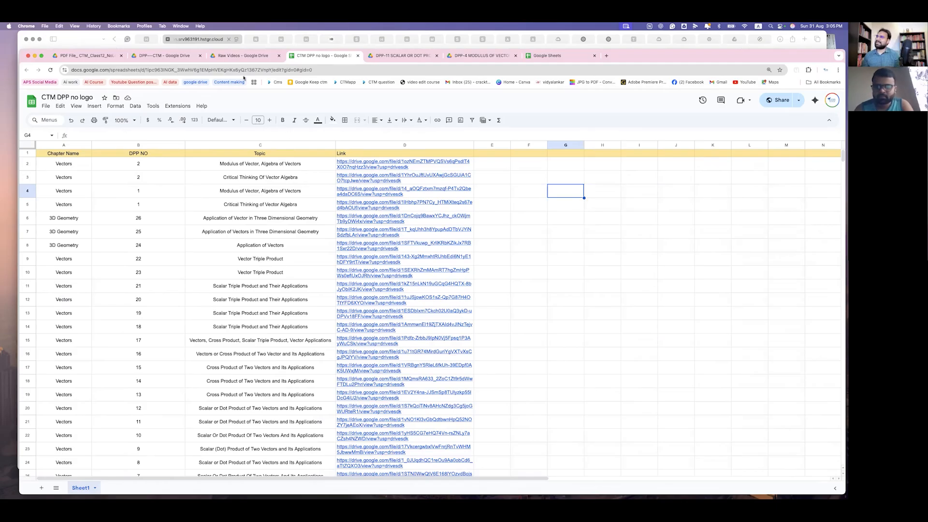
{"action": "scroll", "coordinate": [256, 273], "scroll_direction": "down", "scroll_amount": 5}
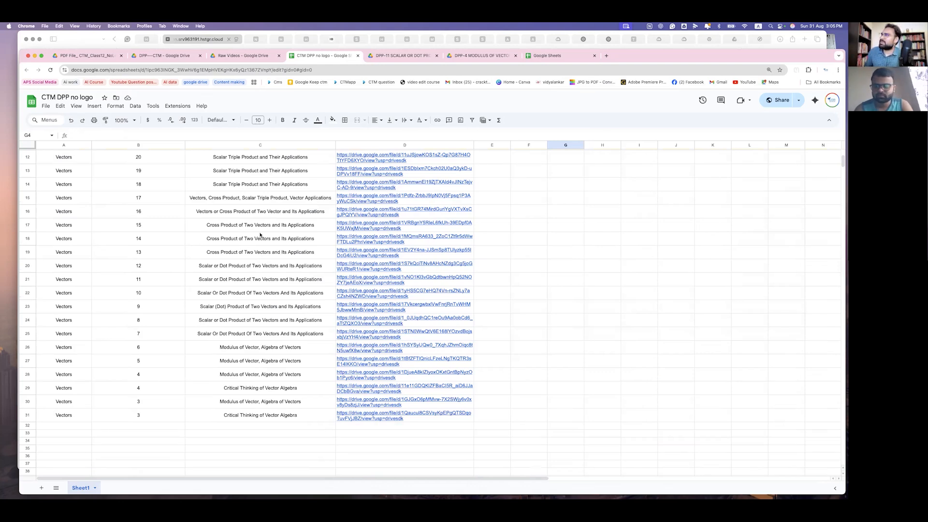
{"action": "left_click", "coordinate": [144, 41]}
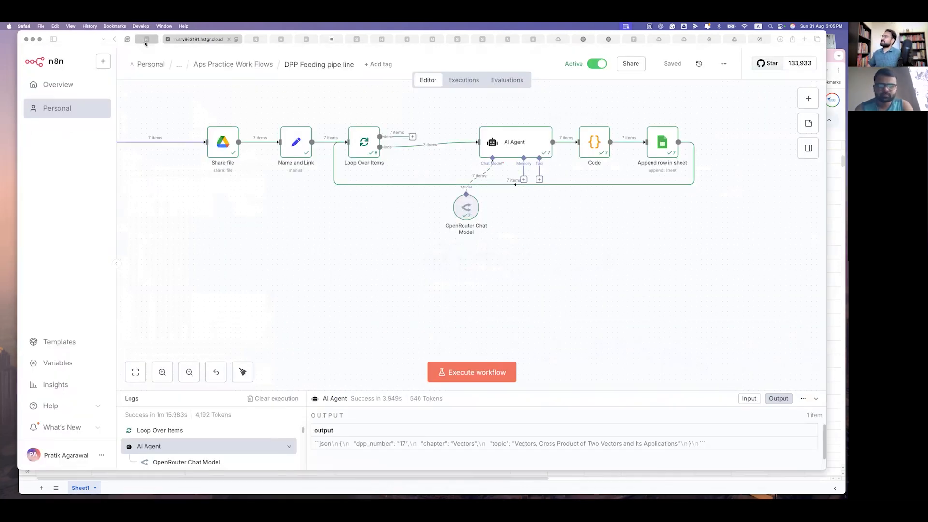
- Search 'google shee' among the DPP Agent's tools and add the Google Sheets Tool
{"action": "left_click", "coordinate": [144, 40]}
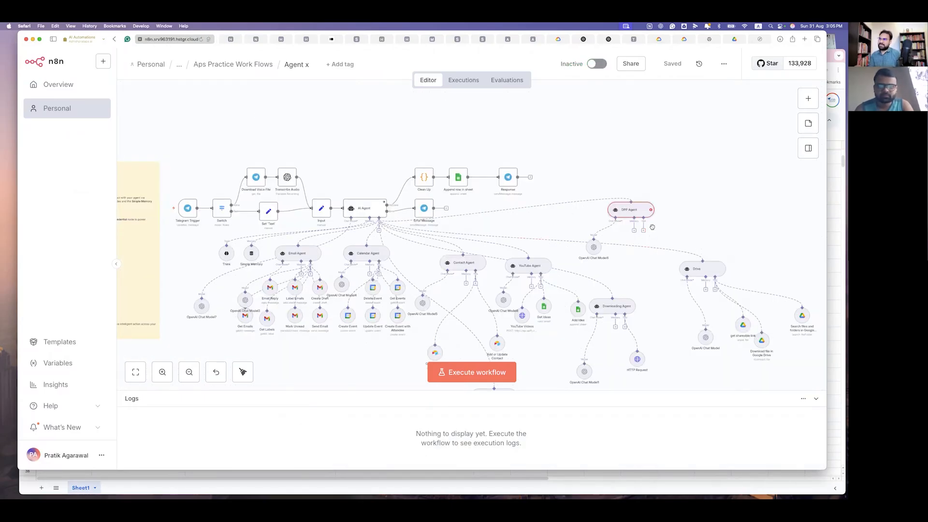
{"action": "scroll", "coordinate": [652, 227], "scroll_direction": "up", "scroll_amount": 5}
{"action": "scroll", "coordinate": [664, 280], "scroll_direction": "up", "scroll_amount": 2}
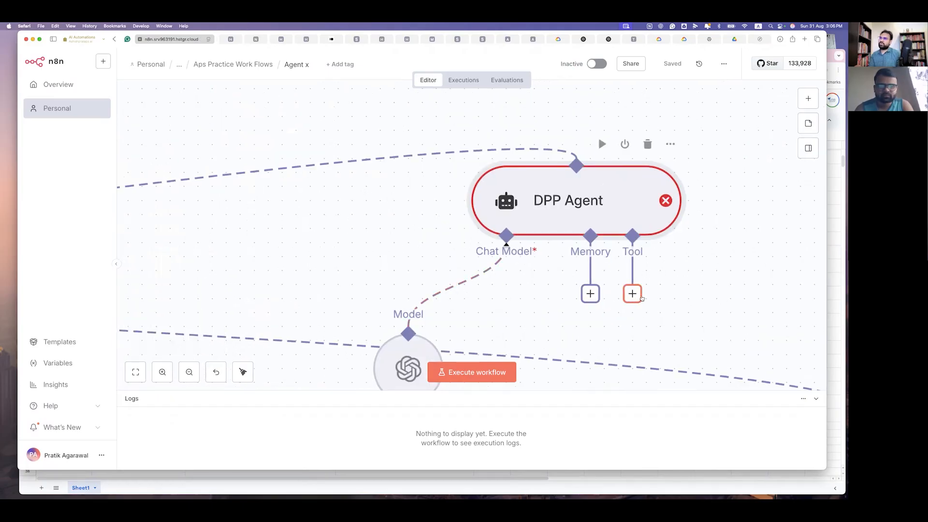
{"action": "scroll", "coordinate": [642, 298], "scroll_direction": "down", "scroll_amount": 5}
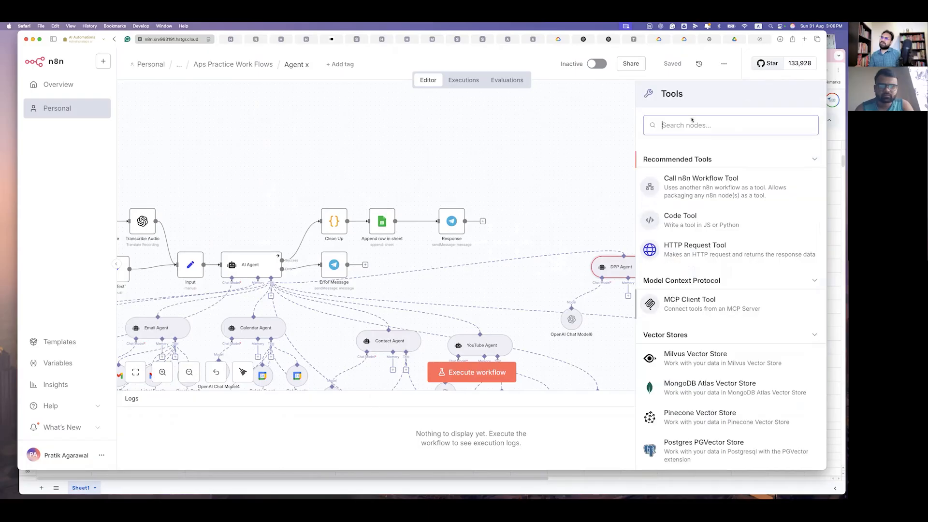
{"action": "type", "text": "g"}
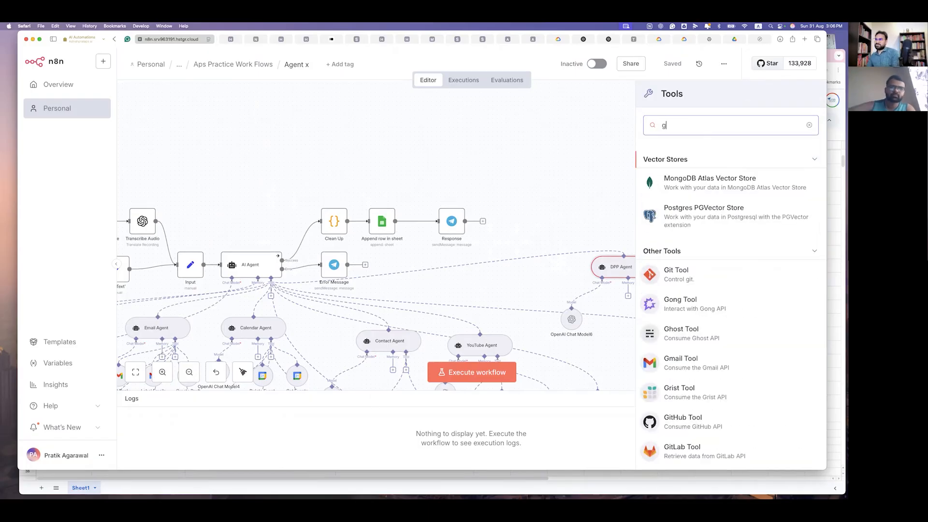
{"action": "type", "text": "oogle"}
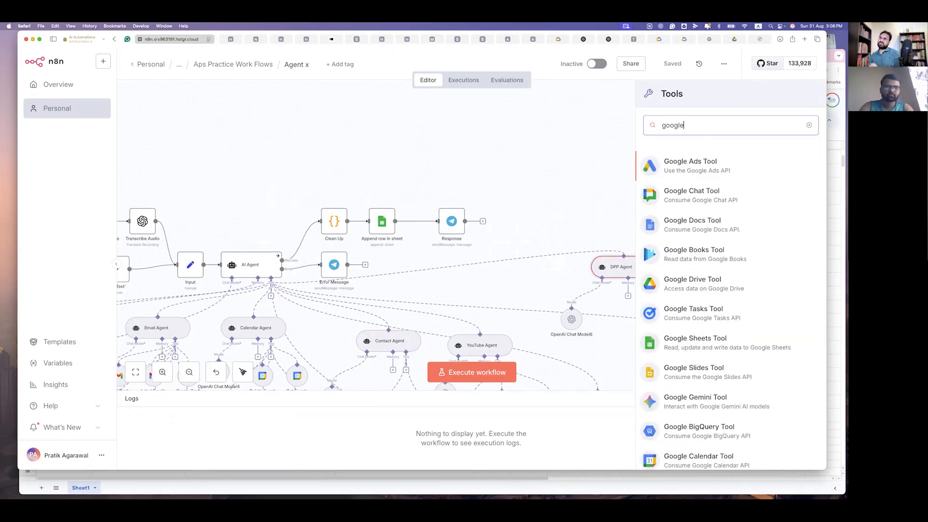
{"action": "type", "text": " shee"}
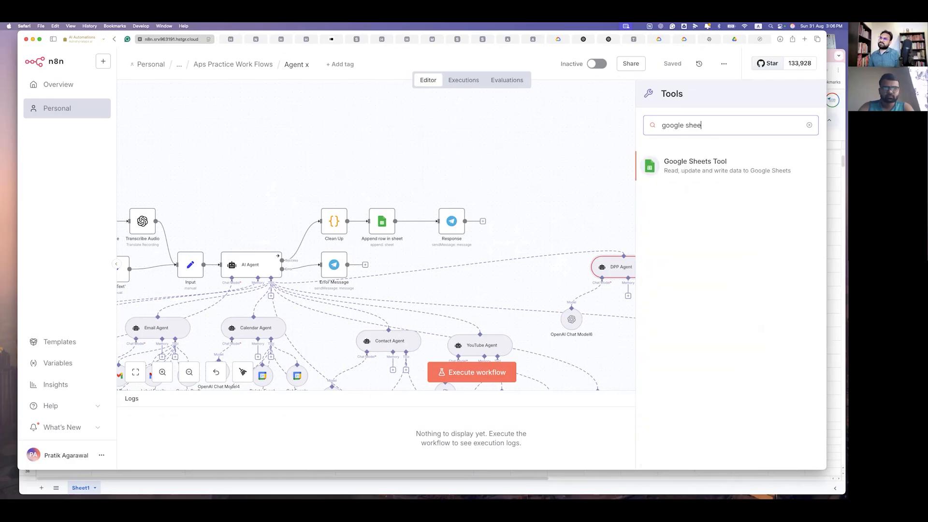
{"action": "left_click", "coordinate": [727, 169]}
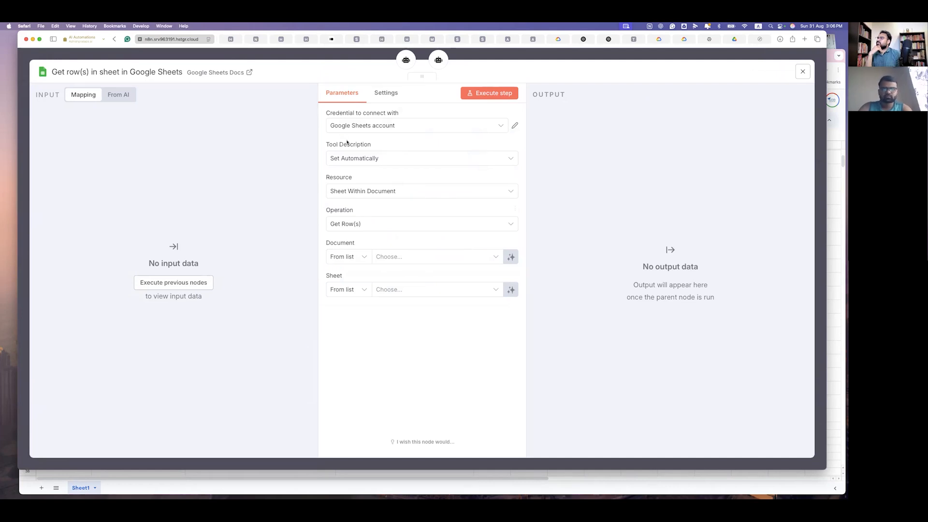
- Switch the Google Sheets credential and select Sheet1 of the CTM DPP no logo document
{"action": "left_click", "coordinate": [490, 263]}
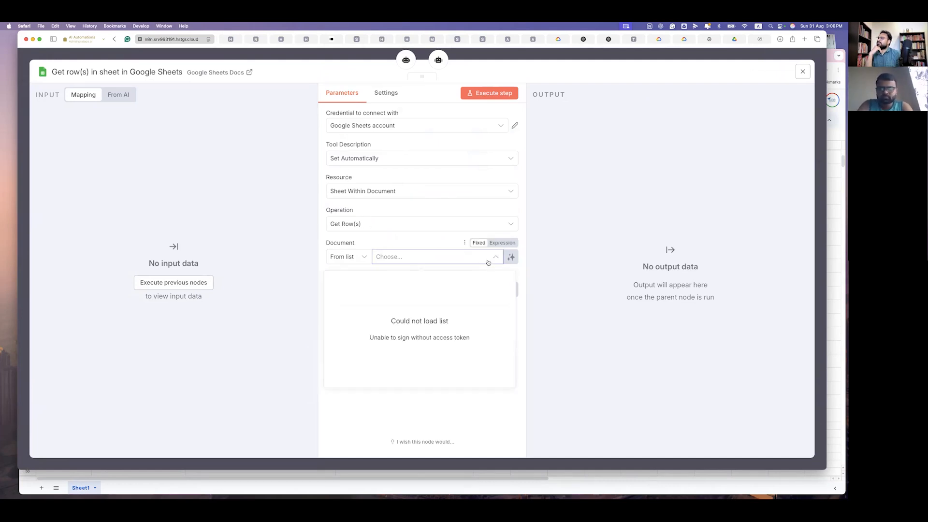
{"action": "left_click", "coordinate": [456, 402]}
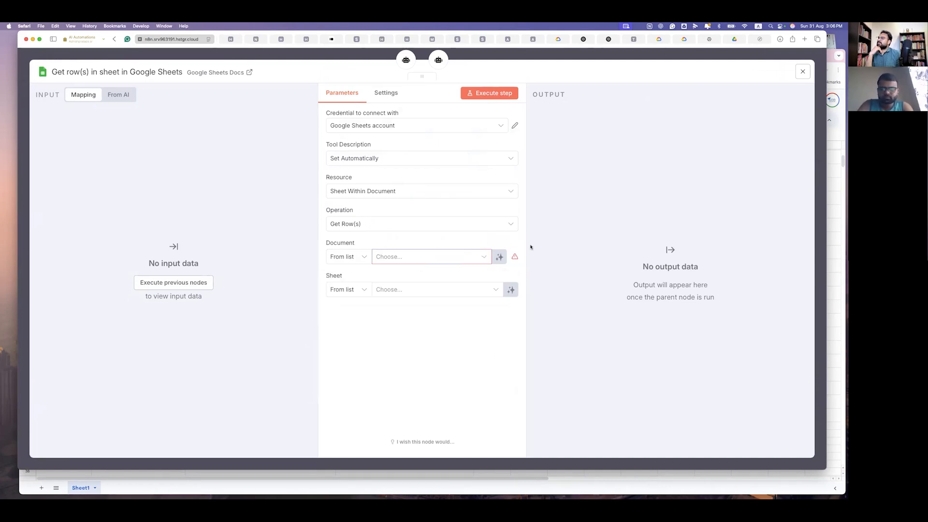
{"action": "left_click", "coordinate": [429, 260]}
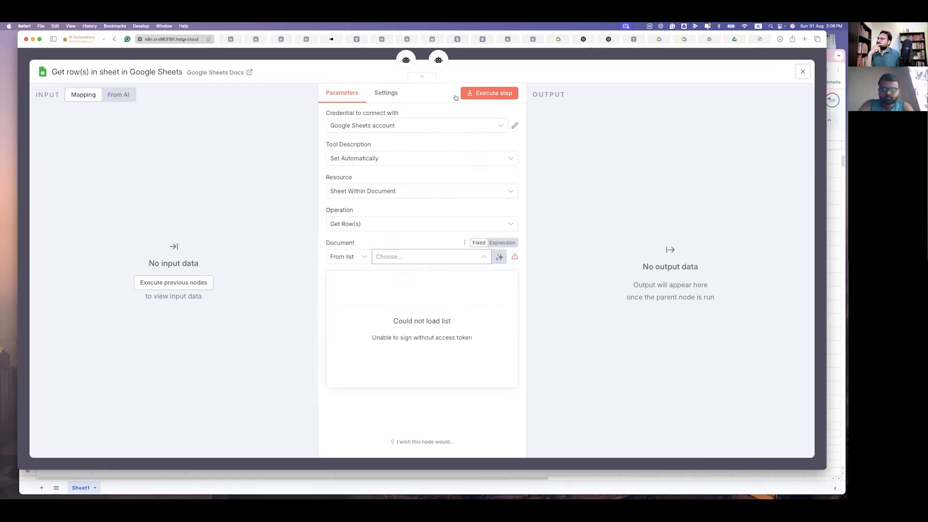
{"action": "left_click", "coordinate": [425, 127]}
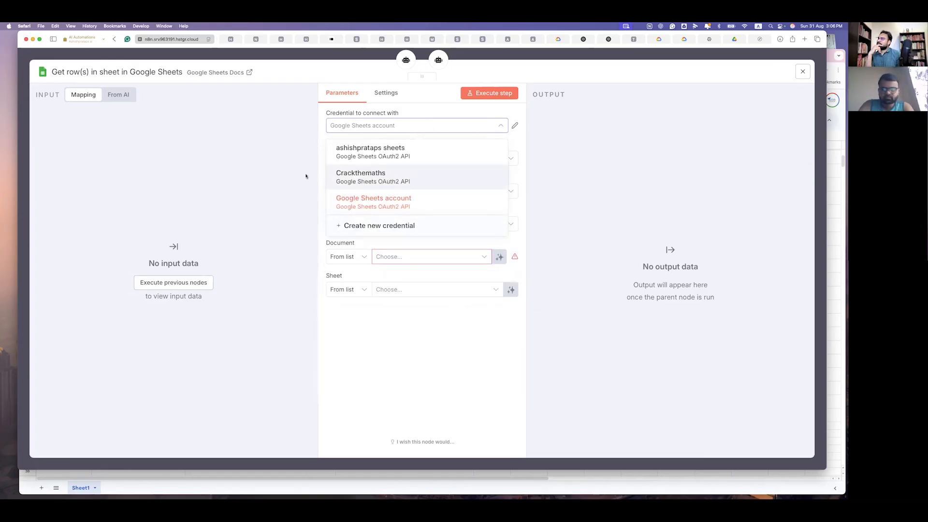
{"action": "left_click", "coordinate": [338, 177]}
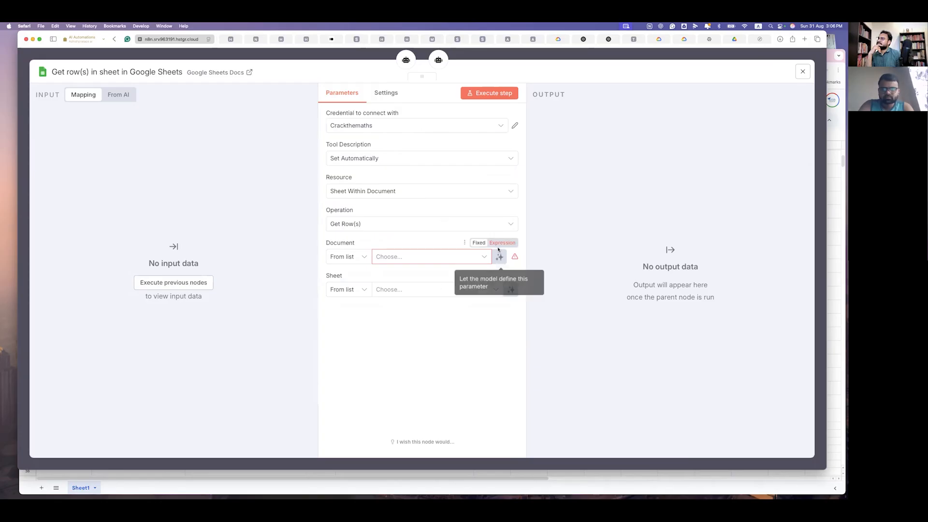
{"action": "left_click", "coordinate": [465, 243]}
{"action": "left_click", "coordinate": [455, 263]}
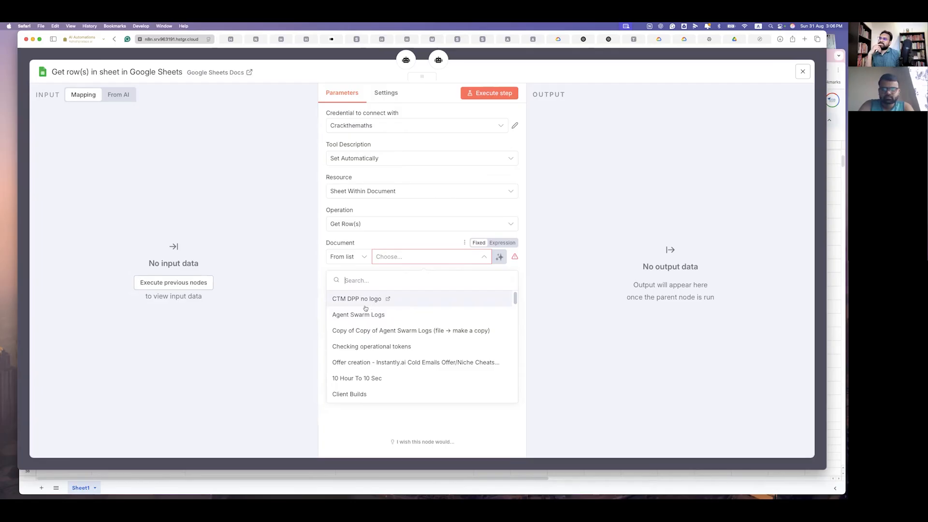
{"action": "left_click", "coordinate": [442, 299]}
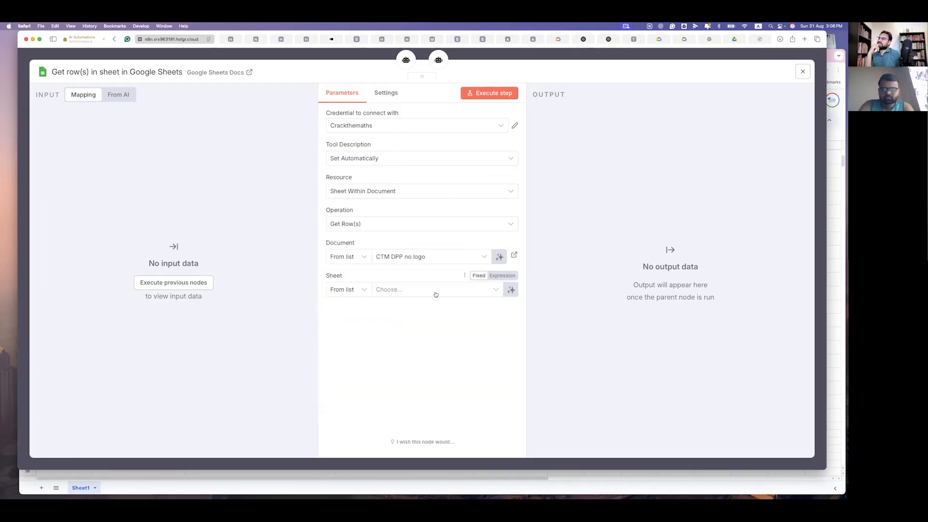
{"action": "left_click", "coordinate": [477, 292]}
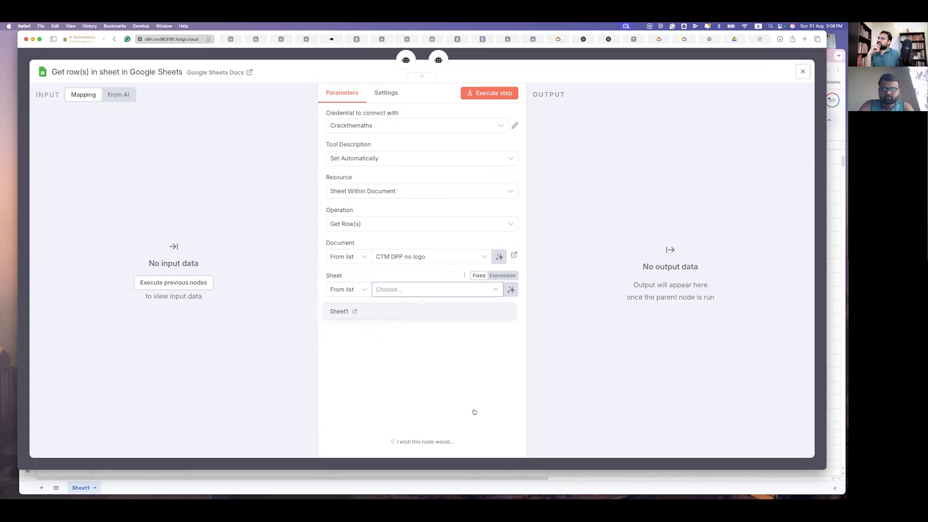
{"action": "left_click", "coordinate": [494, 312]}
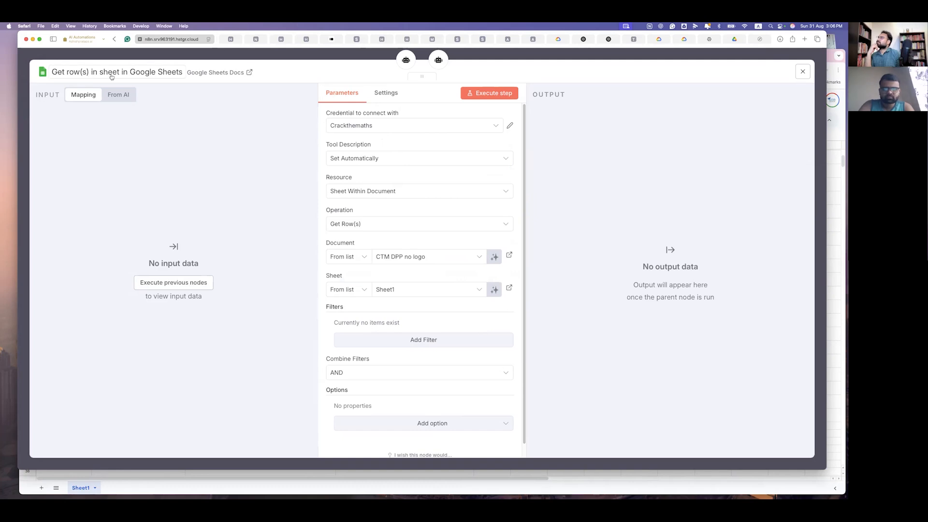
- Rename the Sheets tool node to Get DPP and save the workflow
{"action": "left_click", "coordinate": [169, 71]}
{"action": "type", "text": "G"}
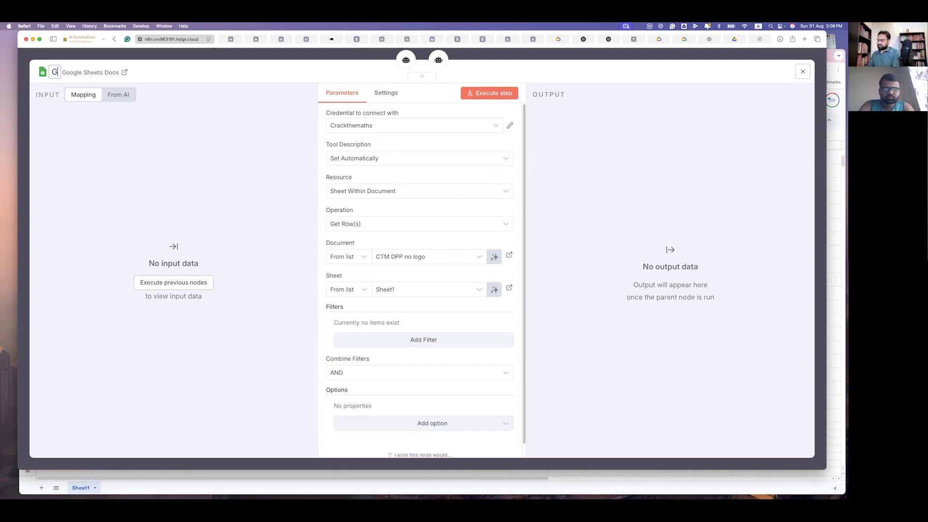
{"action": "type", "text": "et DPP"}
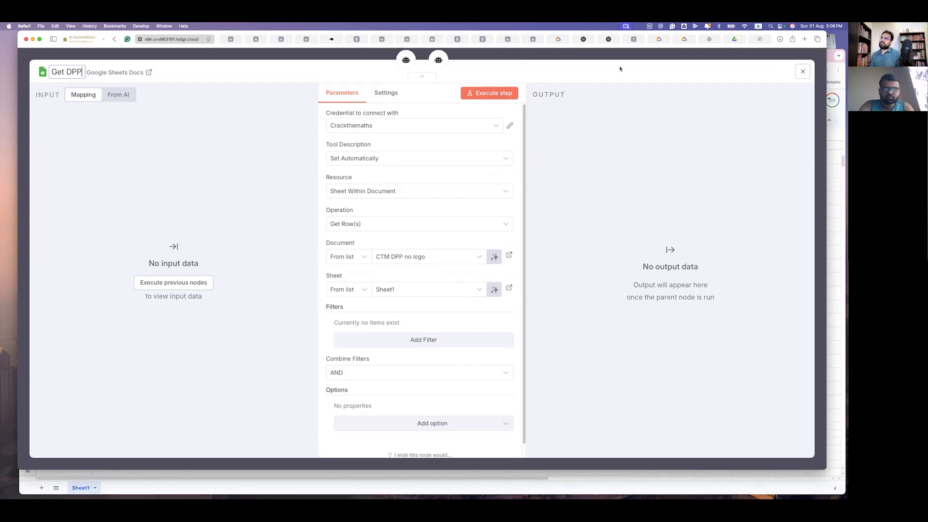
{"action": "left_click", "coordinate": [695, 56]}
{"action": "key", "text": "super+s"}
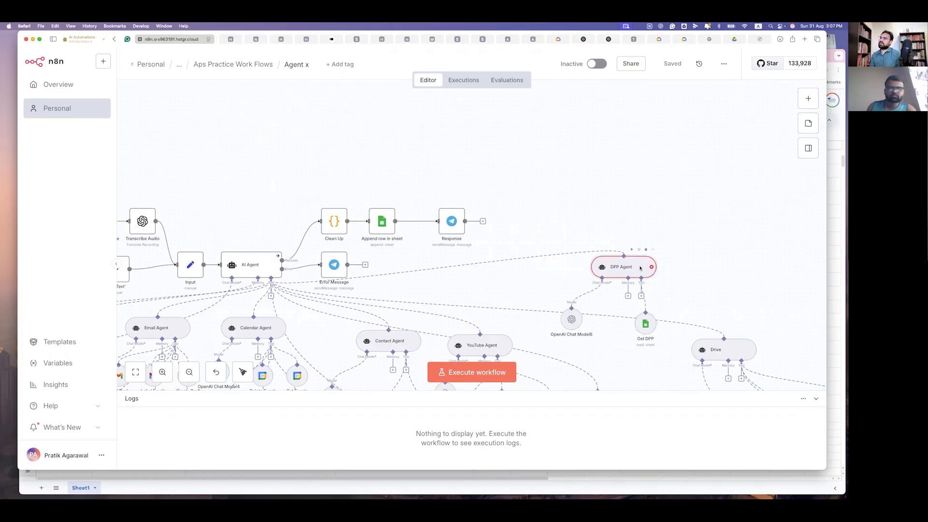
- Make the model define the DPP Agent's Prompt field automatically
{"action": "double_click", "coordinate": [641, 268]}
{"action": "left_click", "coordinate": [375, 183]}
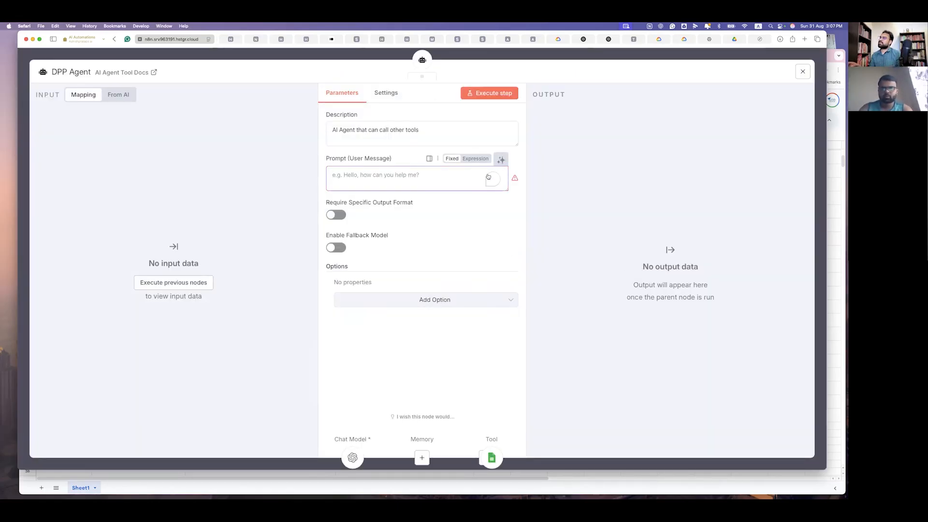
{"action": "left_click", "coordinate": [501, 159]}
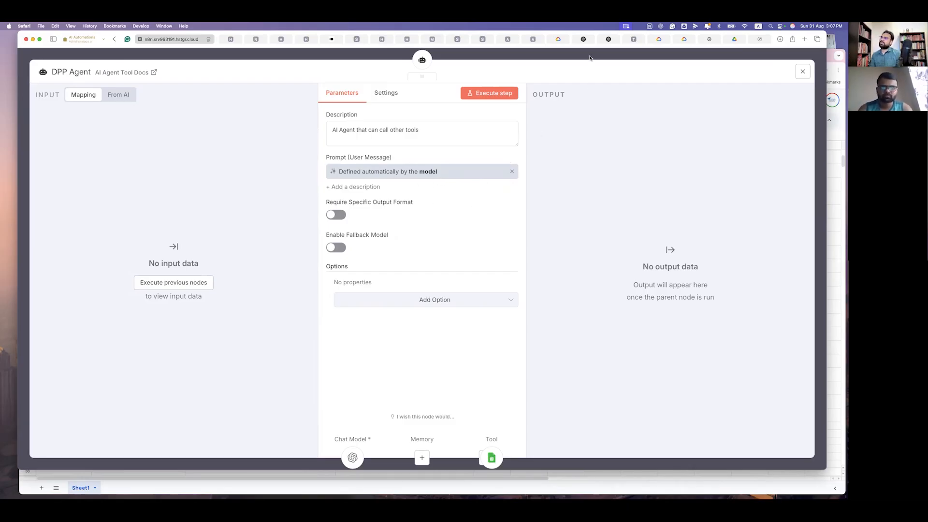
{"action": "key", "text": "Escape"}
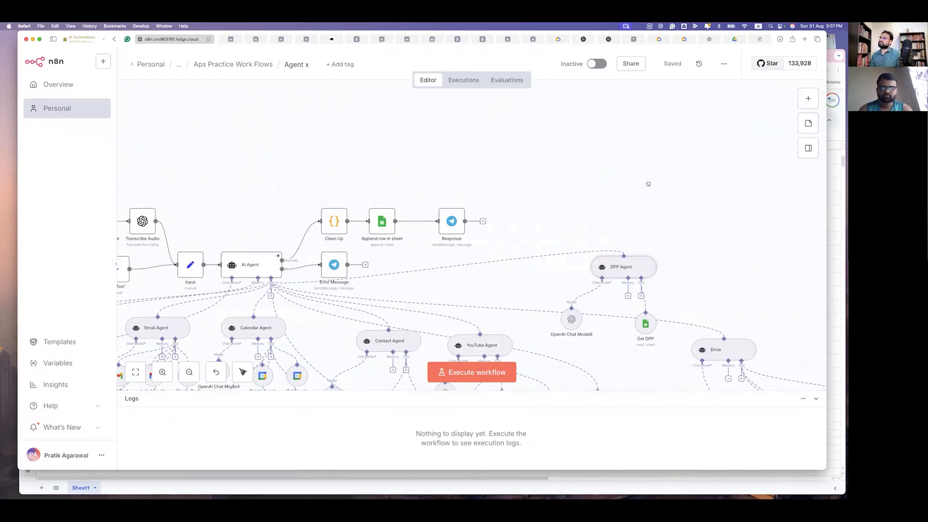
{"action": "scroll", "coordinate": [481, 147], "scroll_direction": "left", "scroll_amount": 3}
{"action": "scroll", "coordinate": [482, 144], "scroll_direction": "down", "scroll_amount": 5}
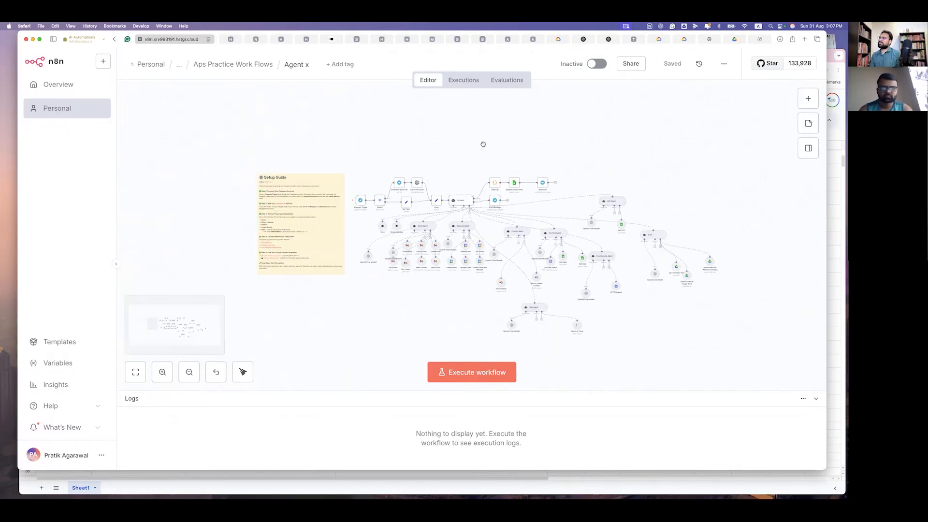
{"action": "scroll", "coordinate": [483, 143], "scroll_direction": "up", "scroll_amount": 3}
{"action": "scroll", "coordinate": [484, 150], "scroll_direction": "left", "scroll_amount": 2}
{"action": "scroll", "coordinate": [319, 135], "scroll_direction": "right", "scroll_amount": 5}
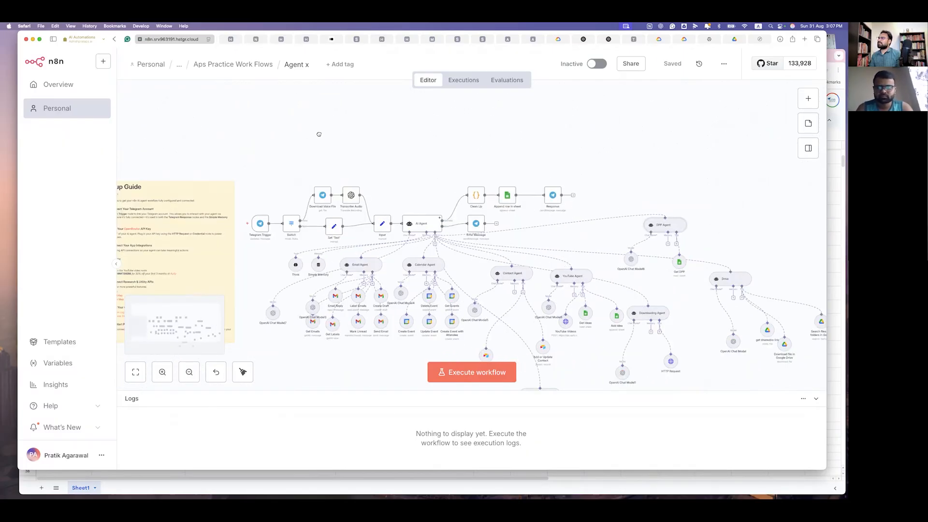
{"action": "scroll", "coordinate": [353, 141], "scroll_direction": "left", "scroll_amount": 2}
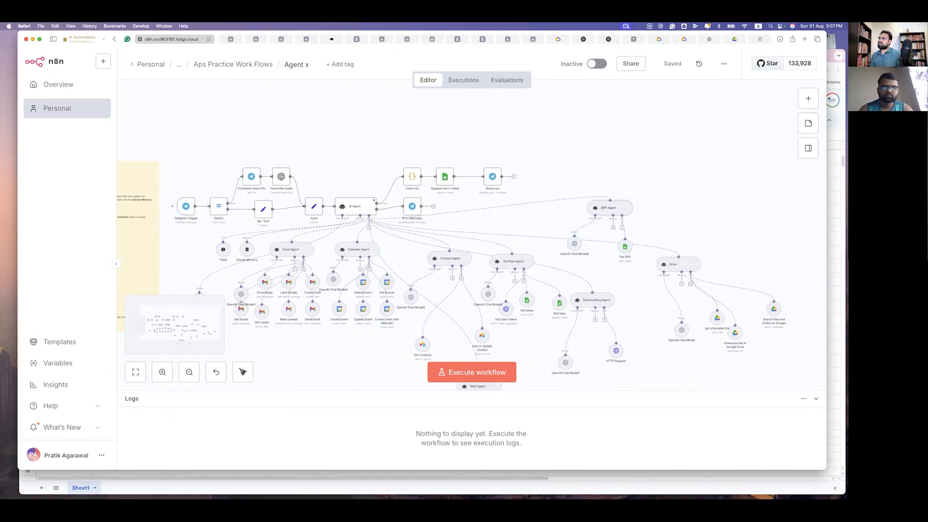
{"action": "scroll", "coordinate": [456, 125], "scroll_direction": "right", "scroll_amount": 2}
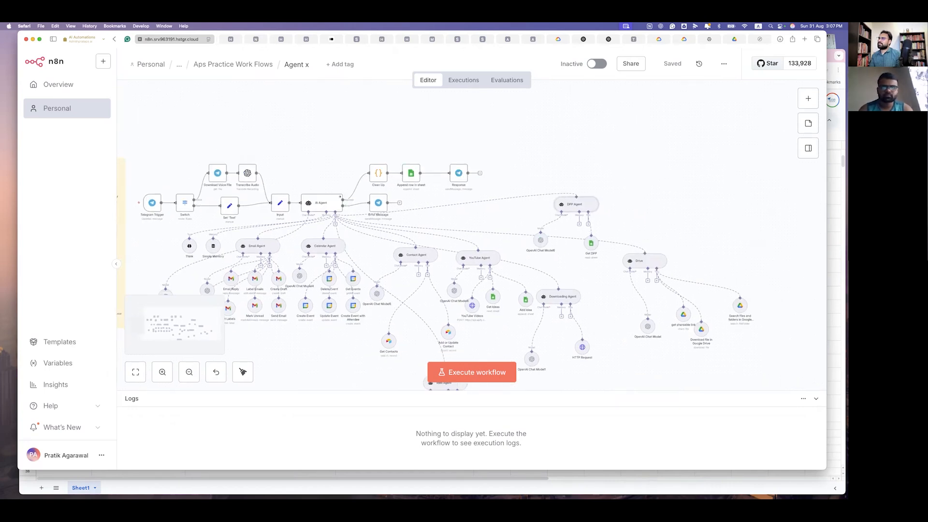
{"action": "scroll", "coordinate": [595, 277], "scroll_direction": "left", "scroll_amount": 1}
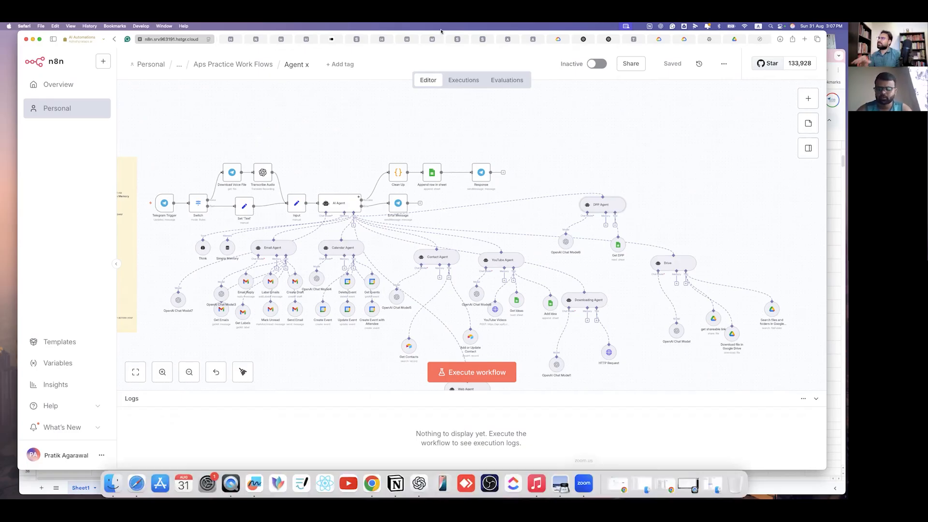
{"action": "key", "text": "F4"}
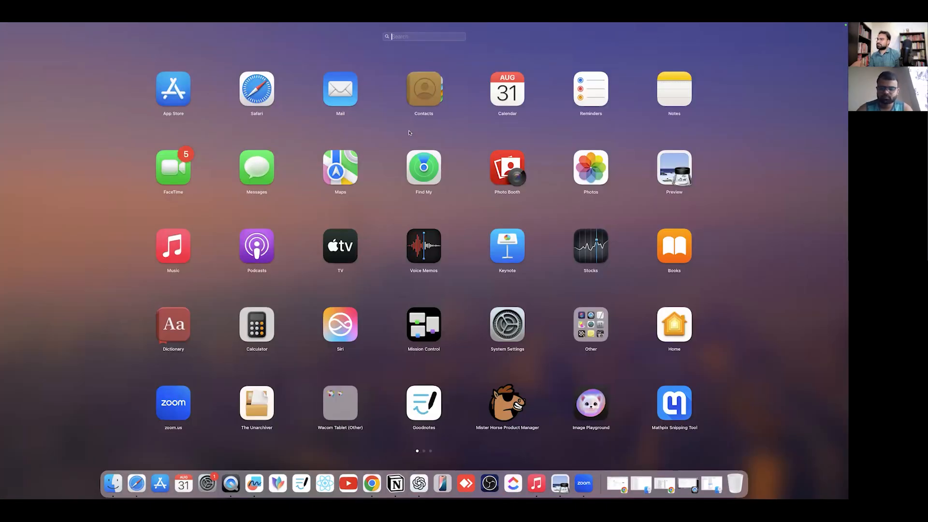
- Search Launchpad for 'tele' and launch Telegram
{"action": "type", "text": "tele"}
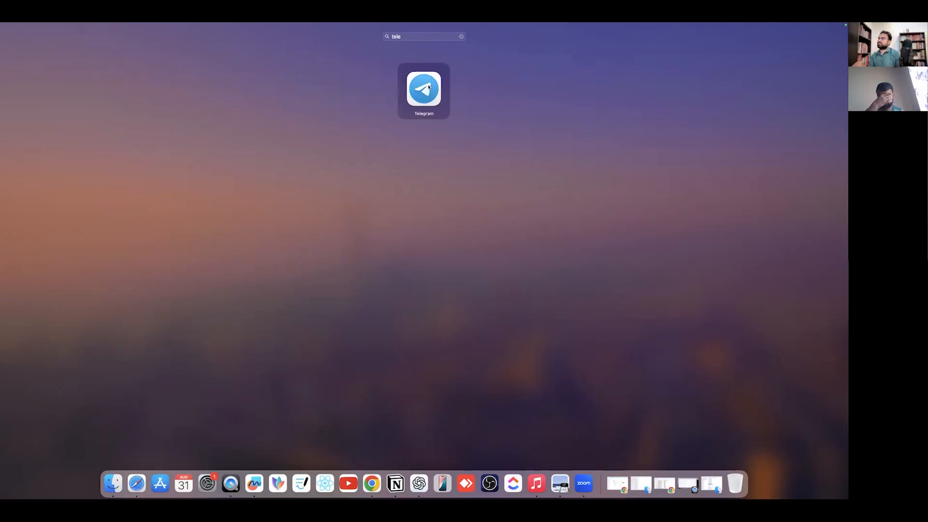
{"action": "left_click", "coordinate": [428, 87]}
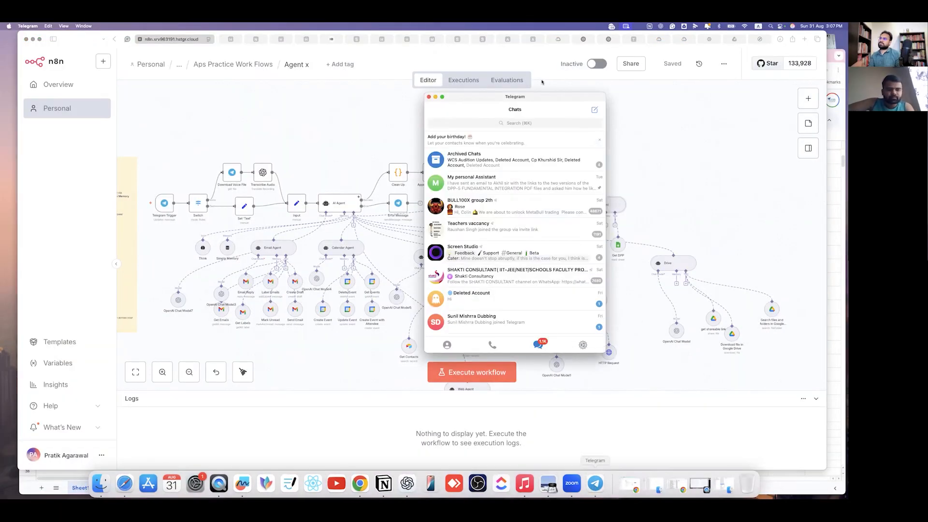
- Bring the Telegram chat window over the n8n workflow canvas
{"action": "key", "text": "super+q"}
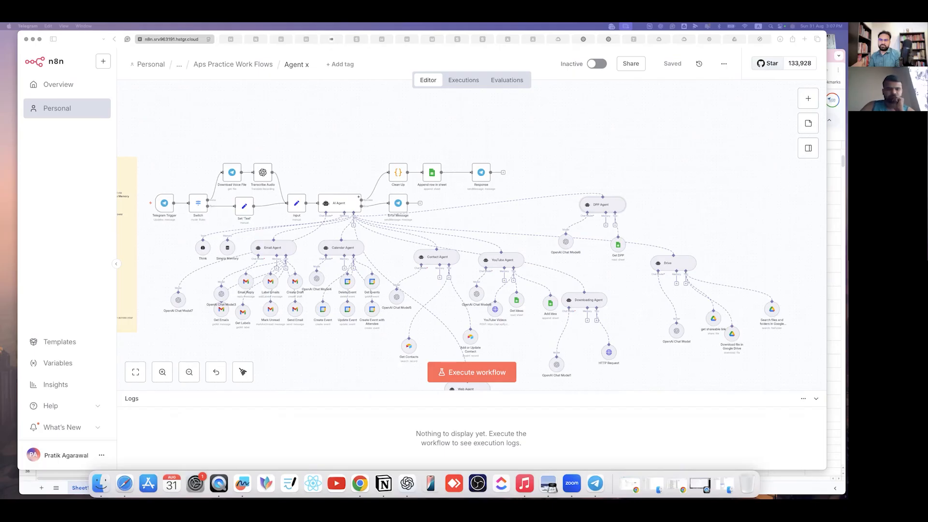
{"action": "key", "text": "ctrl+Right"}
{"action": "key", "text": "ctrl+Left"}
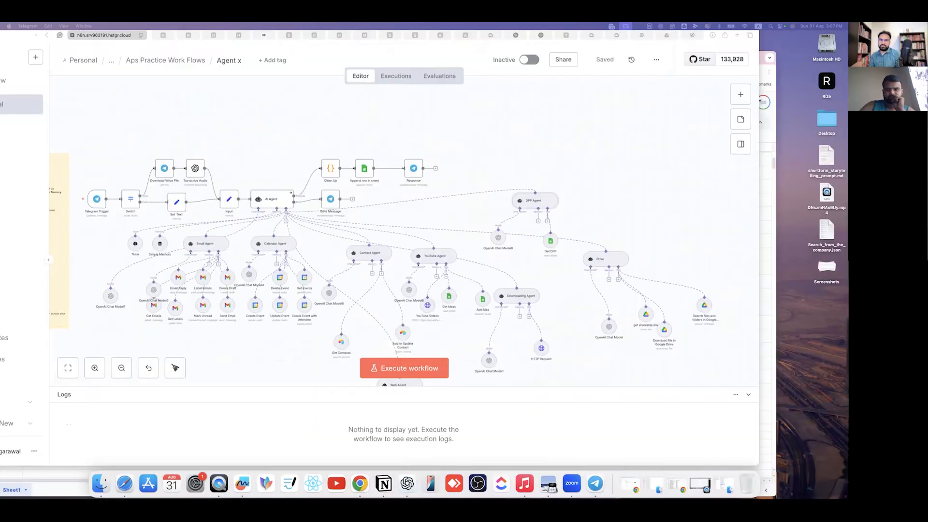
{"action": "mouse_move", "coordinate": [656, 153]}
{"action": "left_mouse_down"}
{"action": "mouse_move", "coordinate": [684, 141]}
{"action": "mouse_move", "coordinate": [665, 142]}
{"action": "left_mouse_up"}
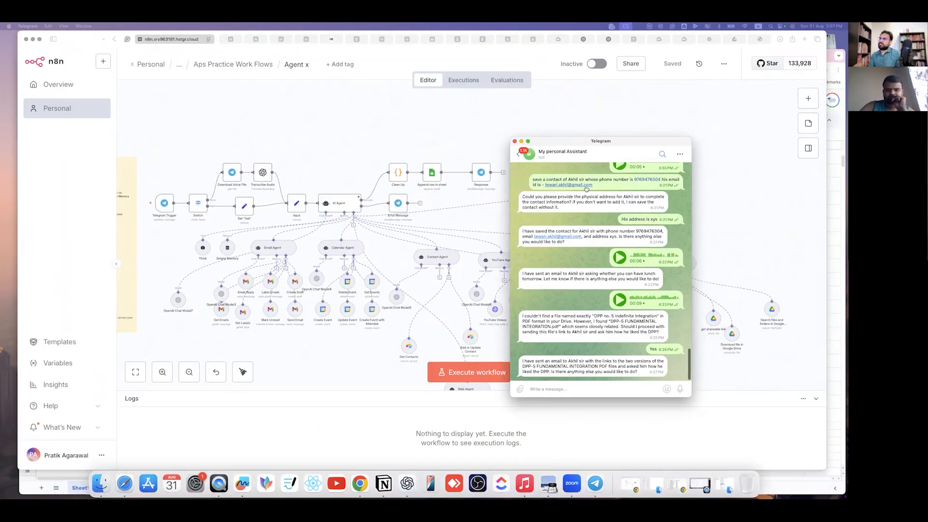
{"action": "left_click_drag", "start_coordinate": [603, 128], "coordinate": [580, 115]}
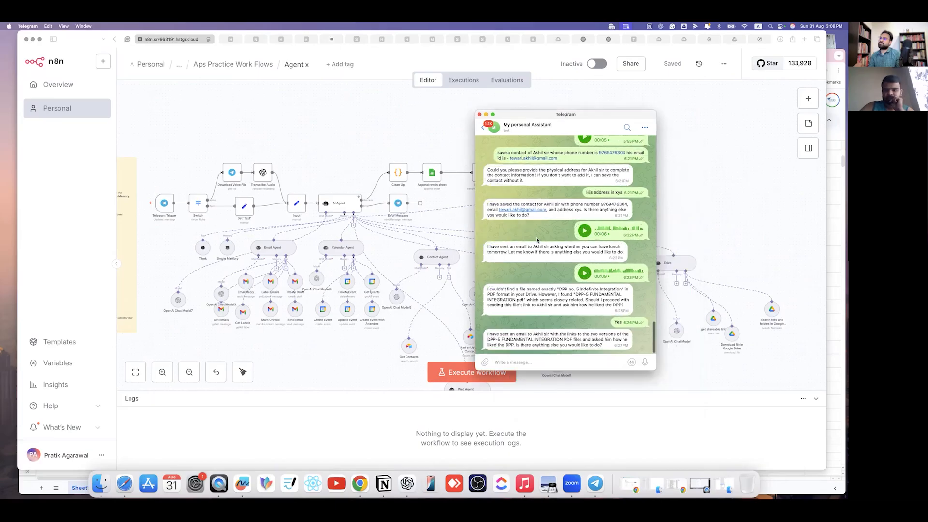
{"action": "scroll", "coordinate": [544, 256], "scroll_direction": "up", "scroll_amount": 10}
{"action": "scroll", "coordinate": [545, 256], "scroll_direction": "down", "scroll_amount": 10}
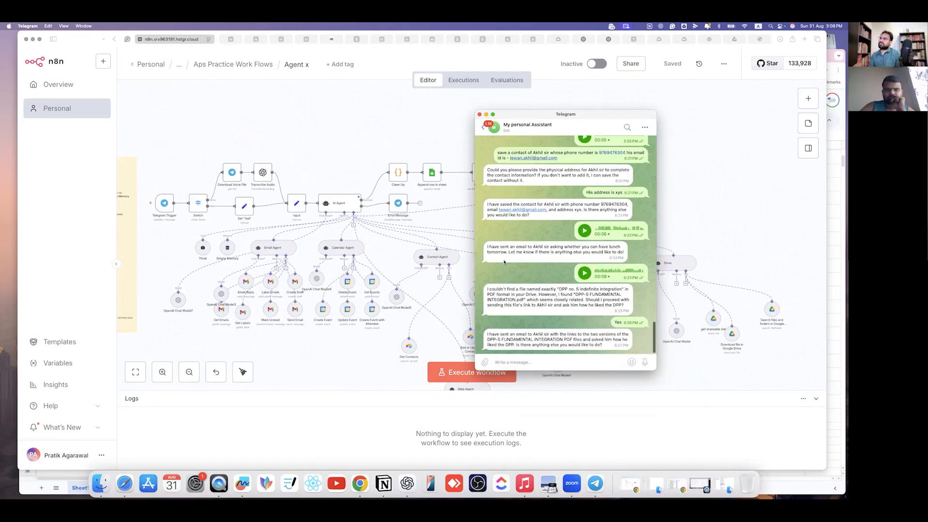
- Delete the old test messages from the My personal Assistant chat in batches of 6, 7 and 6
{"action": "left_click_drag", "start_coordinate": [498, 176], "coordinate": [497, 269]}
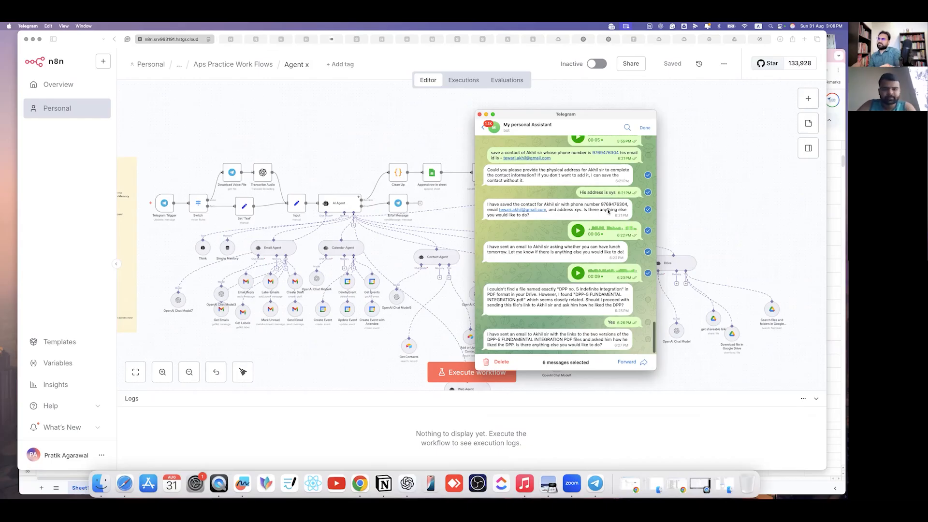
{"action": "key", "text": "BackSpace"}
{"action": "left_click", "coordinate": [595, 257]}
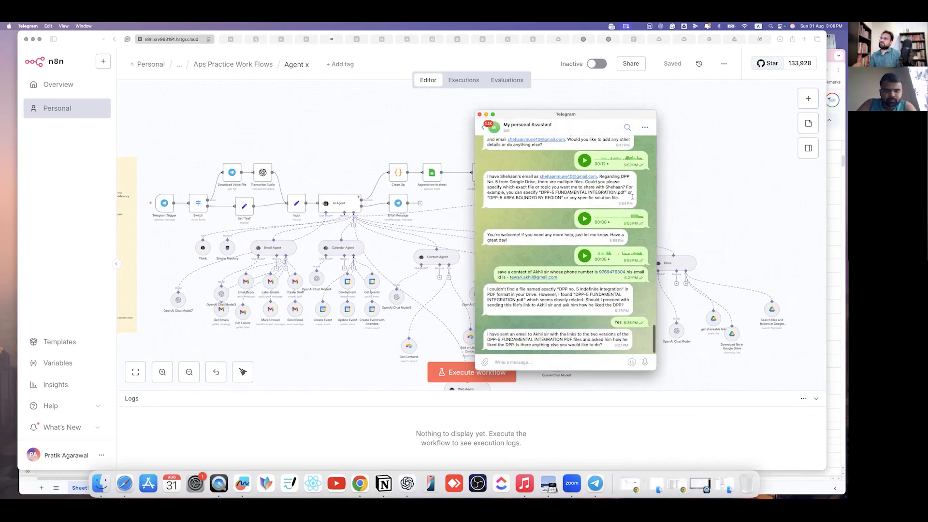
{"action": "scroll", "coordinate": [650, 149], "scroll_direction": "up", "scroll_amount": 5}
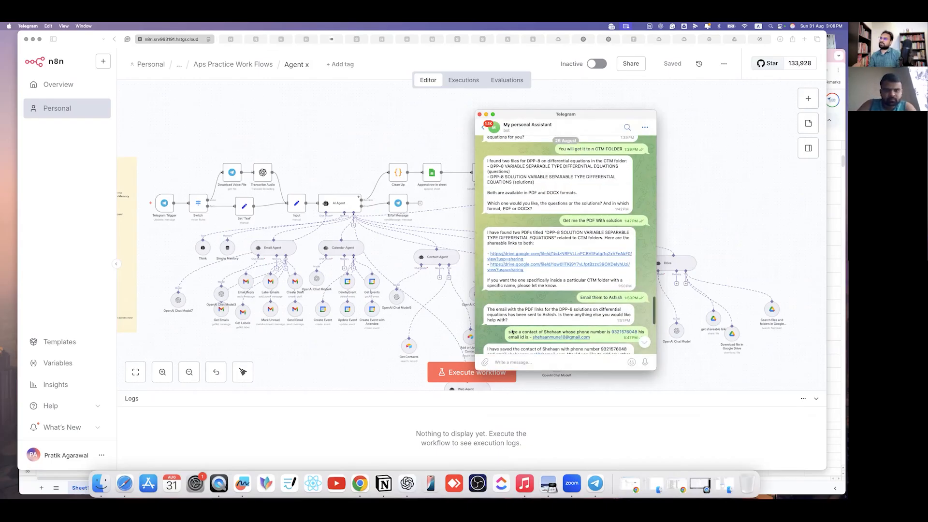
{"action": "left_click_drag", "start_coordinate": [649, 164], "coordinate": [504, 345]}
{"action": "key", "text": "BackSpace"}
{"action": "key", "text": "Return"}
{"action": "scroll", "coordinate": [551, 319], "scroll_direction": "down", "scroll_amount": 1}
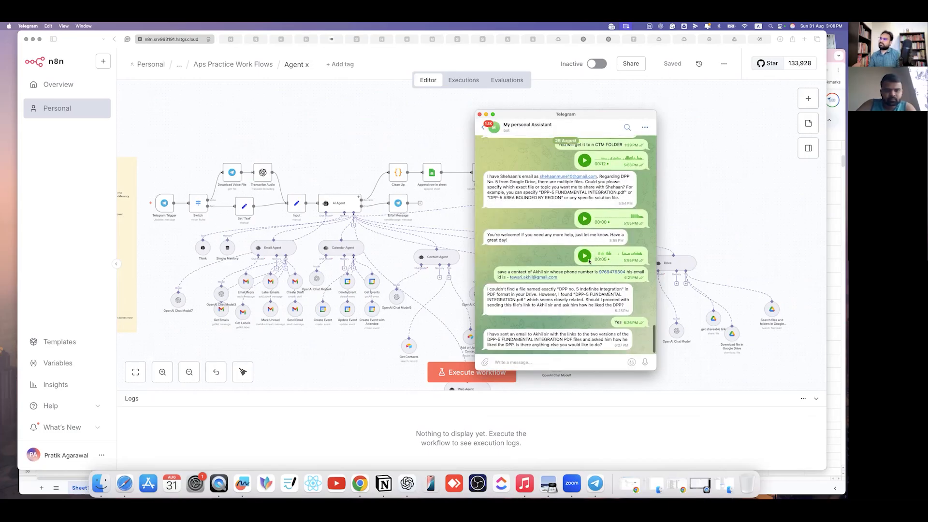
{"action": "scroll", "coordinate": [560, 312], "scroll_direction": "up", "scroll_amount": 10}
{"action": "scroll", "coordinate": [573, 324], "scroll_direction": "down", "scroll_amount": 10}
{"action": "left_click_drag", "start_coordinate": [649, 197], "coordinate": [644, 302]}
{"action": "left_click", "coordinate": [498, 362]}
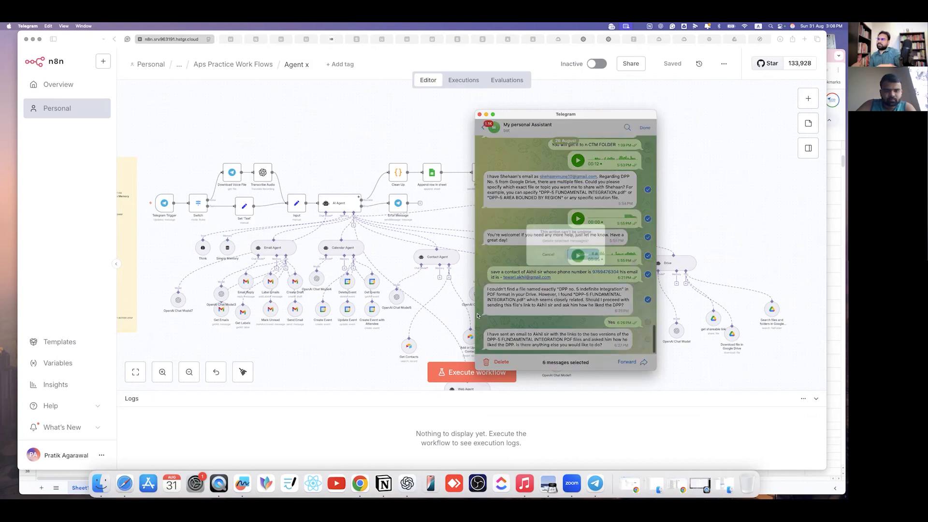
{"action": "left_click", "coordinate": [586, 256]}
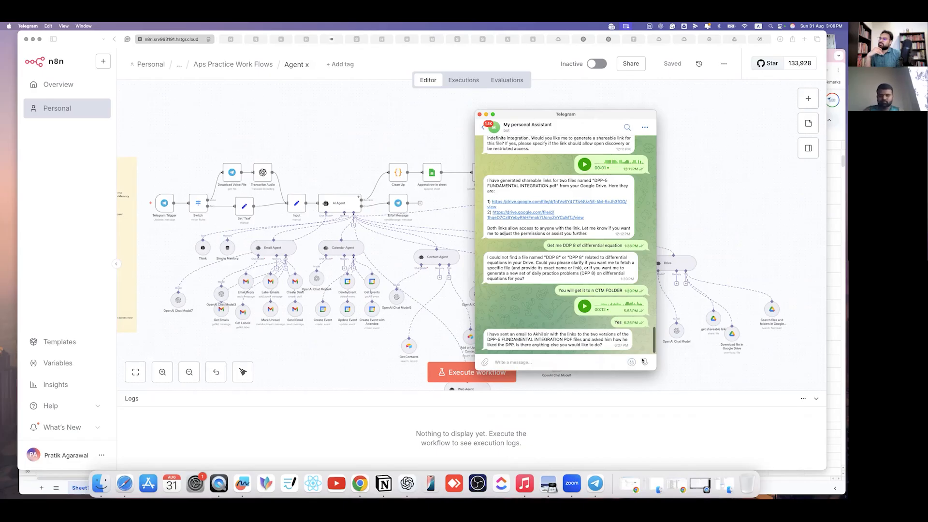
- Discard an unfinished voice recording and return to the n8n canvas
{"action": "left_click_drag", "start_coordinate": [647, 362], "coordinate": [644, 311]}
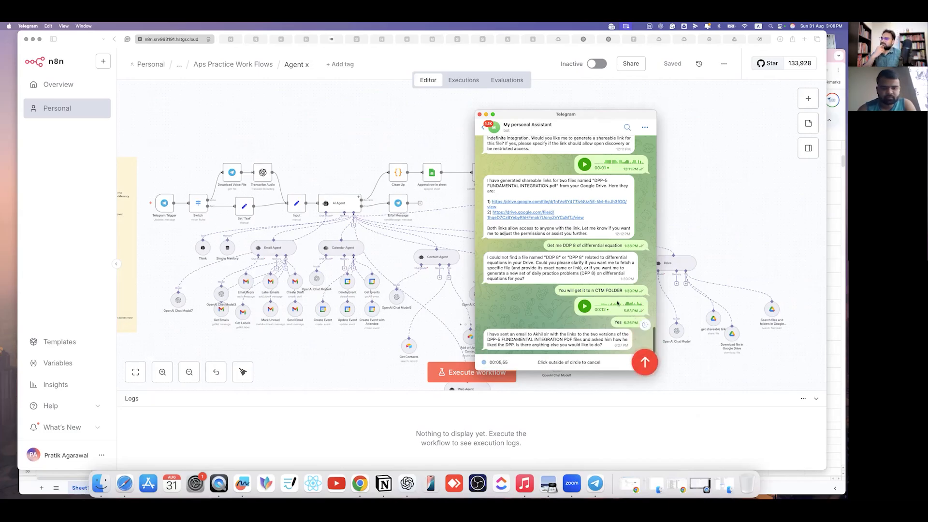
{"action": "left_click", "coordinate": [516, 347]}
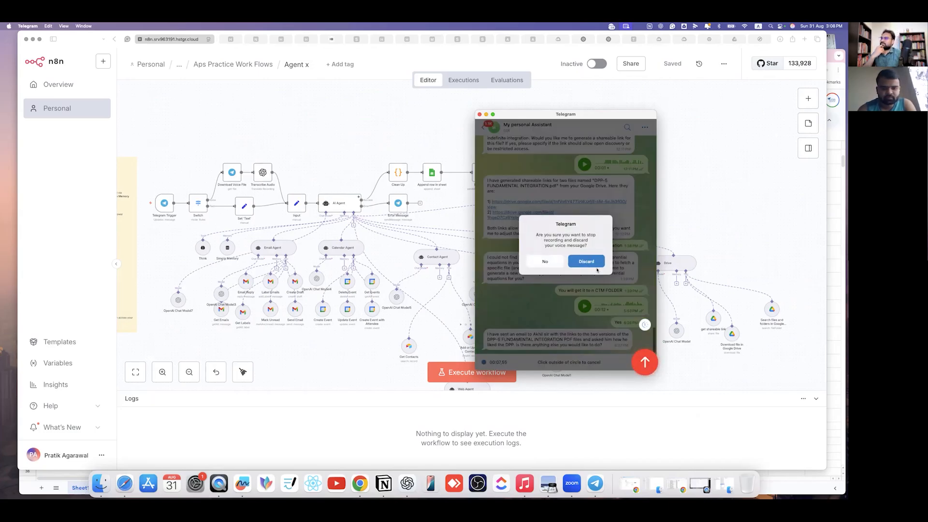
{"action": "left_click", "coordinate": [587, 261]}
{"action": "left_click", "coordinate": [713, 218]}
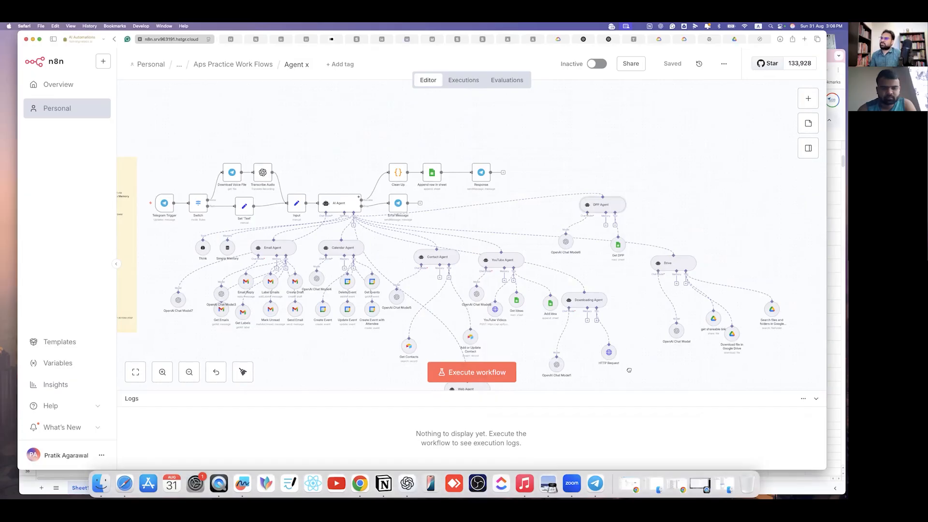
- Disconnect the Drive agent from the AI Agent and move it off to the right
{"action": "scroll", "coordinate": [401, 234], "scroll_direction": "right", "scroll_amount": 3}
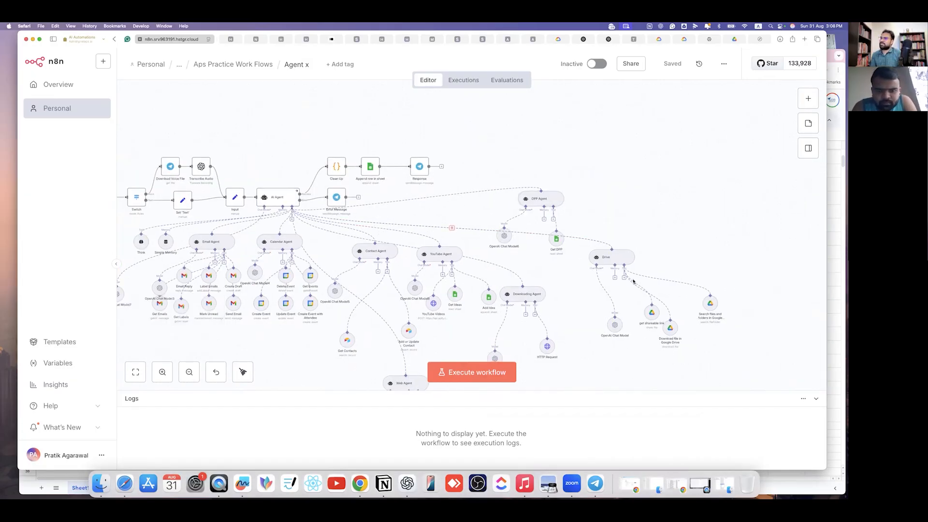
{"action": "left_click", "coordinate": [451, 228]}
{"action": "left_click_drag", "start_coordinate": [611, 257], "coordinate": [715, 227]}
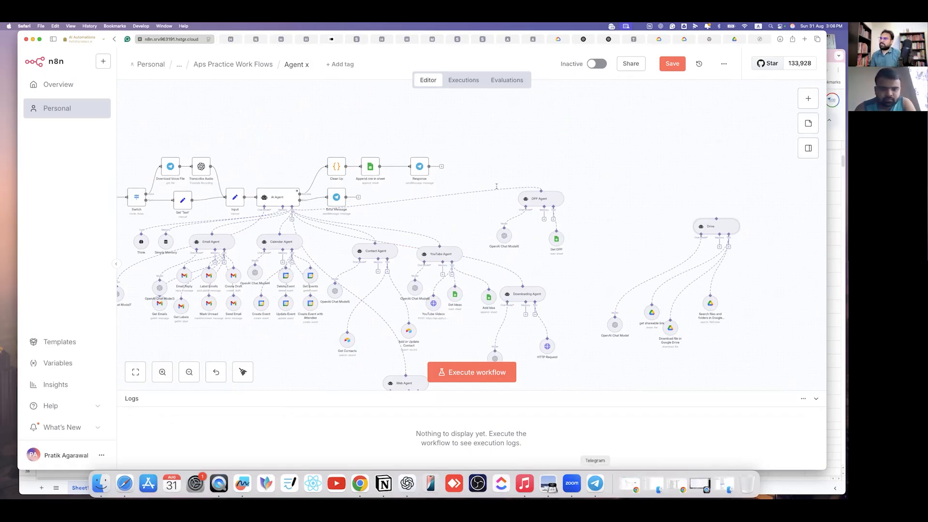
{"action": "left_click", "coordinate": [595, 483]}
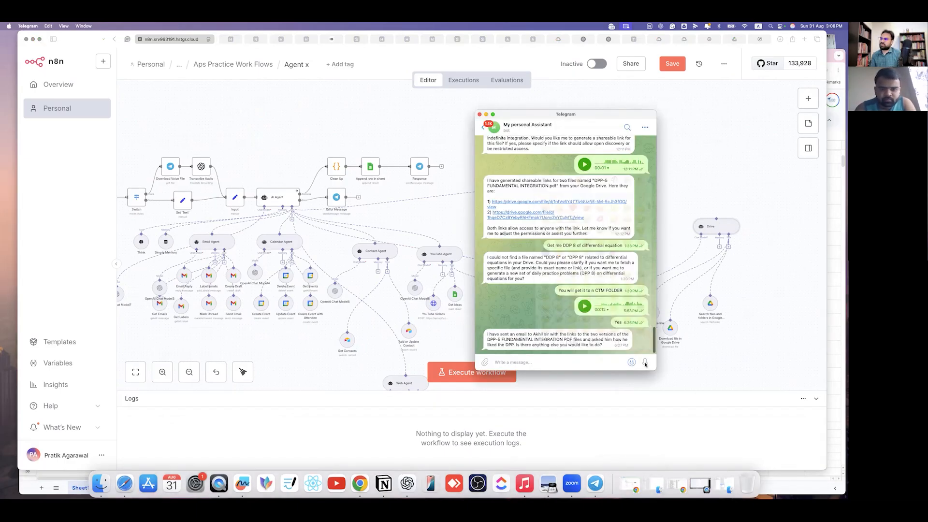
- Record and send a voice message to the assistant bot, then return to n8n
{"action": "left_click_drag", "start_coordinate": [645, 365], "coordinate": [645, 364]}
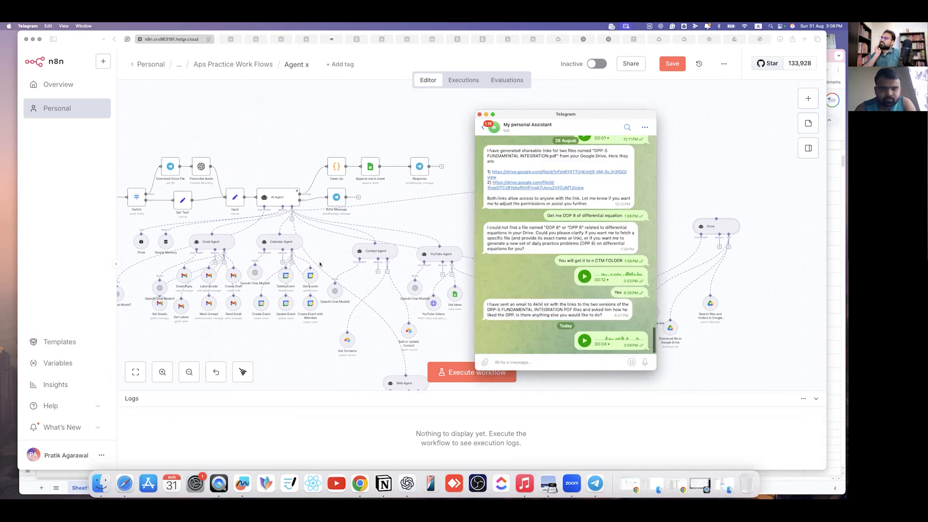
{"action": "left_click", "coordinate": [470, 384]}
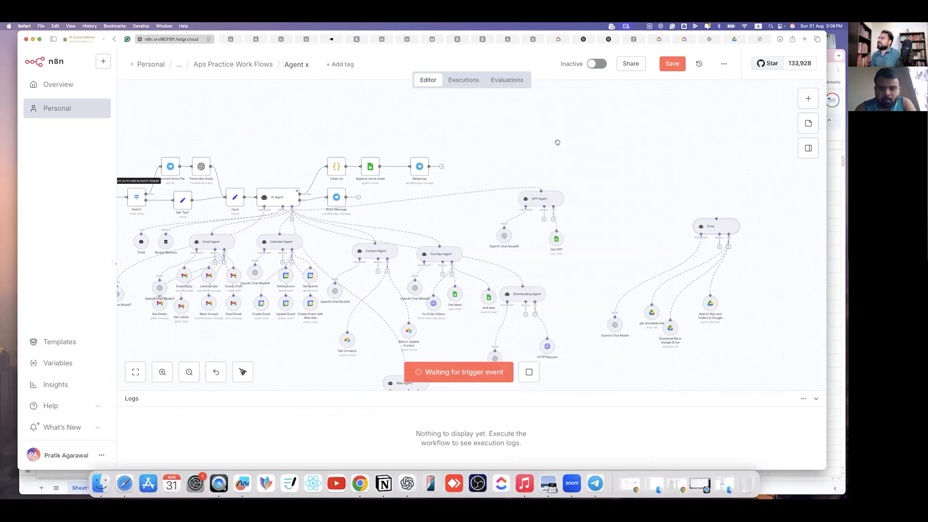
- Let the Agent x run succeed, then read the bot's Telegram reply linking Vectors DPP number 5
{"action": "left_click_drag", "start_coordinate": [630, 153], "coordinate": [292, 138]}
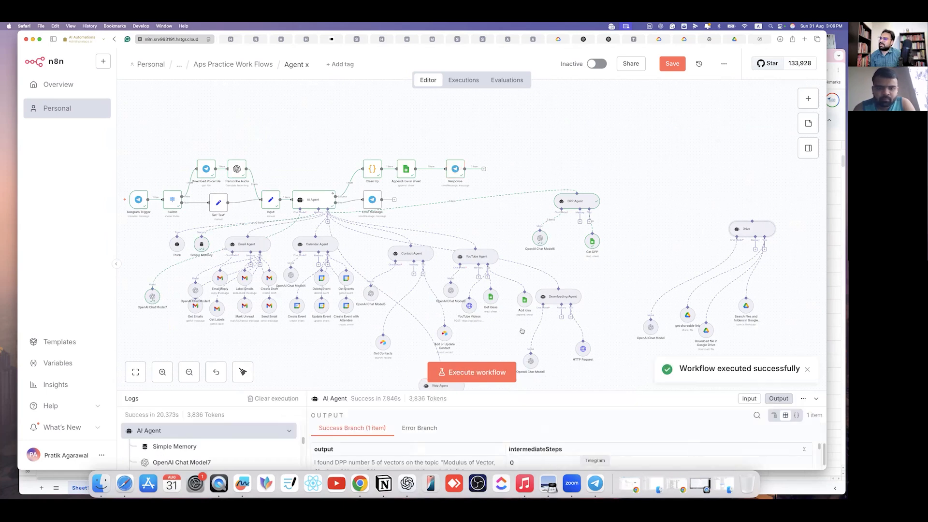
{"action": "key", "text": "super+Tab"}
{"action": "left_click_drag", "start_coordinate": [488, 318], "coordinate": [605, 318]}
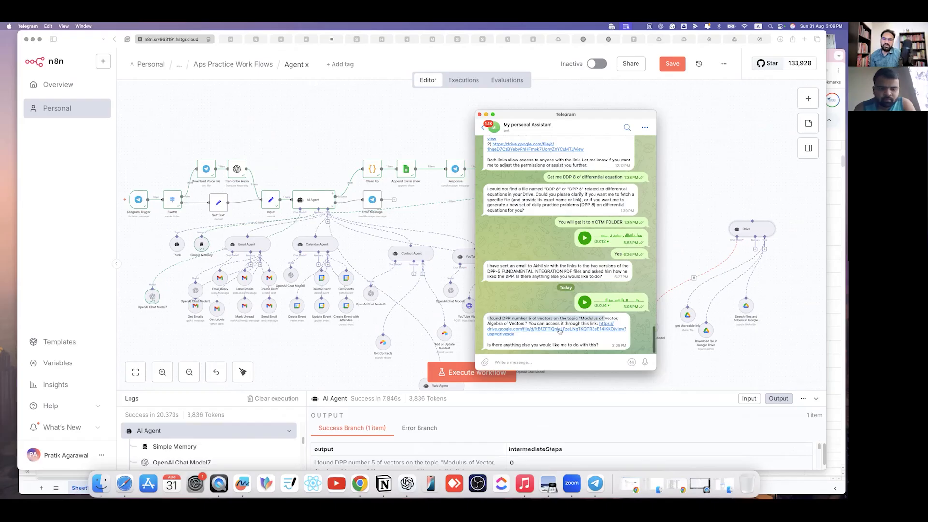
- Open the reply's Drive link to review the DPP-5 Vector Algebra PDF, then close it
{"action": "left_click", "coordinate": [407, 155]}
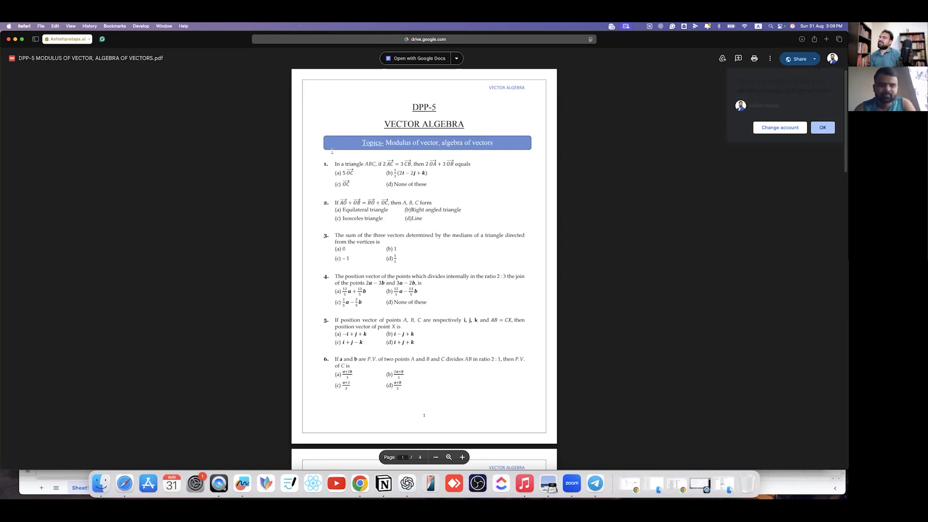
{"action": "left_click", "coordinate": [9, 39]}
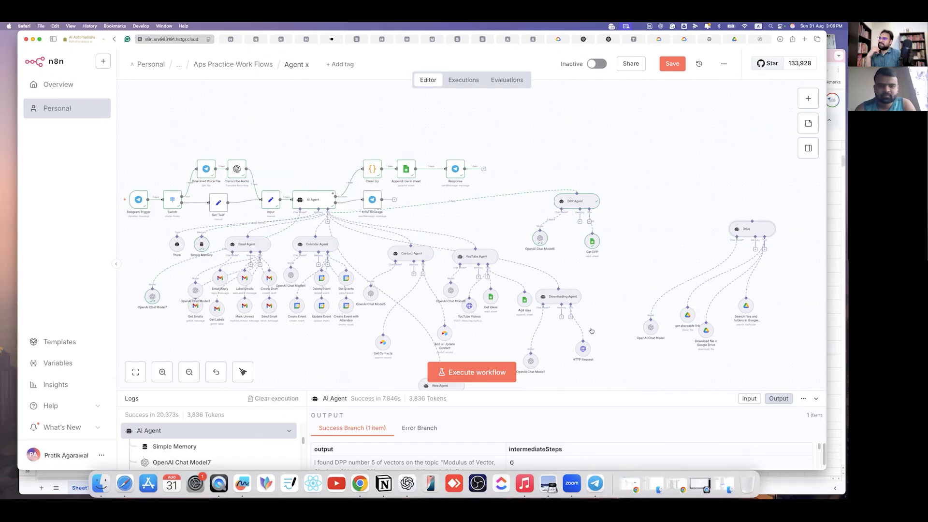
- Send the Telegram assistant bot a 'save contact details' message with the contact's name, e-mail and mobile number
{"action": "left_click", "coordinate": [595, 483]}
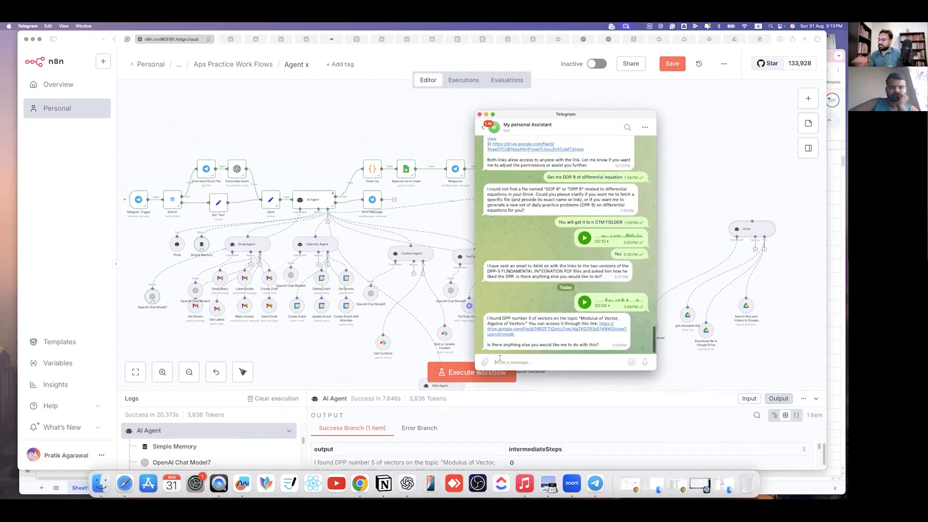
{"action": "type", "text": "save e"}
{"action": "key", "text": "BackSpace"}
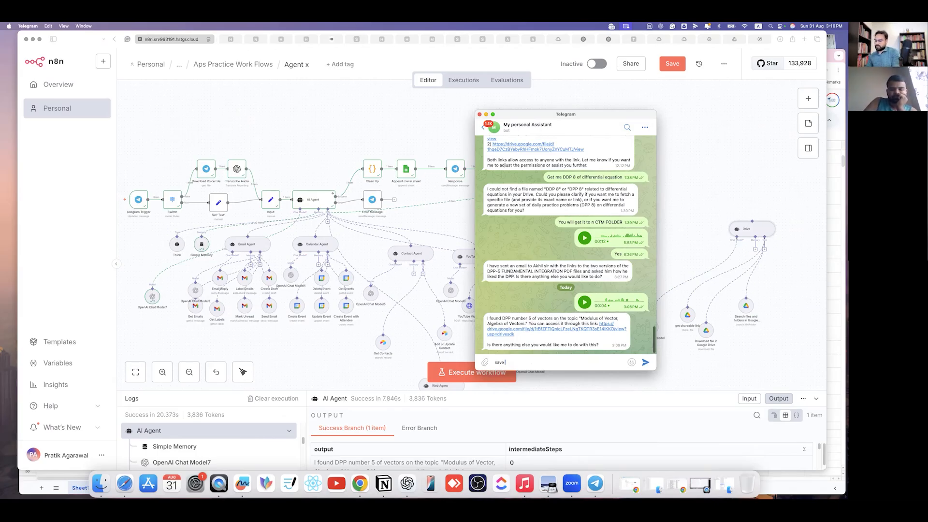
{"action": "type", "text": "cotact deta"}
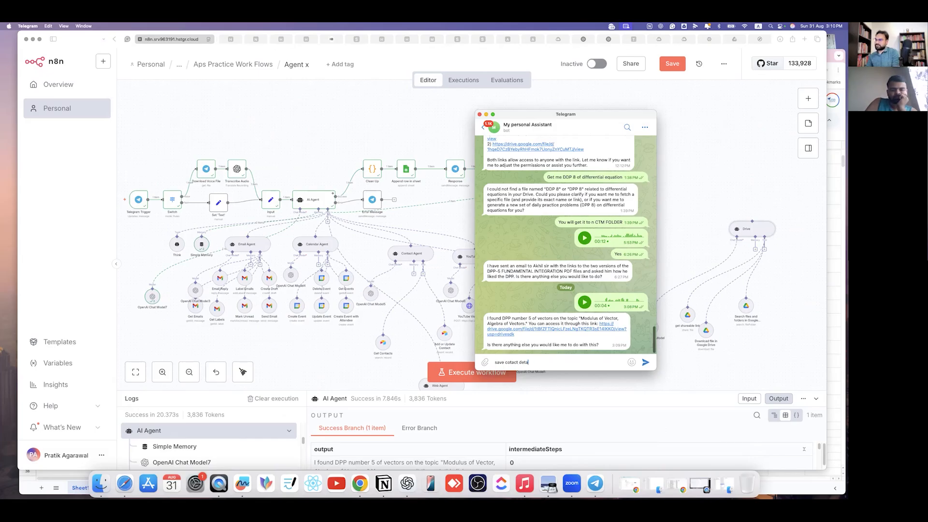
{"action": "key", "text": "BackSpace"}
{"action": "key", "text": "BackSpace"}
{"action": "key", "text": "BackSpace"}
{"action": "key", "text": "BackSpace"}
{"action": "type", "text": "ails of"}
{"action": "key", "text": "BackSpace"}
{"action": "key", "text": "BackSpace"}
{"action": "key", "text": "BackSpace"}
{"action": "key", "text": "BackSpace"}
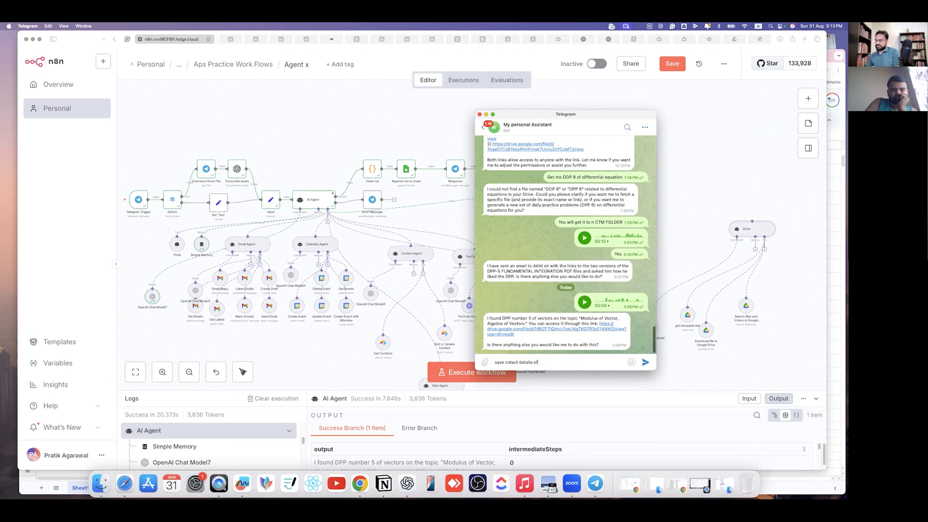
{"action": "key", "text": "BackSpace"}
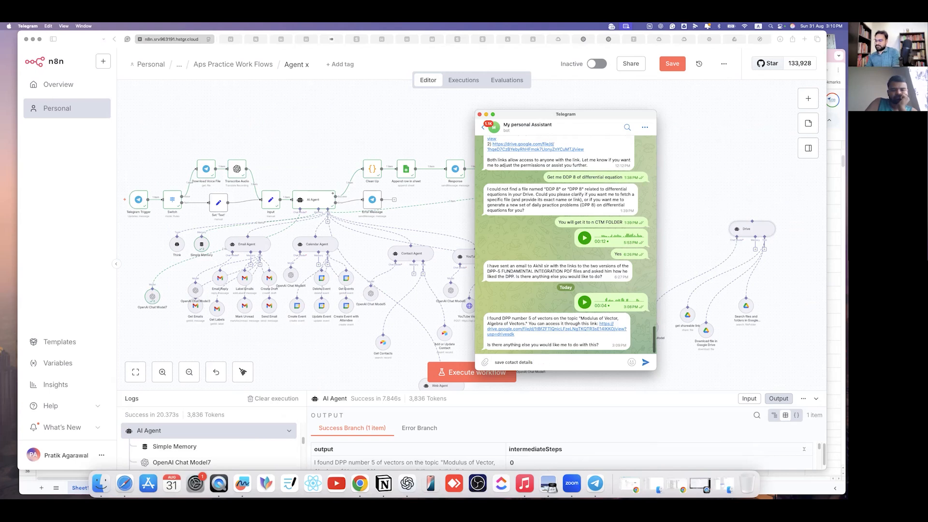
{"action": "type", "text": "- name"}
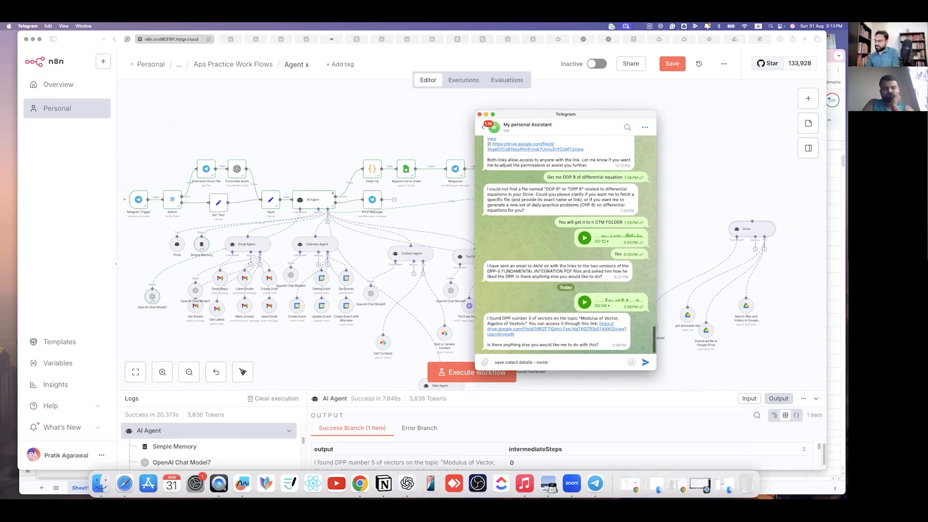
{"action": "type", "text": " -APS ema"}
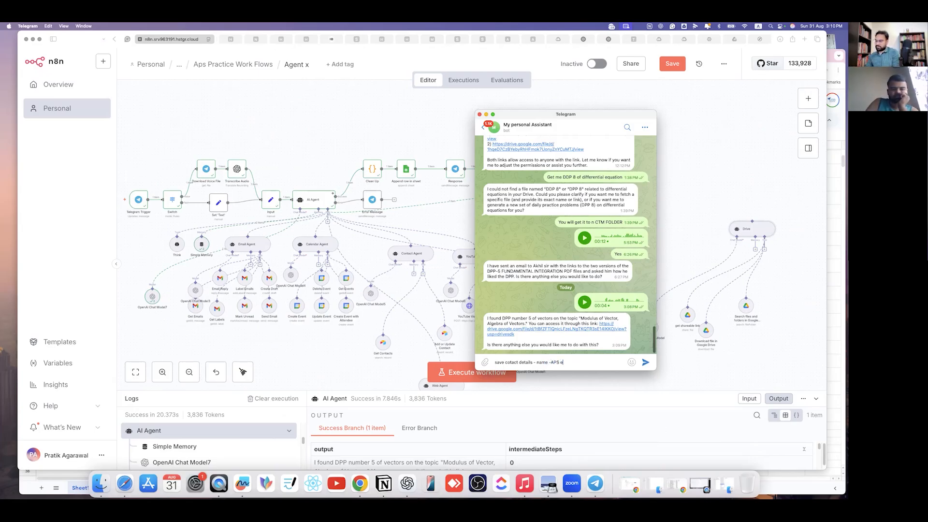
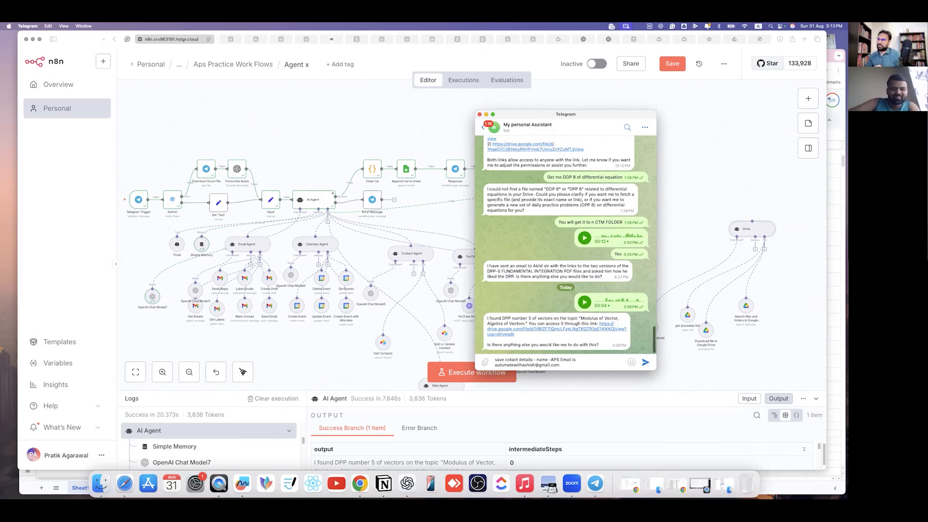
{"action": "type", "text": ","}
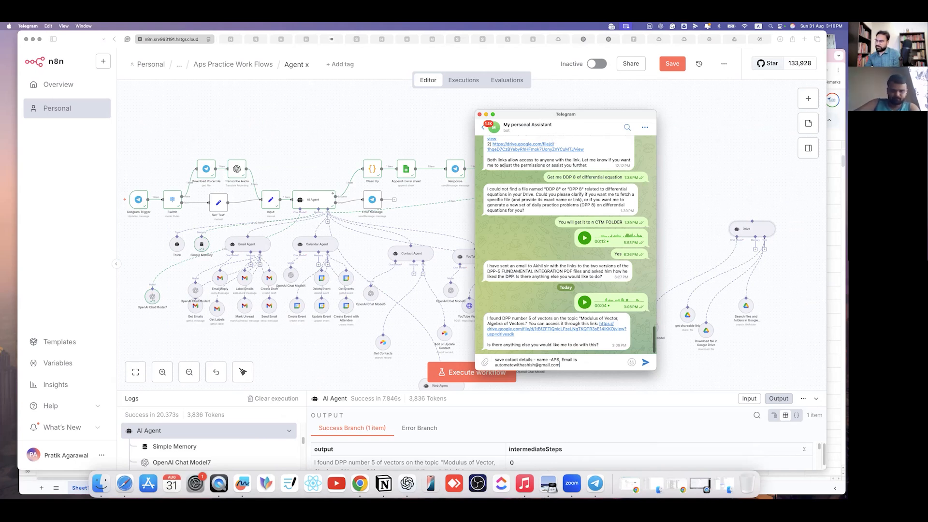
{"action": "type", "text": "Mo"}
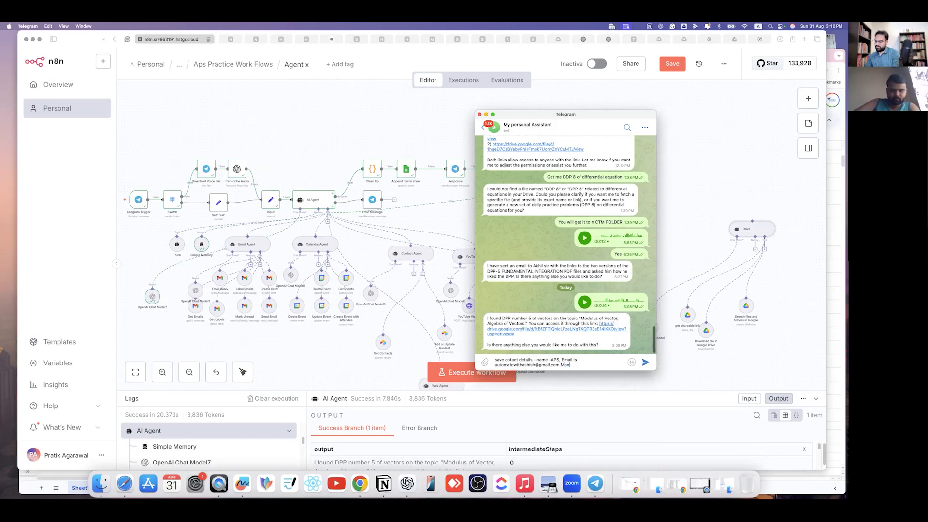
{"action": "type", "text": "bile"}
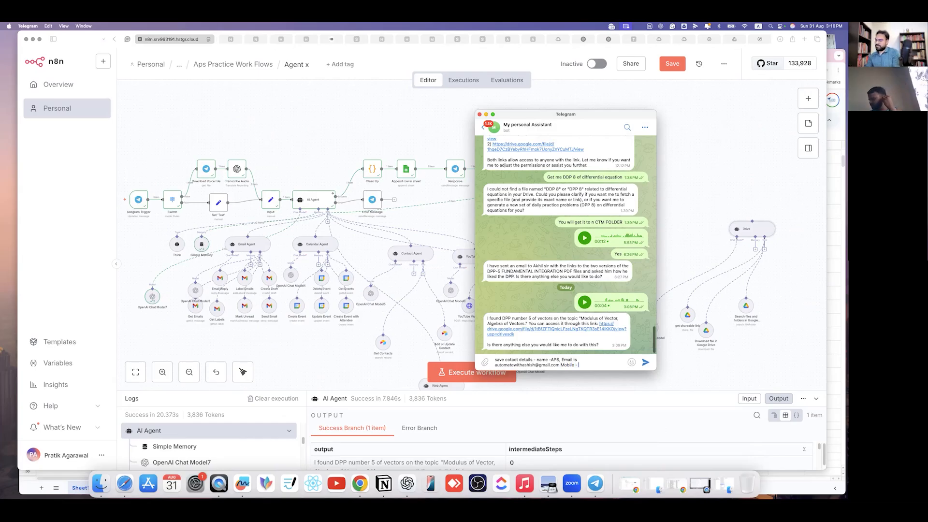
{"action": "type", "text": " - 7777777777"}
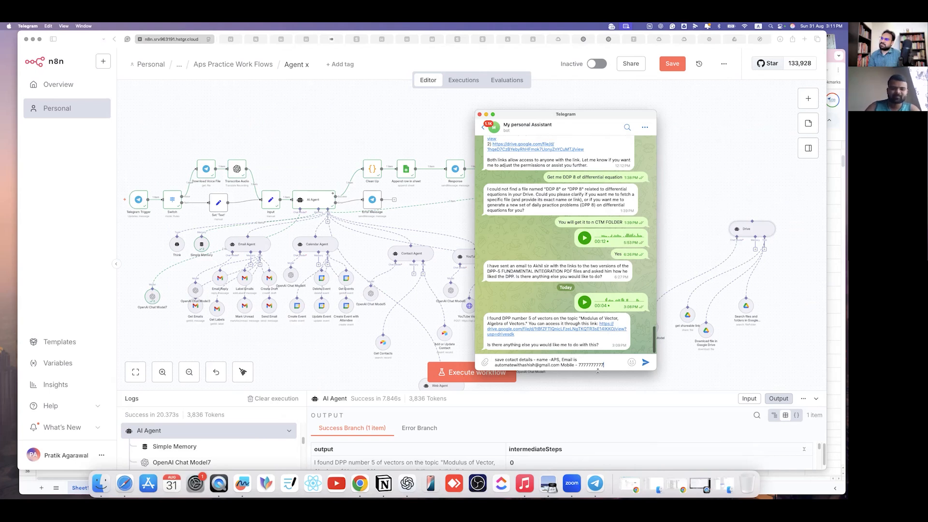
{"action": "key", "text": "Return"}
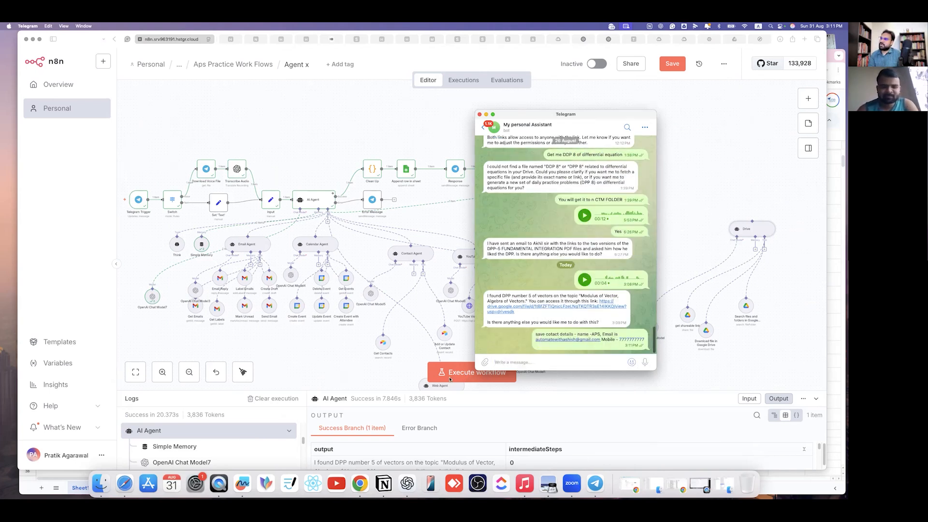
{"action": "left_click", "coordinate": [489, 375]}
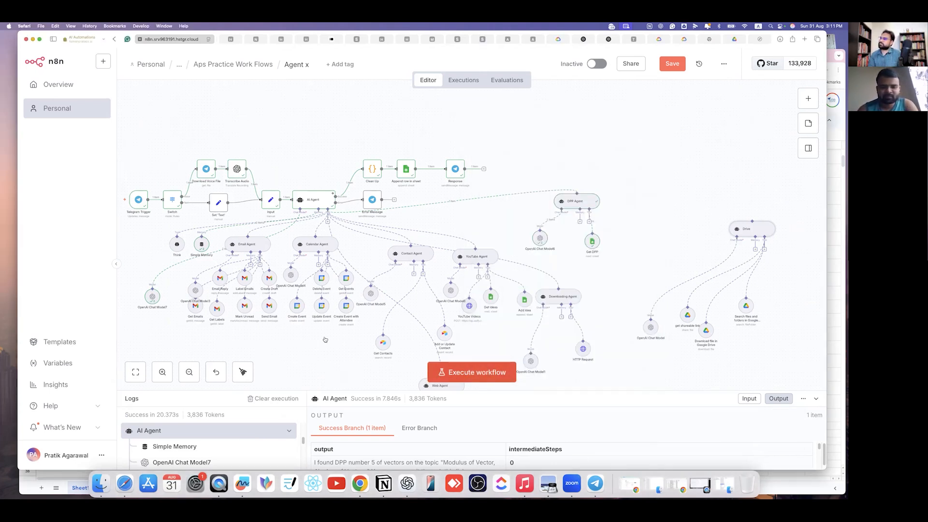
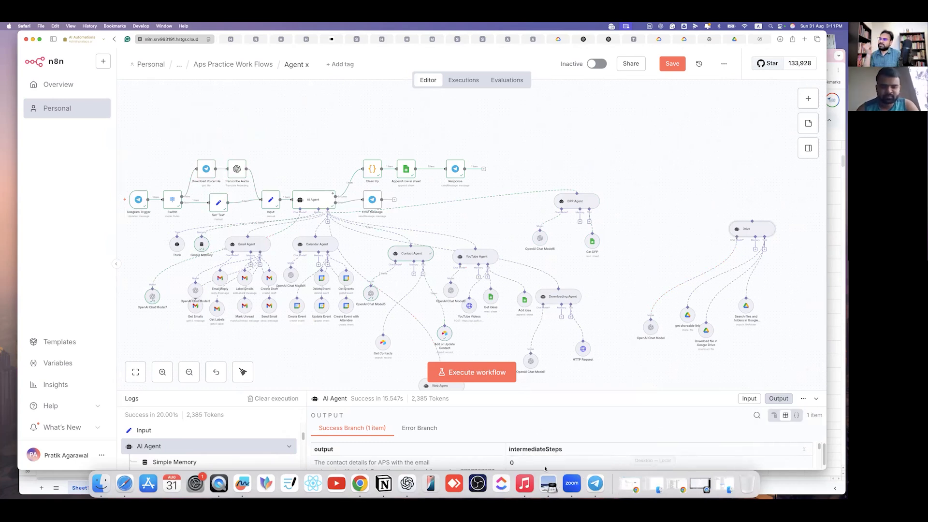
- Bring up the My personal Assistant Telegram chat over the n8n Agent x editor
{"action": "left_click", "coordinate": [594, 485]}
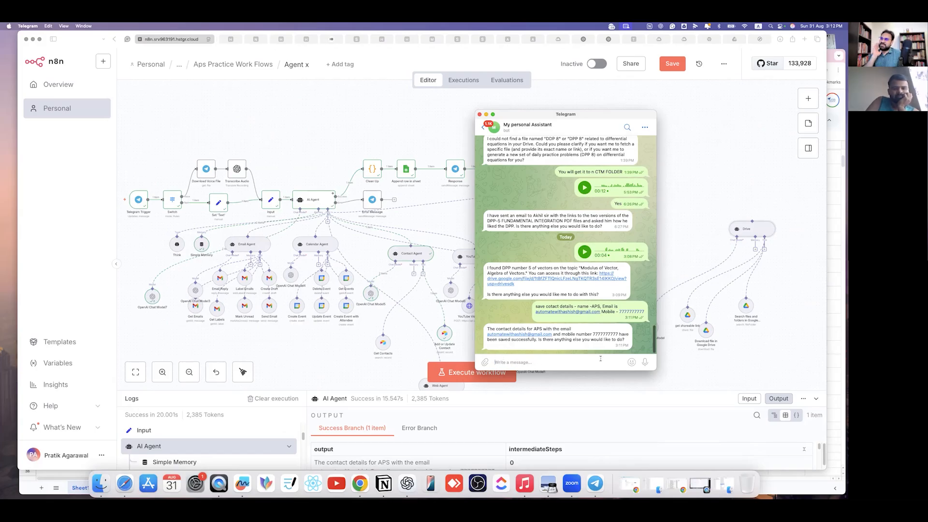
- Record a voice request to the Telegram assistant bot
{"action": "mouse_move", "coordinate": [631, 363]}
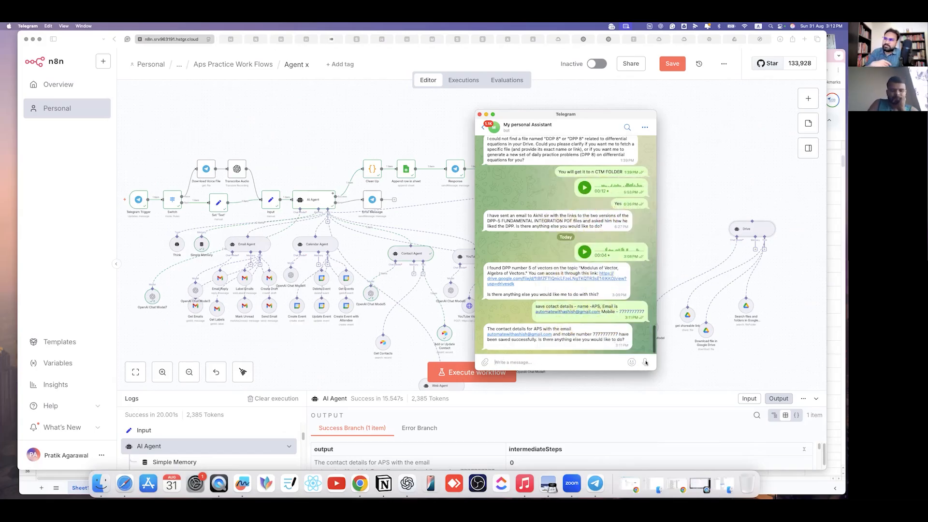
{"action": "left_click", "coordinate": [645, 362]}
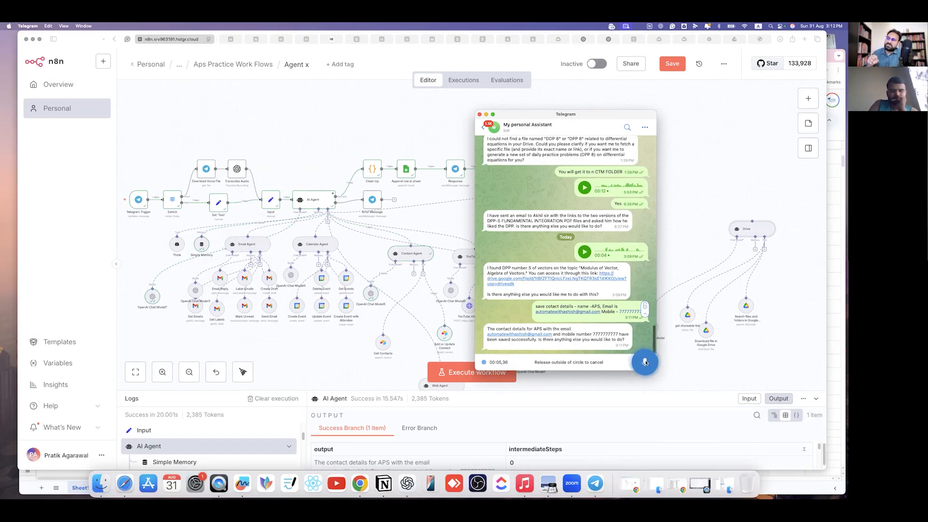
{"action": "left_click_drag", "start_coordinate": [645, 362], "coordinate": [645, 363]}
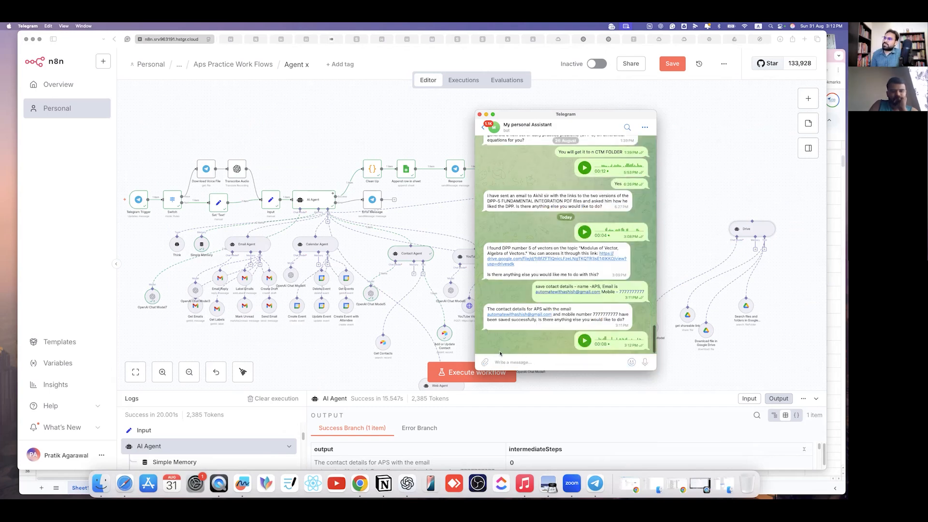
- Execute the Agent x workflow, confirm the bot reports sending DPP 6 and 7, and open the browser profile list
{"action": "left_click", "coordinate": [463, 374]}
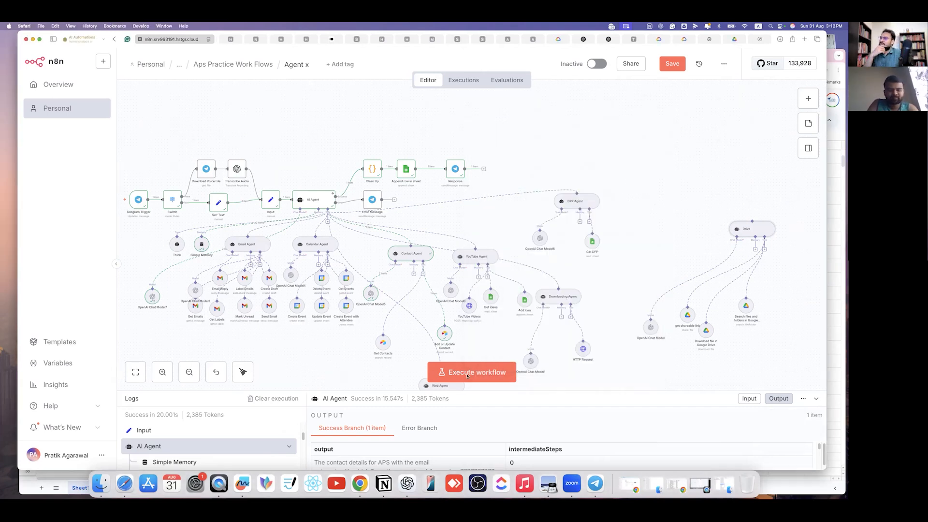
{"action": "left_click", "coordinate": [467, 373]}
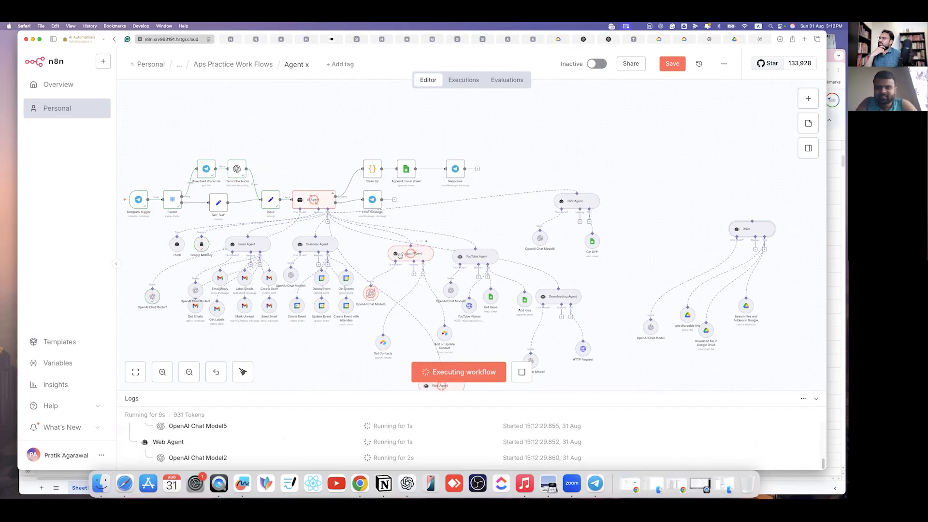
{"action": "scroll", "coordinate": [453, 317], "scroll_direction": "down", "scroll_amount": 3}
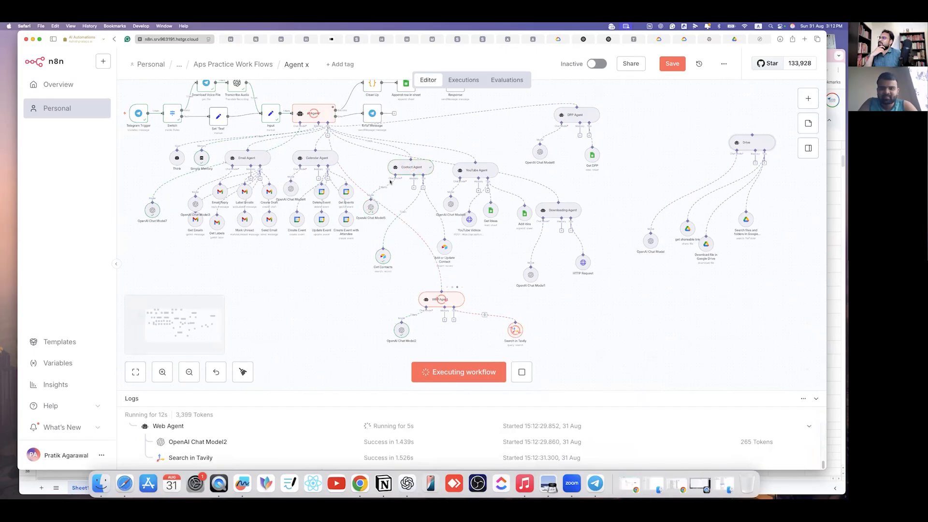
{"action": "scroll", "coordinate": [392, 231], "scroll_direction": "up", "scroll_amount": 1}
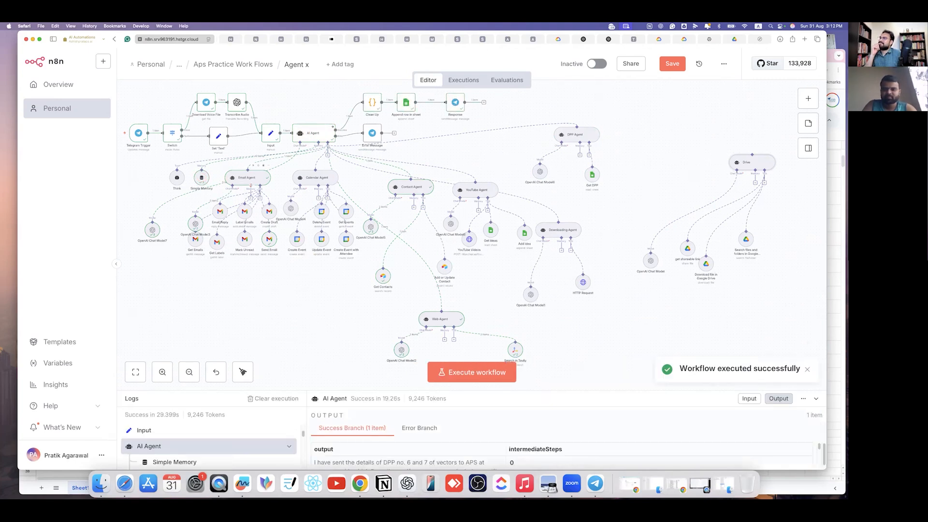
{"action": "left_click", "coordinate": [597, 483]}
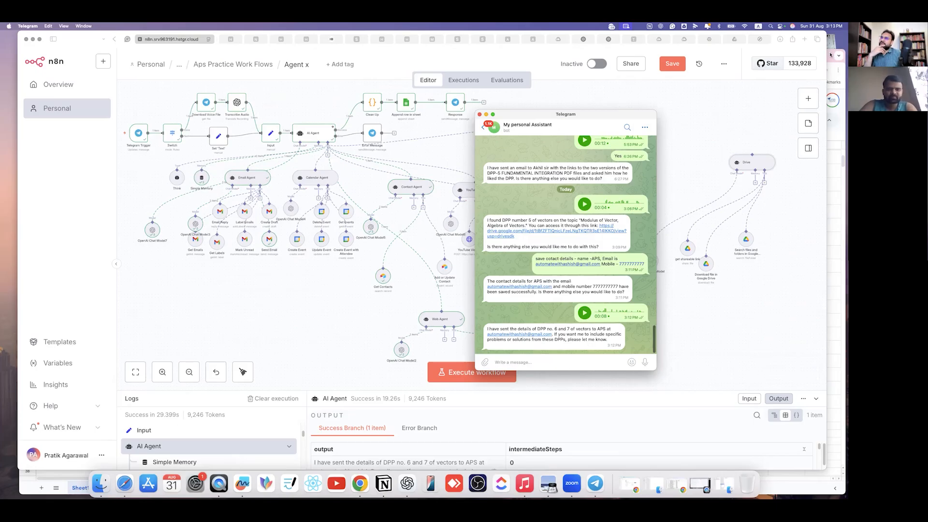
{"action": "left_click", "coordinate": [831, 87]}
{"action": "left_click", "coordinate": [826, 69]}
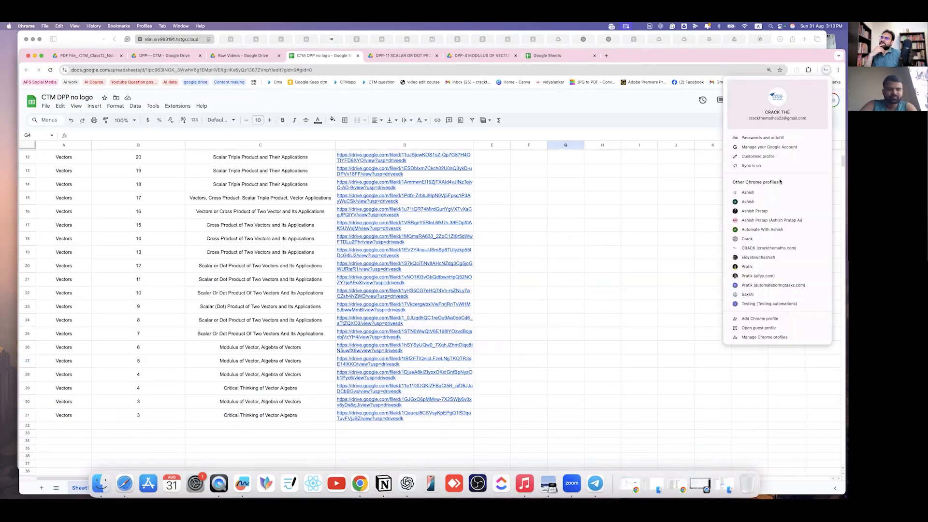
- Switch to the receiving Chrome profile and open the 'DPP No. 6 and 7 of Vectors Materials' email in Gmail
{"action": "left_click", "coordinate": [760, 230]}
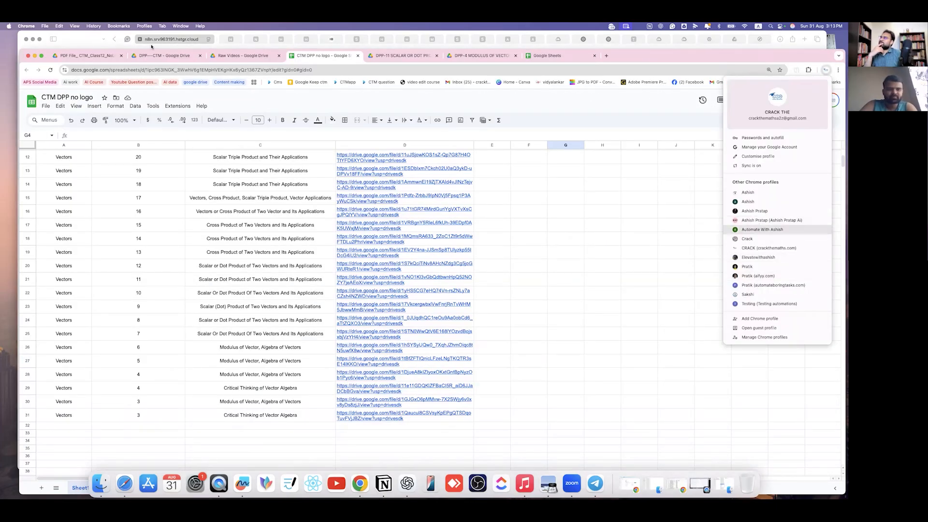
{"action": "left_click", "coordinate": [103, 53]}
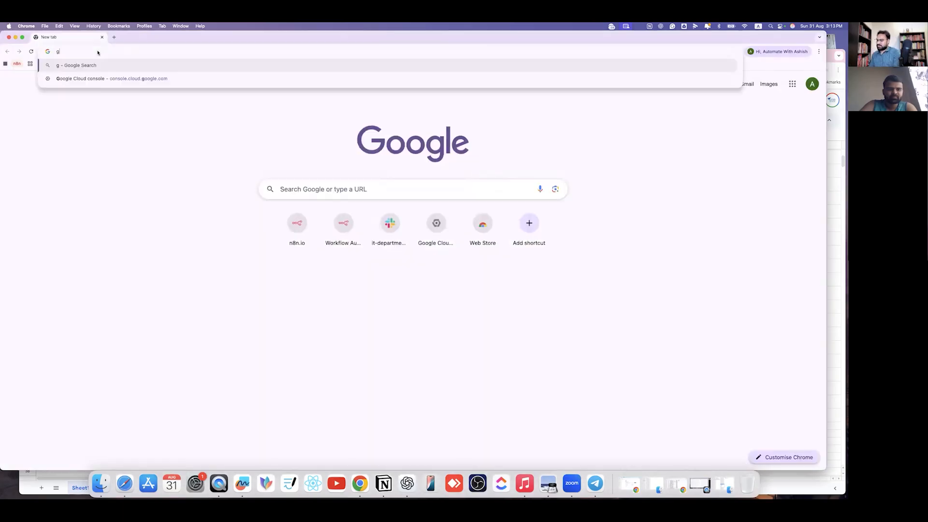
{"action": "type", "text": "gmail"}
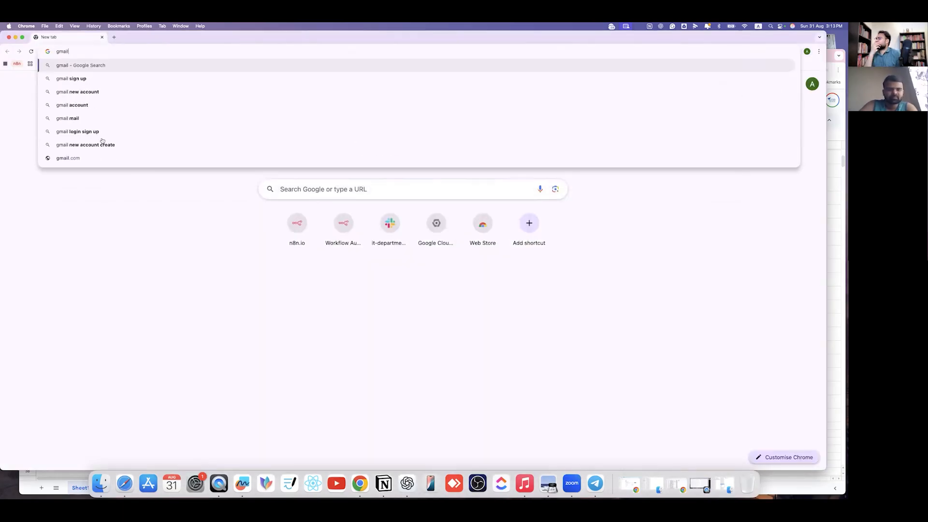
{"action": "key", "text": "Return"}
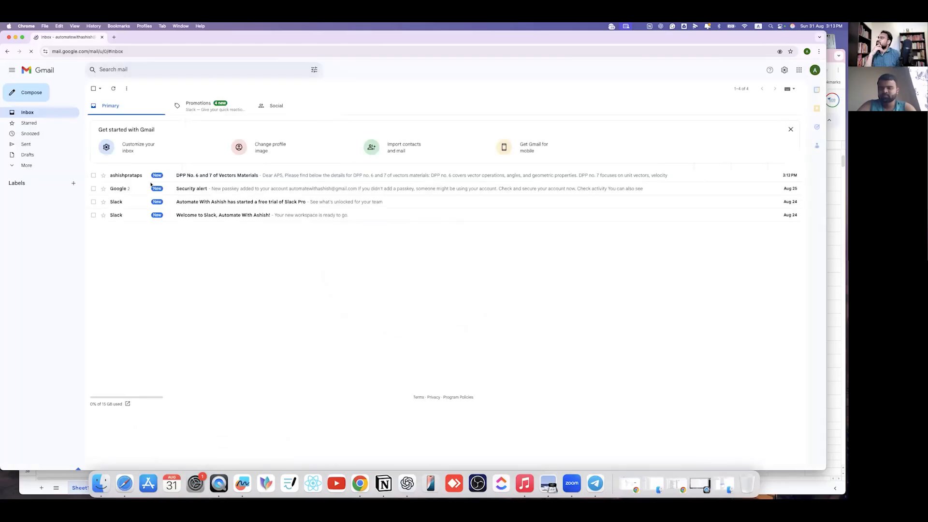
{"action": "left_click", "coordinate": [149, 170]}
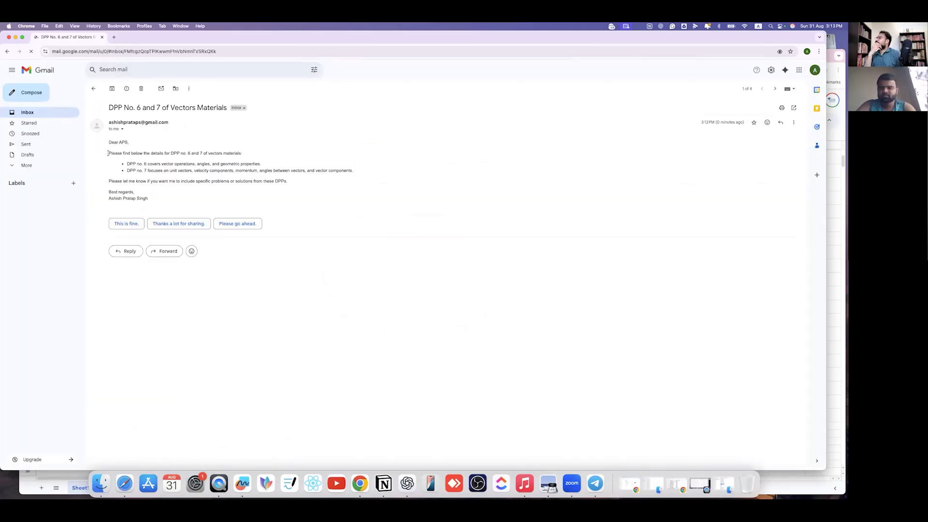
- Read through the email's opening line, both DPP no. 6 and 7 bullets, and its closing request
{"action": "triple_click", "coordinate": [136, 154]}
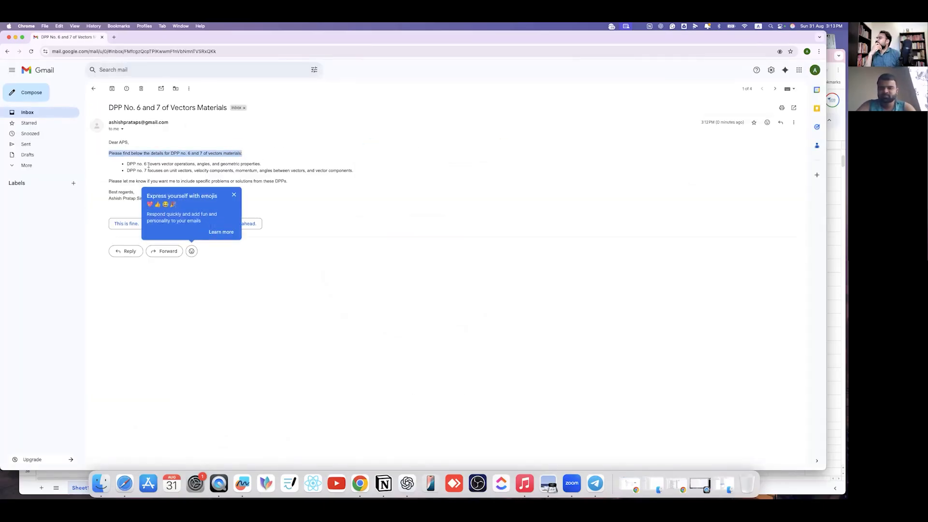
{"action": "left_click_drag", "start_coordinate": [129, 165], "coordinate": [263, 167]}
{"action": "left_click_drag", "start_coordinate": [137, 171], "coordinate": [354, 172]}
{"action": "left_click_drag", "start_coordinate": [108, 181], "coordinate": [246, 186]}
{"action": "left_click", "coordinate": [330, 176]}
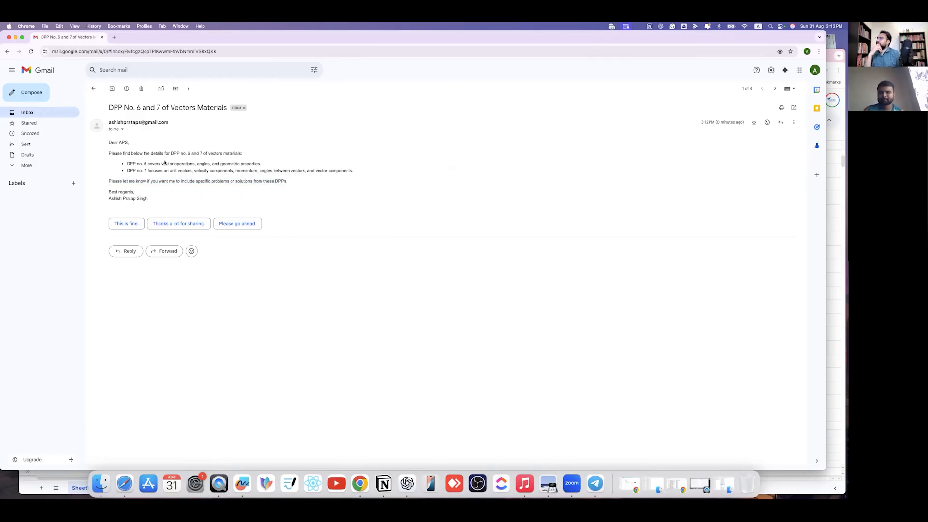
{"action": "left_click", "coordinate": [834, 223]}
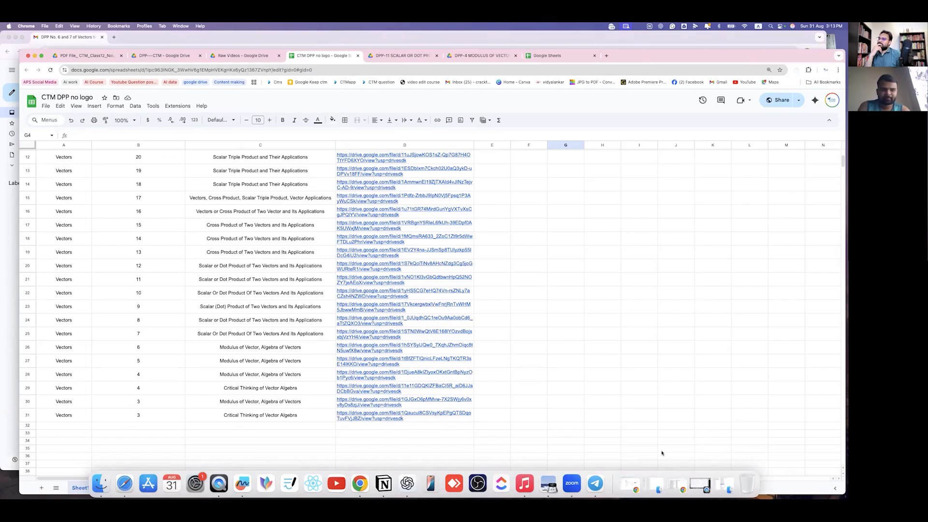
- Minimize the Sheets and Gmail windows, return to n8n, and open the OpenAI Chat Model7 node
{"action": "left_click", "coordinate": [595, 483]}
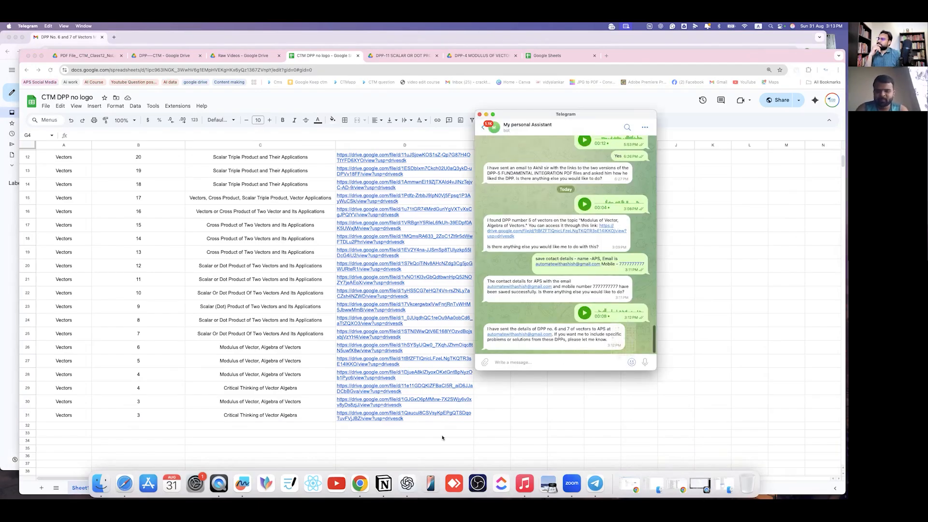
{"action": "left_click", "coordinate": [34, 56]}
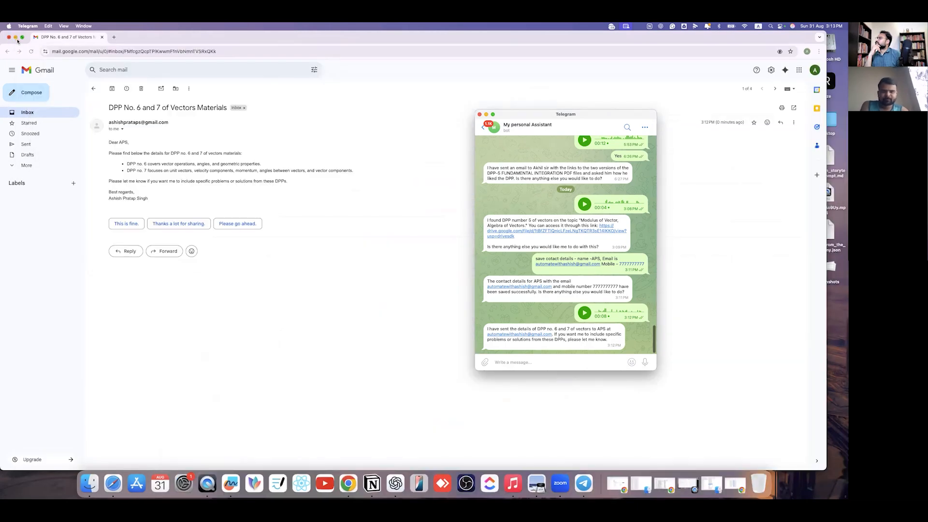
{"action": "key", "text": "super+m"}
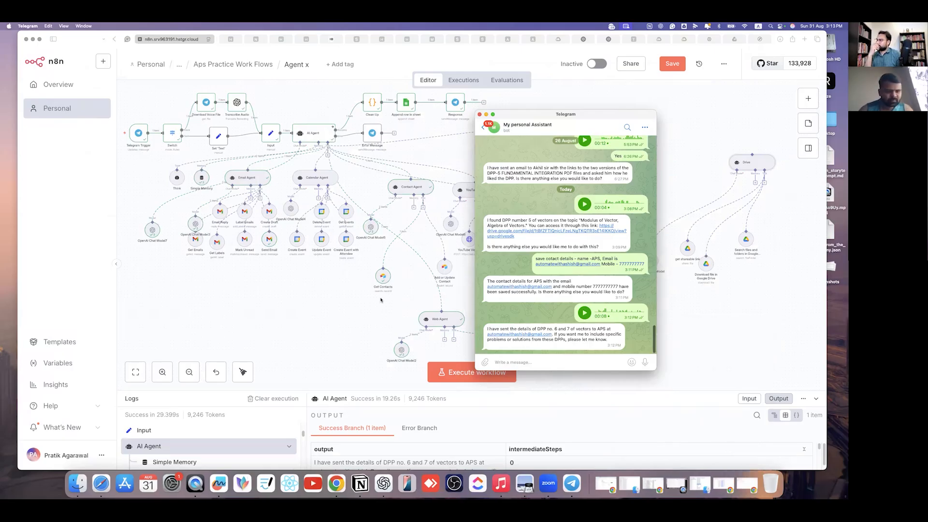
{"action": "left_click", "coordinate": [373, 223]}
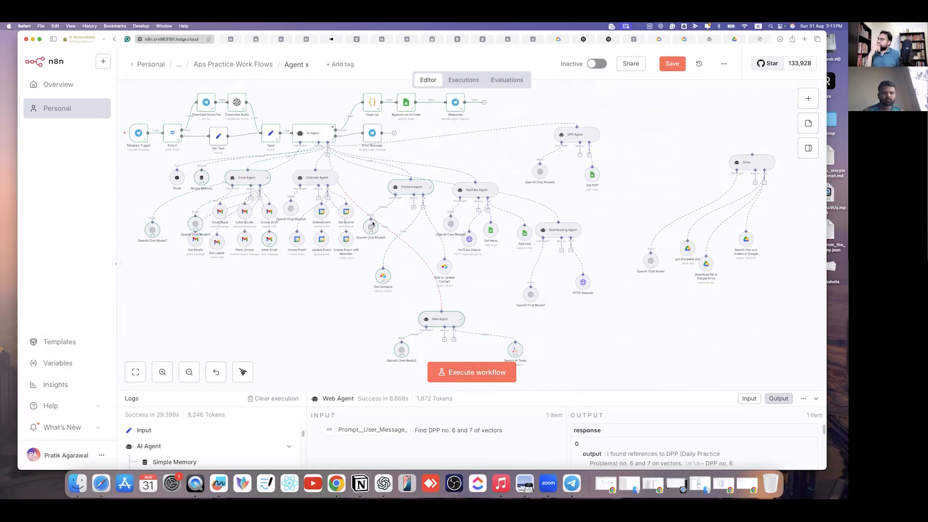
{"action": "left_click", "coordinate": [153, 230]}
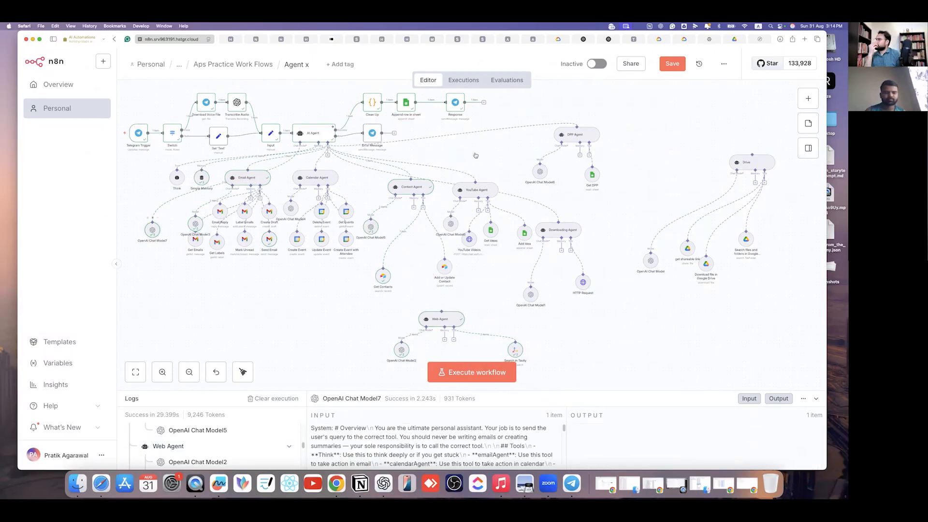
{"action": "left_click", "coordinate": [439, 158]}
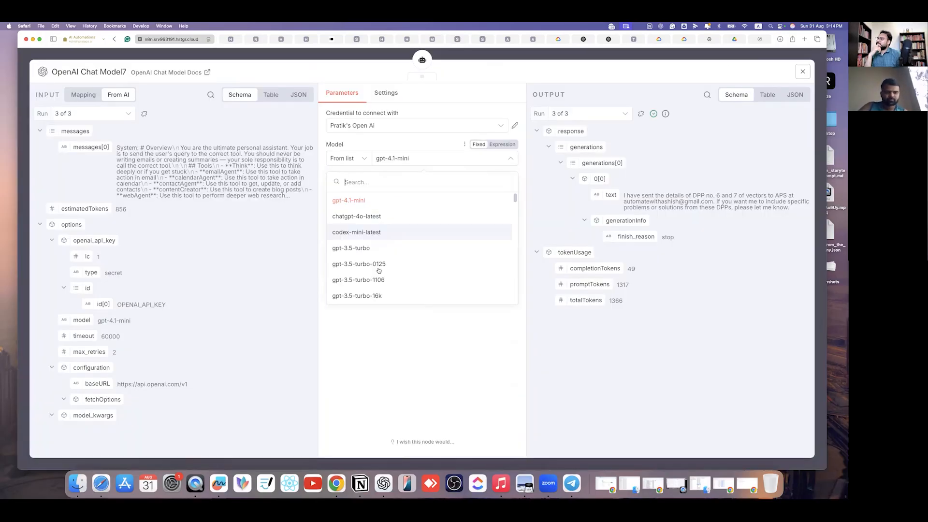
- Change OpenAI Chat Model7 from gpt-4.1-mini to gpt-5-mini-2025-08-07 and close the node
{"action": "scroll", "coordinate": [382, 269], "scroll_direction": "down", "scroll_amount": 10}
{"action": "scroll", "coordinate": [387, 269], "scroll_direction": "down", "scroll_amount": 10}
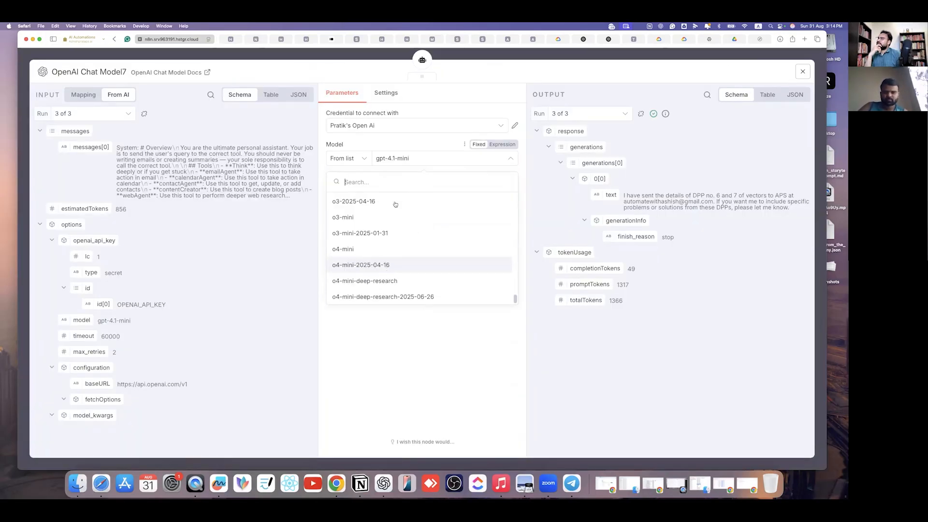
{"action": "scroll", "coordinate": [371, 228], "scroll_direction": "up", "scroll_amount": 5}
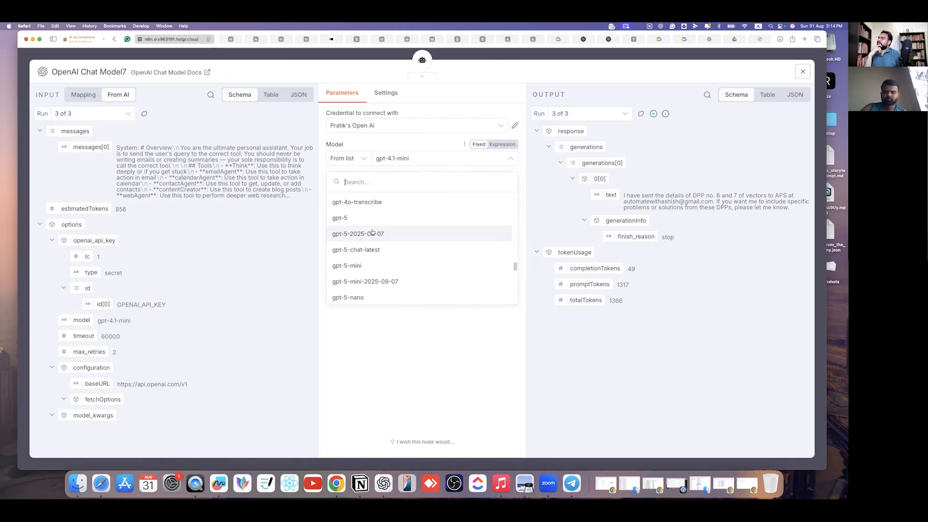
{"action": "scroll", "coordinate": [370, 237], "scroll_direction": "up", "scroll_amount": 5}
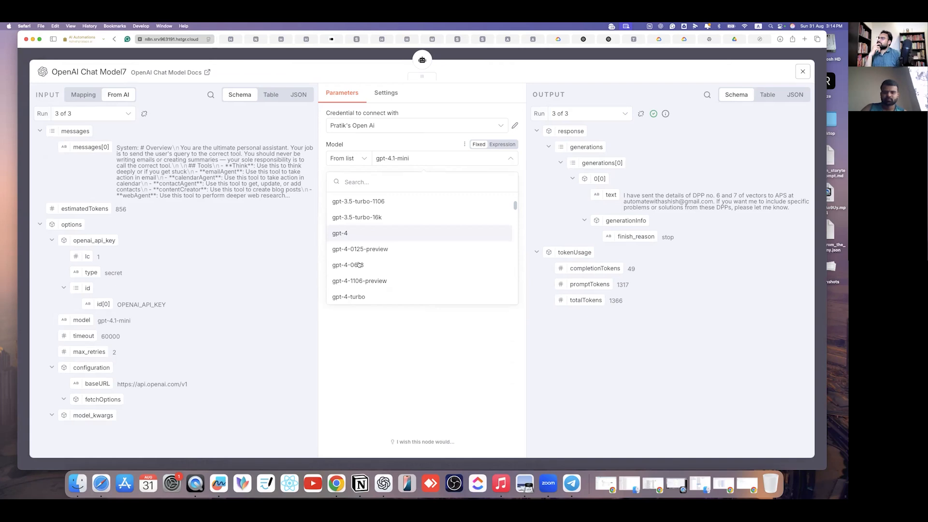
{"action": "scroll", "coordinate": [352, 261], "scroll_direction": "down", "scroll_amount": 5}
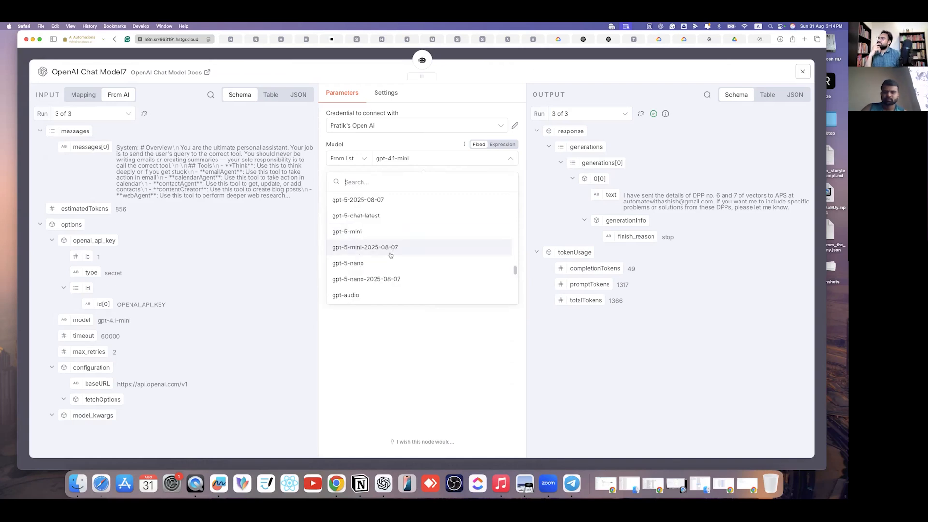
{"action": "scroll", "coordinate": [362, 247], "scroll_direction": "down", "scroll_amount": 5}
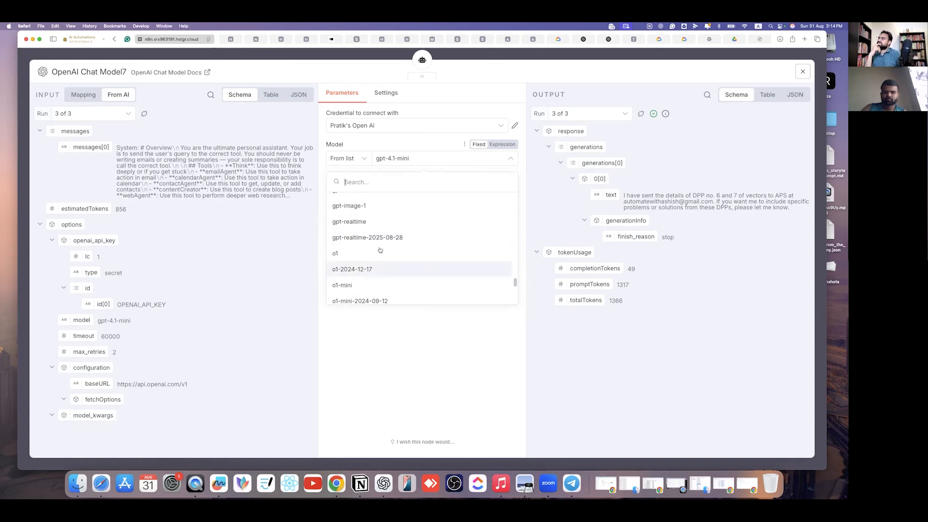
{"action": "scroll", "coordinate": [371, 257], "scroll_direction": "up", "scroll_amount": 3}
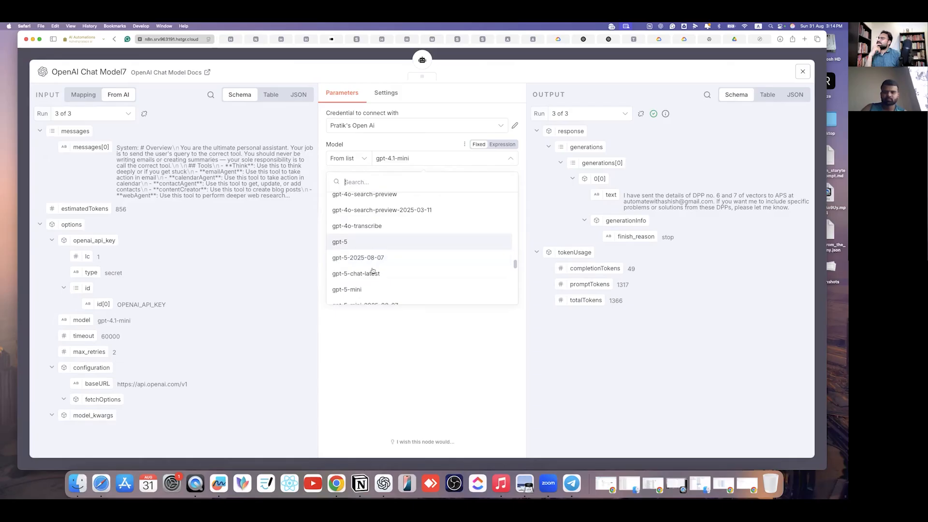
{"action": "scroll", "coordinate": [377, 251], "scroll_direction": "down", "scroll_amount": 2}
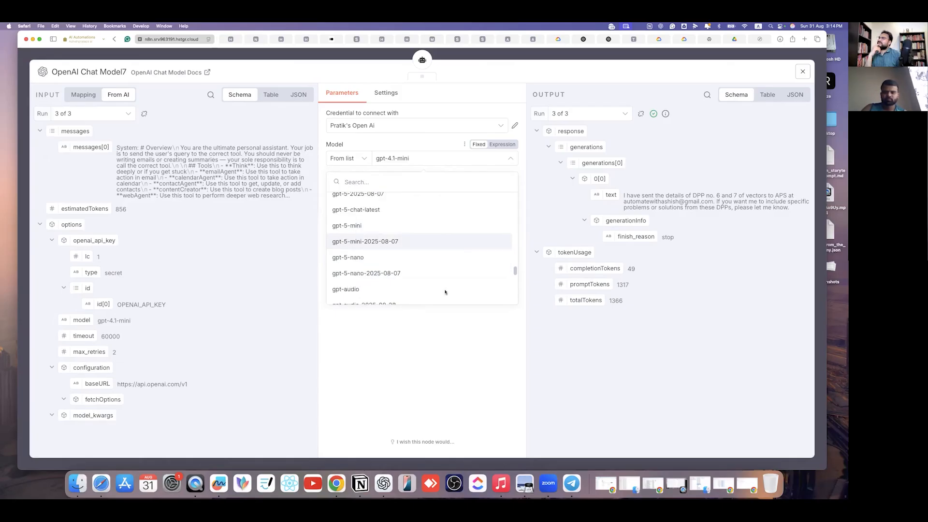
{"action": "key", "text": "Return"}
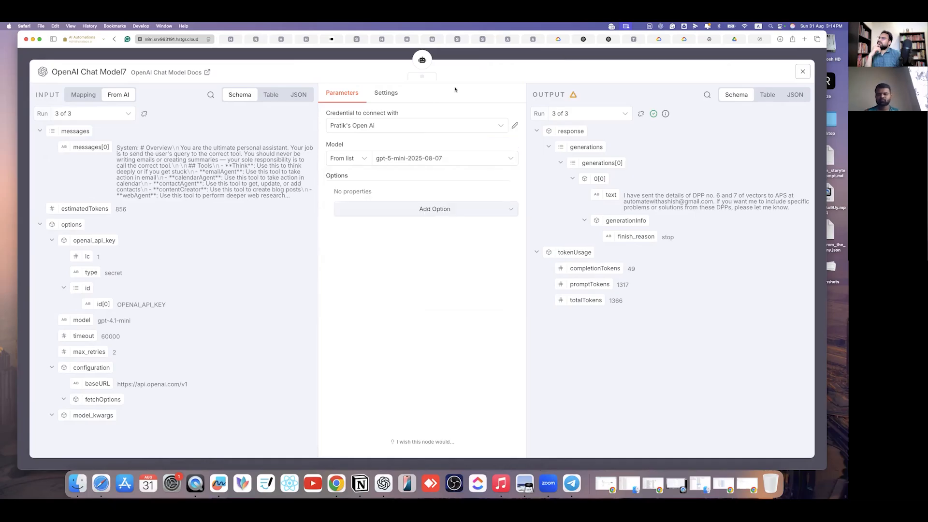
{"action": "key", "text": "Escape"}
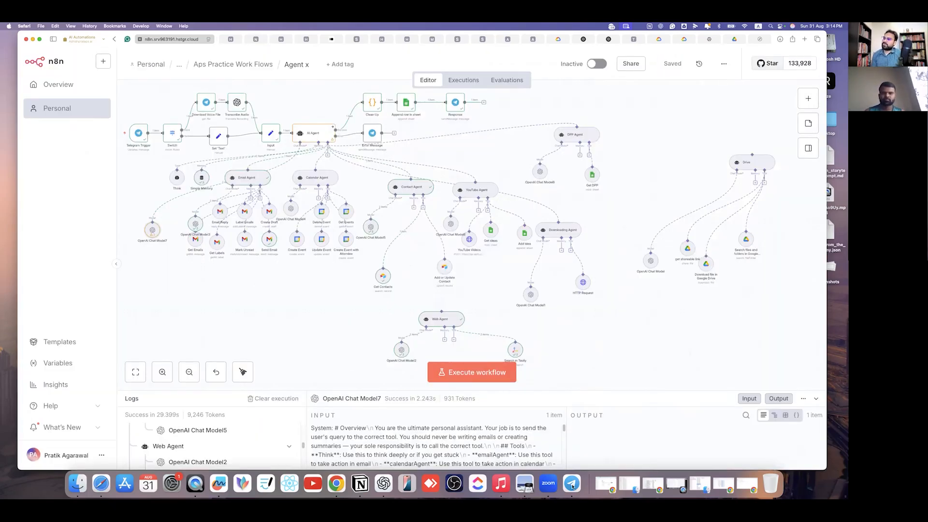
- Record a new Telegram voice request and execute the workflow on gpt-5-mini
{"action": "left_click", "coordinate": [575, 483]}
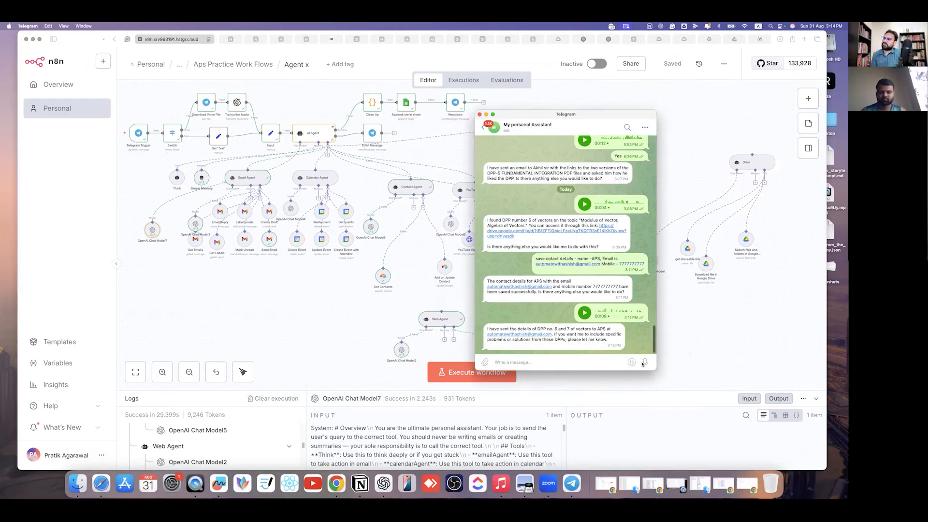
{"action": "left_click_drag", "start_coordinate": [645, 362], "coordinate": [646, 362]}
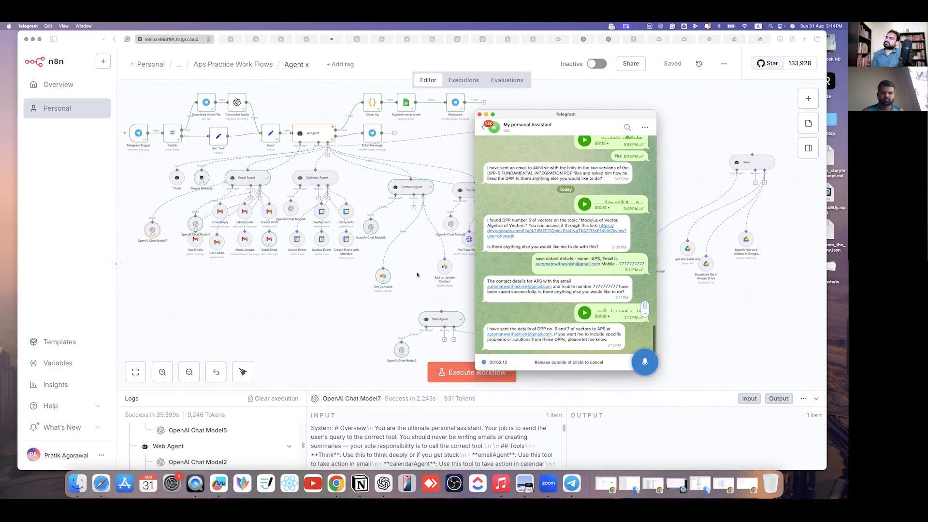
{"action": "left_click_drag", "start_coordinate": [646, 362], "coordinate": [646, 363]}
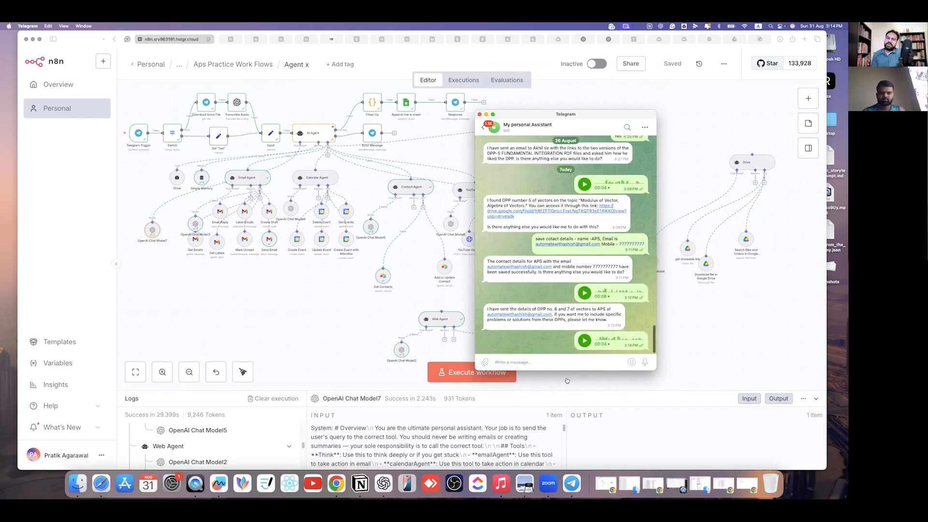
{"action": "left_click", "coordinate": [315, 322]}
{"action": "key", "text": "super+Return"}
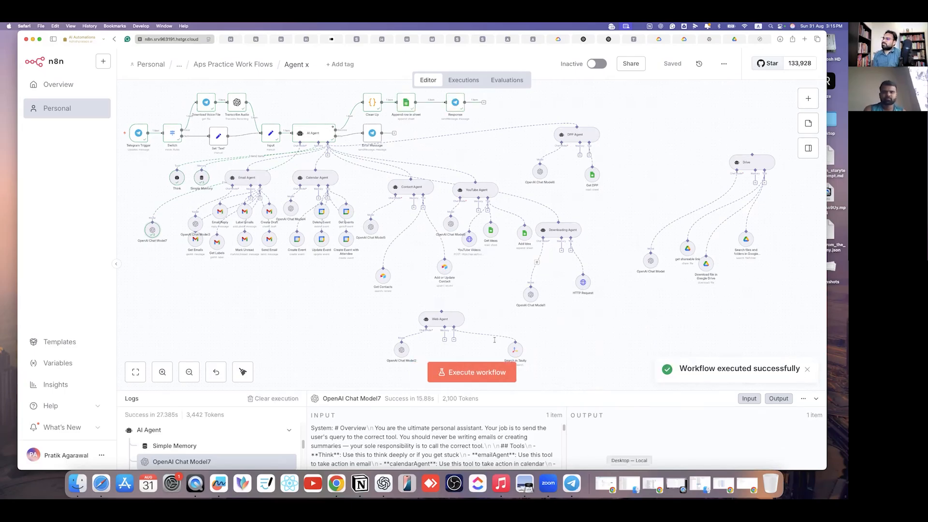
- Read the assistant's reply asking whether DPP or TPP was meant
{"action": "left_click", "coordinate": [572, 483]}
{"action": "left_click_drag", "start_coordinate": [516, 329], "coordinate": [587, 329]}
{"action": "left_click_drag", "start_coordinate": [504, 334], "coordinate": [602, 335]}
{"action": "left_click", "coordinate": [539, 361]}
- Answer 'DPP' to the assistant and rerun the Agent x workflow
{"action": "type", "text": "DPP"}
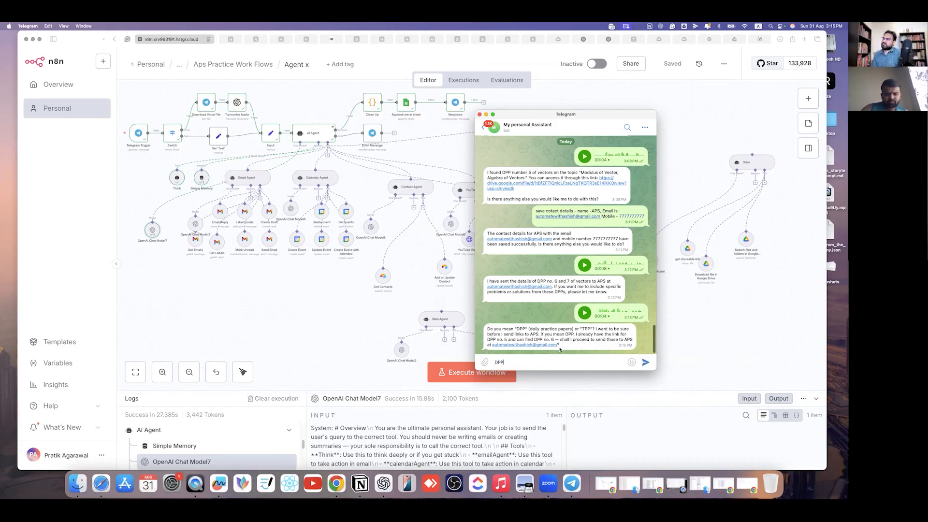
{"action": "left_click", "coordinate": [645, 362]}
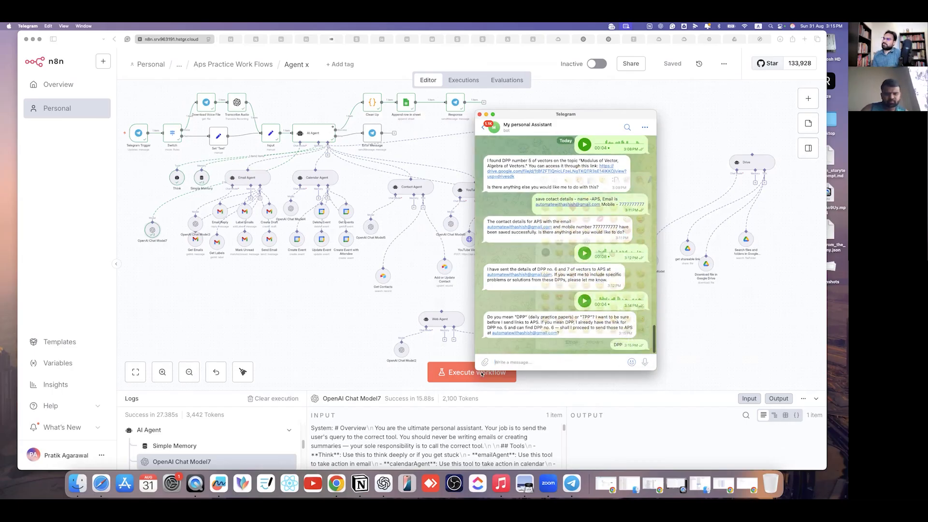
{"action": "left_click", "coordinate": [462, 374]}
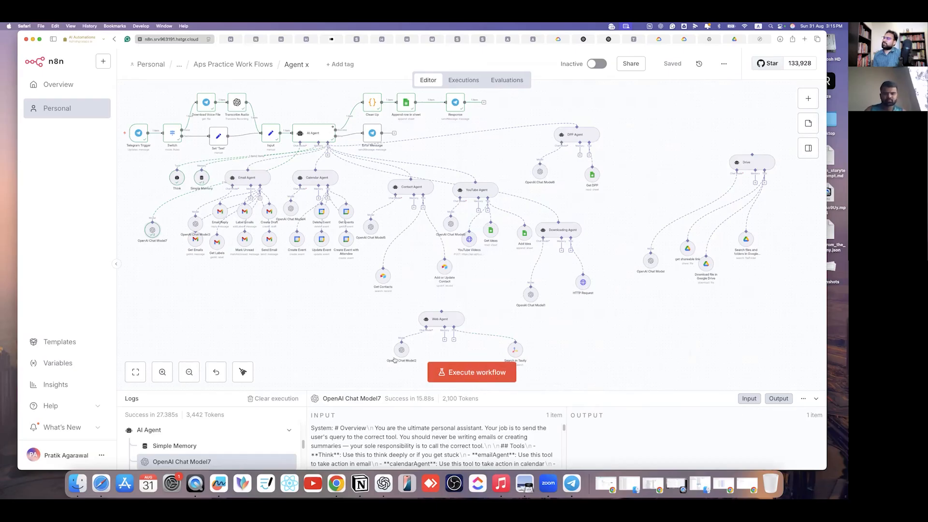
{"action": "left_click", "coordinate": [468, 371]}
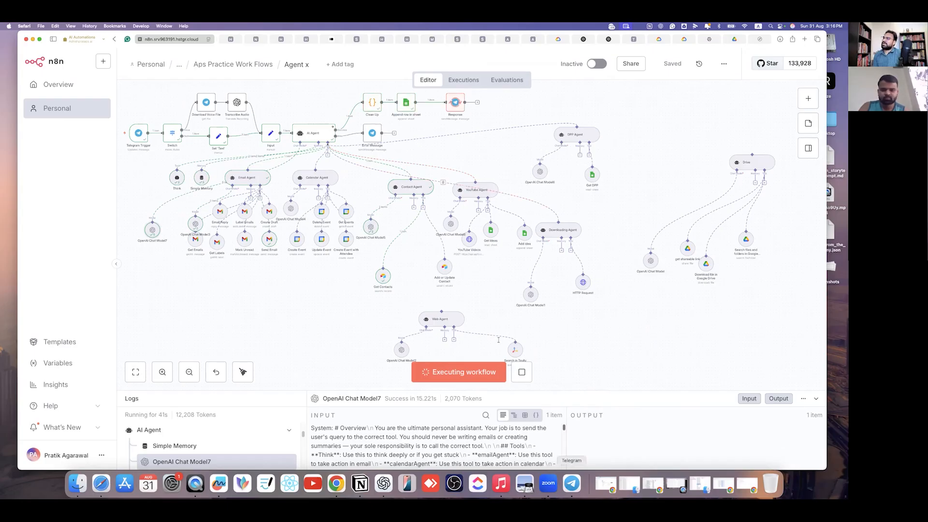
- Read the reply about sending the DPP no.5 link and searching for DPP no.6, then return to Gmail
{"action": "left_click", "coordinate": [572, 484]}
{"action": "left_click_drag", "start_coordinate": [597, 345], "coordinate": [551, 342]}
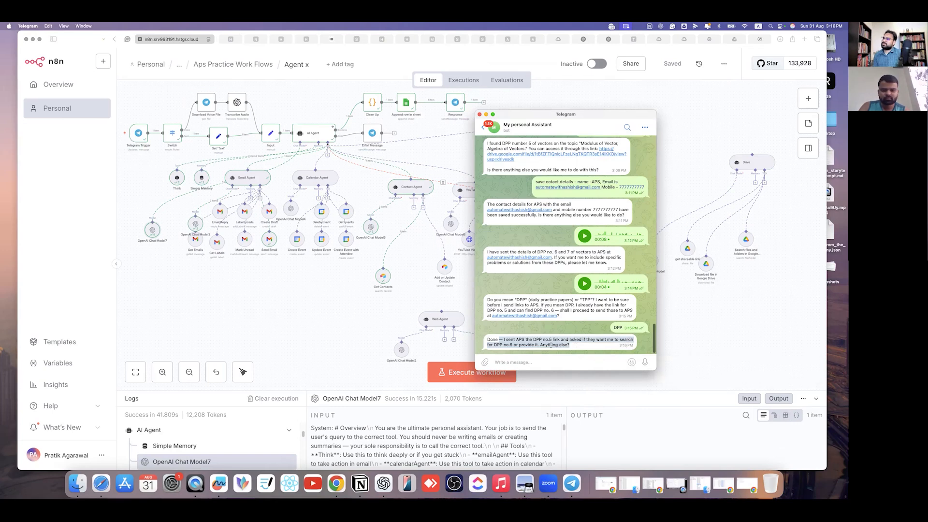
{"action": "left_click", "coordinate": [496, 346]}
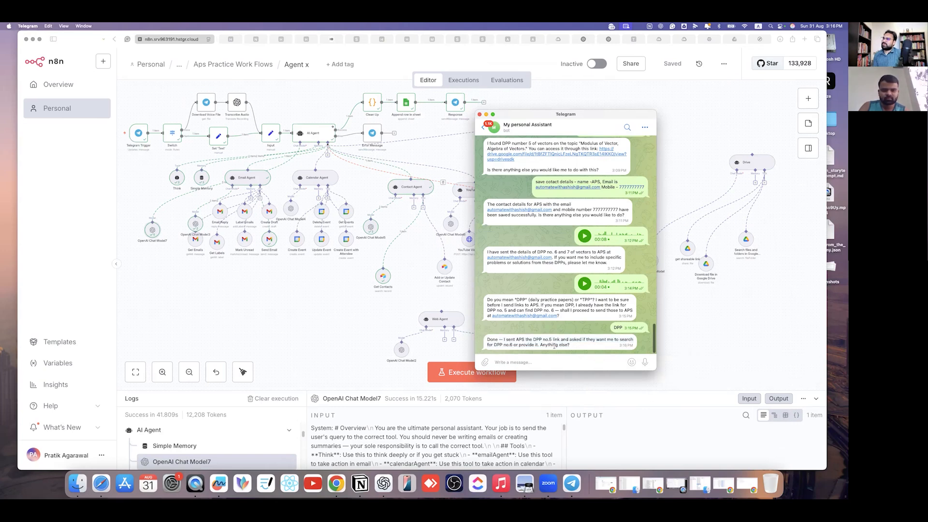
{"action": "left_click_drag", "start_coordinate": [595, 345], "coordinate": [534, 348]}
{"action": "left_click", "coordinate": [557, 375]}
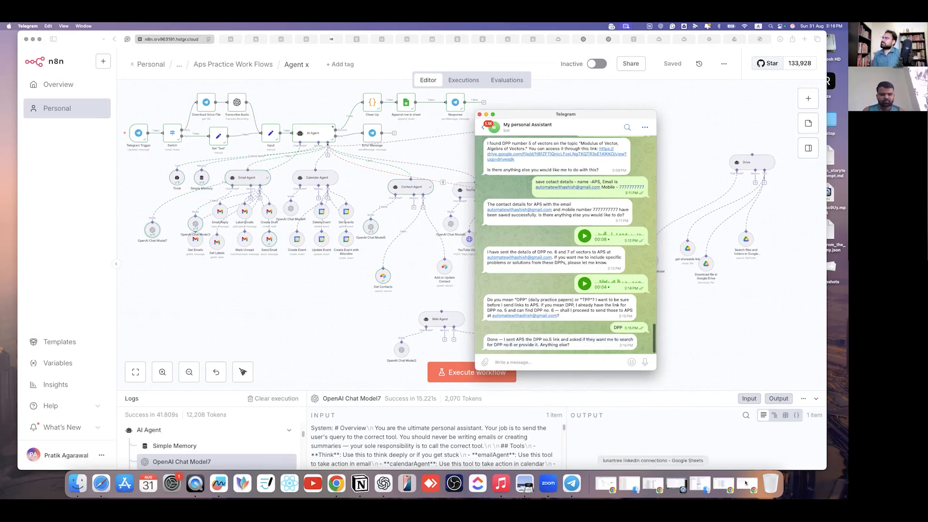
{"action": "left_click", "coordinate": [745, 483]}
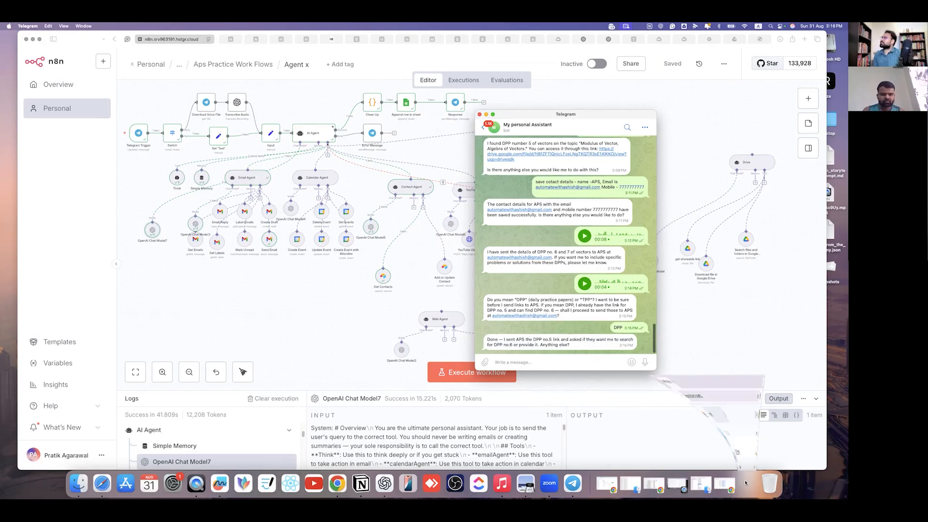
{"action": "left_click", "coordinate": [93, 88]}
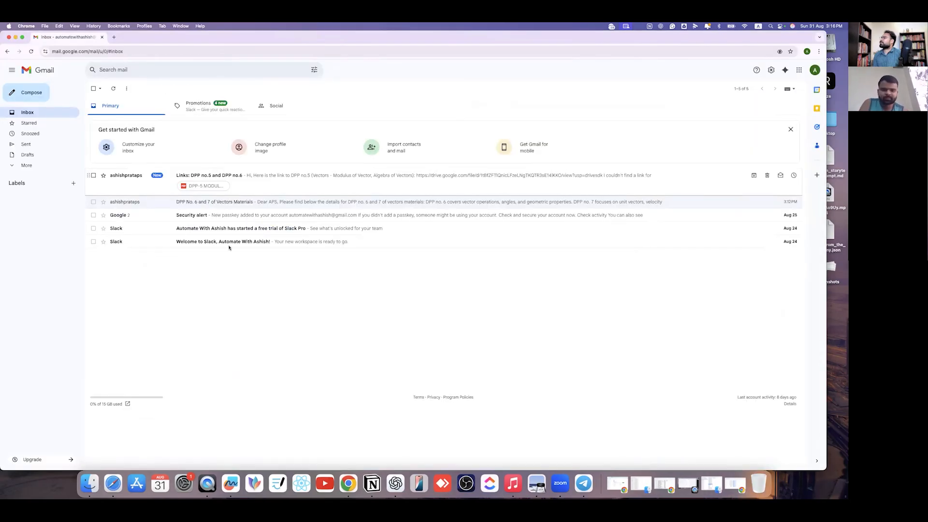
- Open the 'Links: DPP no.5 and DPP no.6' email and read its DPP no.5 link and DPP no.6 note
{"action": "left_click", "coordinate": [208, 176]}
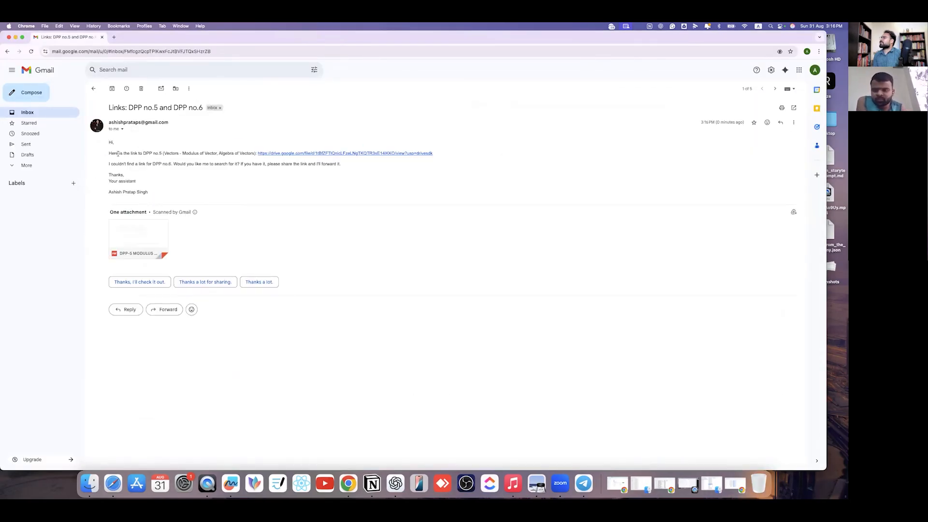
{"action": "left_click_drag", "start_coordinate": [109, 153], "coordinate": [453, 159]}
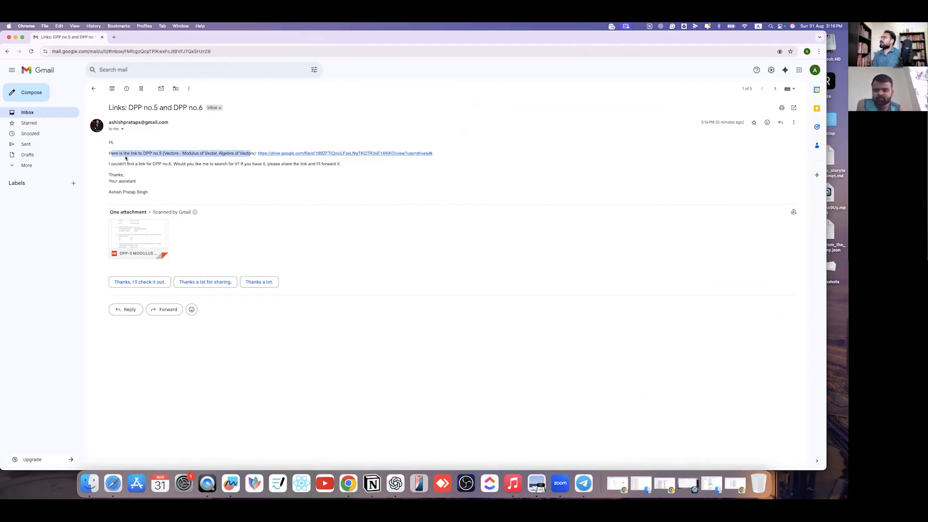
{"action": "left_click_drag", "start_coordinate": [109, 164], "coordinate": [369, 176]}
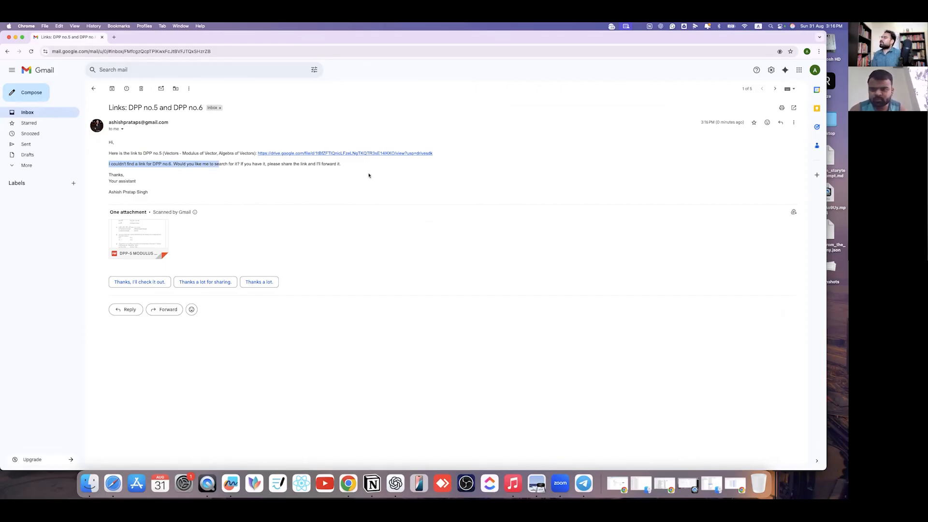
{"action": "left_click_drag", "start_coordinate": [327, 208], "coordinate": [329, 210]}
- Preview the attached DPP-5 PDF, close it, and restore the AWA Finder folder
{"action": "left_click", "coordinate": [331, 213]}
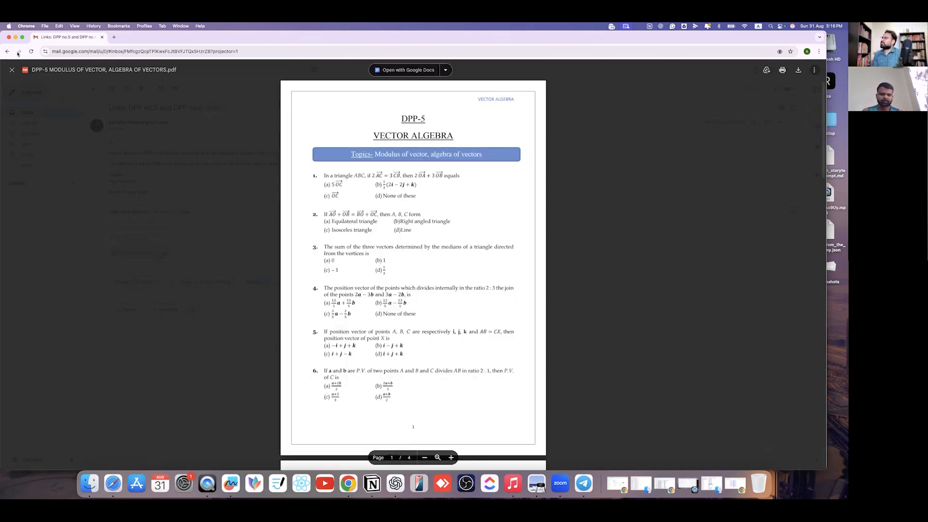
{"action": "key", "text": "Escape"}
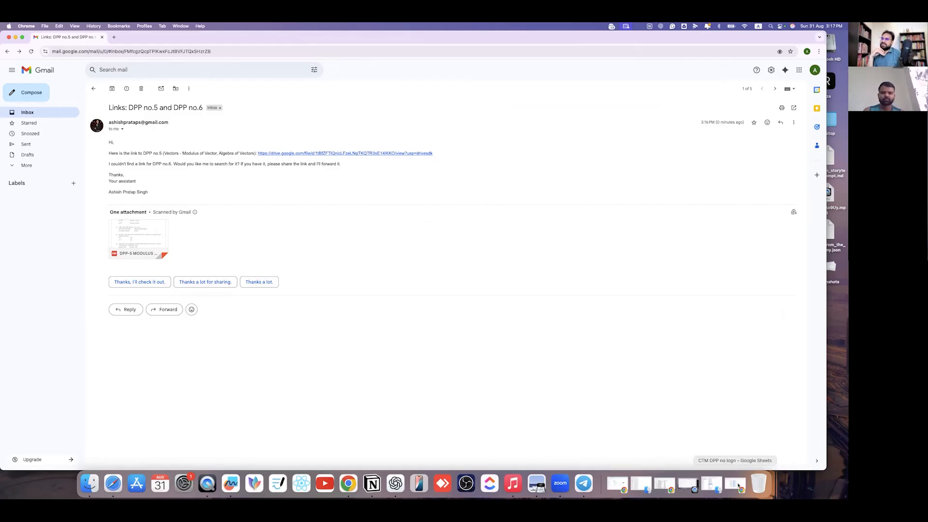
{"action": "left_click", "coordinate": [714, 483]}
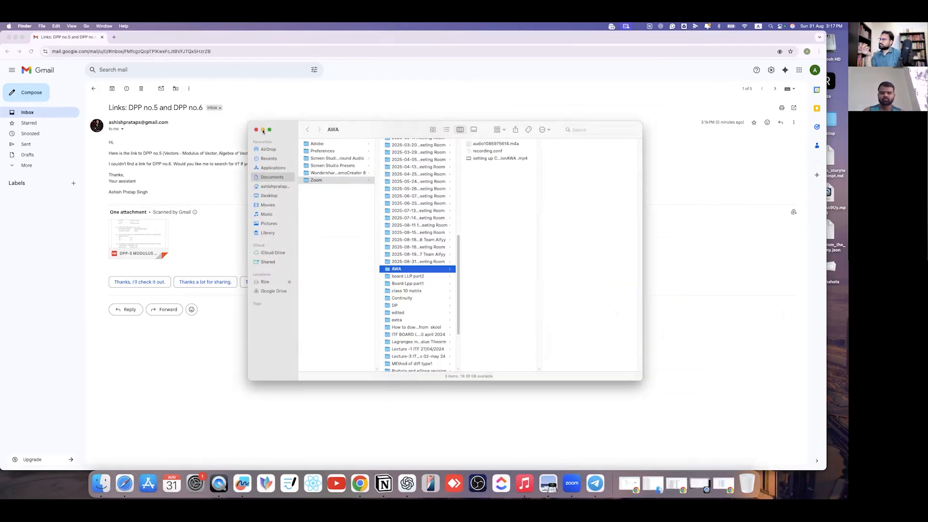
- Review rows 917–919 of the lunartree linkedin connections sheet, then bring up the OpenAI billing overview ($9.33 credit)
{"action": "left_click", "coordinate": [262, 129]}
{"action": "left_click", "coordinate": [666, 484]}
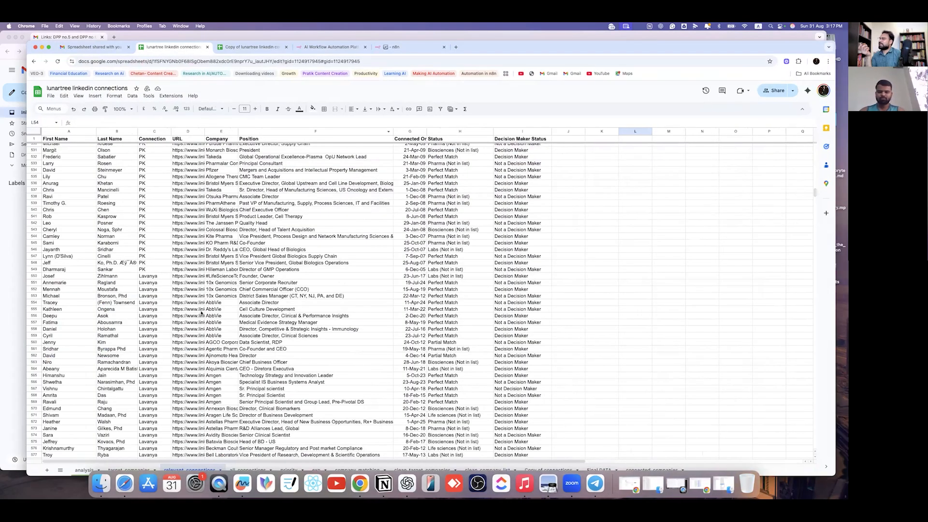
{"action": "scroll", "coordinate": [225, 291], "scroll_direction": "down", "scroll_amount": 20}
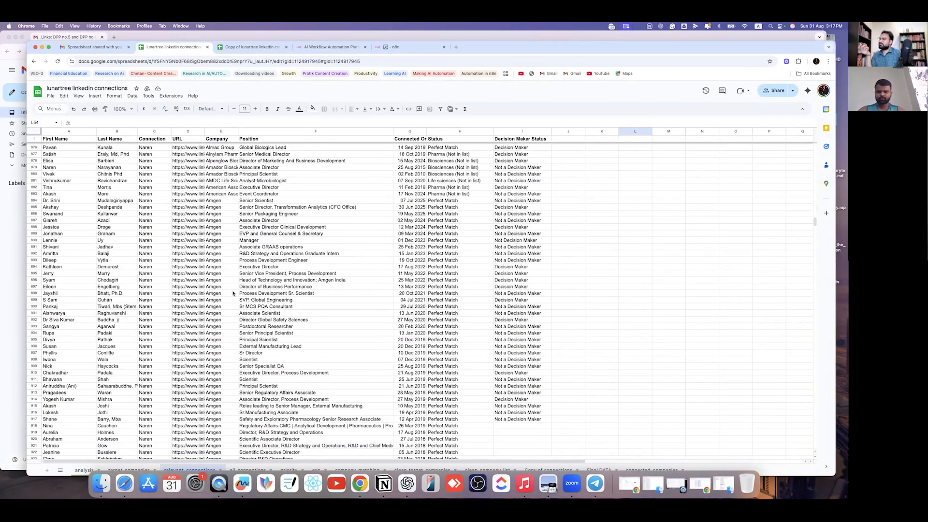
{"action": "scroll", "coordinate": [232, 287], "scroll_direction": "down", "scroll_amount": 4}
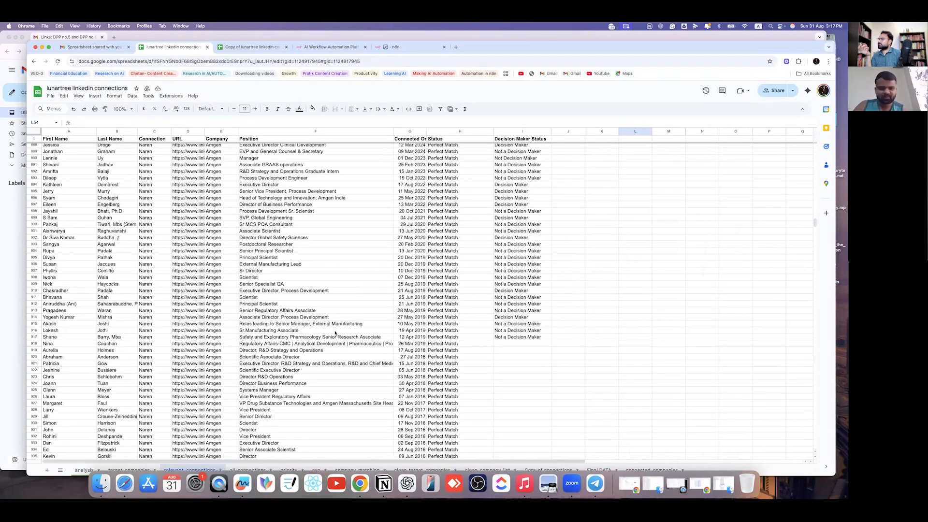
{"action": "left_click", "coordinate": [359, 337]}
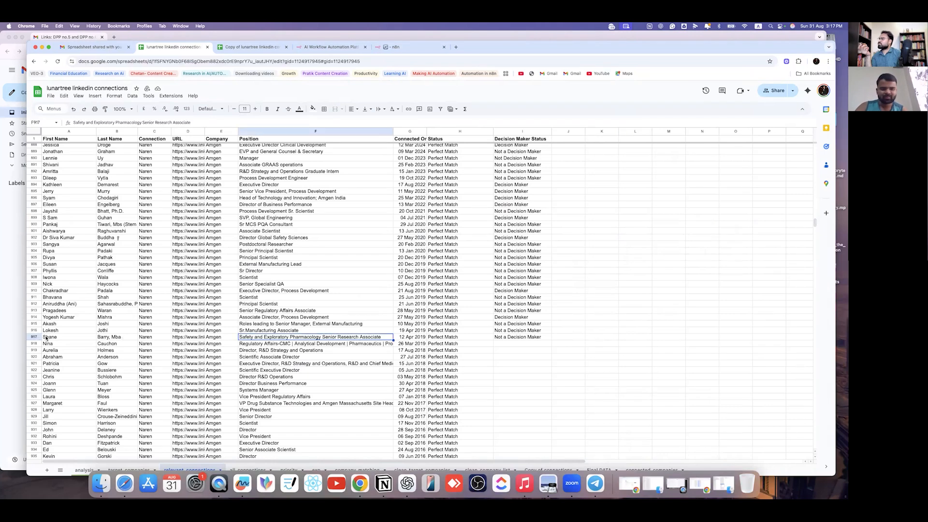
{"action": "left_click", "coordinate": [596, 390]}
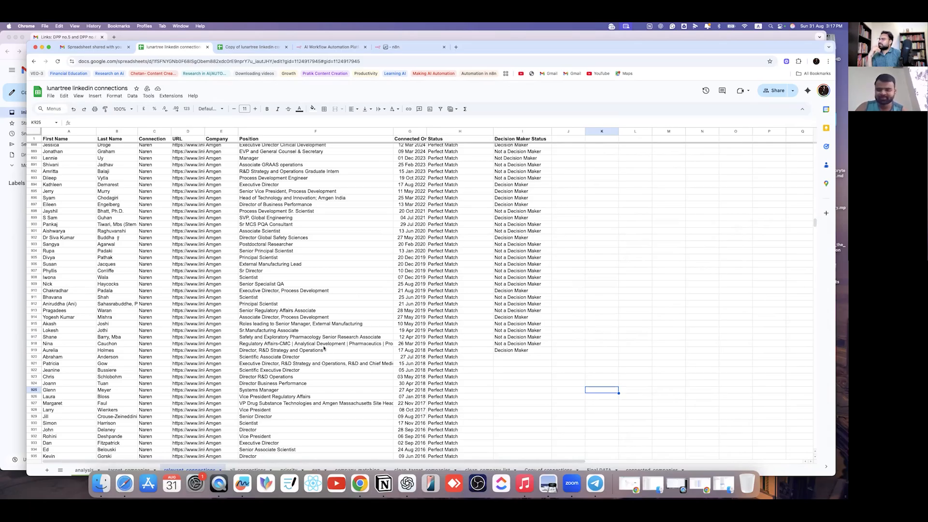
{"action": "left_click", "coordinate": [265, 351]}
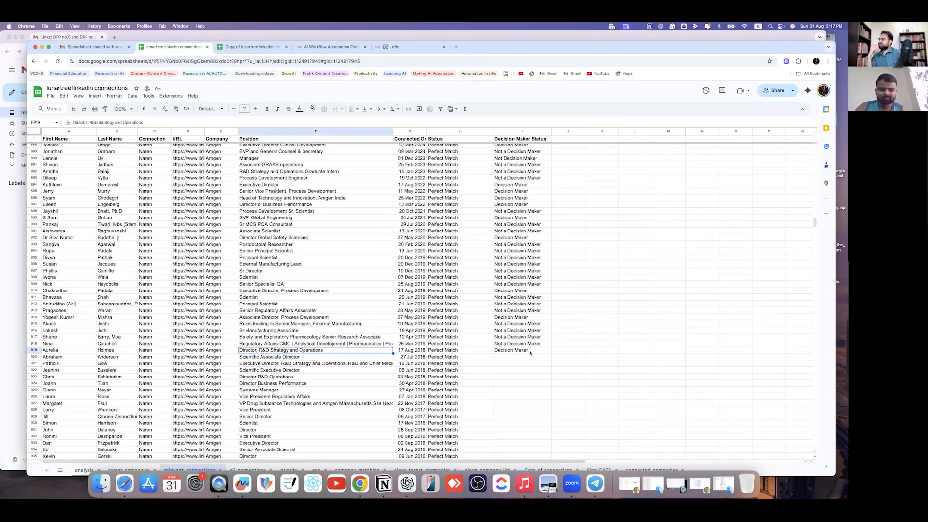
{"action": "key", "text": "Right"}
{"action": "key", "text": "Right"}
{"action": "key", "text": "Right"}
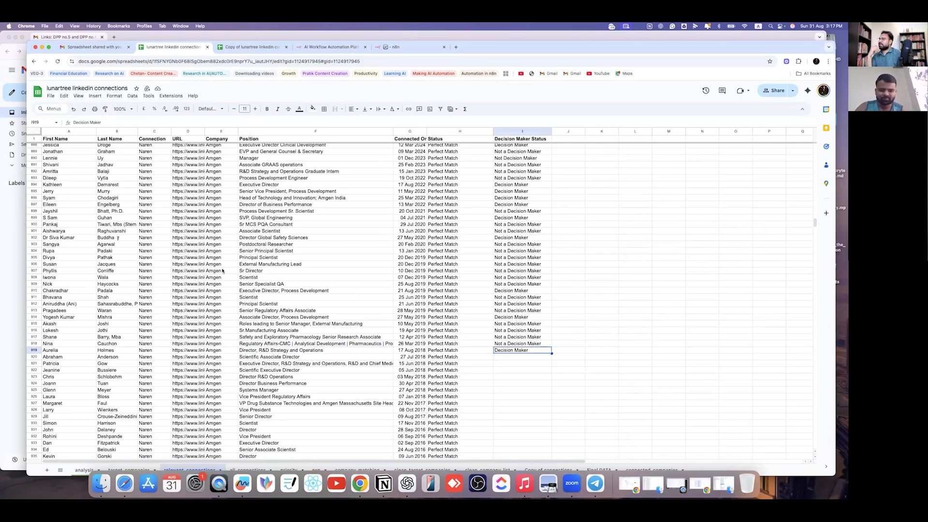
{"action": "left_click", "coordinate": [42, 47]}
{"action": "left_click", "coordinate": [623, 485]}
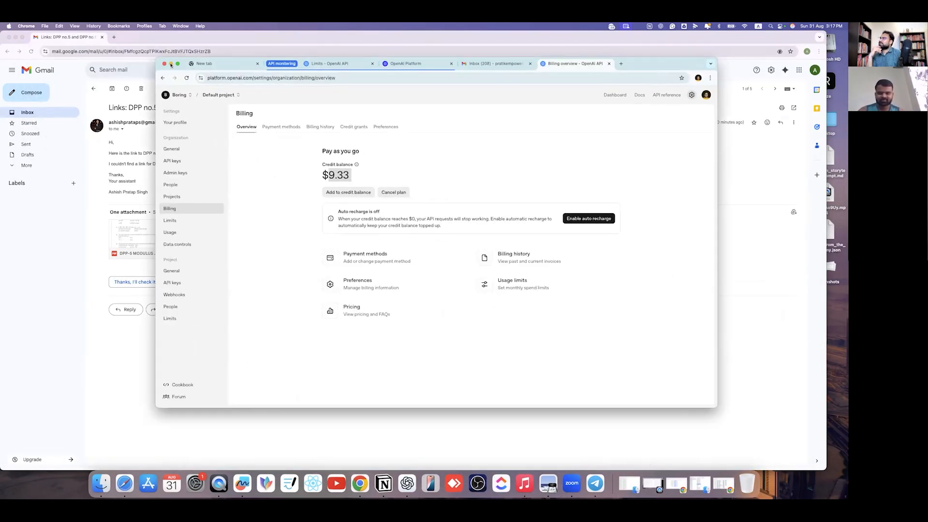
- Hide the OpenAI billing, AWA folder and spreadsheet windows, move Gmail aside, and return to n8n
{"action": "key", "text": "super+m"}
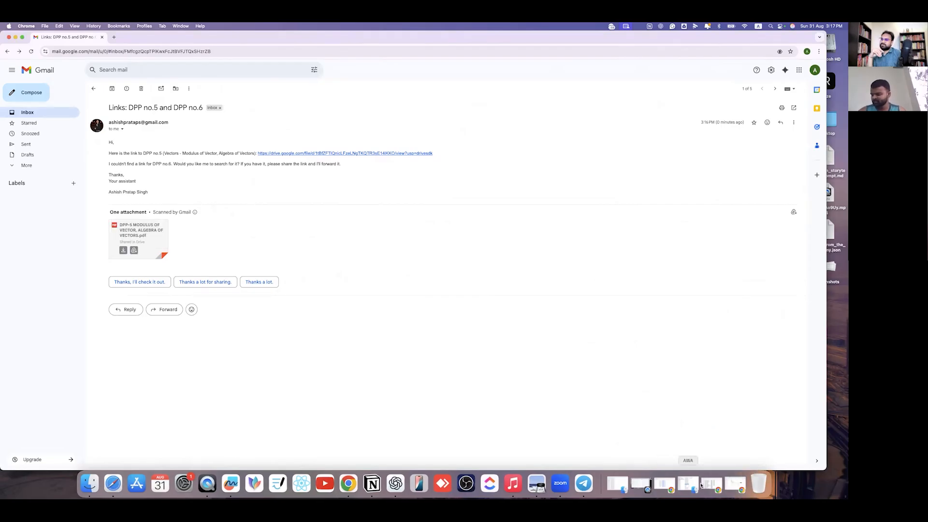
{"action": "left_click", "coordinate": [711, 485]}
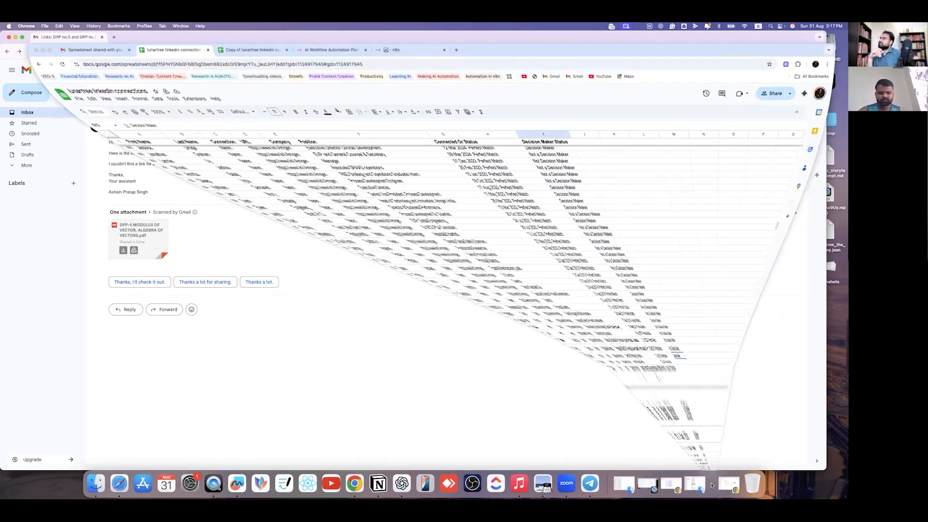
{"action": "left_click", "coordinate": [709, 484]}
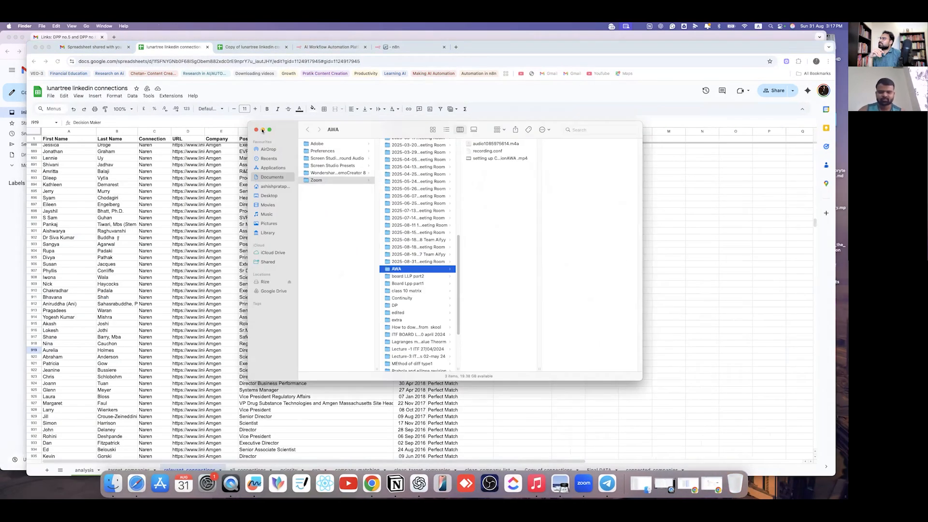
{"action": "left_click", "coordinate": [263, 130]}
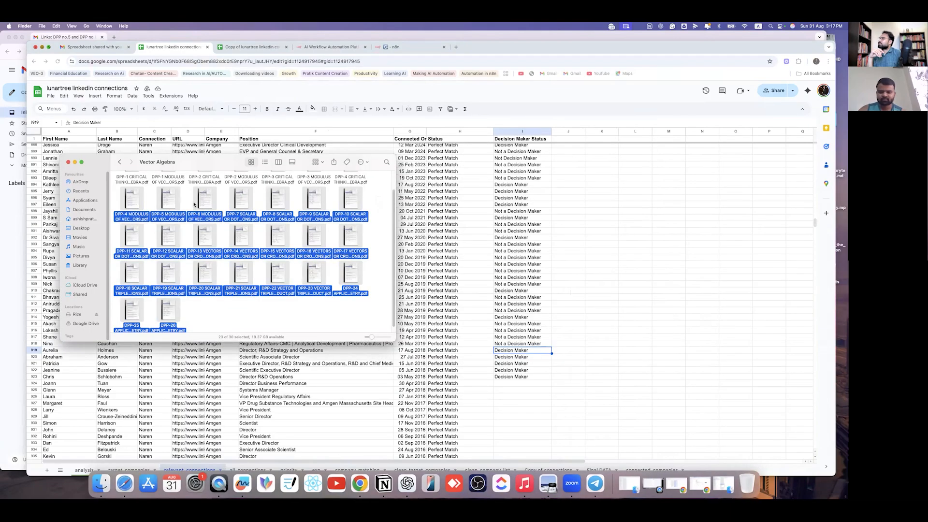
{"action": "left_click", "coordinate": [41, 47]}
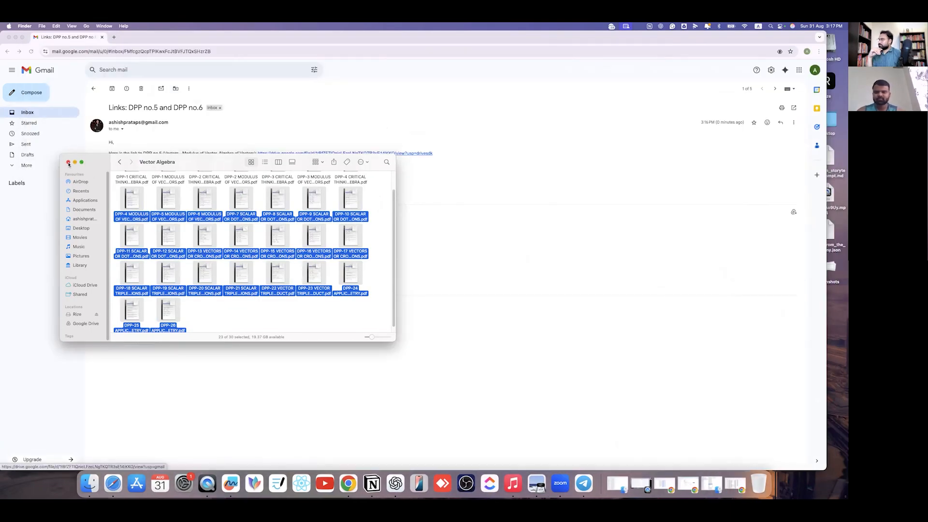
{"action": "scroll", "coordinate": [184, 215], "scroll_direction": "up", "scroll_amount": 2}
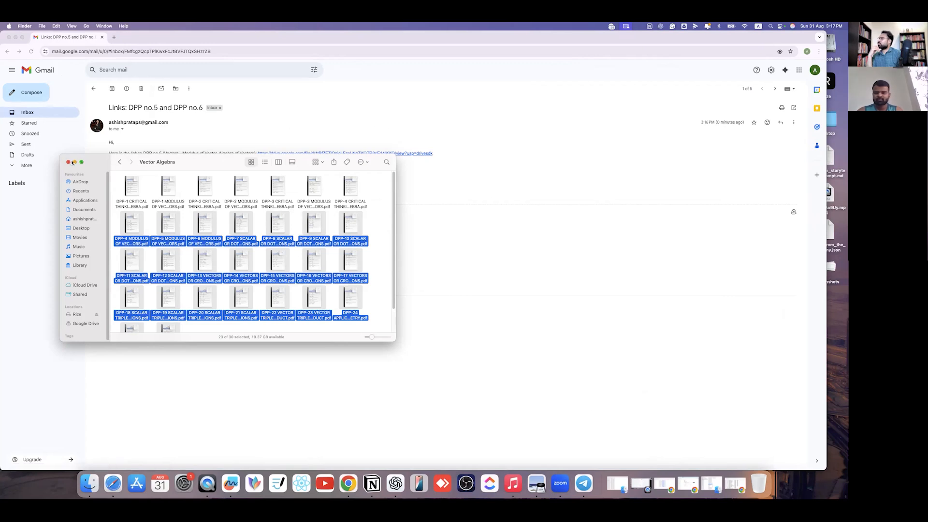
{"action": "left_click_drag", "start_coordinate": [203, 40], "coordinate": [230, 115]}
{"action": "left_click", "coordinate": [391, 56]}
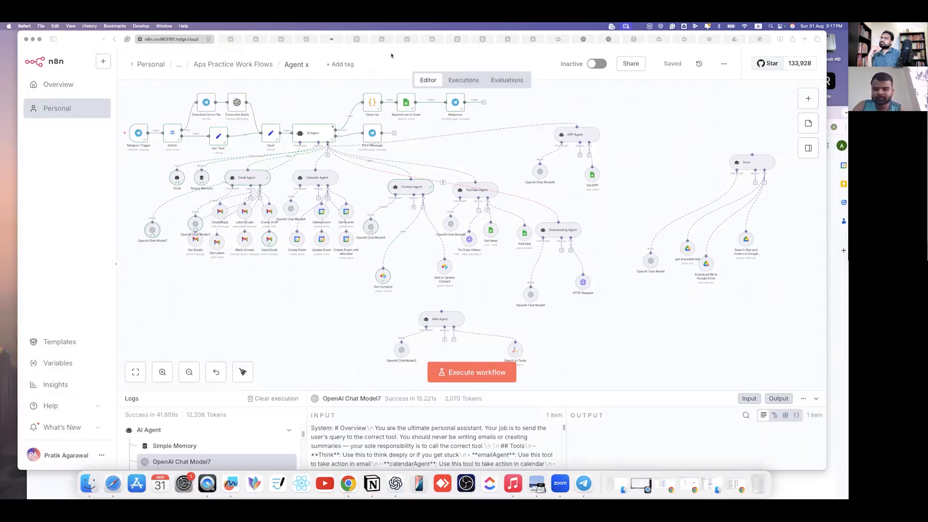
- Drag the n8n workflow window forward and reposition it on screen
{"action": "left_click_drag", "start_coordinate": [392, 56], "coordinate": [817, 36]}
{"action": "left_click_drag", "start_coordinate": [690, 37], "coordinate": [565, 41]}
{"action": "left_click_drag", "start_coordinate": [694, 45], "coordinate": [745, 89]}
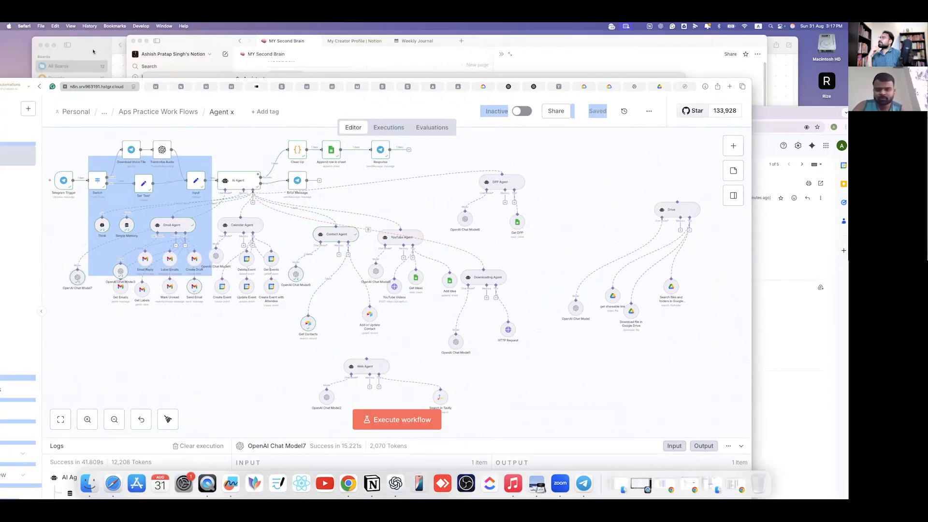
- Minimize Freeform, hide Notion and close ChatGPT so the Agent x canvas shows
{"action": "left_click", "coordinate": [46, 45]}
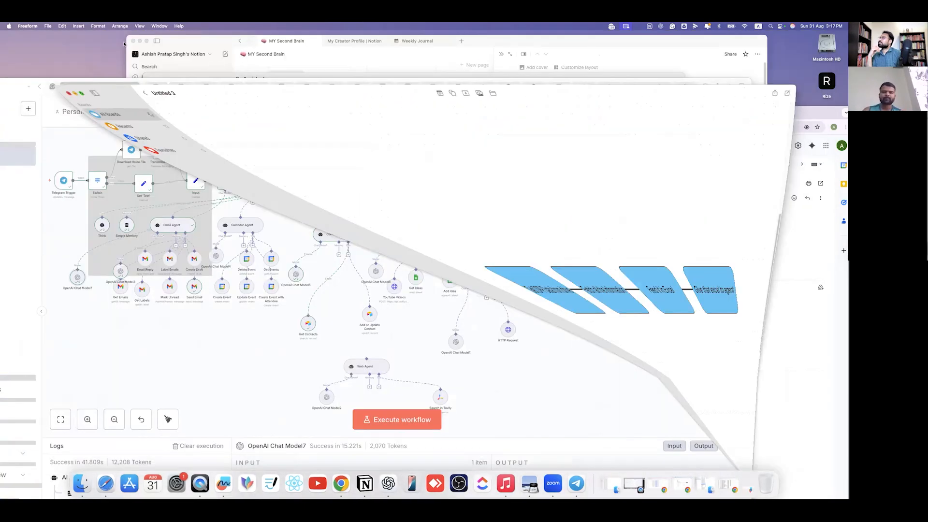
{"action": "left_click", "coordinate": [368, 69]}
{"action": "key", "text": "super+h"}
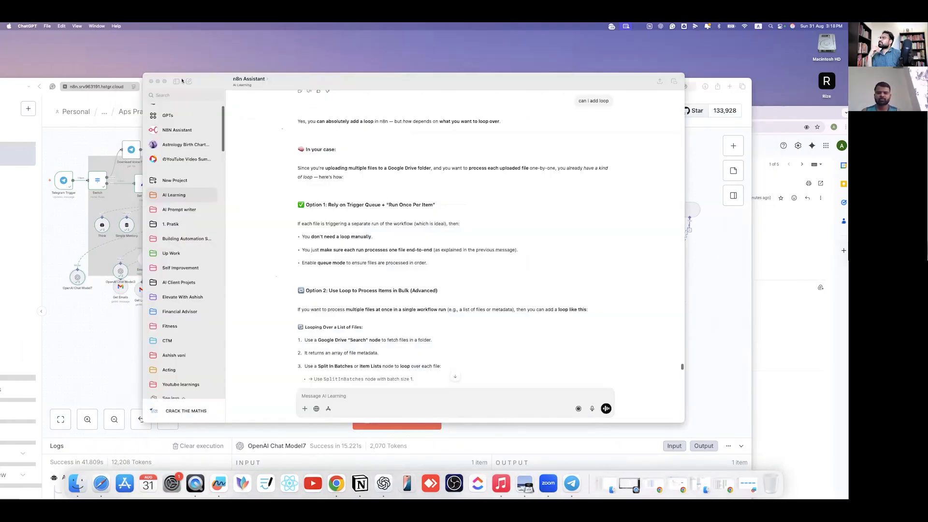
{"action": "left_click", "coordinate": [151, 82]}
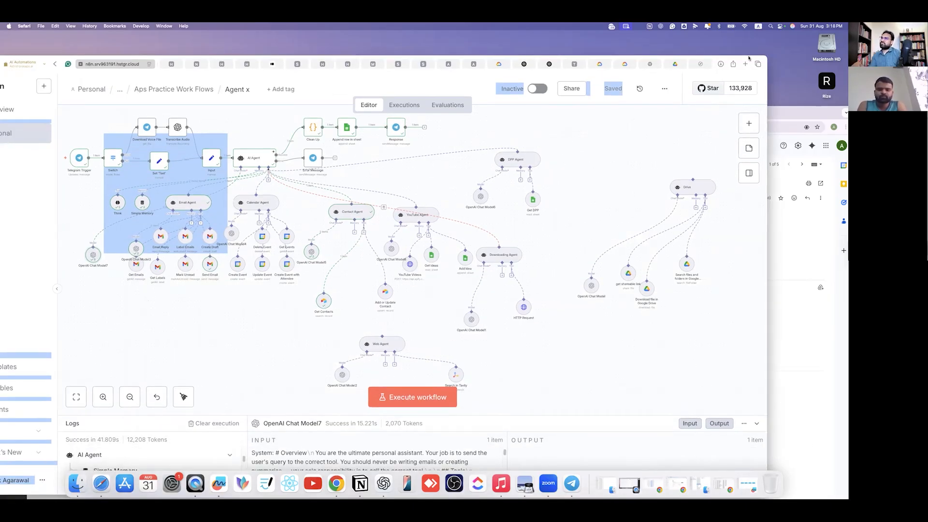
{"action": "left_click_drag", "start_coordinate": [748, 59], "coordinate": [779, 39]}
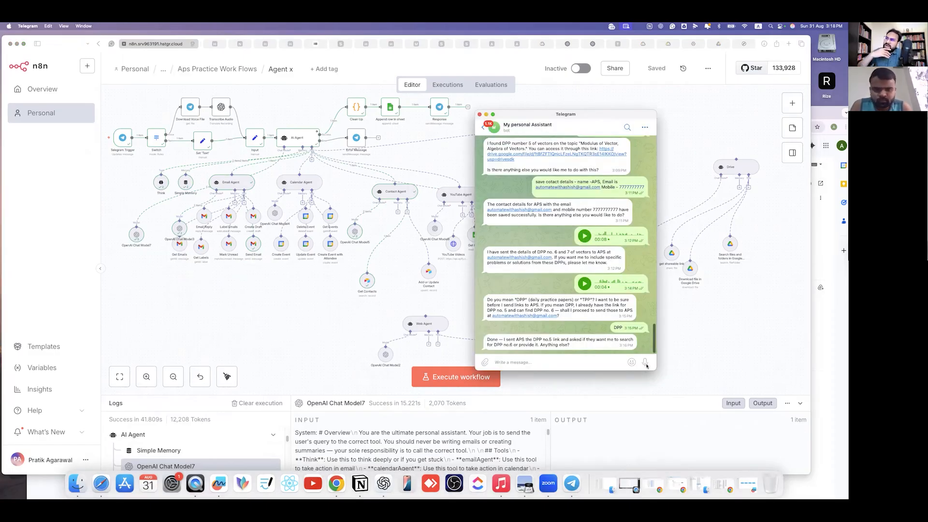
- Record a Telegram voice request, execute the Agent x workflow, and check the assistant's DPP email reply
{"action": "left_click", "coordinate": [646, 363]}
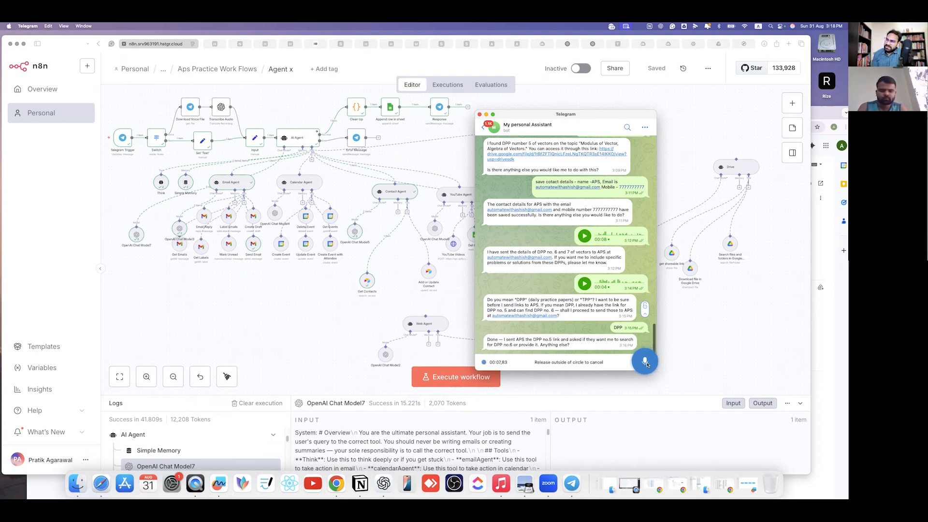
{"action": "left_click_drag", "start_coordinate": [647, 365], "coordinate": [648, 364]}
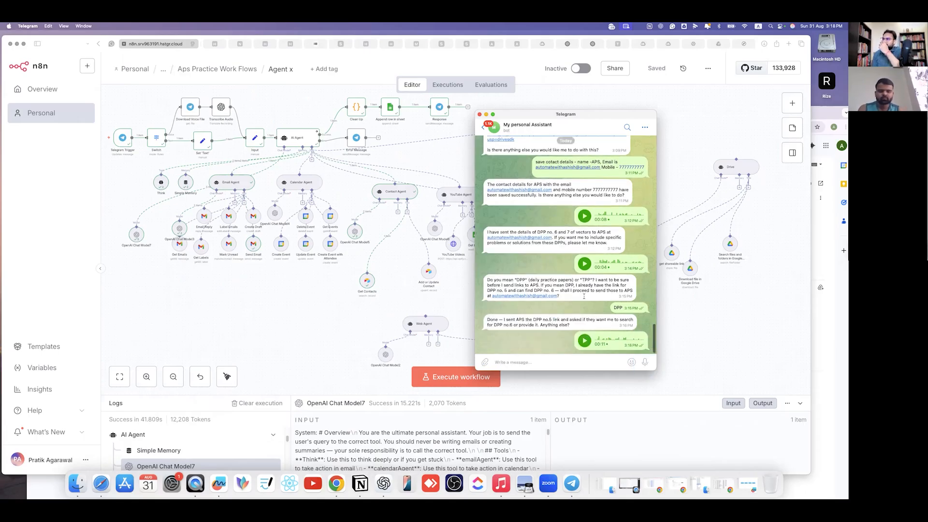
{"action": "left_click", "coordinate": [445, 380]}
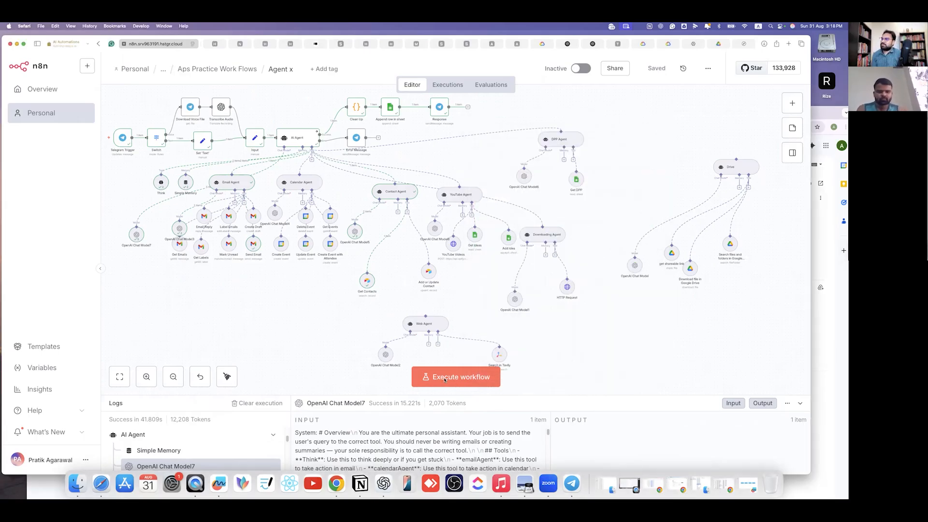
{"action": "left_click", "coordinate": [450, 377]}
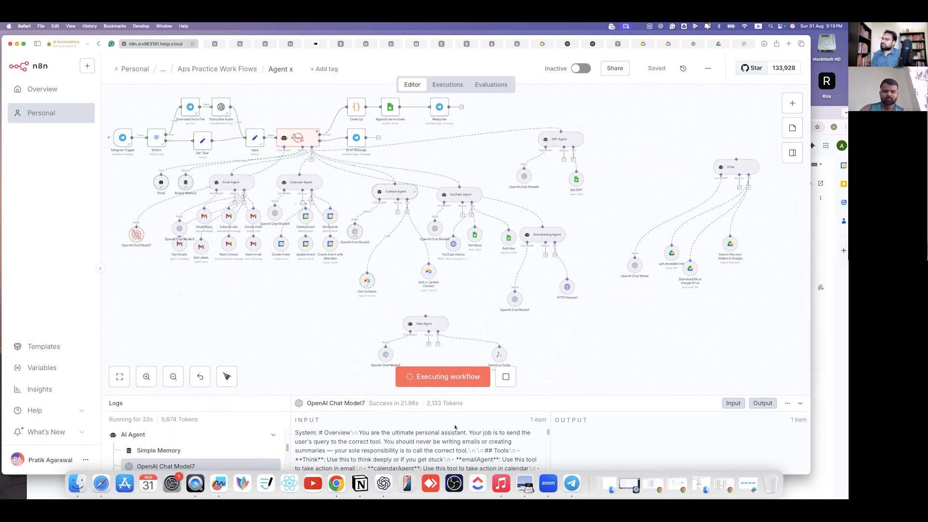
{"action": "left_click", "coordinate": [571, 486]}
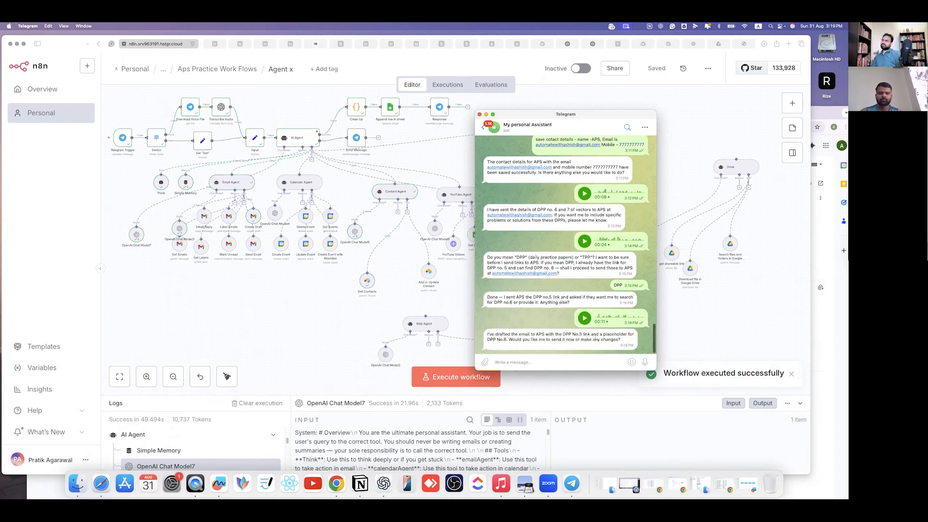
- Reply 'Show it to me here first' in Telegram and rerun the Agent x workflow
{"action": "left_click_drag", "start_coordinate": [626, 334], "coordinate": [489, 343]}
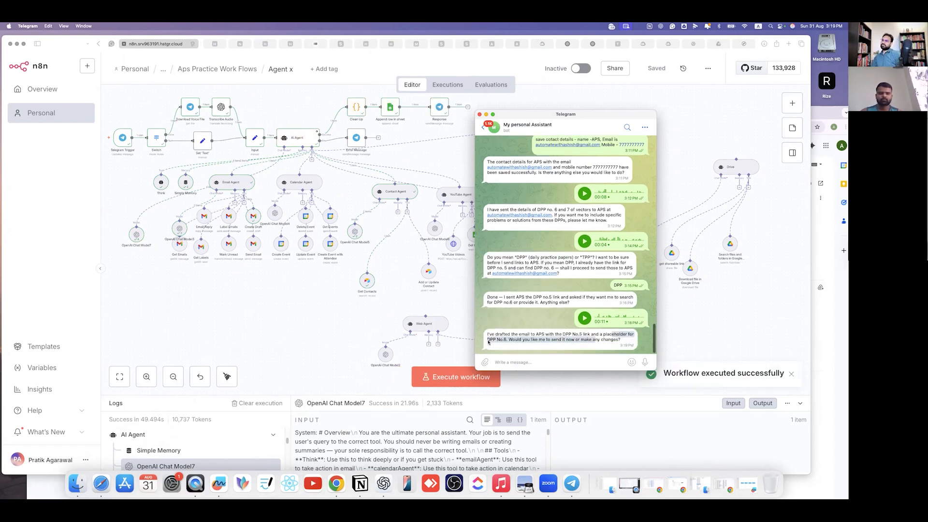
{"action": "left_click", "coordinate": [502, 367]}
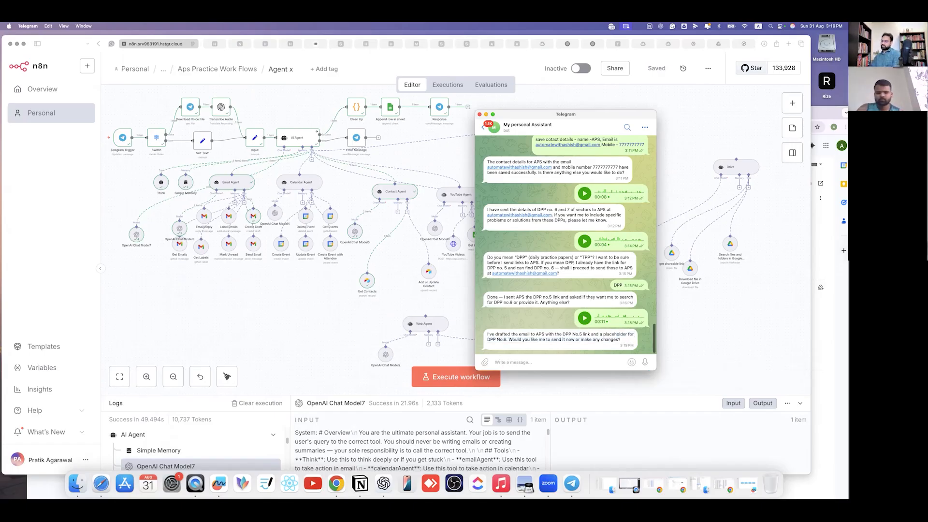
{"action": "type", "text": "Show it to me here"}
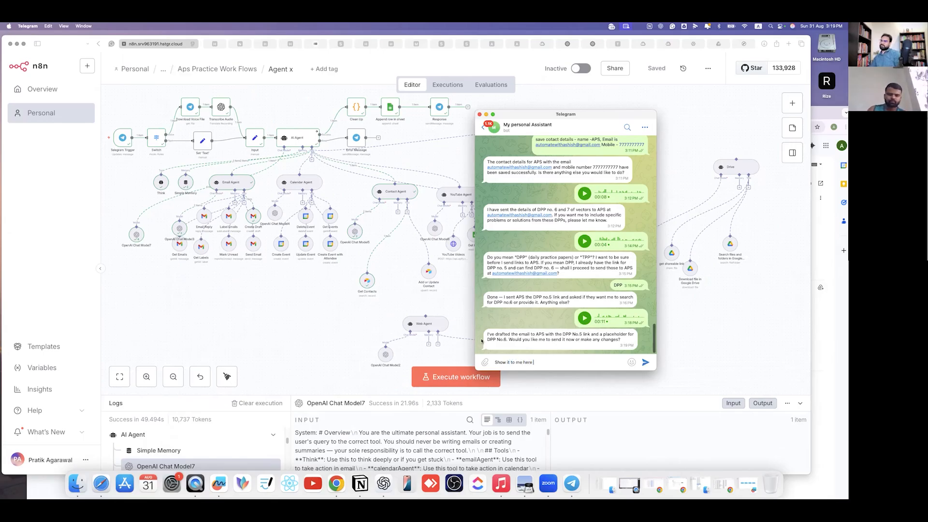
{"action": "type", "text": " first"}
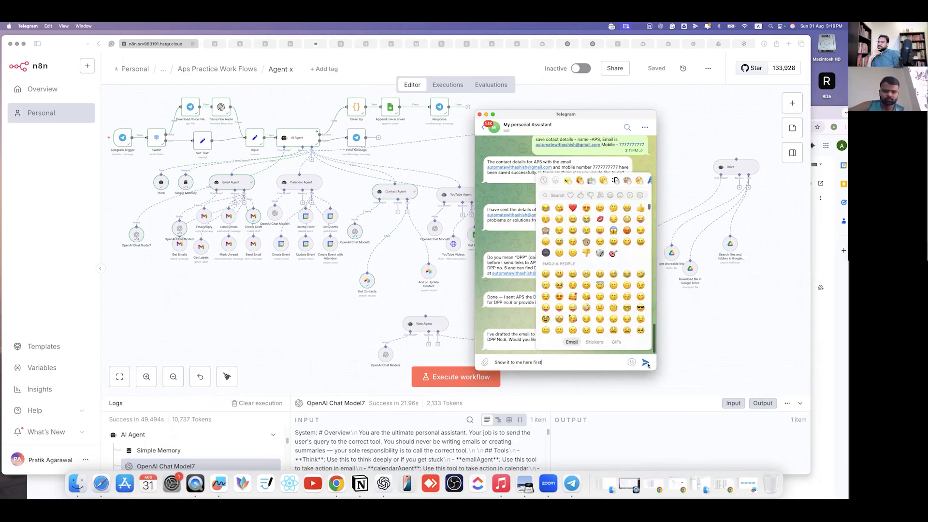
{"action": "key", "text": "Return"}
{"action": "left_click", "coordinate": [539, 378]}
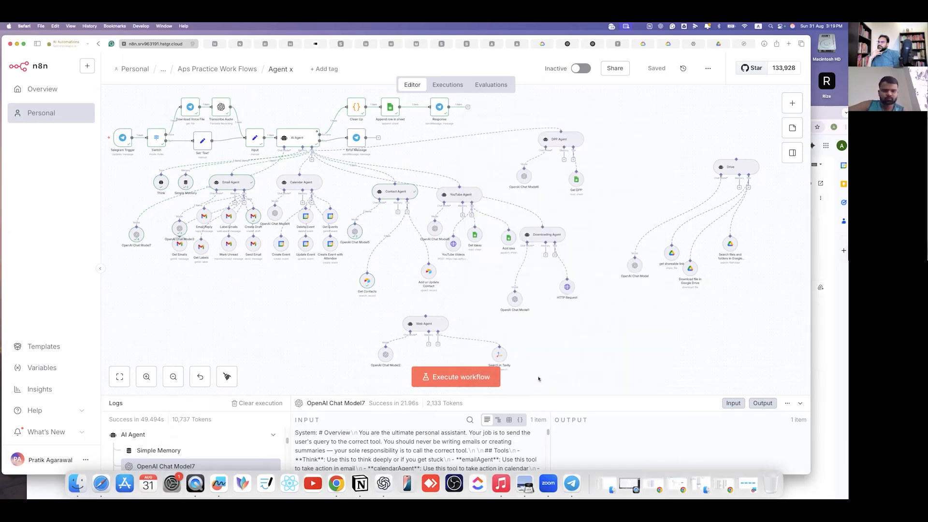
{"action": "left_click", "coordinate": [469, 379]}
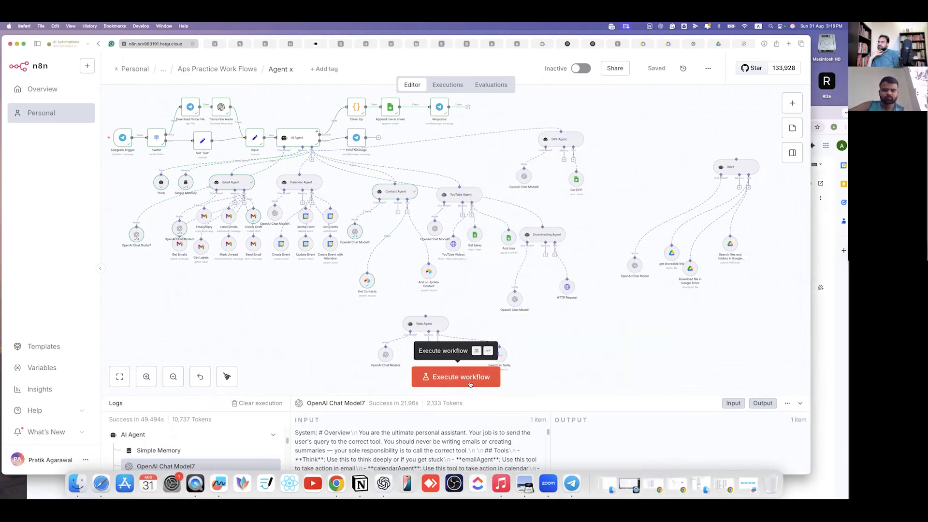
{"action": "left_click", "coordinate": [573, 485]}
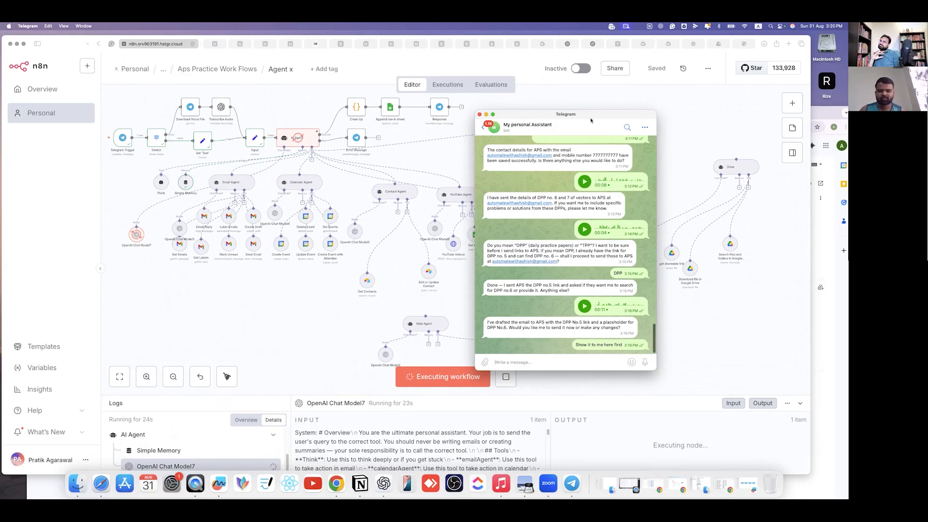
- Read the full draft email in Telegram, then bring the Gmail DPP links email forward
{"action": "mouse_move", "coordinate": [566, 115]}
{"action": "left_mouse_down"}
{"action": "mouse_move", "coordinate": [654, 113]}
{"action": "mouse_move", "coordinate": [557, 187]}
{"action": "mouse_move", "coordinate": [572, 186]}
{"action": "left_mouse_up"}
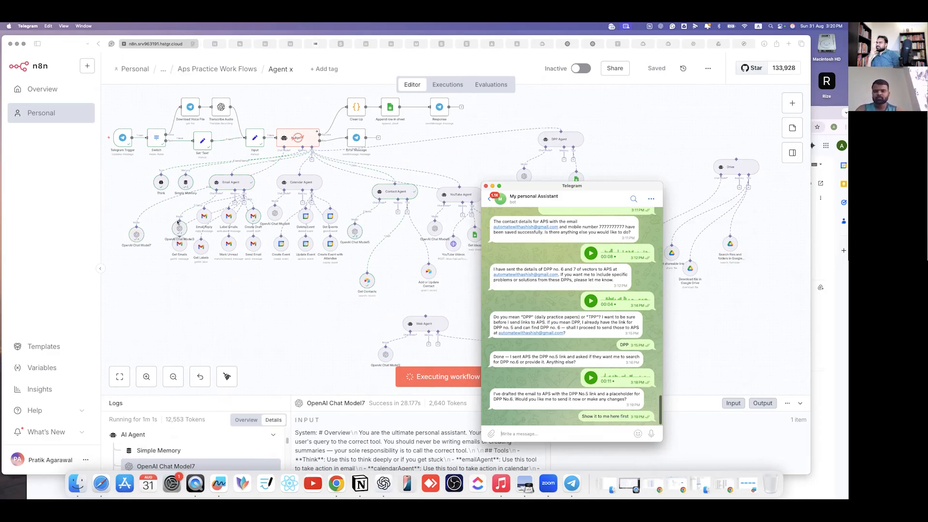
{"action": "scroll", "coordinate": [553, 338], "scroll_direction": "down", "scroll_amount": 1}
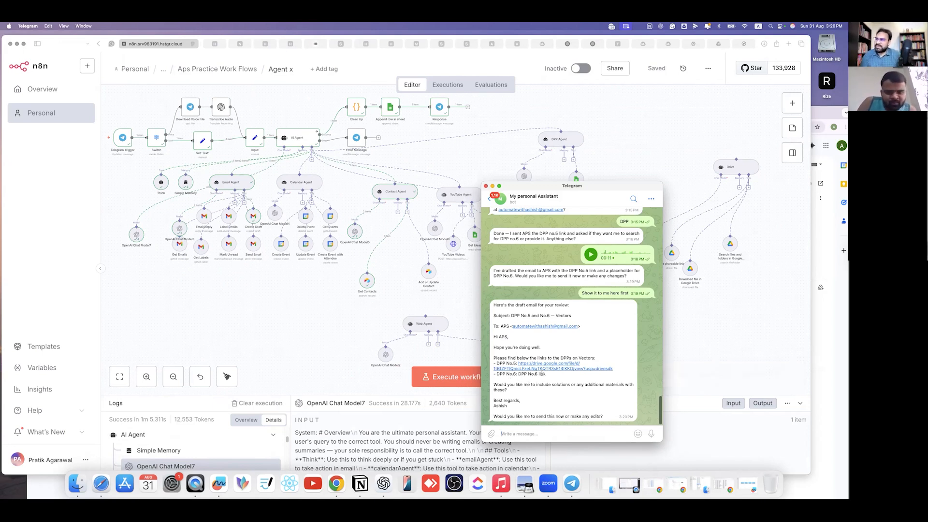
{"action": "scroll", "coordinate": [511, 327], "scroll_direction": "down", "scroll_amount": 1}
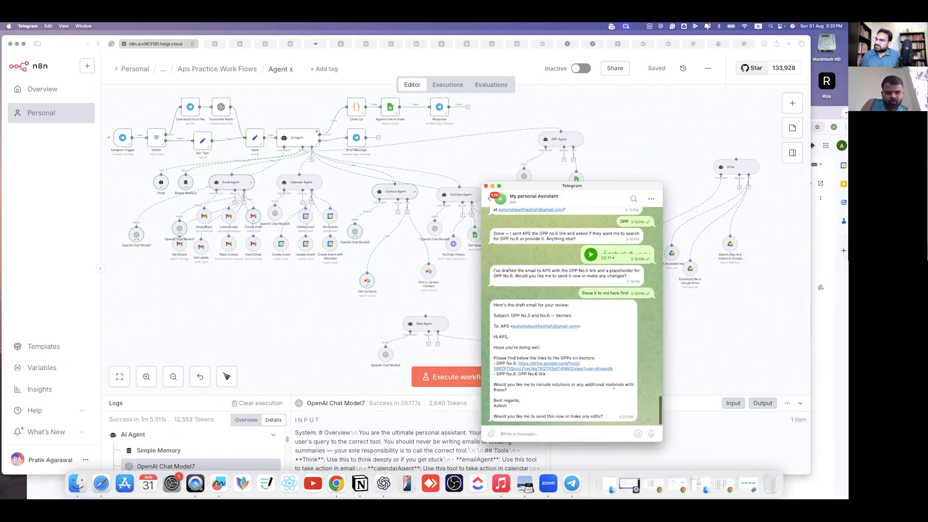
{"action": "left_click_drag", "start_coordinate": [606, 385], "coordinate": [507, 390]}
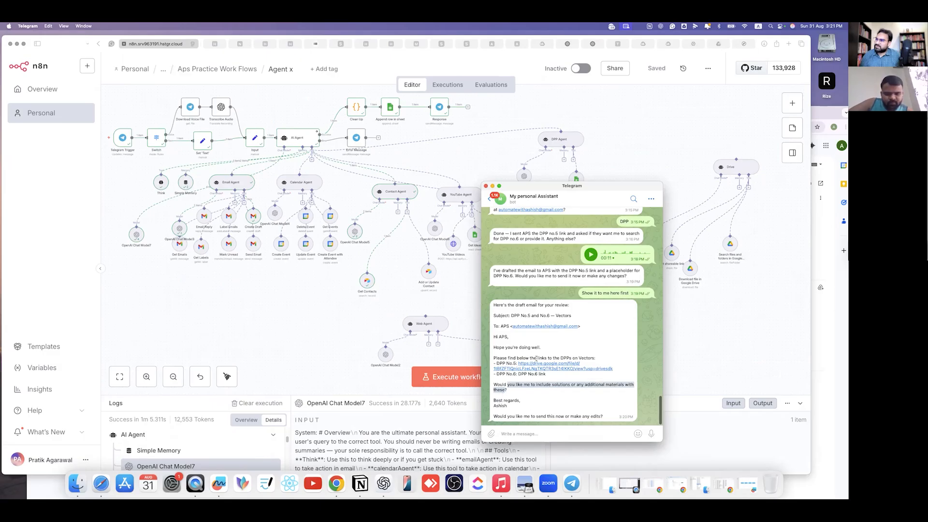
{"action": "left_click", "coordinate": [523, 366]}
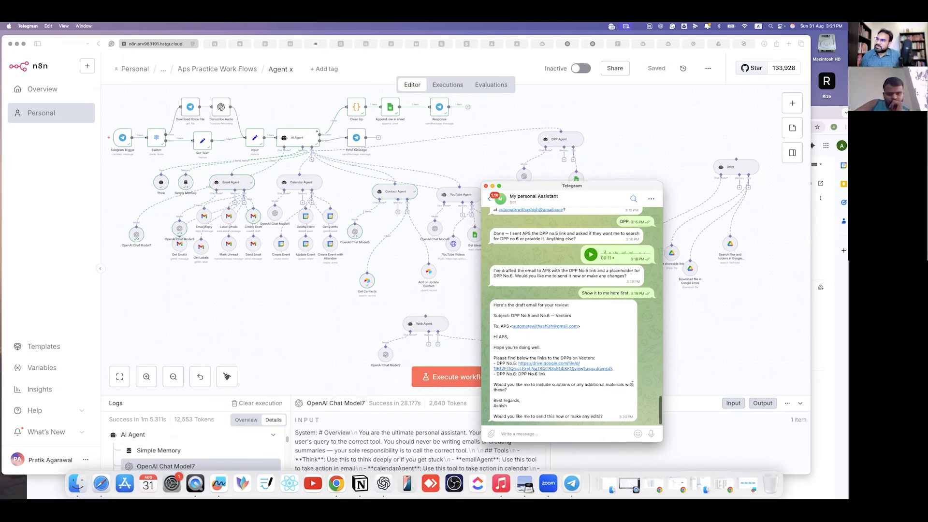
{"action": "left_click_drag", "start_coordinate": [816, 116], "coordinate": [731, 67]}
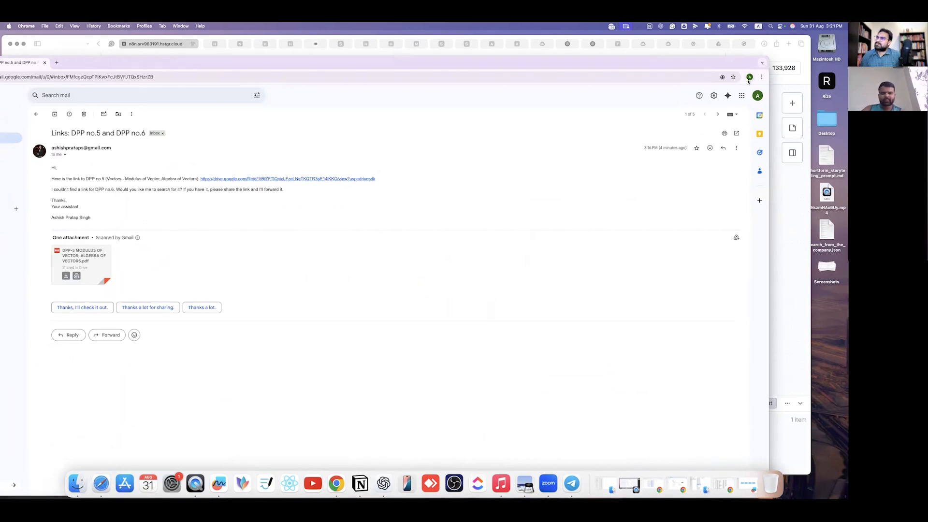
- Check DPP 6's Drive link in cell D26, then move Sheets aside and bring n8n forward
{"action": "left_click", "coordinate": [749, 78]}
{"action": "left_click", "coordinate": [385, 133]}
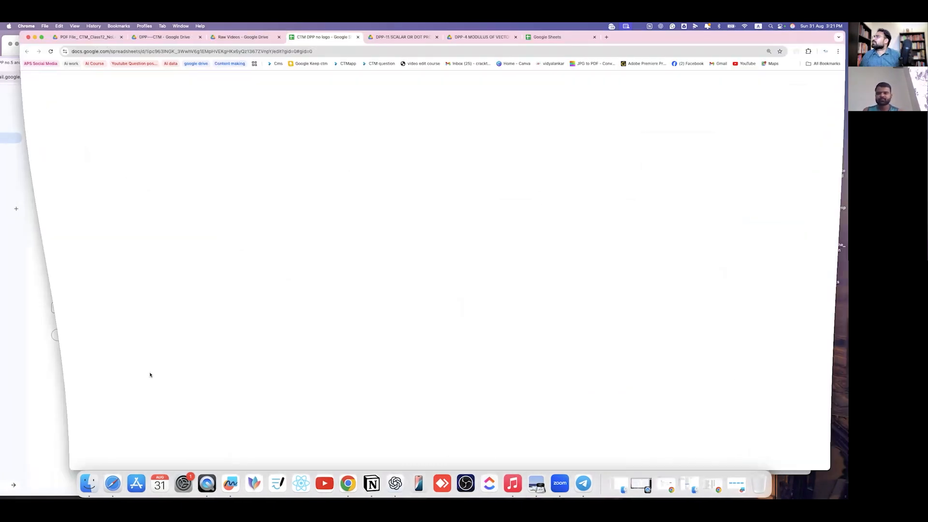
{"action": "left_click", "coordinate": [169, 326]}
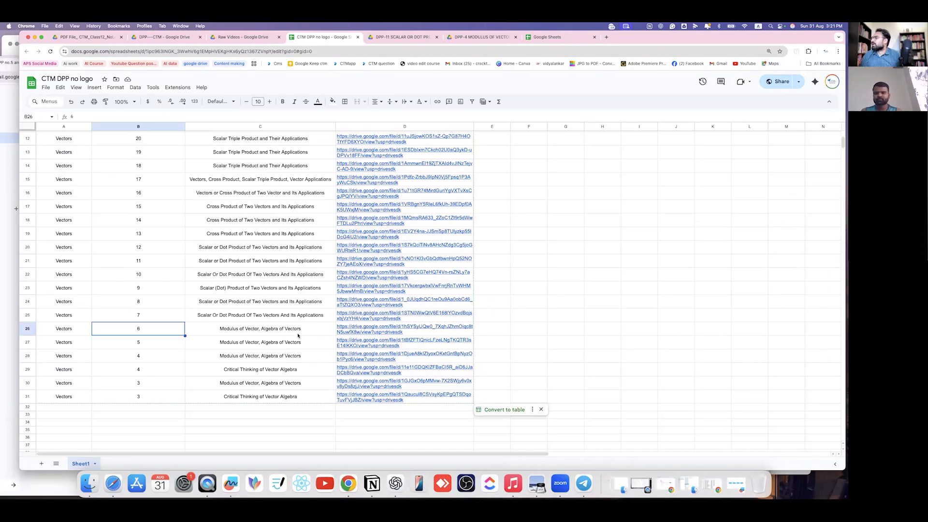
{"action": "scroll", "coordinate": [170, 316], "scroll_direction": "up", "scroll_amount": 1}
{"action": "scroll", "coordinate": [169, 310], "scroll_direction": "up", "scroll_amount": 2}
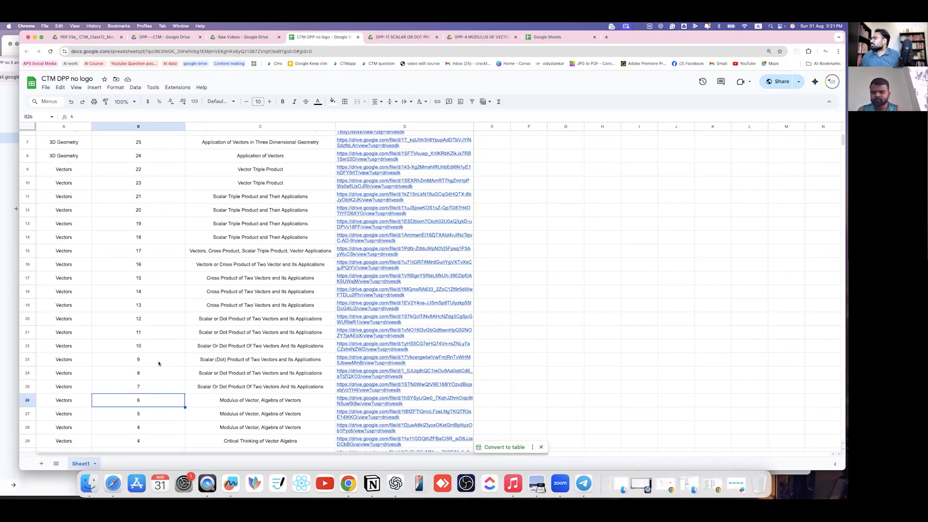
{"action": "scroll", "coordinate": [158, 363], "scroll_direction": "up", "scroll_amount": 5}
{"action": "scroll", "coordinate": [160, 362], "scroll_direction": "down", "scroll_amount": 5}
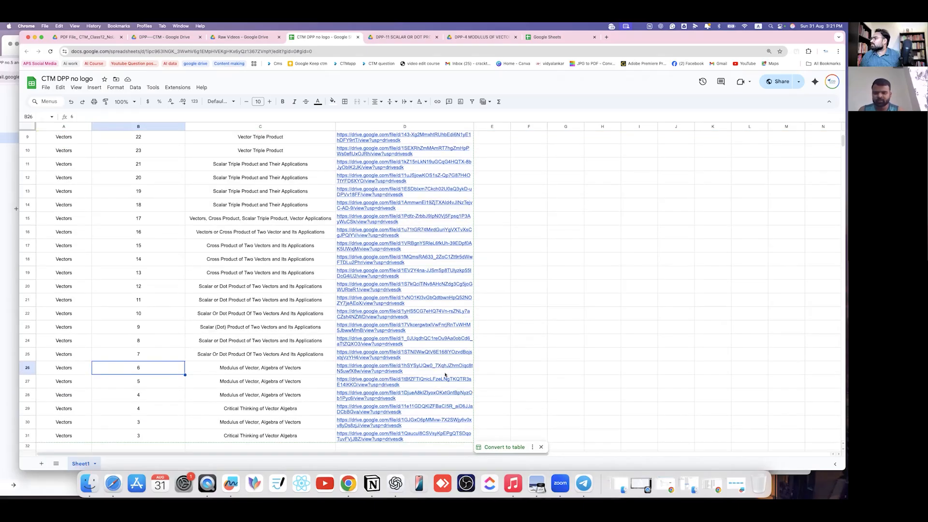
{"action": "left_click", "coordinate": [387, 365]}
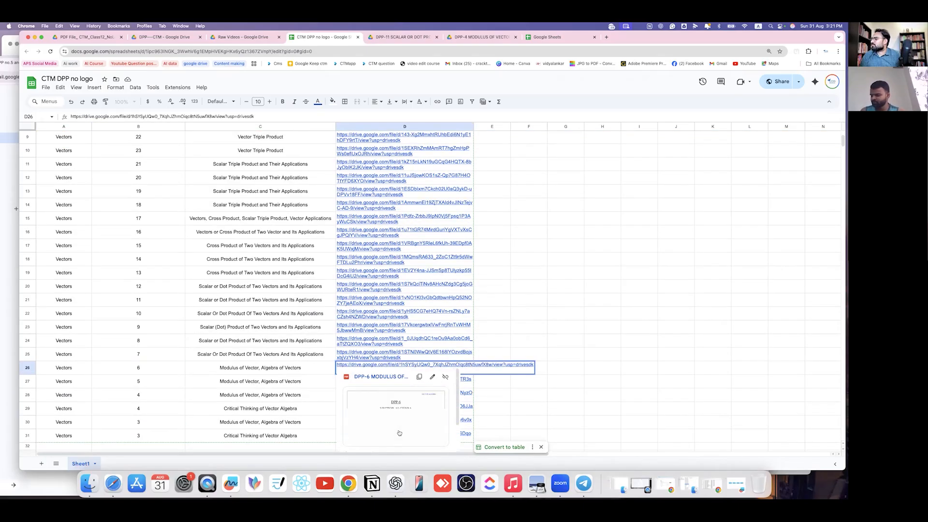
{"action": "left_click", "coordinate": [564, 316]}
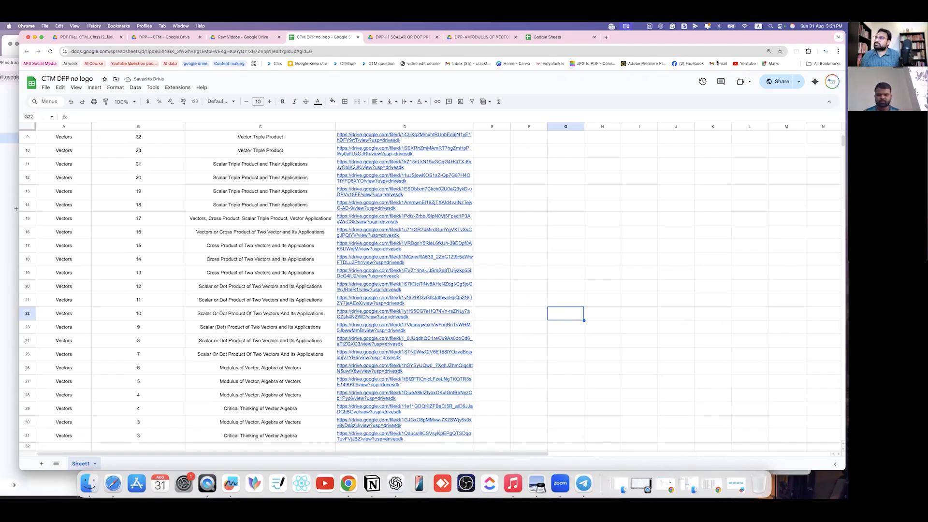
{"action": "left_click_drag", "start_coordinate": [727, 42], "coordinate": [662, 171]}
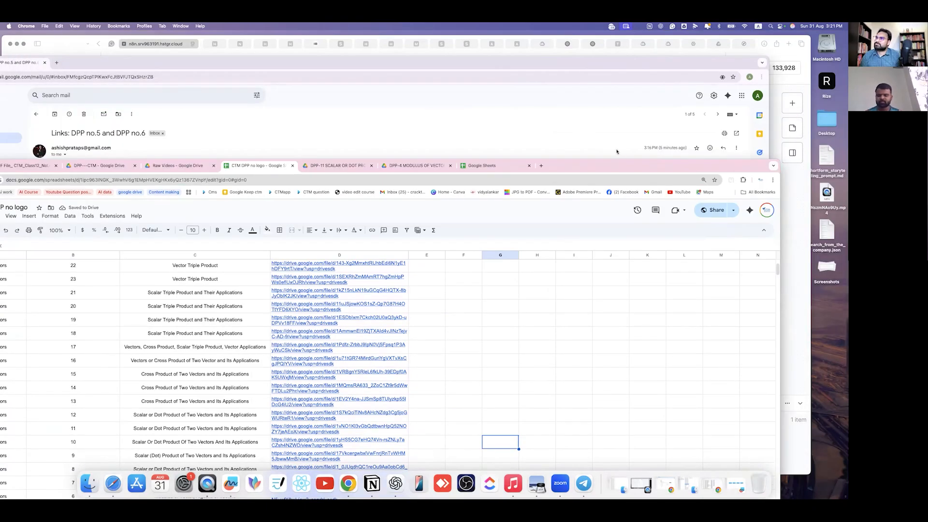
{"action": "left_click", "coordinate": [794, 232]}
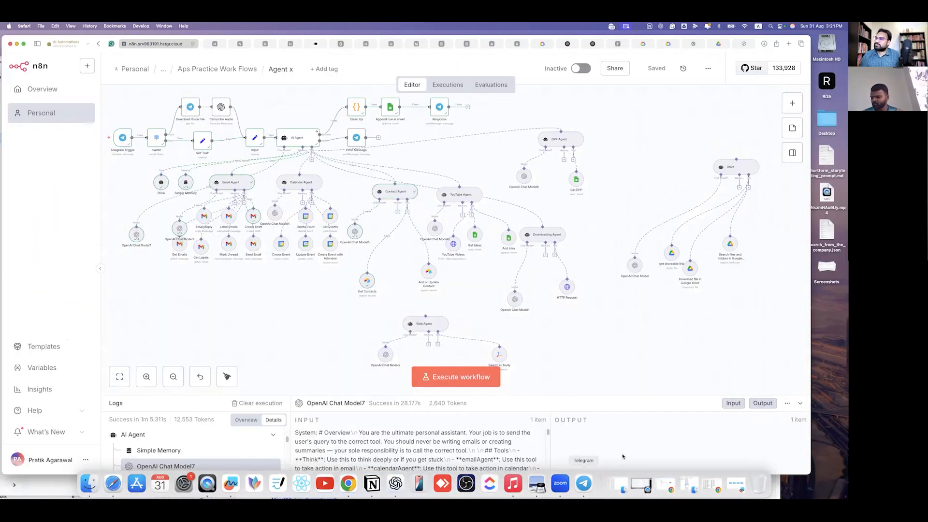
- Switch OpenAI Chat Model3 from gpt-4.1-mini to gpt-5-mini-2025-08-07
{"action": "left_click", "coordinate": [584, 483]}
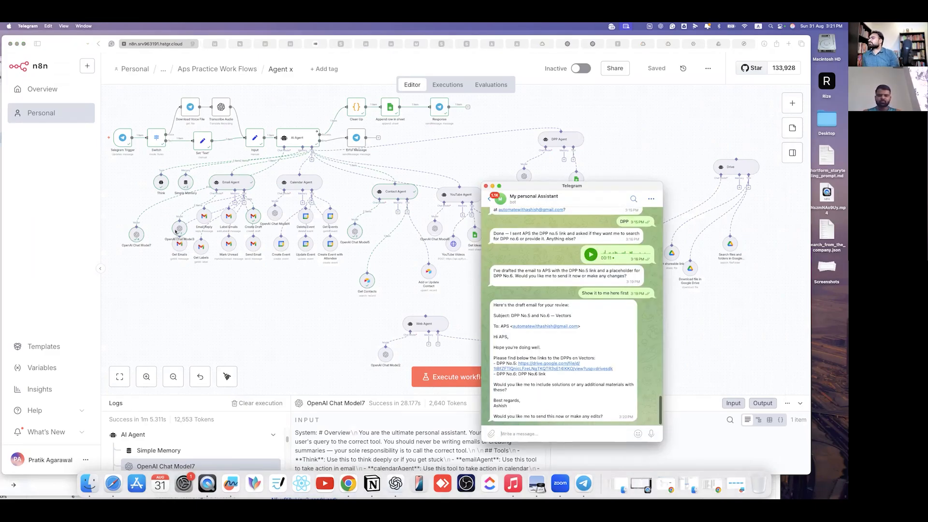
{"action": "left_click", "coordinate": [175, 181]}
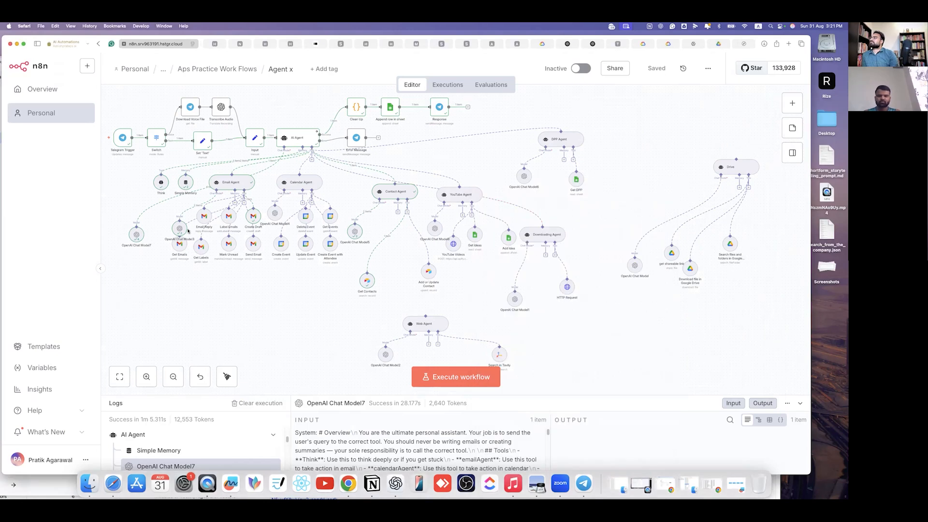
{"action": "left_click", "coordinate": [183, 229]}
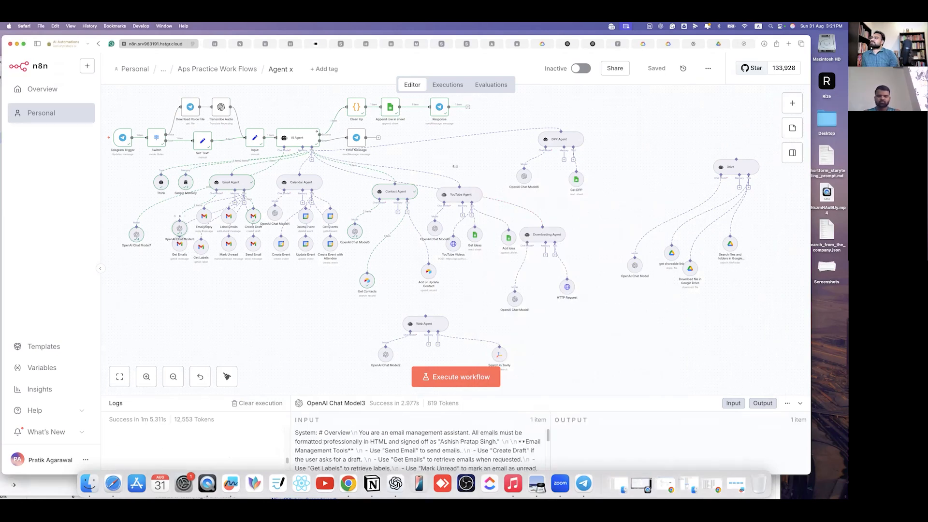
{"action": "key", "text": "Return"}
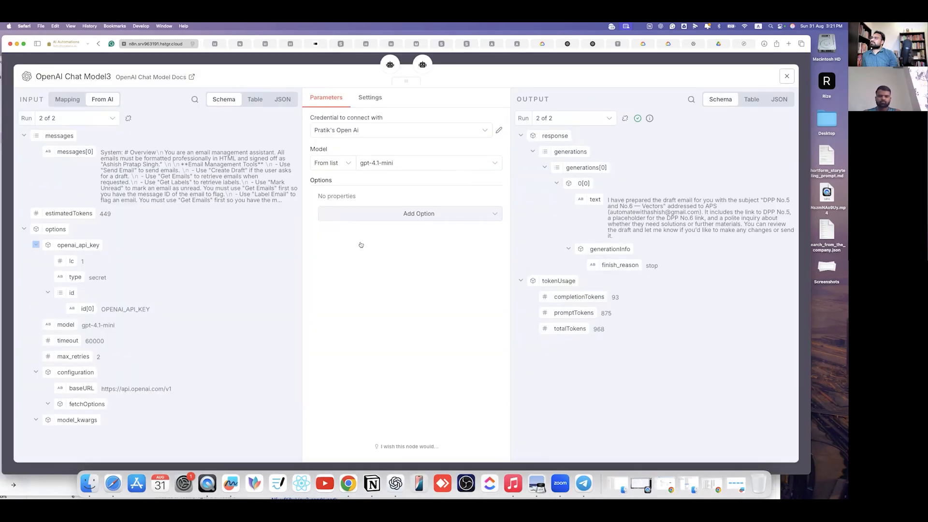
{"action": "left_click", "coordinate": [387, 163]}
{"action": "scroll", "coordinate": [356, 237], "scroll_direction": "down", "scroll_amount": 10}
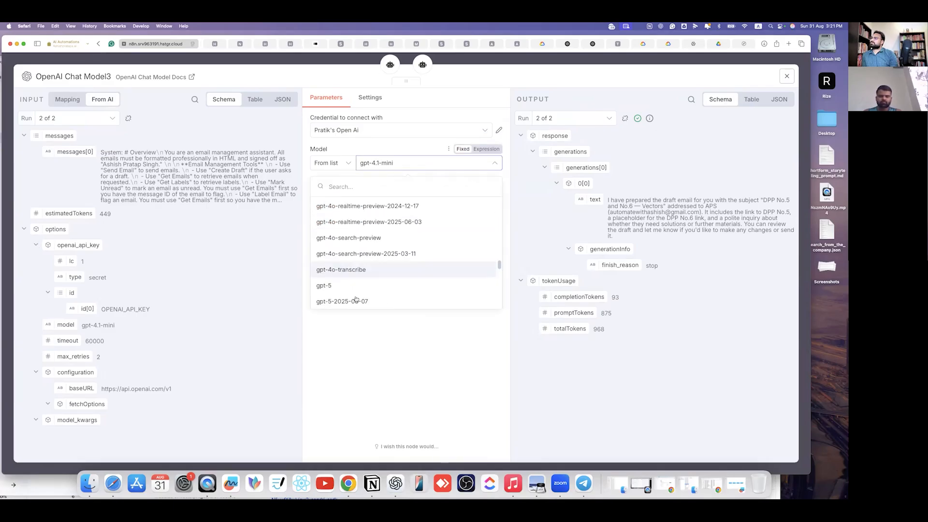
{"action": "scroll", "coordinate": [360, 237], "scroll_direction": "down", "scroll_amount": 5}
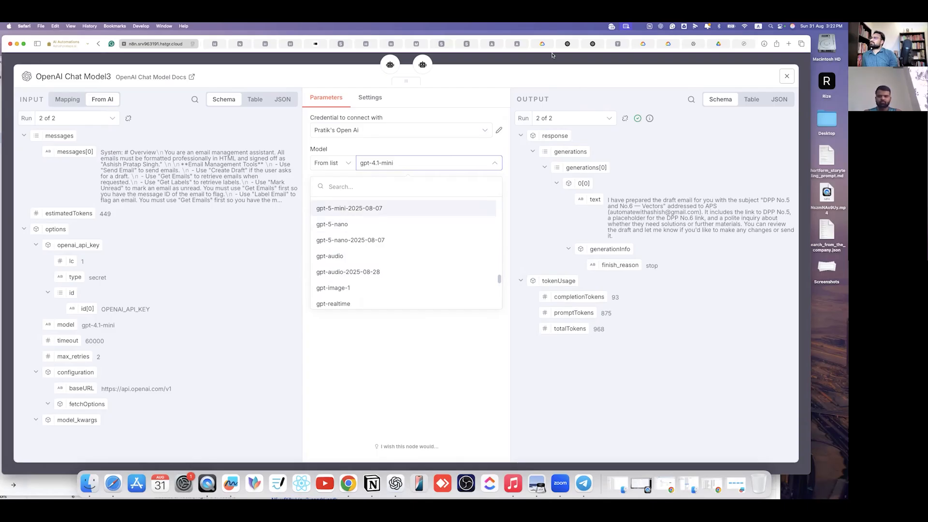
{"action": "key", "text": "Return"}
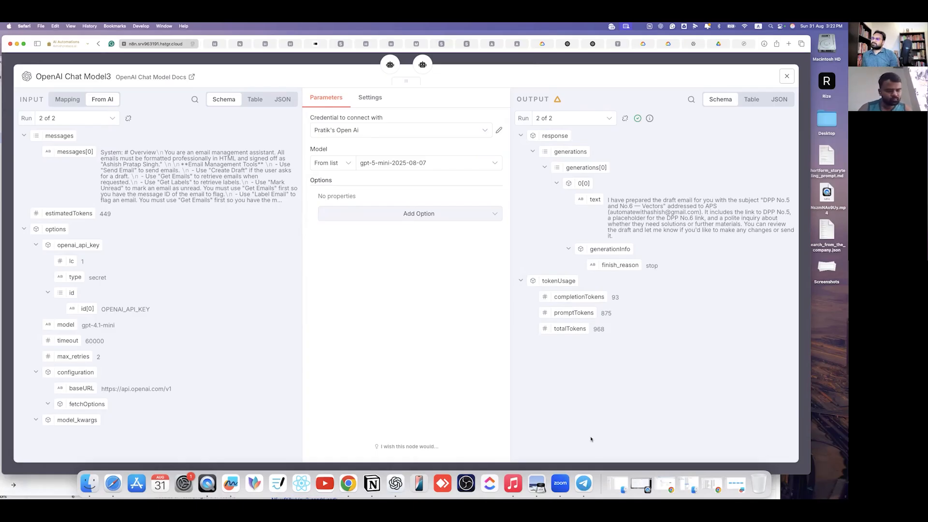
{"action": "key", "text": "Escape"}
{"action": "key", "text": "super+Tab"}
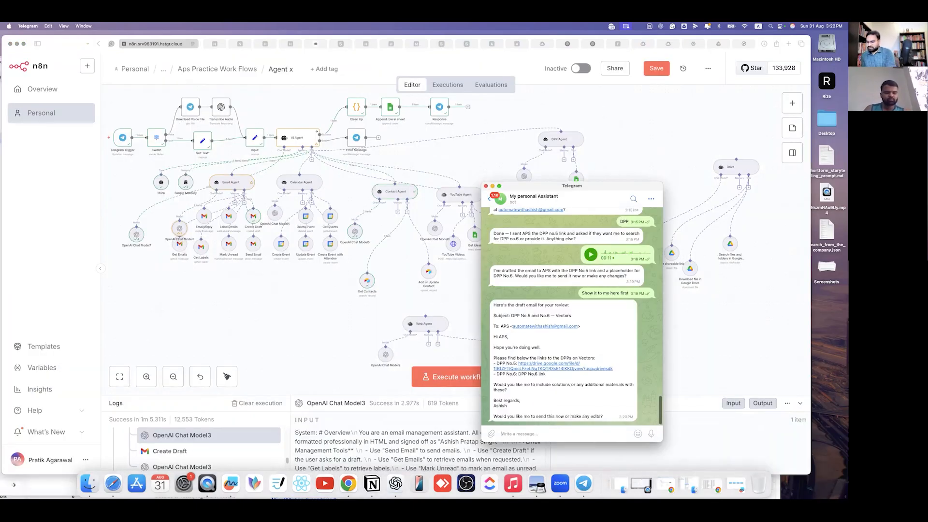
- Send the bot 'You have the kink in the DPP tool Search for it and add in the Dra'
{"action": "type", "text": "You have the"}
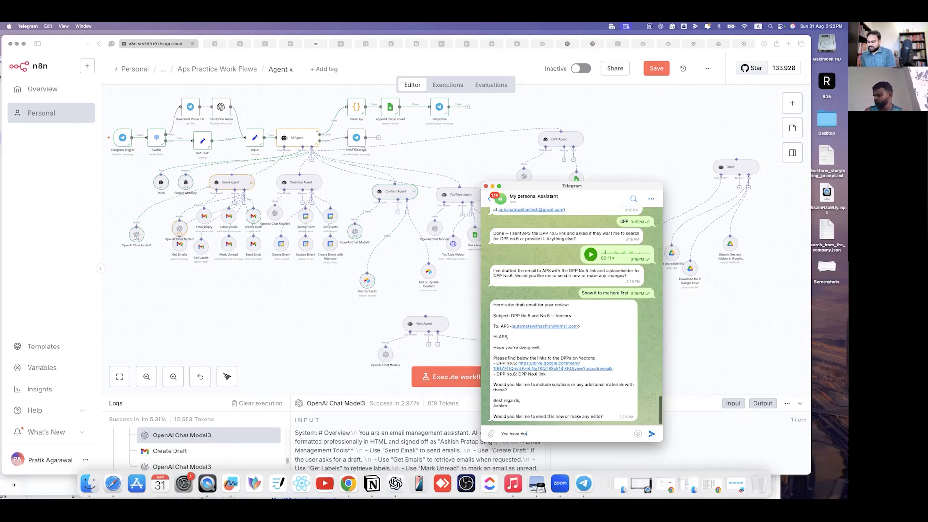
{"action": "type", "text": " kink "}
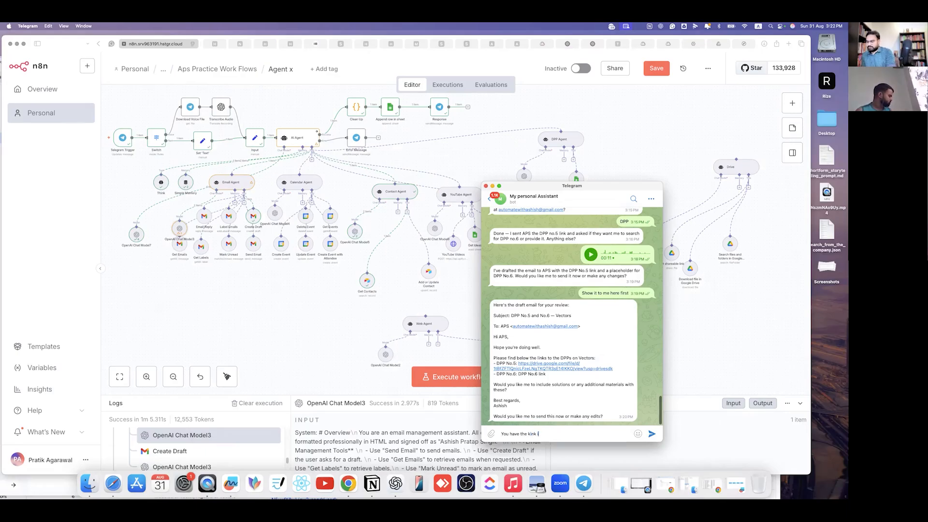
{"action": "type", "text": "in the DP"}
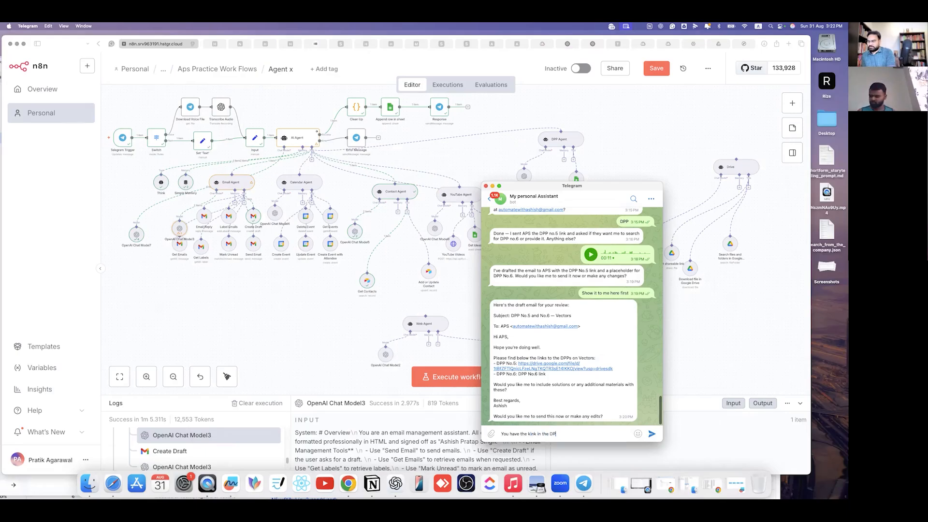
{"action": "type", "text": "P tool "}
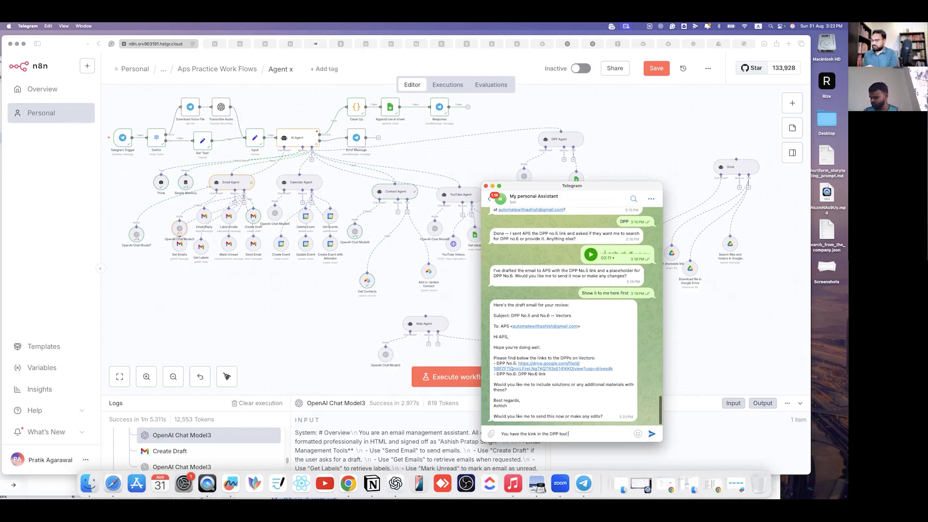
{"action": "type", "text": "Search"}
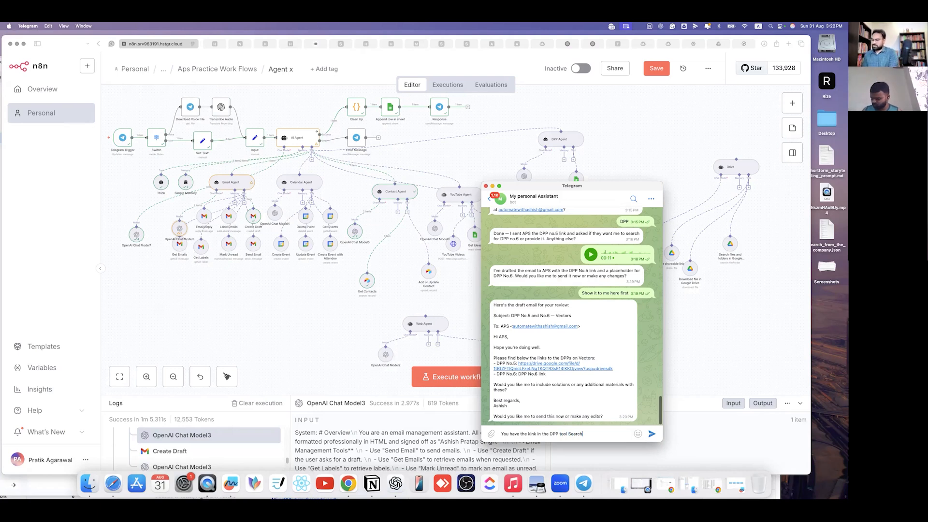
{"action": "type", "text": " for it and add"}
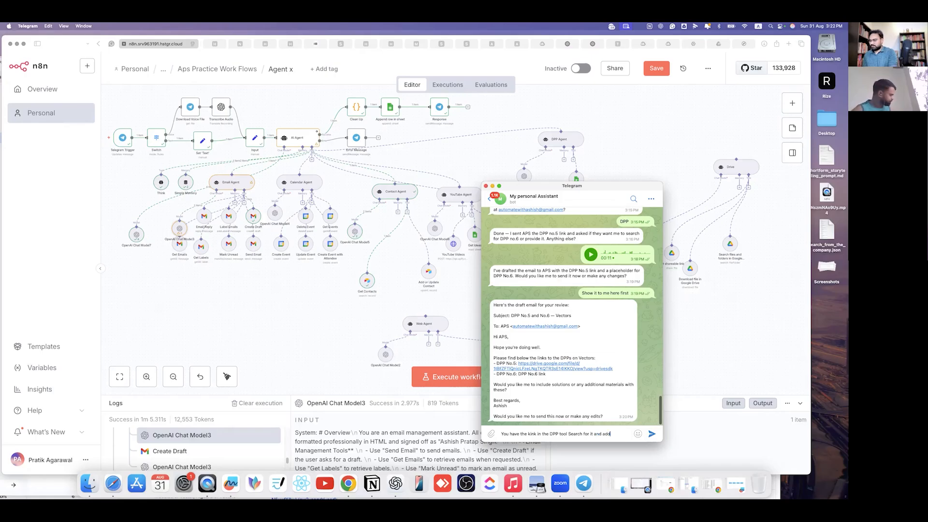
{"action": "type", "text": " in the Draft"}
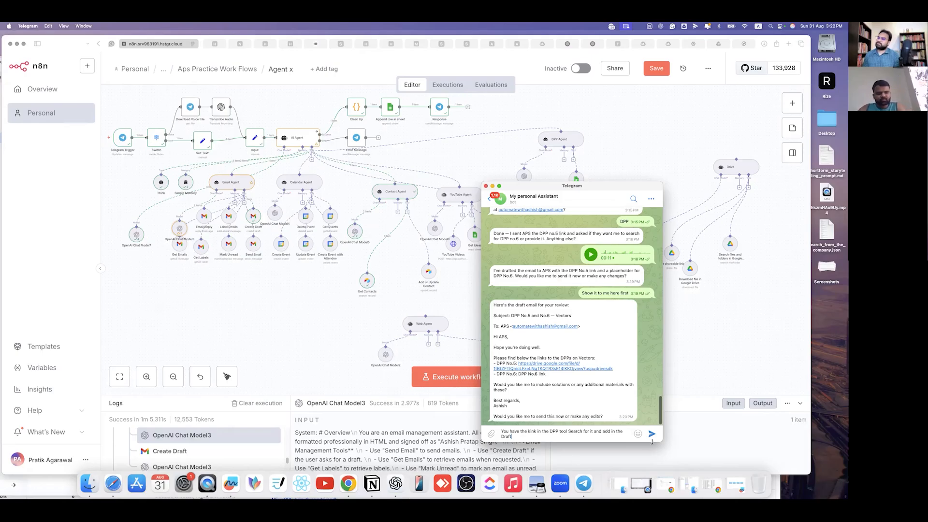
{"action": "left_click", "coordinate": [653, 435]}
{"action": "left_click", "coordinate": [457, 382]}
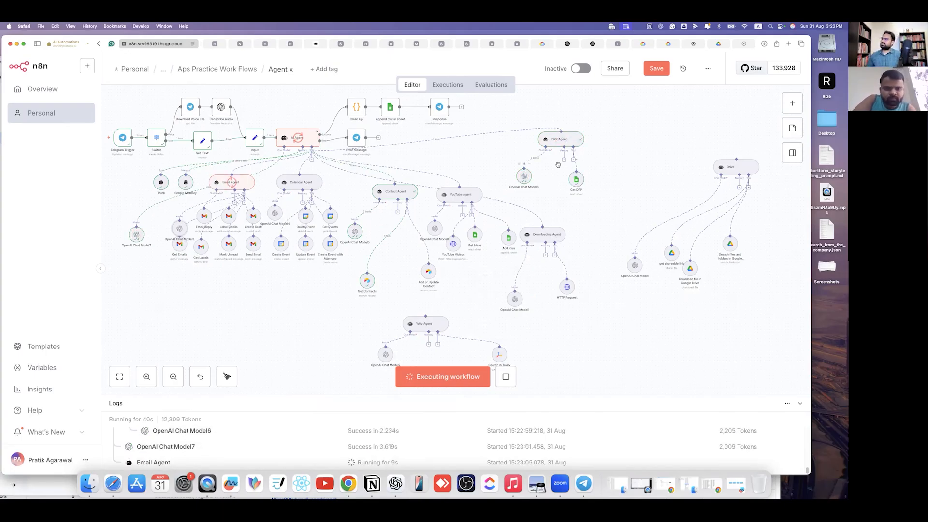
- Zoom the canvas while the run proceeds until the Response node's bad request error appears
{"action": "scroll", "coordinate": [559, 167], "scroll_direction": "up", "scroll_amount": 3}
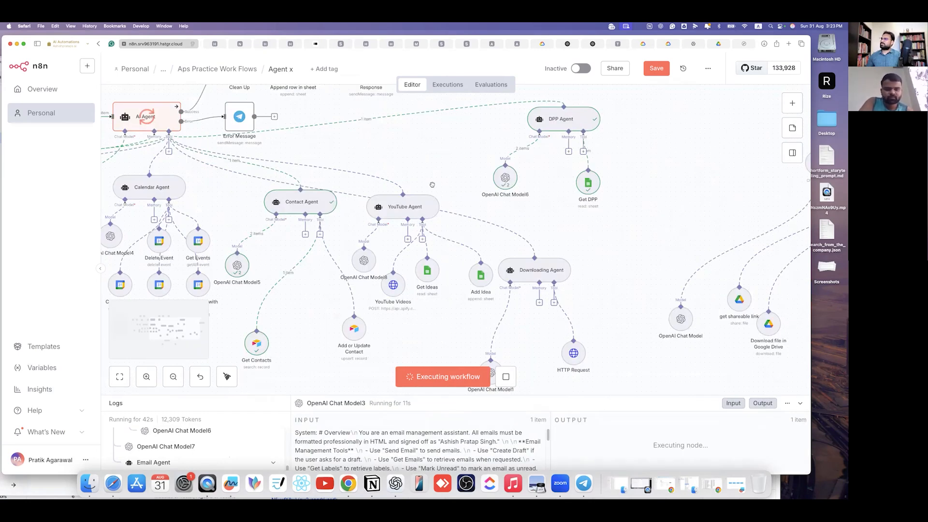
{"action": "scroll", "coordinate": [432, 185], "scroll_direction": "up", "scroll_amount": 2}
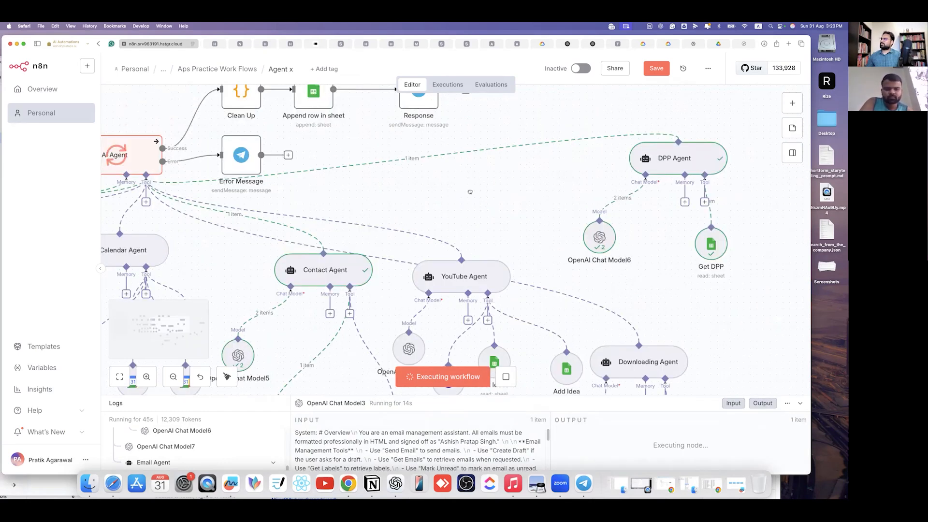
{"action": "scroll", "coordinate": [249, 190], "scroll_direction": "down", "scroll_amount": 2}
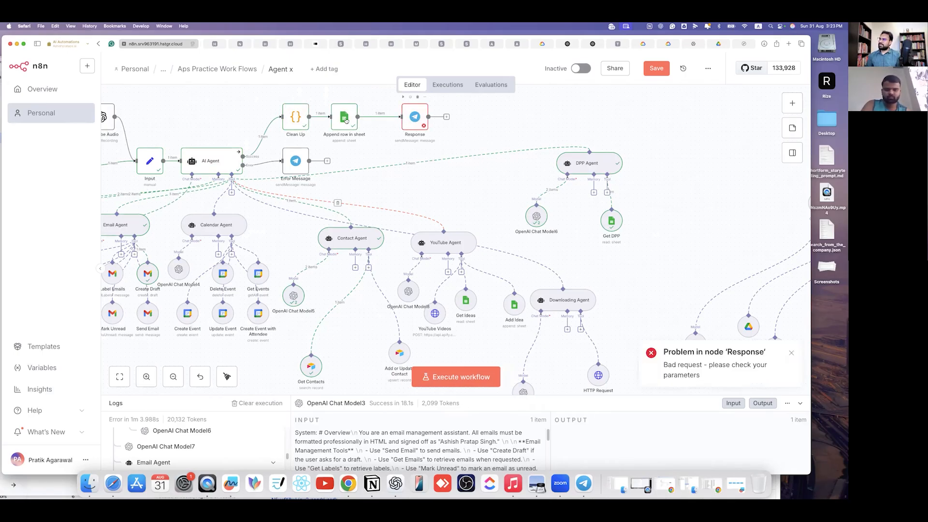
- Open the failed Response node and expand the Clean Up data in its input
{"action": "left_click", "coordinate": [419, 119]}
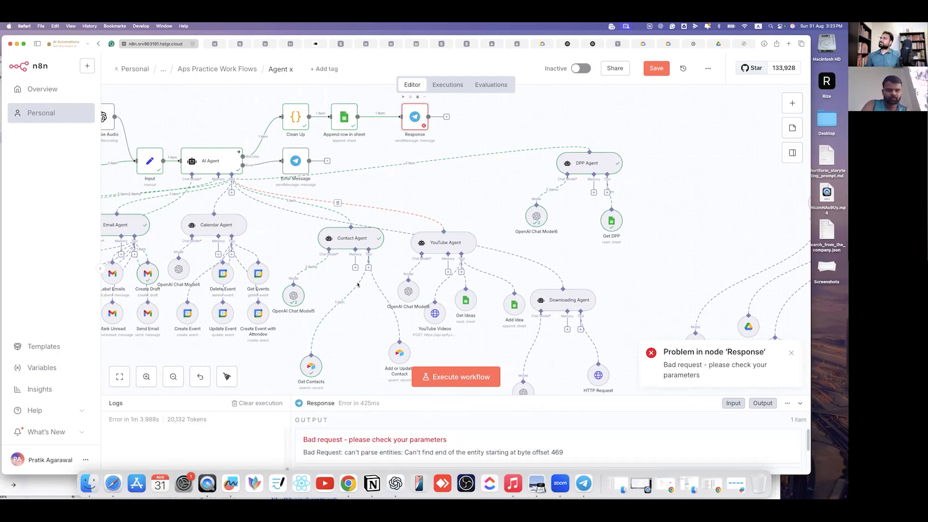
{"action": "key", "text": "Return"}
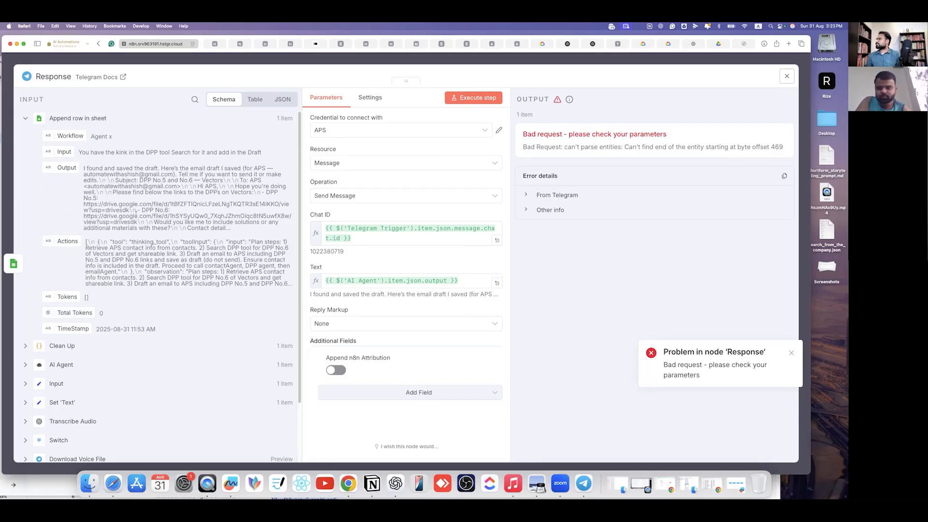
{"action": "left_click_drag", "start_coordinate": [86, 152], "coordinate": [261, 152]}
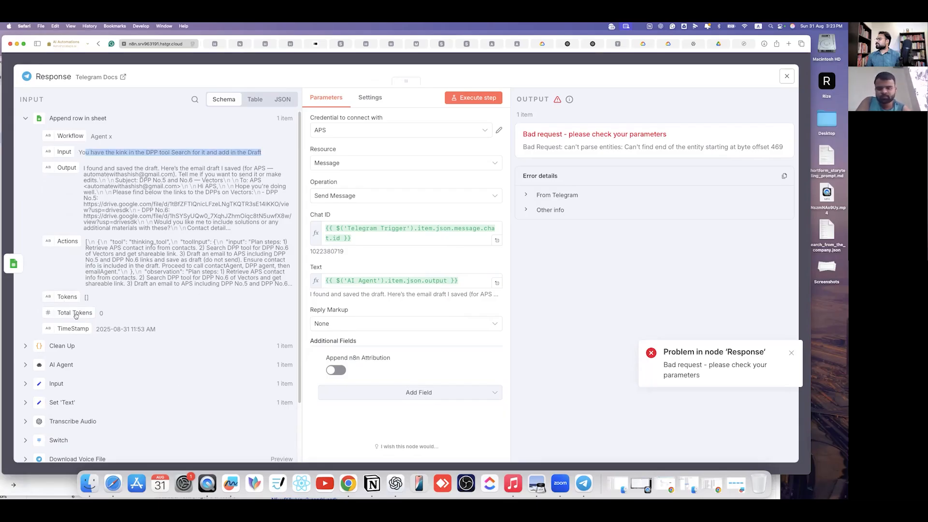
{"action": "left_click", "coordinate": [231, 348]}
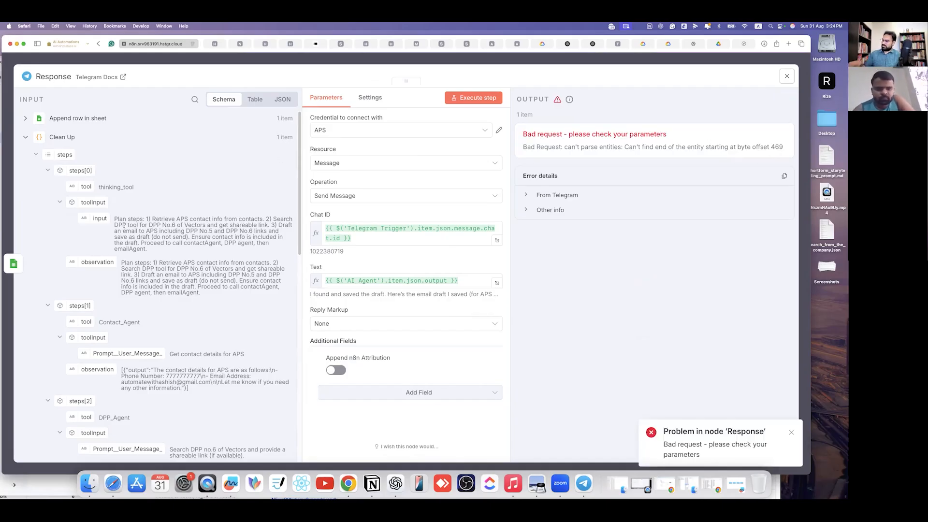
- Screenshot the Response node's error and switch to ChatGPT for help
{"action": "key", "text": "super+shift+4"}
{"action": "key", "text": "Escape"}
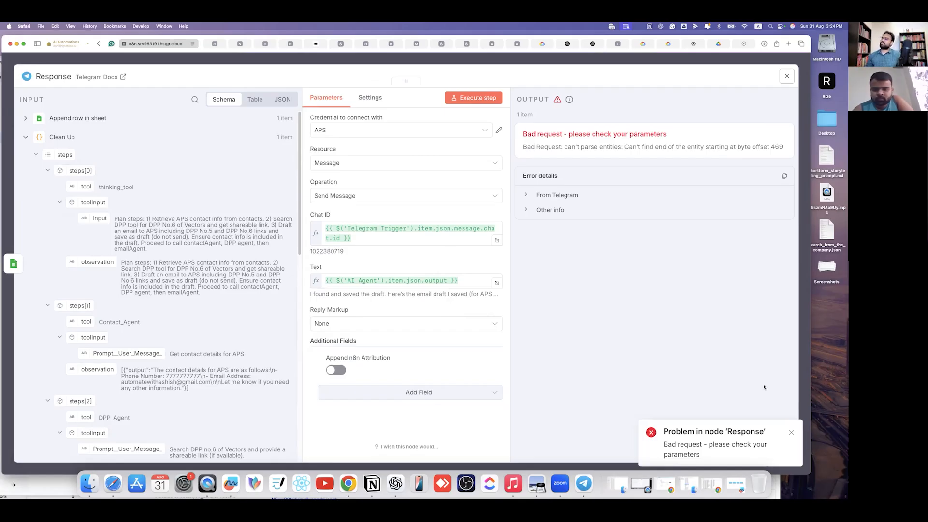
{"action": "left_click", "coordinate": [396, 482]}
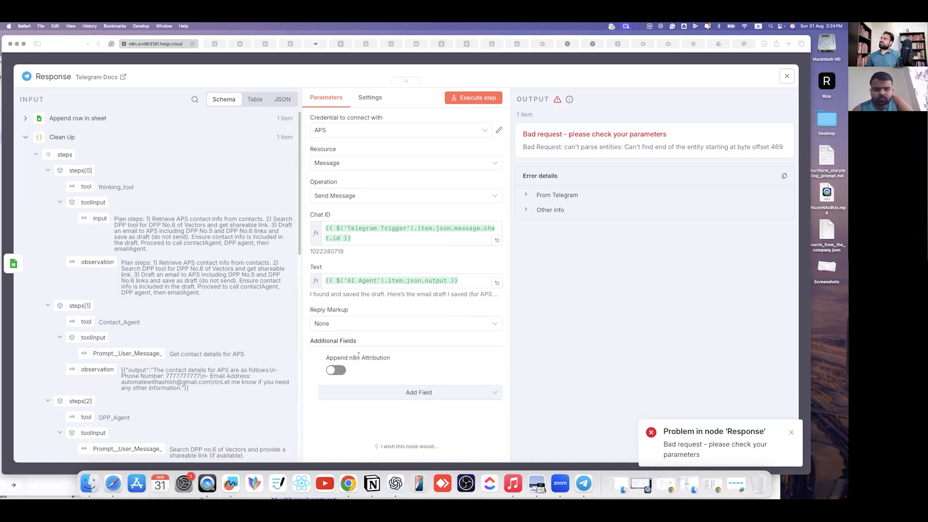
{"action": "scroll", "coordinate": [318, 410], "scroll_direction": "down", "scroll_amount": 10}
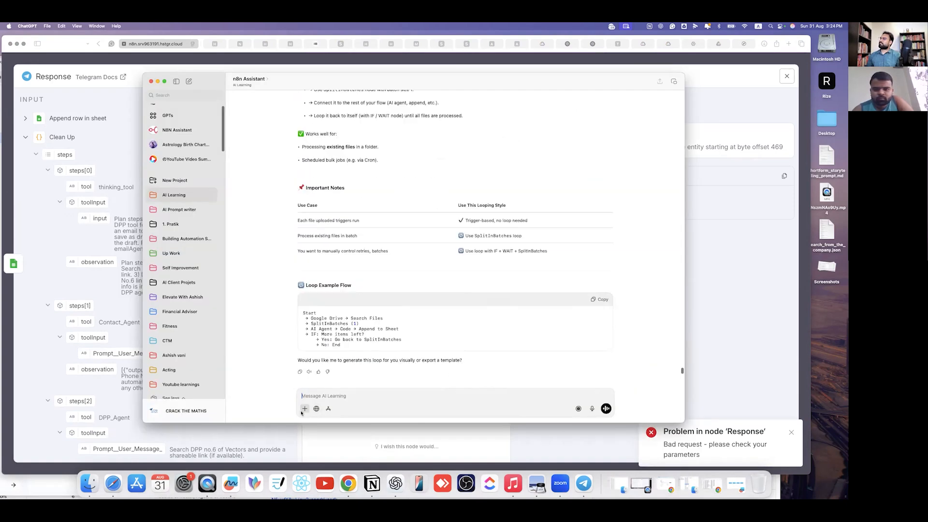
- Attach the 3.24.11 PM desktop screenshot to the n8n Assistant chat and send it
{"action": "scroll", "coordinate": [383, 275], "scroll_direction": "up", "scroll_amount": 1}
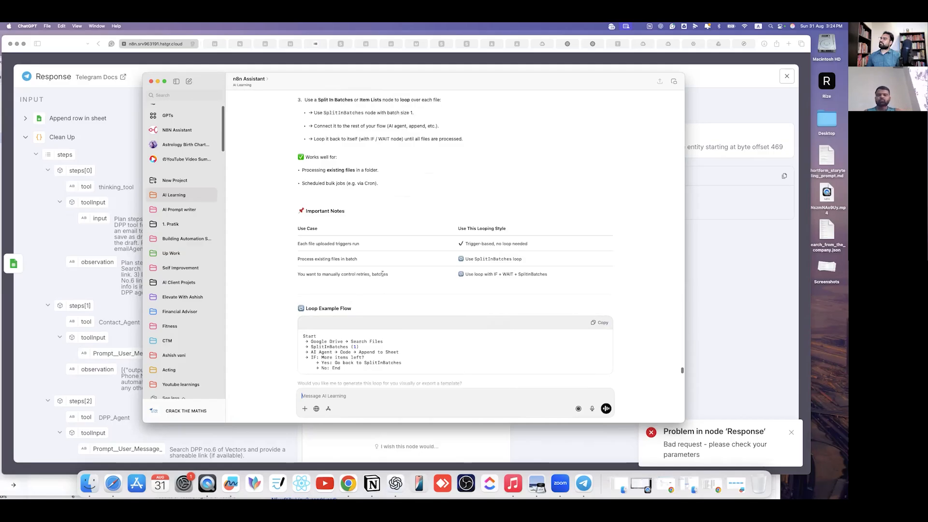
{"action": "scroll", "coordinate": [384, 270], "scroll_direction": "up", "scroll_amount": 5}
{"action": "scroll", "coordinate": [384, 265], "scroll_direction": "down", "scroll_amount": 5}
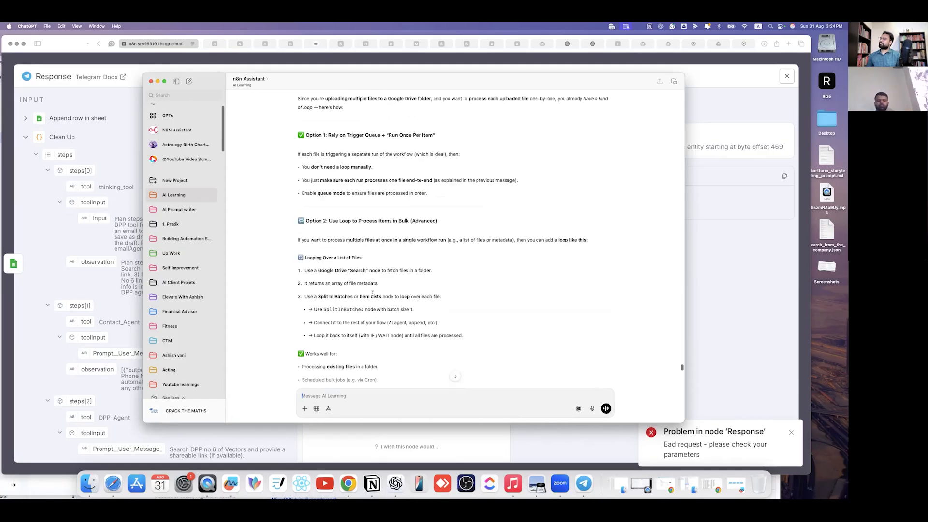
{"action": "scroll", "coordinate": [307, 394], "scroll_direction": "down", "scroll_amount": 4}
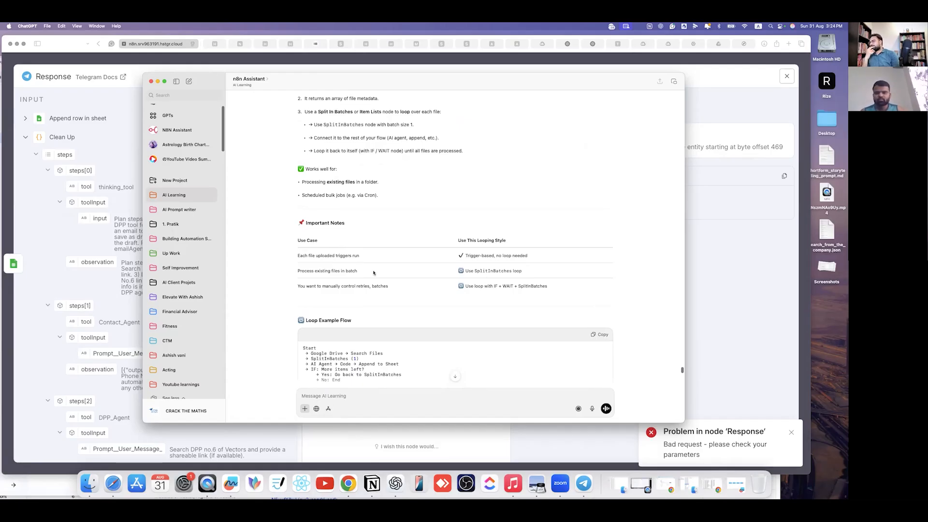
{"action": "scroll", "coordinate": [372, 279], "scroll_direction": "down", "scroll_amount": 5}
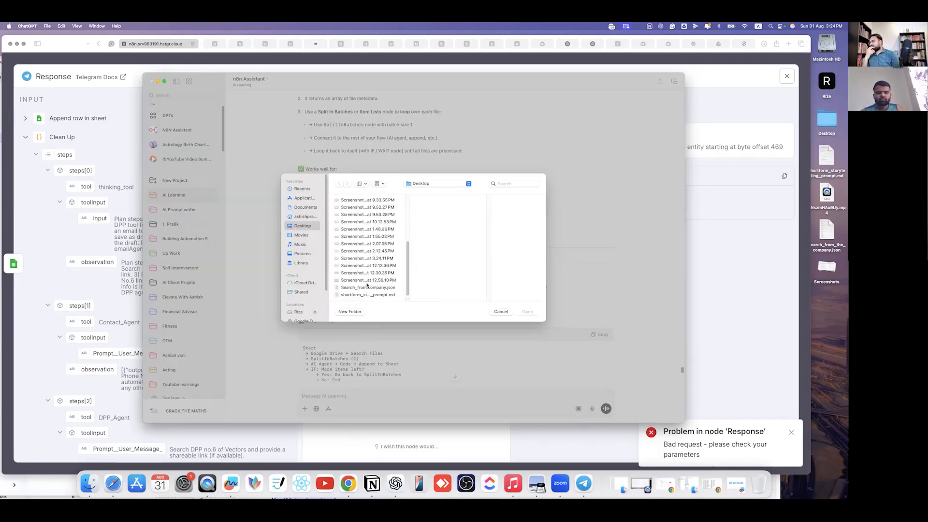
{"action": "left_click", "coordinate": [366, 282]}
{"action": "left_click", "coordinate": [368, 273]}
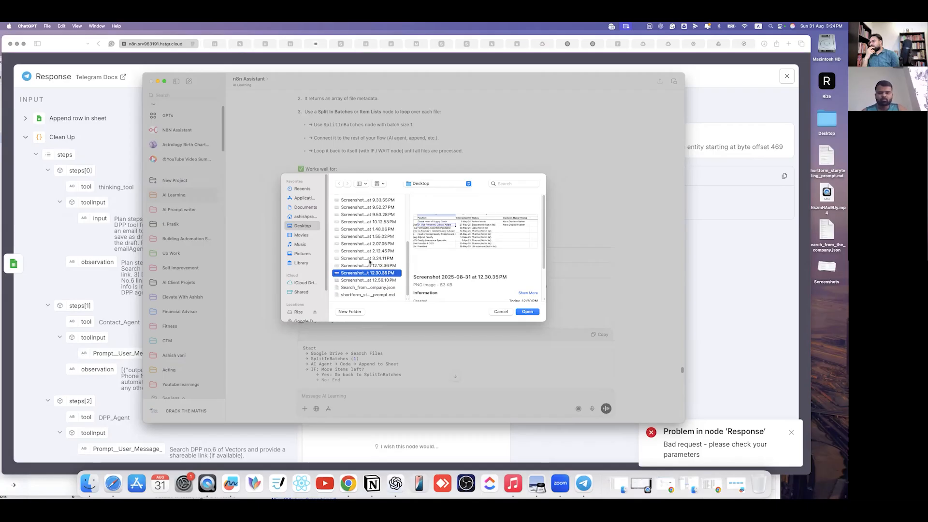
{"action": "key", "text": "Up"}
{"action": "key", "text": "Up"}
{"action": "left_click", "coordinate": [533, 311]}
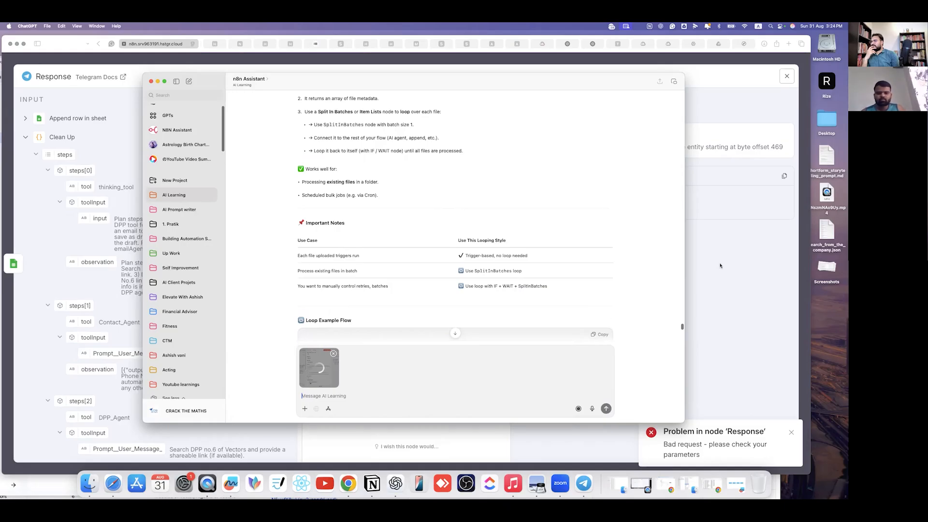
{"action": "key", "text": "Return"}
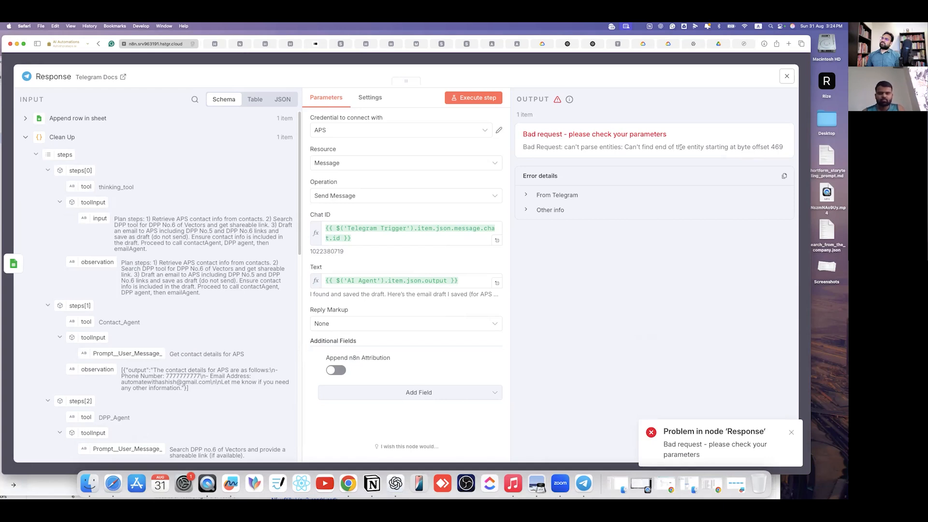
- Review the byte offset 469 error, then close the Response node details
{"action": "mouse_move", "coordinate": [781, 146]}
{"action": "left_mouse_down"}
{"action": "mouse_move", "coordinate": [682, 147]}
{"action": "mouse_move", "coordinate": [764, 147]}
{"action": "left_mouse_up"}
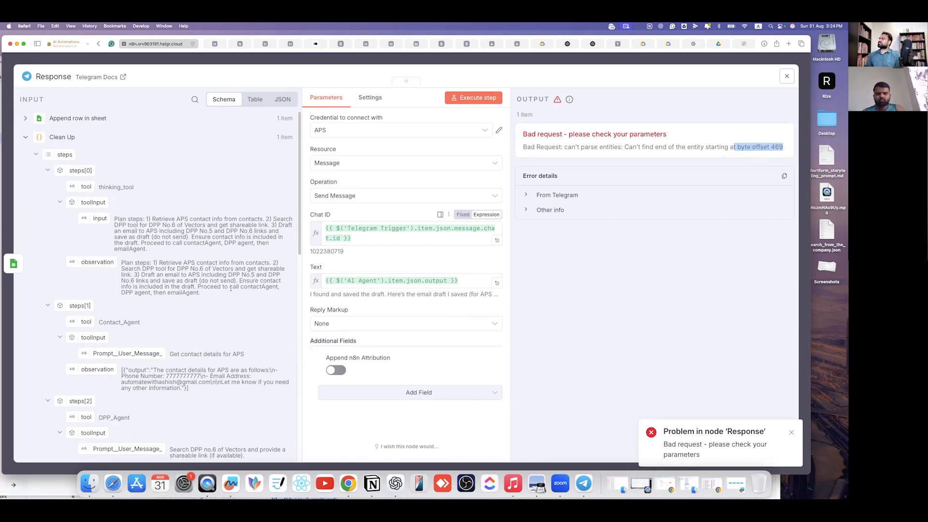
{"action": "scroll", "coordinate": [230, 289], "scroll_direction": "down", "scroll_amount": 6}
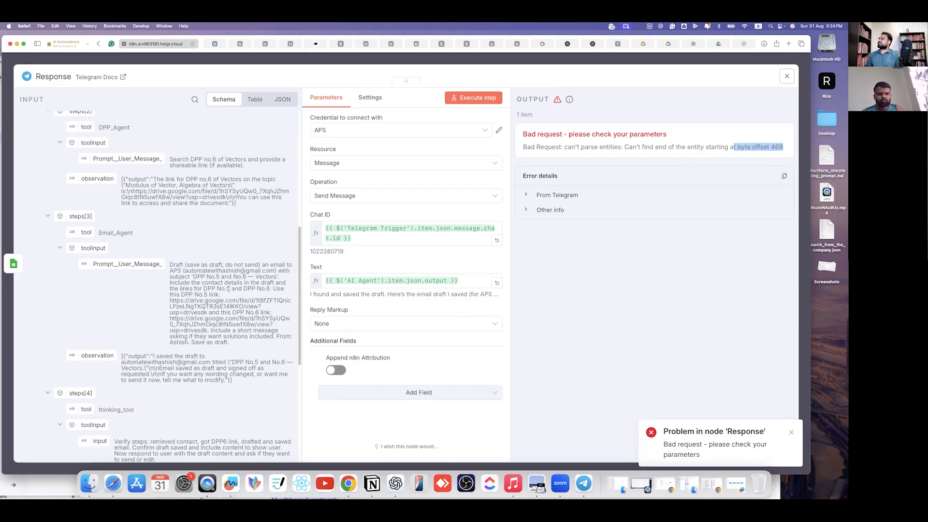
{"action": "scroll", "coordinate": [228, 289], "scroll_direction": "down", "scroll_amount": 4}
{"action": "scroll", "coordinate": [229, 289], "scroll_direction": "up", "scroll_amount": 6}
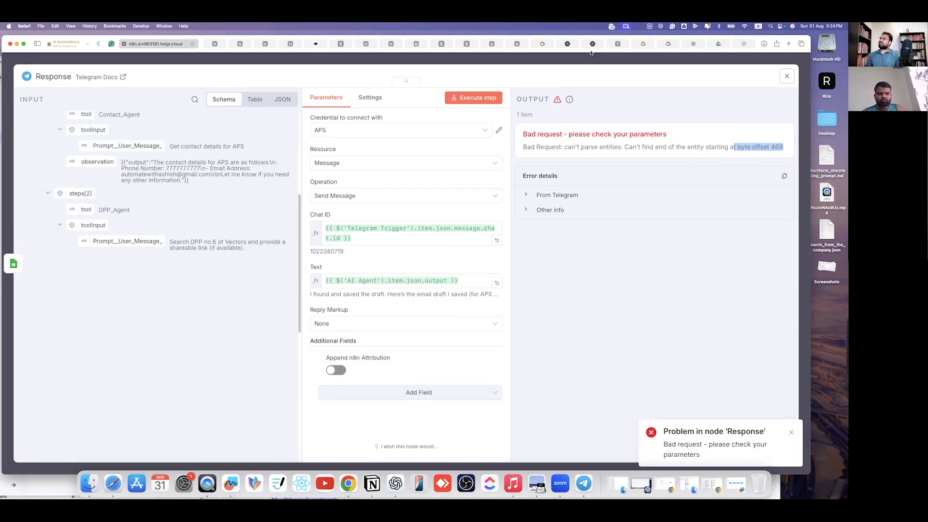
{"action": "left_click", "coordinate": [576, 63]}
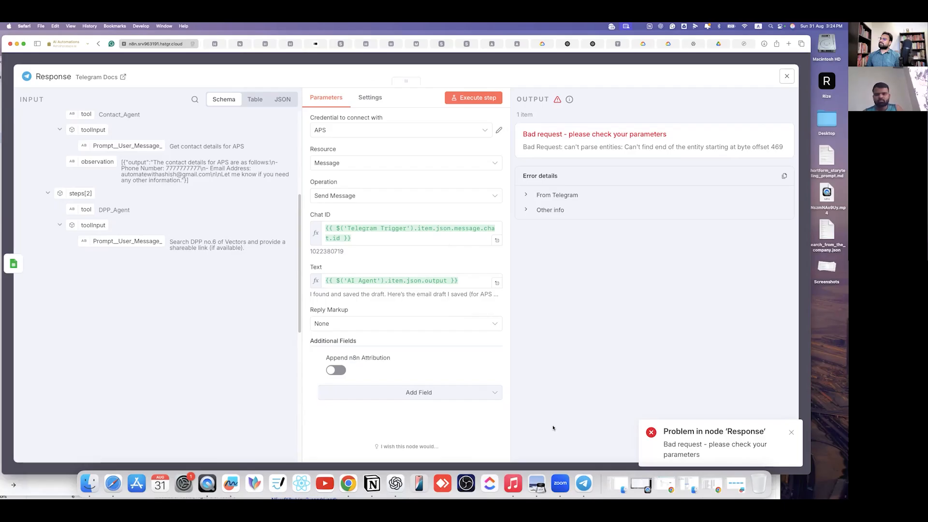
{"action": "key", "text": "Escape"}
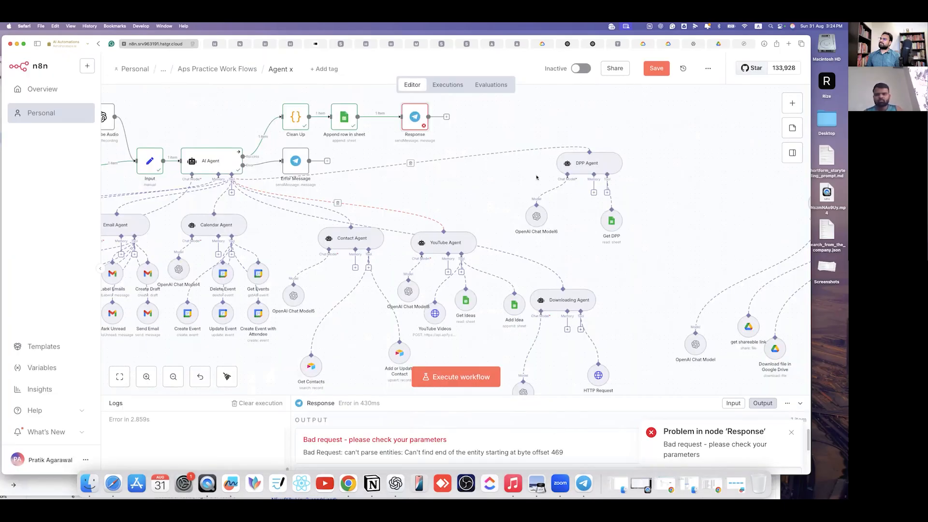
{"action": "key", "text": "super+Tab"}
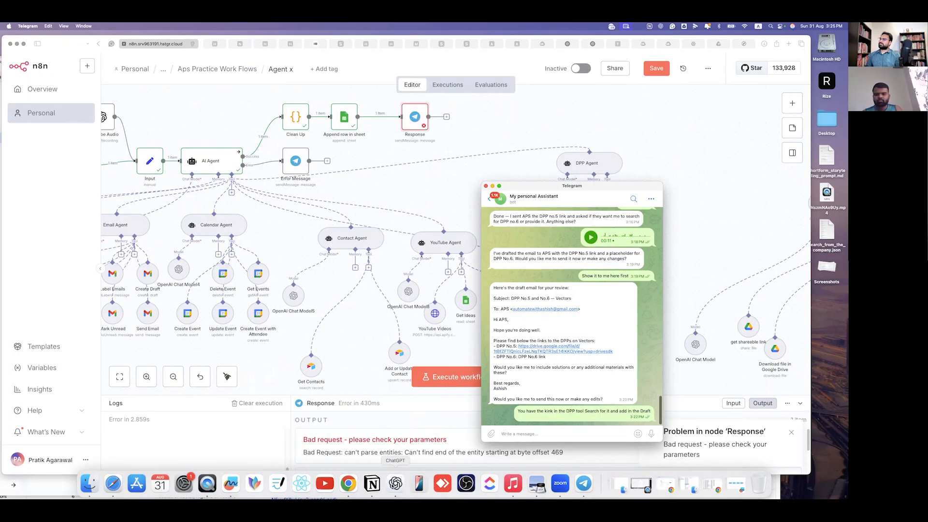
- Review ChatGPT's explanation of the Telegram parse-entities error and its plain-text or escape options
{"action": "left_click", "coordinate": [395, 483]}
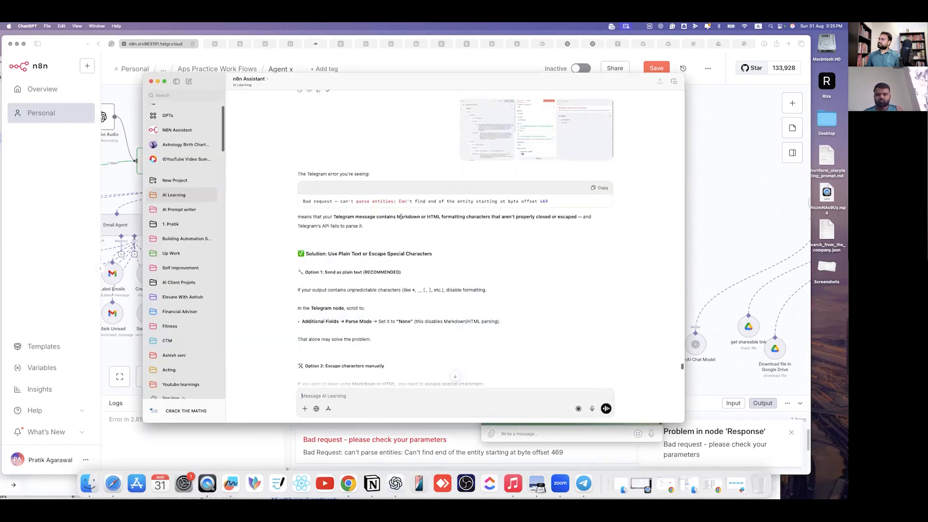
{"action": "left_click_drag", "start_coordinate": [429, 217], "coordinate": [583, 219]}
{"action": "left_click_drag", "start_coordinate": [298, 225], "coordinate": [393, 226]}
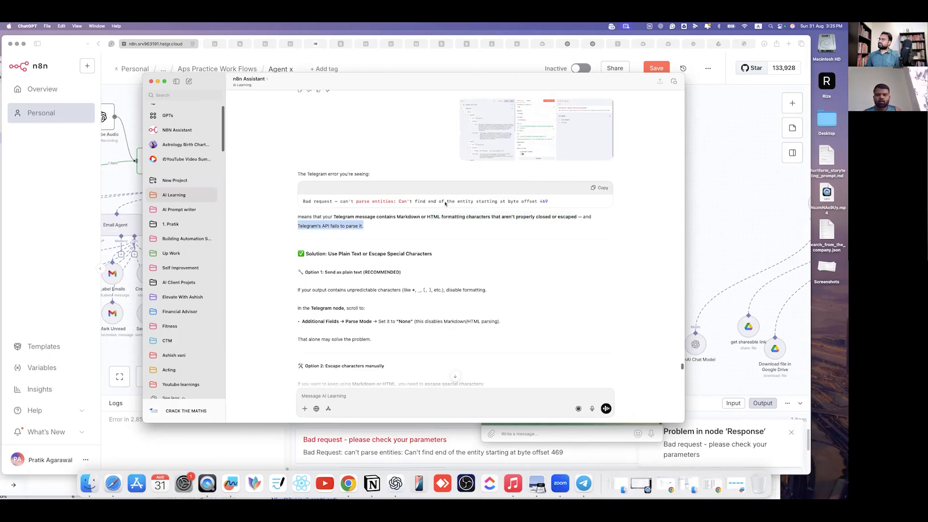
{"action": "left_click", "coordinate": [482, 204]}
{"action": "left_click_drag", "start_coordinate": [555, 204], "coordinate": [356, 202]}
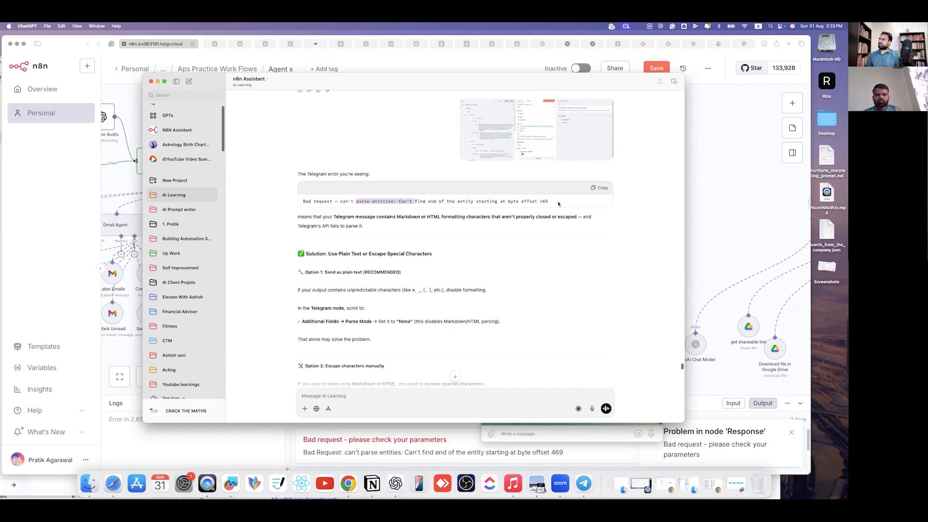
{"action": "scroll", "coordinate": [321, 263], "scroll_direction": "down", "scroll_amount": 1}
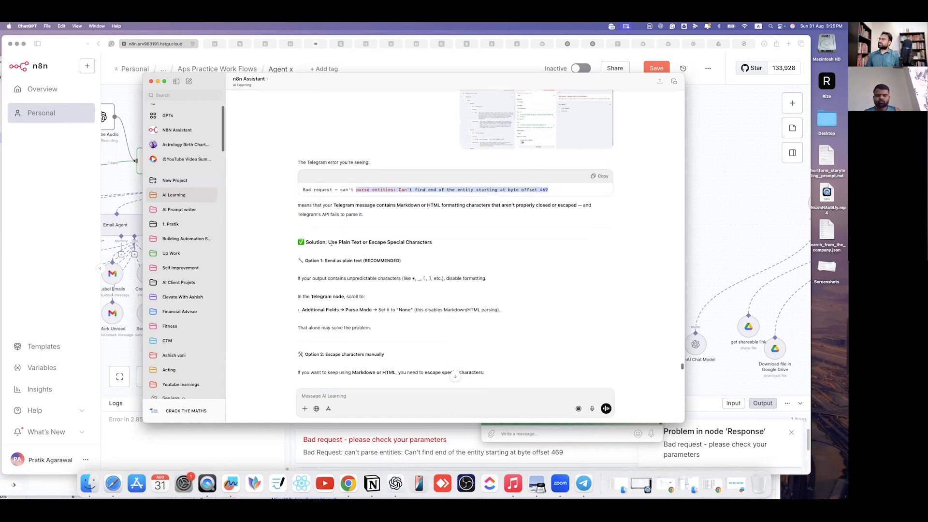
{"action": "left_click_drag", "start_coordinate": [327, 243], "coordinate": [447, 245]}
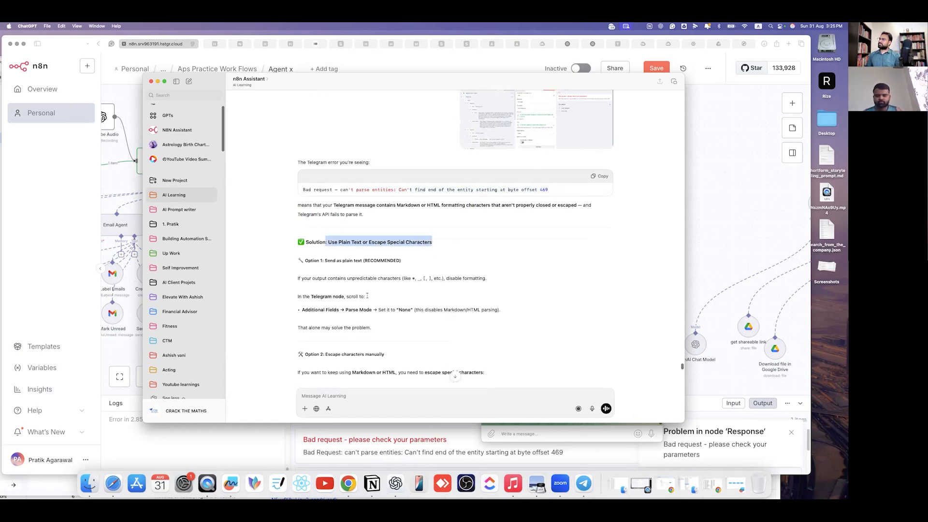
- Copy the escapeTelegramMarkdown JavaScript code block from the reply
{"action": "scroll", "coordinate": [369, 297], "scroll_direction": "down", "scroll_amount": 1}
{"action": "scroll", "coordinate": [369, 296], "scroll_direction": "down", "scroll_amount": 1}
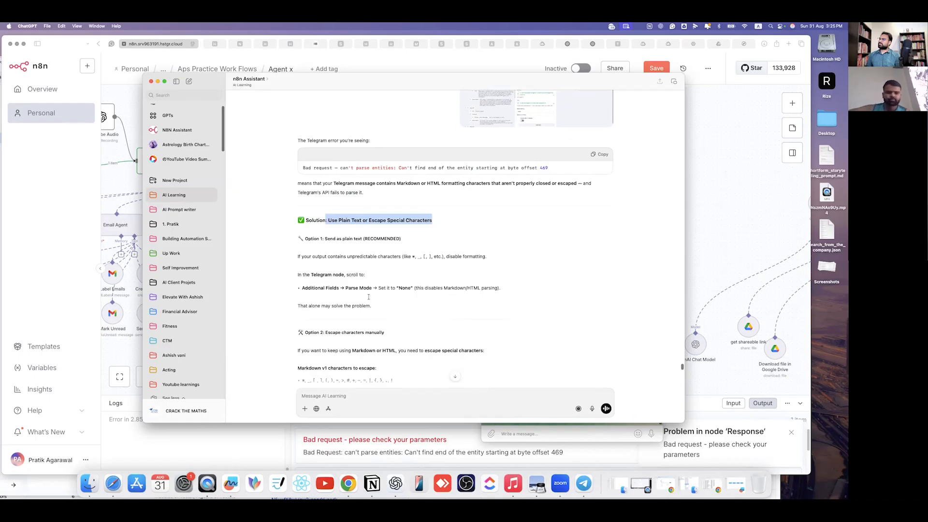
{"action": "scroll", "coordinate": [368, 297], "scroll_direction": "down", "scroll_amount": 10}
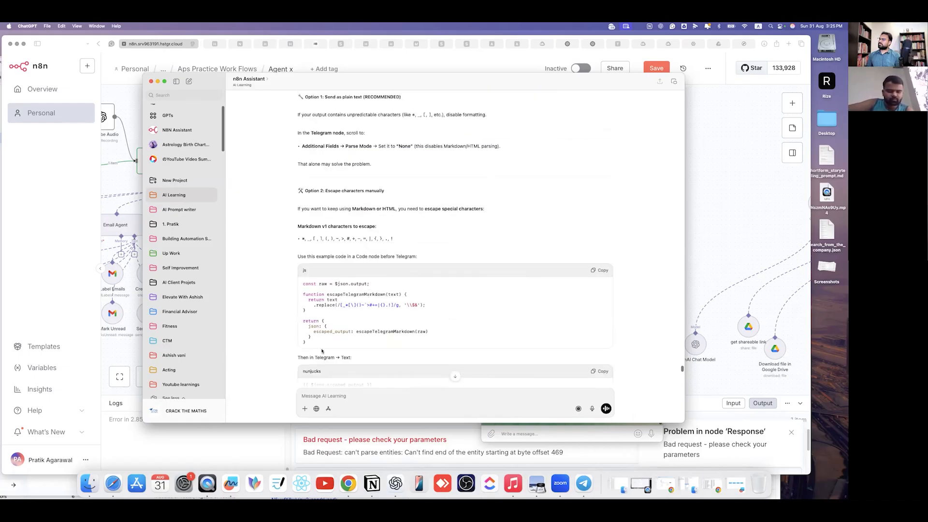
{"action": "left_click", "coordinate": [599, 270]}
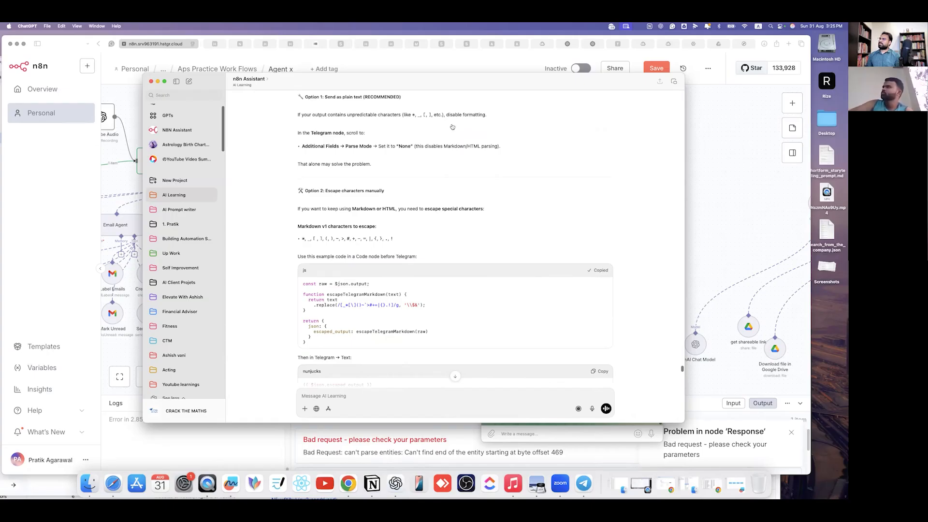
{"action": "key", "text": "super+Tab"}
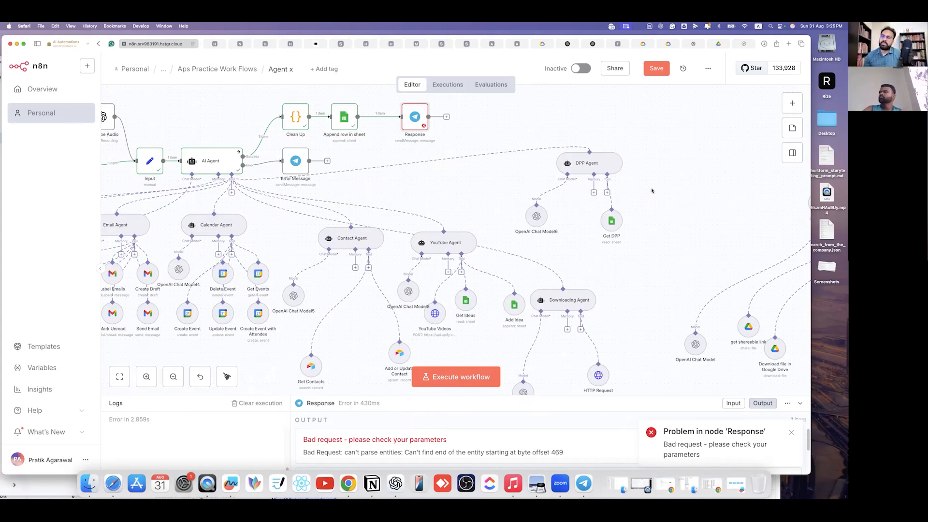
- Add a Code node whose script is replaced with the copied escapeTelegramMarkdown code
{"action": "left_click_drag", "start_coordinate": [411, 119], "coordinate": [527, 123]}
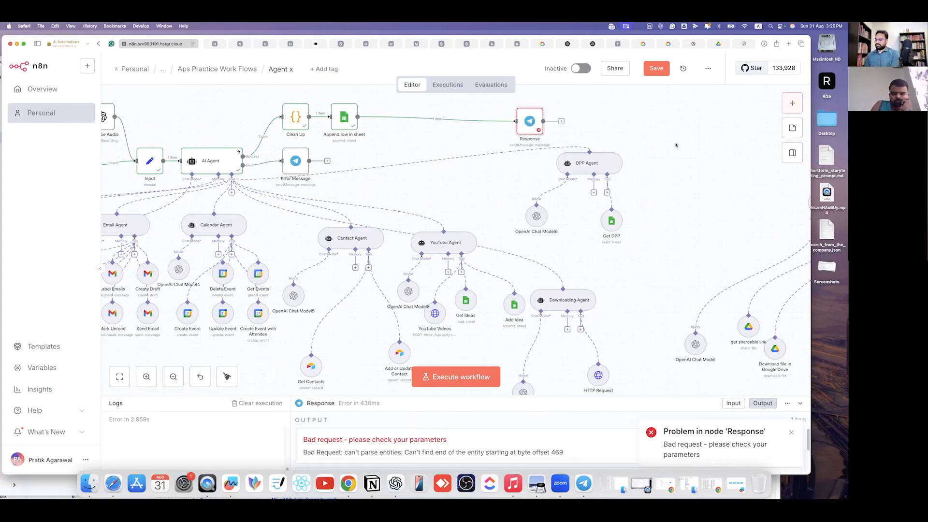
{"action": "key", "text": "Tab"}
{"action": "type", "text": "code"}
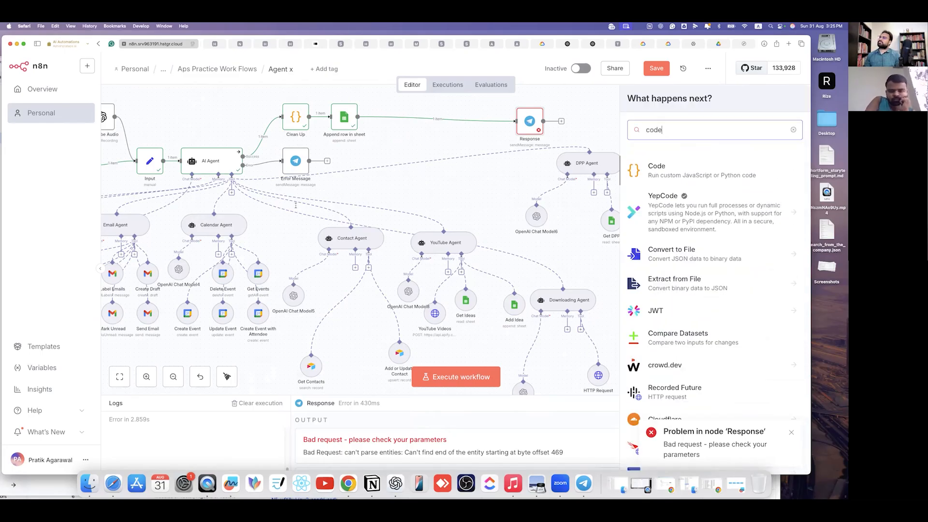
{"action": "key", "text": "Return"}
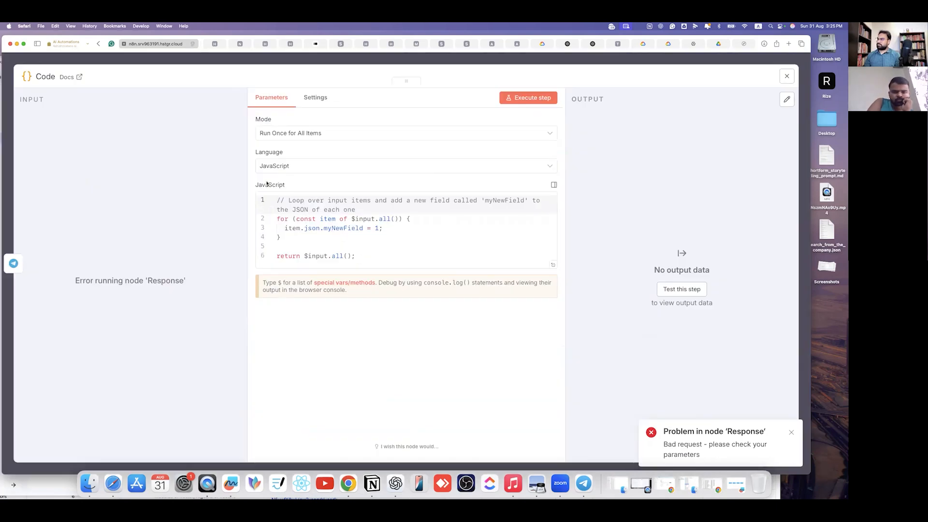
{"action": "key", "text": "super+a"}
{"action": "key", "text": "super+v"}
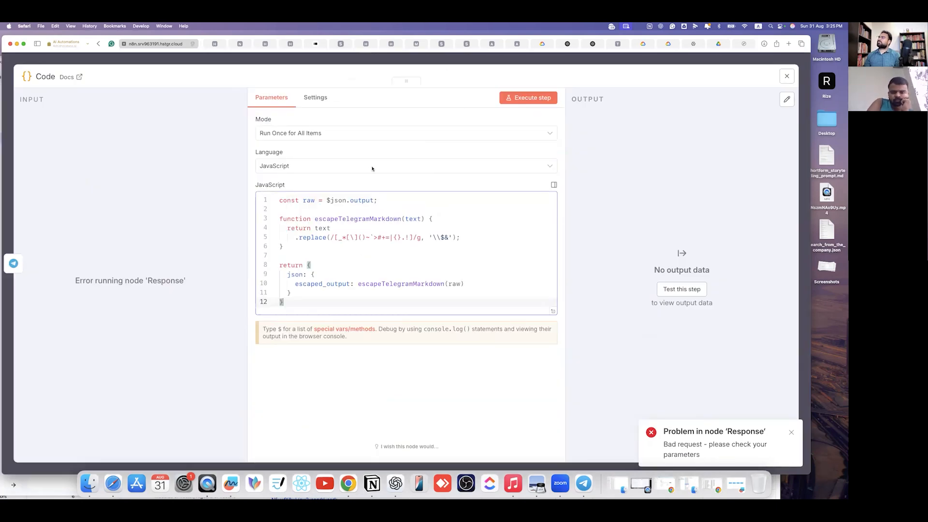
{"action": "key", "text": "Escape"}
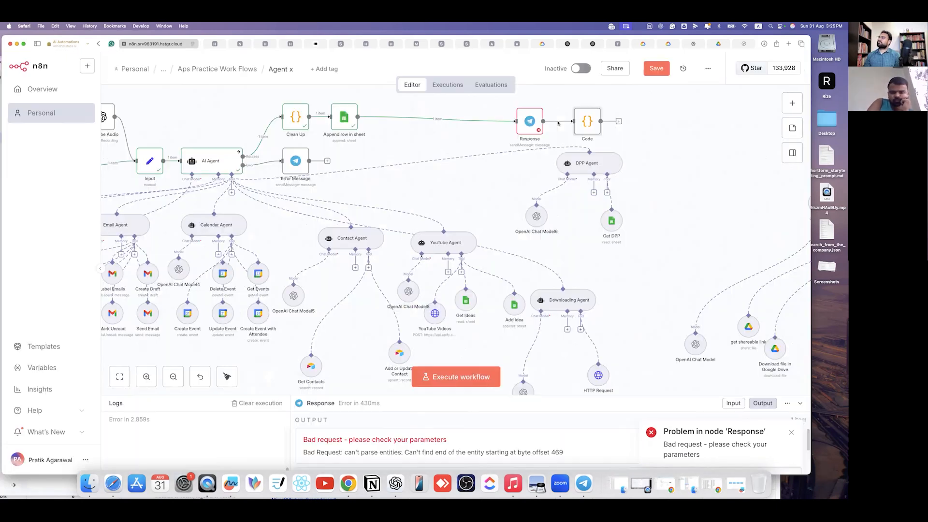
- Rewire the flow as Append row in sheet → Code → Response
{"action": "left_click", "coordinate": [440, 119]}
{"action": "left_click_drag", "start_coordinate": [587, 121], "coordinate": [437, 117]}
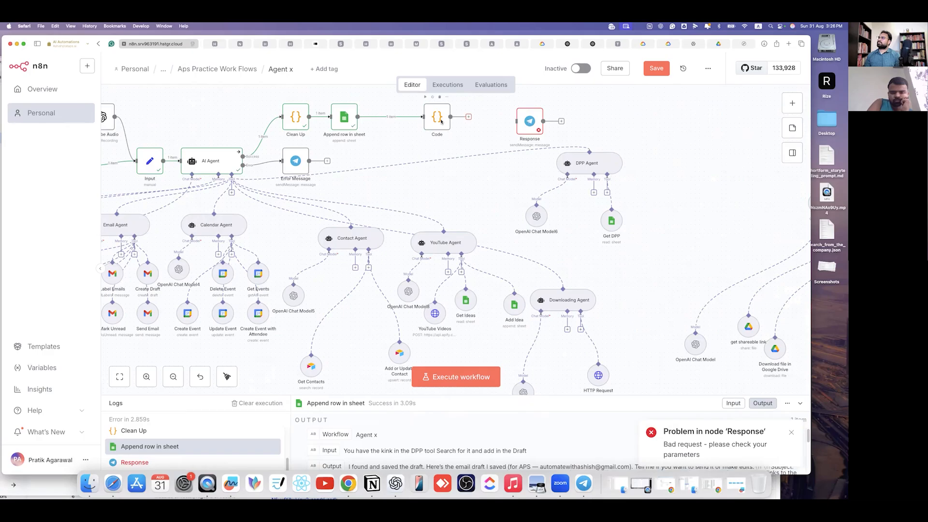
{"action": "left_click_drag", "start_coordinate": [468, 117], "coordinate": [516, 121]}
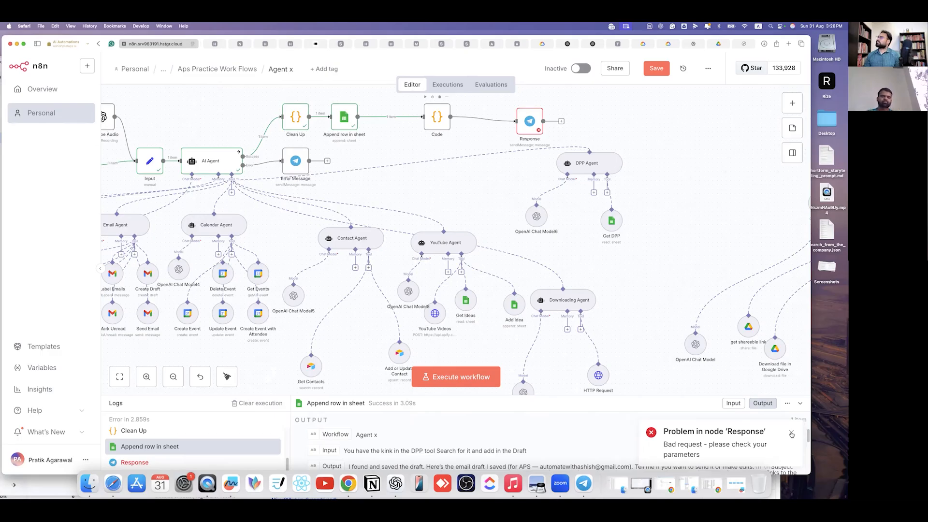
- Execute the Code node and screenshot its 'reading replace' line 5 error
{"action": "double_click", "coordinate": [437, 117]}
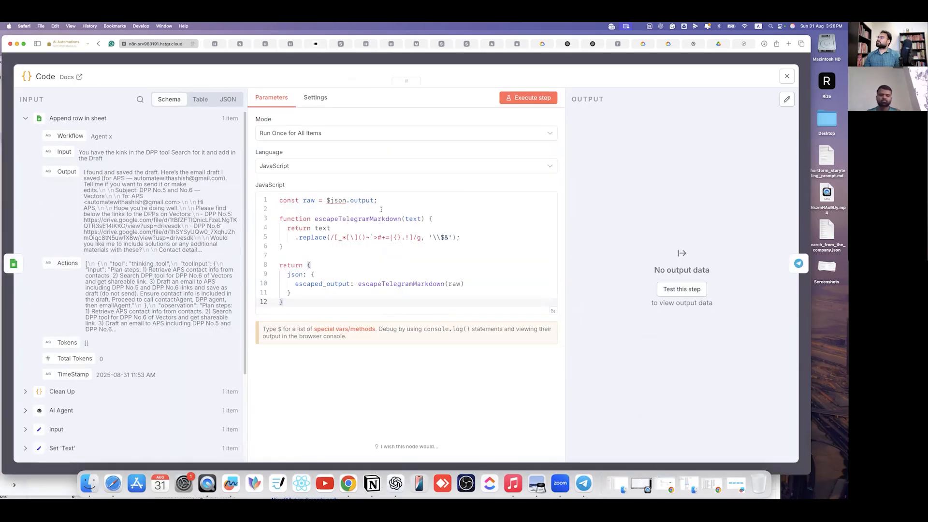
{"action": "left_click", "coordinate": [533, 97]}
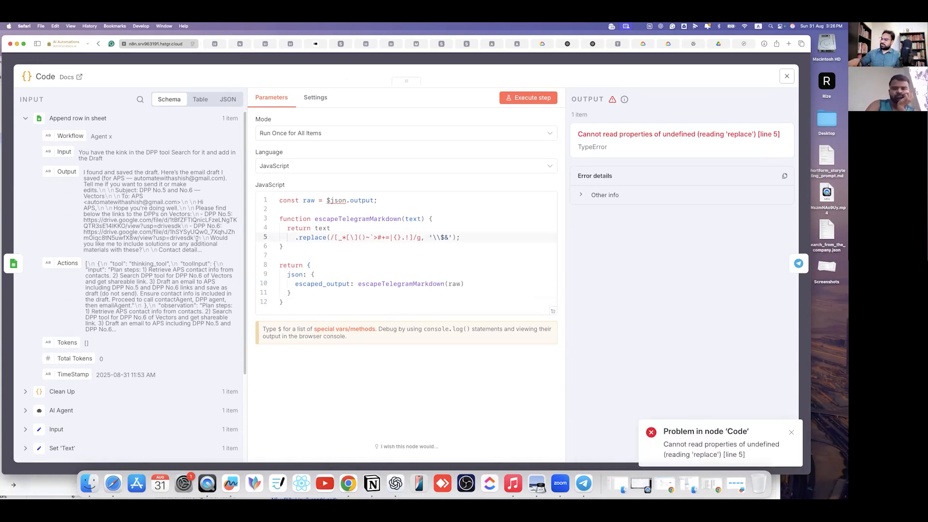
{"action": "key", "text": "super+shift+4"}
{"action": "left_click_drag", "start_coordinate": [23, 91], "coordinate": [575, 410]}
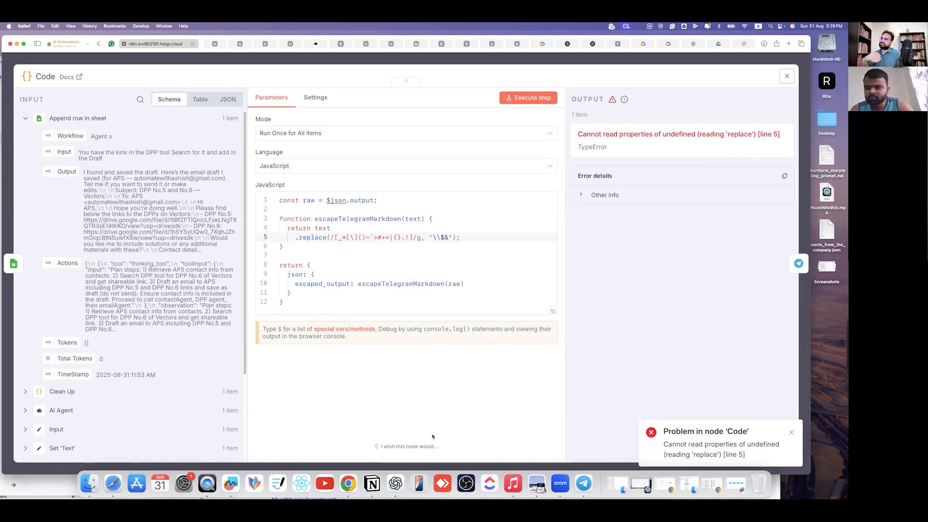
{"action": "left_click", "coordinate": [387, 481]}
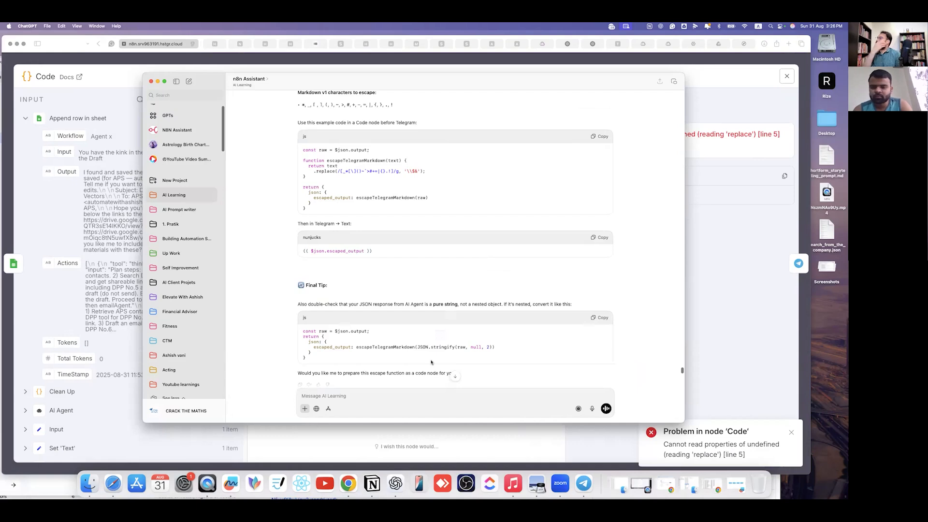
- Send ChatGPT the 3.26.23 PM error screenshot and copy its corrected replace line
{"action": "left_click", "coordinate": [304, 409]}
{"action": "left_click", "coordinate": [386, 327]}
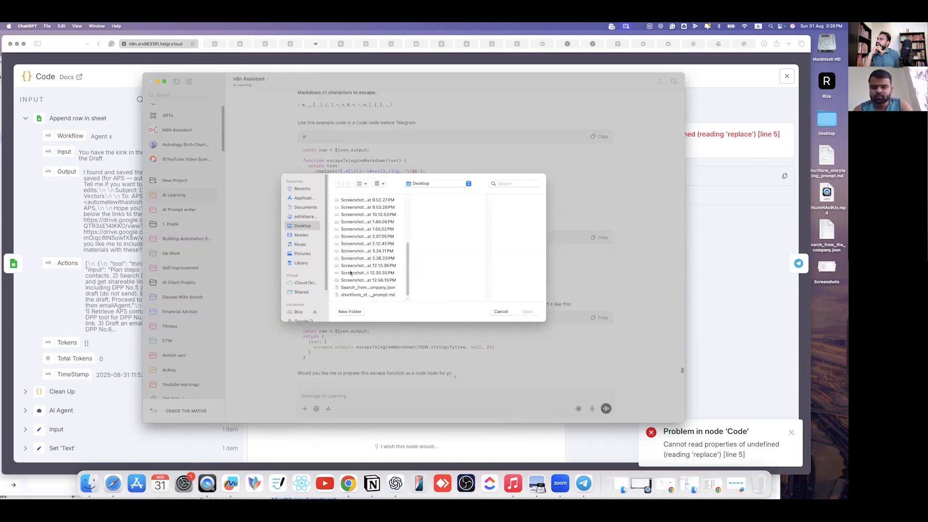
{"action": "left_click", "coordinate": [352, 273]}
{"action": "left_click", "coordinate": [352, 266]}
{"action": "left_click", "coordinate": [355, 258]}
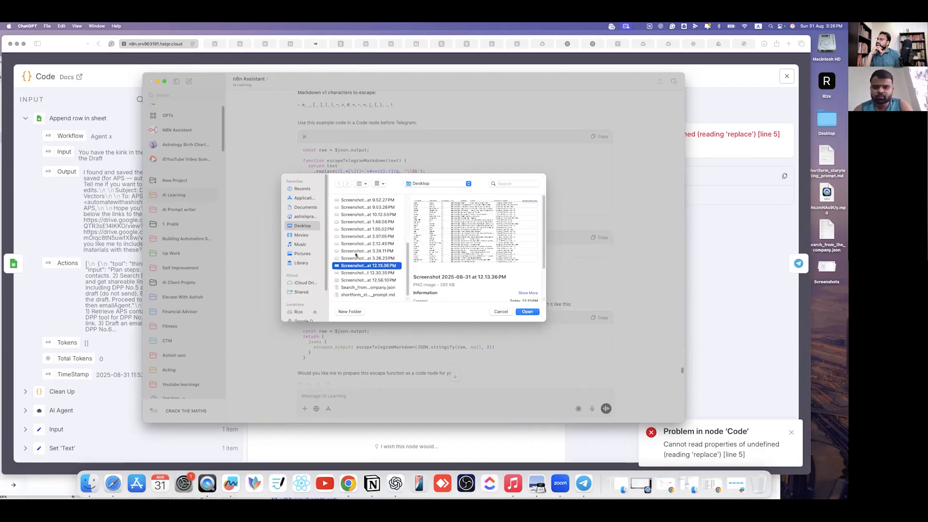
{"action": "left_click", "coordinate": [529, 313]}
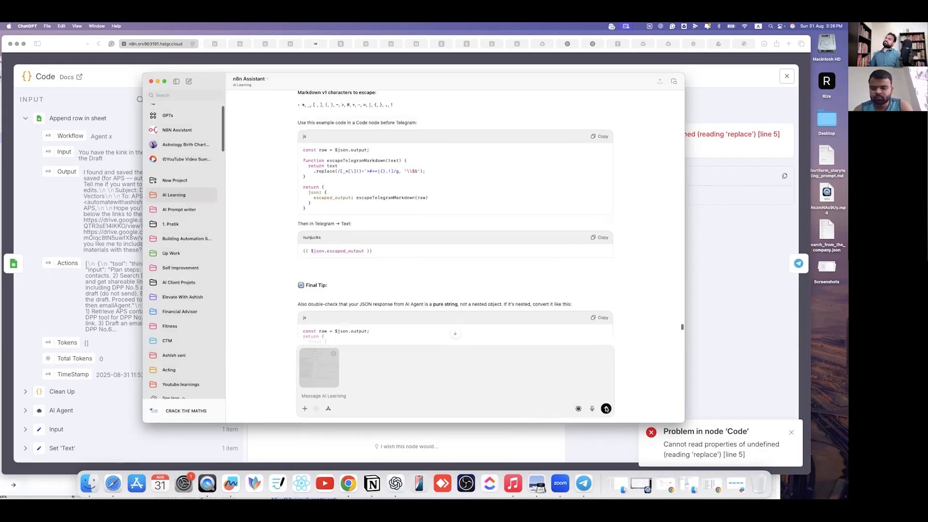
{"action": "key", "text": "Return"}
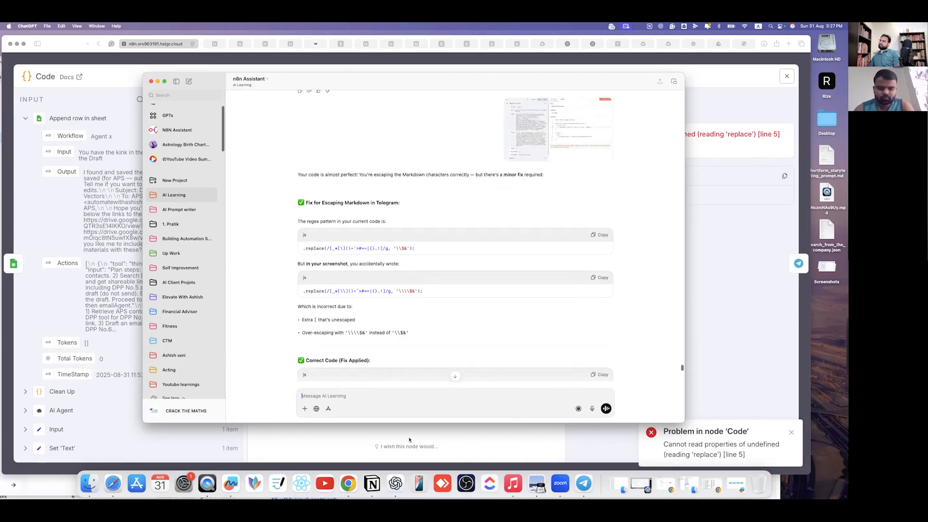
{"action": "left_click", "coordinate": [600, 235]}
- Paste the corrected regex over the faulty replace line and rerun the Code node
{"action": "key", "text": "super+Tab"}
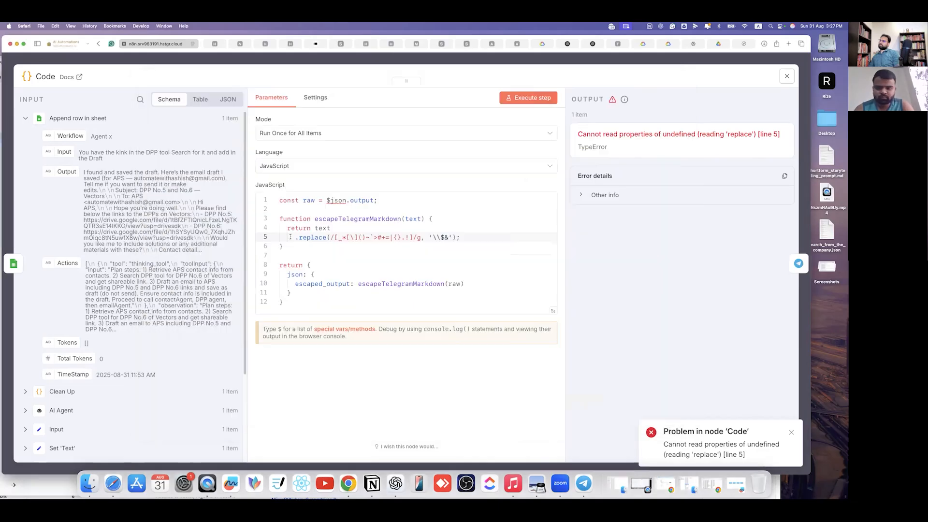
{"action": "left_click_drag", "start_coordinate": [469, 238], "coordinate": [292, 239]}
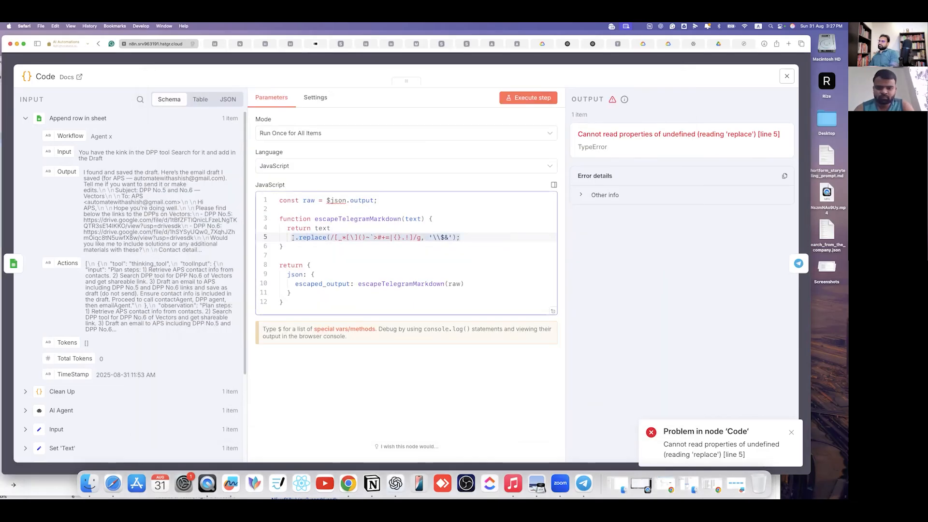
{"action": "key", "text": "super+v"}
{"action": "left_click", "coordinate": [530, 99]}
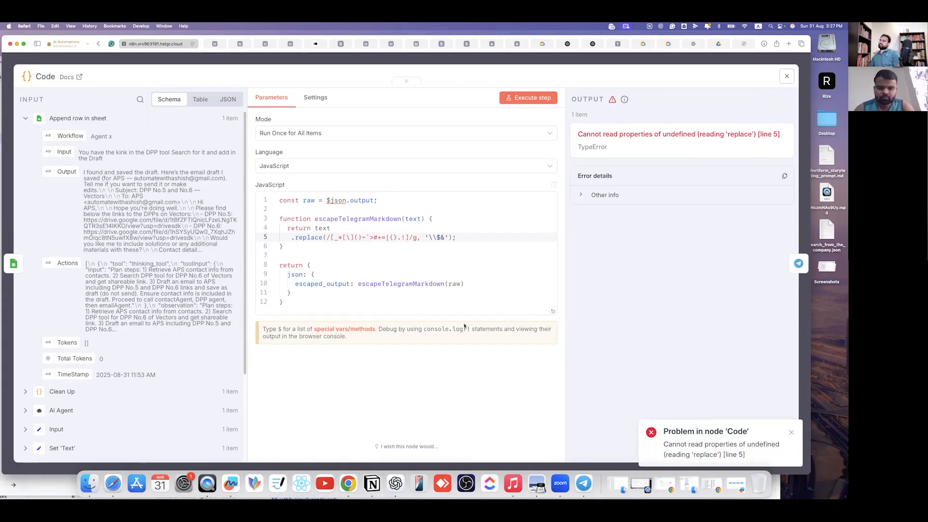
- Replace the entire Code node script with ChatGPT's full corrected code and run it
{"action": "left_click", "coordinate": [396, 485]}
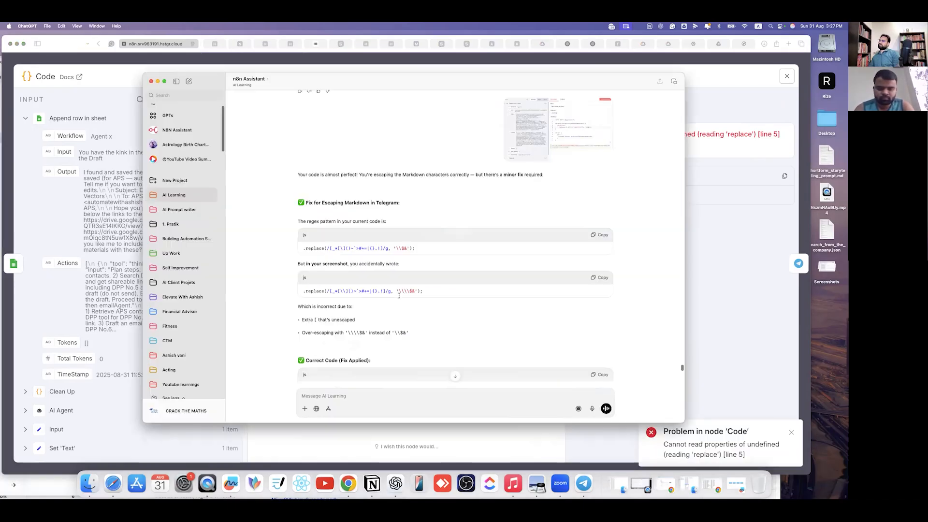
{"action": "scroll", "coordinate": [593, 227], "scroll_direction": "down", "scroll_amount": 3}
{"action": "left_click", "coordinate": [599, 226]}
{"action": "key", "text": "super+Tab"}
{"action": "left_click", "coordinate": [341, 297]}
{"action": "key", "text": "super+a"}
{"action": "key", "text": "super+v"}
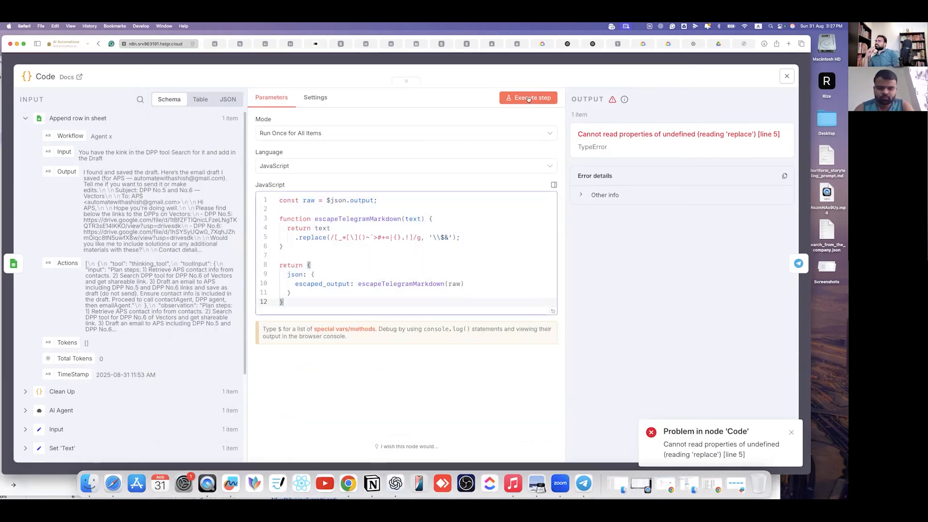
{"action": "left_click", "coordinate": [497, 186]}
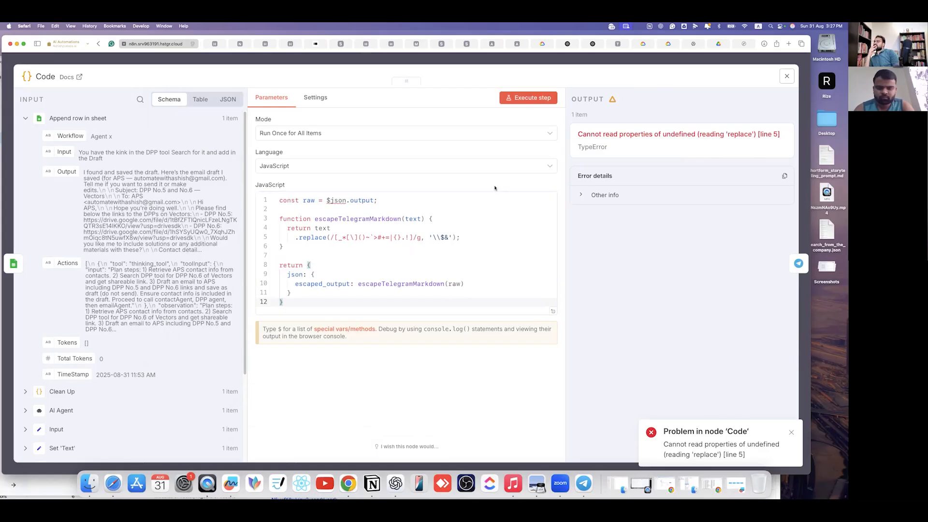
{"action": "left_click", "coordinate": [529, 98]}
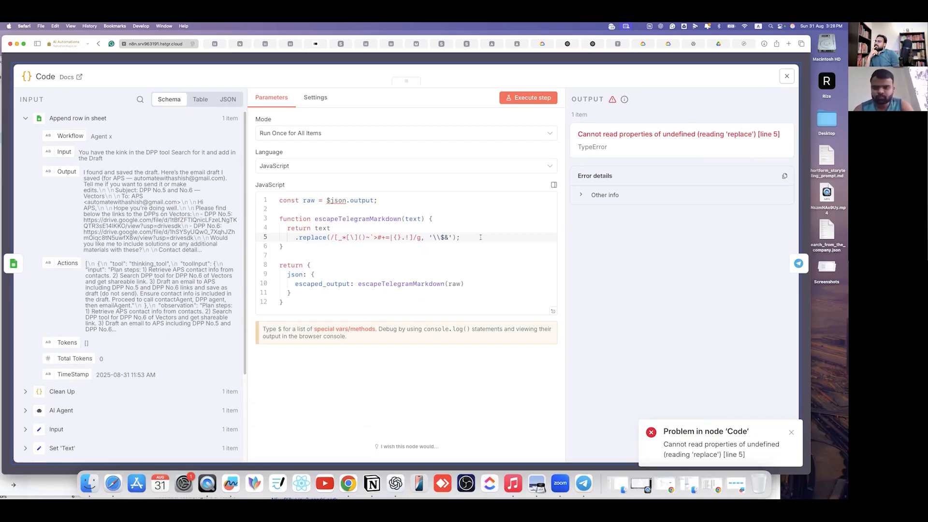
- Inspect the still-failing replace call on line 5, then return to ChatGPT
{"action": "left_click_drag", "start_coordinate": [323, 246], "coordinate": [299, 238]}
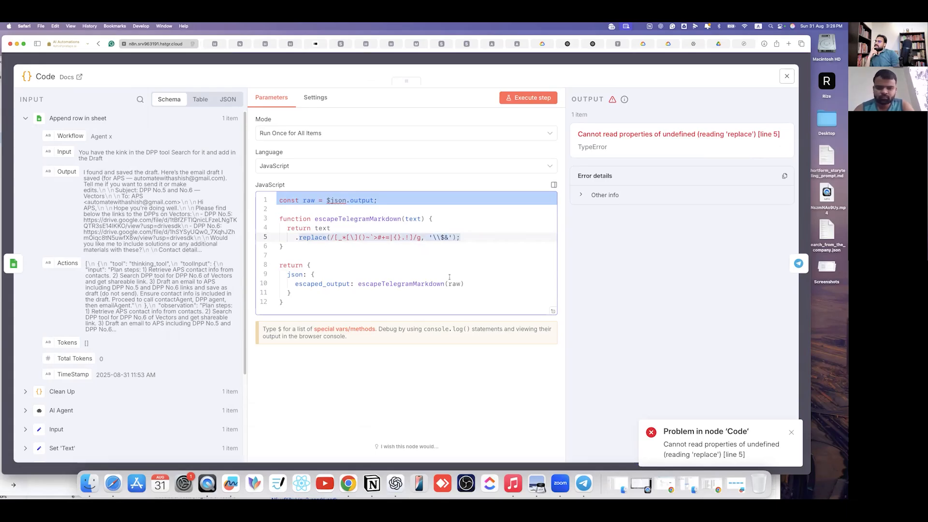
{"action": "left_click", "coordinate": [342, 377]}
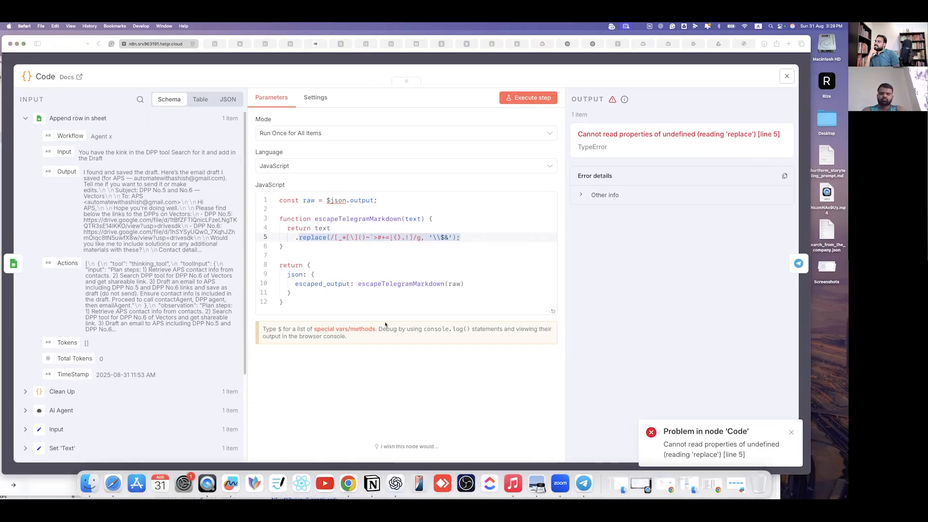
{"action": "left_click", "coordinate": [393, 483]}
{"action": "scroll", "coordinate": [391, 302], "scroll_direction": "down", "scroll_amount": 3}
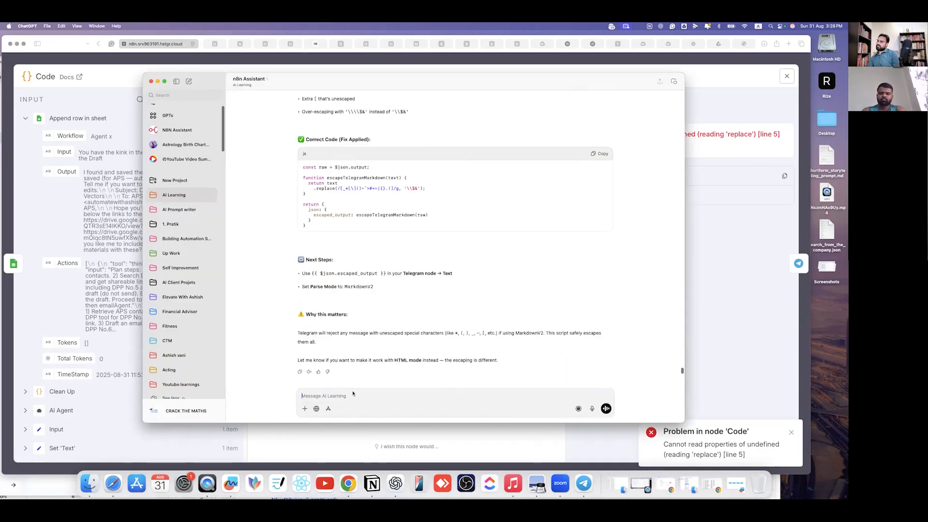
- Tell ChatGPT 'again the same err' and copy its escapeTelegramMarkdownV2 code
{"action": "type", "text": "aga"}
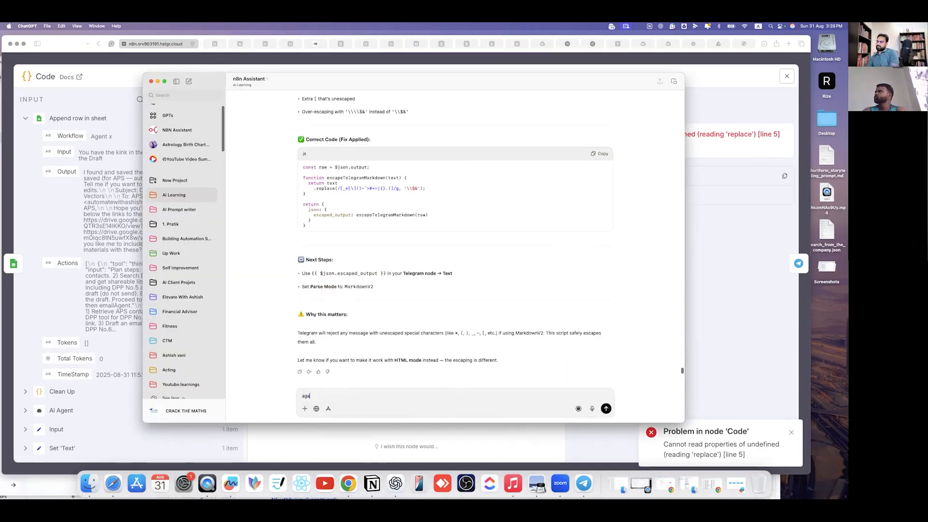
{"action": "type", "text": "in the same err"}
{"action": "key", "text": "Return"}
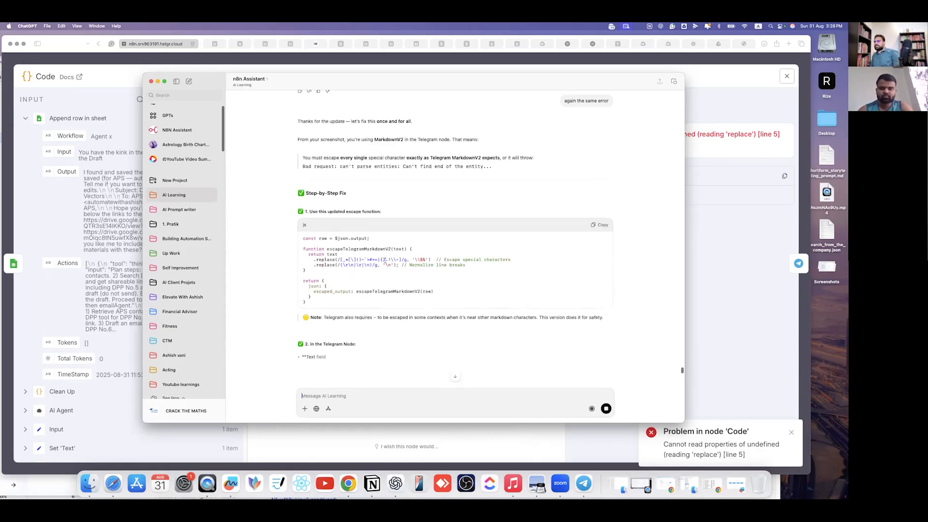
{"action": "left_click", "coordinate": [597, 226]}
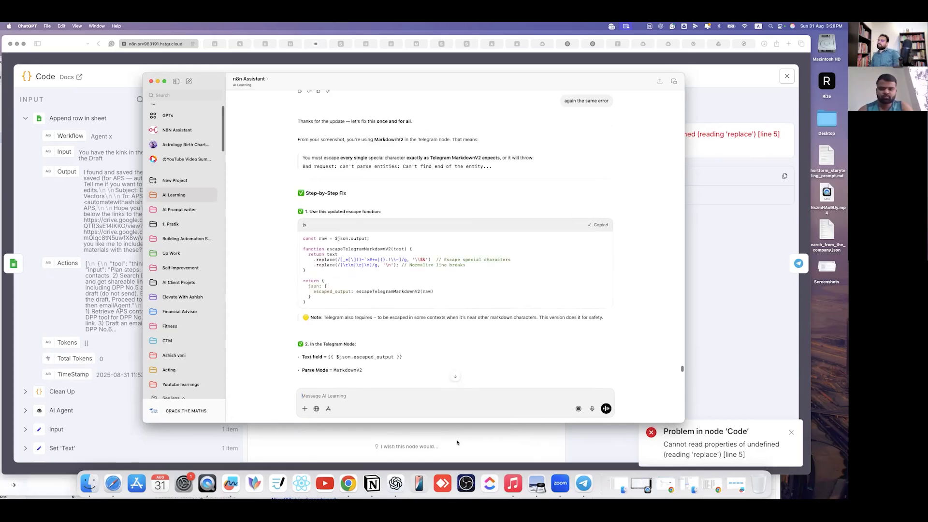
{"action": "key", "text": "super+Tab"}
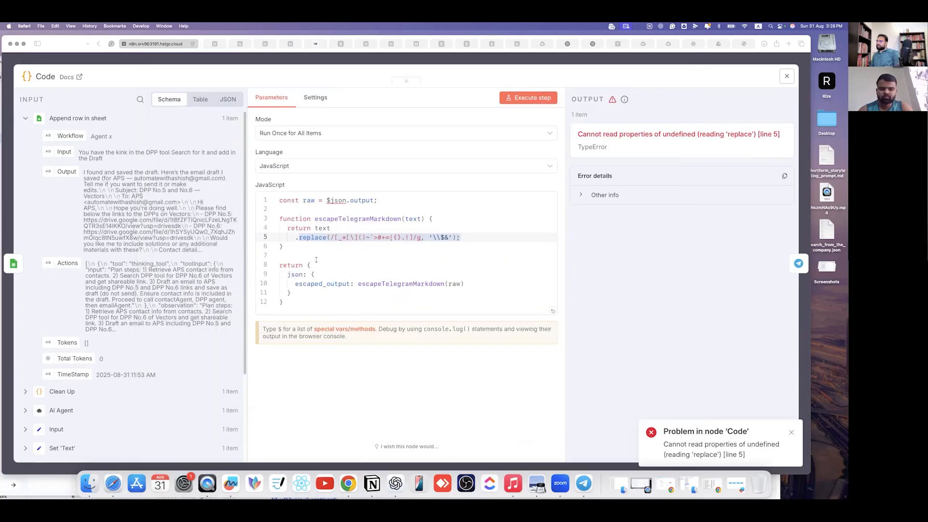
- Swap in the escapeTelegramMarkdownV2 script, rerun the Code node, and screenshot the error
{"action": "left_click", "coordinate": [316, 259]}
{"action": "key", "text": "super+a"}
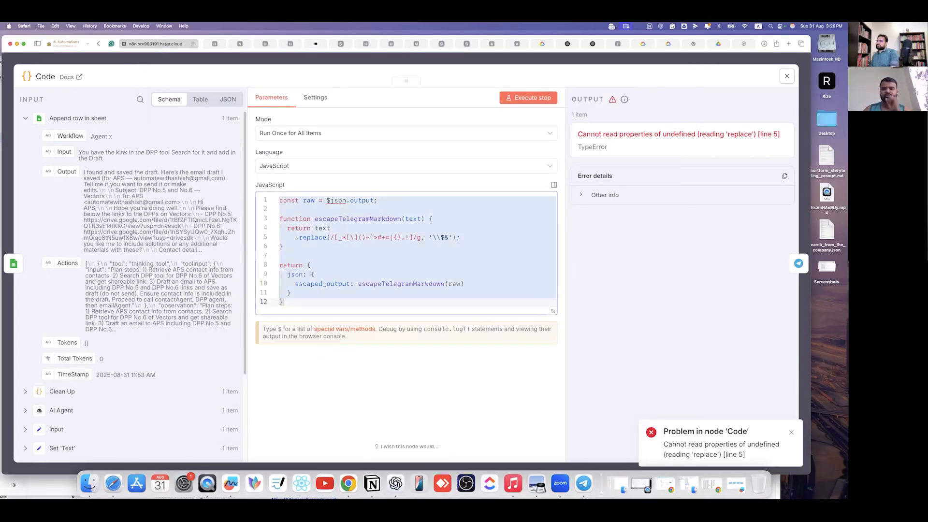
{"action": "key", "text": "super+v"}
{"action": "left_click", "coordinate": [366, 438]}
{"action": "left_click", "coordinate": [528, 97]}
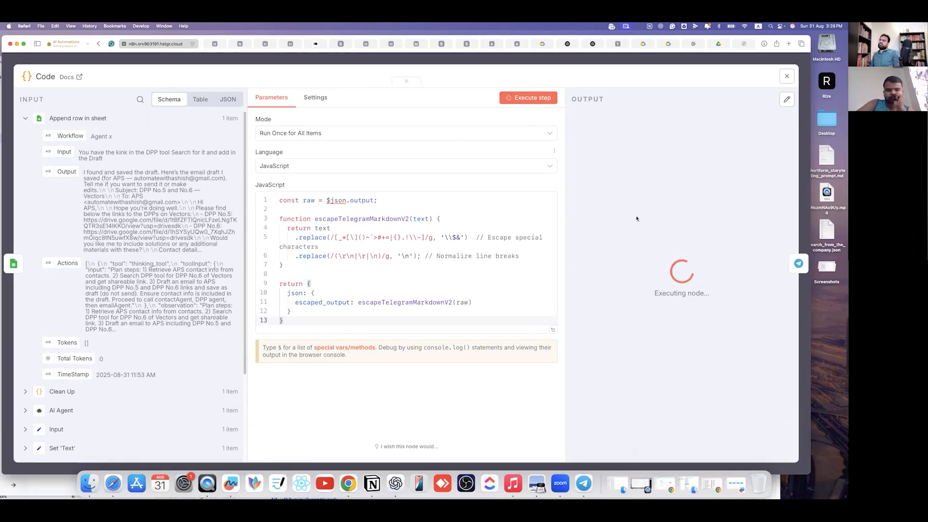
{"action": "left_click", "coordinate": [467, 238]}
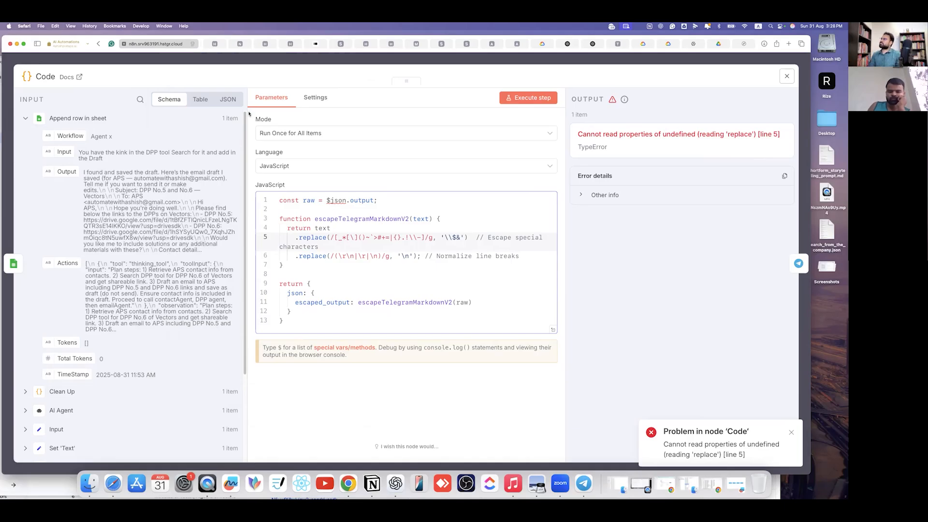
{"action": "left_click_drag", "start_coordinate": [222, 89], "coordinate": [286, 169]}
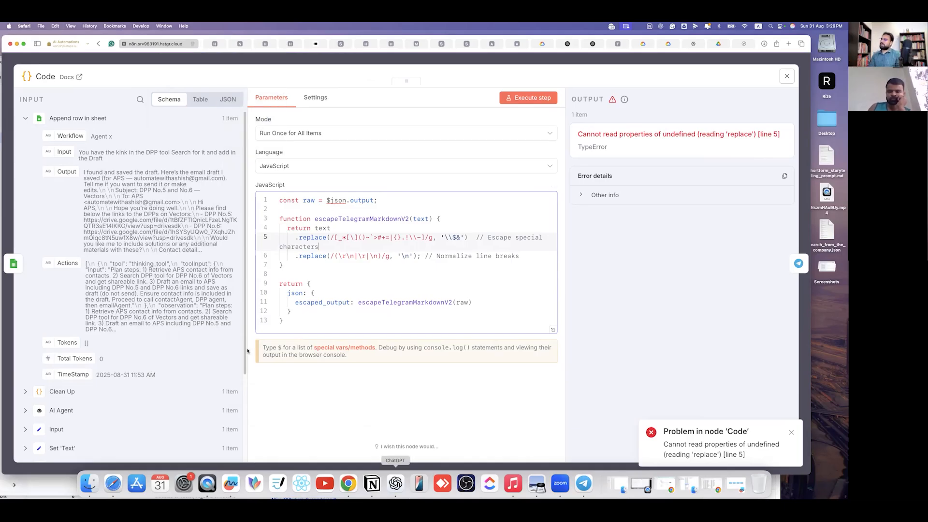
- Upload the latest error screenshot to ChatGPT and copy its null-check escape code
{"action": "left_click", "coordinate": [396, 484]}
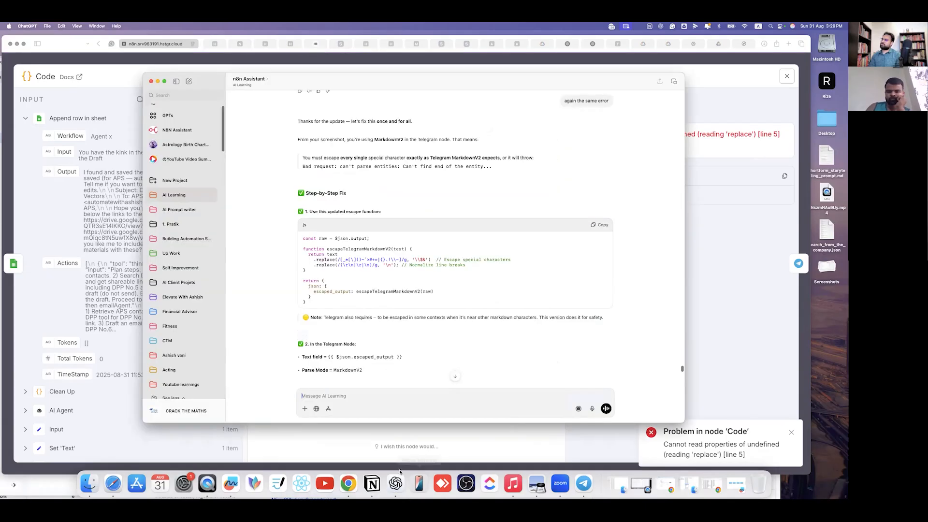
{"action": "scroll", "coordinate": [349, 393], "scroll_direction": "down", "scroll_amount": 5}
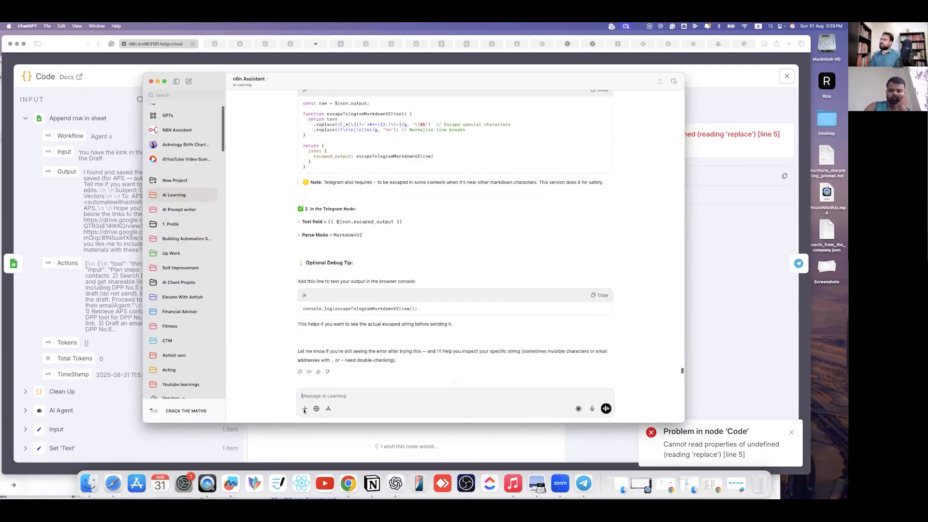
{"action": "left_click", "coordinate": [304, 409]}
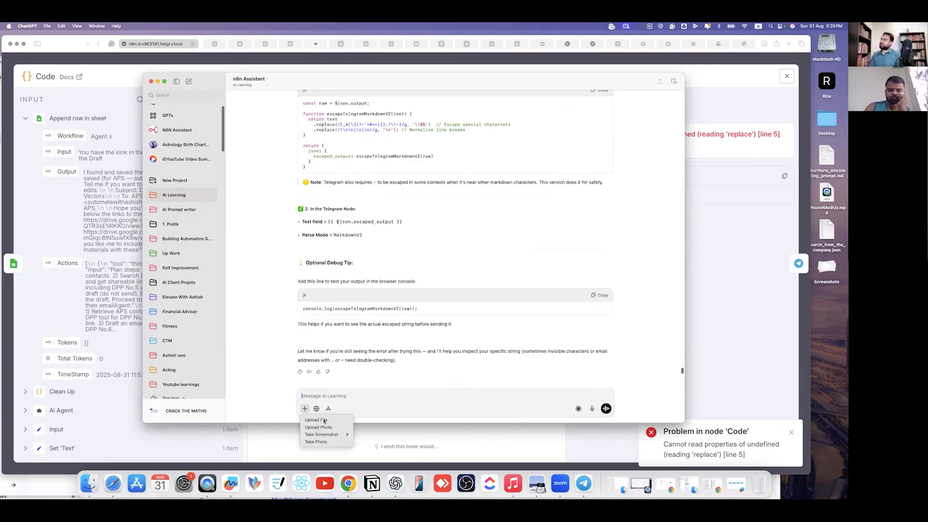
{"action": "left_click", "coordinate": [316, 420]}
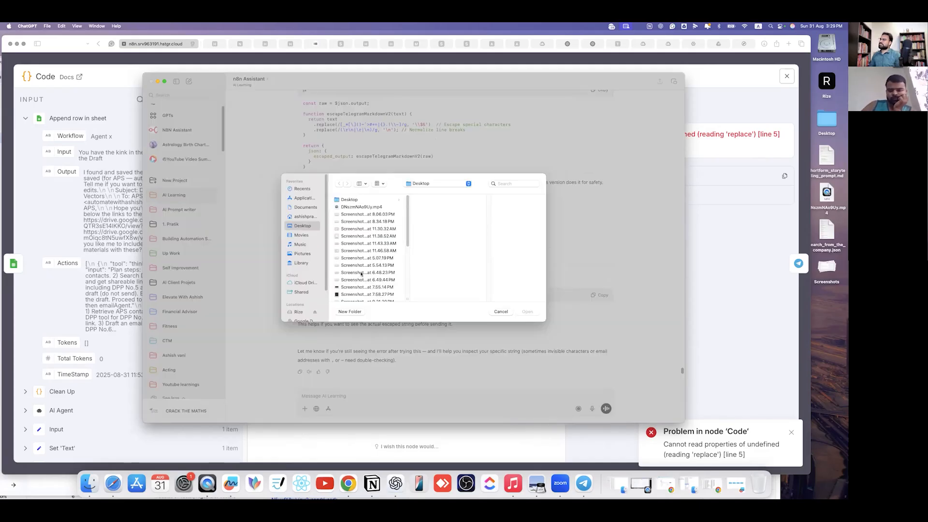
{"action": "scroll", "coordinate": [363, 265], "scroll_direction": "down", "scroll_amount": 5}
{"action": "left_click", "coordinate": [362, 274]}
{"action": "scroll", "coordinate": [358, 259], "scroll_direction": "down", "scroll_amount": 1}
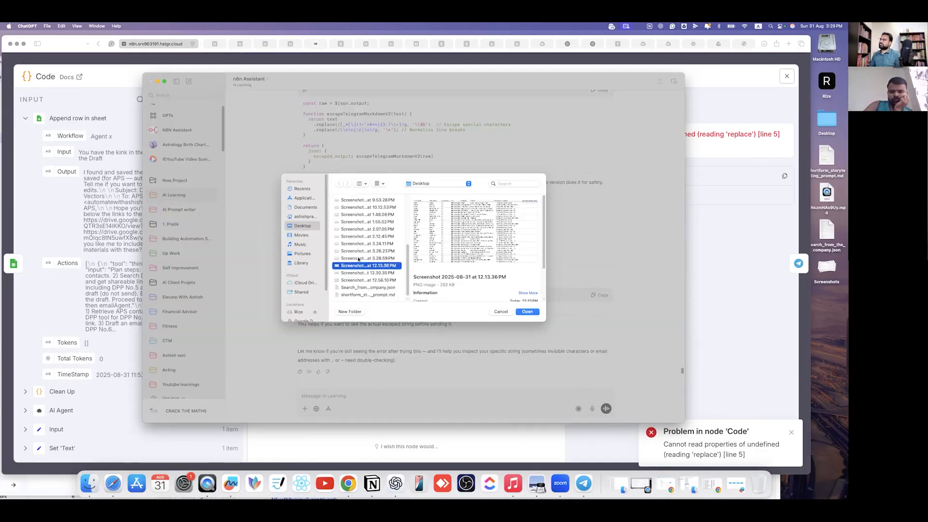
{"action": "left_click", "coordinate": [531, 315]}
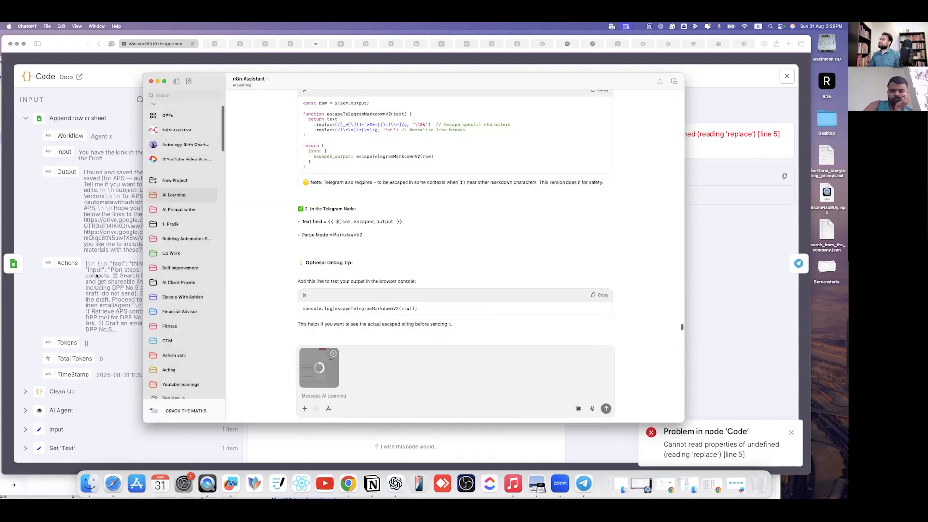
{"action": "key", "text": "Return"}
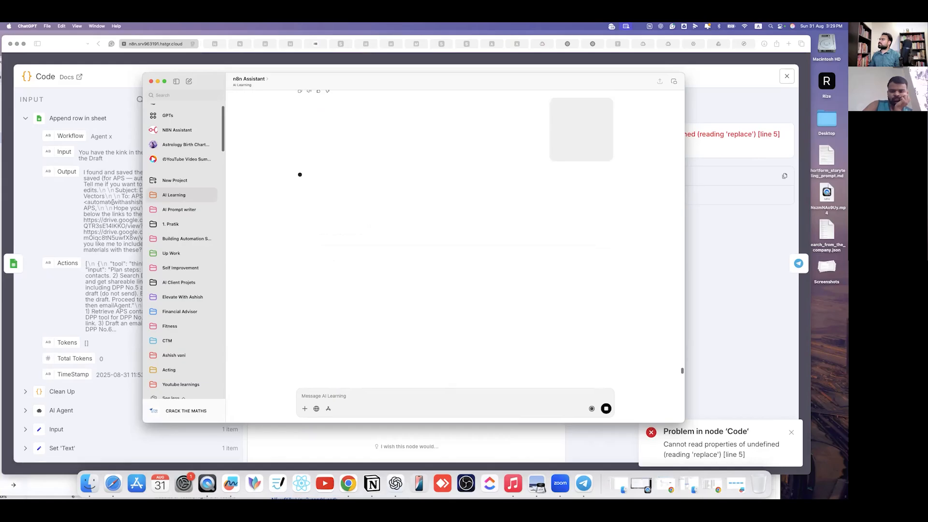
{"action": "left_click", "coordinate": [112, 202]}
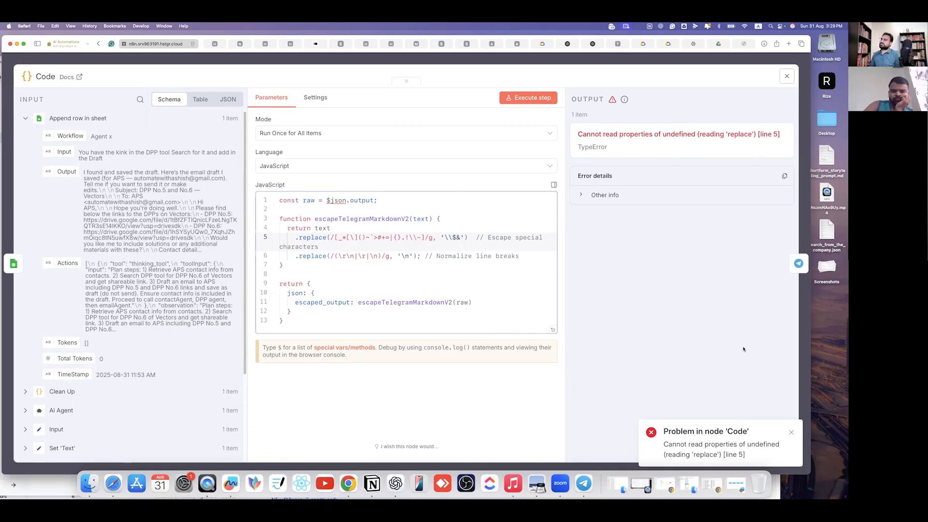
{"action": "left_click", "coordinate": [396, 484]}
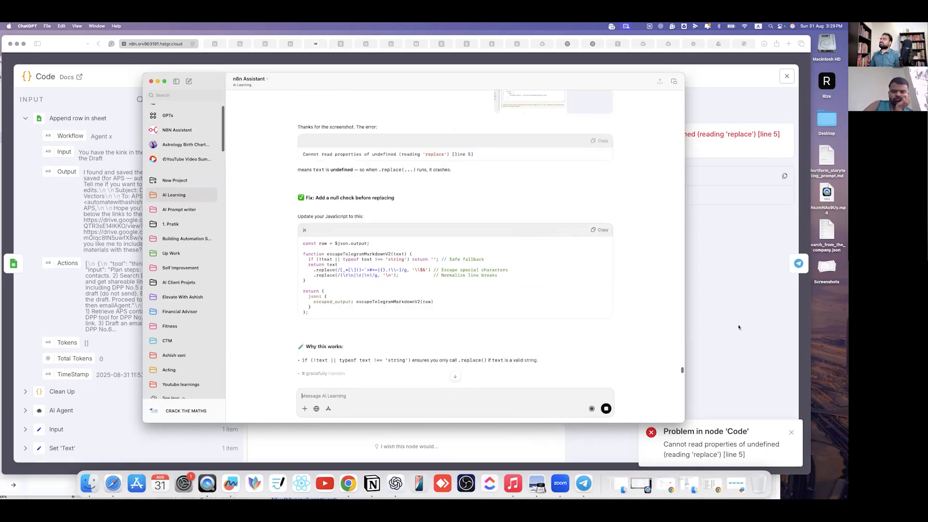
{"action": "left_click", "coordinate": [600, 229]}
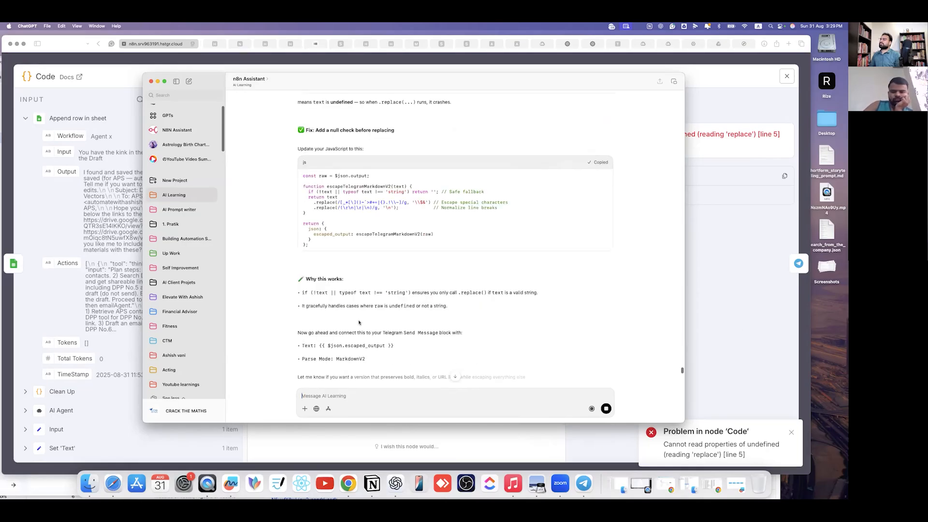
- Replace the Code node script with the null-check version and run it
{"action": "key", "text": "super+Tab"}
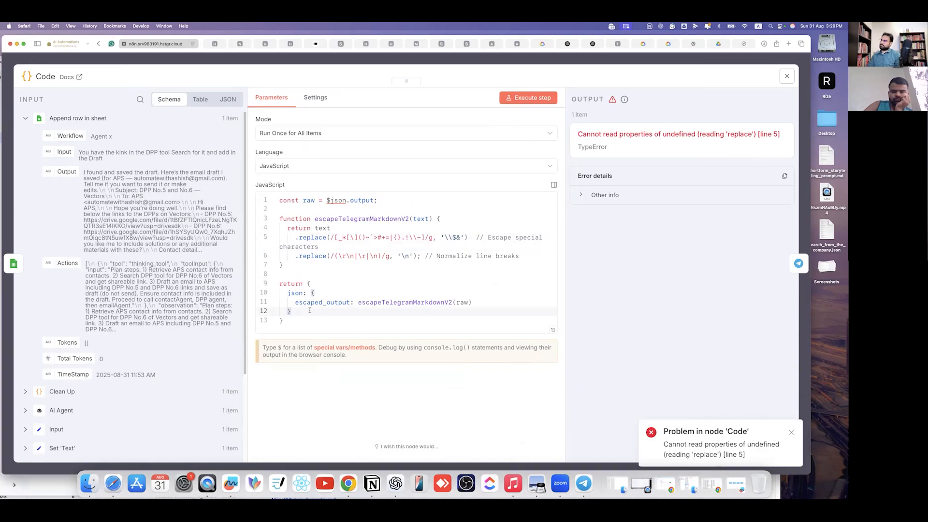
{"action": "key", "text": "super+a"}
{"action": "key", "text": "super+v"}
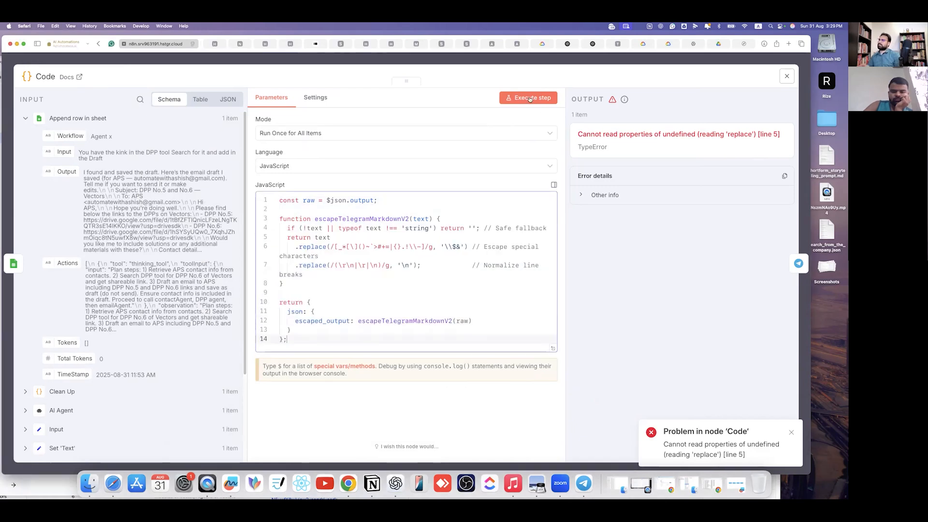
{"action": "left_click", "coordinate": [531, 99]}
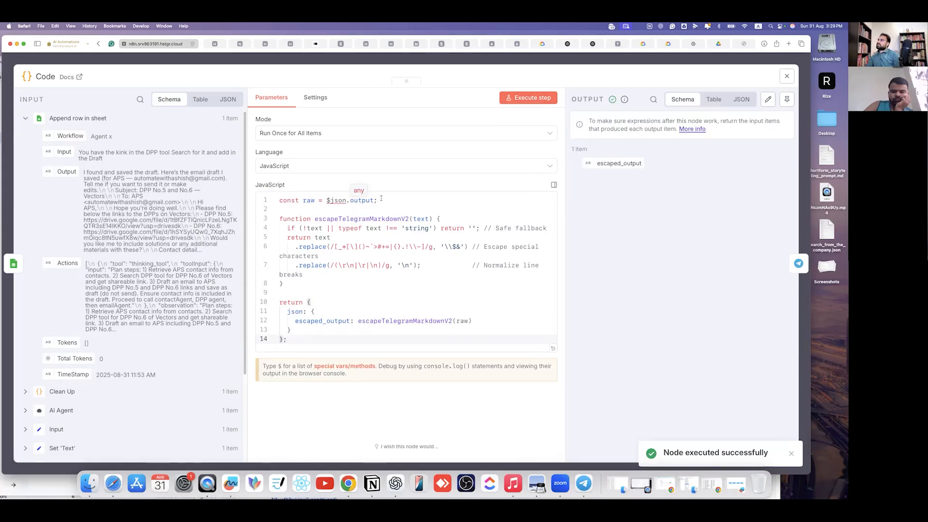
- Change the input reference to $input.first().json.Output; and rerun, producing escaped_output
{"action": "left_click_drag", "start_coordinate": [326, 200], "coordinate": [379, 200]}
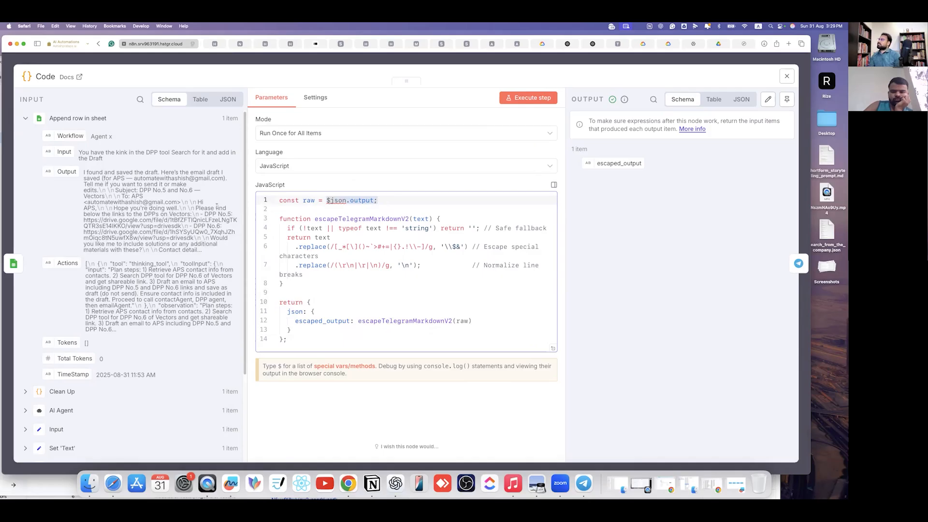
{"action": "key", "text": "BackSpace"}
{"action": "left_click_drag", "start_coordinate": [66, 171], "coordinate": [334, 201]}
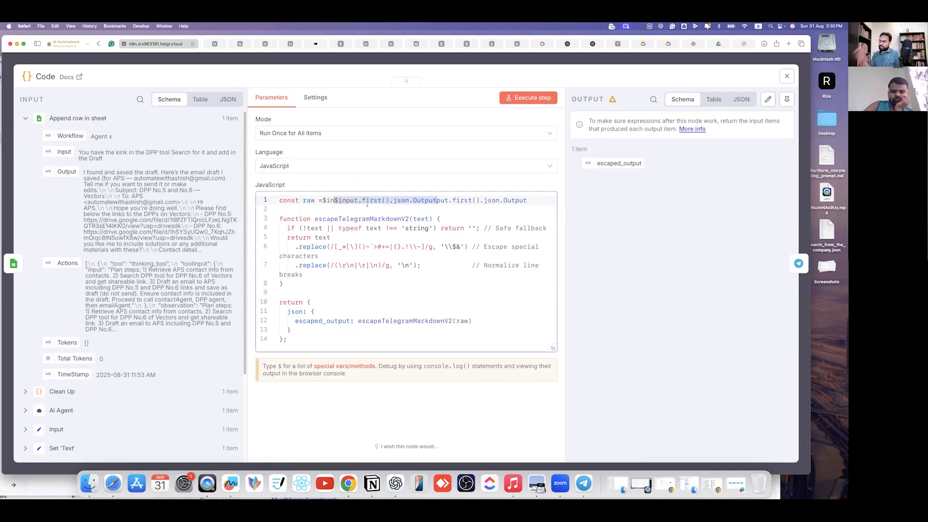
{"action": "key", "text": "super+z"}
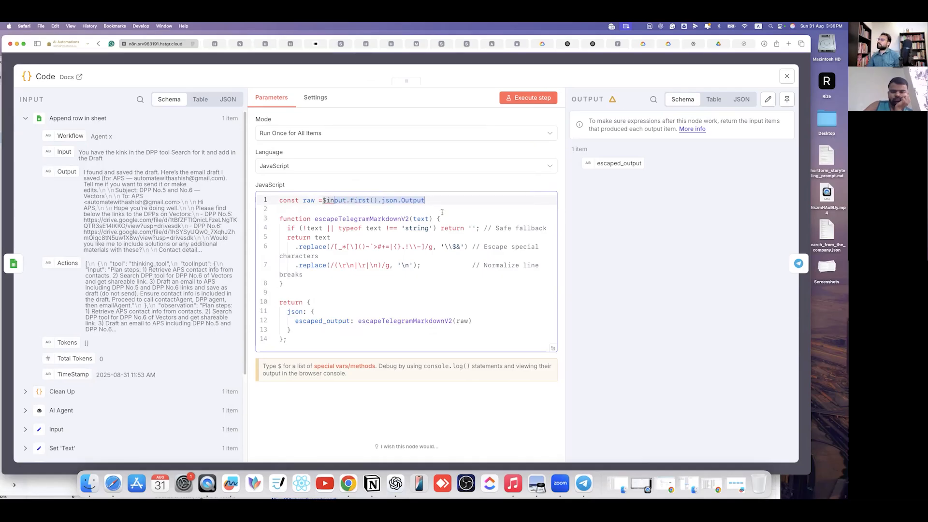
{"action": "key", "text": "Down"}
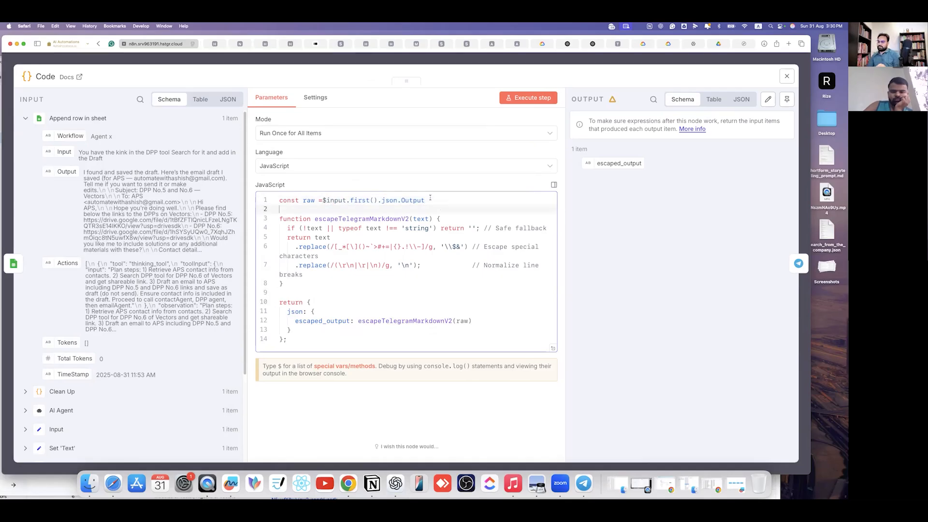
{"action": "key", "text": "Up"}
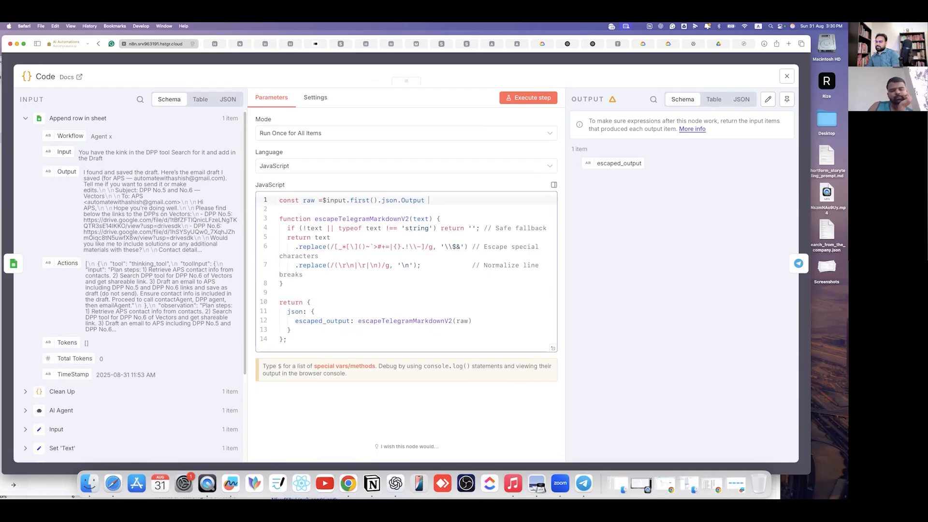
{"action": "key", "text": "Return"}
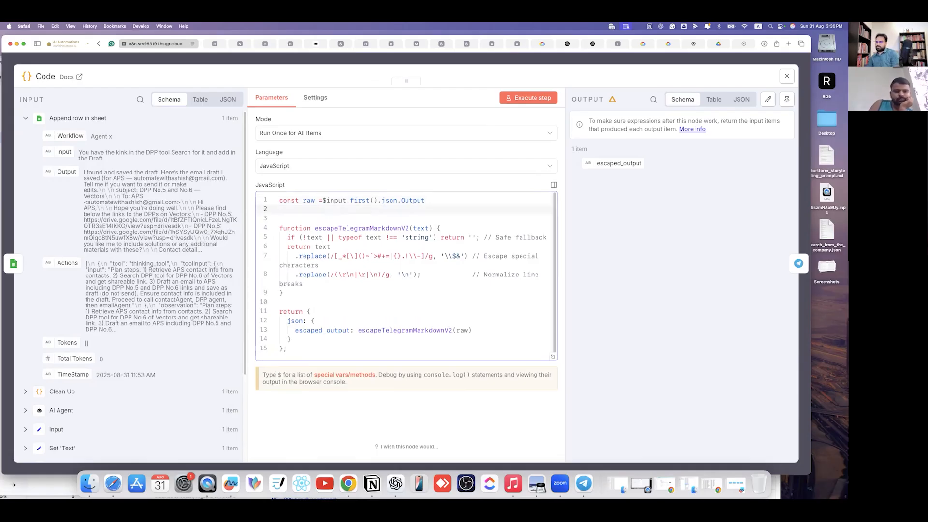
{"action": "key", "text": "BackSpace"}
{"action": "type", "text": ";"}
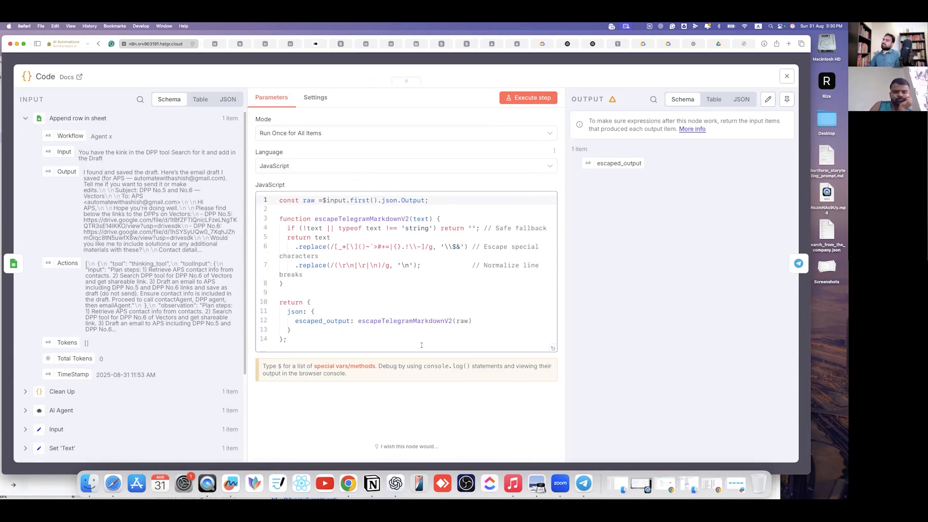
{"action": "left_click", "coordinate": [528, 98]}
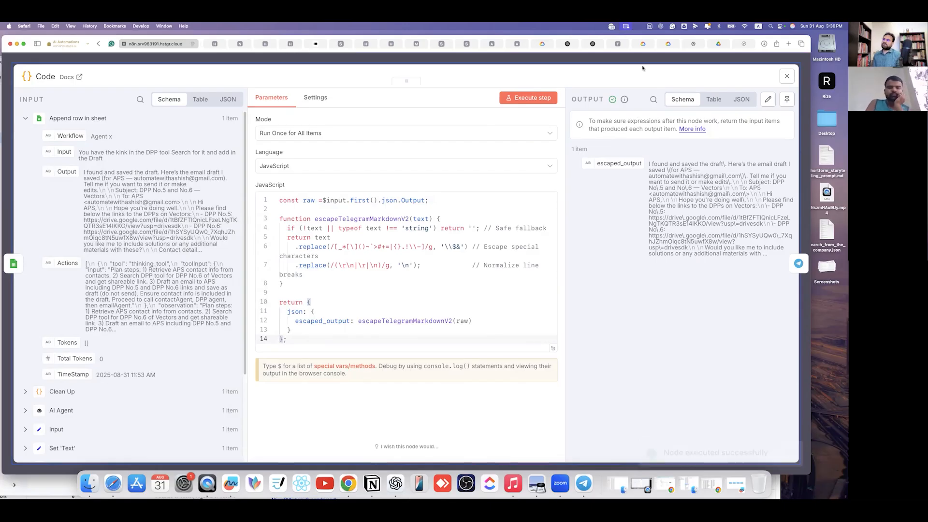
- Set the Response node Text to {{ $json.escaped_output }}, run it, and check Telegram
{"action": "left_click", "coordinate": [603, 60]}
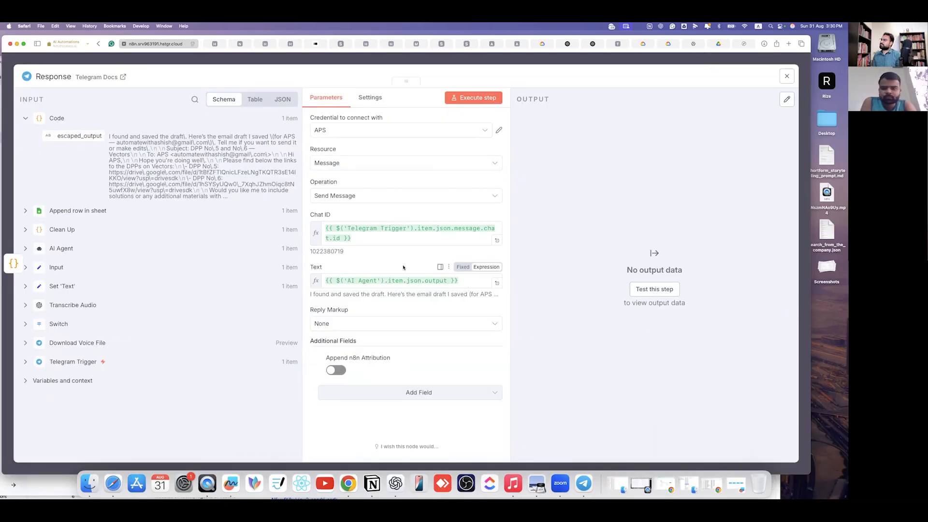
{"action": "left_click", "coordinate": [468, 282]}
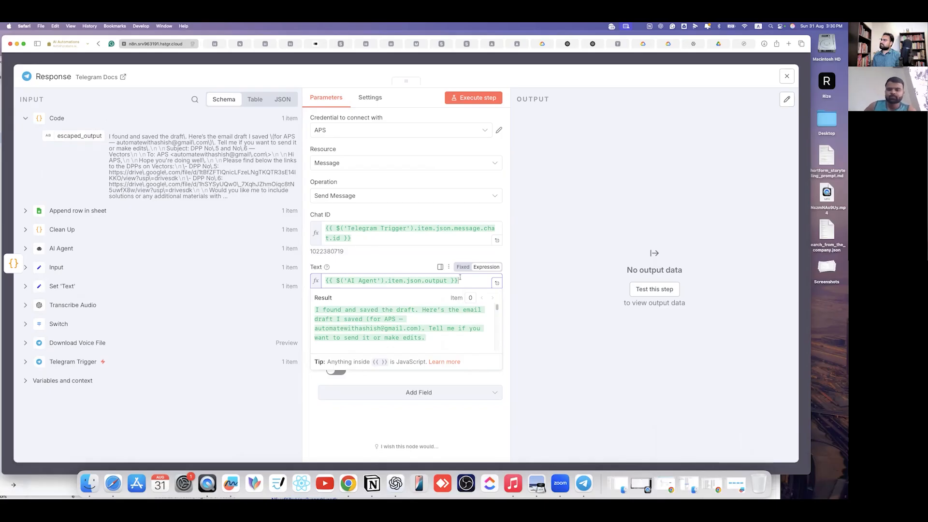
{"action": "left_click", "coordinate": [373, 249]}
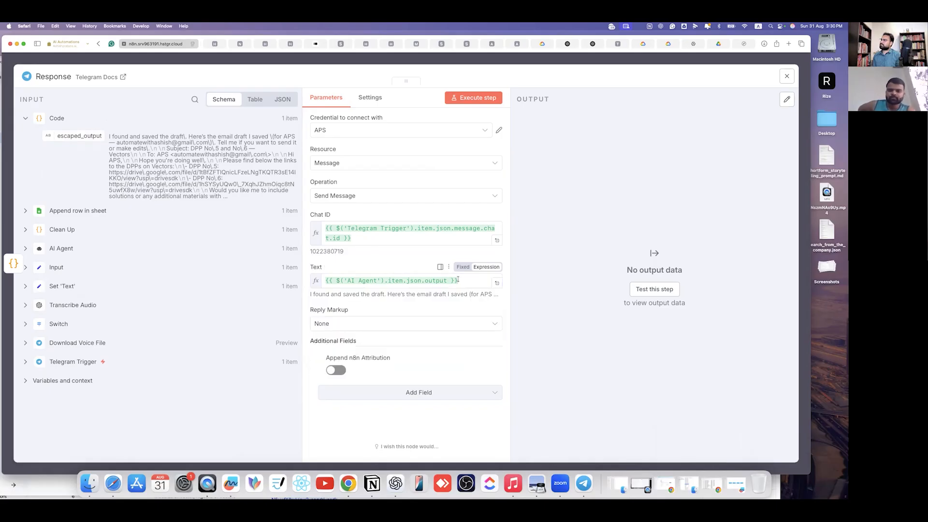
{"action": "triple_click", "coordinate": [331, 280]}
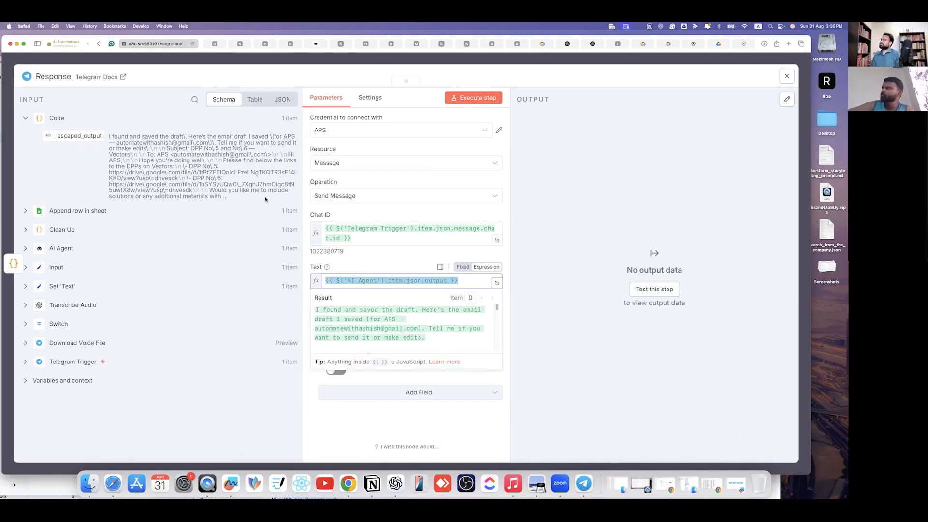
{"action": "key", "text": "BackSpace"}
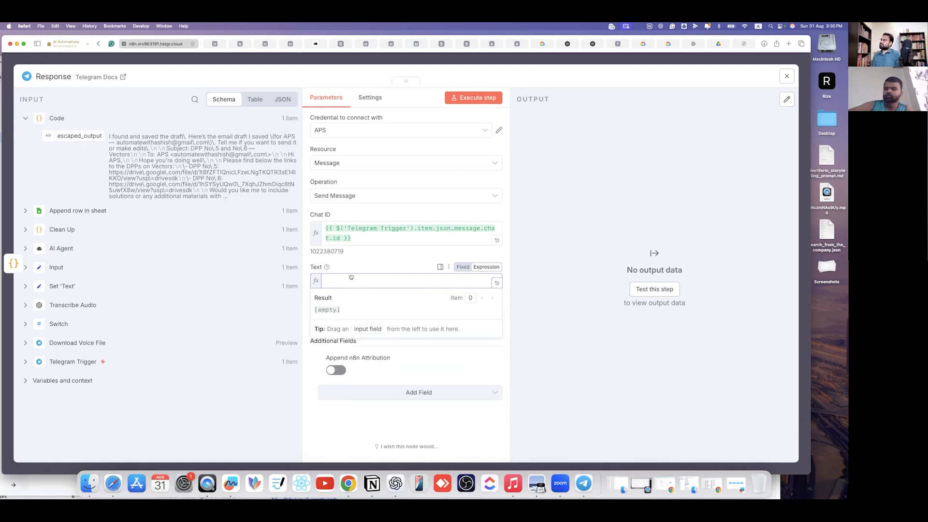
{"action": "left_click_drag", "start_coordinate": [79, 136], "coordinate": [351, 277]}
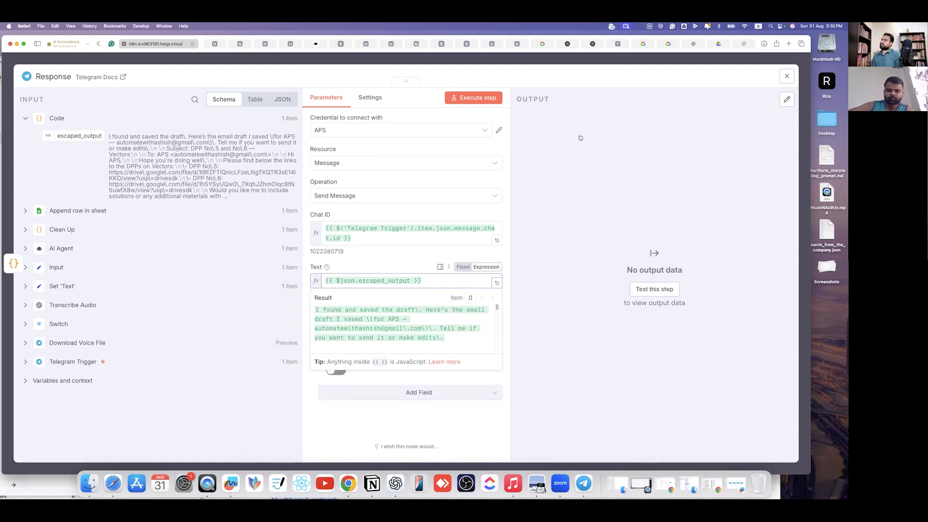
{"action": "left_click", "coordinate": [442, 95]}
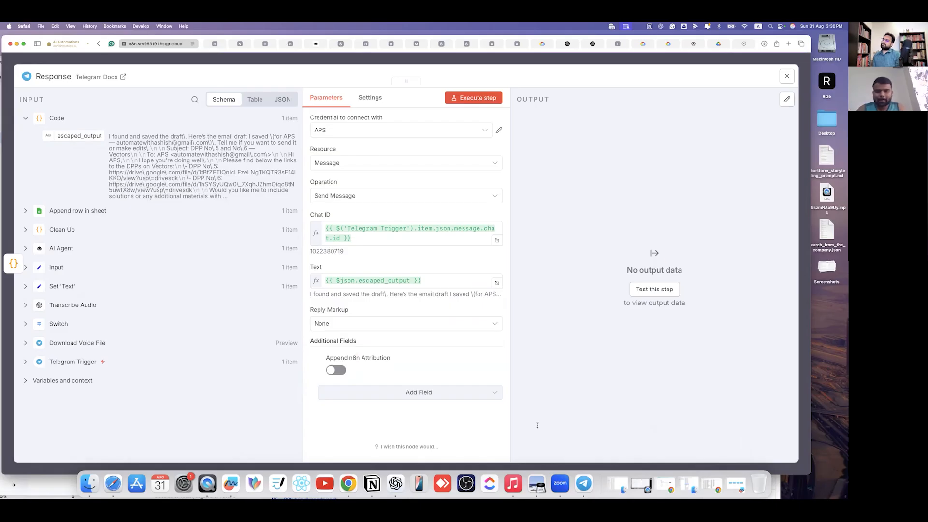
{"action": "left_click", "coordinate": [457, 97]}
{"action": "left_click", "coordinate": [584, 484]}
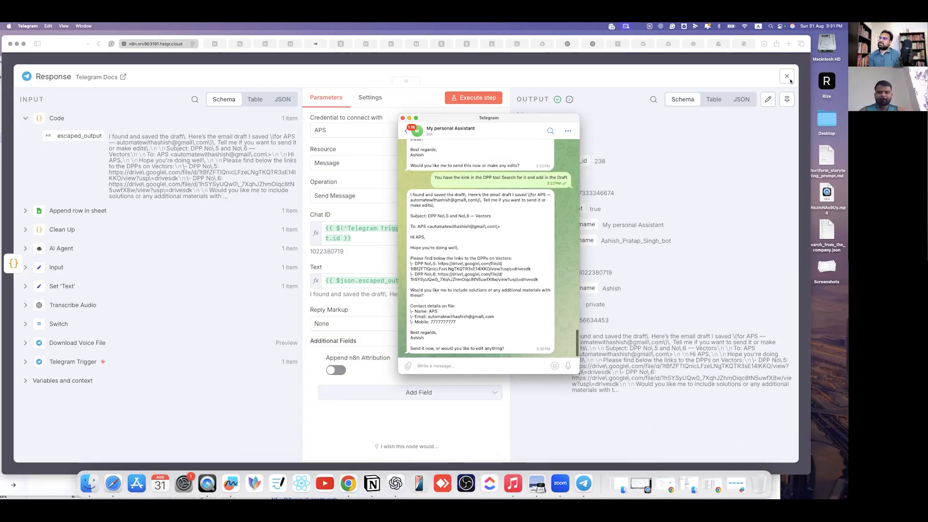
- Close the Response node panel and save the Agent x workflow
{"action": "left_click_drag", "start_coordinate": [502, 118], "coordinate": [533, 117]}
{"action": "left_click", "coordinate": [521, 57]}
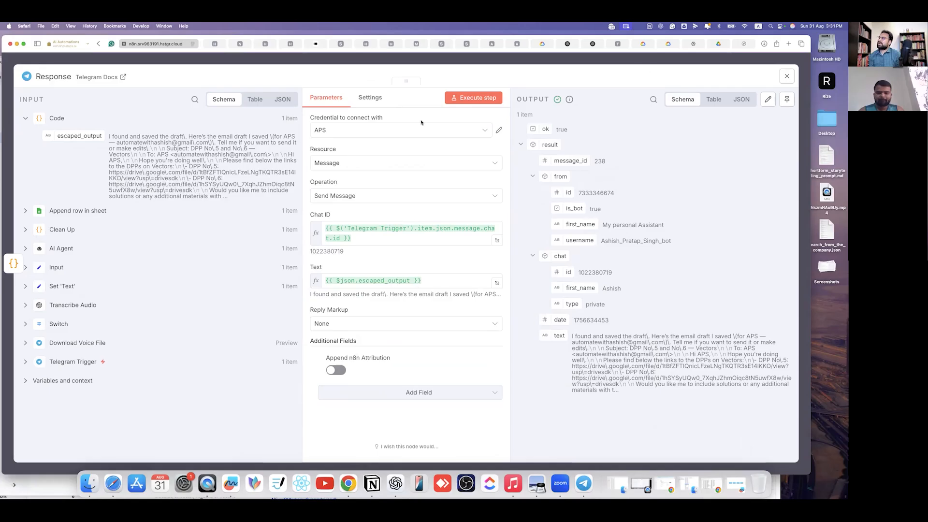
{"action": "key", "text": "Escape"}
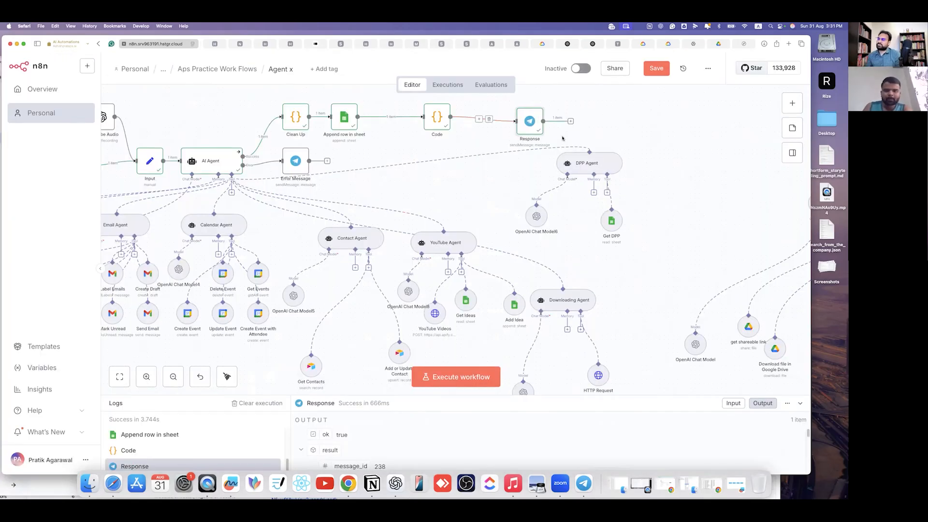
{"action": "key", "text": "ctrl+s"}
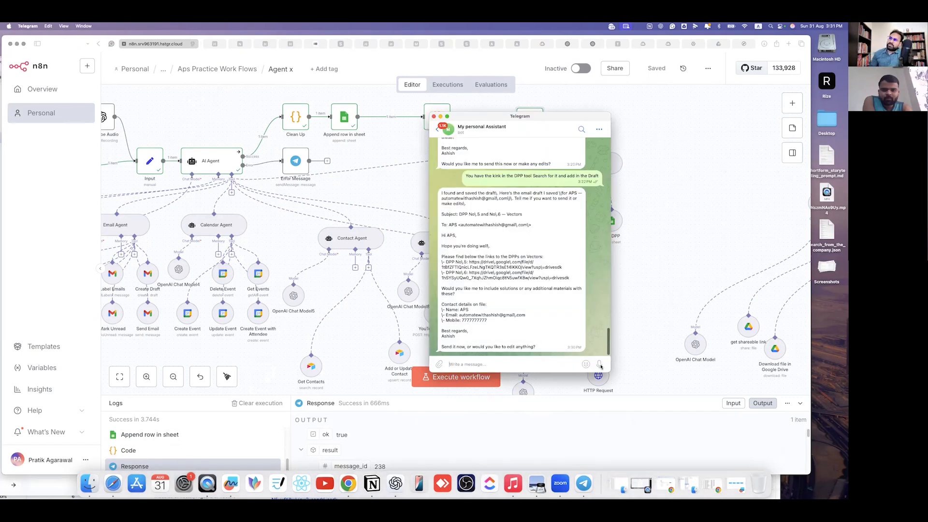
- Record a 9-second voice message to the Telegram bot and execute the n8n workflow
{"action": "left_click_drag", "start_coordinate": [601, 367], "coordinate": [601, 367]}
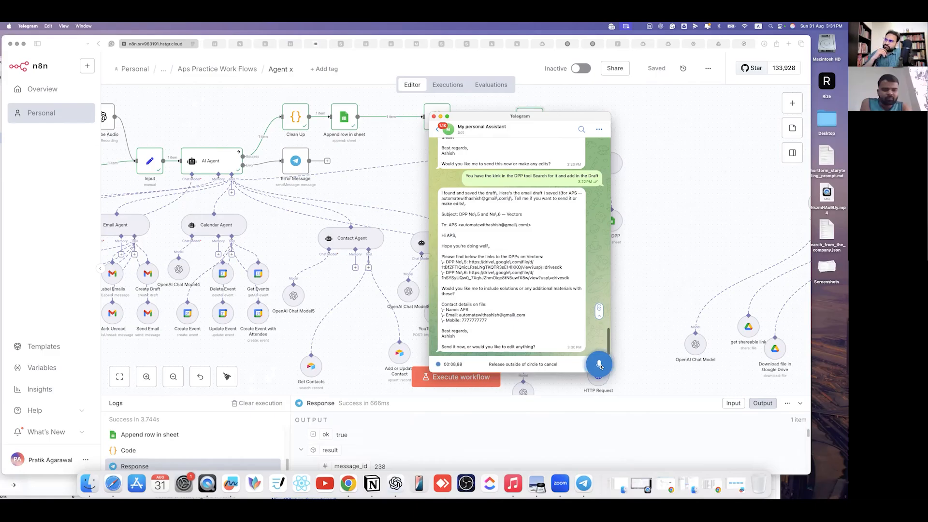
{"action": "left_click_drag", "start_coordinate": [601, 366], "coordinate": [600, 365]}
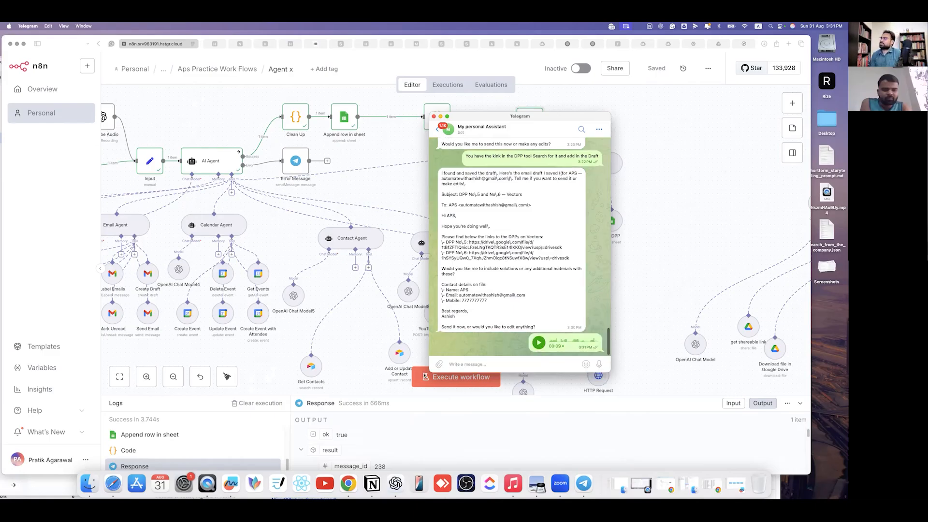
{"action": "left_click", "coordinate": [457, 383]}
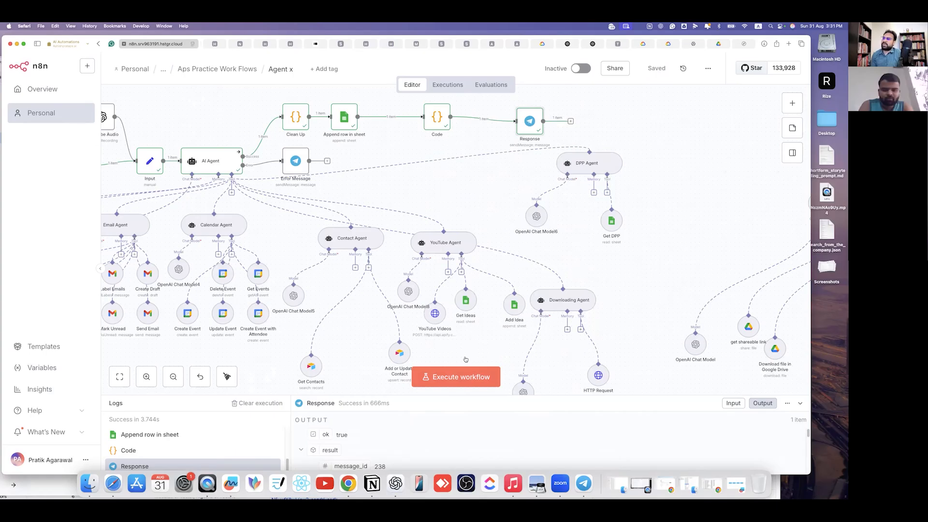
{"action": "left_click", "coordinate": [410, 369]}
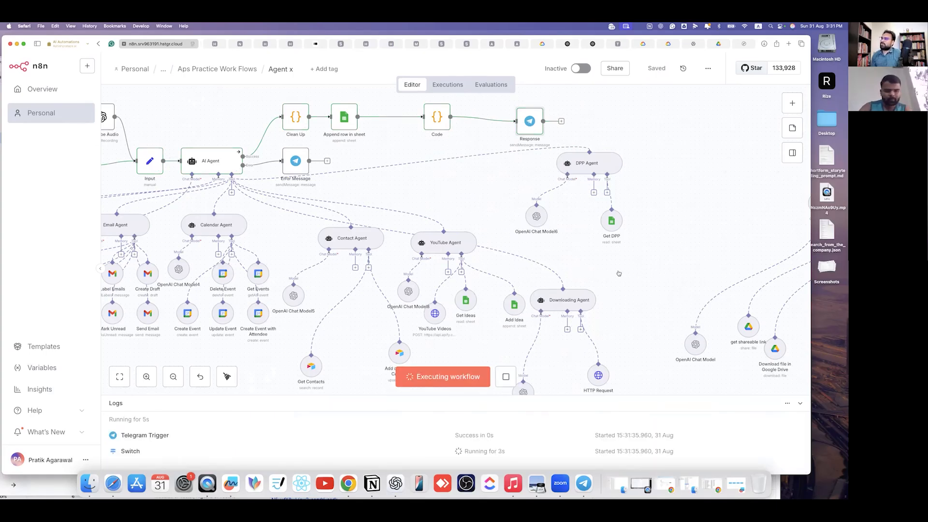
- Wait for the 43.807s run to finish, then view the bot's reply in Telegram
{"action": "scroll", "coordinate": [157, 117], "scroll_direction": "left", "scroll_amount": 5}
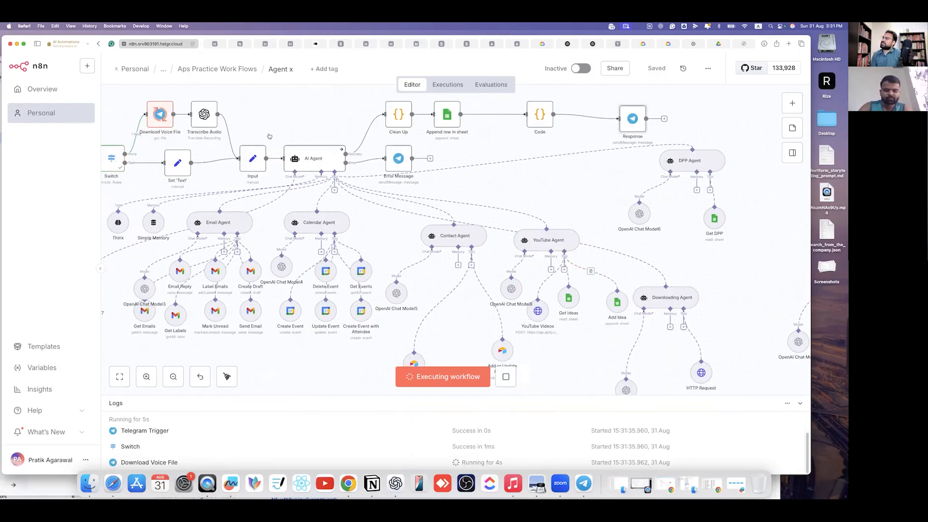
{"action": "scroll", "coordinate": [270, 136], "scroll_direction": "left", "scroll_amount": 3}
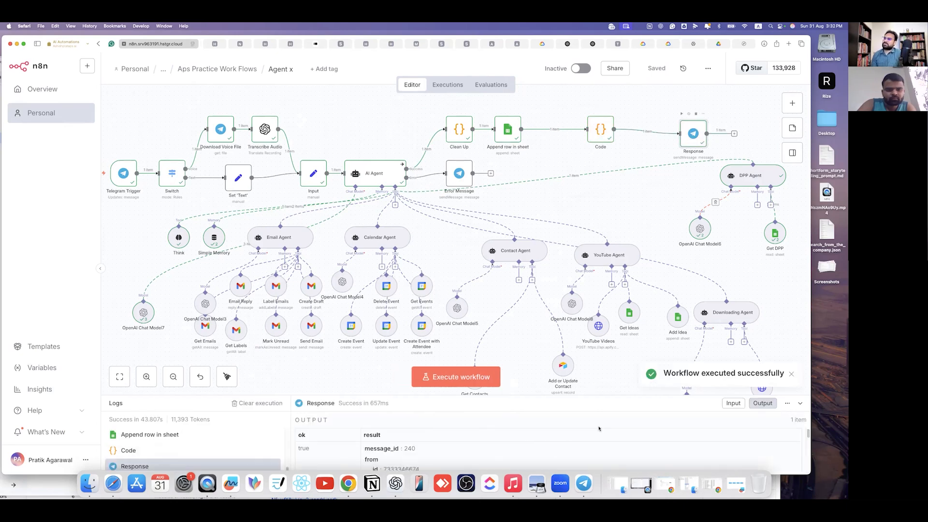
{"action": "left_click", "coordinate": [584, 483]}
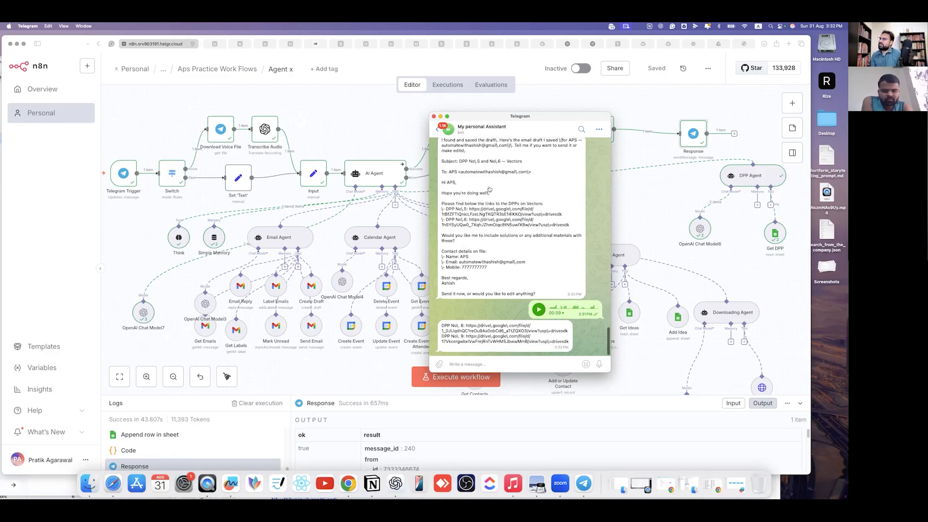
{"action": "scroll", "coordinate": [490, 243], "scroll_direction": "up", "scroll_amount": 5}
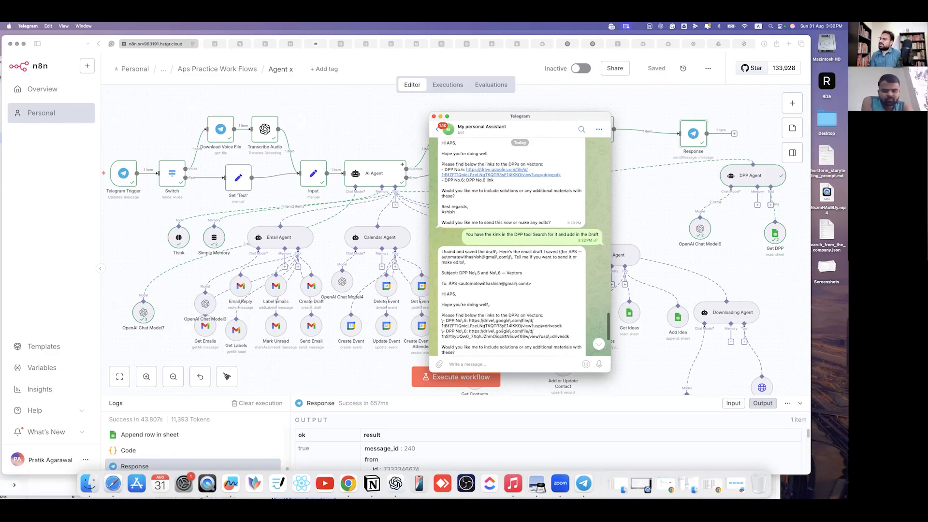
{"action": "scroll", "coordinate": [467, 325], "scroll_direction": "down", "scroll_amount": 5}
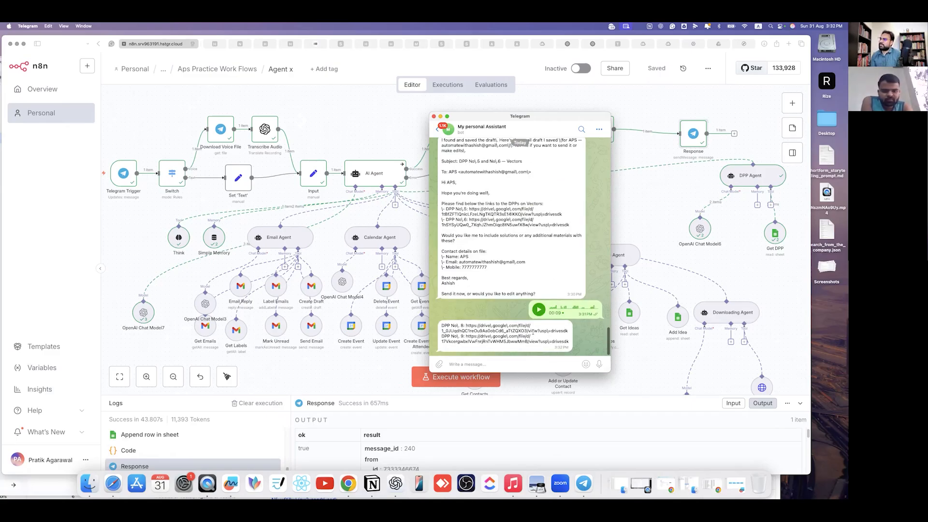
- Check the DPP No. 8 Drive link in the reply, then return to n8n
{"action": "left_click_drag", "start_coordinate": [466, 325], "coordinate": [565, 331]}
{"action": "left_click", "coordinate": [466, 323]}
{"action": "left_click_drag", "start_coordinate": [466, 325], "coordinate": [566, 330]}
{"action": "left_click", "coordinate": [599, 241]}
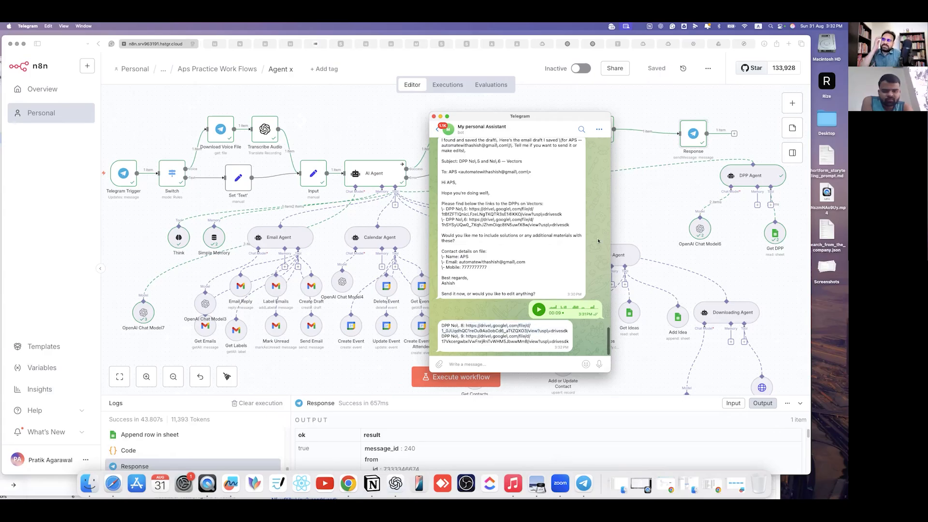
{"action": "left_click", "coordinate": [637, 147]}
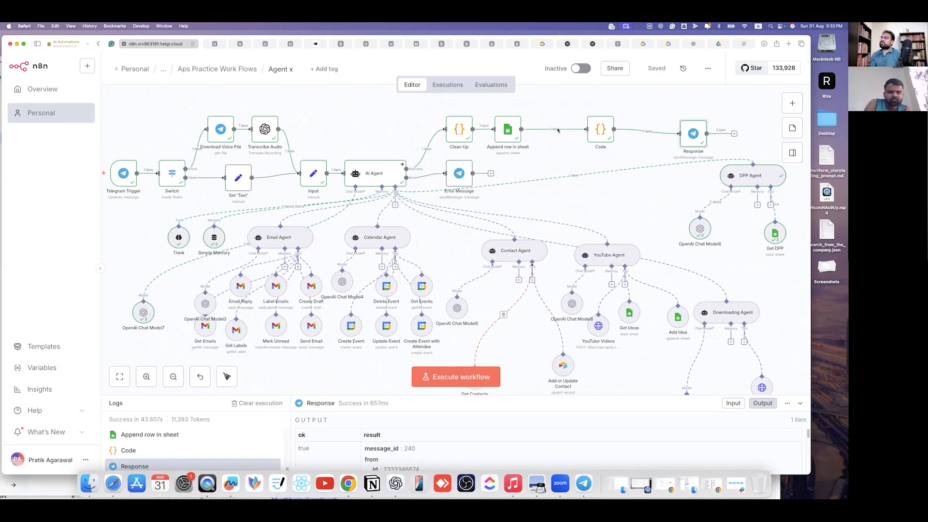
- Delete the Code node's connections and move it out of the chain
{"action": "left_click", "coordinate": [596, 132]}
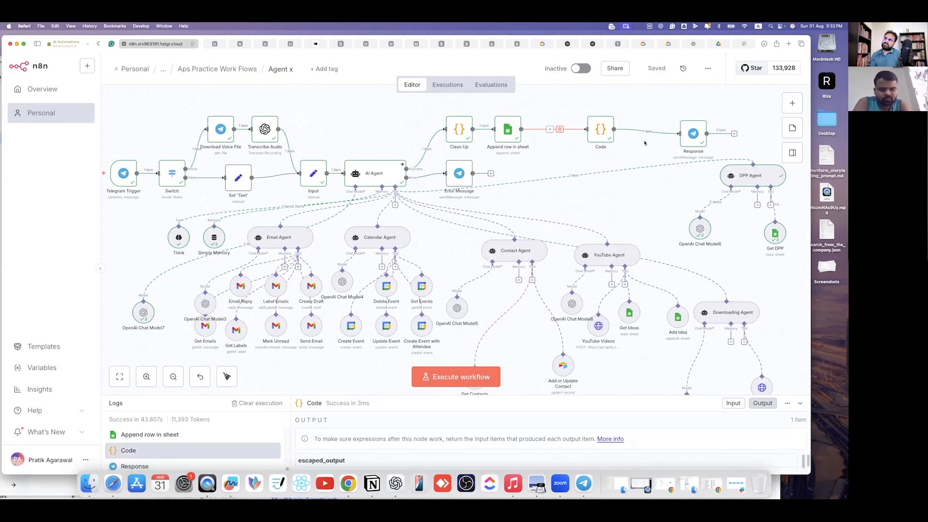
{"action": "left_click", "coordinate": [559, 130]}
{"action": "left_click", "coordinate": [653, 132]}
{"action": "left_click_drag", "start_coordinate": [604, 132], "coordinate": [612, 115]}
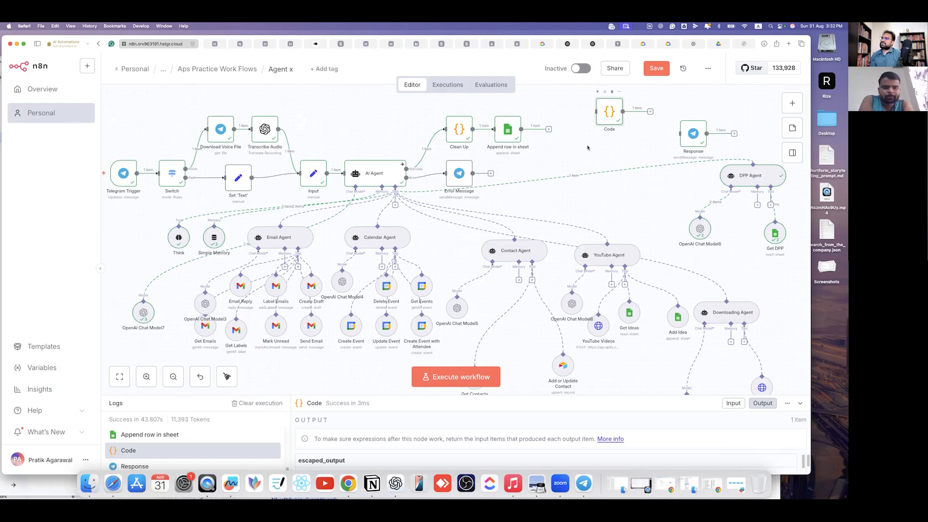
- Attach the Response node directly after Append row in sheet and open its settings
{"action": "scroll", "coordinate": [690, 150], "scroll_direction": "up", "scroll_amount": 1}
{"action": "left_click", "coordinate": [685, 151]}
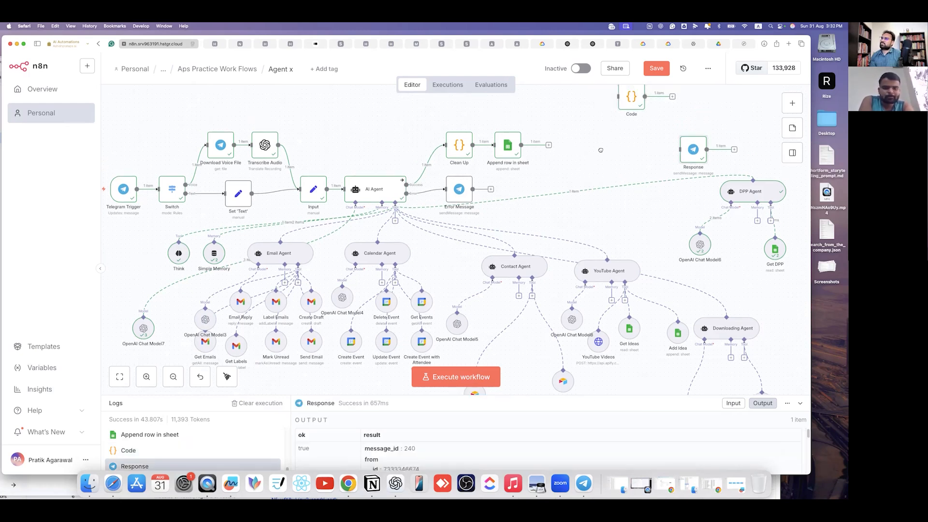
{"action": "left_click_drag", "start_coordinate": [685, 151], "coordinate": [591, 156]}
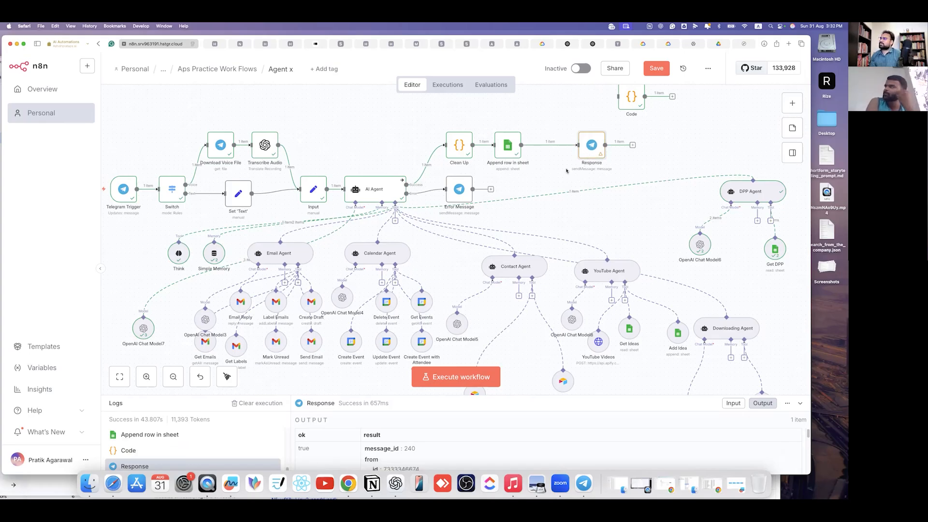
{"action": "key", "text": "Return"}
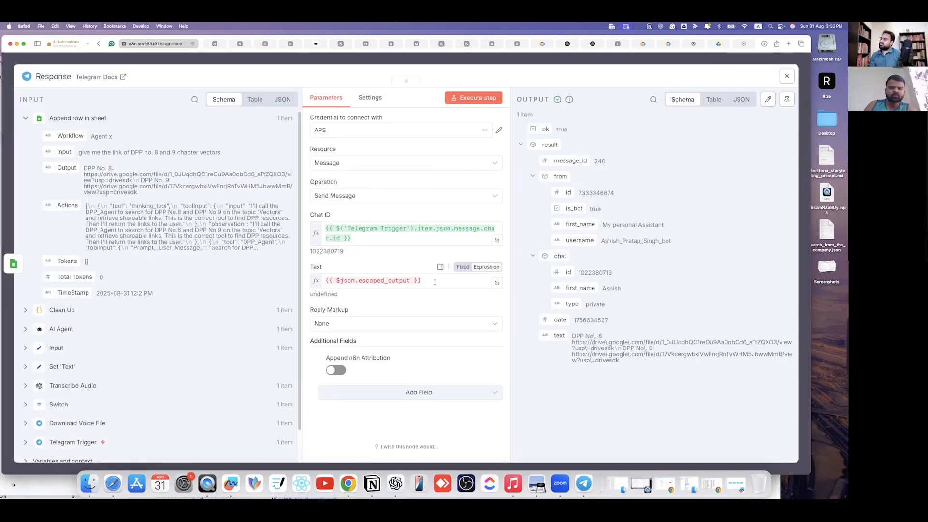
- Replace the escaped_output Text expression with the agent's {{ $json.Output }} field
{"action": "left_click", "coordinate": [434, 282]}
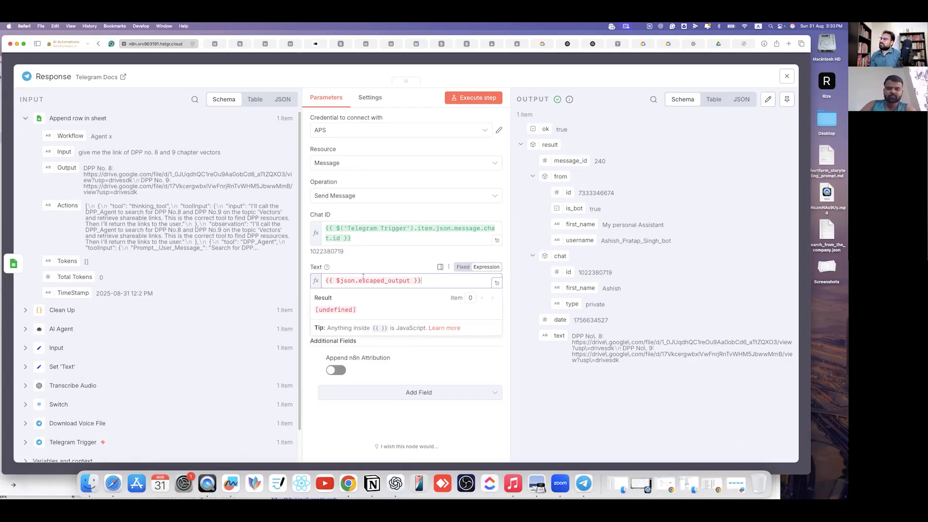
{"action": "left_click_drag", "start_coordinate": [435, 282], "coordinate": [131, 169]}
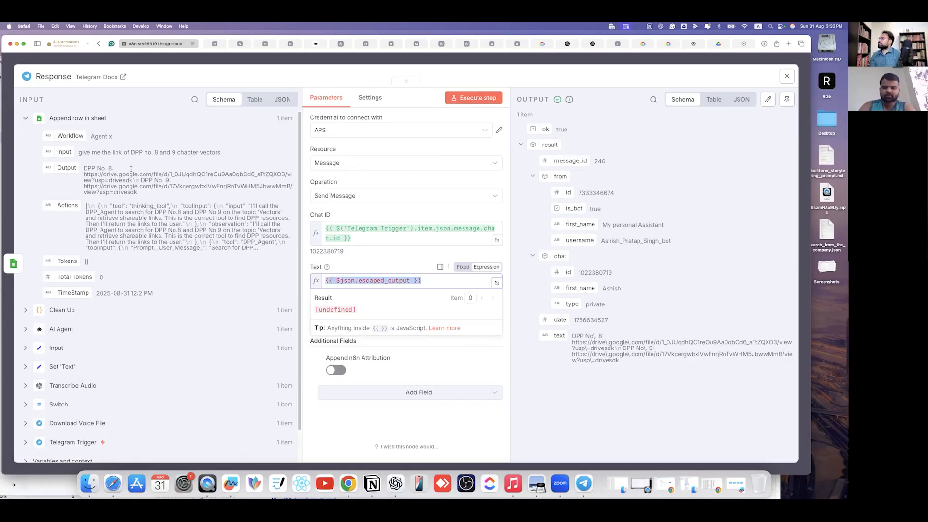
{"action": "key", "text": "BackSpace"}
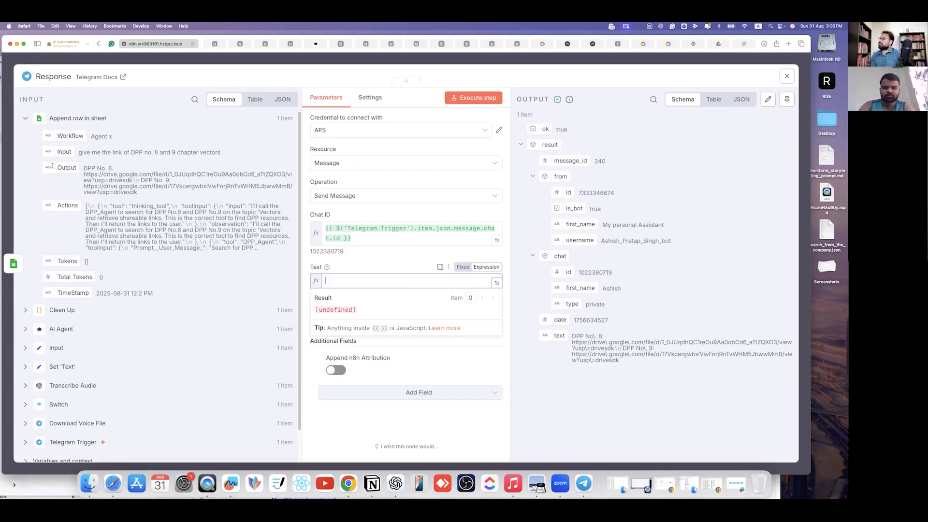
{"action": "left_click_drag", "start_coordinate": [67, 168], "coordinate": [373, 284]}
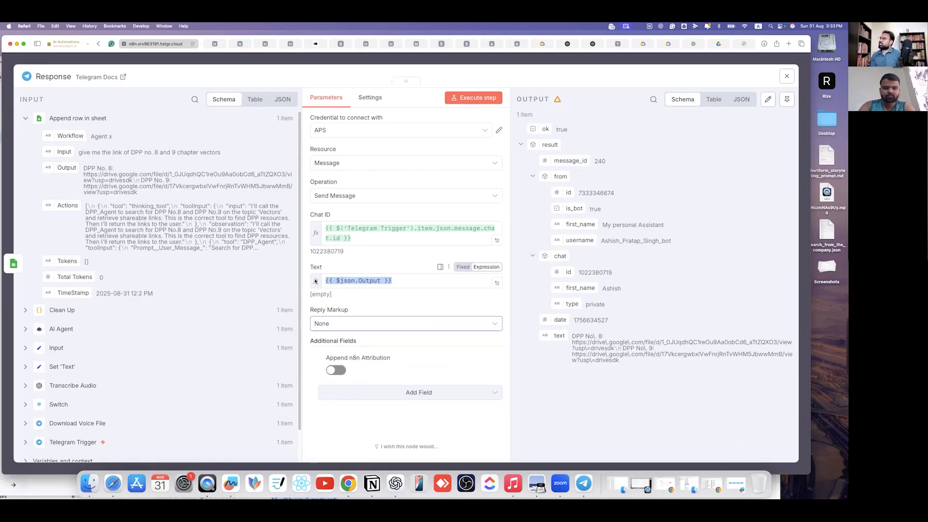
- Test-send the Response message, verify the DPP links in Telegram, and close the node
{"action": "left_click", "coordinate": [471, 102]}
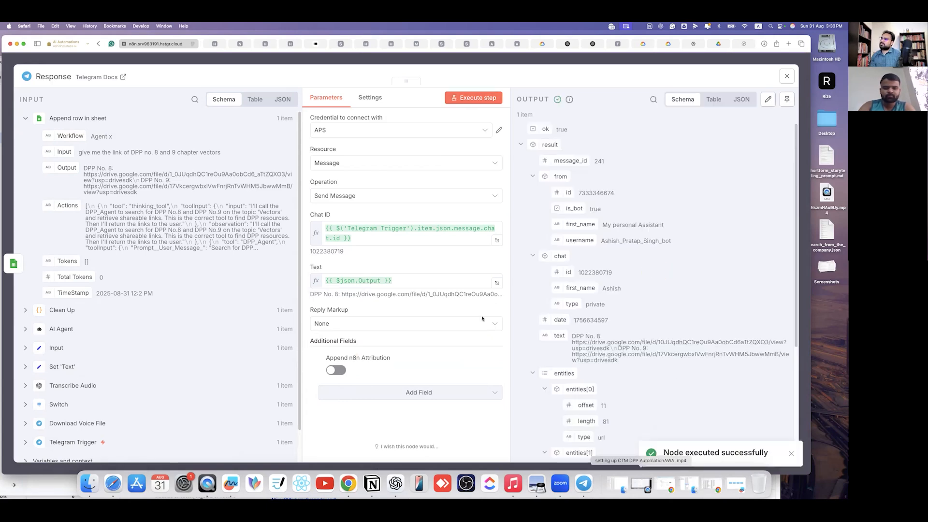
{"action": "left_click", "coordinate": [584, 484]}
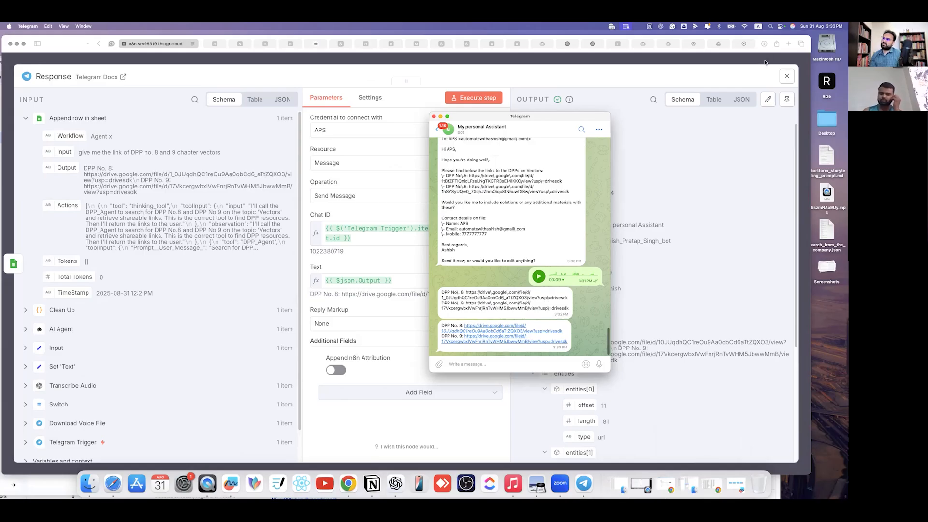
{"action": "left_click", "coordinate": [652, 61]}
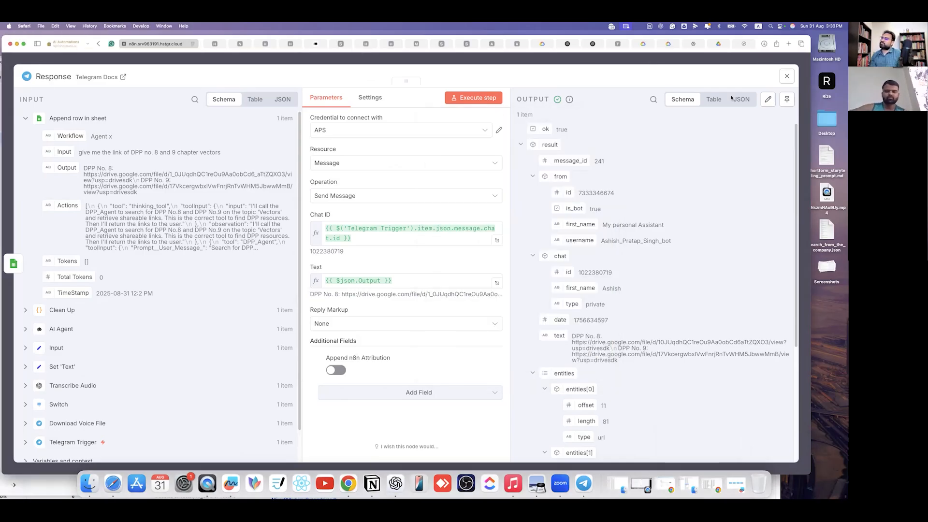
{"action": "left_click", "coordinate": [787, 76]}
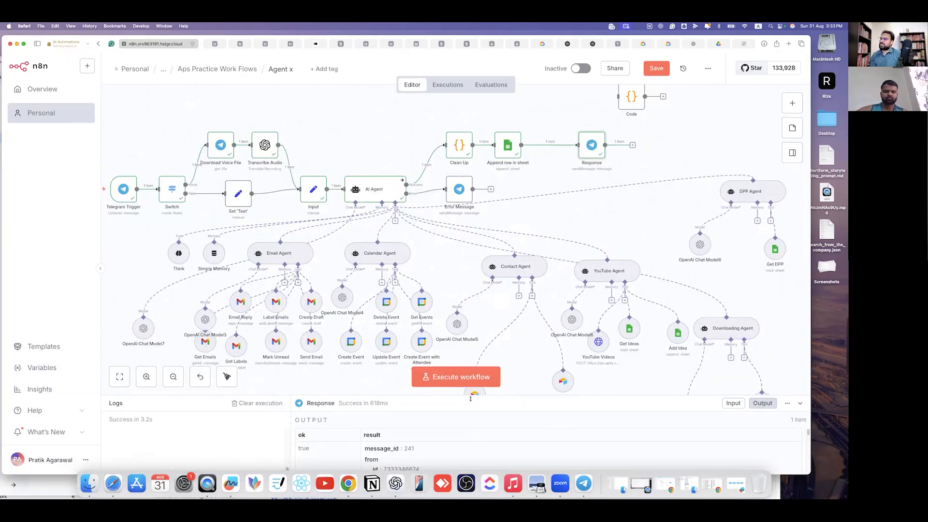
- Record a new voice request to the Telegram bot, then return to n8n
{"action": "left_click", "coordinate": [584, 484]}
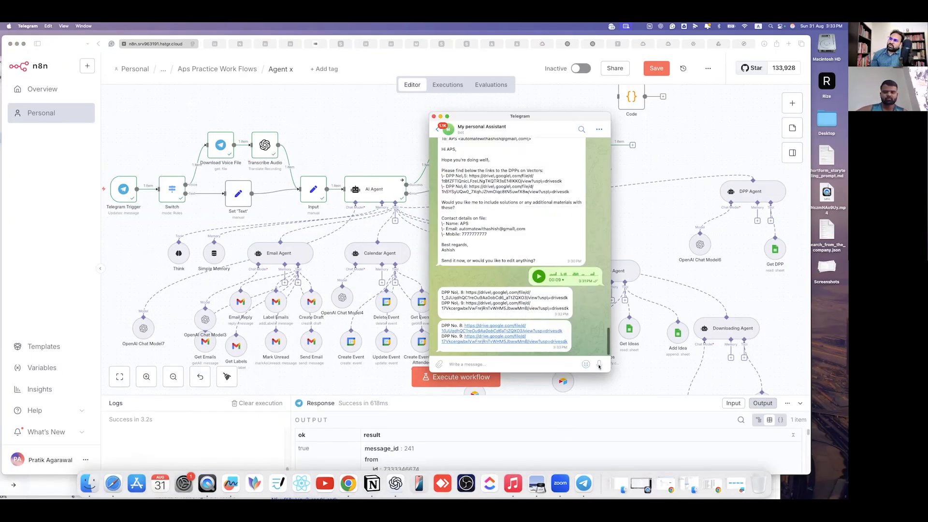
{"action": "left_click_drag", "start_coordinate": [599, 366], "coordinate": [599, 366]}
{"action": "left_click_drag", "start_coordinate": [447, 356], "coordinate": [446, 388]}
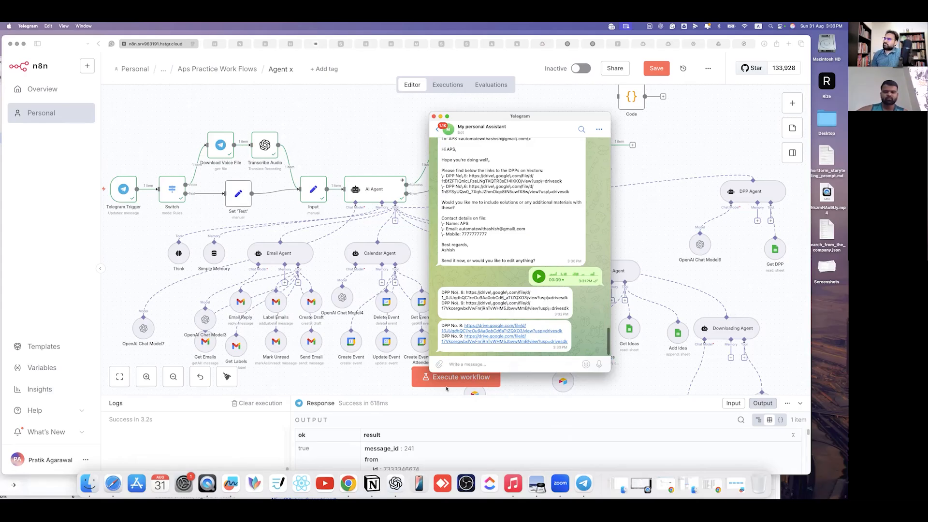
{"action": "left_click", "coordinate": [213, 207]}
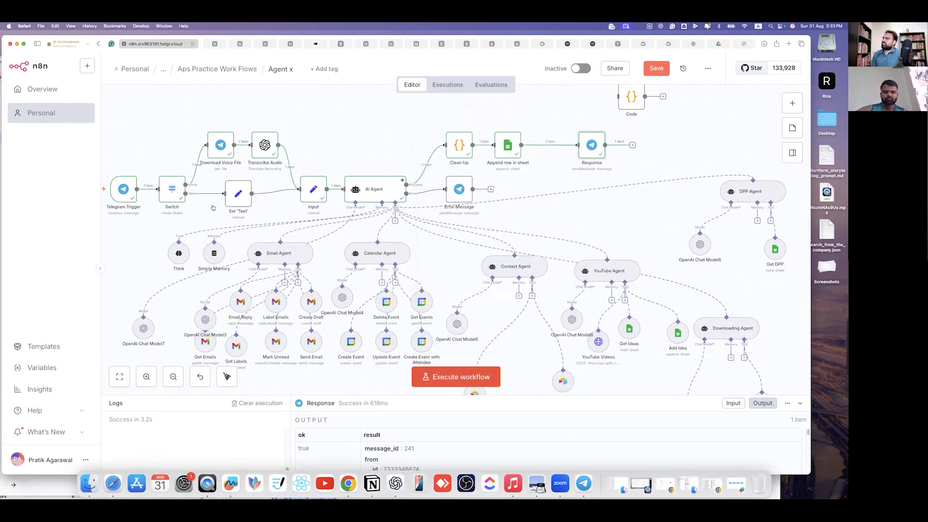
- Execute the workflow on the voice request, check the bot's reply, then open Gmail
{"action": "left_click", "coordinate": [454, 376]}
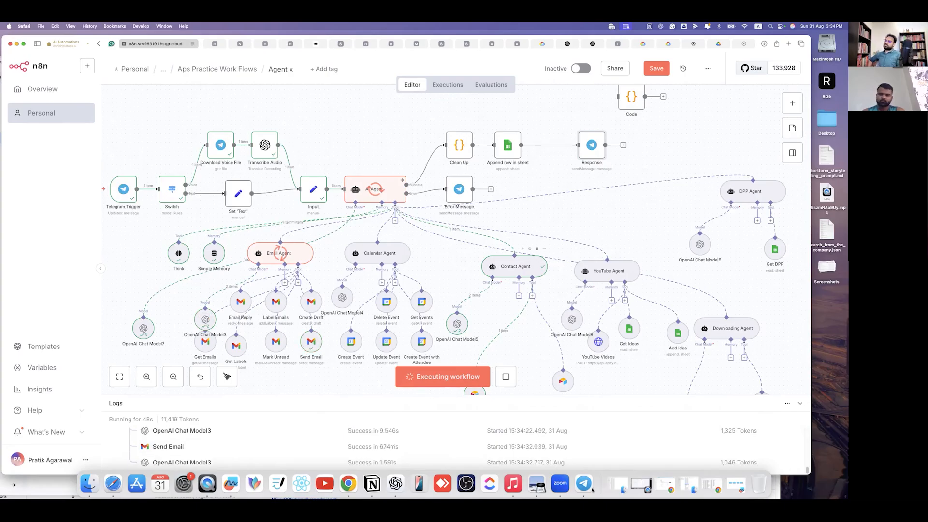
{"action": "key", "text": "super+Tab"}
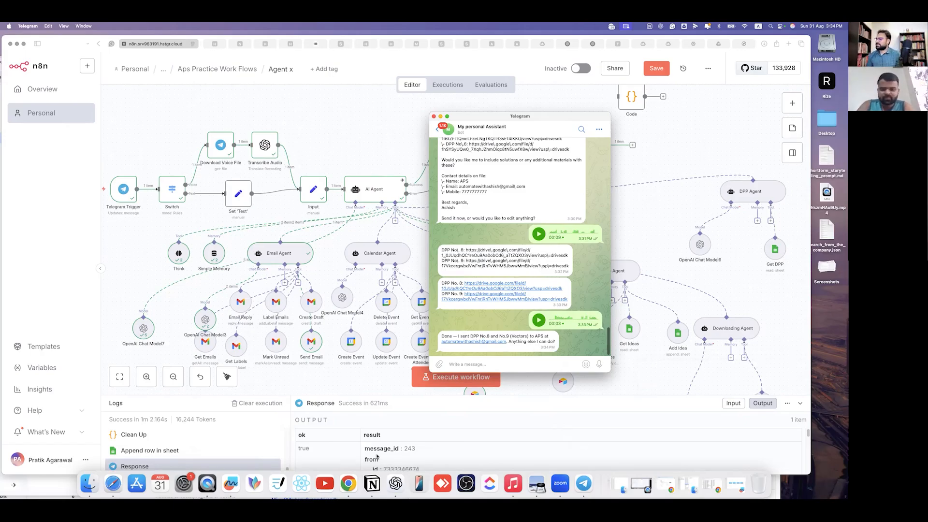
{"action": "left_click", "coordinate": [348, 481]}
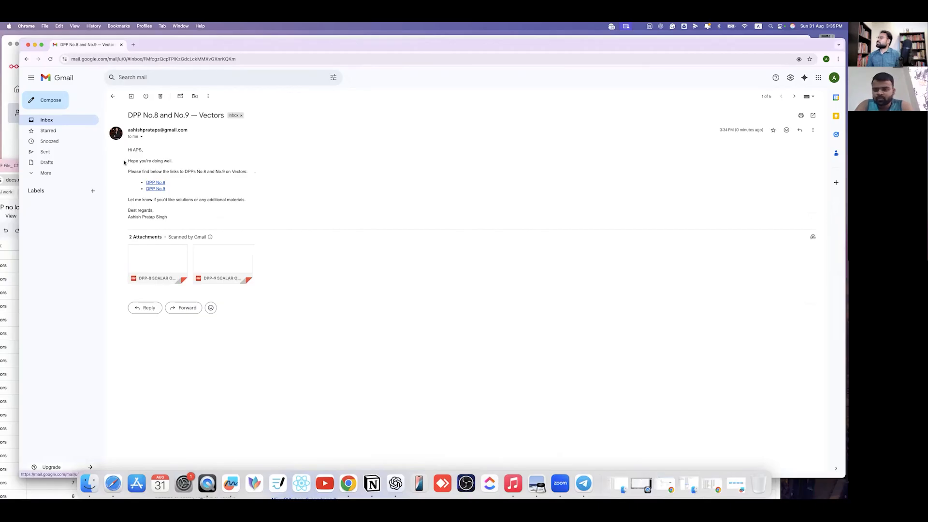
- Read through the 'DPP No.8 and No.9 — Vectors' email's greeting, link intro and closing
{"action": "left_click_drag", "start_coordinate": [126, 173], "coordinate": [165, 171]}
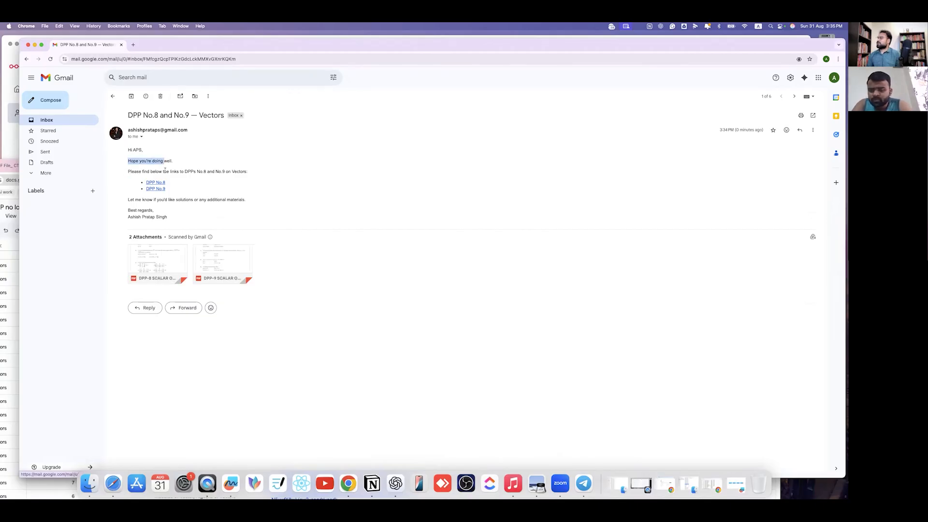
{"action": "left_click_drag", "start_coordinate": [227, 171], "coordinate": [247, 173]}
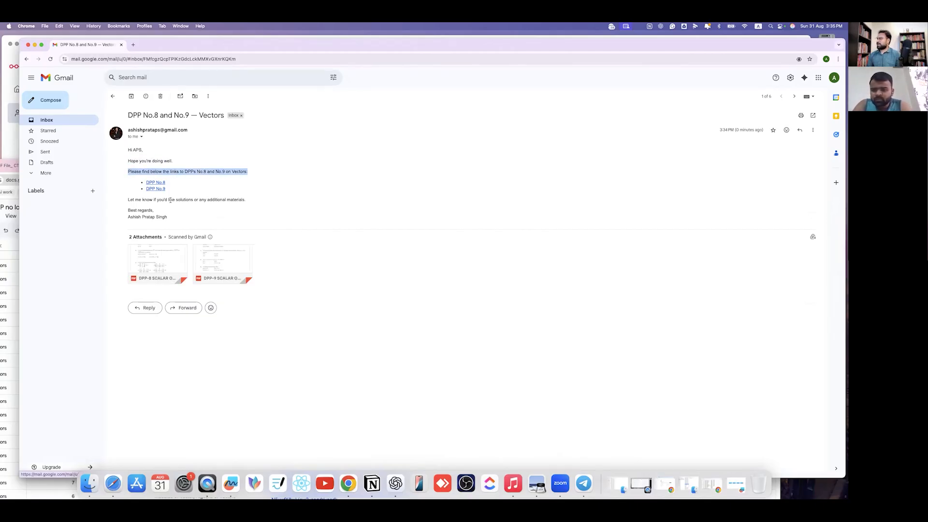
{"action": "left_click_drag", "start_coordinate": [128, 200], "coordinate": [238, 200]}
{"action": "left_click", "coordinate": [123, 242]}
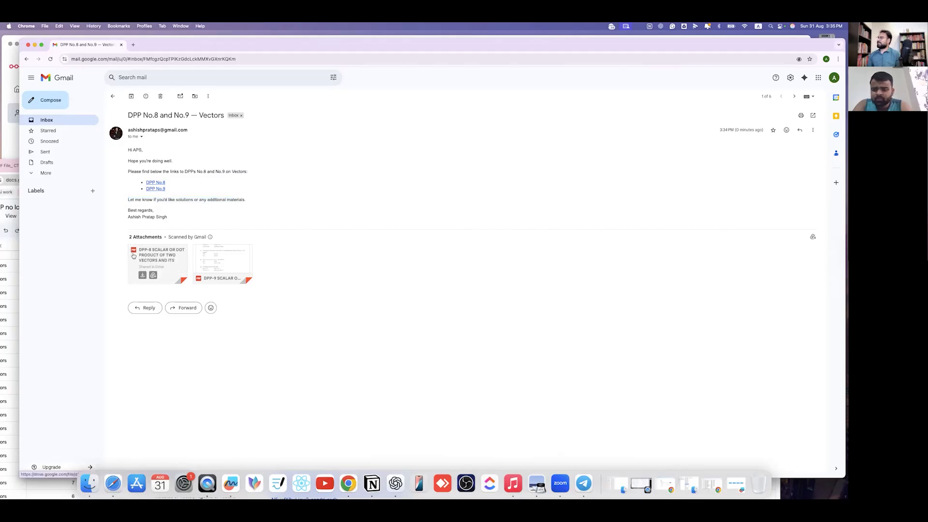
- Open the DPP No.8 and DPP No.9 Drive PDF links from the email
{"action": "left_click", "coordinate": [159, 185]}
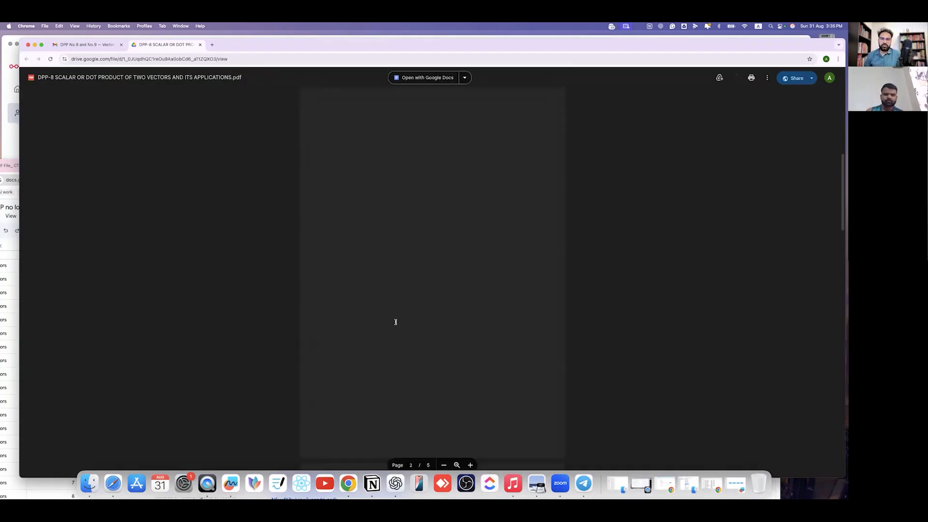
{"action": "left_click", "coordinate": [95, 49]}
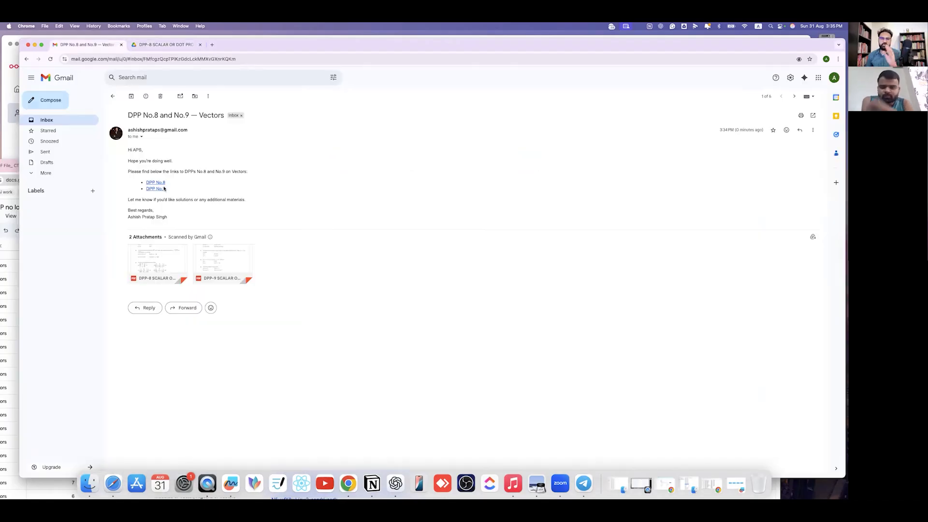
{"action": "left_click", "coordinate": [164, 189]}
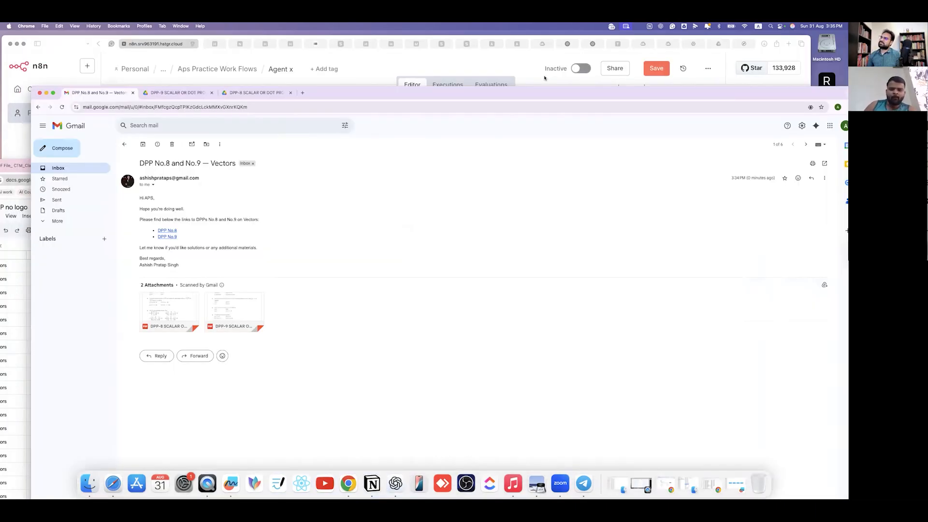
- Switch back to the Agent x editor and scroll its logs showing the 1m 2.164s successful run
{"action": "key", "text": "super+Tab"}
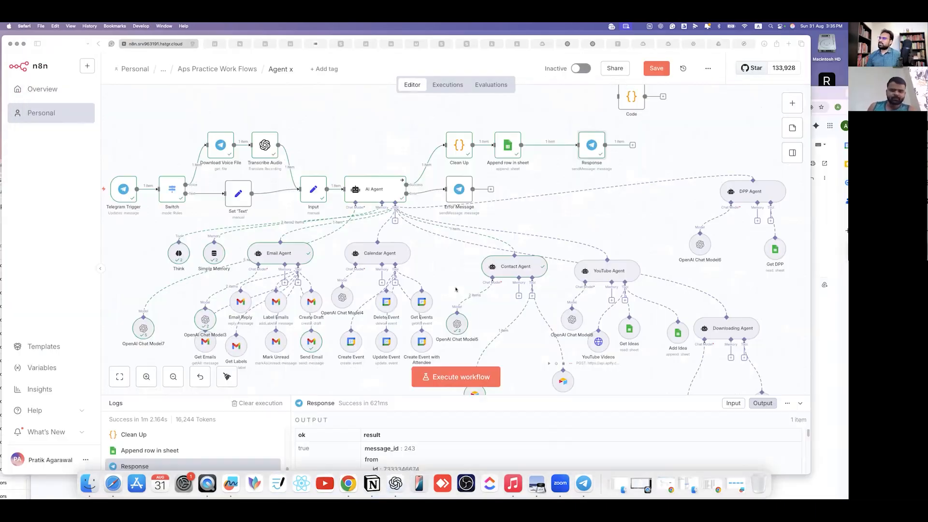
{"action": "left_click", "coordinate": [520, 212]}
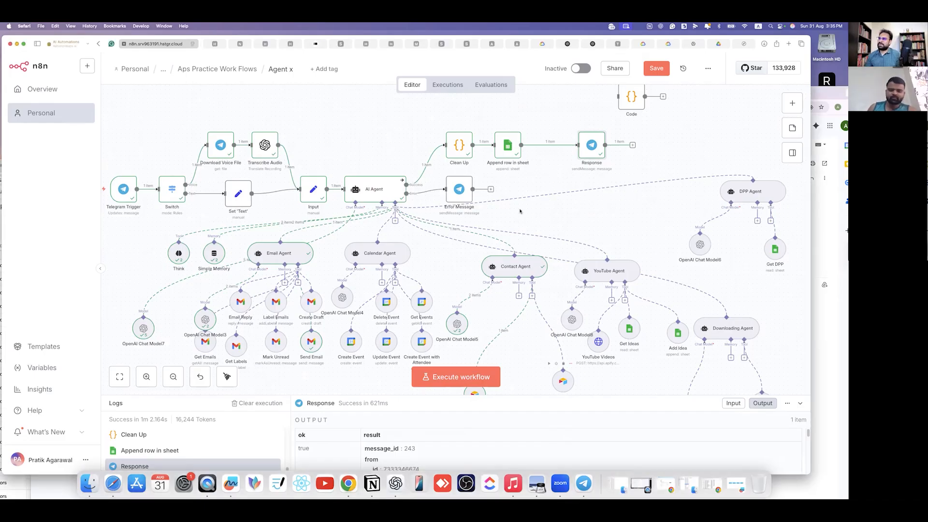
{"action": "scroll", "coordinate": [547, 219], "scroll_direction": "down", "scroll_amount": 2}
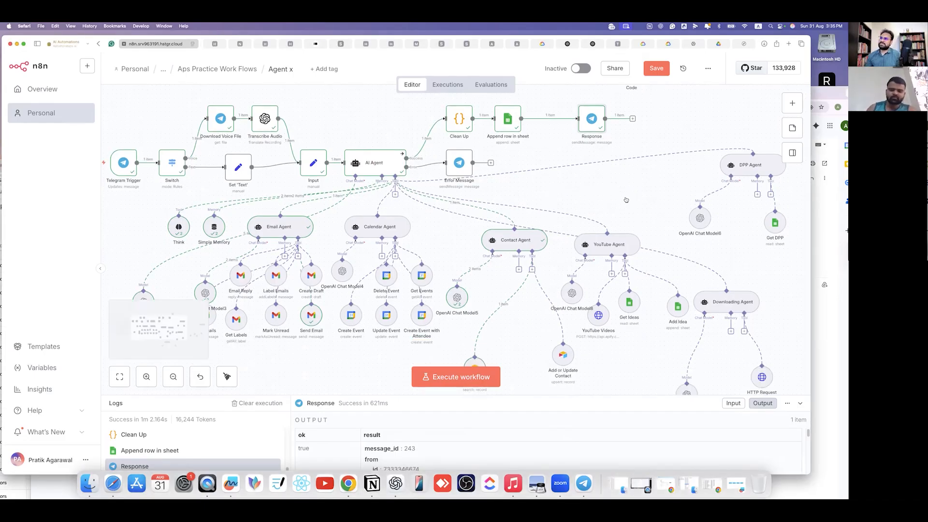
{"action": "scroll", "coordinate": [619, 290], "scroll_direction": "down", "scroll_amount": 1}
{"action": "scroll", "coordinate": [611, 304], "scroll_direction": "down", "scroll_amount": 1}
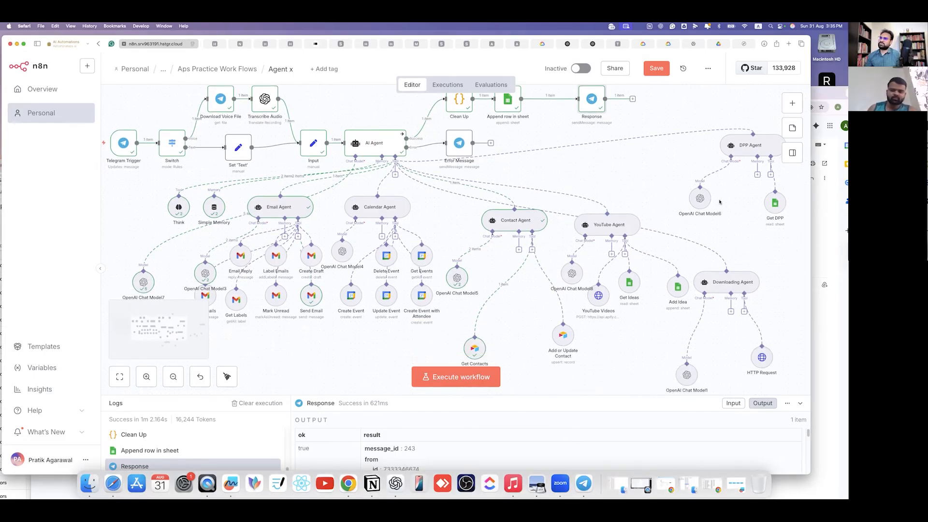
{"action": "scroll", "coordinate": [658, 265], "scroll_direction": "up", "scroll_amount": 8}
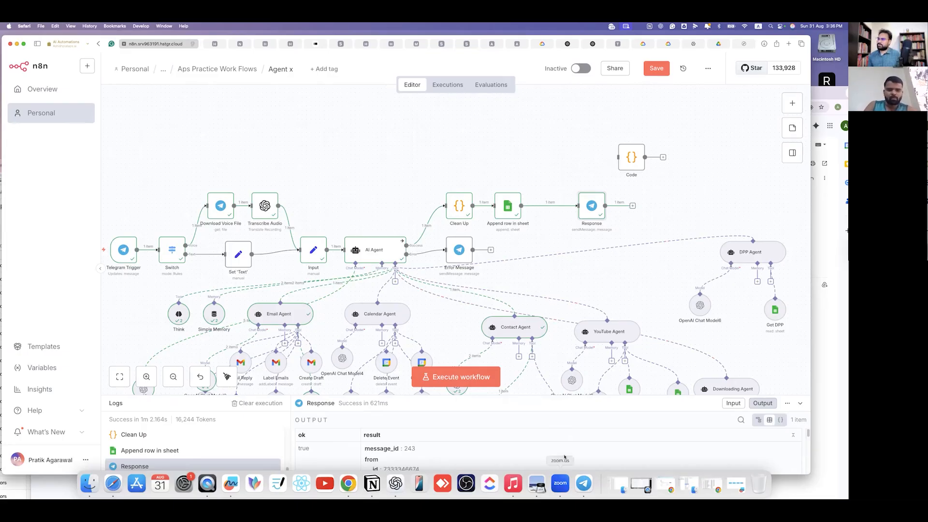
{"action": "left_click", "coordinate": [561, 483]}
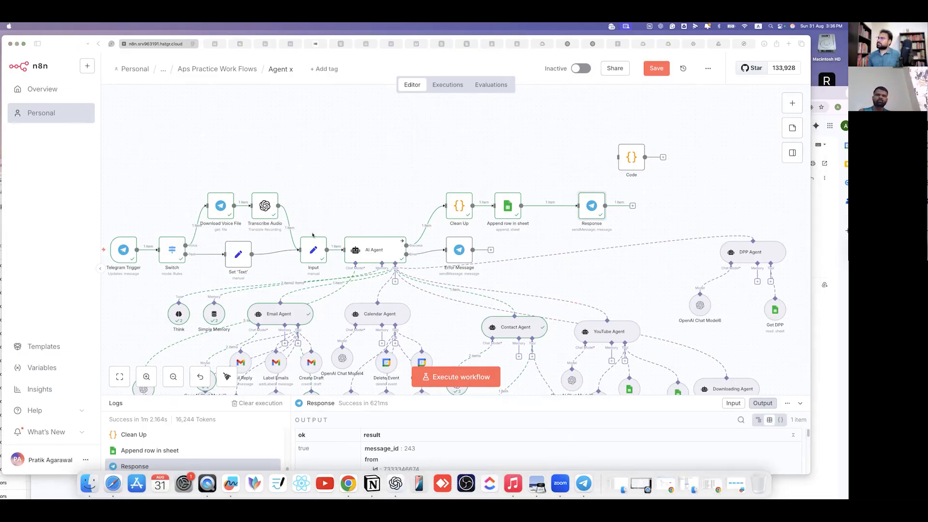